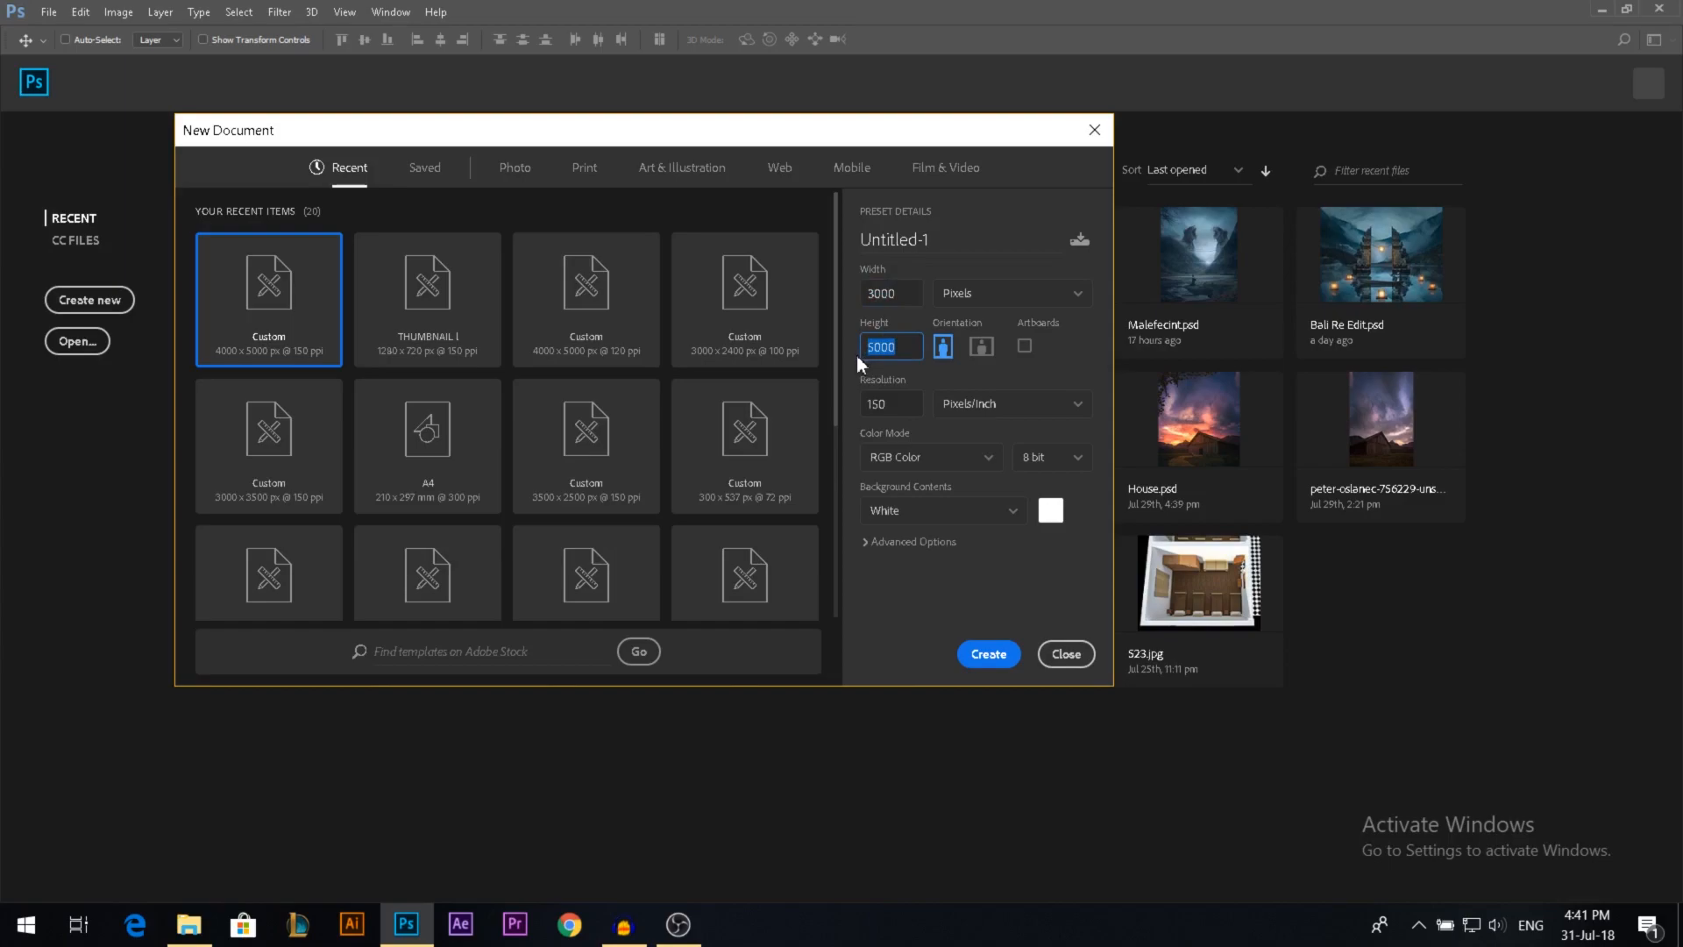
# Step: Set the new document's height to 3500 pixels and create the 3000 × 3500 px document at 150 pixels/inch with a white background
pyautogui.write('00')
pyautogui.click(989, 654)
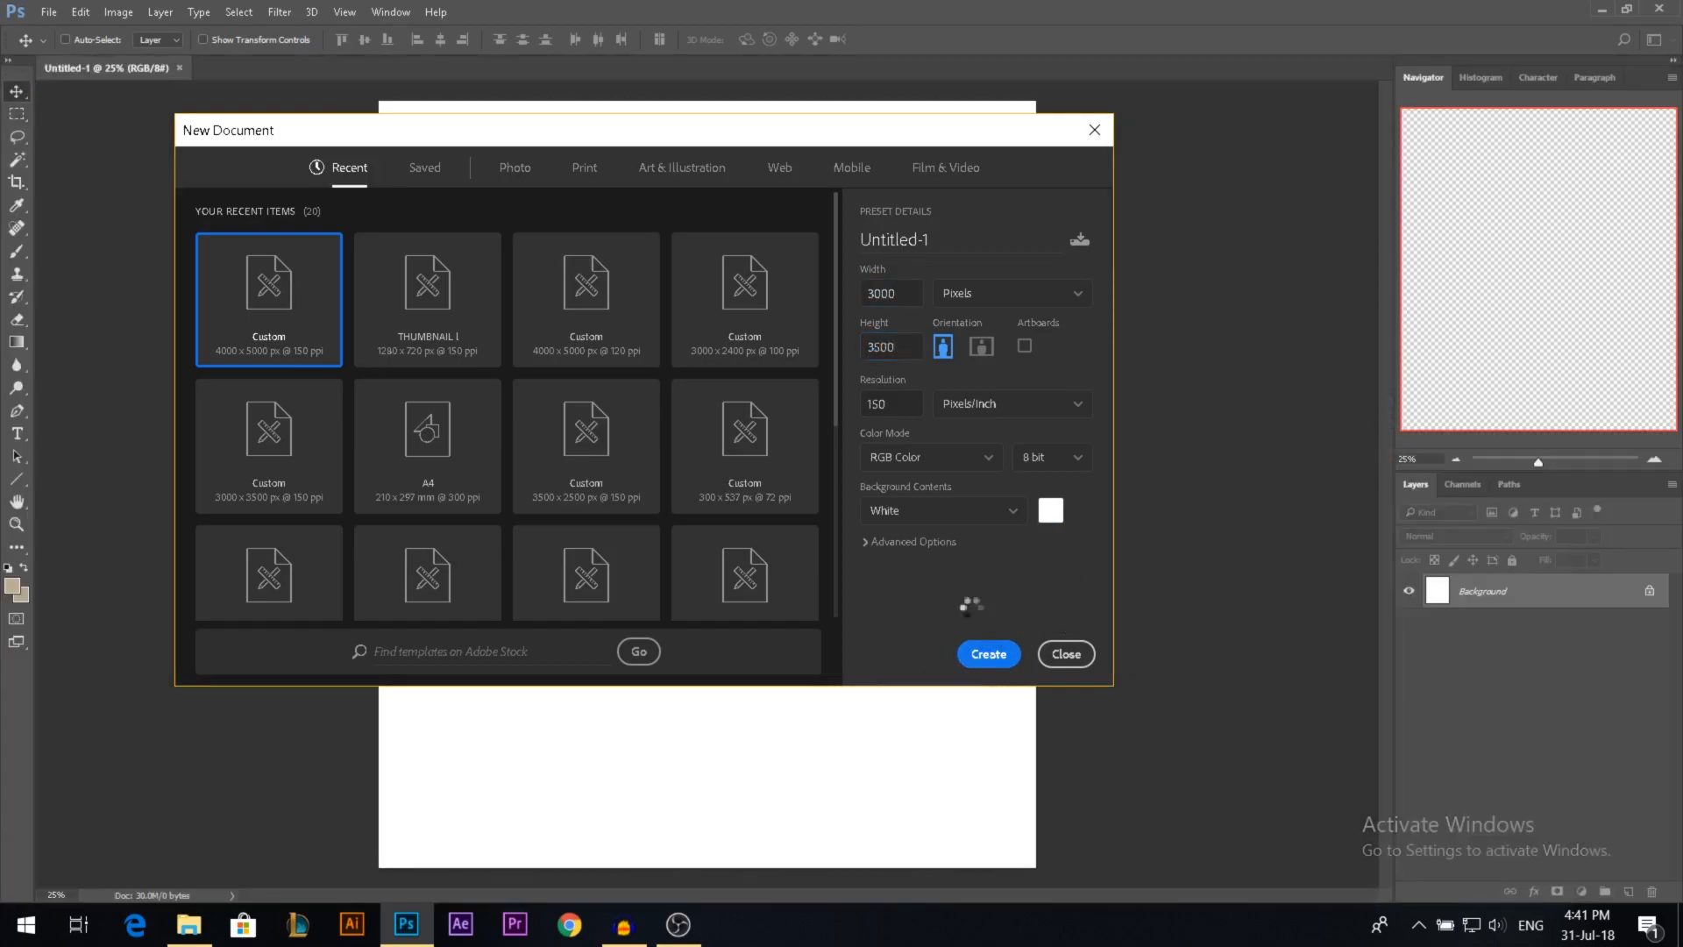
pyautogui.scroll(-3, 674, 418)
pyautogui.scroll(2, 673, 421)
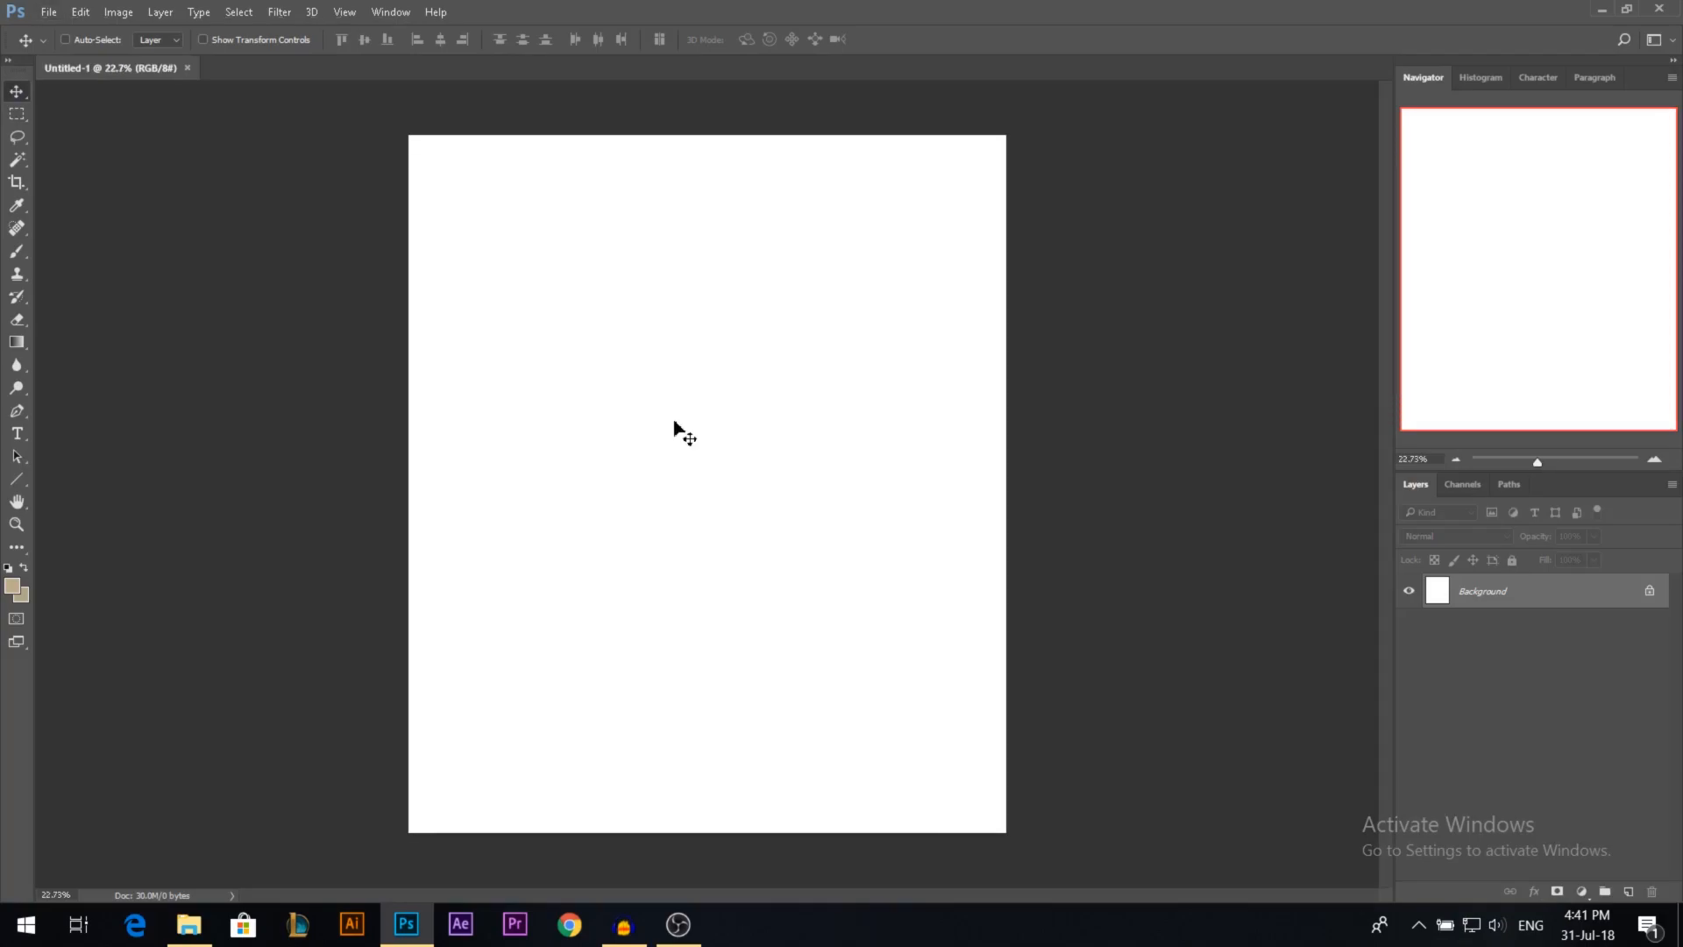
# Step: Reduce the pixel dimensions of the blank document proportionally through Image Size
pyautogui.hotkey('ctrl', 'alt', 'i')
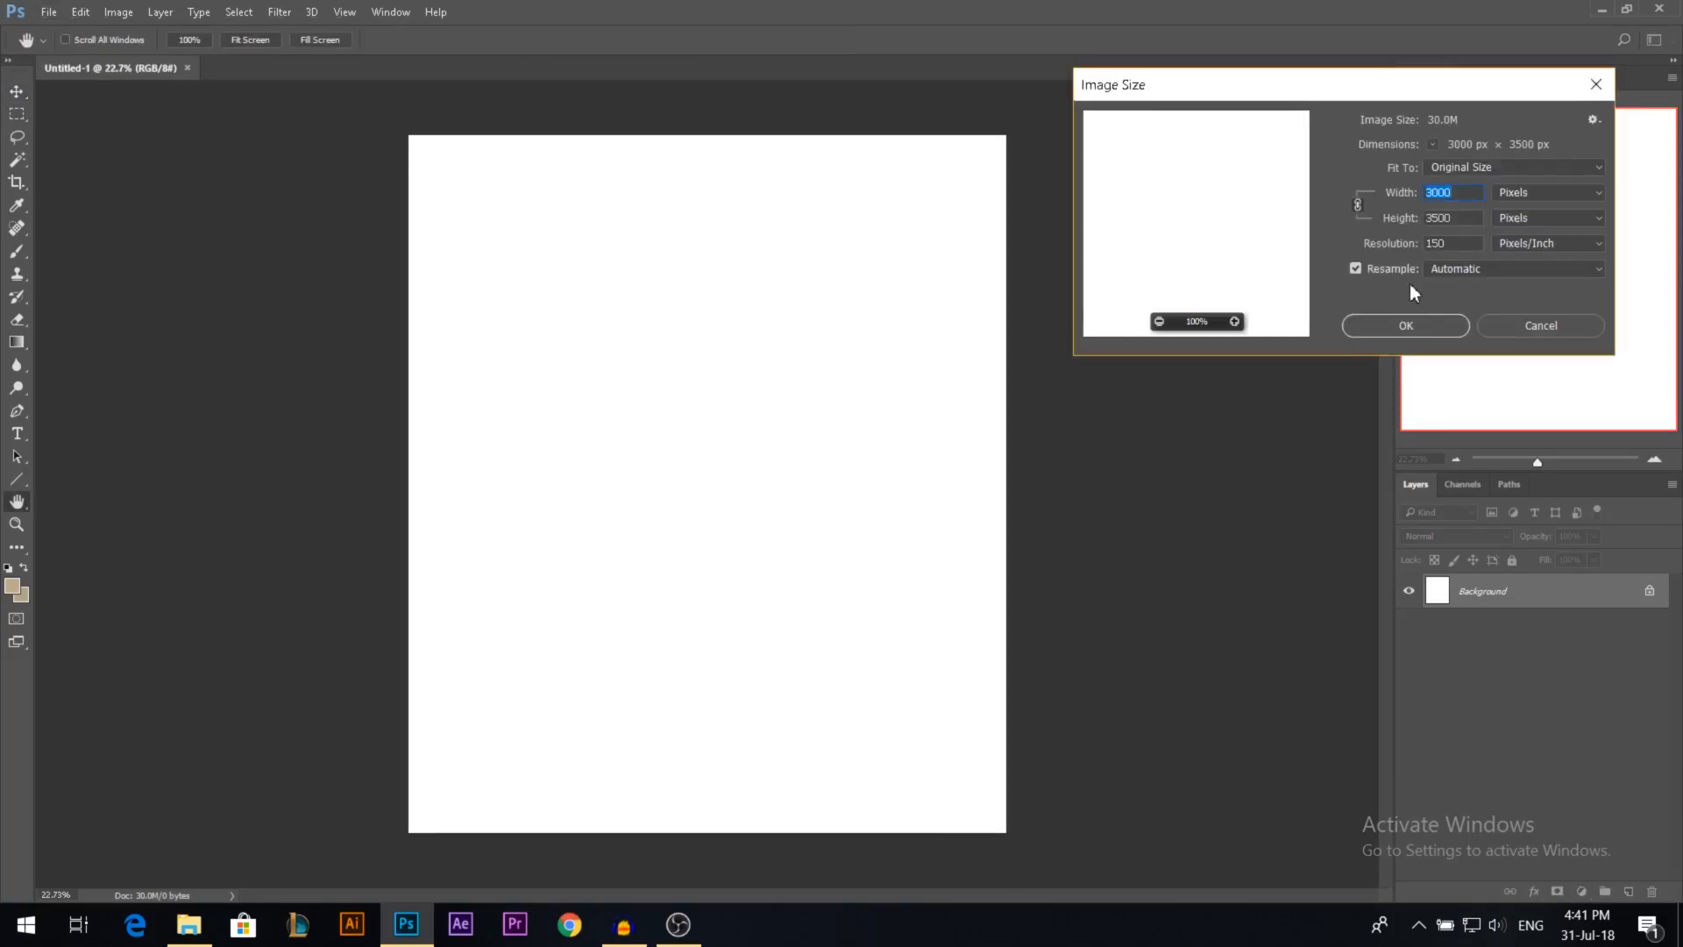
pyautogui.moveTo(1415, 224); pyautogui.dragTo(631, 248)
pyautogui.click(1373, 327)
pyautogui.scroll(2, 684, 395)
# Step: Place chuttersnap-758542-unsplash.jpg from the Stock folder and scale the sky photo to fill the full canvas width
pyautogui.click(188, 925)
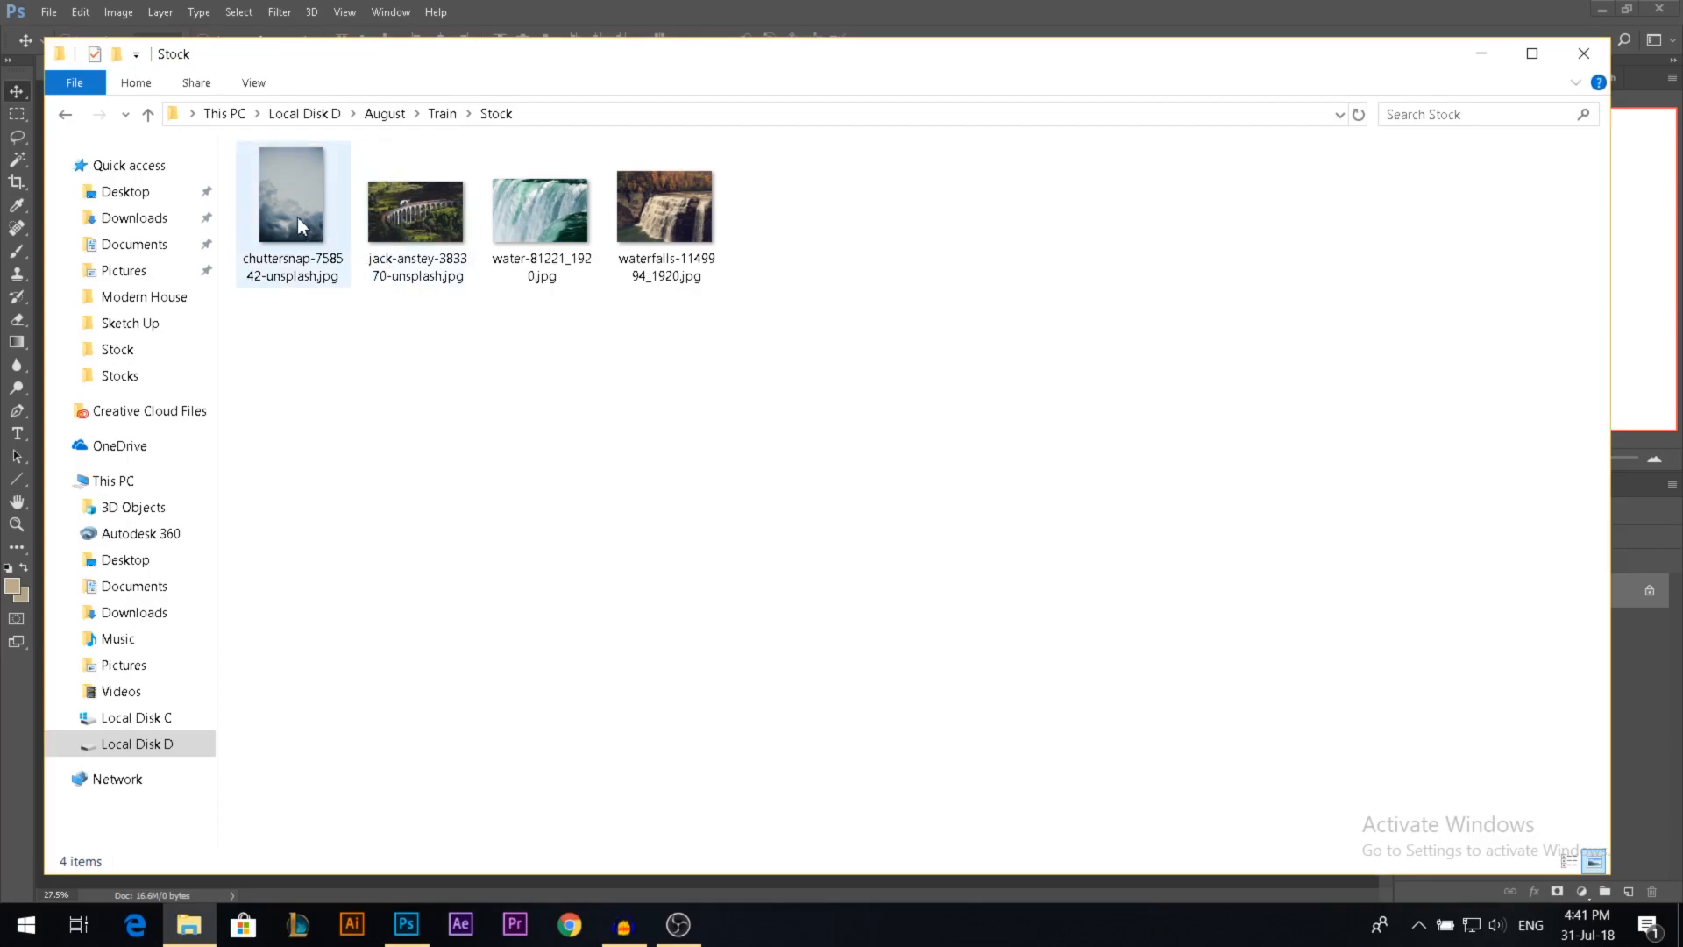
pyautogui.moveTo(297, 218); pyautogui.dragTo(872, 334)
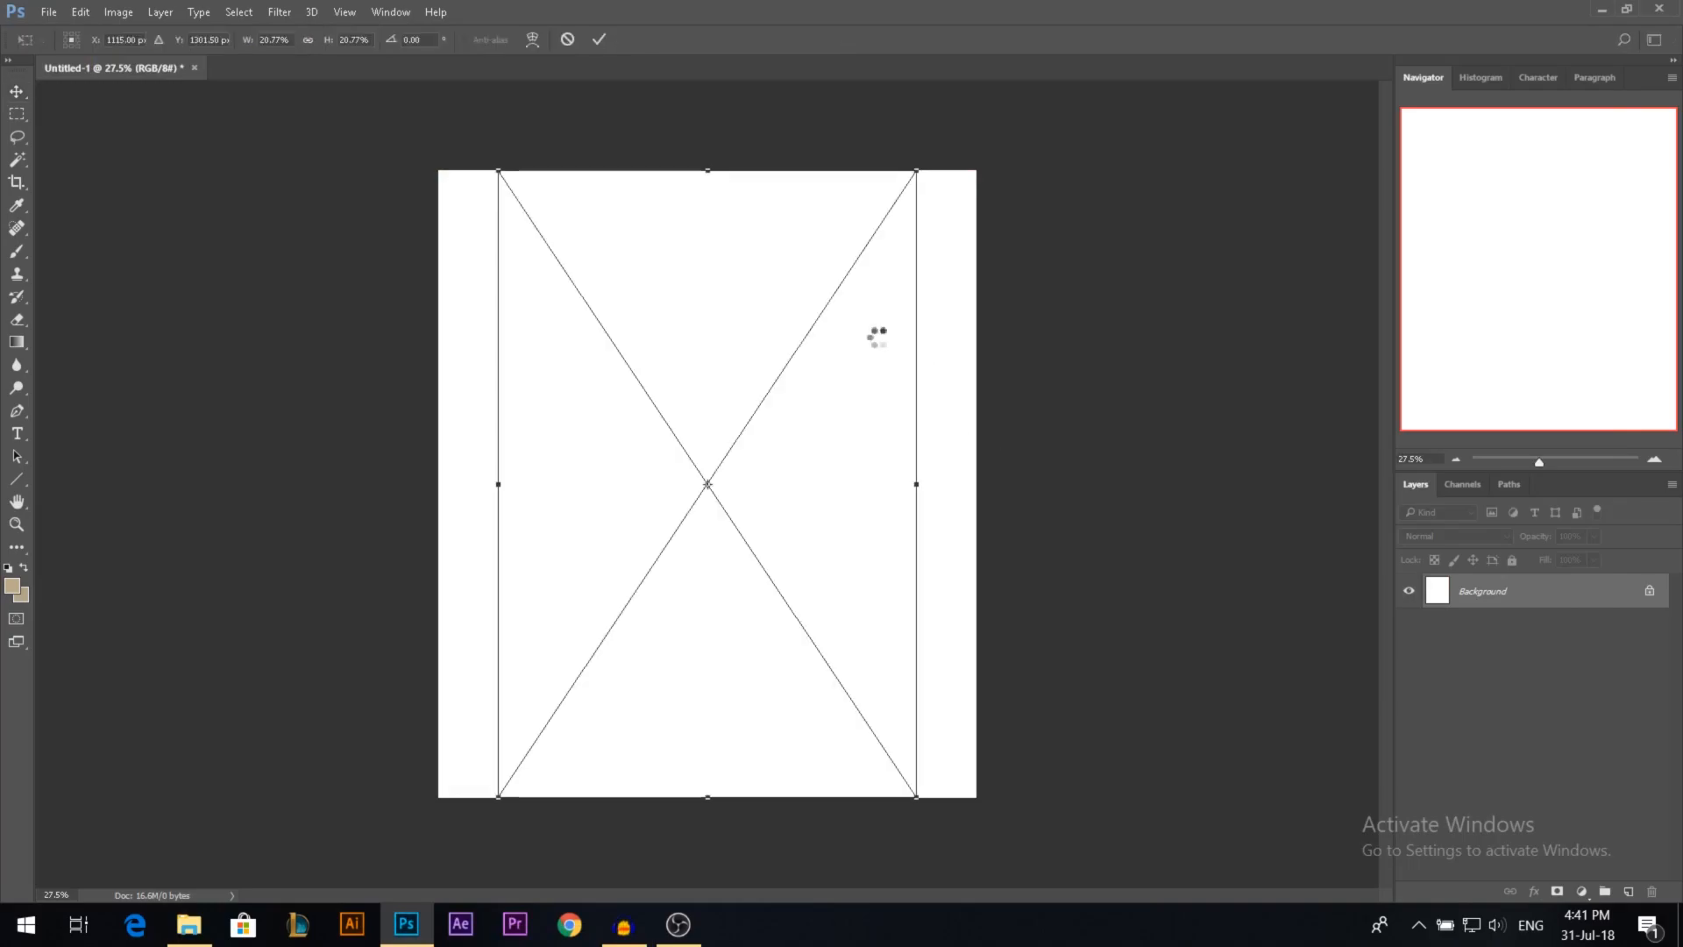
pyautogui.moveTo(912, 489); pyautogui.dragTo(976, 489)
pyautogui.press('Return')
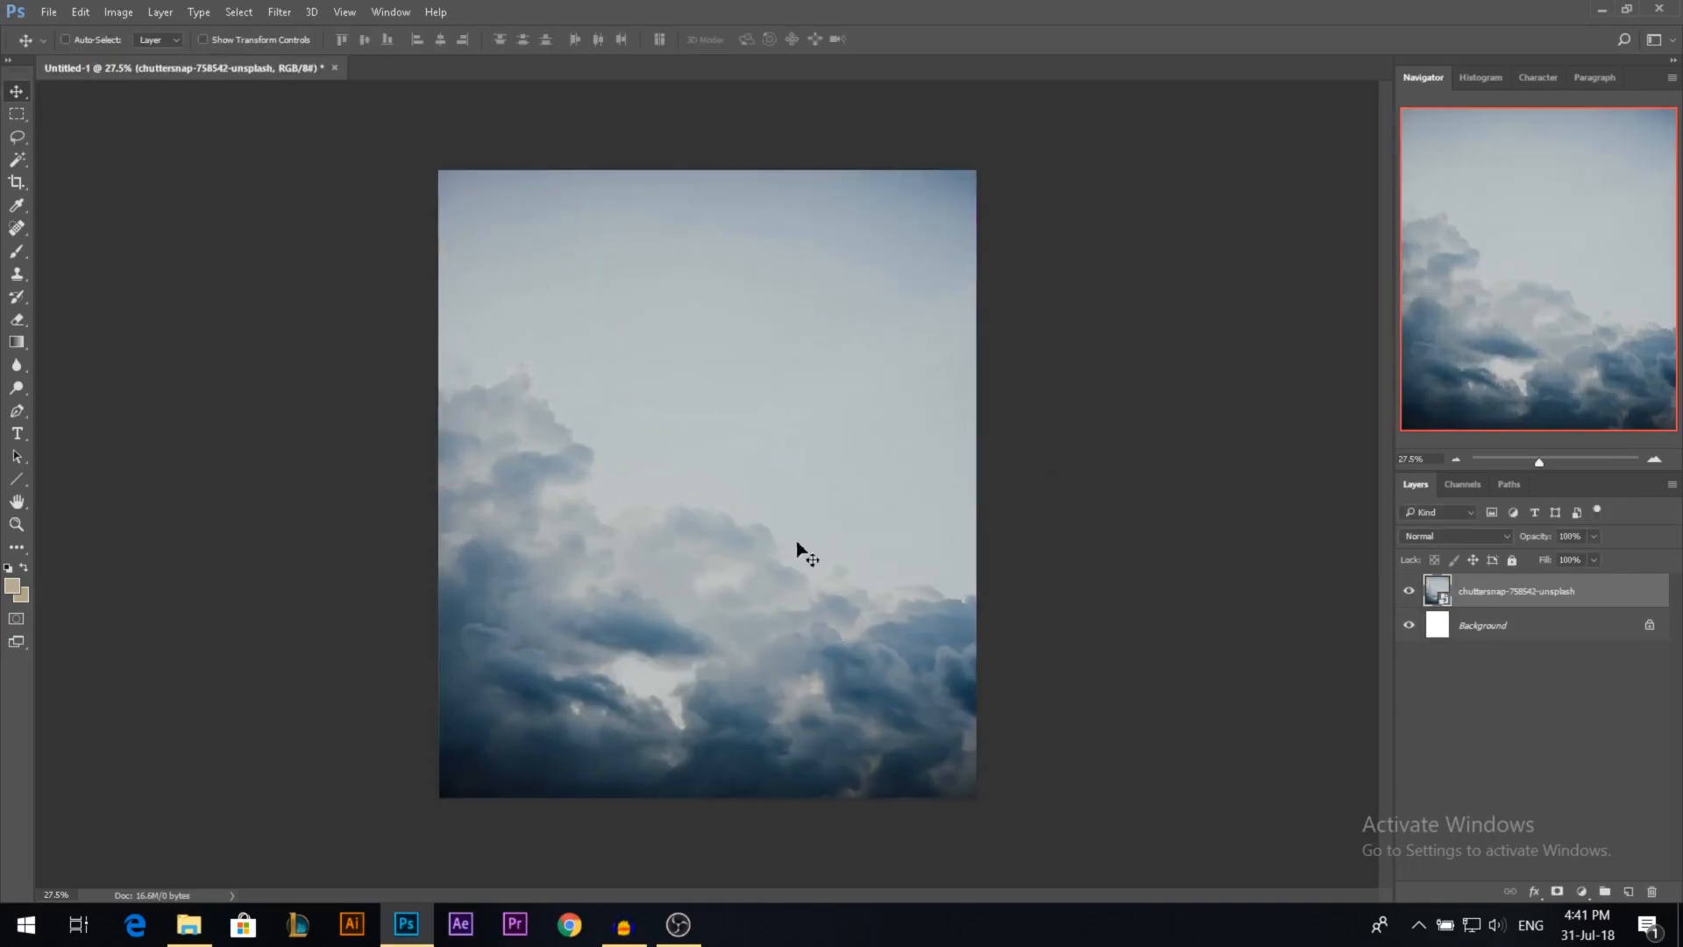
# Step: Place the train viaduct photo above the sky, enlarge it to about 54%, and position it over the lower part of the canvas
pyautogui.hotkey('alt', 'Tab')
pyautogui.moveTo(425, 239); pyautogui.dragTo(739, 489)
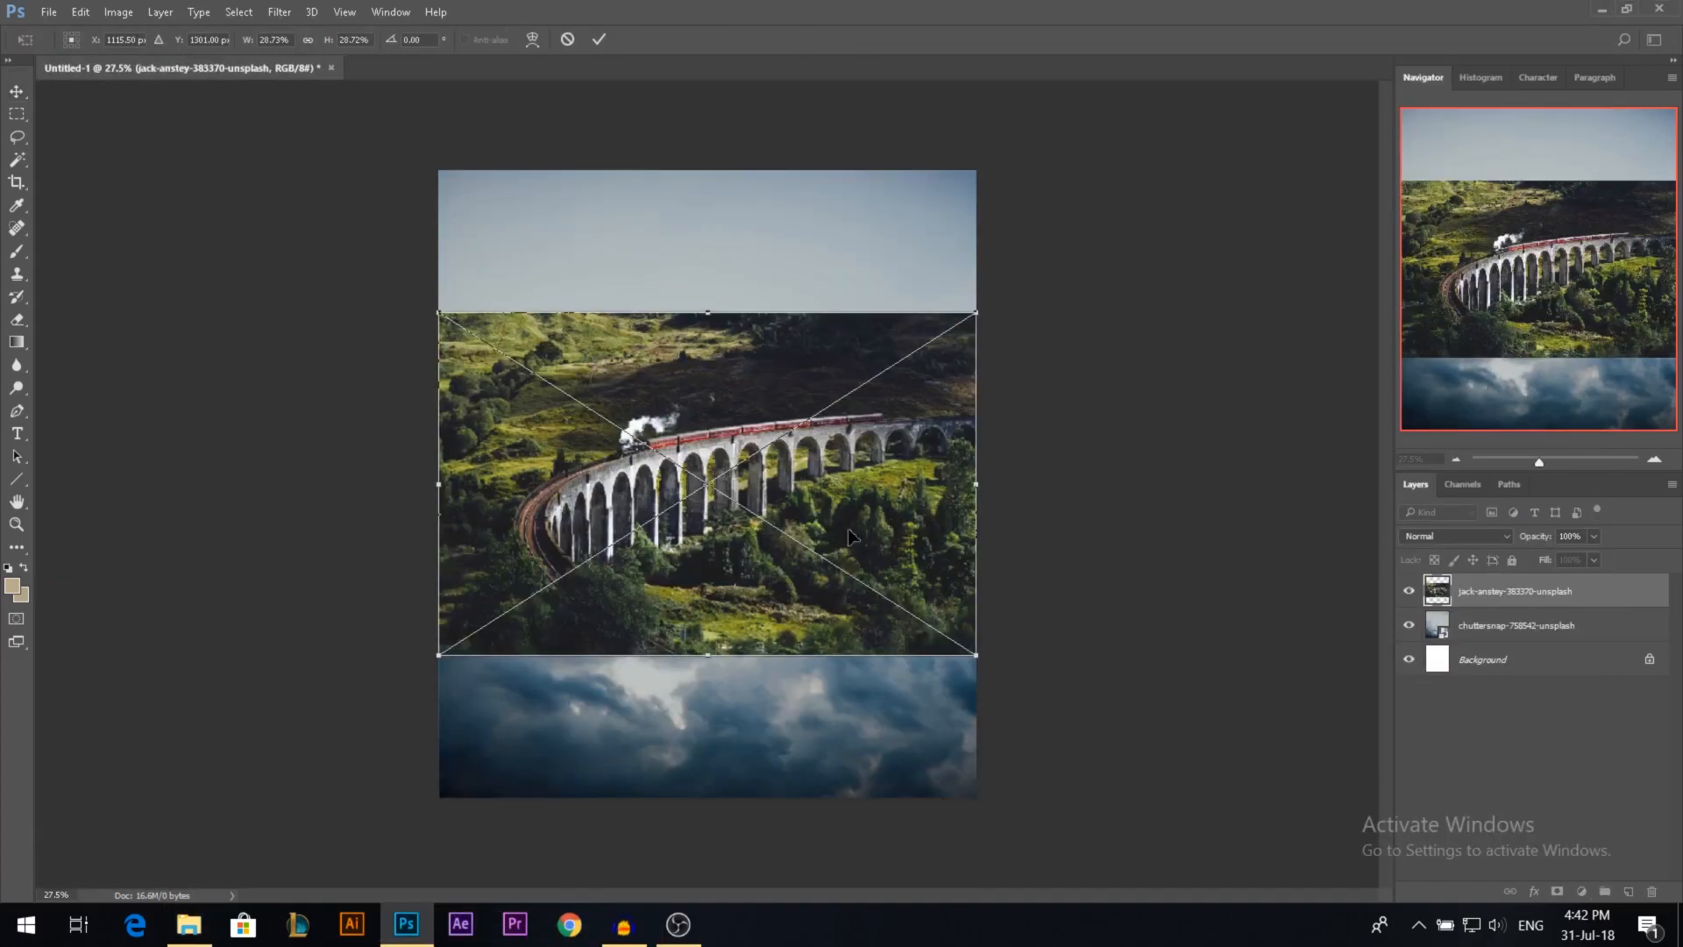
pyautogui.moveTo(974, 342); pyautogui.dragTo(1082, 315)
pyautogui.moveTo(735, 597); pyautogui.dragTo(758, 597)
pyautogui.scroll(-4, 640, 600)
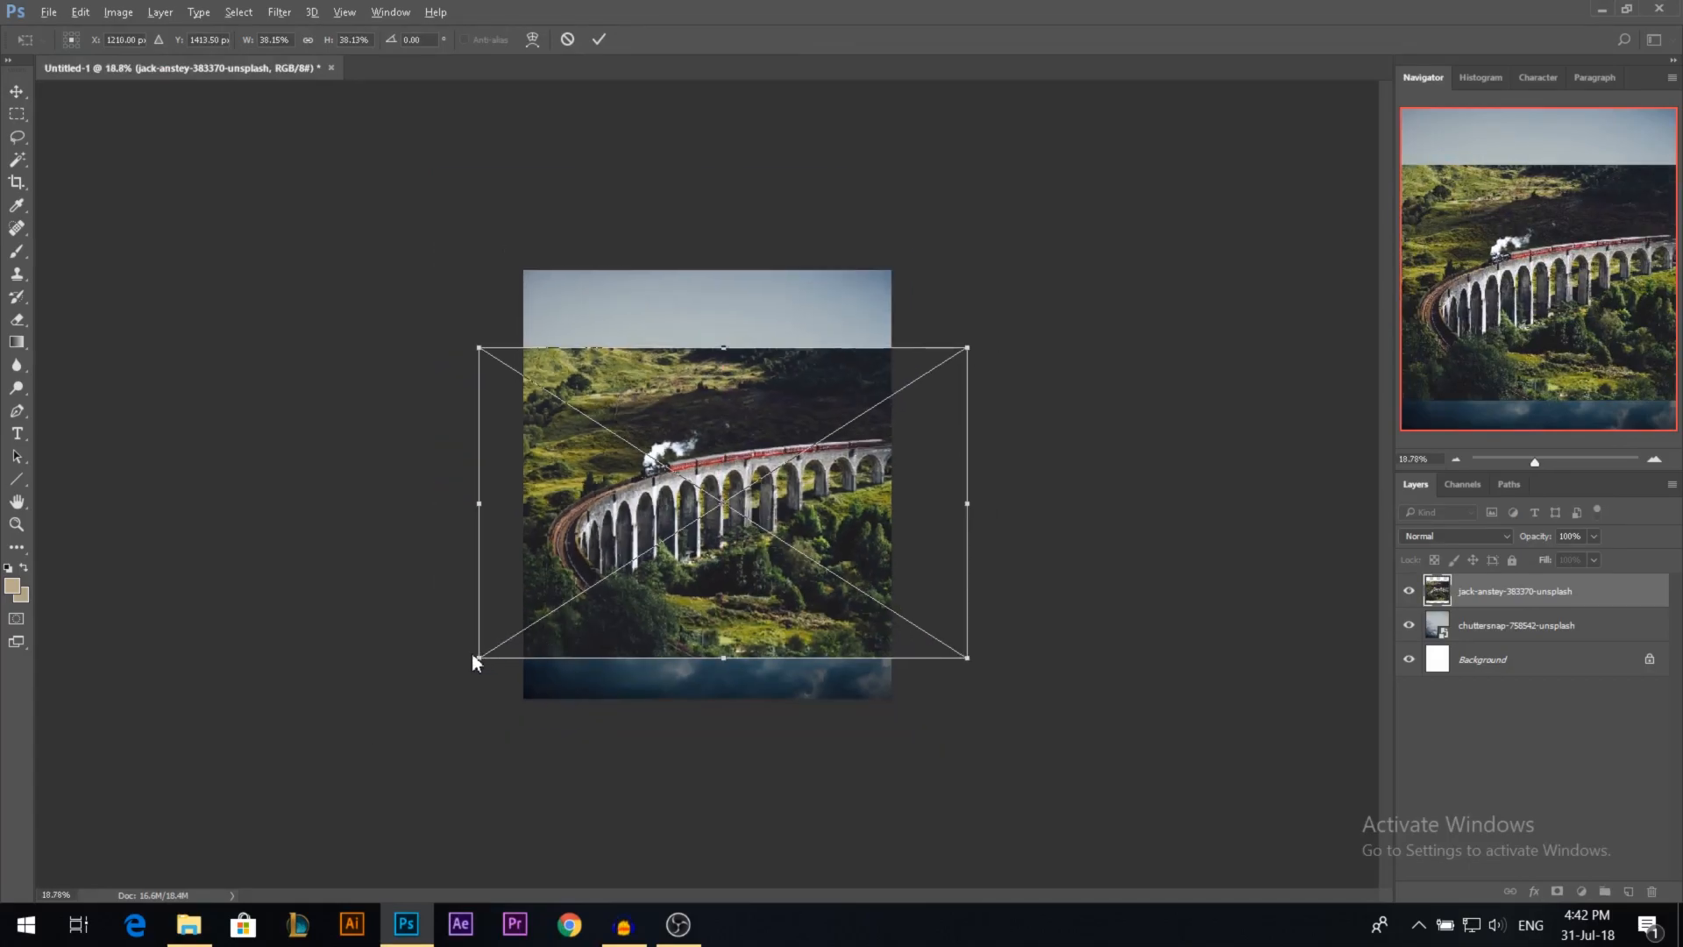
pyautogui.moveTo(471, 659); pyautogui.dragTo(432, 686)
pyautogui.moveTo(686, 592); pyautogui.dragTo(717, 653)
pyautogui.moveTo(1048, 364); pyautogui.dragTo(1096, 330)
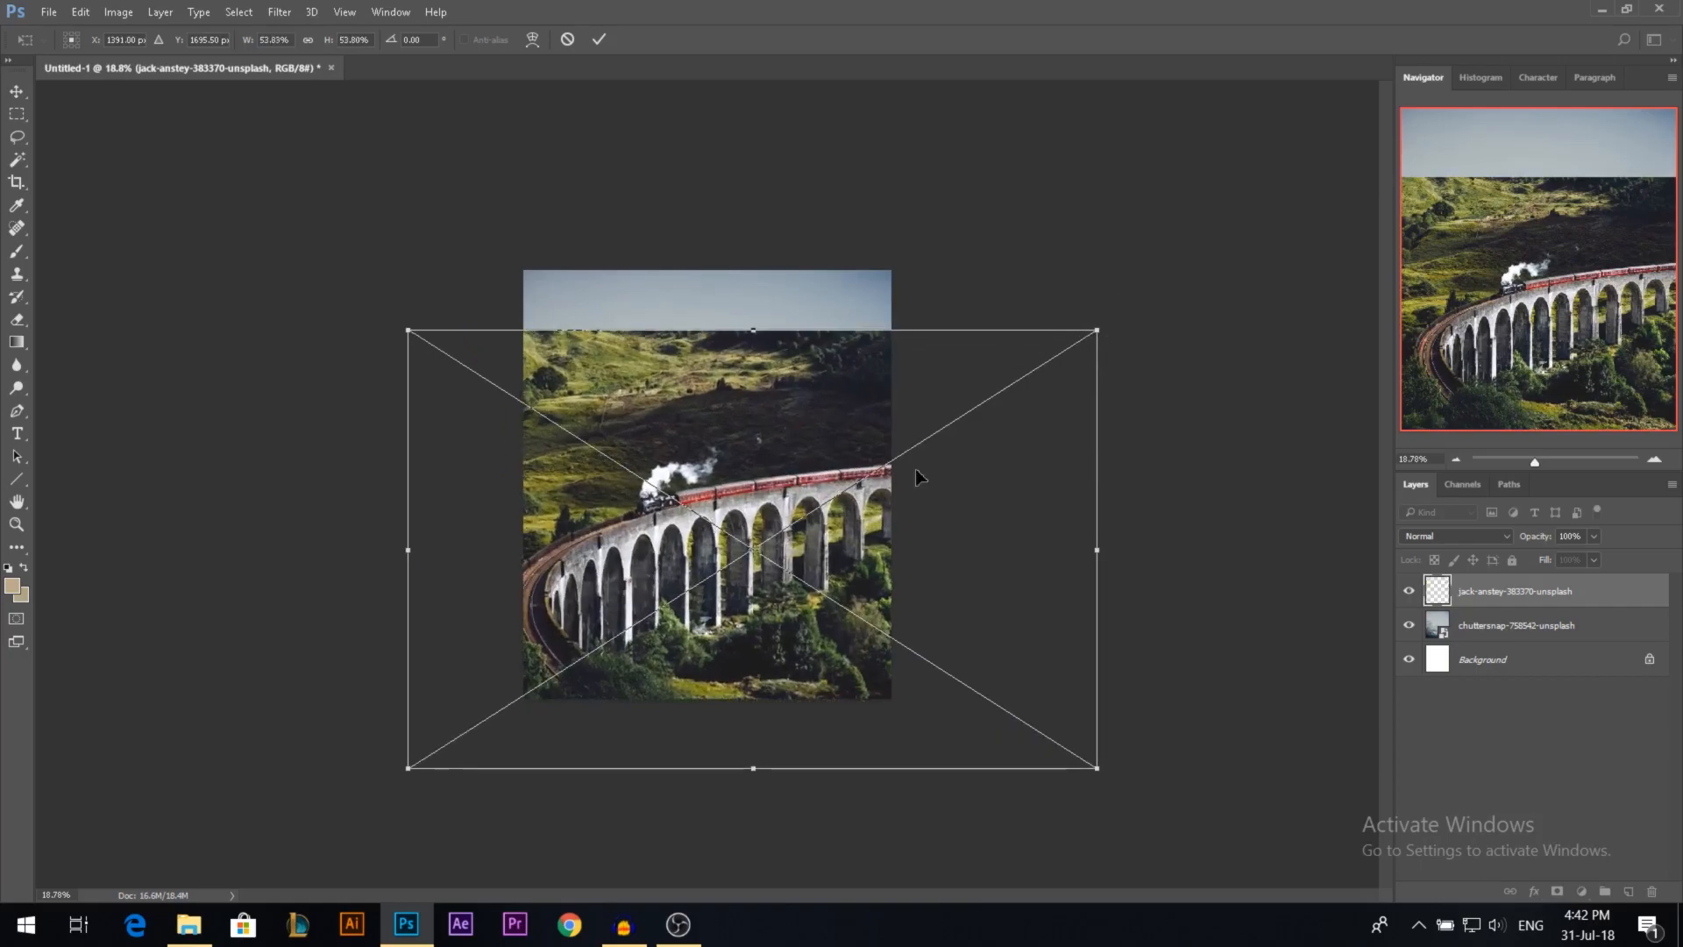
pyautogui.moveTo(680, 621); pyautogui.dragTo(703, 625)
pyautogui.press('Return')
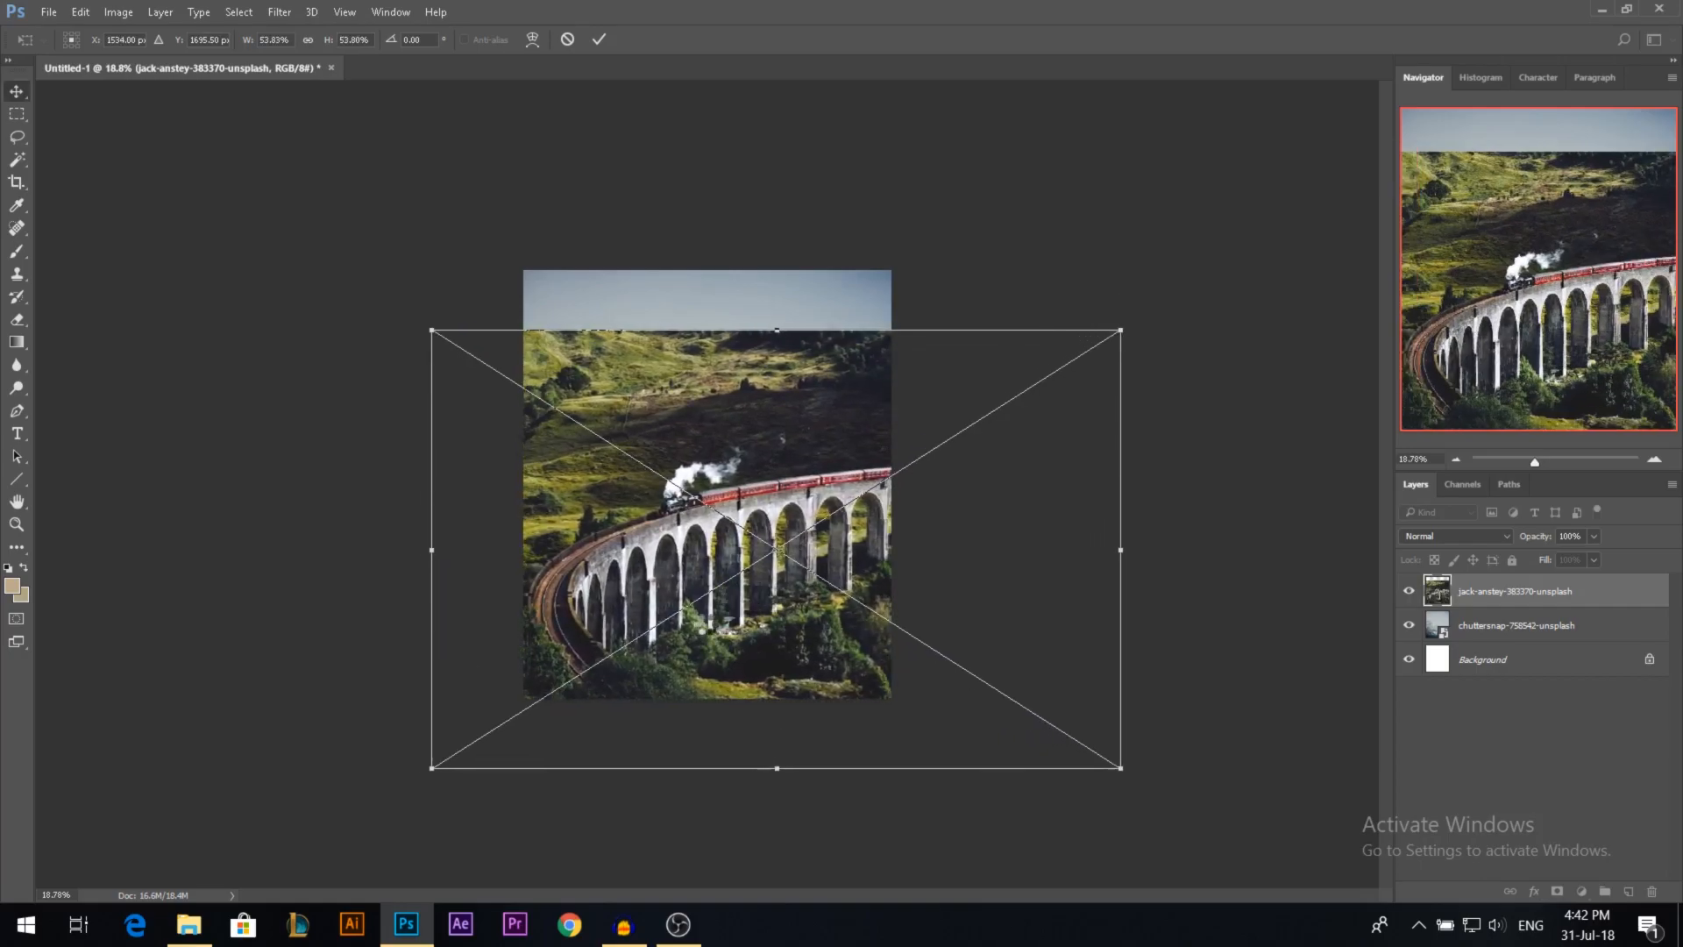
# Step: Rasterize the sky photo layer and the train viaduct photo layer
pyautogui.hotkey('ctrl', '0')
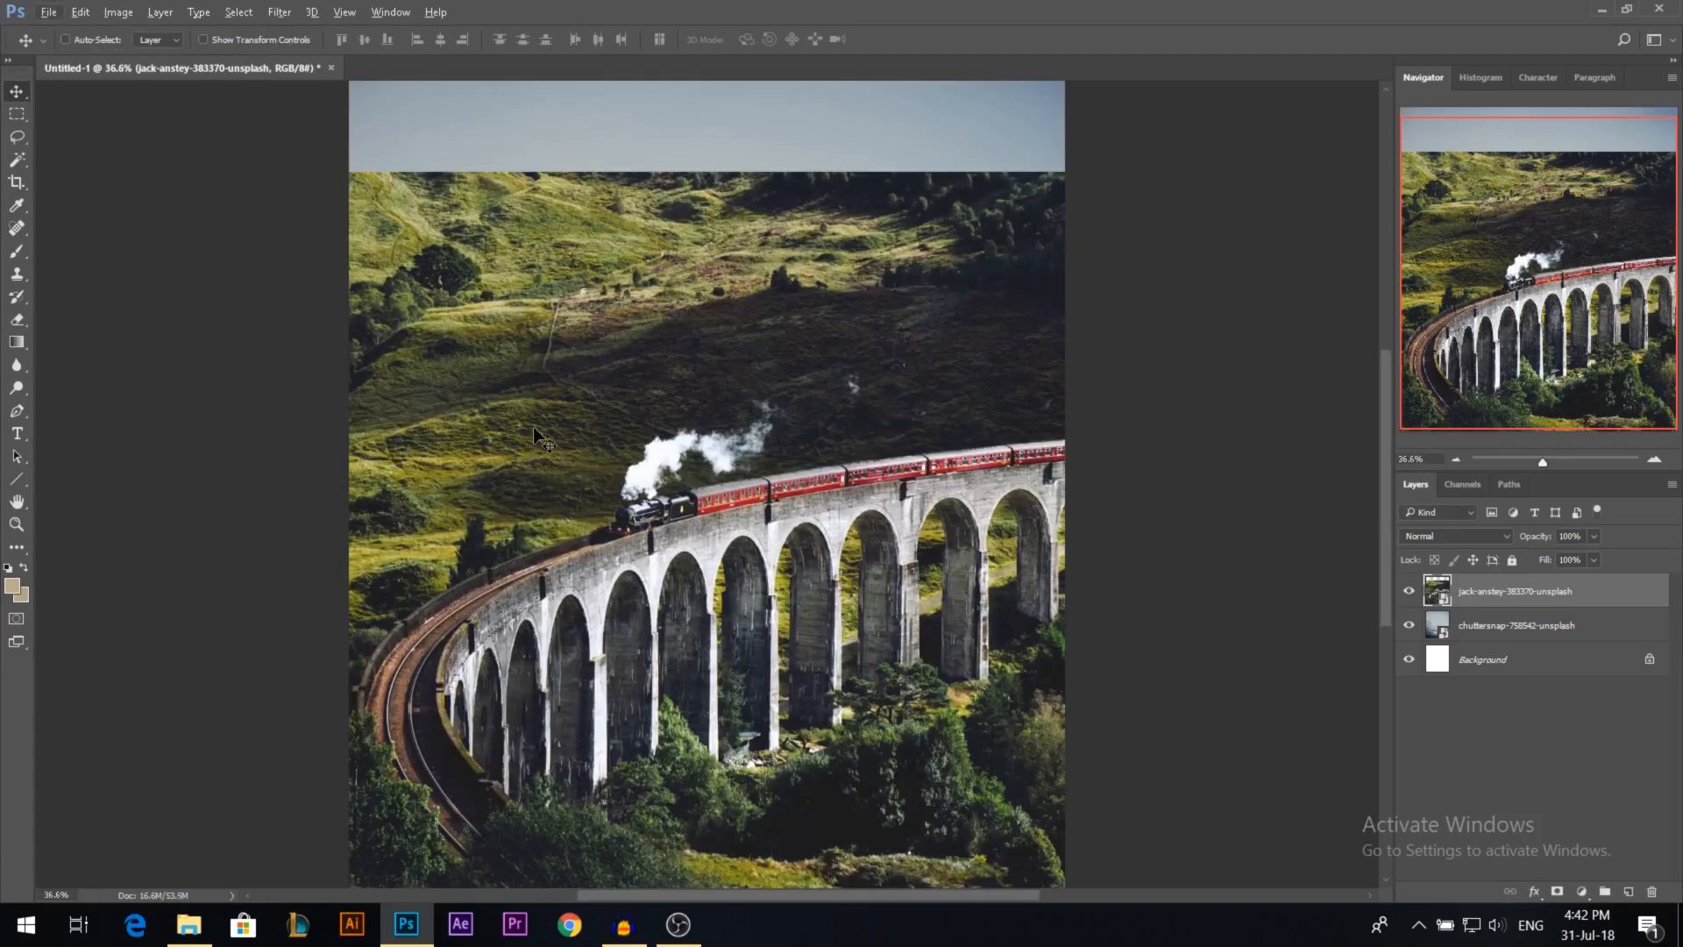
pyautogui.rightClick(1491, 625)
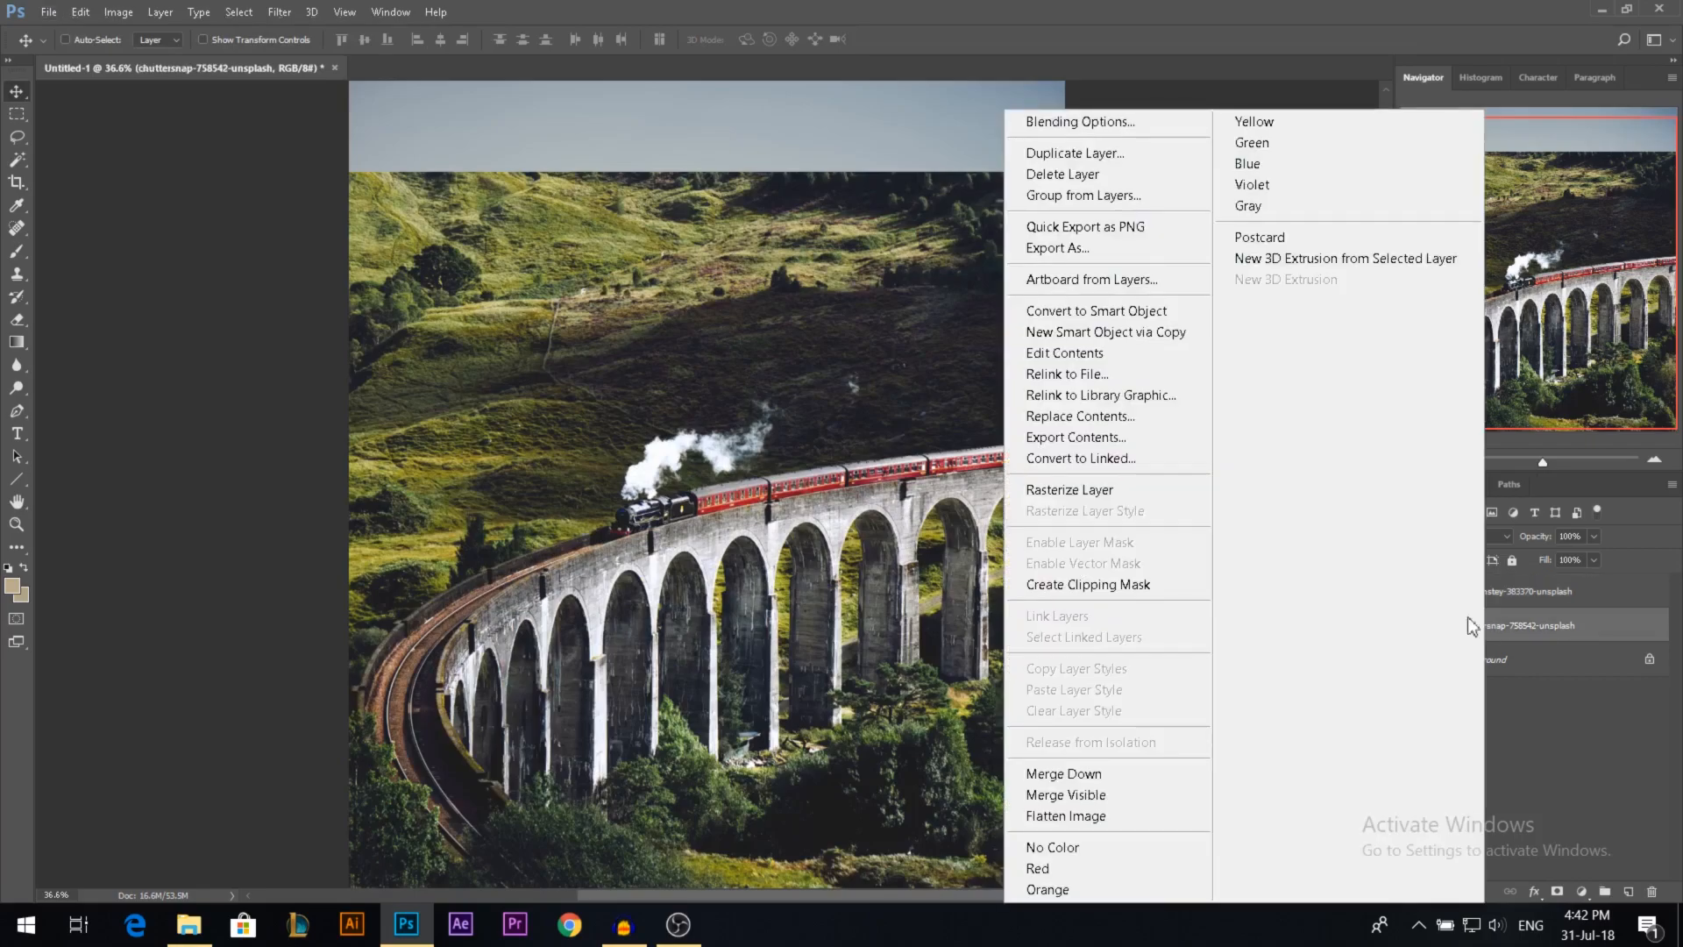
pyautogui.click(1140, 489)
pyautogui.rightClick(1508, 594)
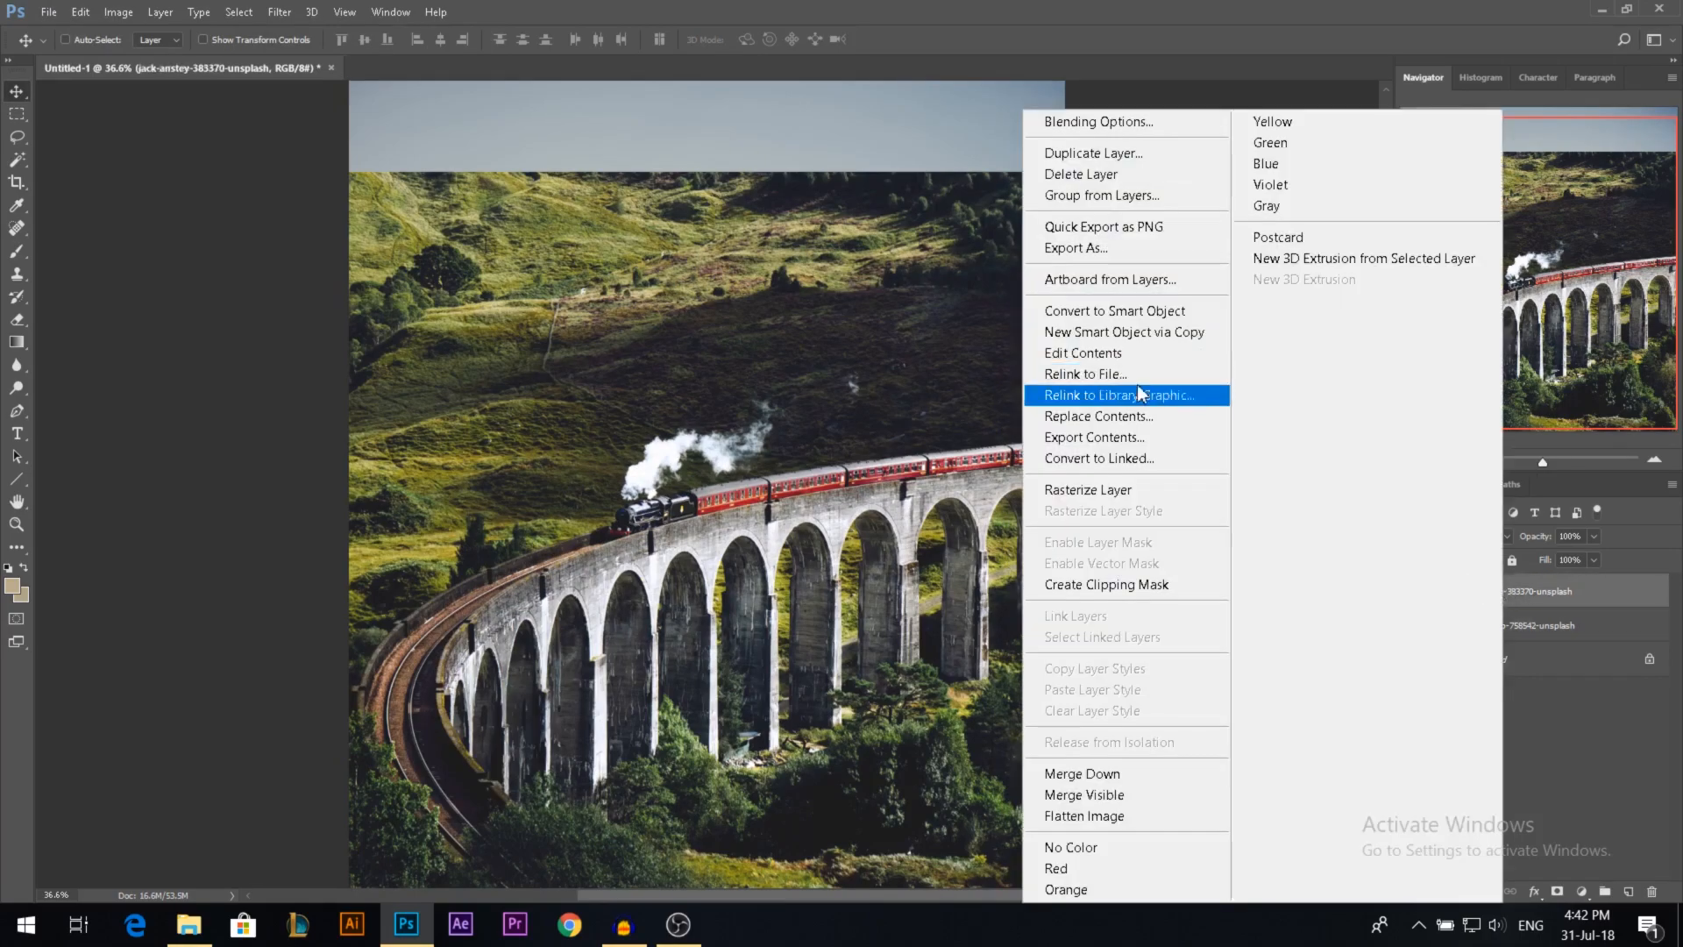
pyautogui.click(1105, 484)
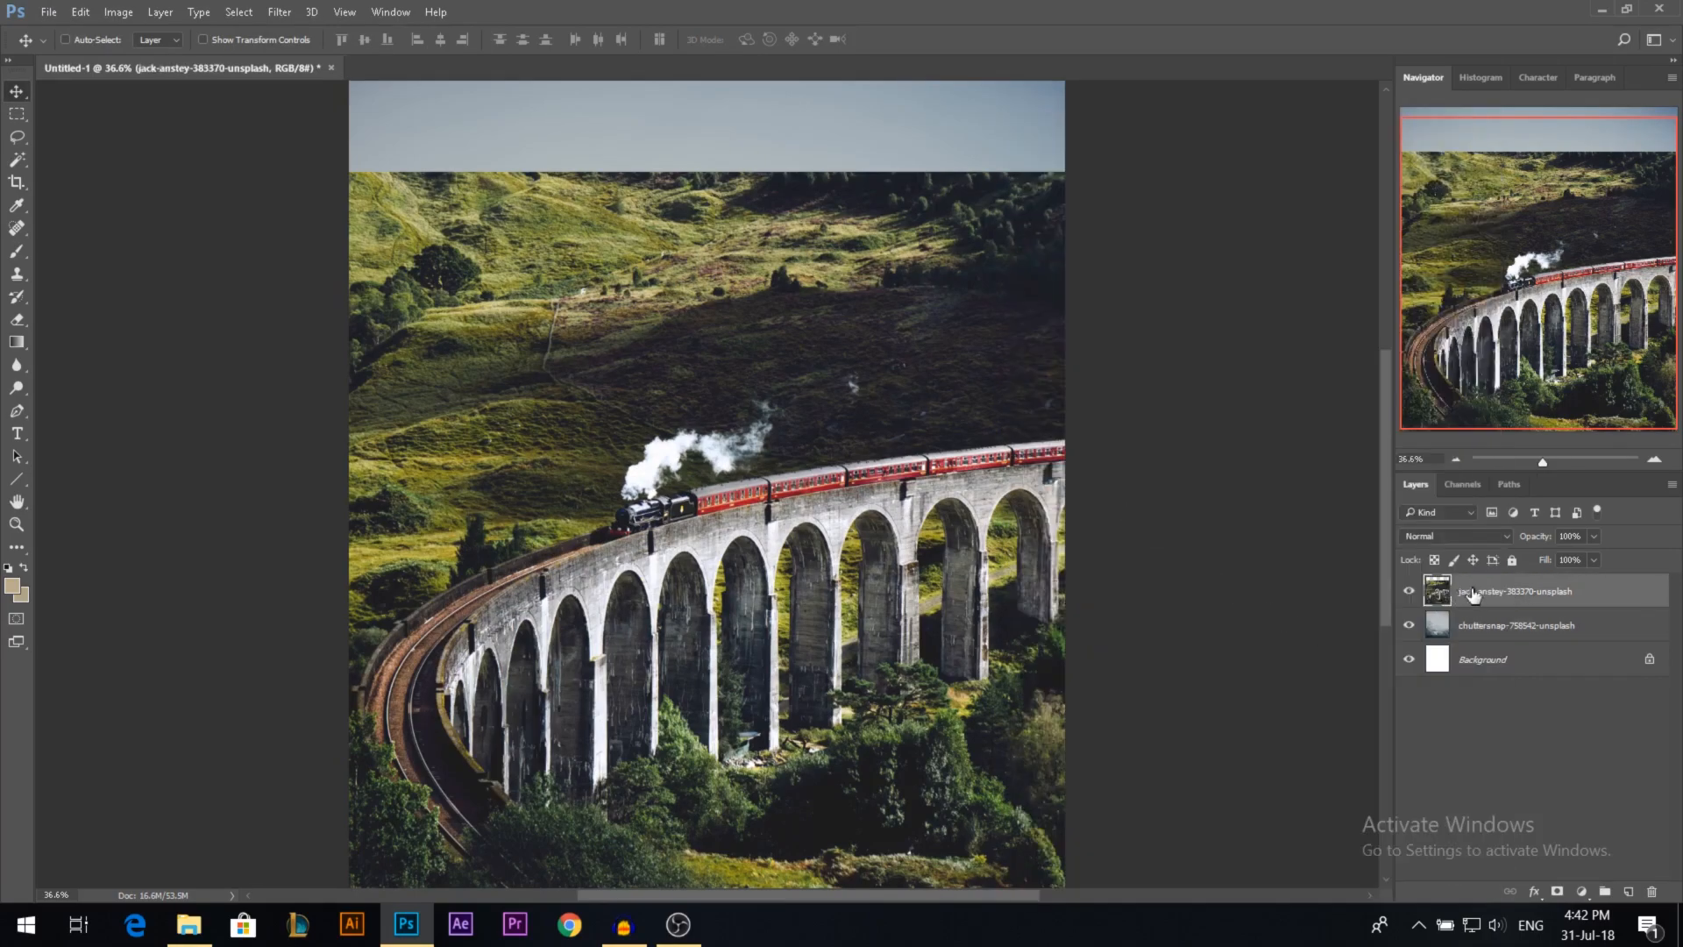
# Step: Add a layer mask to the train photo layer and paint out its upper hillside with a hard black brush at 100% opacity
pyautogui.click(1557, 891)
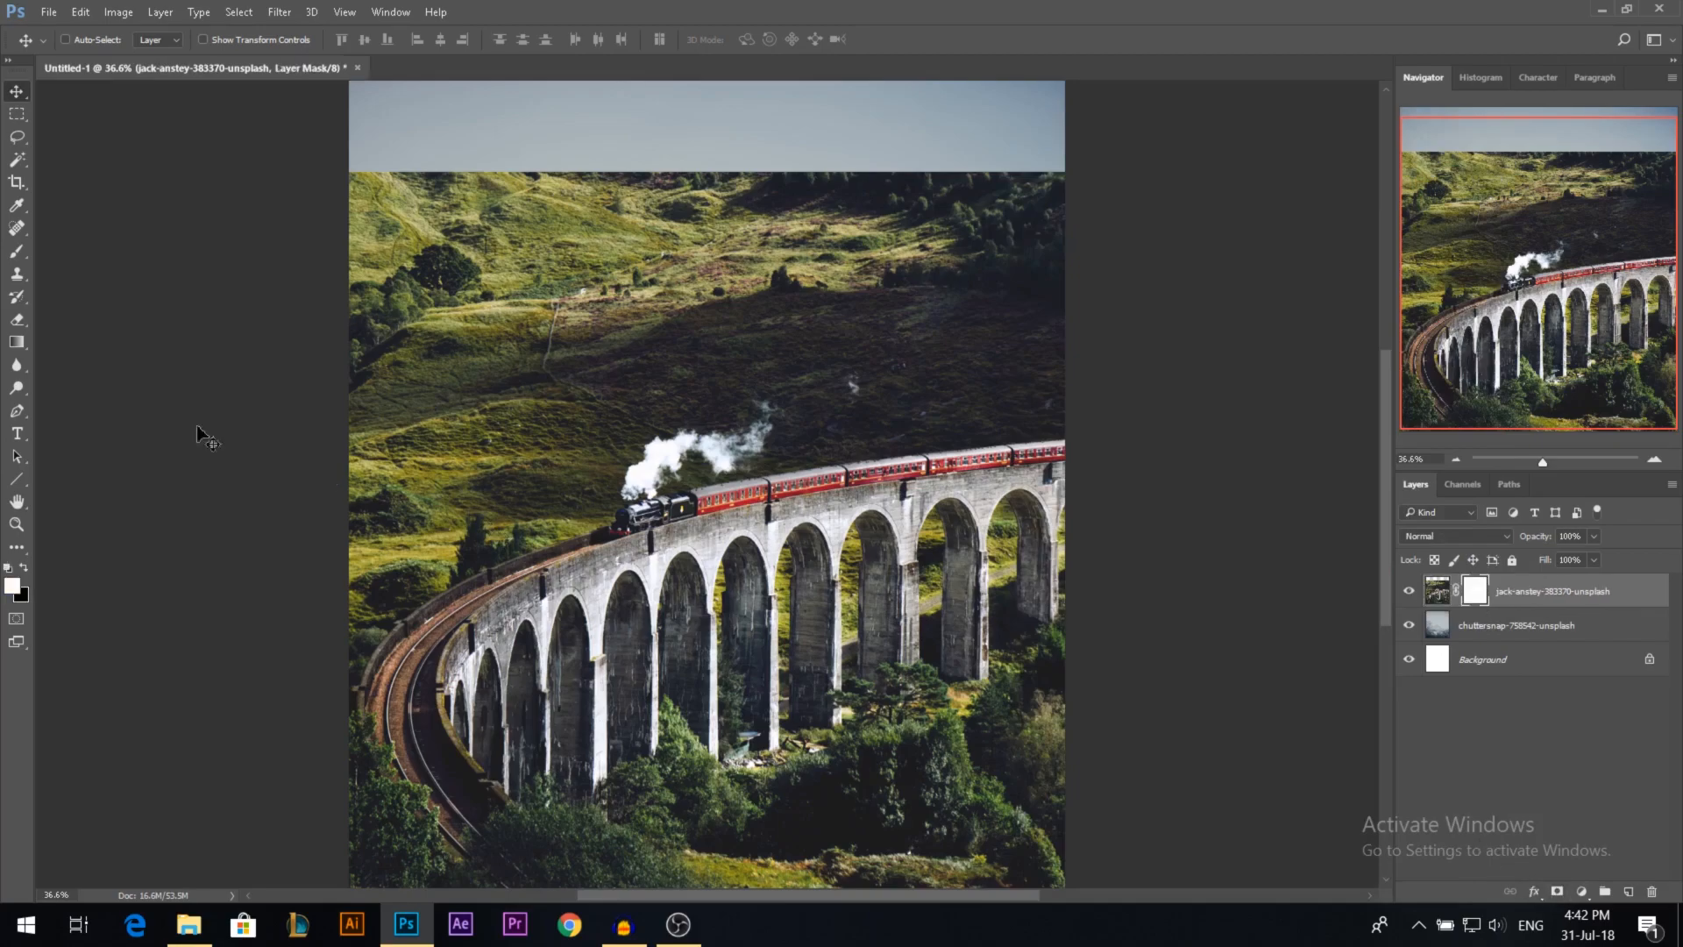
pyautogui.click(16, 251)
pyautogui.rightClick(701, 405)
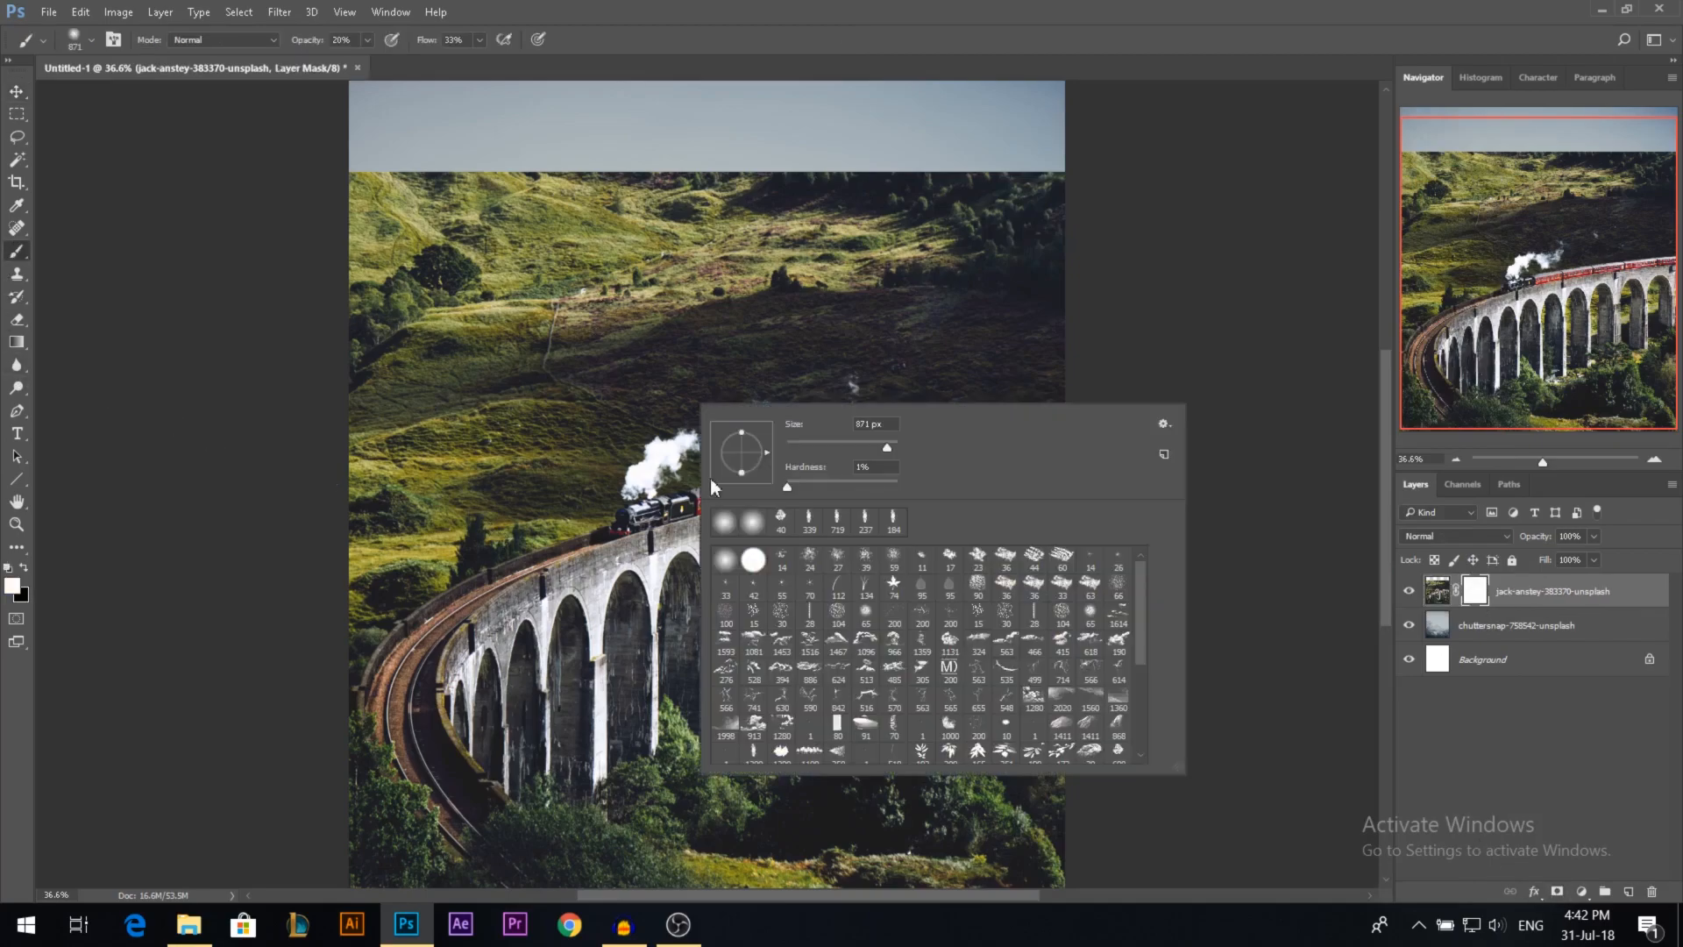
pyautogui.click(753, 559)
pyautogui.moveTo(302, 48); pyautogui.dragTo(440, 57)
pyautogui.press('x')
pyautogui.moveTo(471, 377)
pyautogui.mouseDown()
pyautogui.moveTo(706, 228)
pyautogui.moveTo(260, 134)
pyautogui.moveTo(991, 207)
pyautogui.mouseUp()
pyautogui.moveTo(793, 247); pyautogui.dragTo(1039, 249)
# Step: Select the dark hillside above the train carriages with the Magic Wand at tolerance 10
pyautogui.scroll(2, 712, 344)
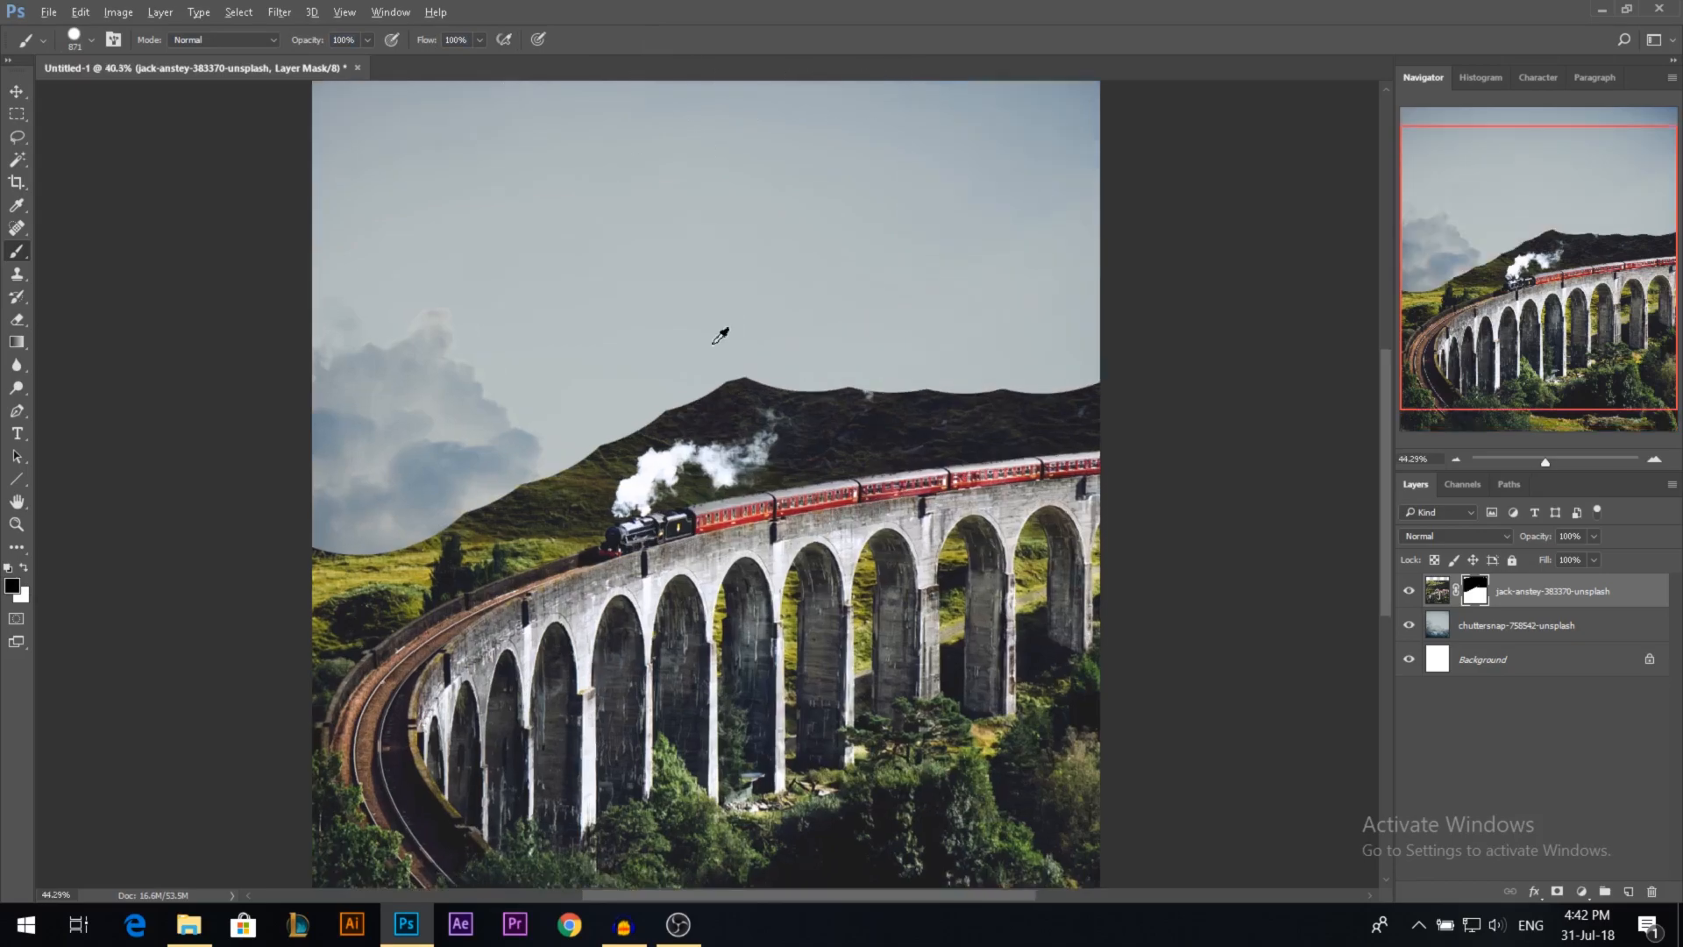
pyautogui.scroll(3, 712, 344)
pyautogui.click(17, 160)
pyautogui.scroll(-2, 857, 346)
pyautogui.click(822, 494)
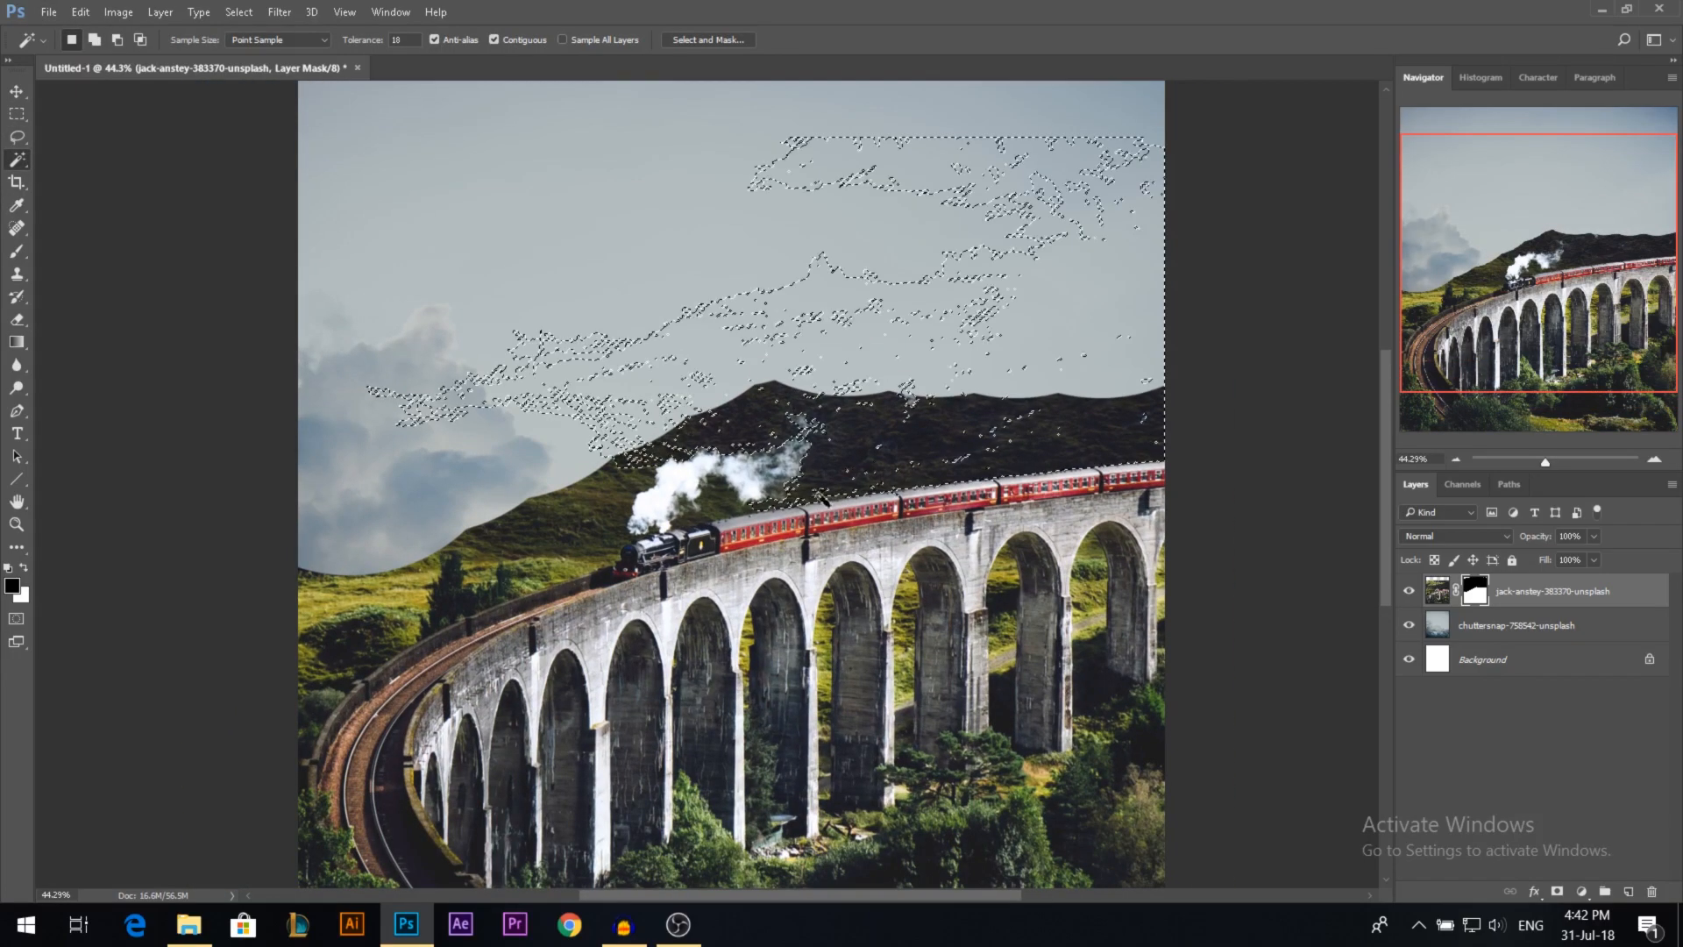
# Step: Add the hillside between the front carriage roofs and the underside of the smoke to the selection with the Polygonal Lasso
pyautogui.scroll(2, 693, 532)
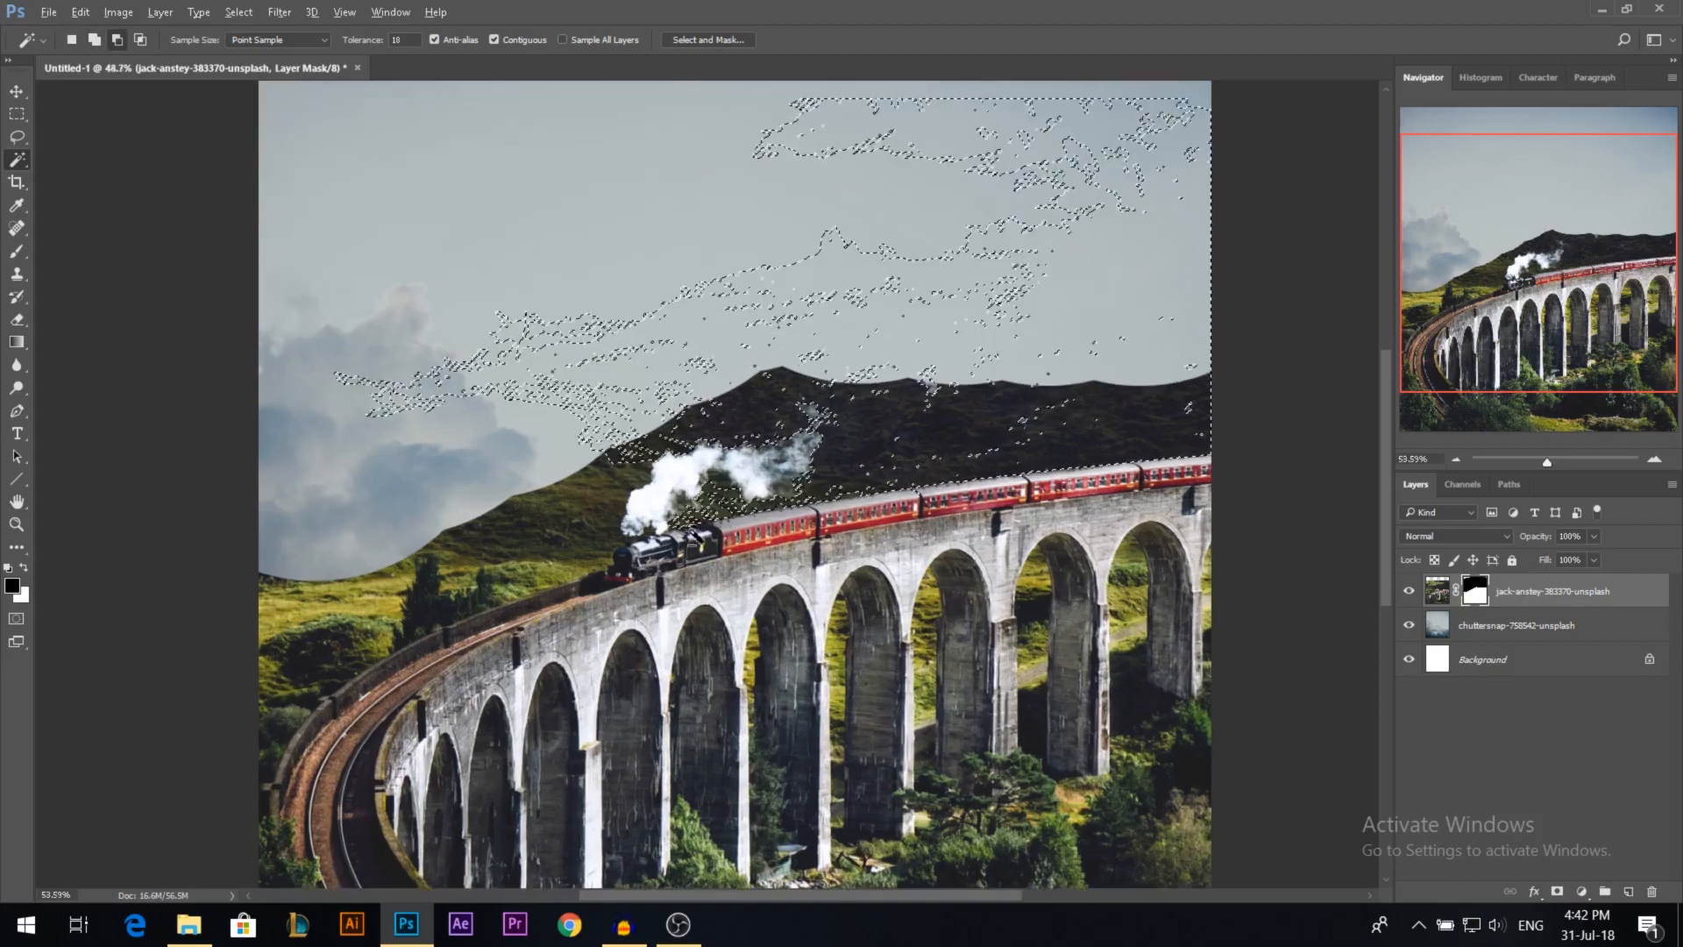
pyautogui.scroll(3, 752, 517)
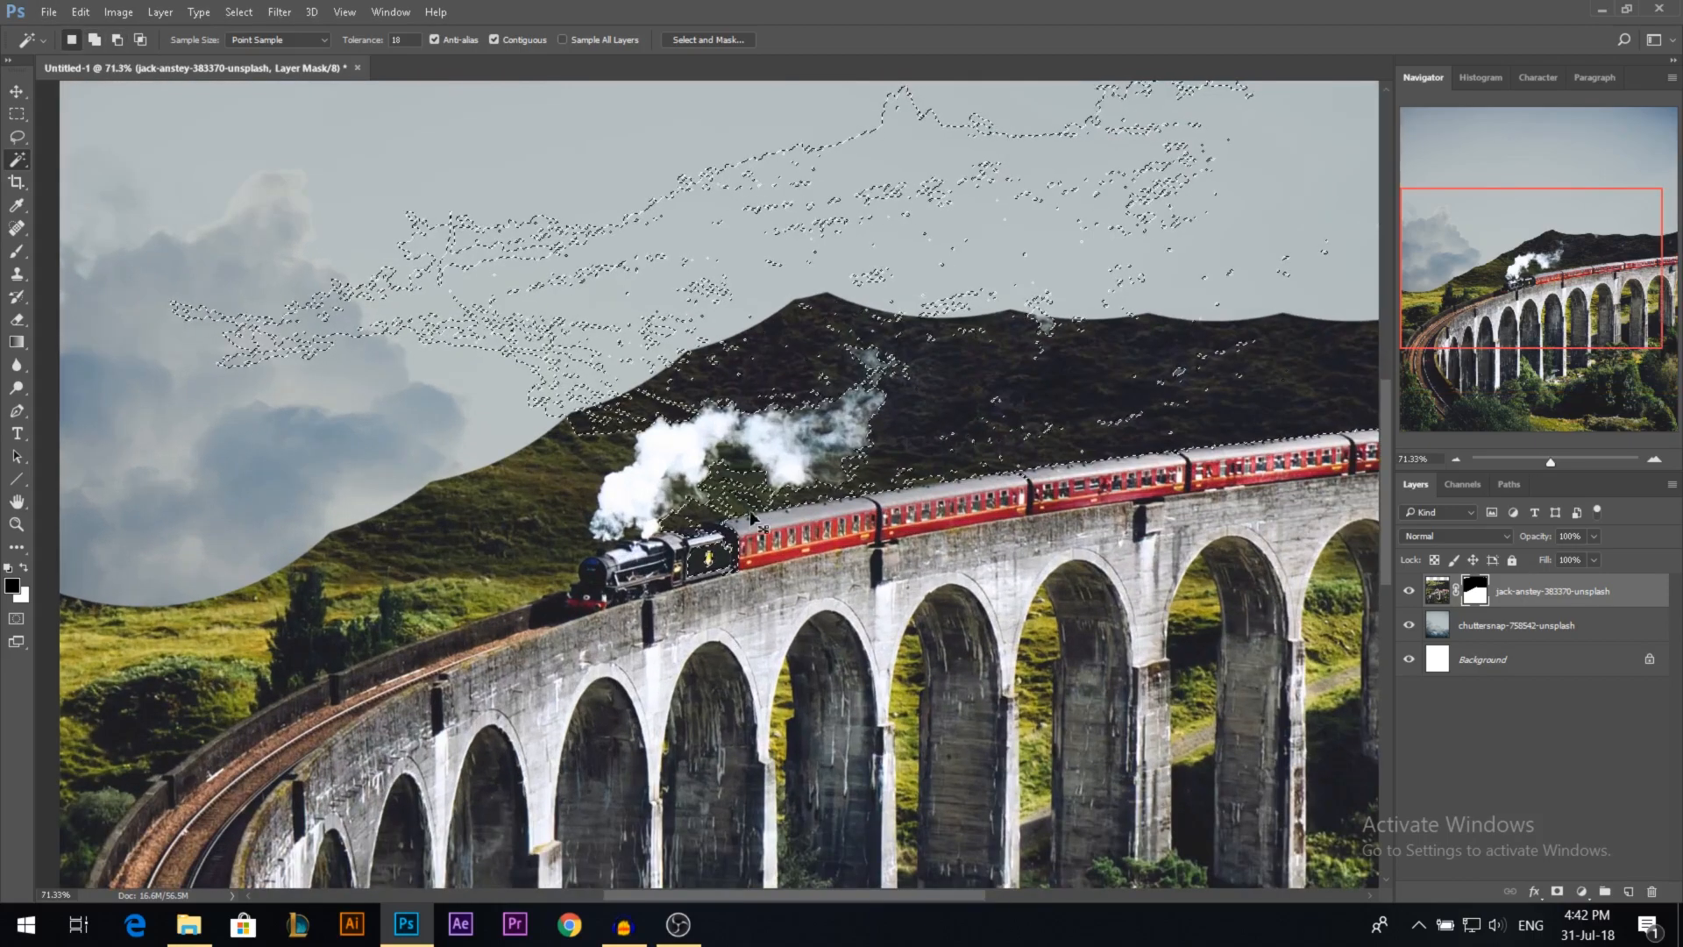
pyautogui.scroll(5, 751, 517)
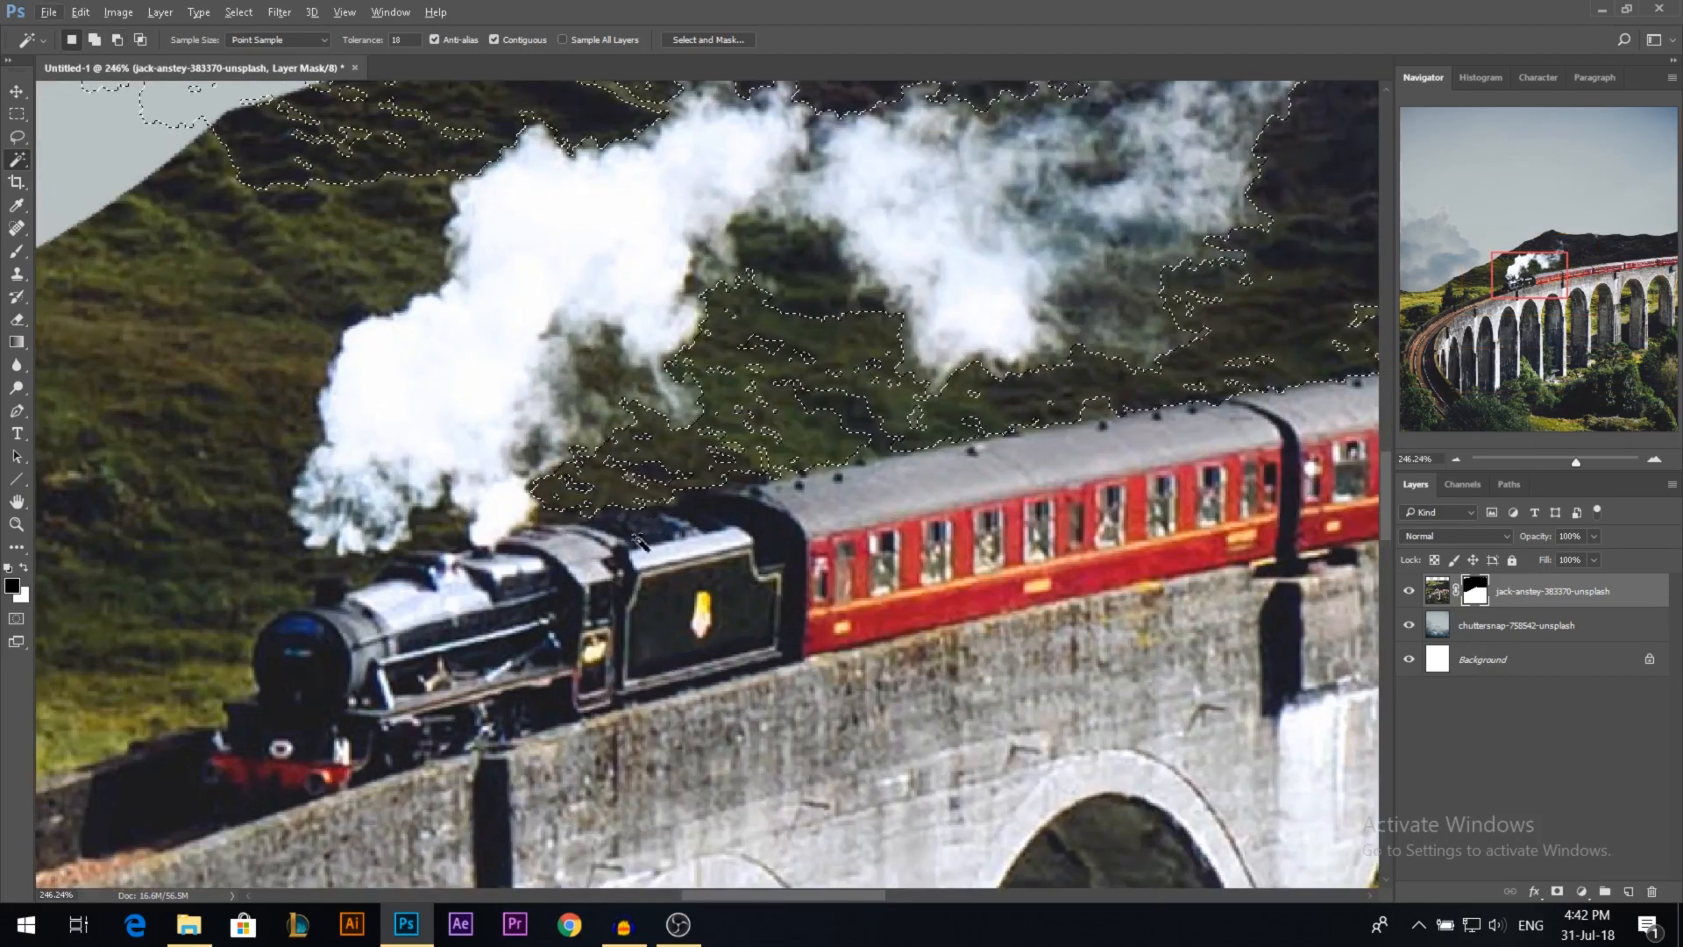
pyautogui.click(17, 137)
pyautogui.click(105, 154)
pyautogui.click(541, 515)
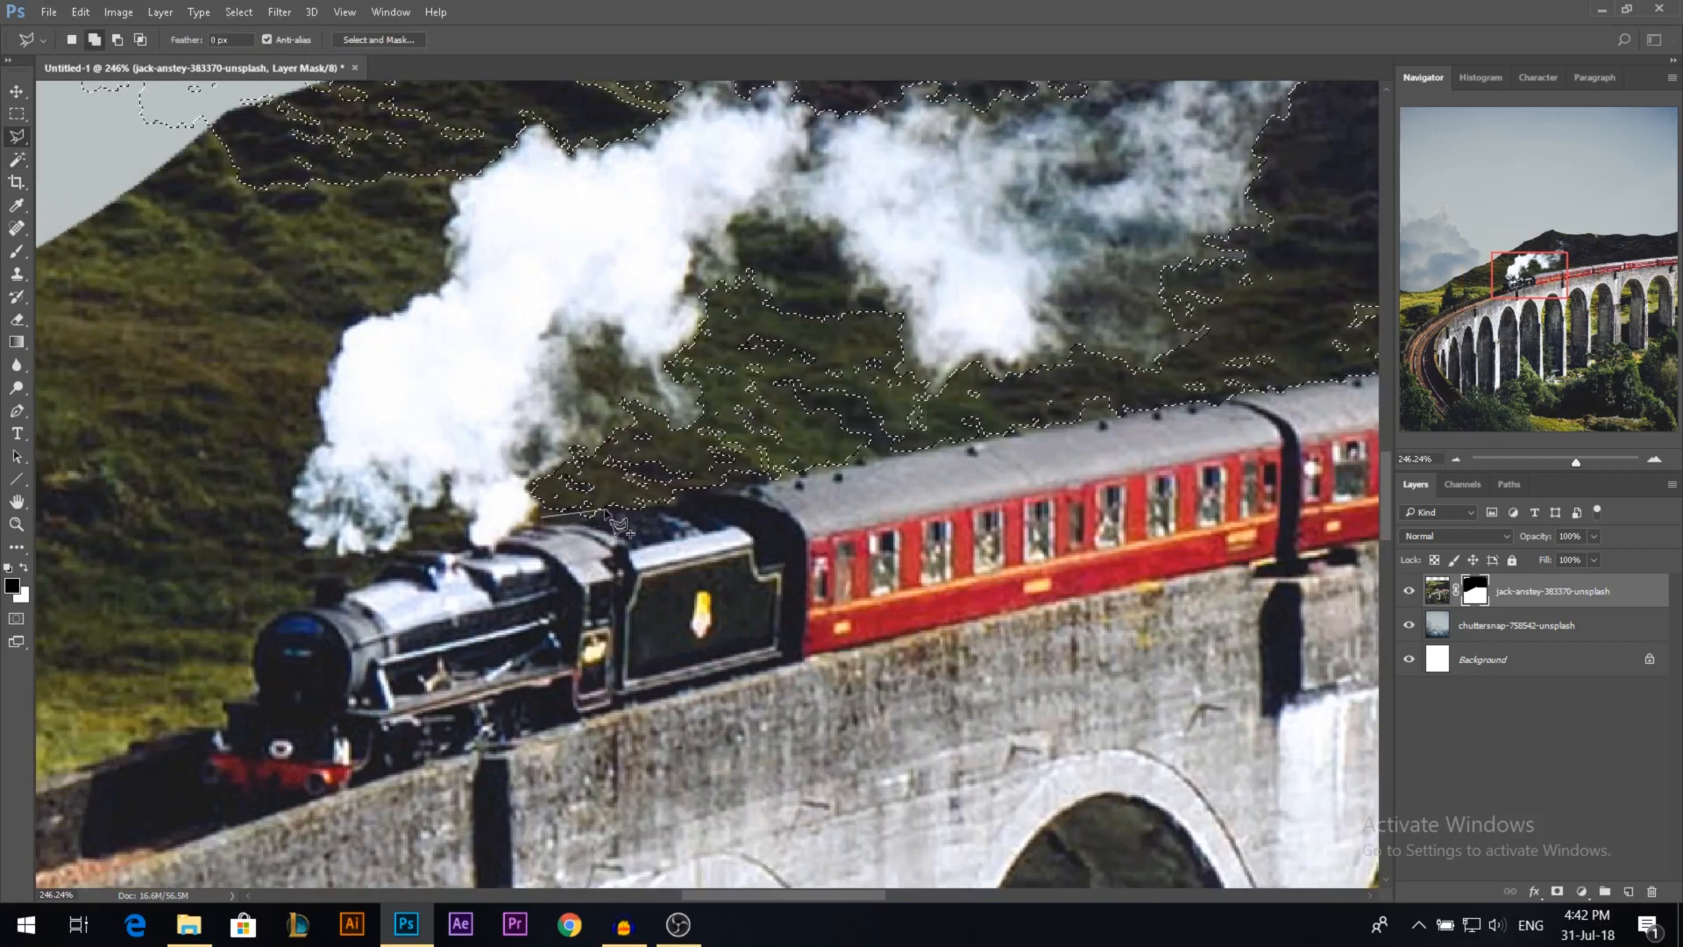
pyautogui.click(677, 506)
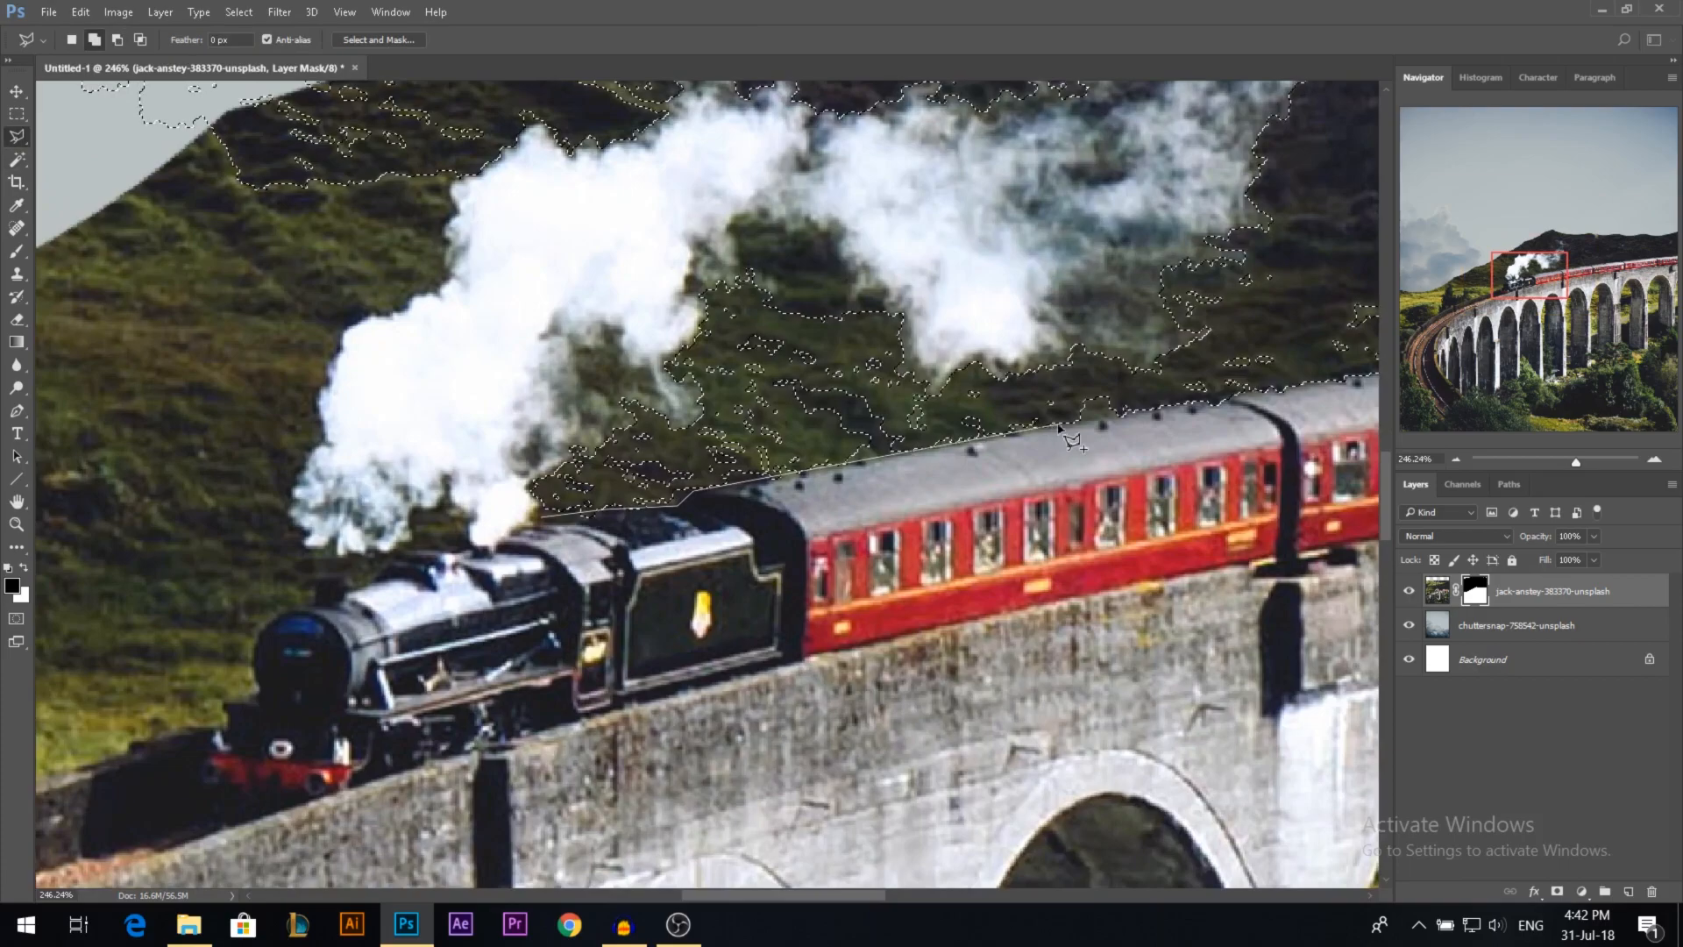
pyautogui.click(1300, 384)
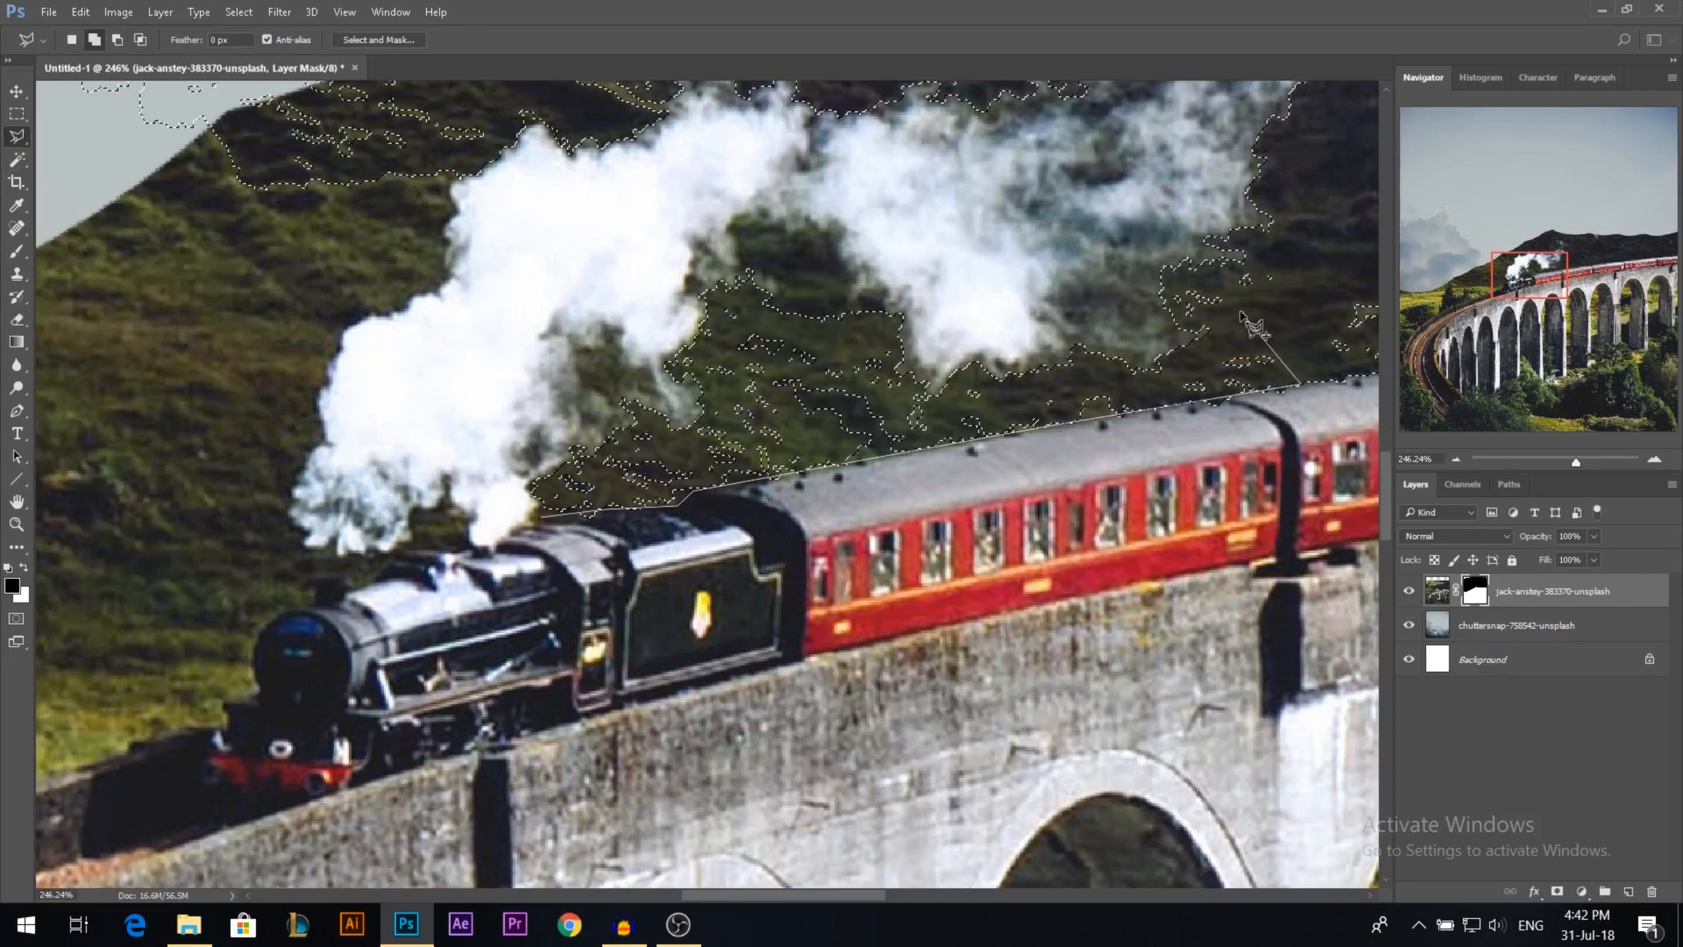
pyautogui.click(1136, 383)
pyautogui.click(888, 312)
pyautogui.click(835, 227)
pyautogui.click(801, 217)
pyautogui.click(744, 211)
pyautogui.click(721, 247)
pyautogui.click(688, 265)
pyautogui.click(699, 293)
pyautogui.click(716, 396)
pyautogui.click(690, 437)
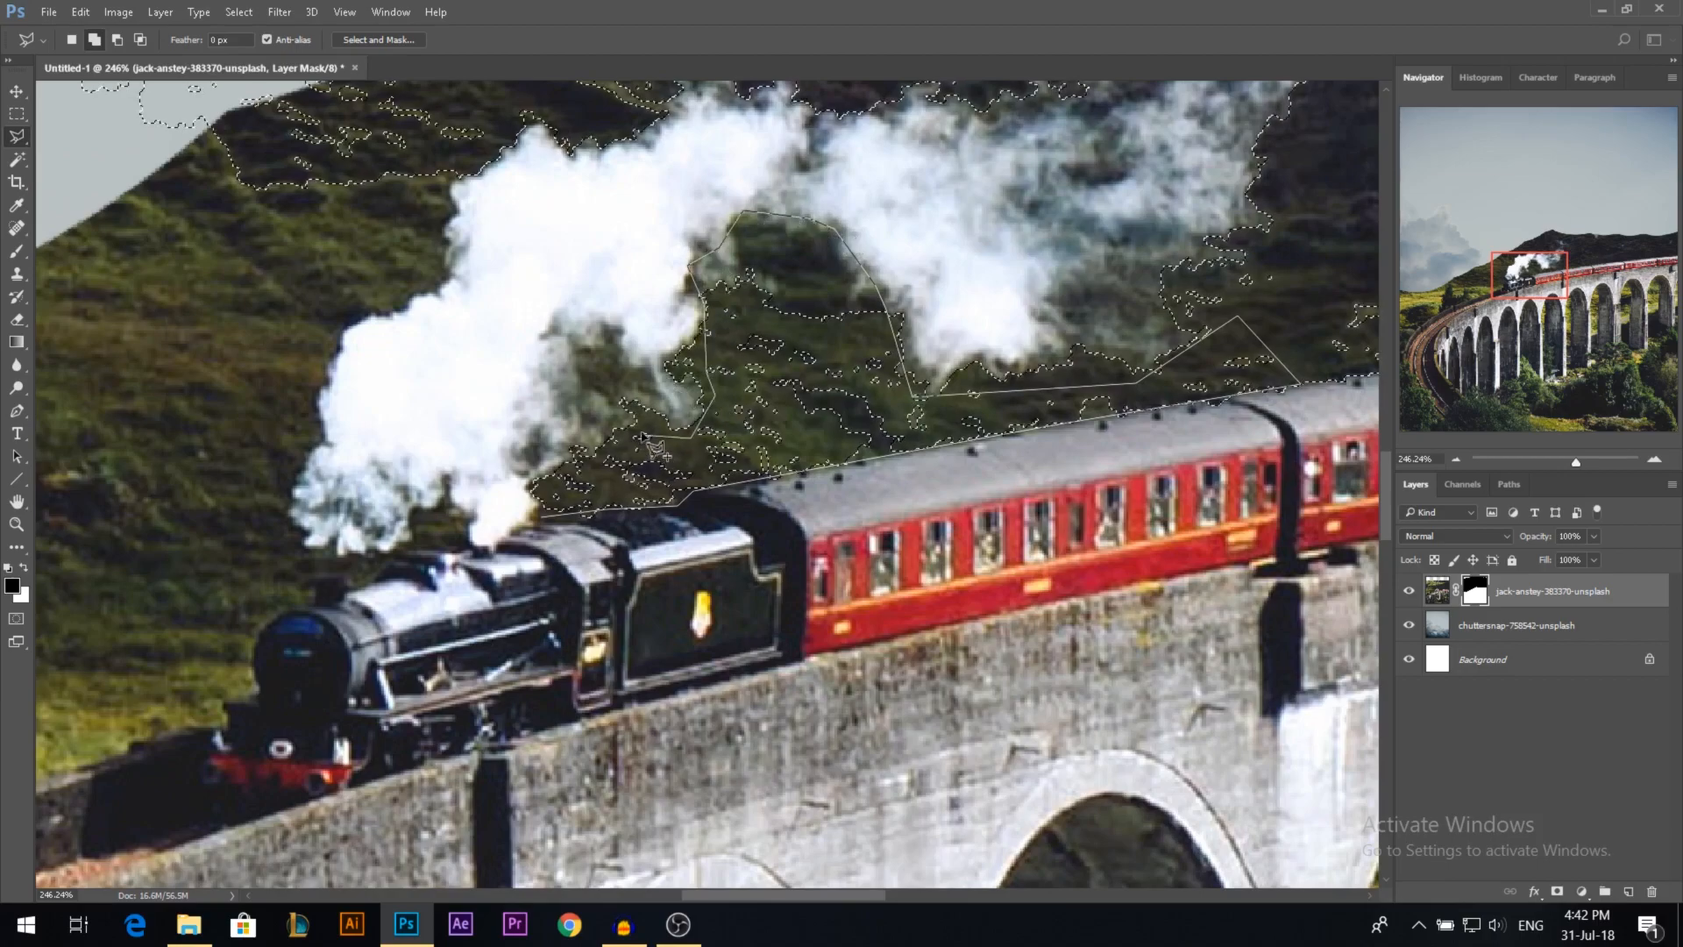
pyautogui.click(628, 429)
pyautogui.click(555, 477)
# Step: Extend the selection along the roofs of the rear carriages and past the right edge of the canvas with the Polygonal Lasso
pyautogui.scroll(-5, 561, 482)
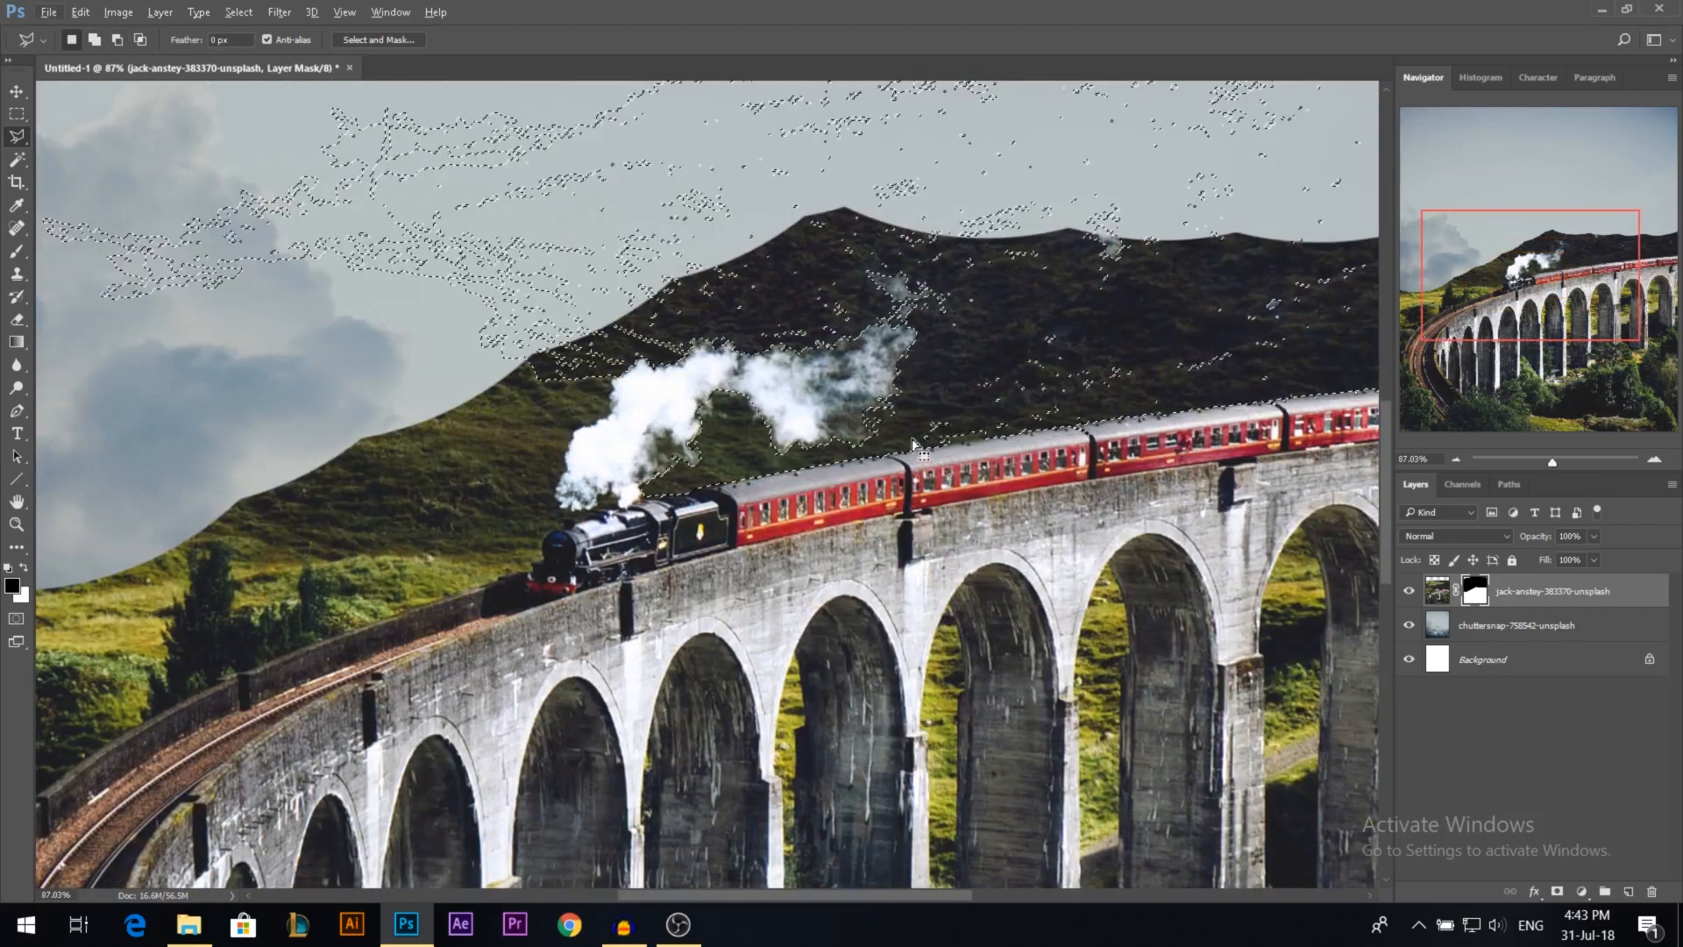
pyautogui.press('shift')
pyautogui.click(921, 453)
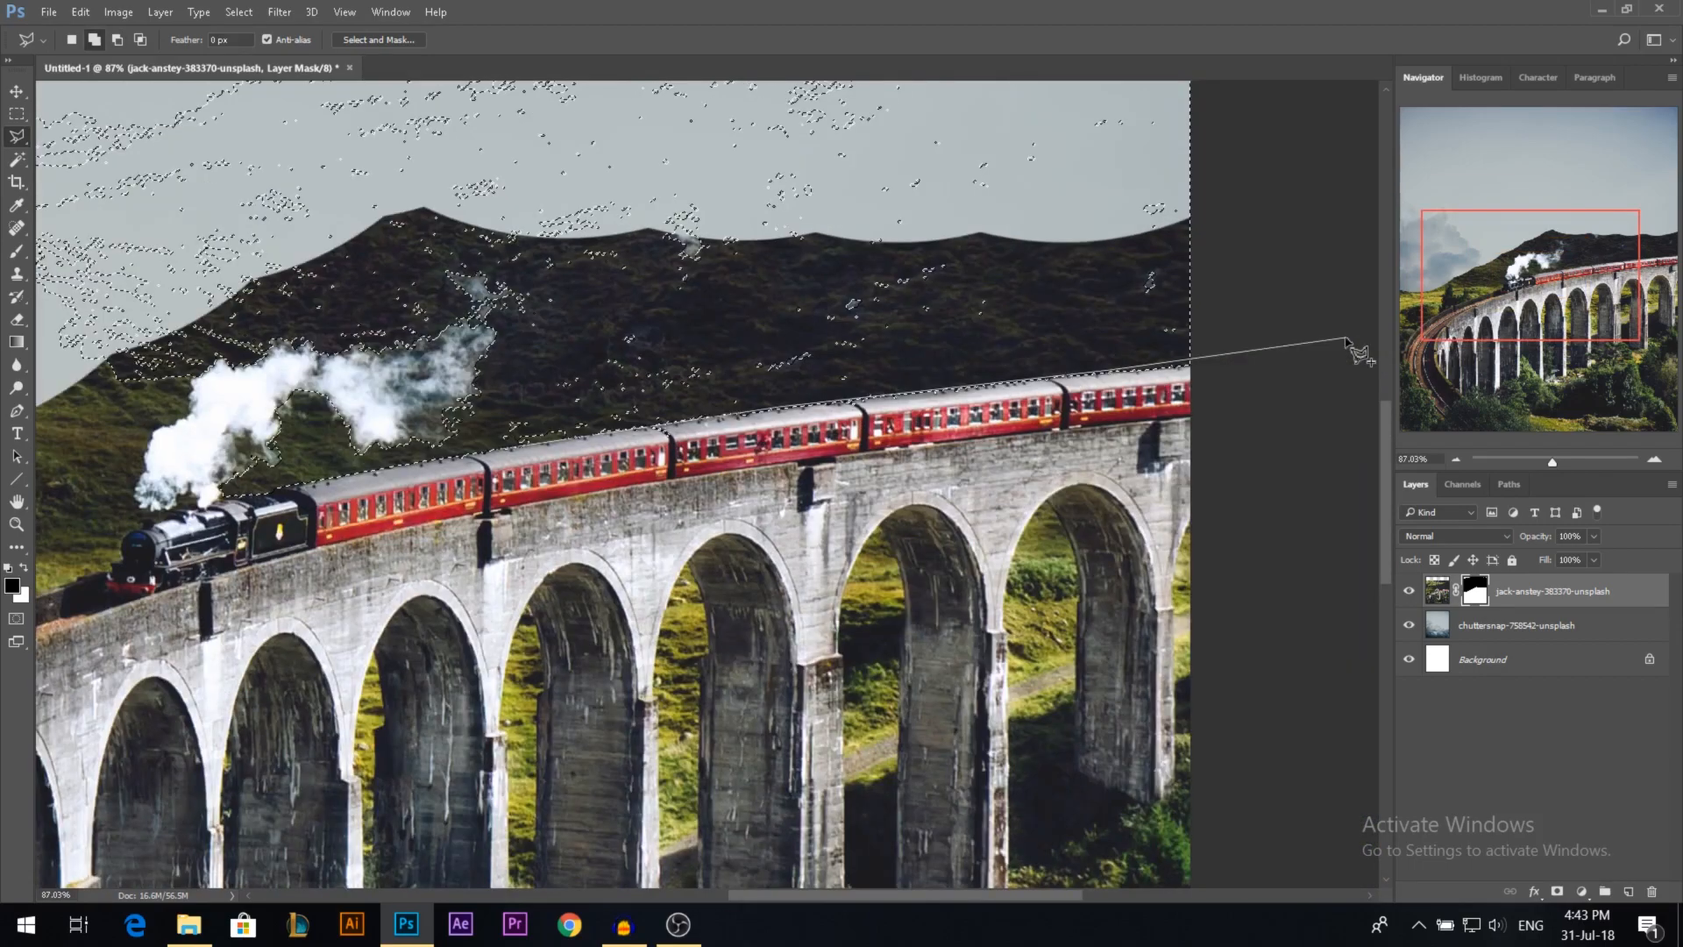
pyautogui.click(1331, 351)
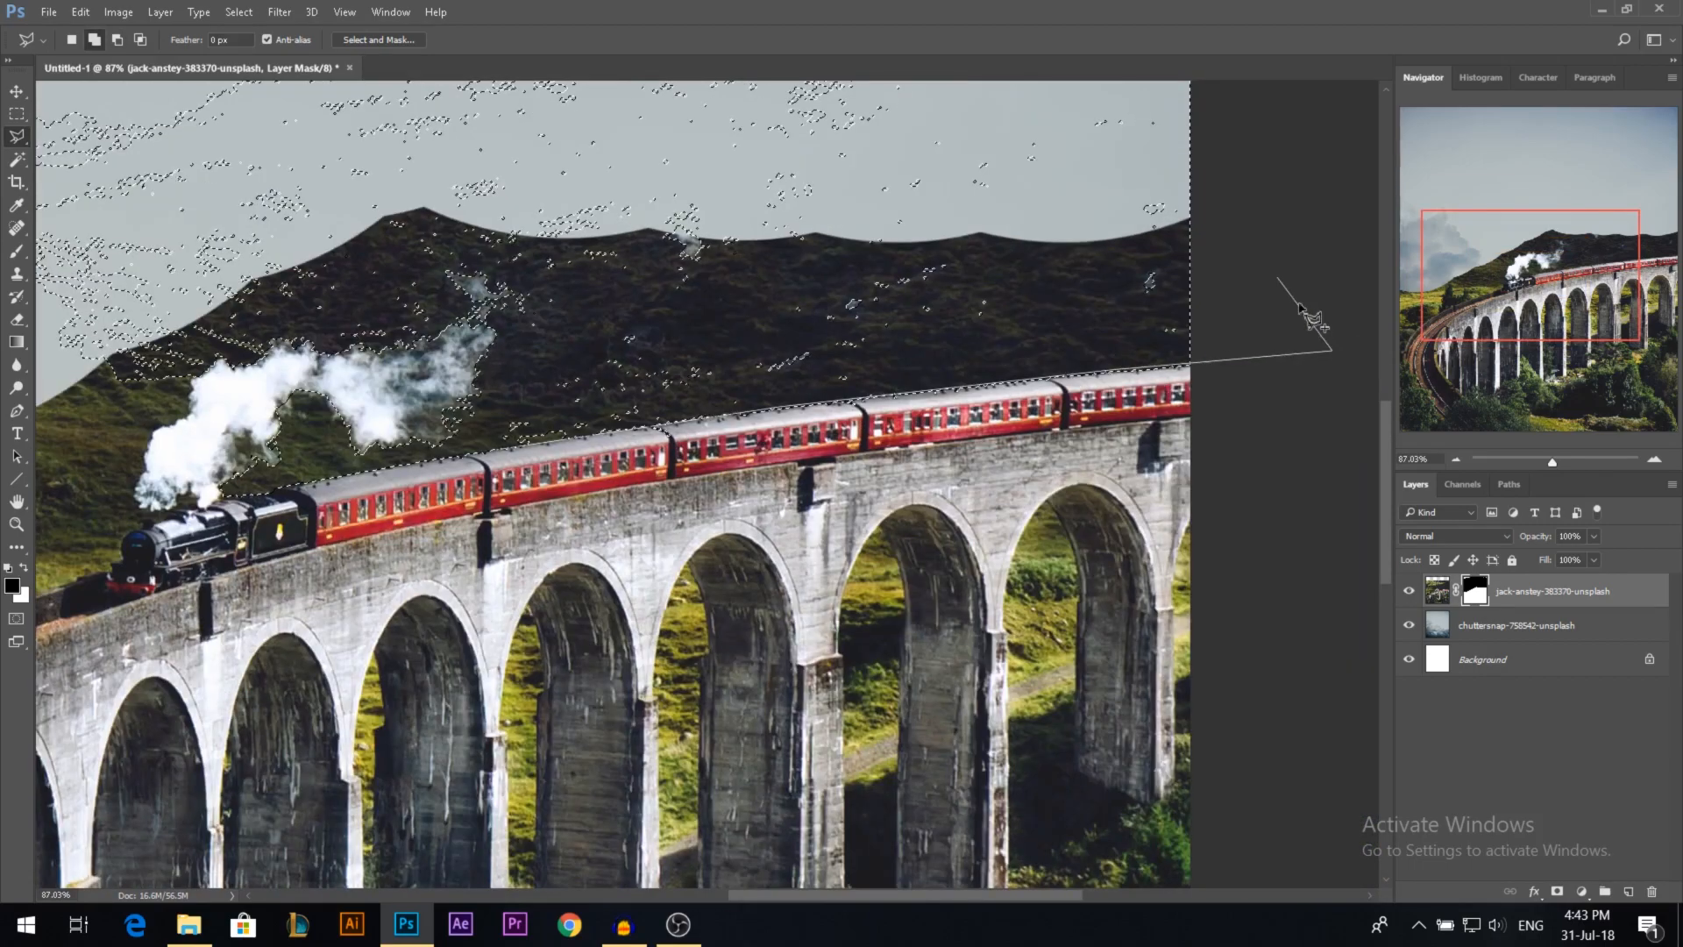
# Step: Add the hillside above the viaduct's curved wall, up to the locomotive, to the selection and hide the selected area on the mask
pyautogui.scroll(-3, 1056, 289)
pyautogui.scroll(3, 250, 426)
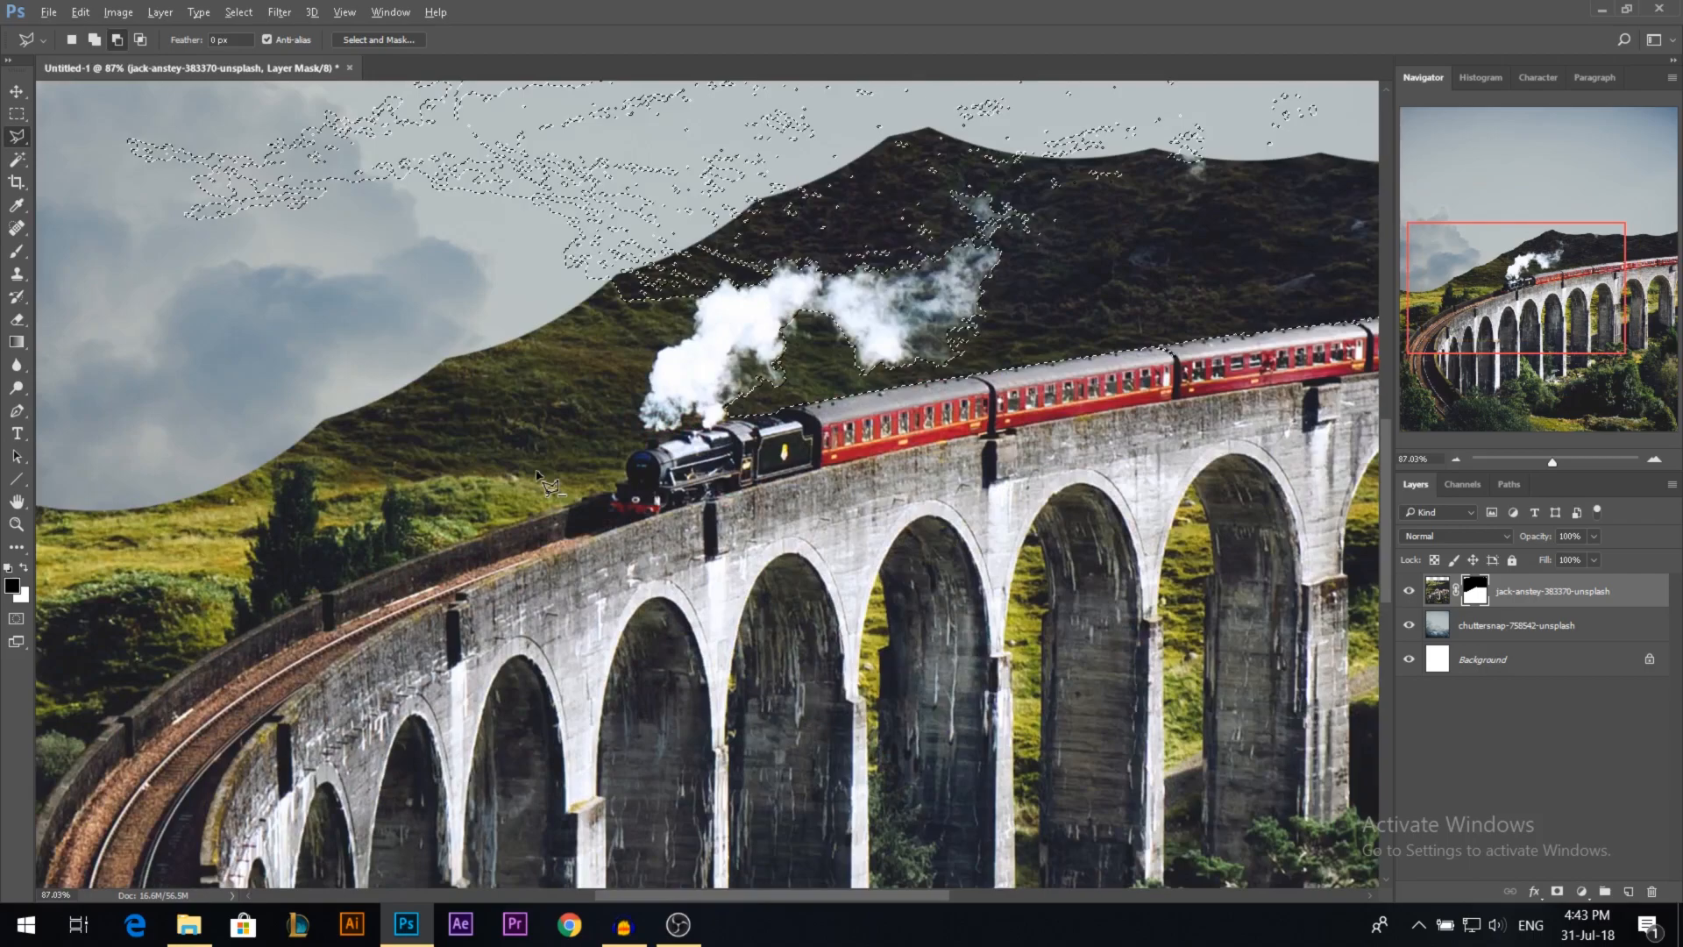
pyautogui.scroll(-3, 537, 474)
pyautogui.scroll(2, 171, 769)
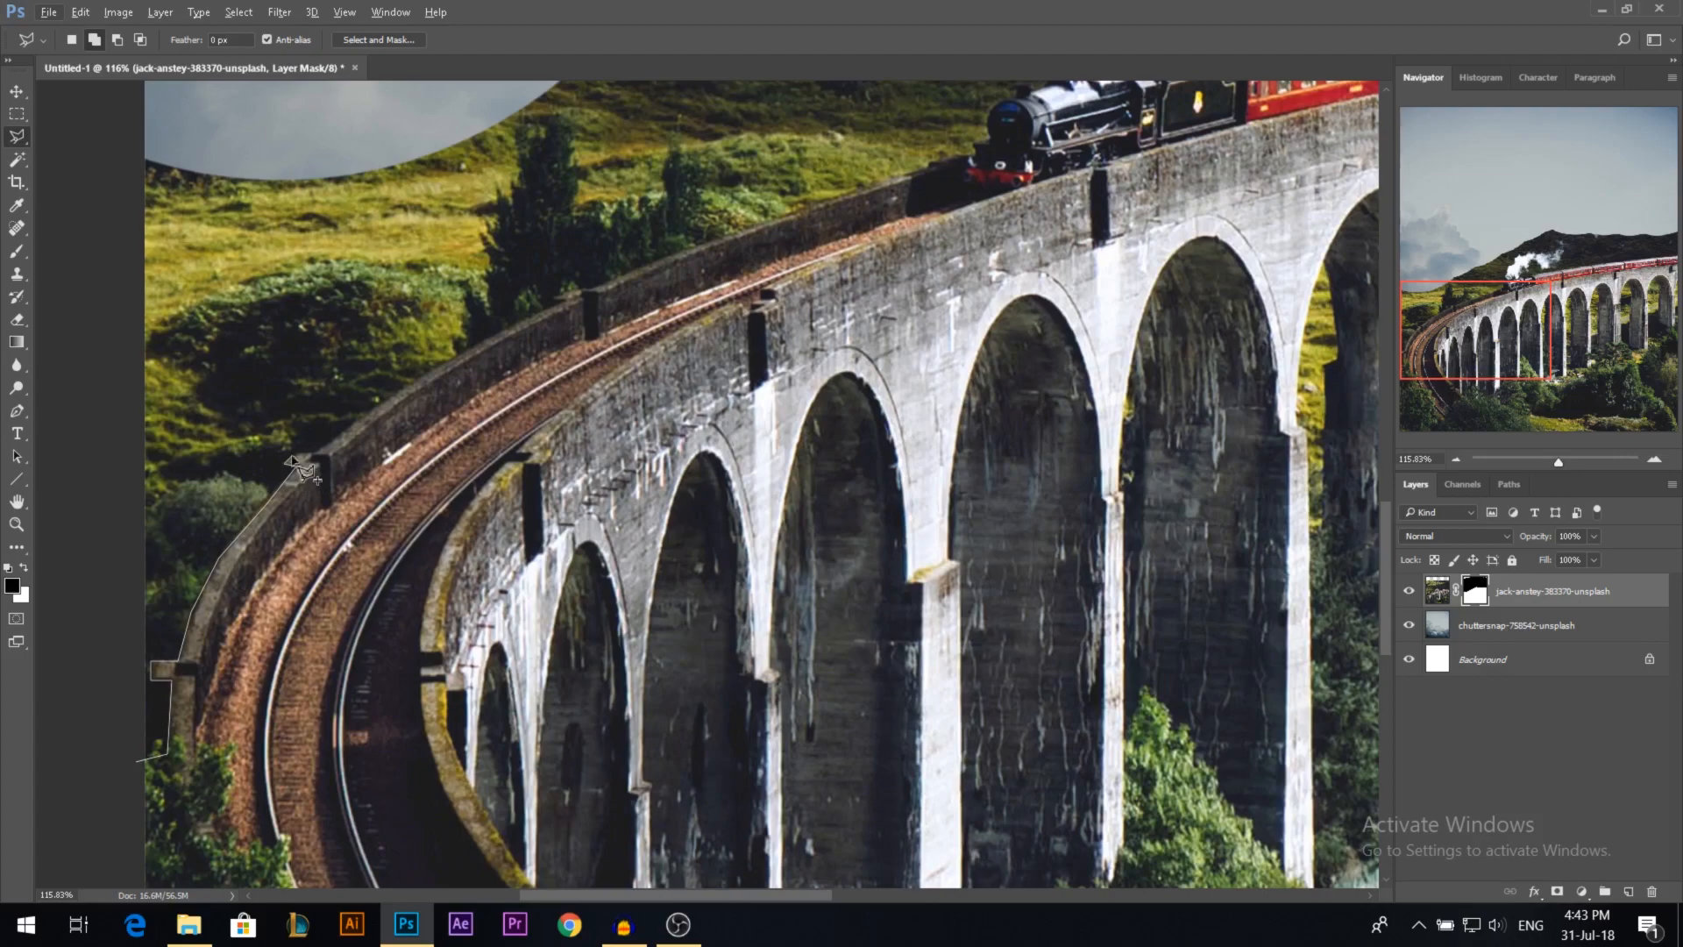
pyautogui.click(290, 460)
pyautogui.click(555, 301)
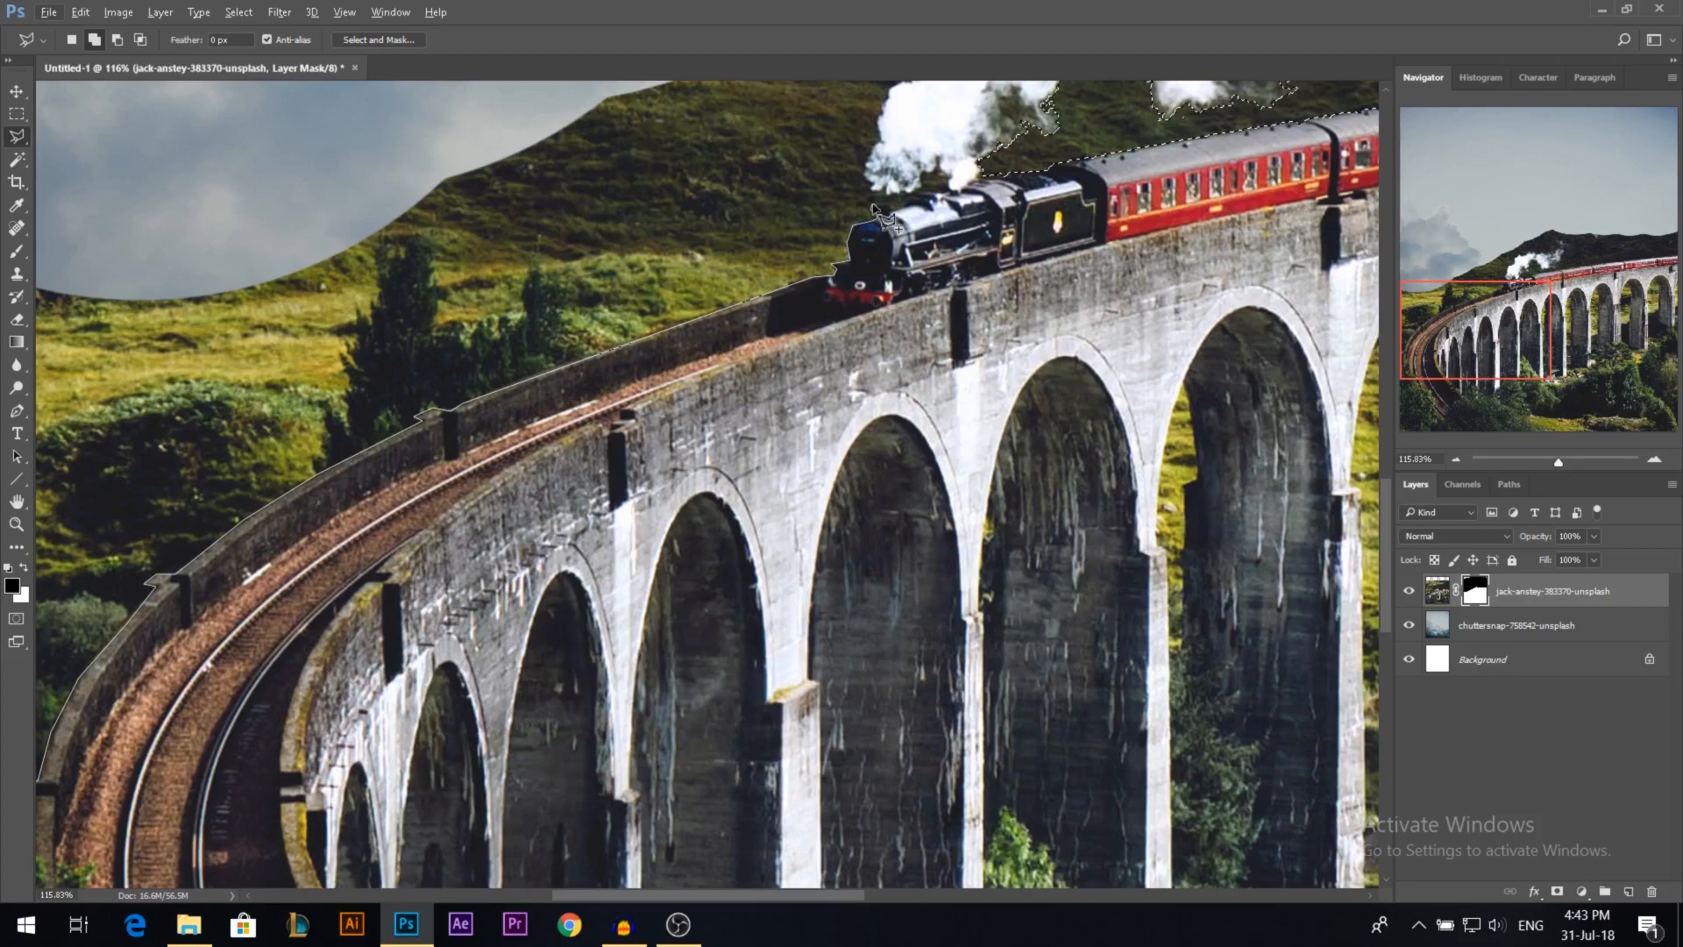
pyautogui.click(874, 208)
pyautogui.scroll(1, 874, 210)
pyautogui.click(894, 300)
pyautogui.click(871, 291)
pyautogui.click(725, 287)
pyautogui.click(465, 157)
pyautogui.hscroll(-2, 350, 193)
pyautogui.doubleClick(96, 287)
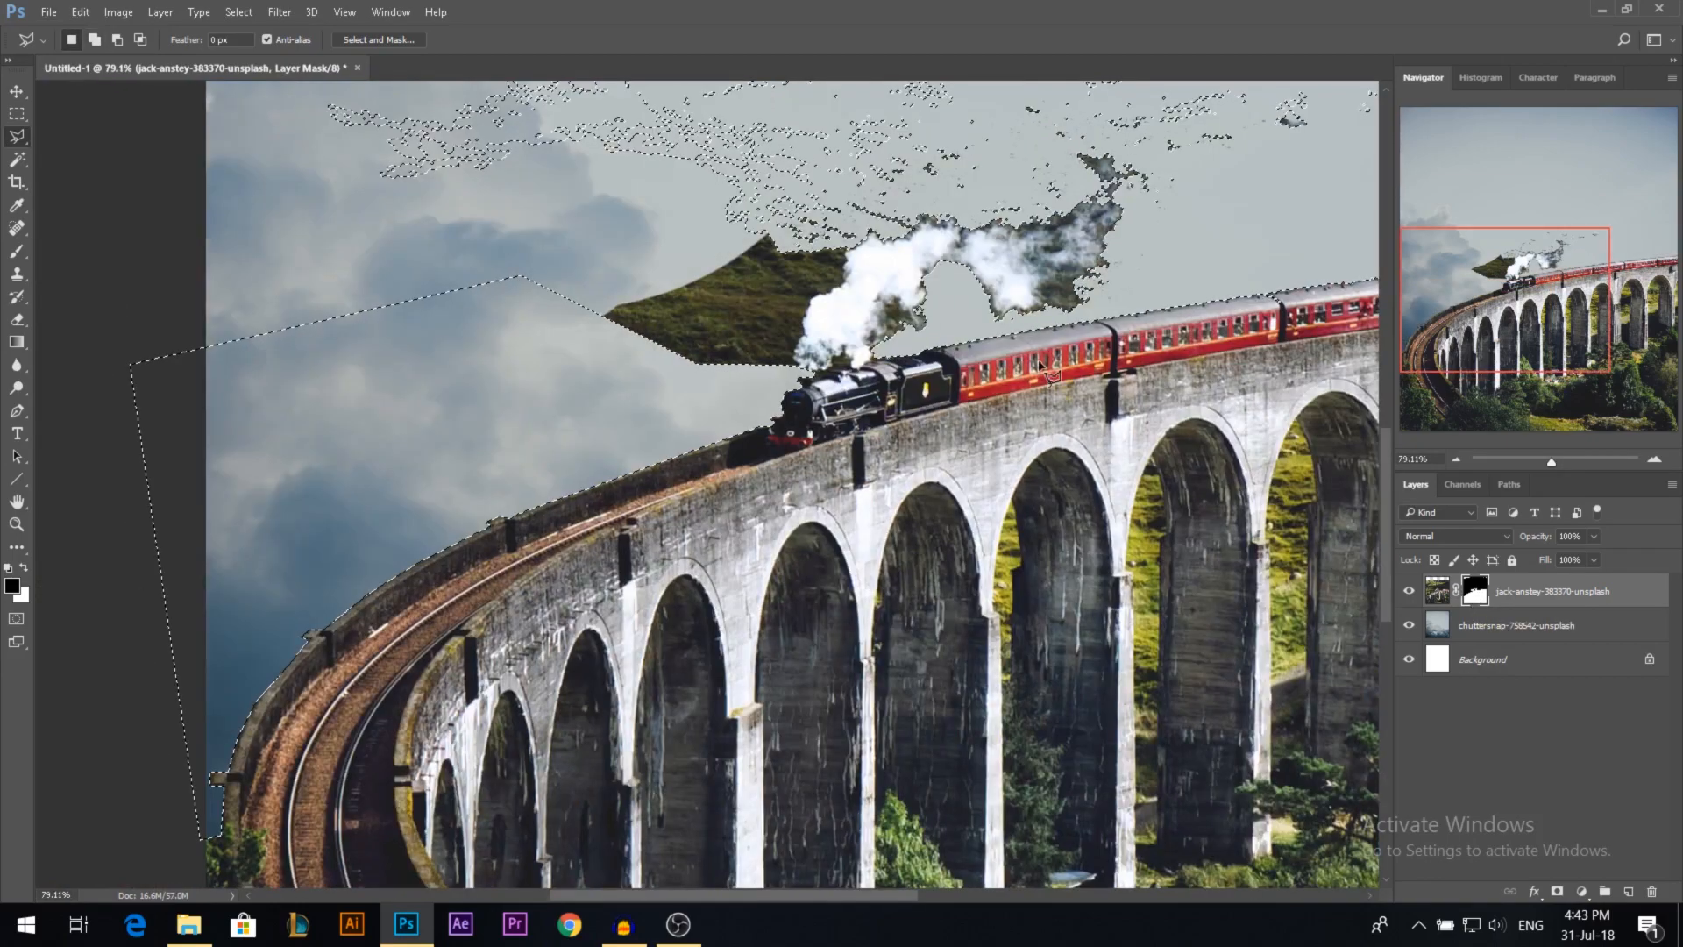
# Step: Paint out the leftover hillside patches and specks around the smoke on the mask with a hard 125 px black brush
pyautogui.moveTo(714, 395); pyautogui.dragTo(468, 386)
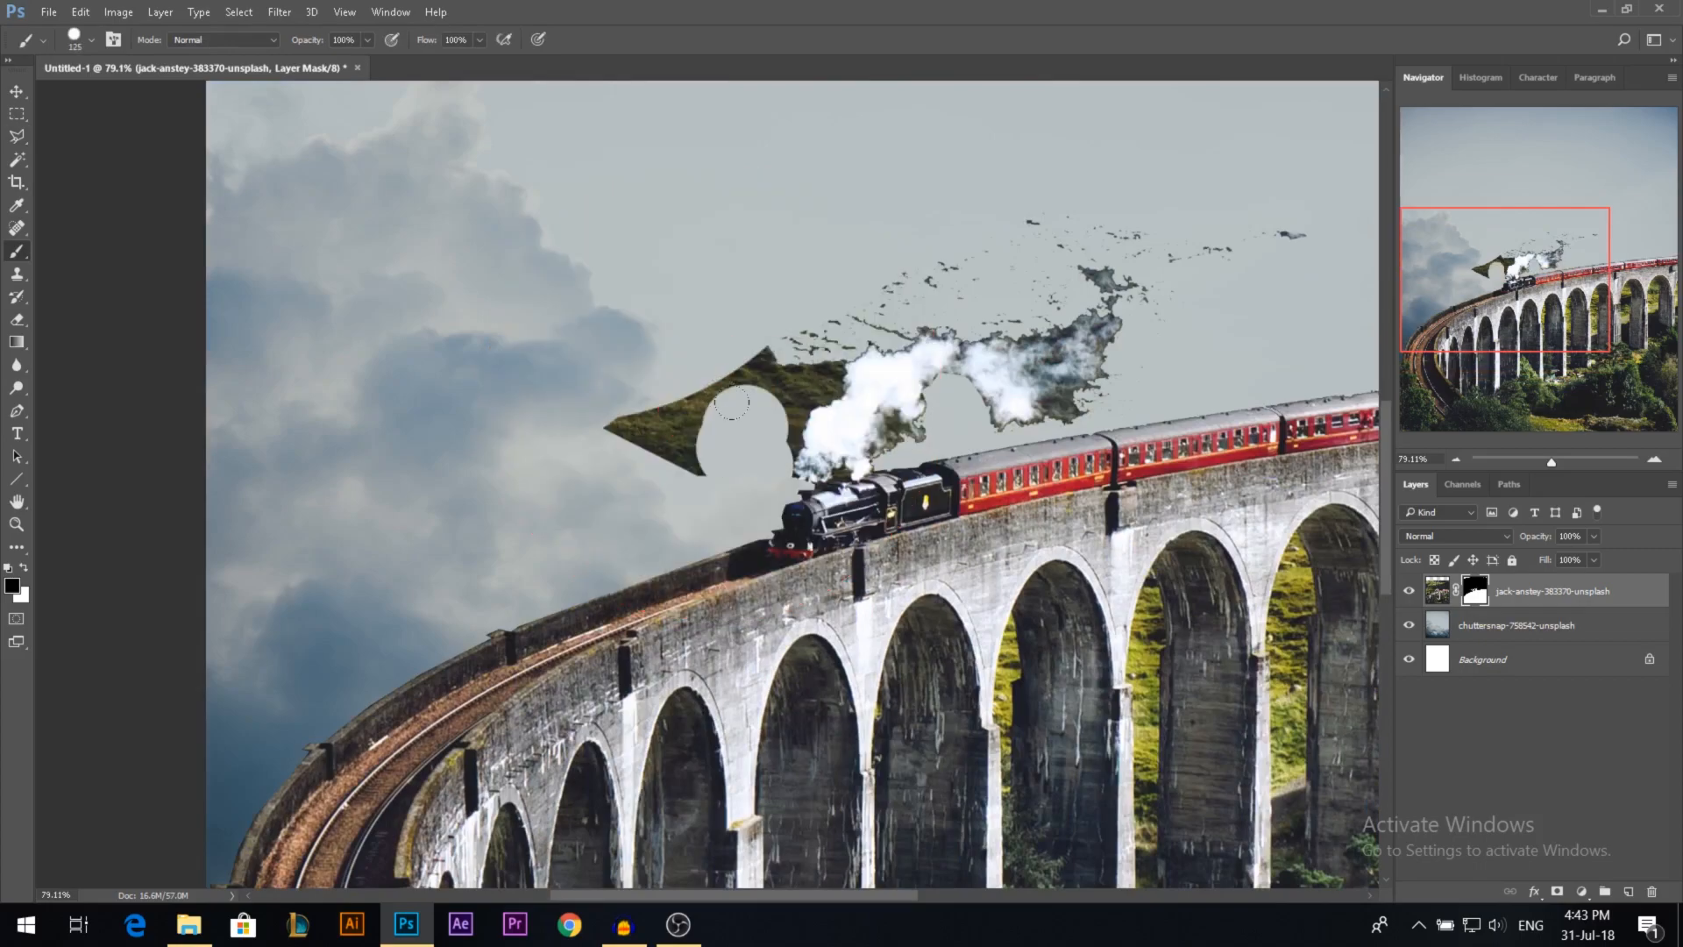
pyautogui.moveTo(732, 403); pyautogui.dragTo(811, 364)
pyautogui.moveTo(831, 288)
pyautogui.mouseDown()
pyautogui.moveTo(1248, 207)
pyautogui.moveTo(1297, 234)
pyautogui.mouseUp()
pyautogui.moveTo(761, 354)
pyautogui.mouseDown()
pyautogui.moveTo(621, 422)
pyautogui.moveTo(680, 413)
pyautogui.mouseUp()
# Step: Fade the smoke and its dark fringes above the locomotive on the mask with a soft 0% hardness black brush at 63% opacity
pyautogui.scroll(-4, 491, 498)
pyautogui.scroll(1, 526, 438)
pyautogui.keyDown('alt'); pyautogui.rightClick(635, 441); pyautogui.keyUp('alt')
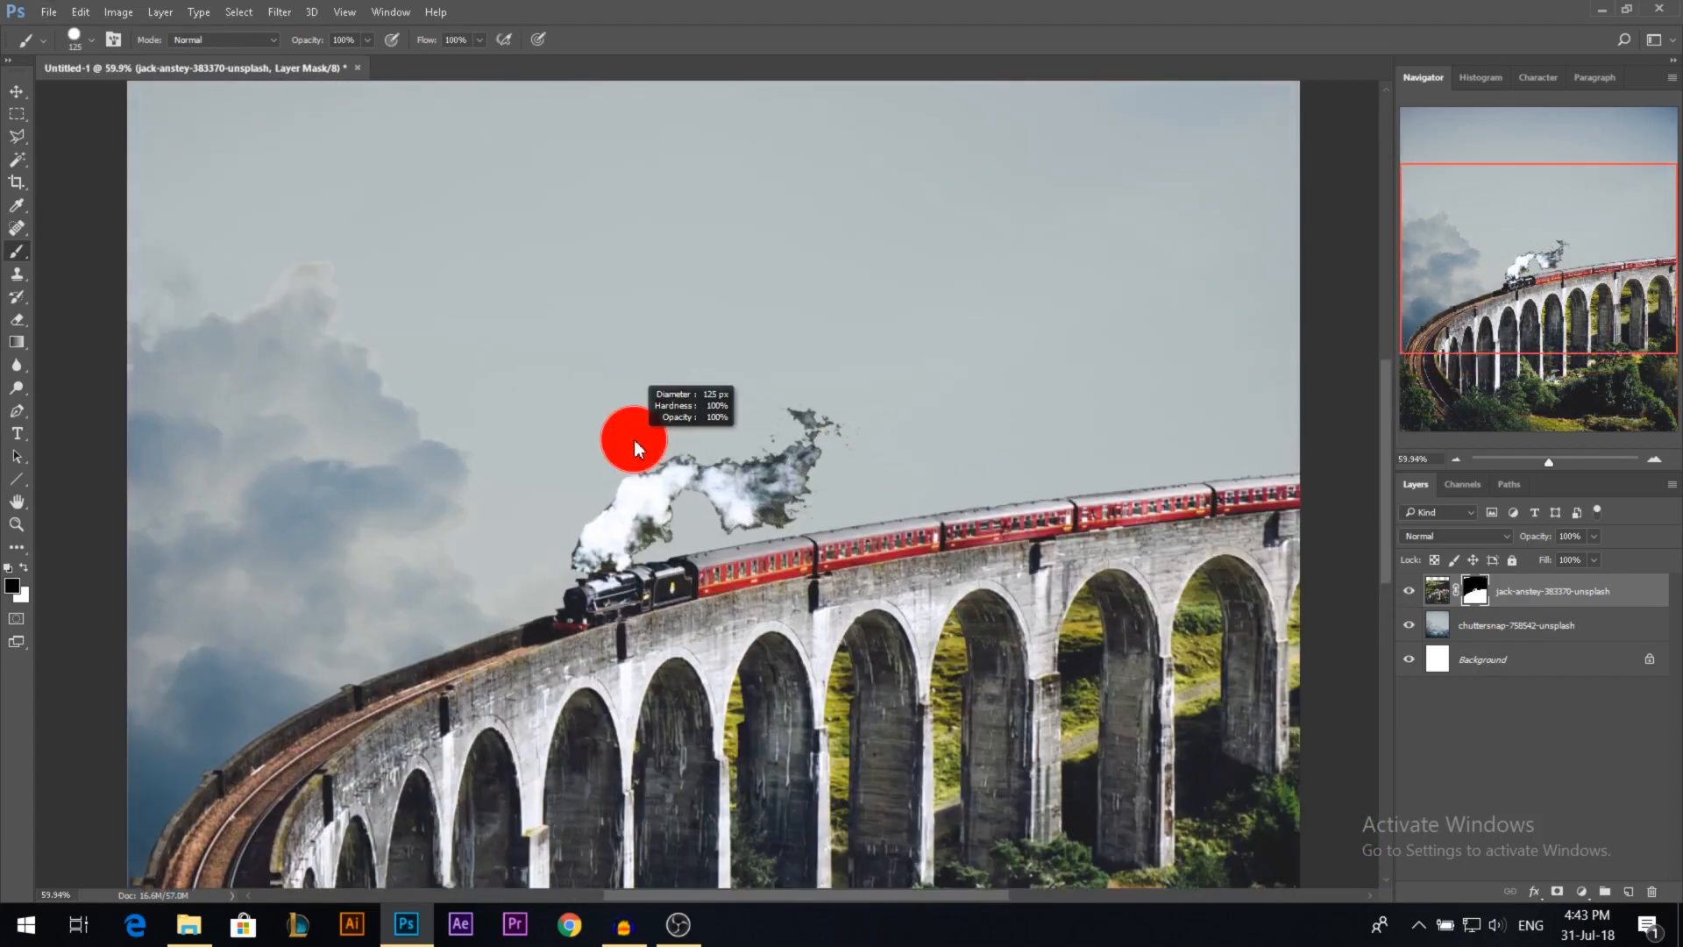
pyautogui.rightClick(640, 437)
pyautogui.click(691, 563)
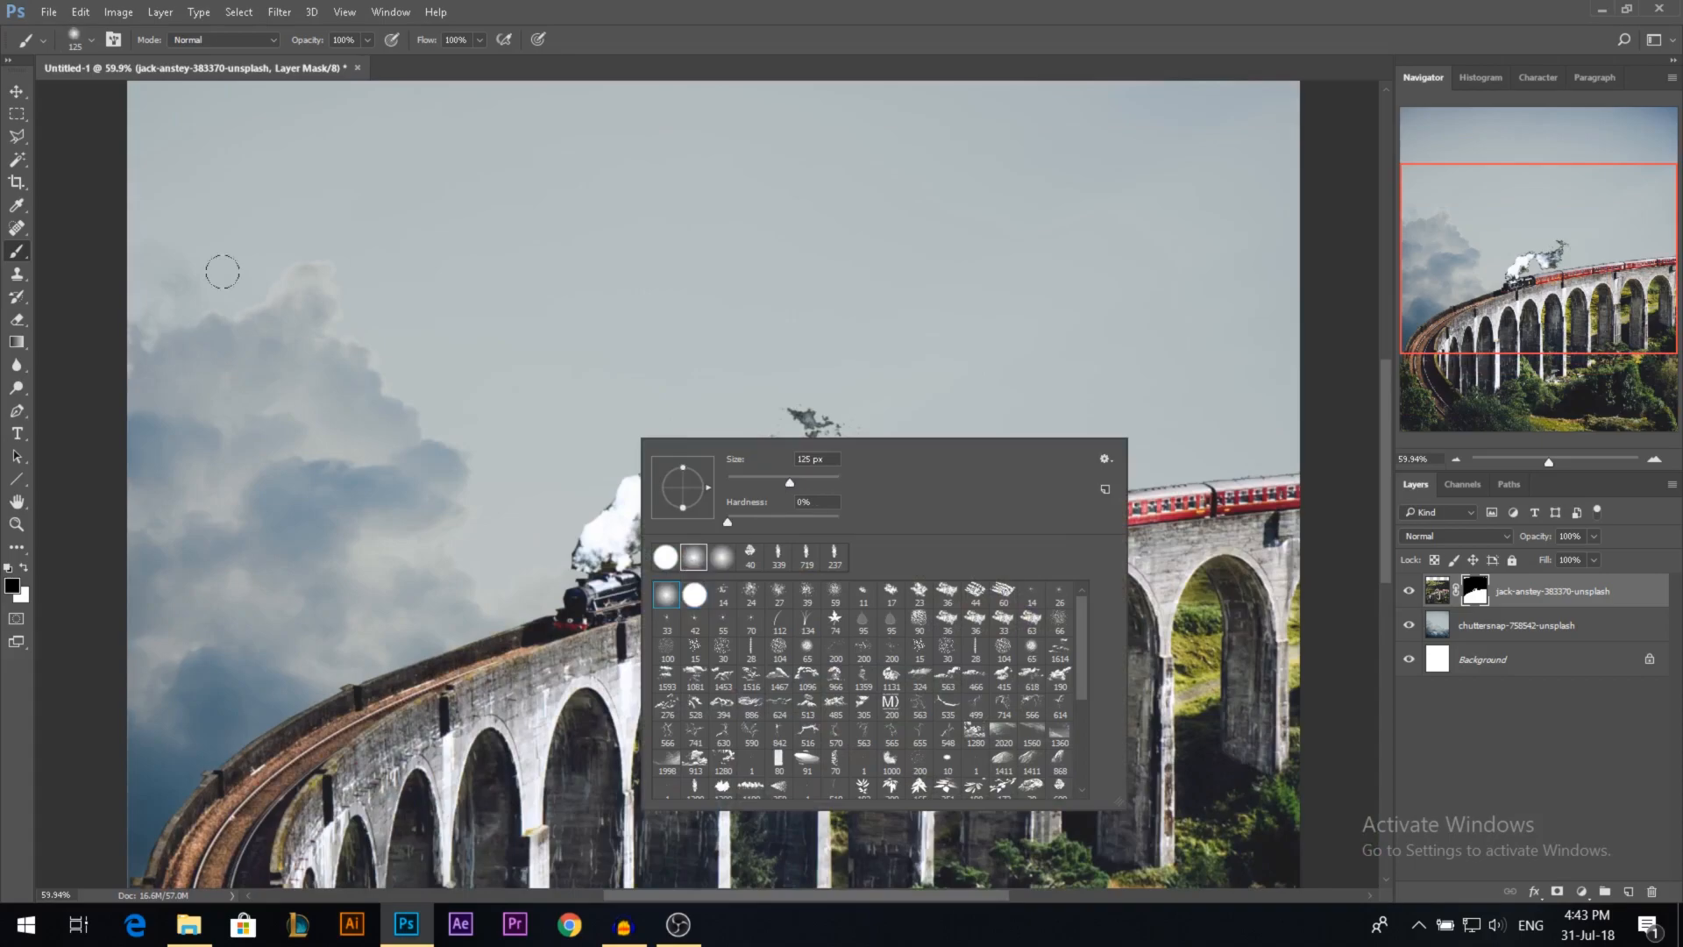
pyautogui.keyDown('alt'); pyautogui.rightClick(437, 340); pyautogui.keyUp('alt')
pyautogui.moveTo(319, 47); pyautogui.dragTo(288, 49)
pyautogui.keyDown('alt'); pyautogui.rightClick(521, 351); pyautogui.keyUp('alt')
pyautogui.moveTo(562, 556)
pyautogui.mouseDown()
pyautogui.moveTo(713, 488)
pyautogui.moveTo(783, 432)
pyautogui.moveTo(658, 460)
pyautogui.moveTo(655, 502)
pyautogui.moveTo(786, 493)
pyautogui.moveTo(715, 508)
pyautogui.moveTo(997, 405)
pyautogui.moveTo(785, 403)
pyautogui.mouseUp()
pyautogui.keyDown('alt'); pyautogui.rightClick(805, 493); pyautogui.keyUp('alt')
pyautogui.keyDown('alt'); pyautogui.rightClick(814, 384); pyautogui.keyUp('alt')
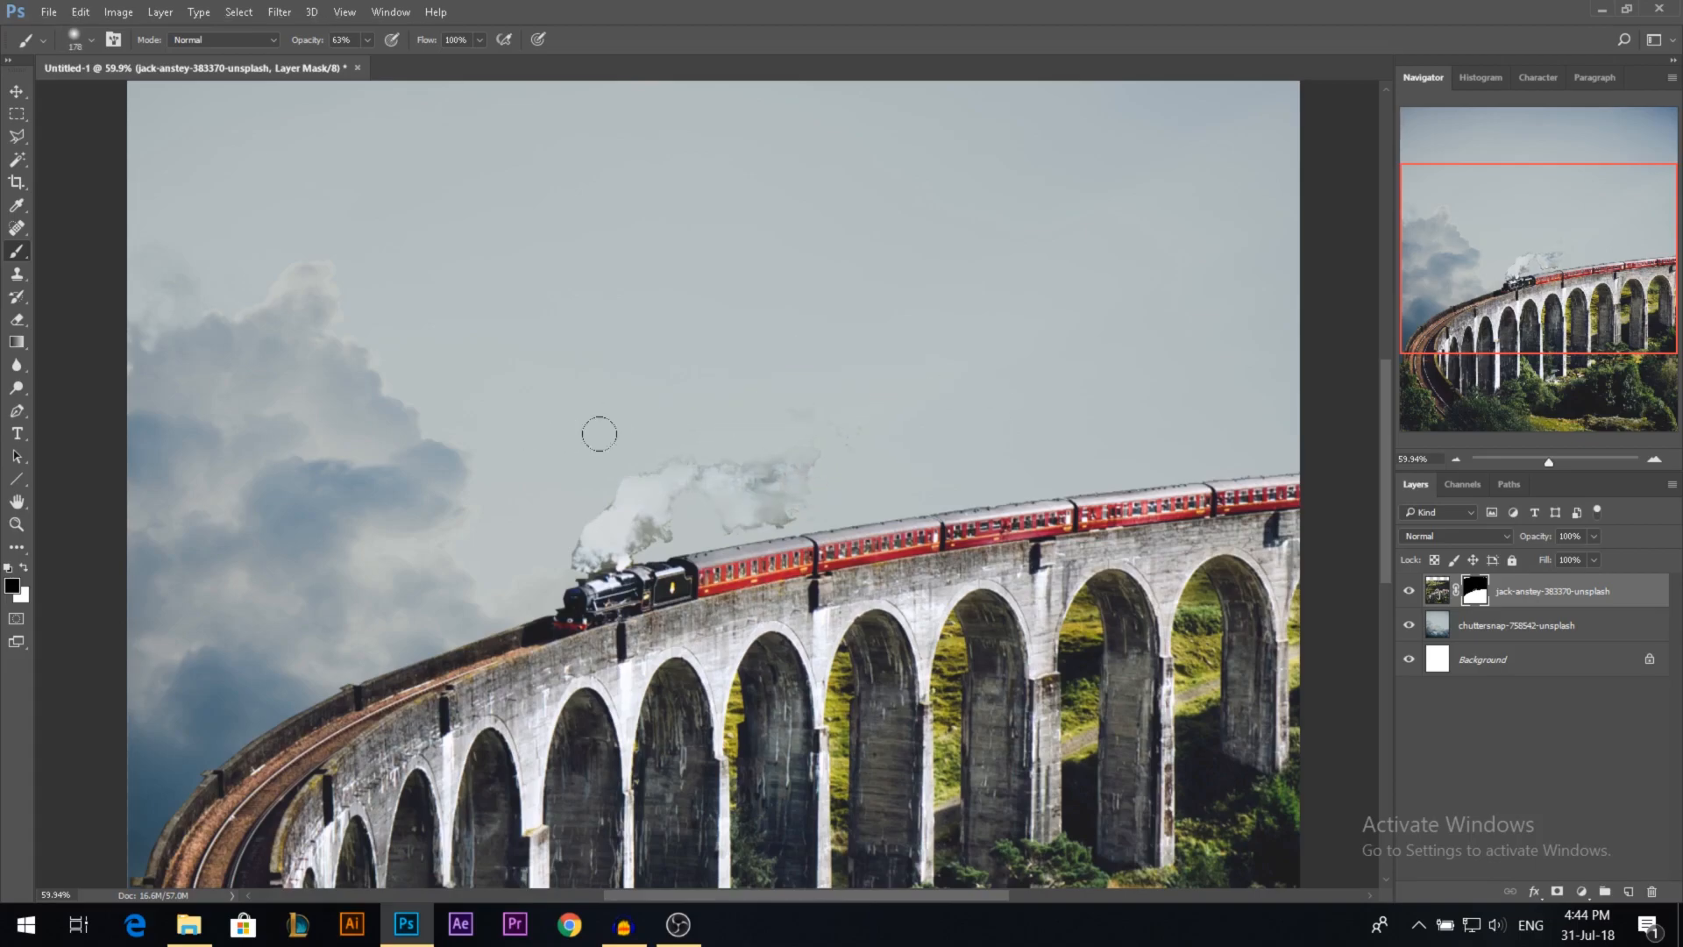
pyautogui.moveTo(558, 567)
pyautogui.mouseDown()
pyautogui.moveTo(571, 541)
pyautogui.moveTo(580, 563)
pyautogui.moveTo(712, 524)
pyautogui.mouseUp()
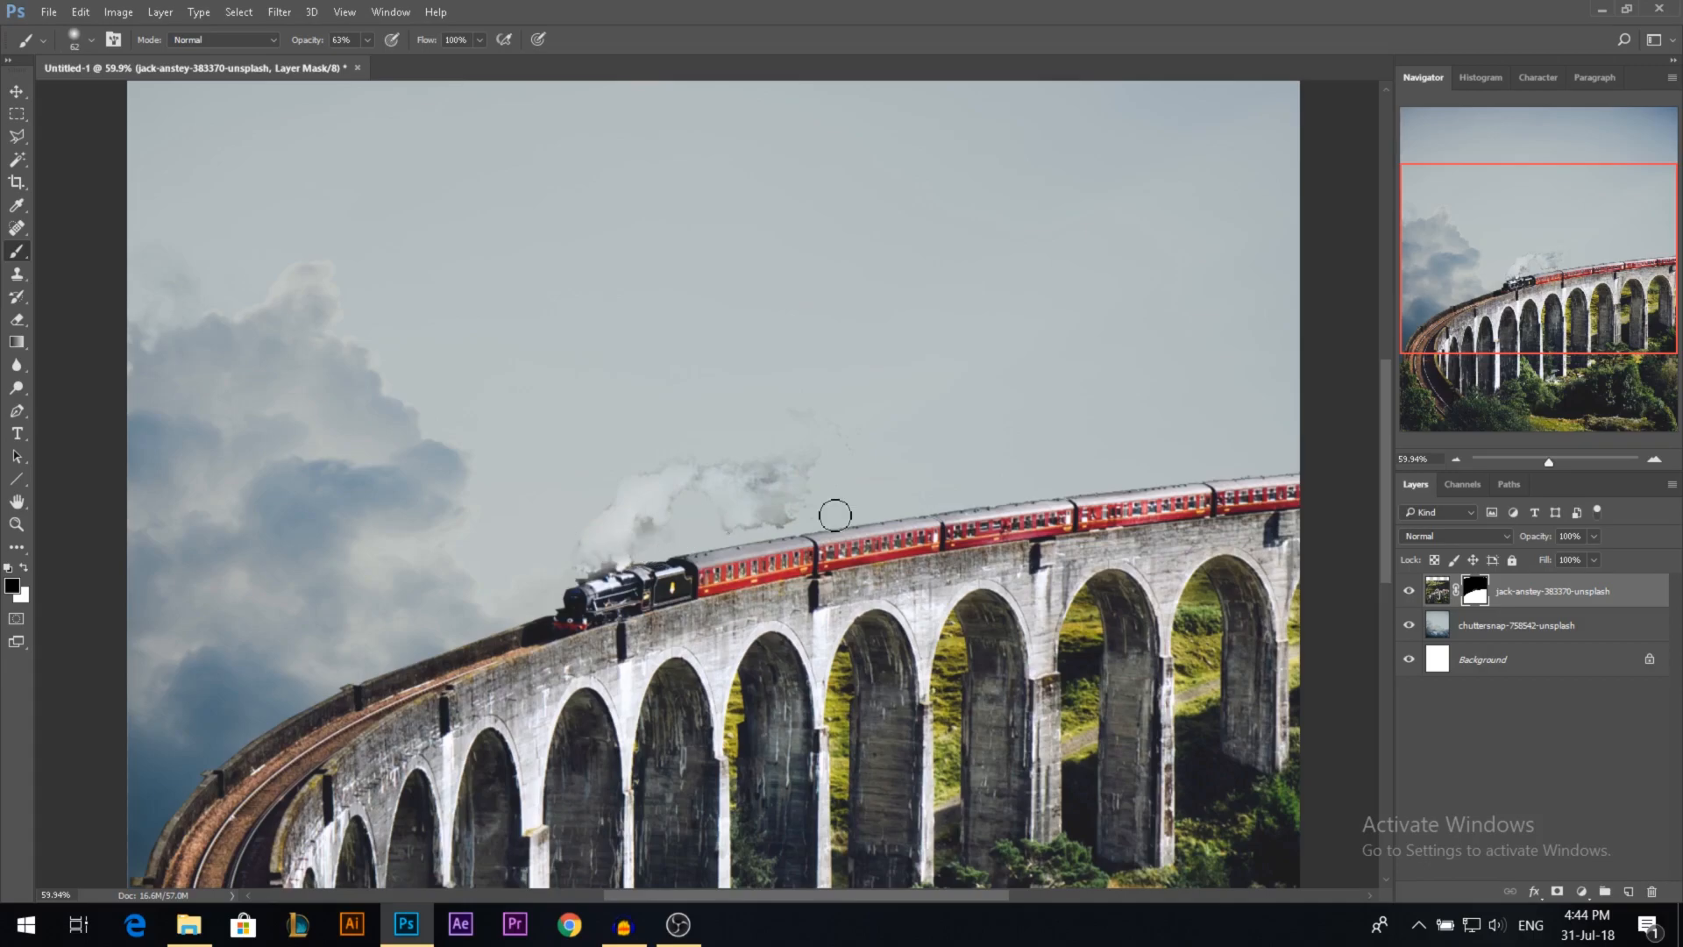
# Step: Place the stock image water-81221_1920.jpg from the Stock folder into the composite as the uppermost layer
pyautogui.scroll(-1, 777, 395)
pyautogui.scroll(-2, 777, 385)
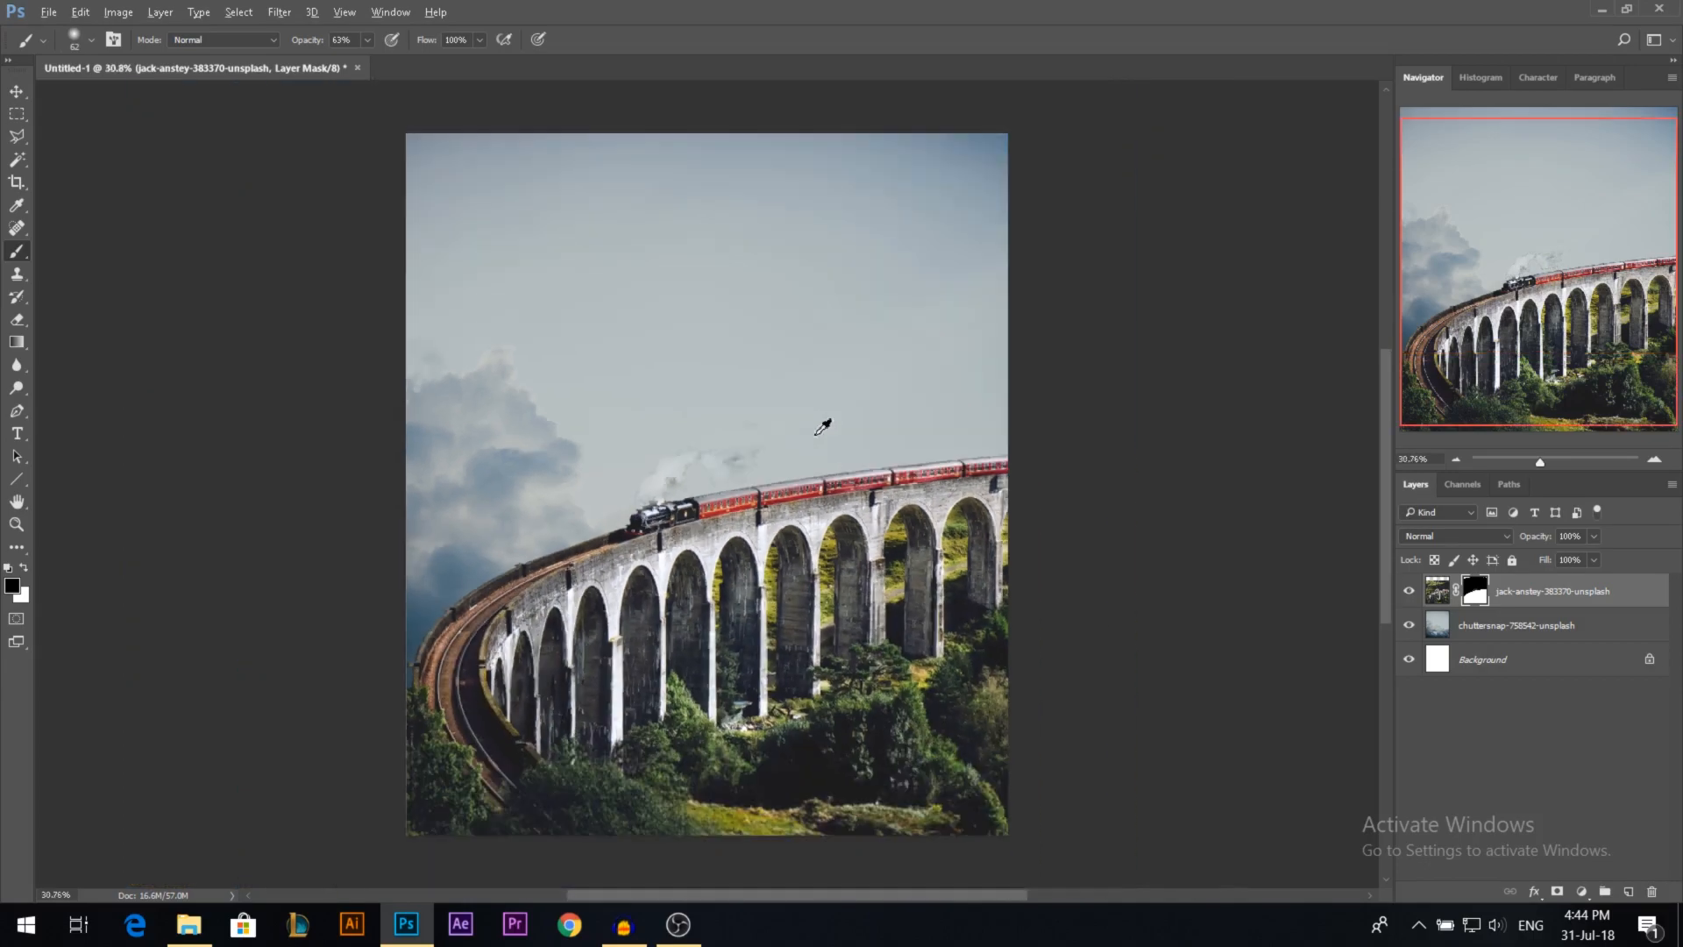
pyautogui.click(19, 90)
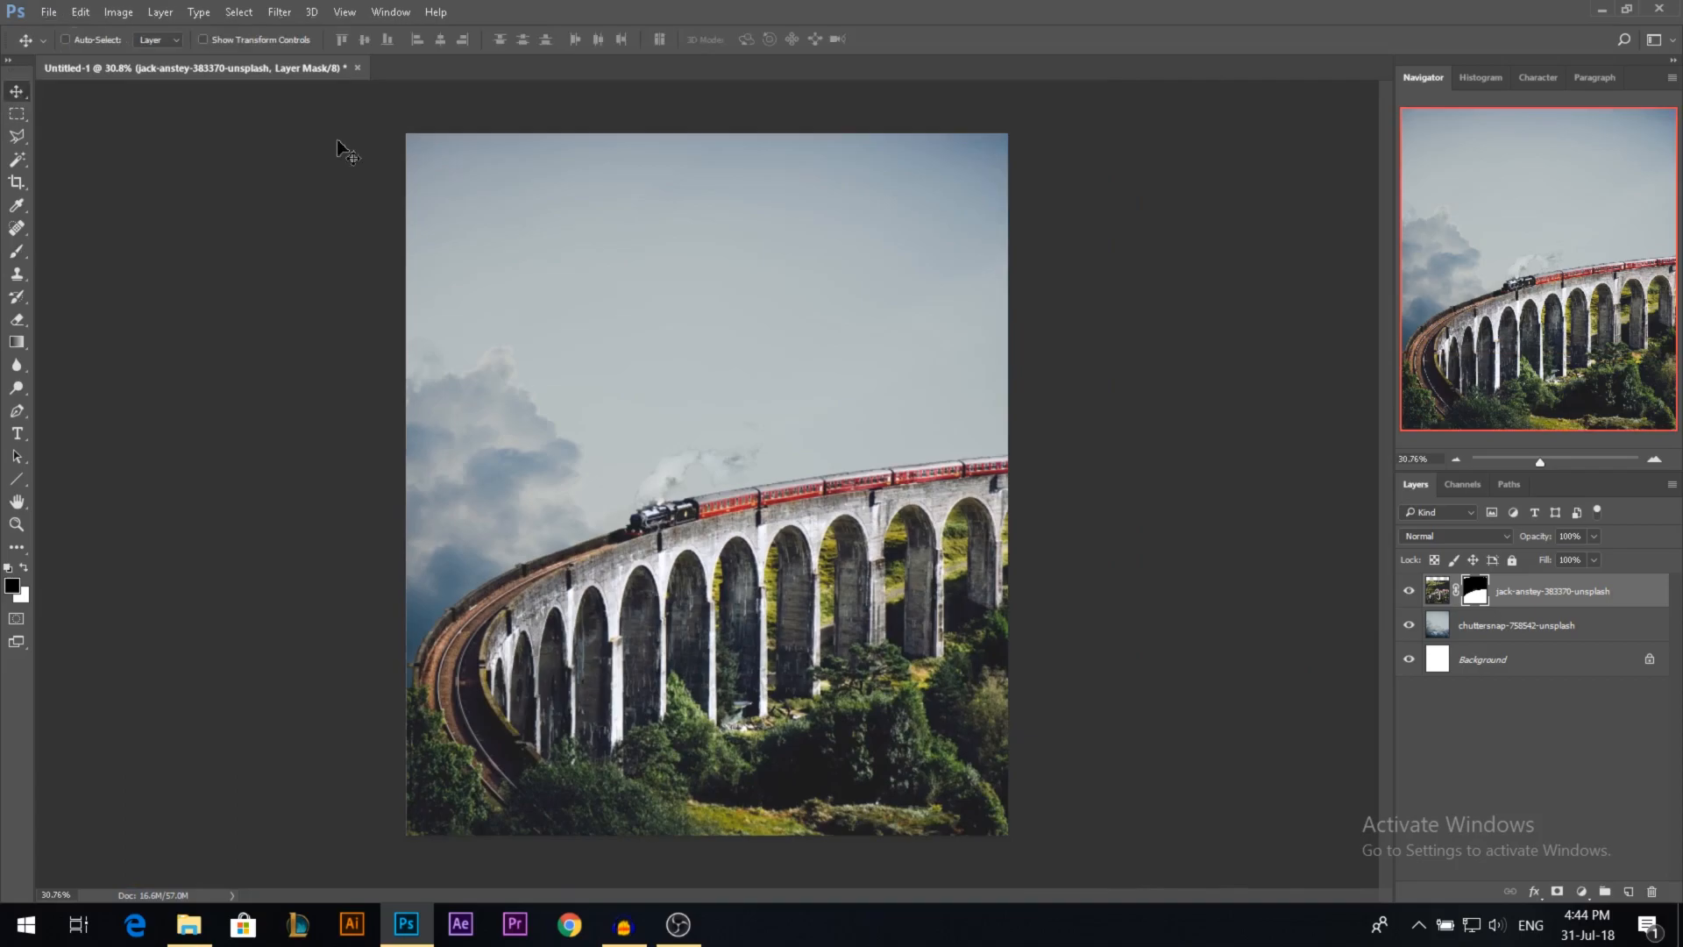
pyautogui.click(188, 925)
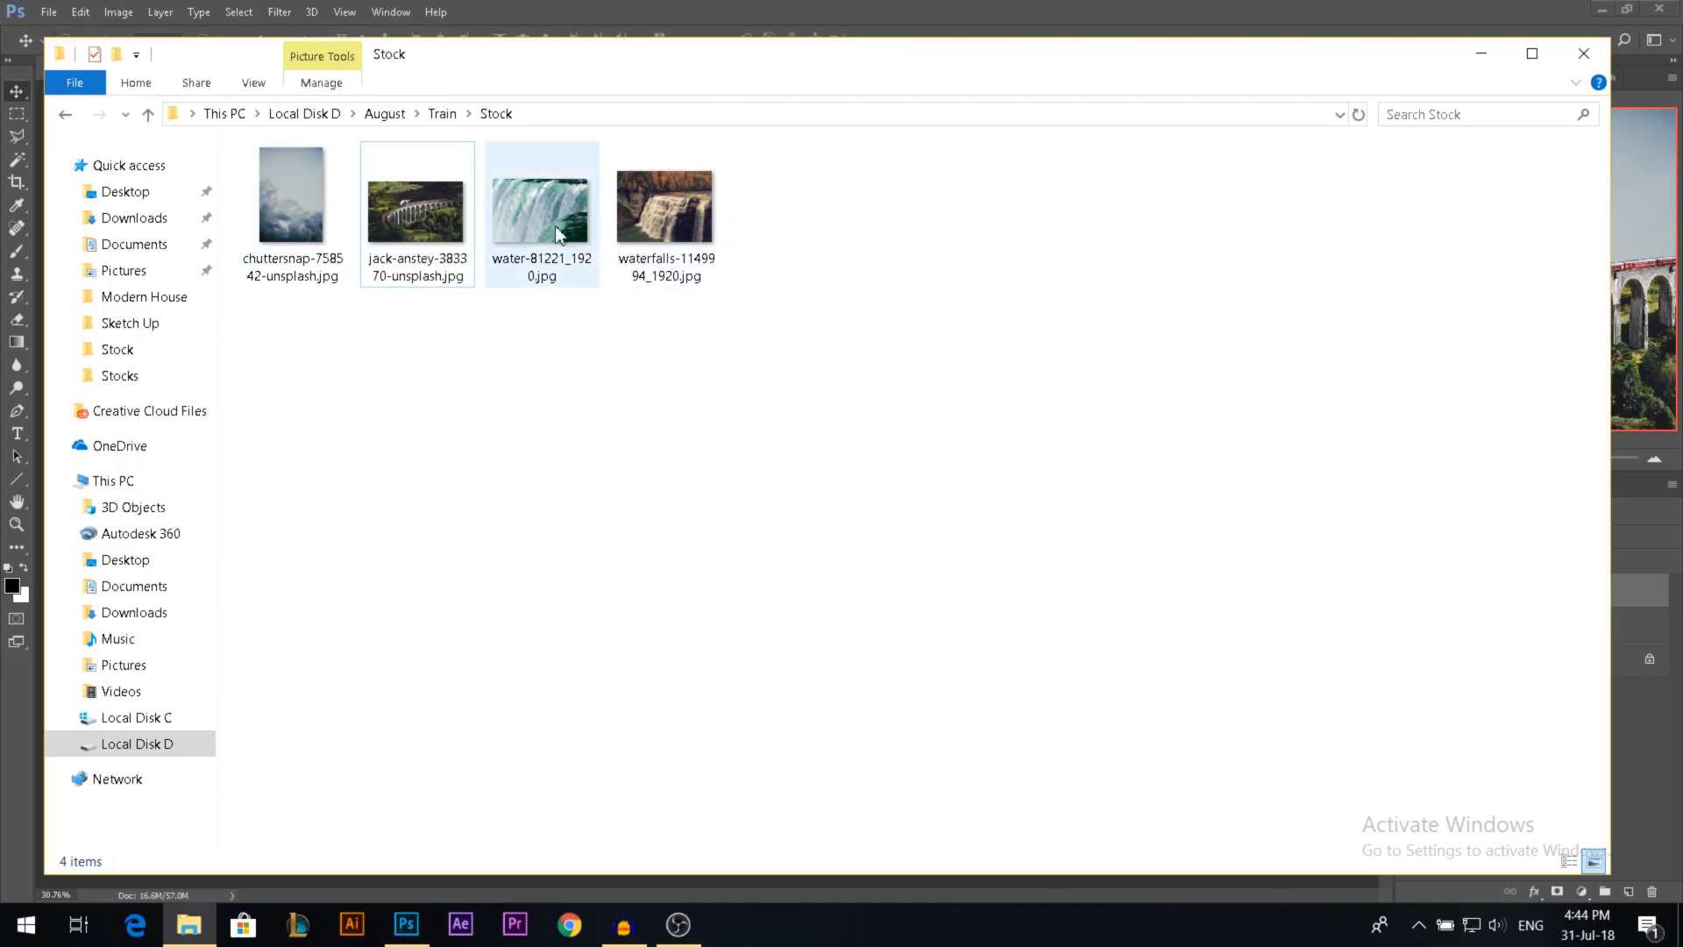
pyautogui.moveTo(529, 219); pyautogui.dragTo(714, 586)
pyautogui.press('Return')
pyautogui.scroll(-4, 758, 532)
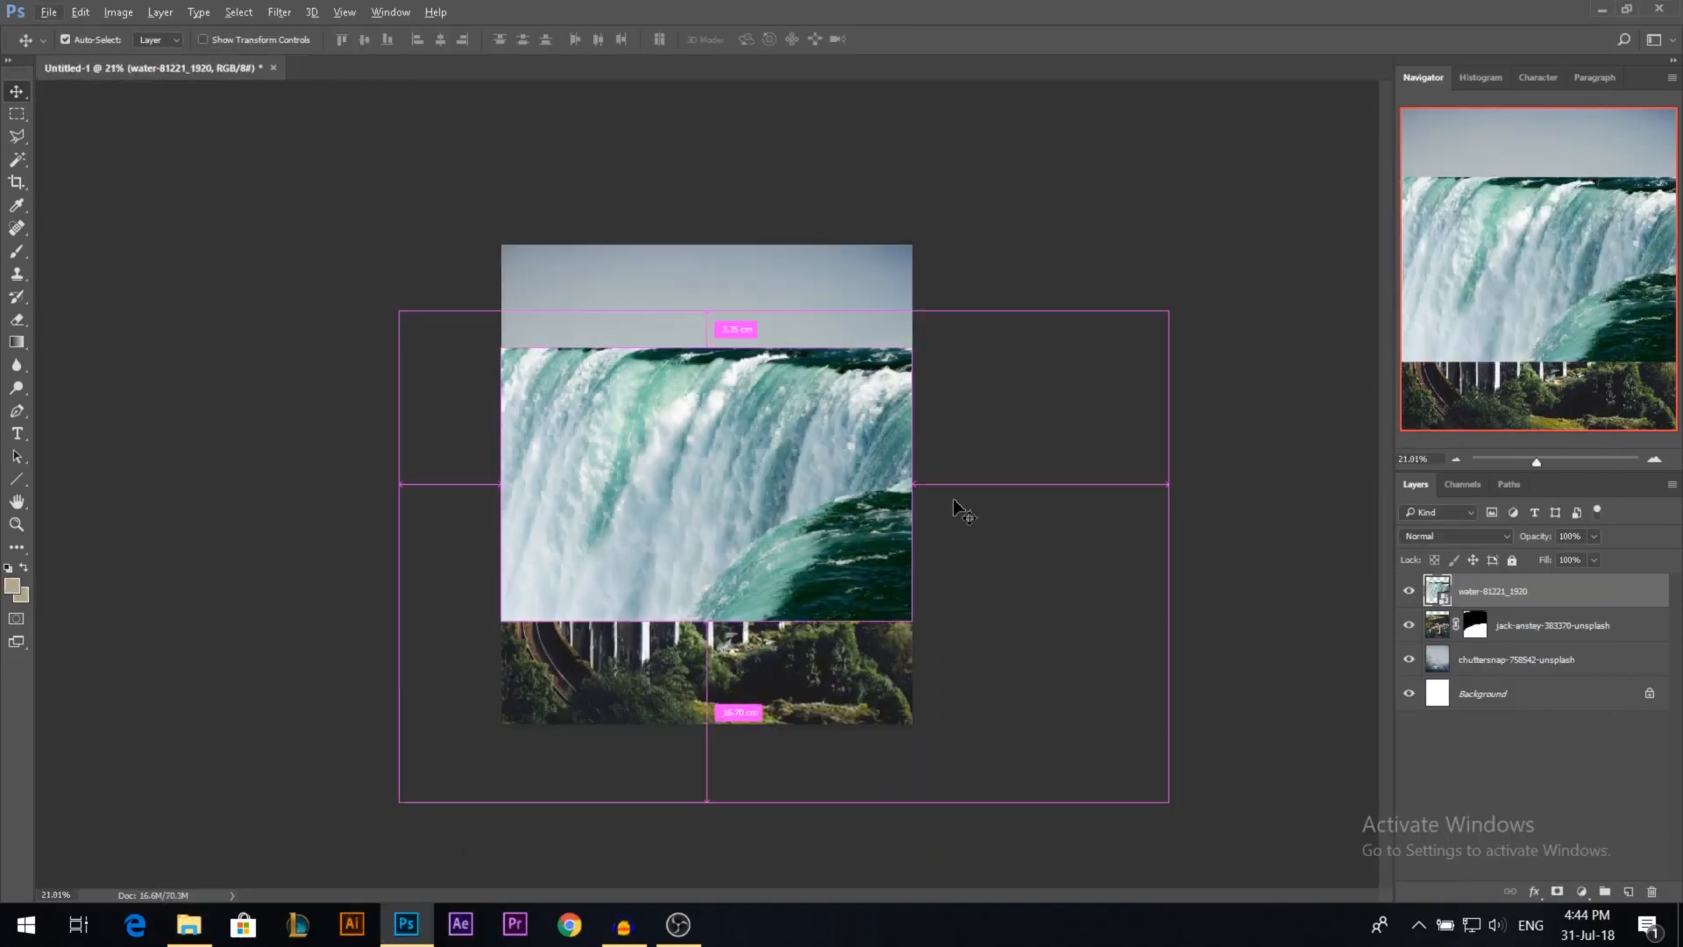
# Step: Enlarge the waterfall image non-proportionally and move it over the right part of the canvas, flush with the canvas's upper edge
pyautogui.hotkey('ctrl', 't')
pyautogui.moveTo(912, 483); pyautogui.dragTo(851, 484)
pyautogui.moveTo(855, 348); pyautogui.dragTo(931, 271)
pyautogui.moveTo(771, 444); pyautogui.dragTo(945, 444)
pyautogui.moveTo(971, 523); pyautogui.dragTo(961, 487)
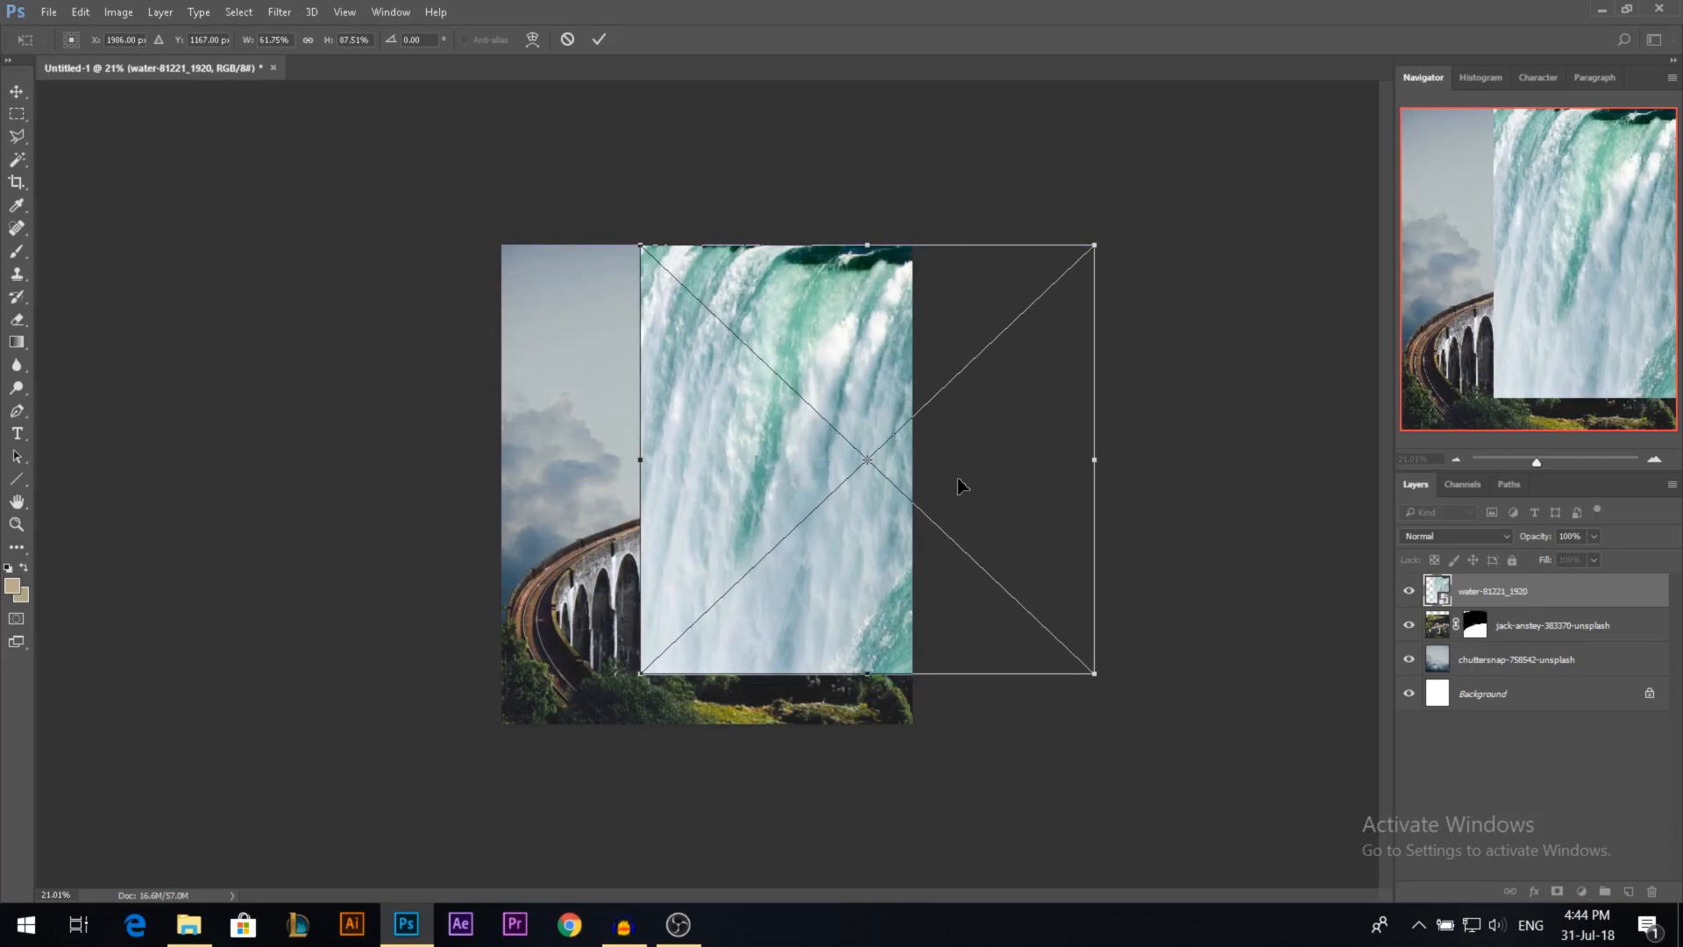
pyautogui.press('Return')
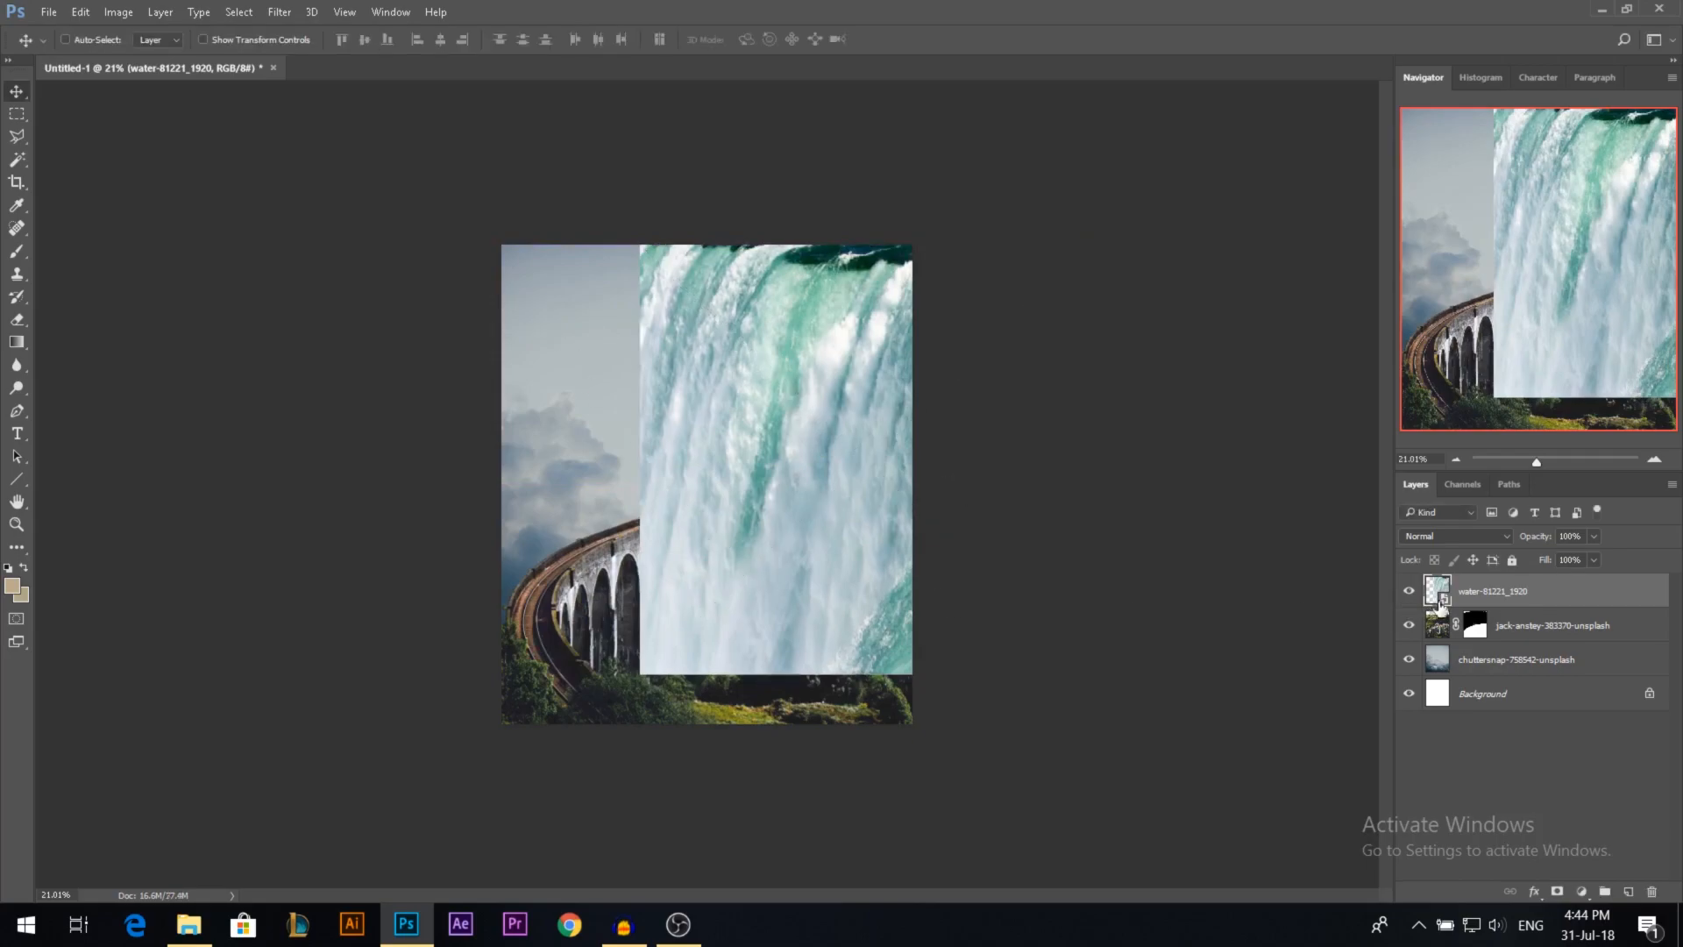
# Step: Rasterize the waterfall layer and add a layer mask to it
pyautogui.press('e')
pyautogui.click(590, 387)
pyautogui.click(799, 365)
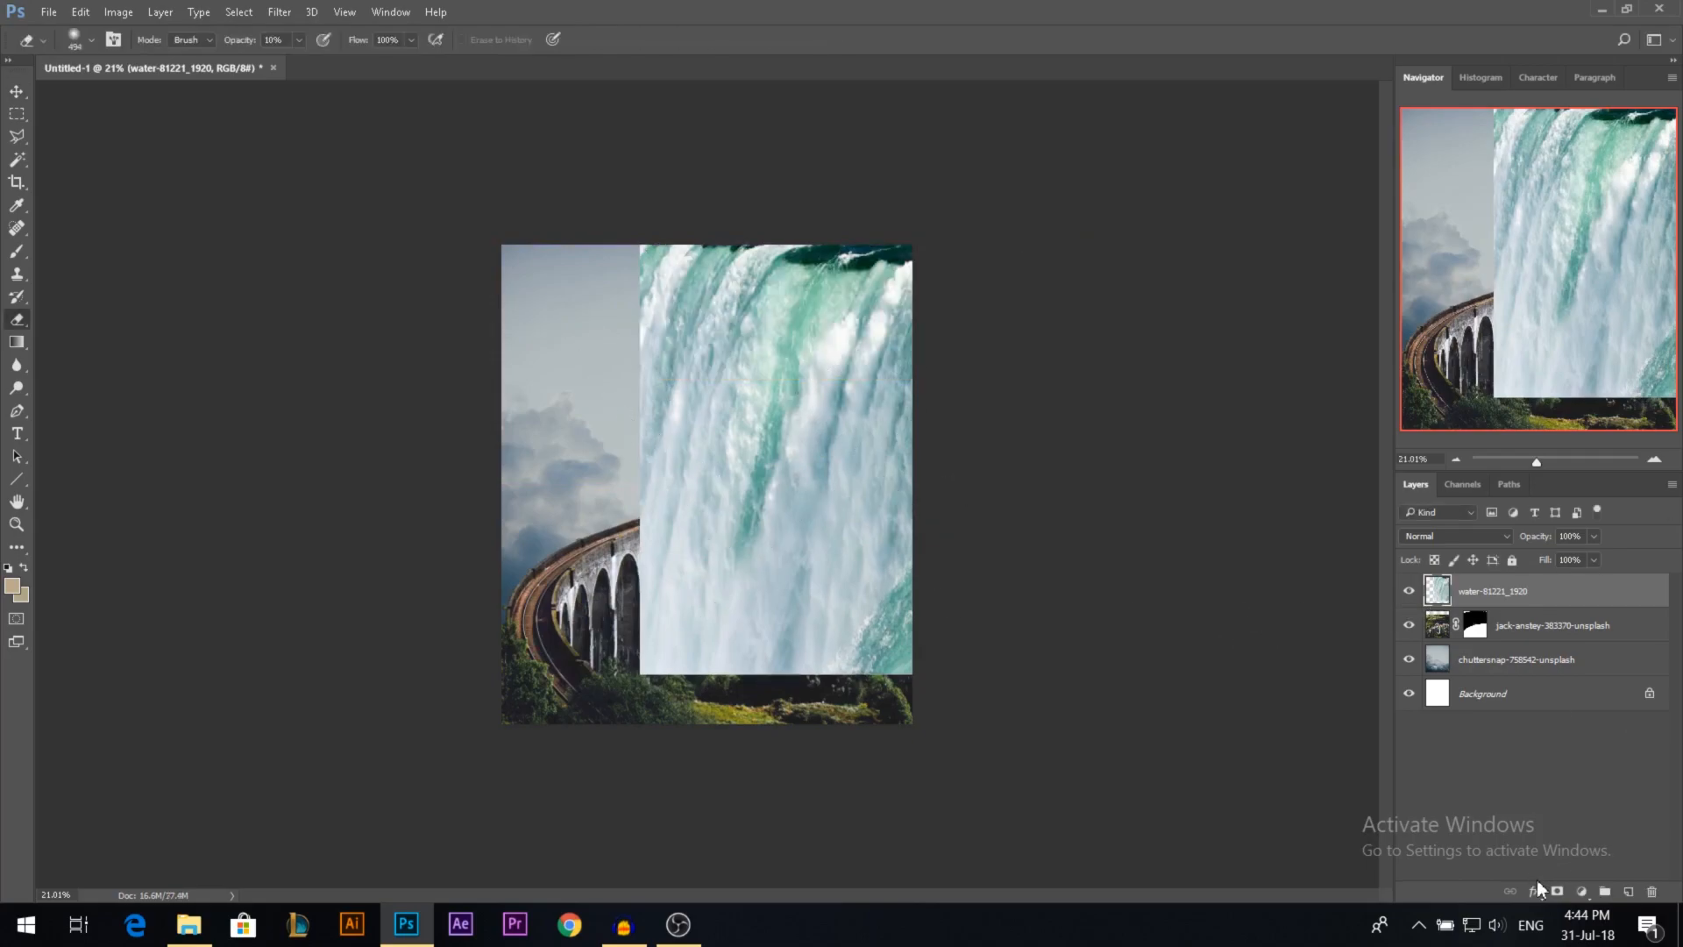
pyautogui.click(1557, 891)
pyautogui.click(17, 253)
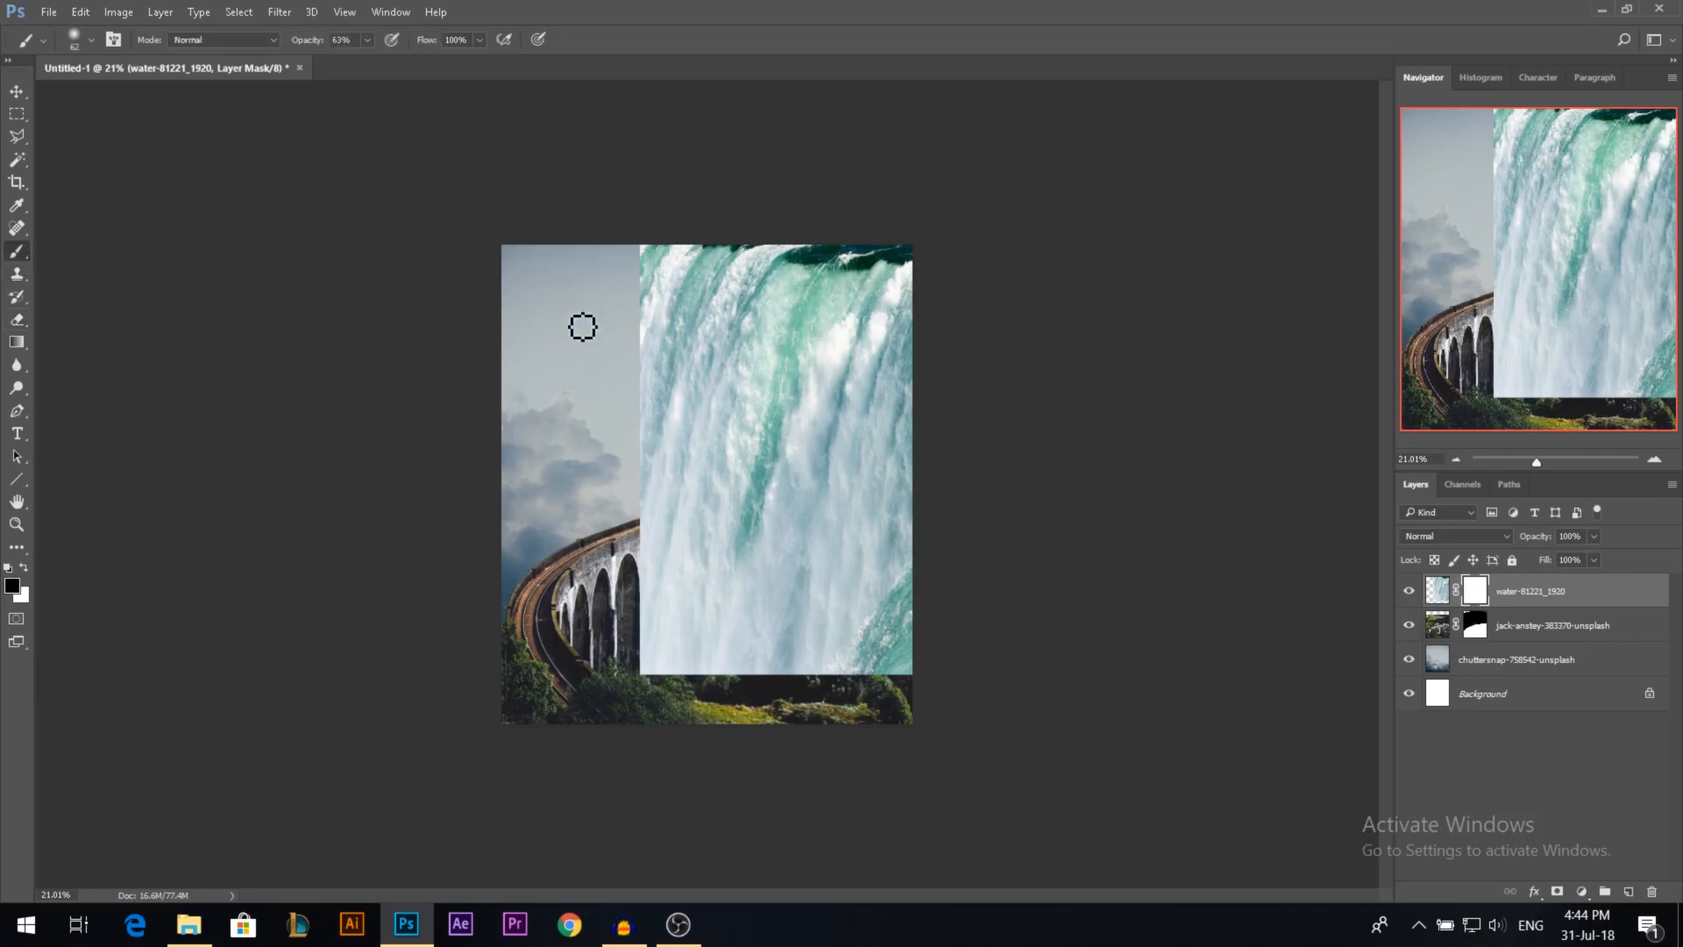
# Step: Uncover the viaduct arches and the trees by painting the waterfall's mask with a soft black brush at 100% opacity
pyautogui.moveTo(304, 42); pyautogui.dragTo(514, 93)
pyautogui.moveTo(518, 427); pyautogui.dragTo(532, 433)
pyautogui.moveTo(605, 509); pyautogui.dragTo(601, 622)
pyautogui.moveTo(599, 626)
pyautogui.mouseDown()
pyautogui.moveTo(638, 636)
pyautogui.moveTo(706, 569)
pyautogui.moveTo(877, 644)
pyautogui.moveTo(662, 653)
pyautogui.mouseUp()
pyautogui.moveTo(626, 613); pyautogui.dragTo(589, 615)
pyautogui.moveTo(588, 554); pyautogui.dragTo(569, 555)
# Step: Paint out the left strip of the waterfall on its mask, shaping a slanted edge that rises from the locomotive
pyautogui.moveTo(643, 441)
pyautogui.mouseDown()
pyautogui.moveTo(645, 462)
pyautogui.moveTo(681, 352)
pyautogui.mouseUp()
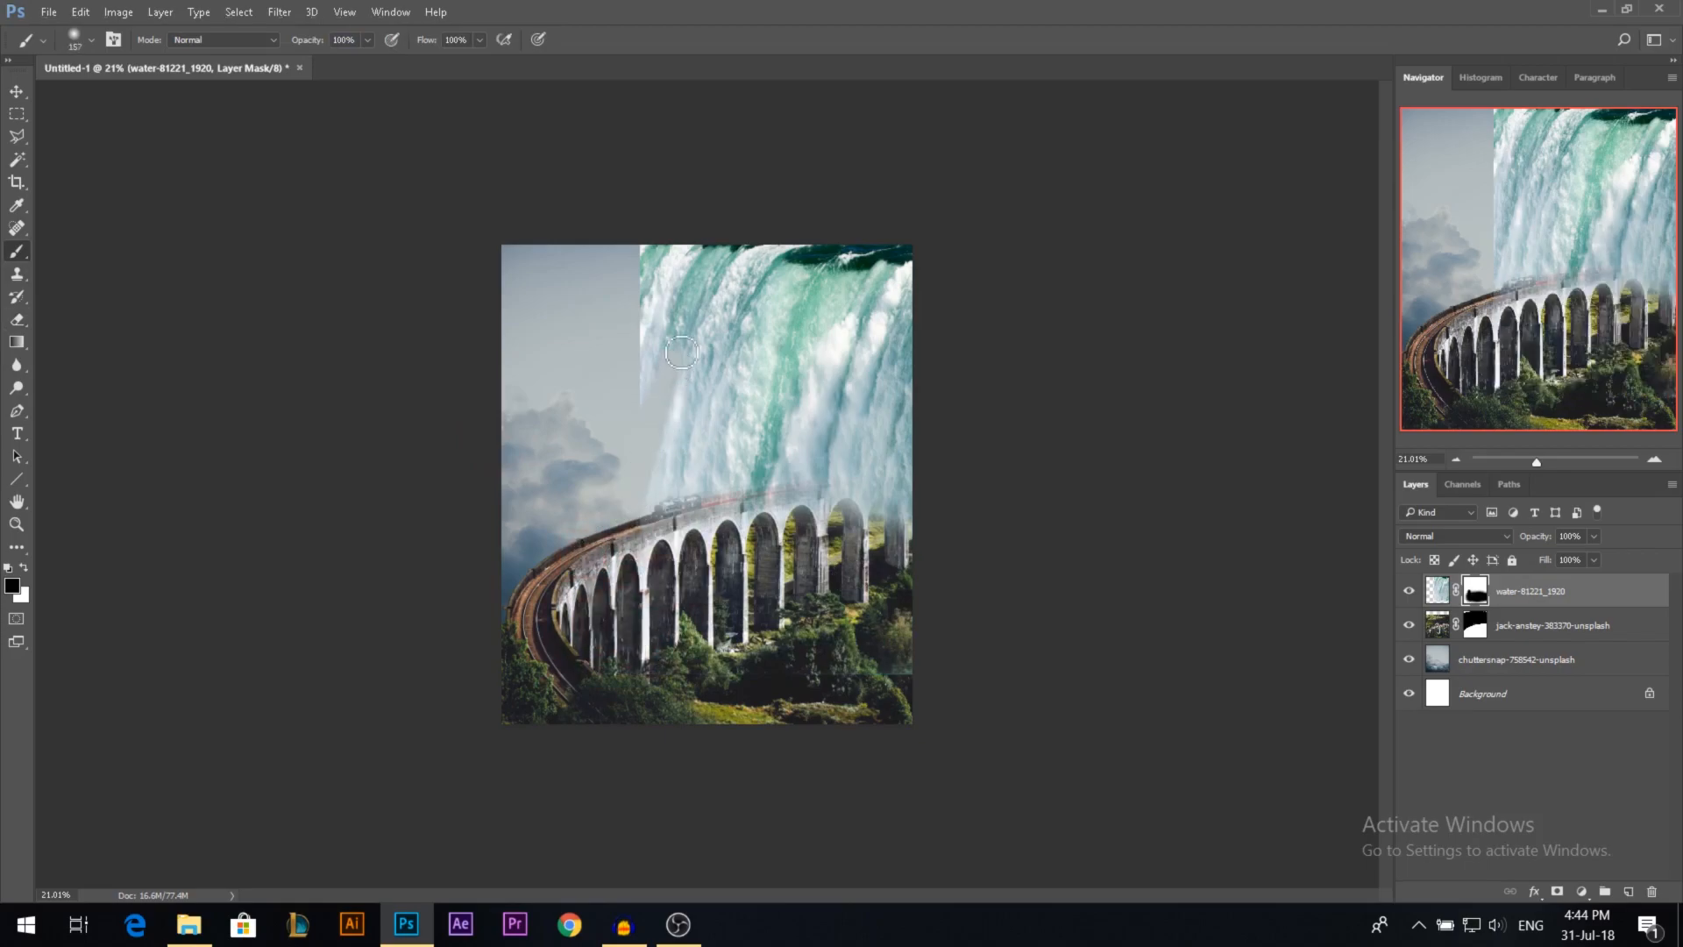
pyautogui.keyDown('alt'); pyautogui.scroll(5, 632, 390); pyautogui.keyUp('alt')
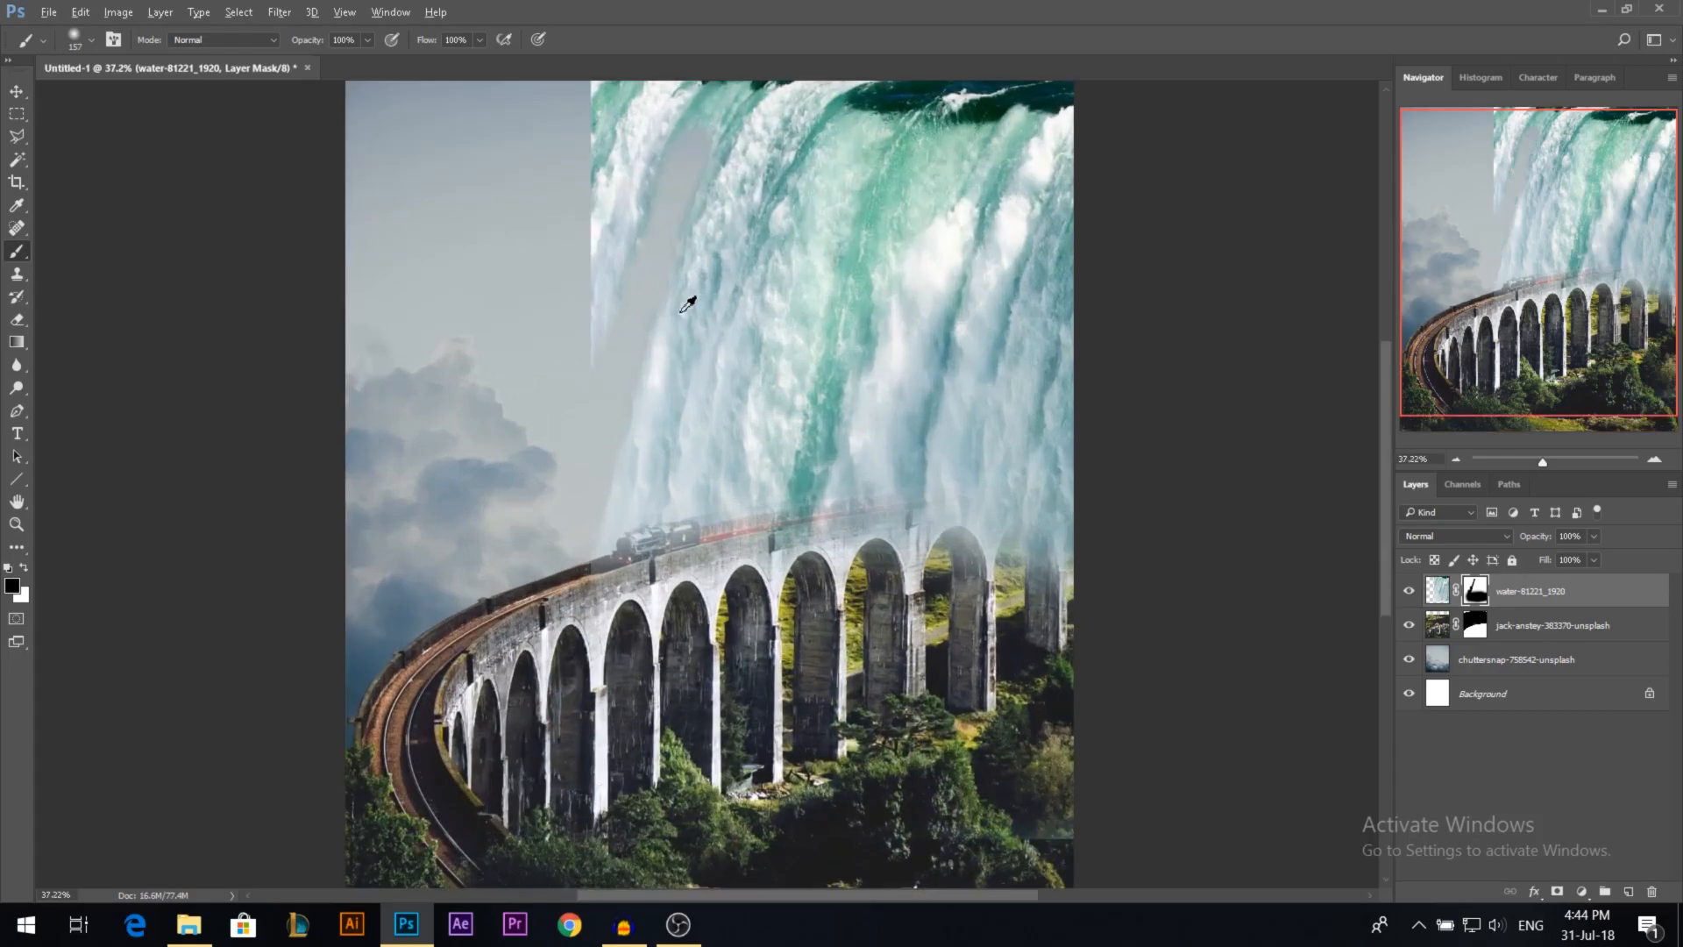
pyautogui.moveTo(632, 390); pyautogui.dragTo(597, 390)
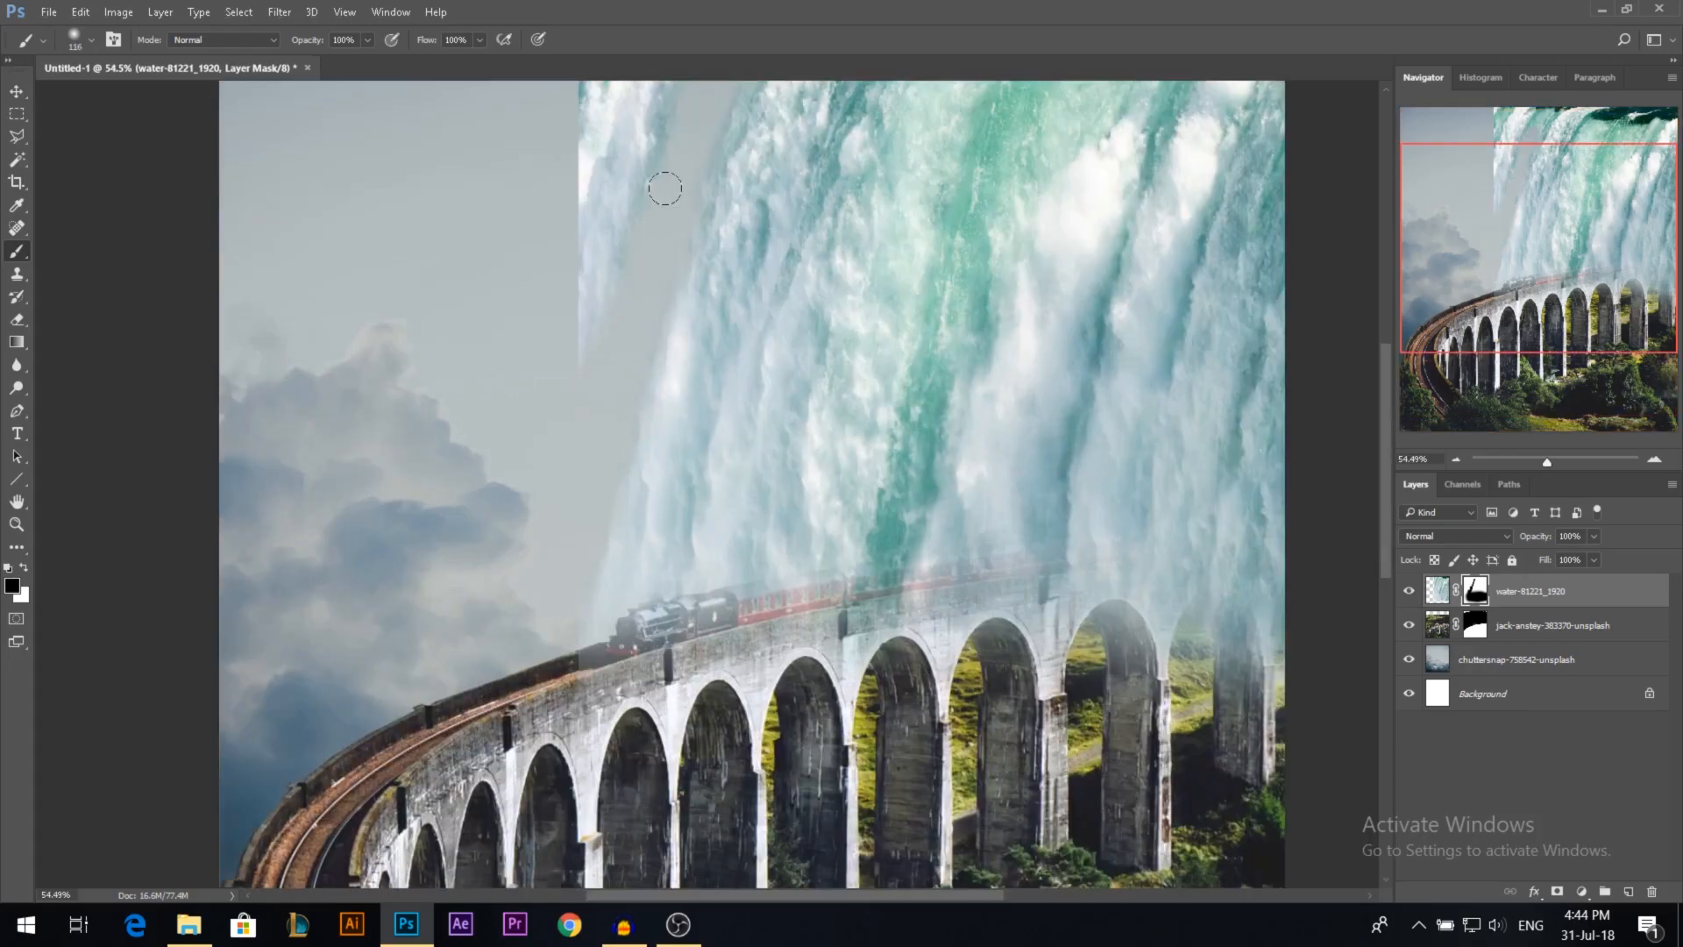
pyautogui.keyDown('alt'); pyautogui.scroll(-2, 665, 188); pyautogui.keyUp('alt')
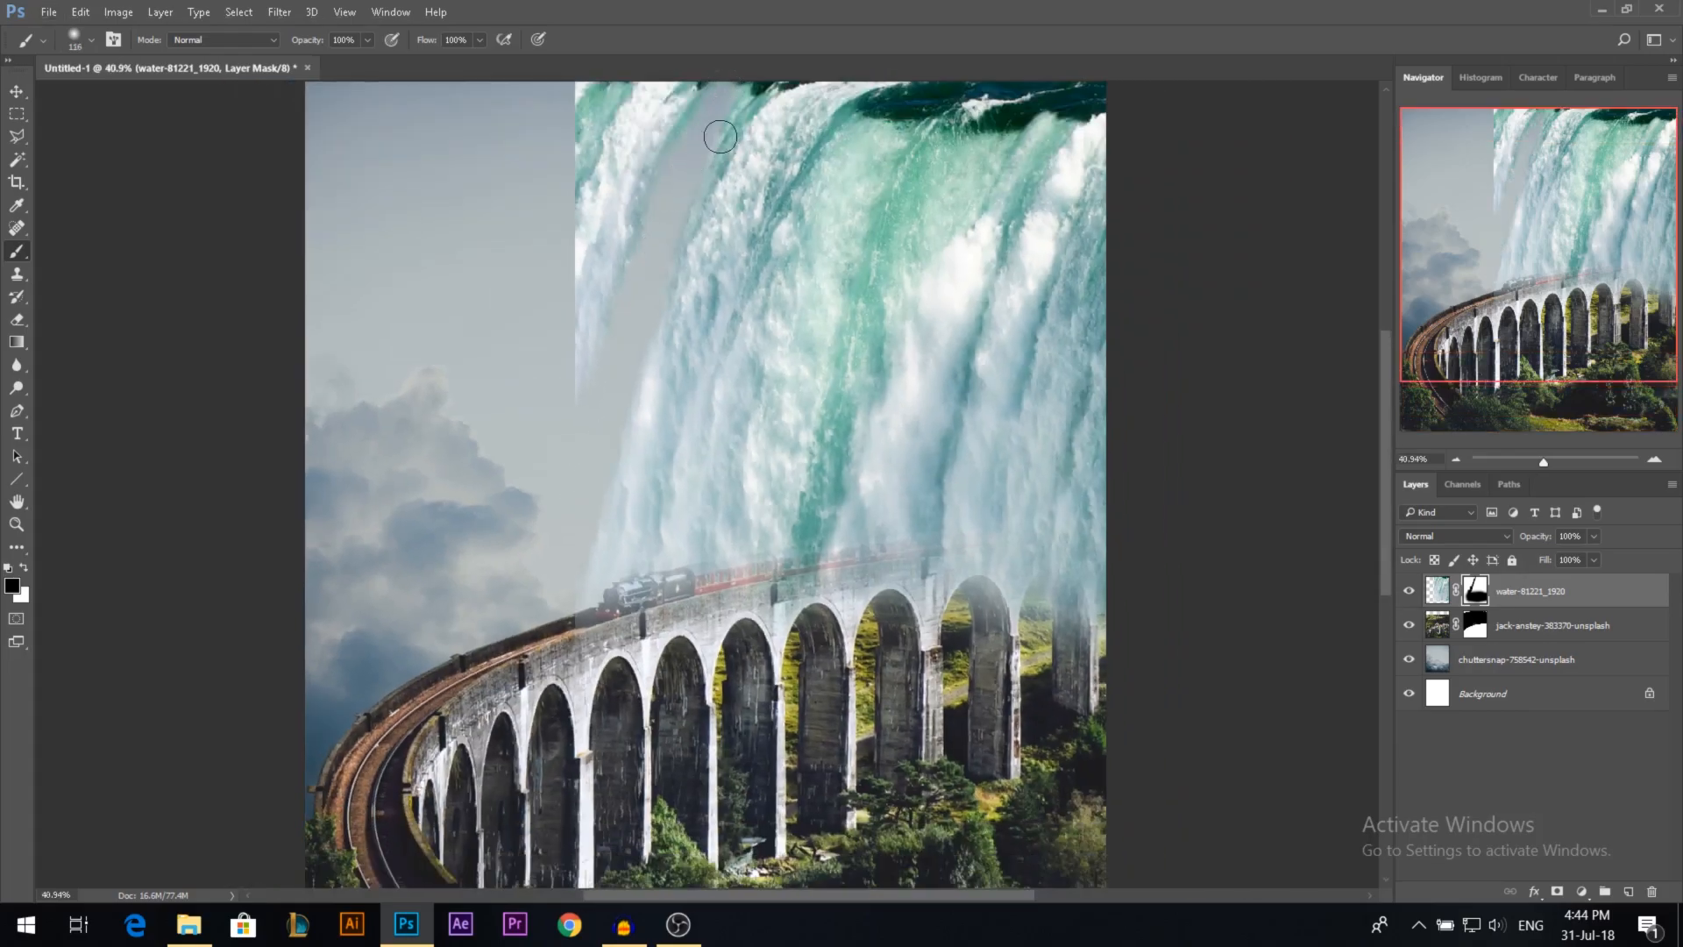
pyautogui.scroll(2, 720, 136)
pyautogui.moveTo(708, 212)
pyautogui.mouseDown()
pyautogui.moveTo(739, 212)
pyautogui.moveTo(661, 345)
pyautogui.moveTo(622, 526)
pyautogui.moveTo(652, 492)
pyautogui.mouseUp()
pyautogui.hotkey('ctrl', 'z')
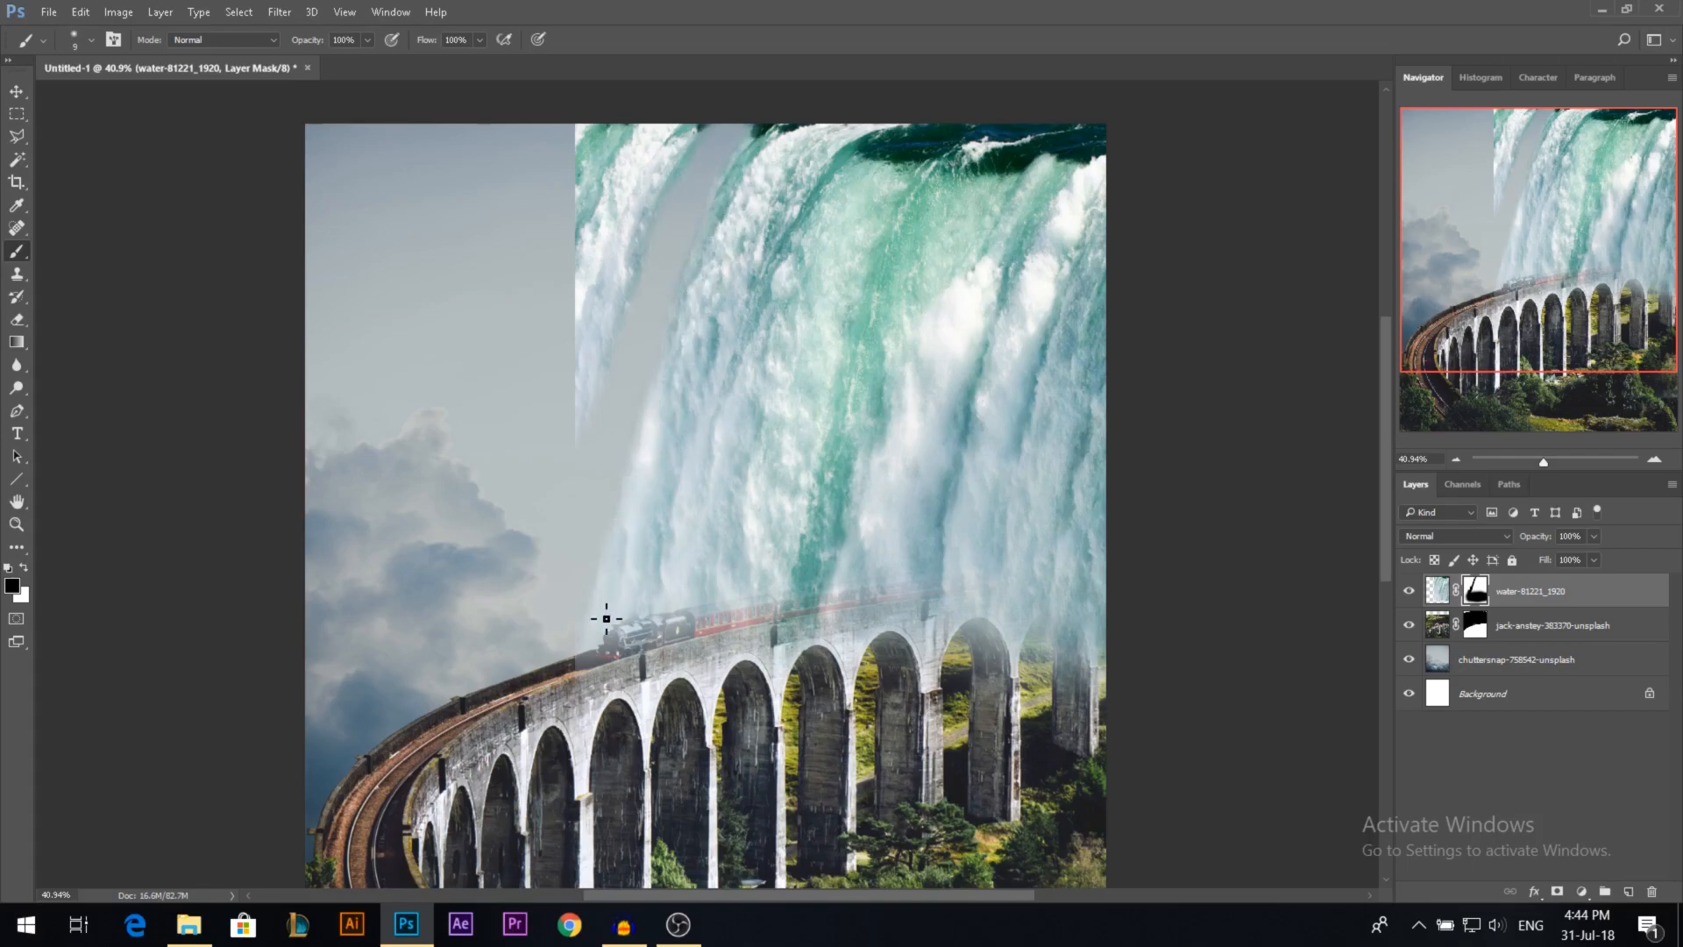
pyautogui.moveTo(597, 560); pyautogui.dragTo(609, 561)
pyautogui.moveTo(571, 487); pyautogui.dragTo(658, 181)
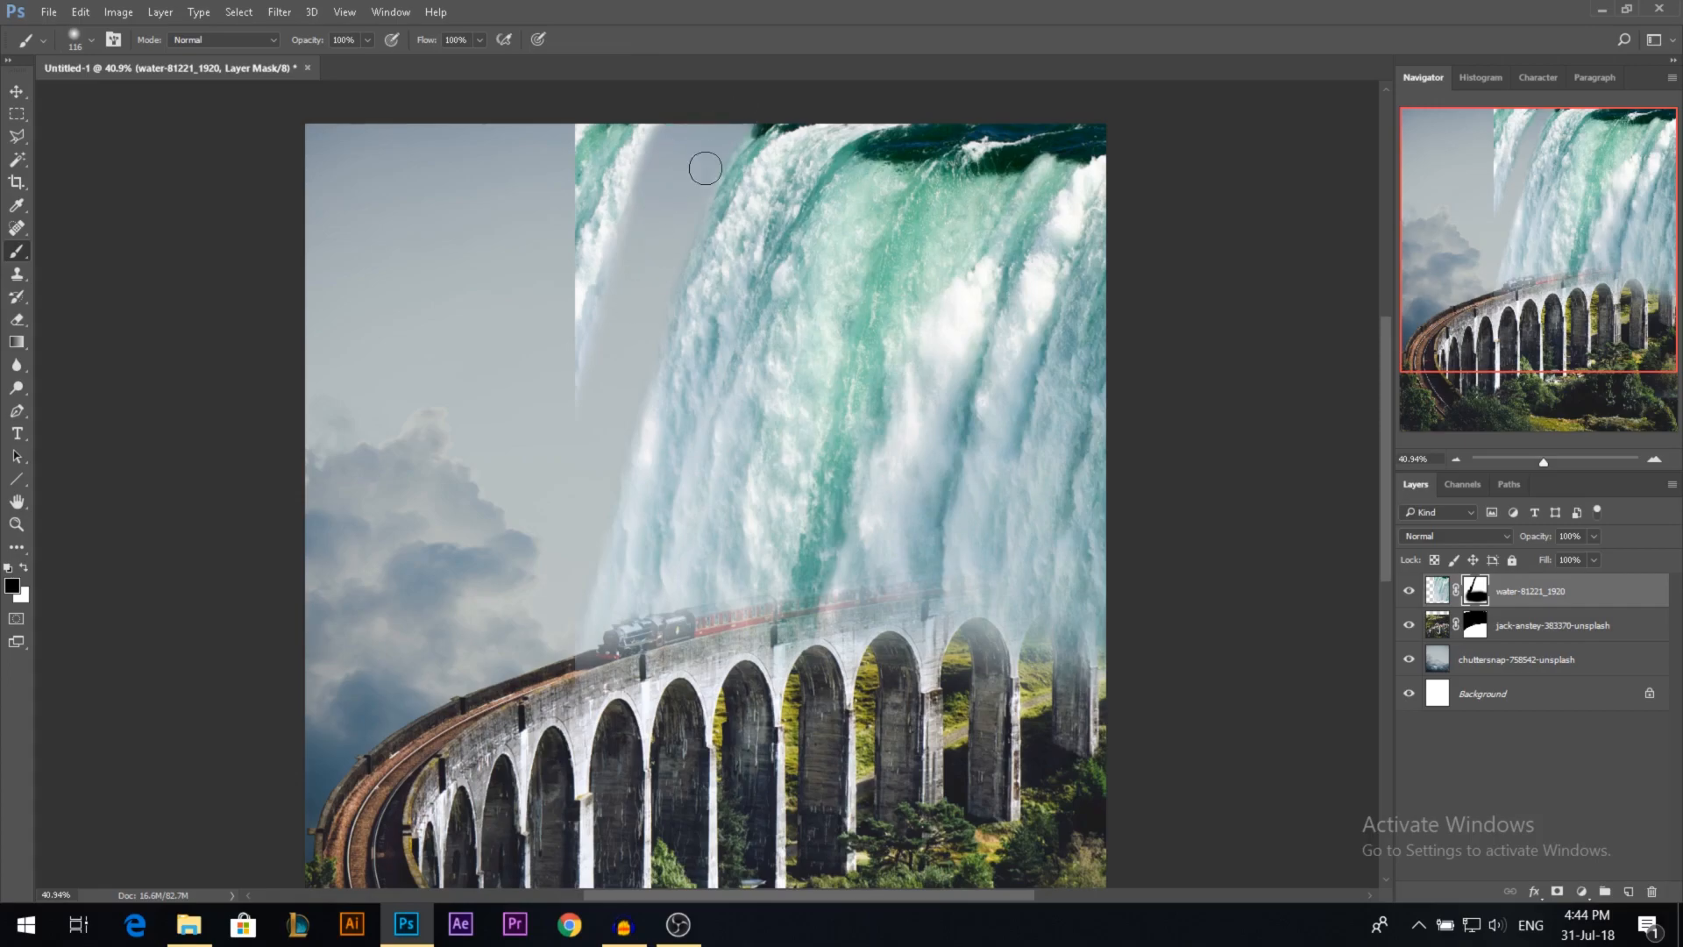
pyautogui.moveTo(726, 139)
pyautogui.mouseDown()
pyautogui.moveTo(580, 388)
pyautogui.moveTo(610, 176)
pyautogui.moveTo(570, 255)
pyautogui.moveTo(576, 163)
pyautogui.moveTo(658, 108)
pyautogui.moveTo(644, 149)
pyautogui.mouseUp()
# Step: Reveal the locomotive, the red carriages and the viaduct's upper wall by painting along them on the waterfall's mask
pyautogui.moveTo(608, 605)
pyautogui.mouseDown()
pyautogui.moveTo(628, 605)
pyautogui.moveTo(569, 653)
pyautogui.moveTo(975, 599)
pyautogui.moveTo(1155, 632)
pyautogui.moveTo(1027, 677)
pyautogui.mouseUp()
pyautogui.moveTo(886, 657); pyautogui.dragTo(865, 657)
pyautogui.moveTo(624, 633); pyautogui.dragTo(1121, 564)
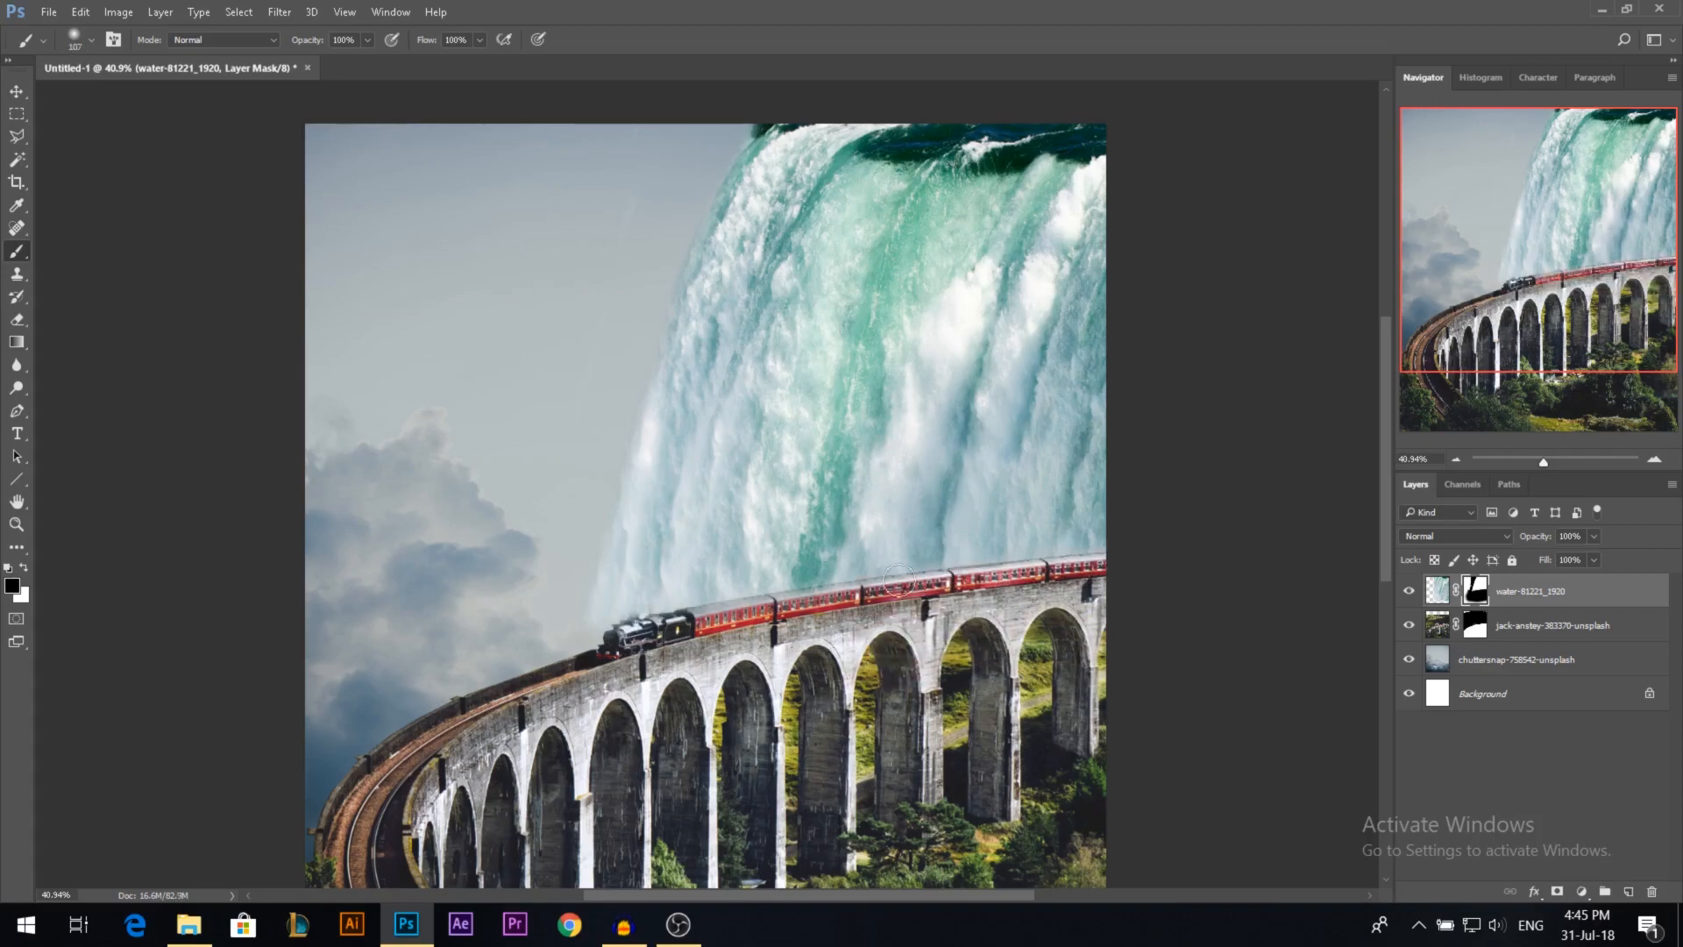
# Step: Duplicate the waterfall layer, flip the copy horizontally, enlarge it and move it over the left part of the canvas
pyautogui.press('v')
pyautogui.scroll(-3, 908, 370)
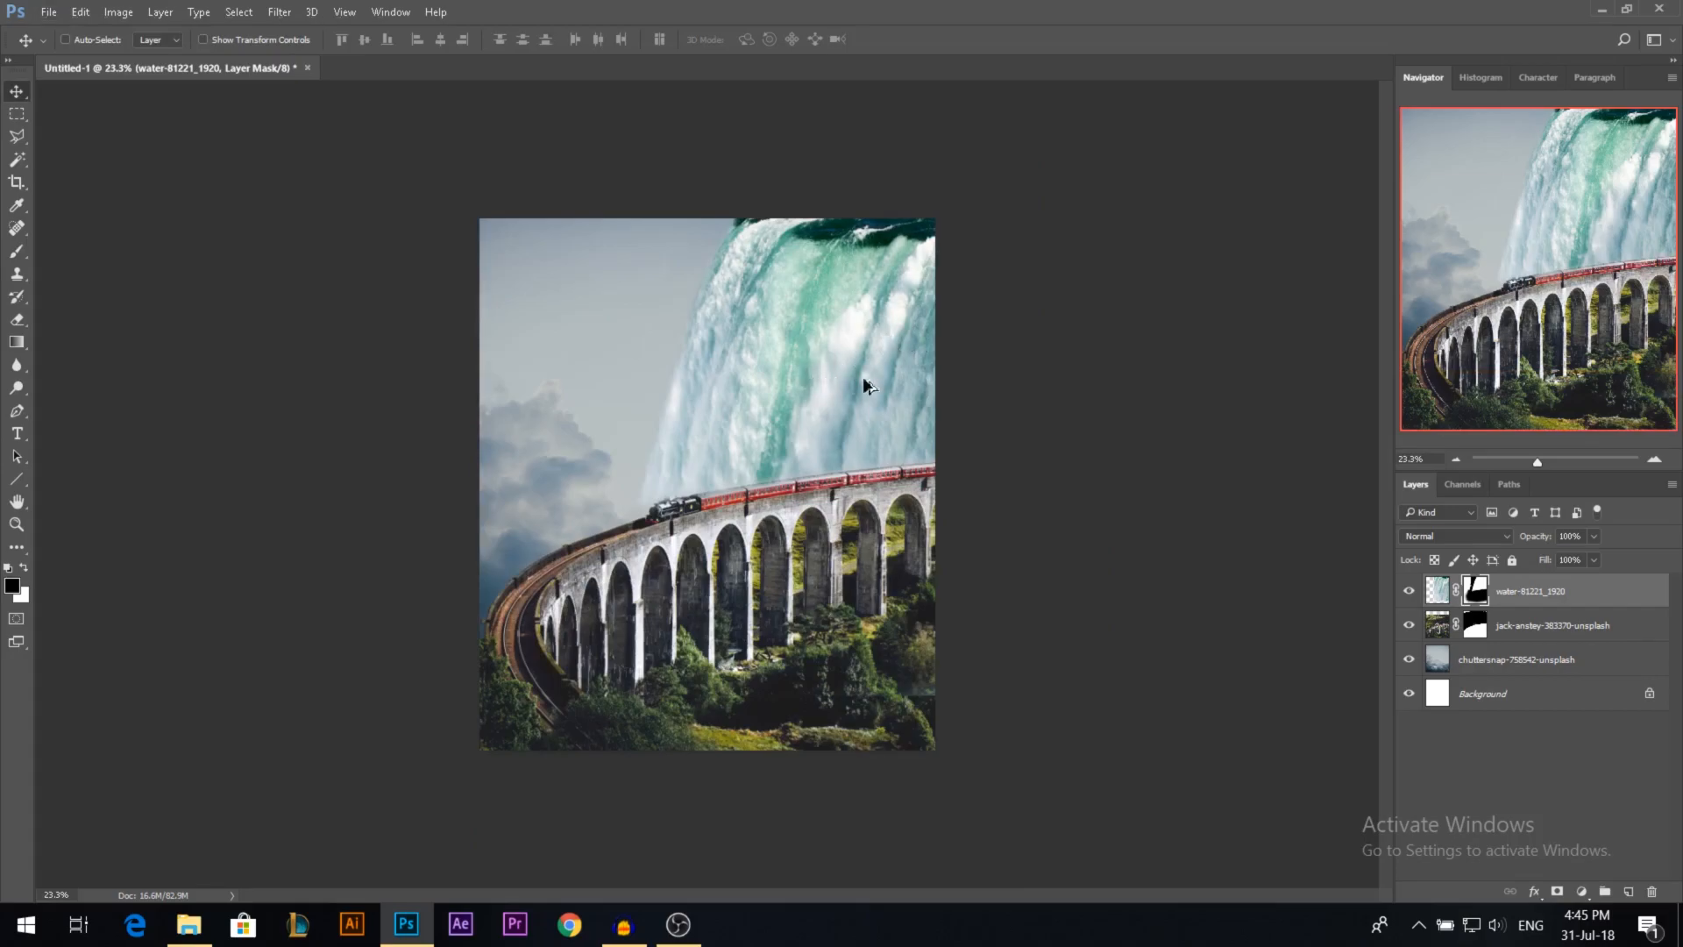
pyautogui.moveTo(860, 392); pyautogui.dragTo(665, 396)
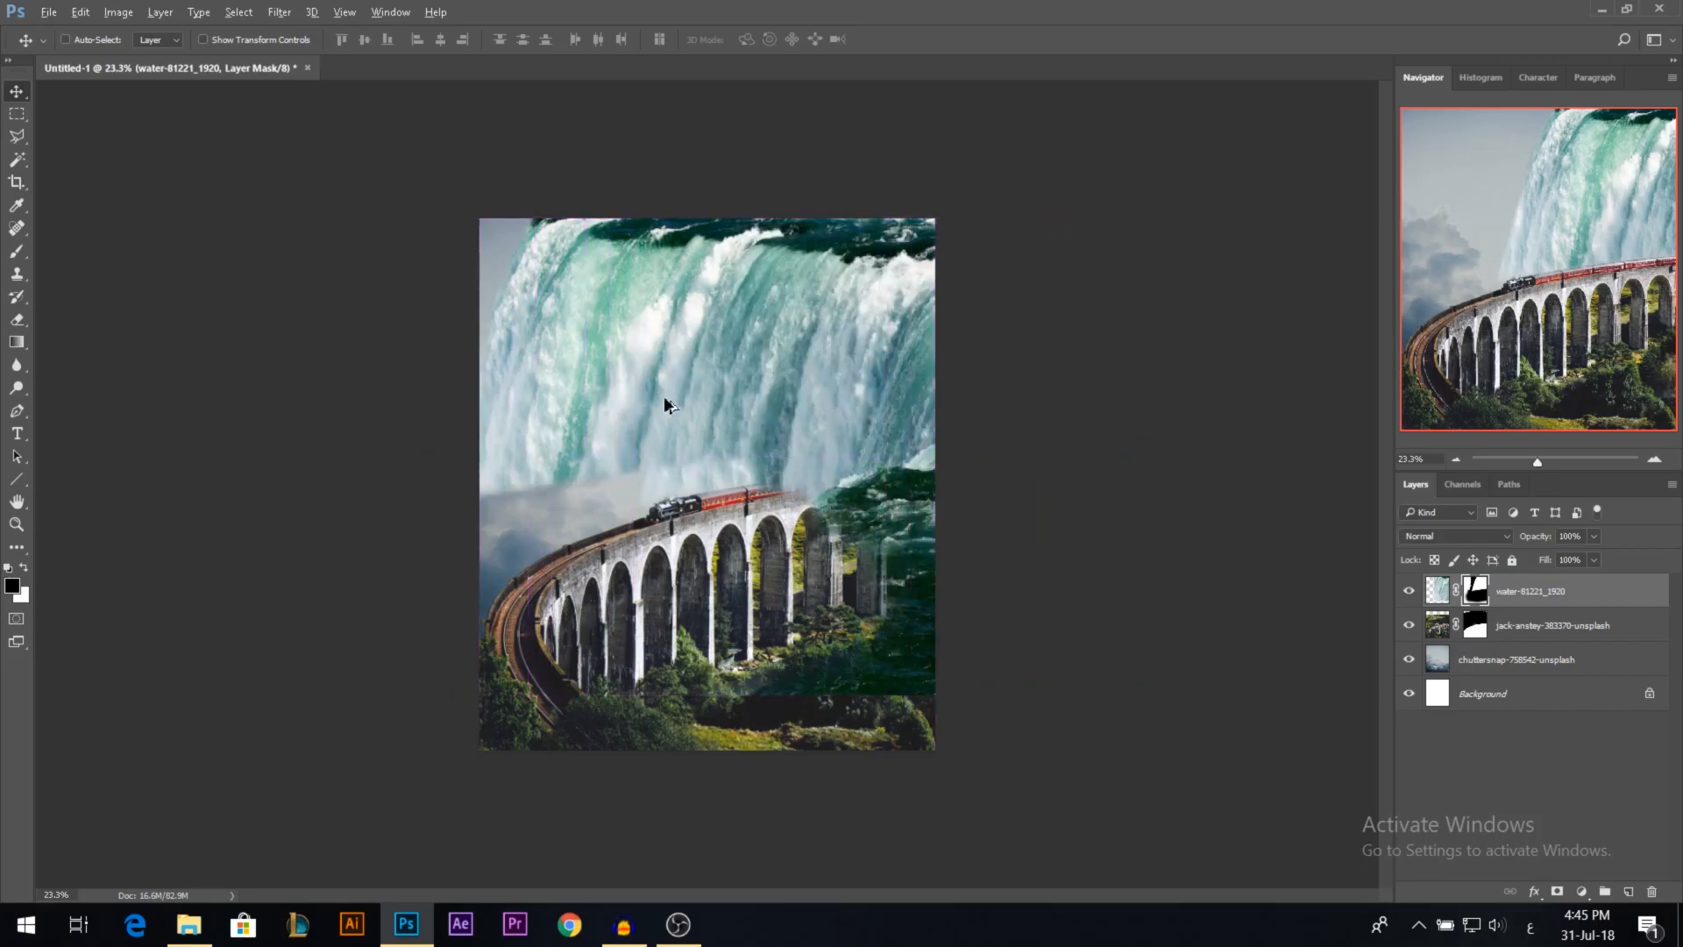
pyautogui.hotkey('ctrl', 't')
pyautogui.rightClick(759, 386)
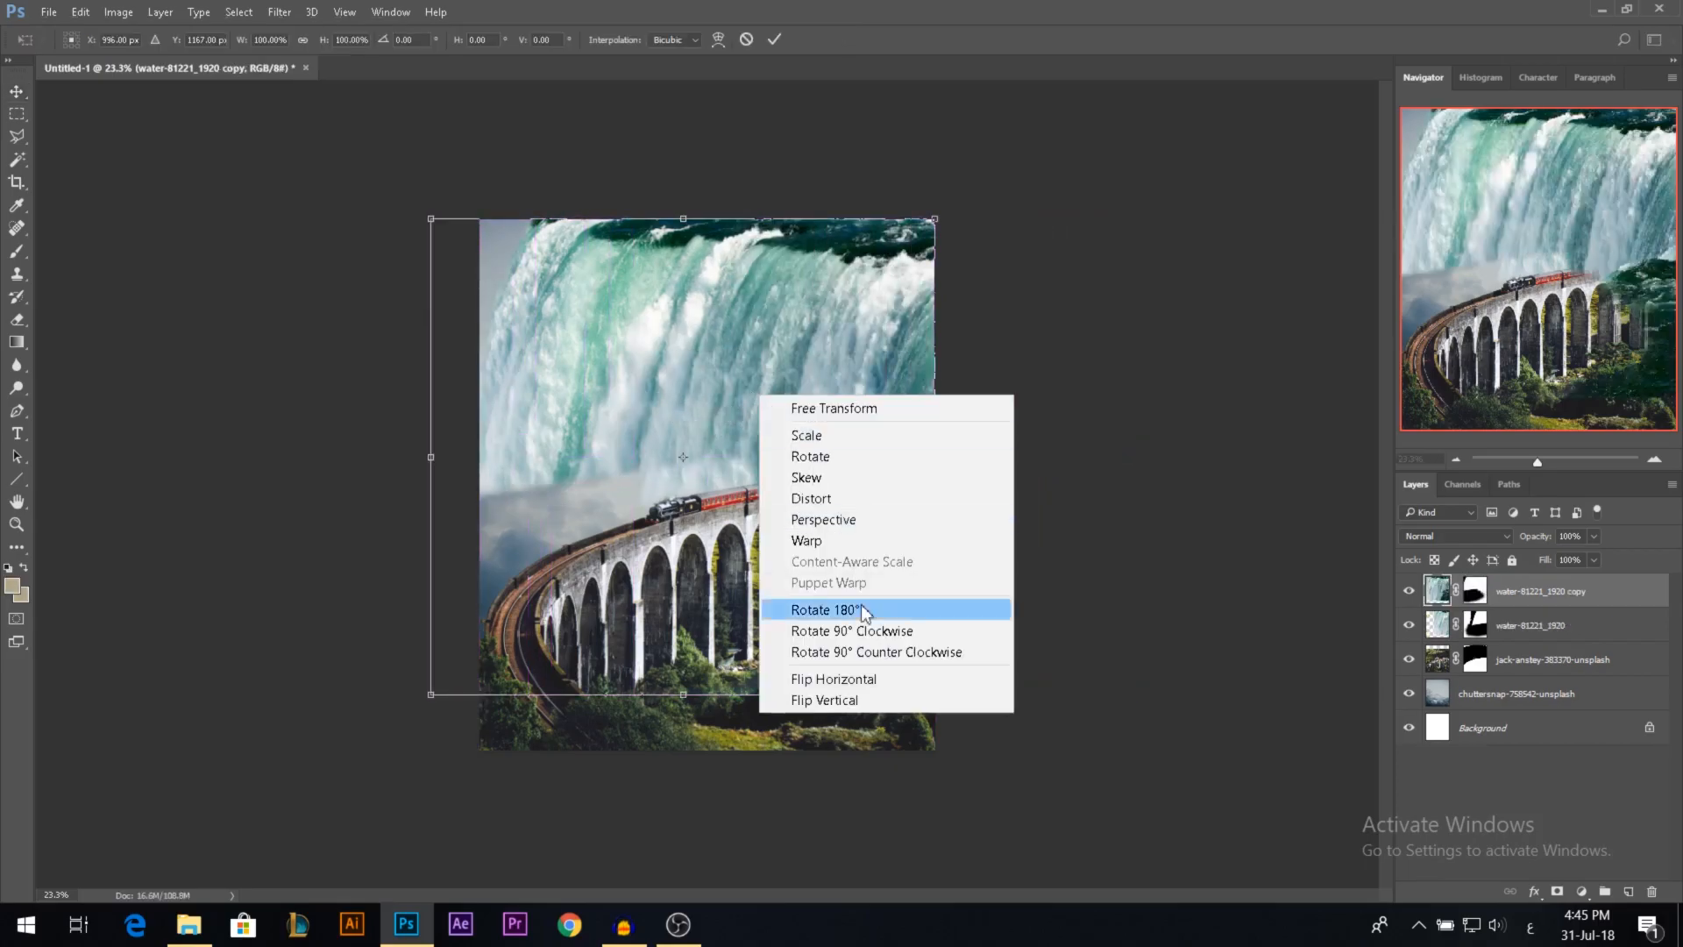
pyautogui.click(877, 680)
pyautogui.moveTo(685, 692); pyautogui.dragTo(678, 819)
pyautogui.moveTo(783, 517); pyautogui.dragTo(549, 592)
pyautogui.moveTo(652, 219); pyautogui.dragTo(703, 142)
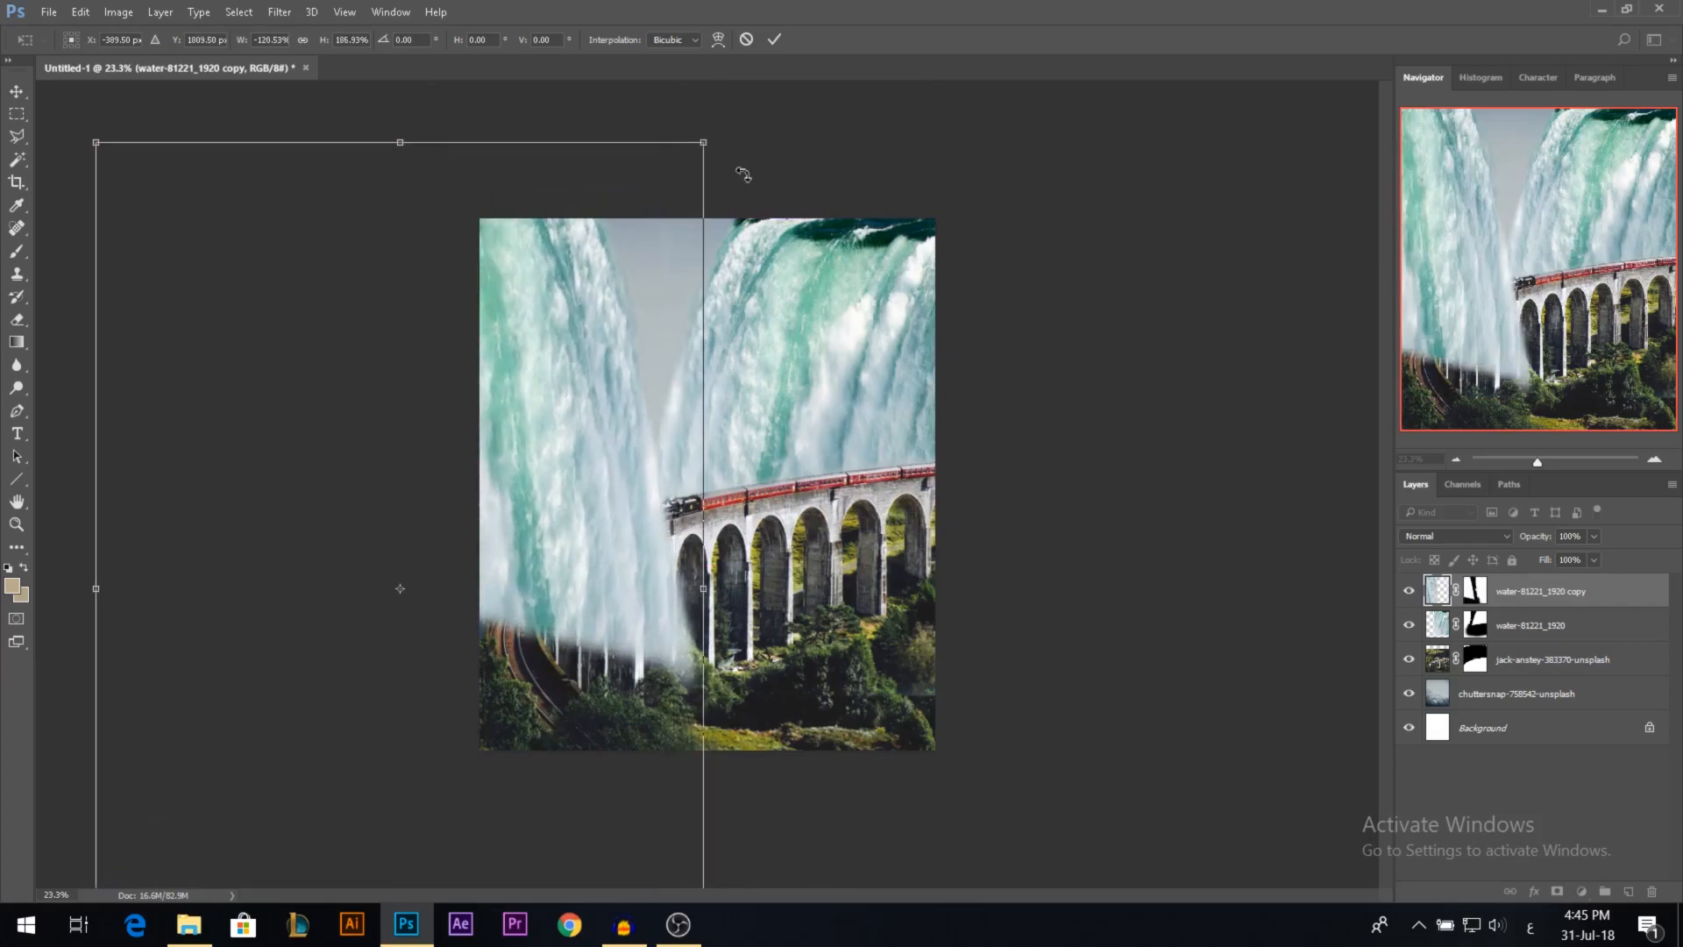
# Step: Refine the waterfall copy's mask with soft black and white strokes to uncover the curved track, the viaduct and the locomotive
pyautogui.press('b')
pyautogui.press('d')
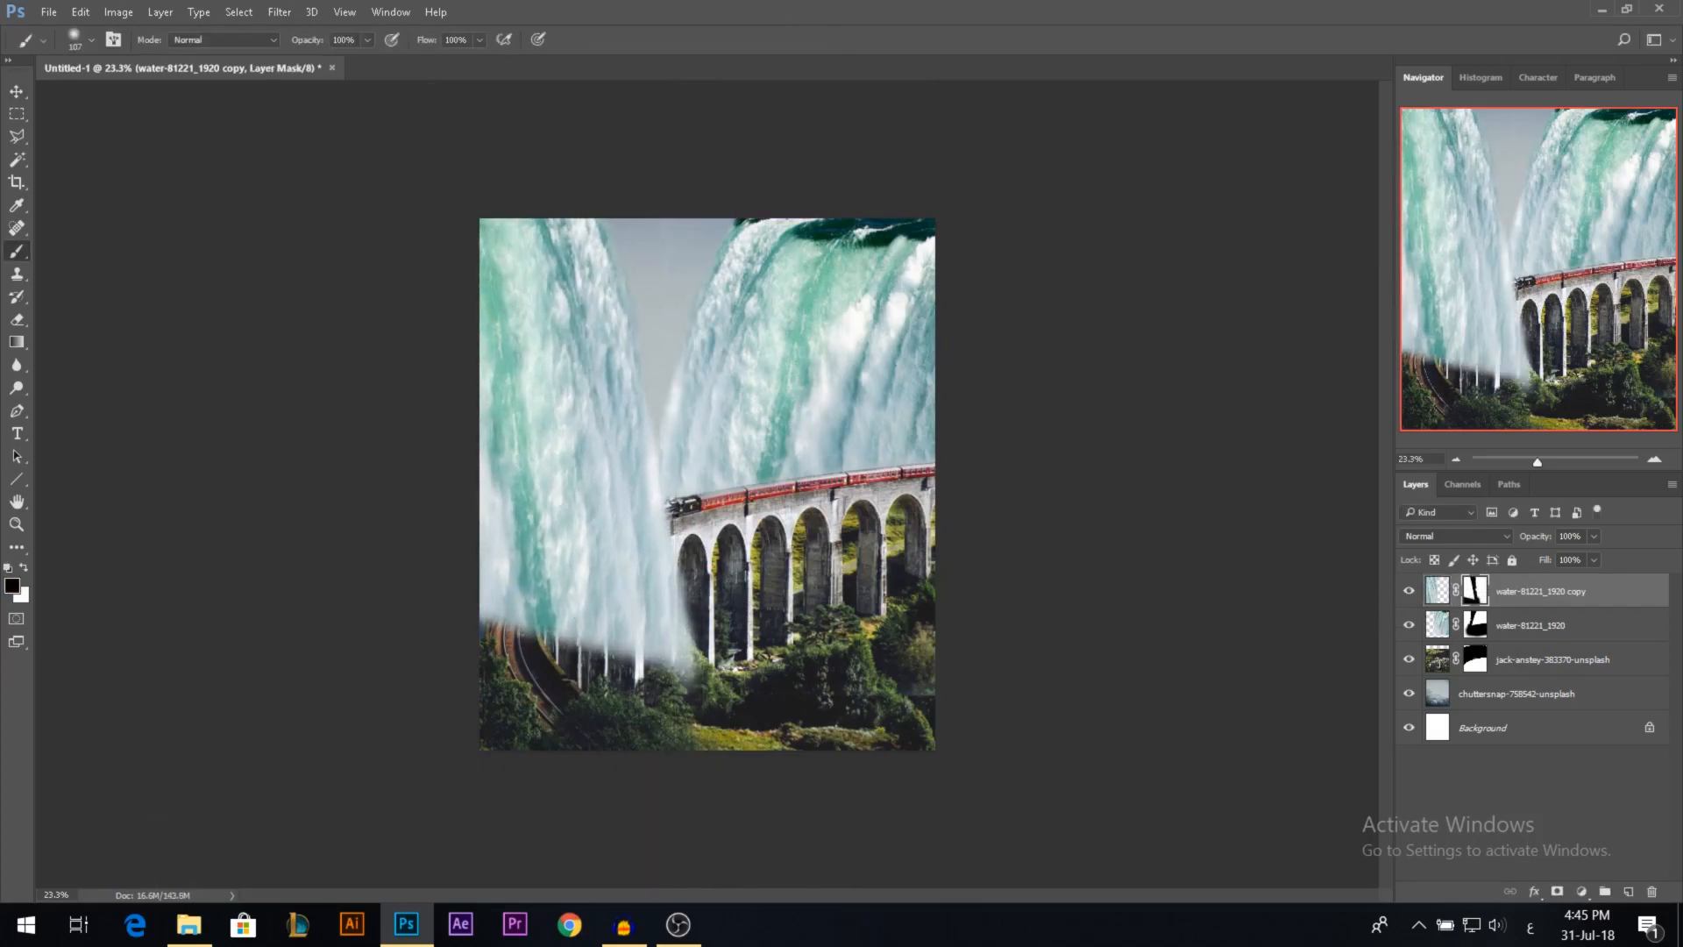
pyautogui.moveTo(691, 562)
pyautogui.mouseDown()
pyautogui.moveTo(546, 601)
pyautogui.moveTo(651, 532)
pyautogui.moveTo(662, 622)
pyautogui.mouseUp()
pyautogui.press('x')
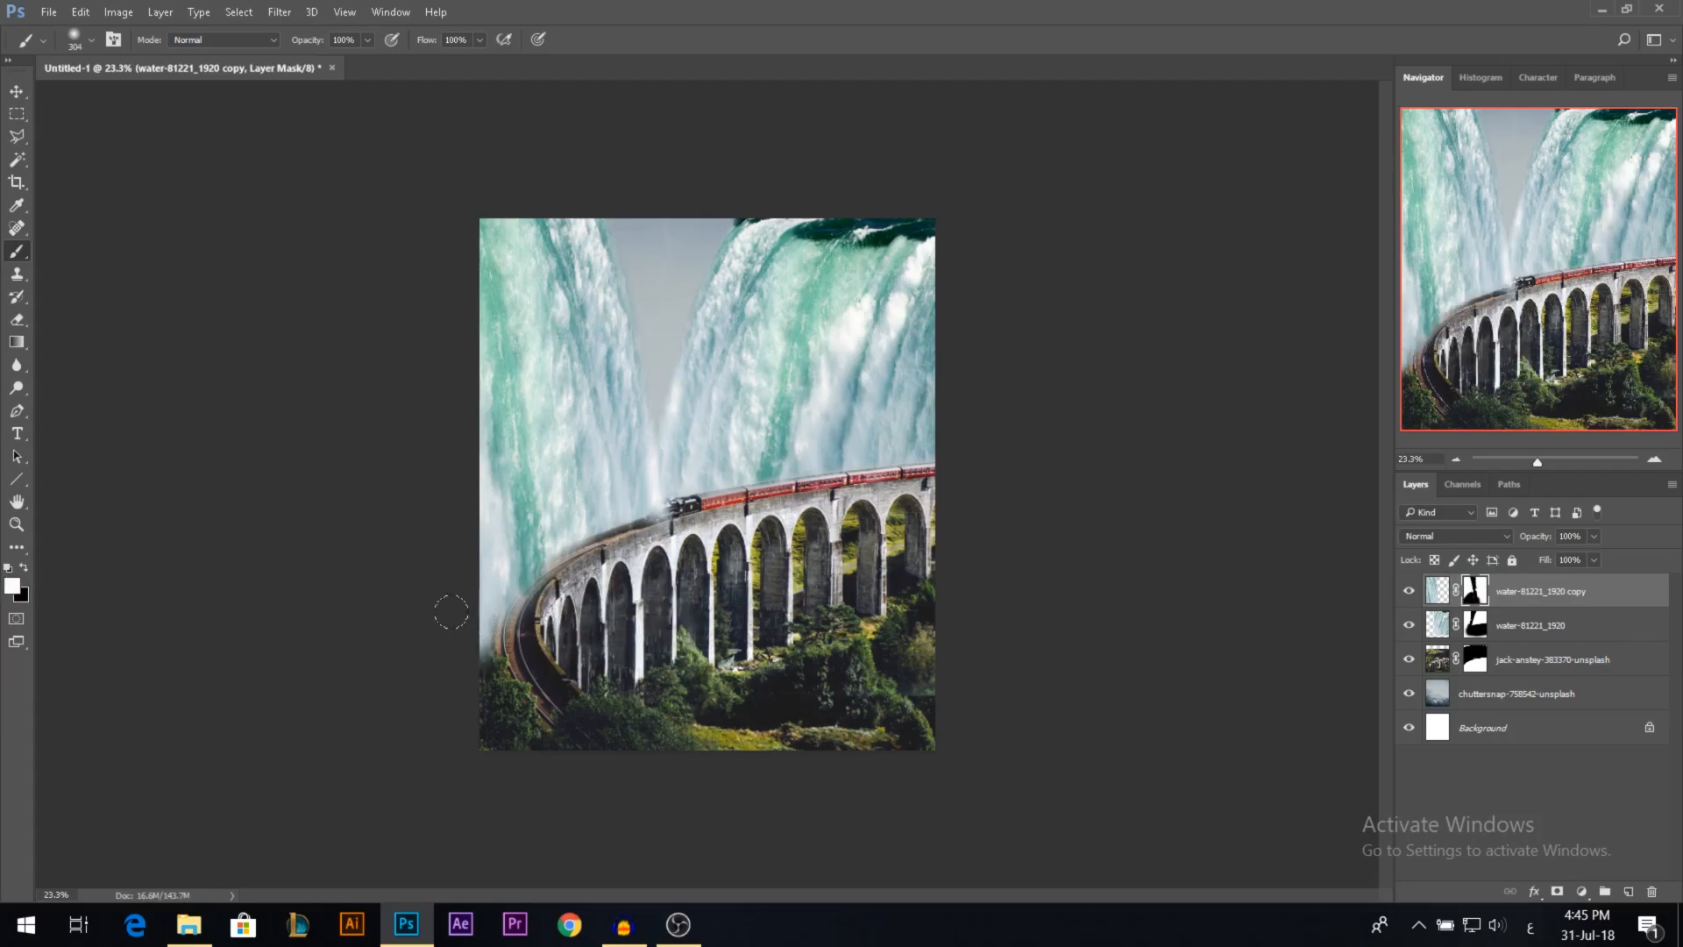
pyautogui.scroll(3, 596, 605)
pyautogui.moveTo(640, 542)
pyautogui.mouseDown()
pyautogui.moveTo(603, 571)
pyautogui.moveTo(640, 547)
pyautogui.moveTo(641, 521)
pyautogui.moveTo(609, 521)
pyautogui.moveTo(460, 566)
pyautogui.mouseUp()
pyautogui.press('x')
pyautogui.press('x')
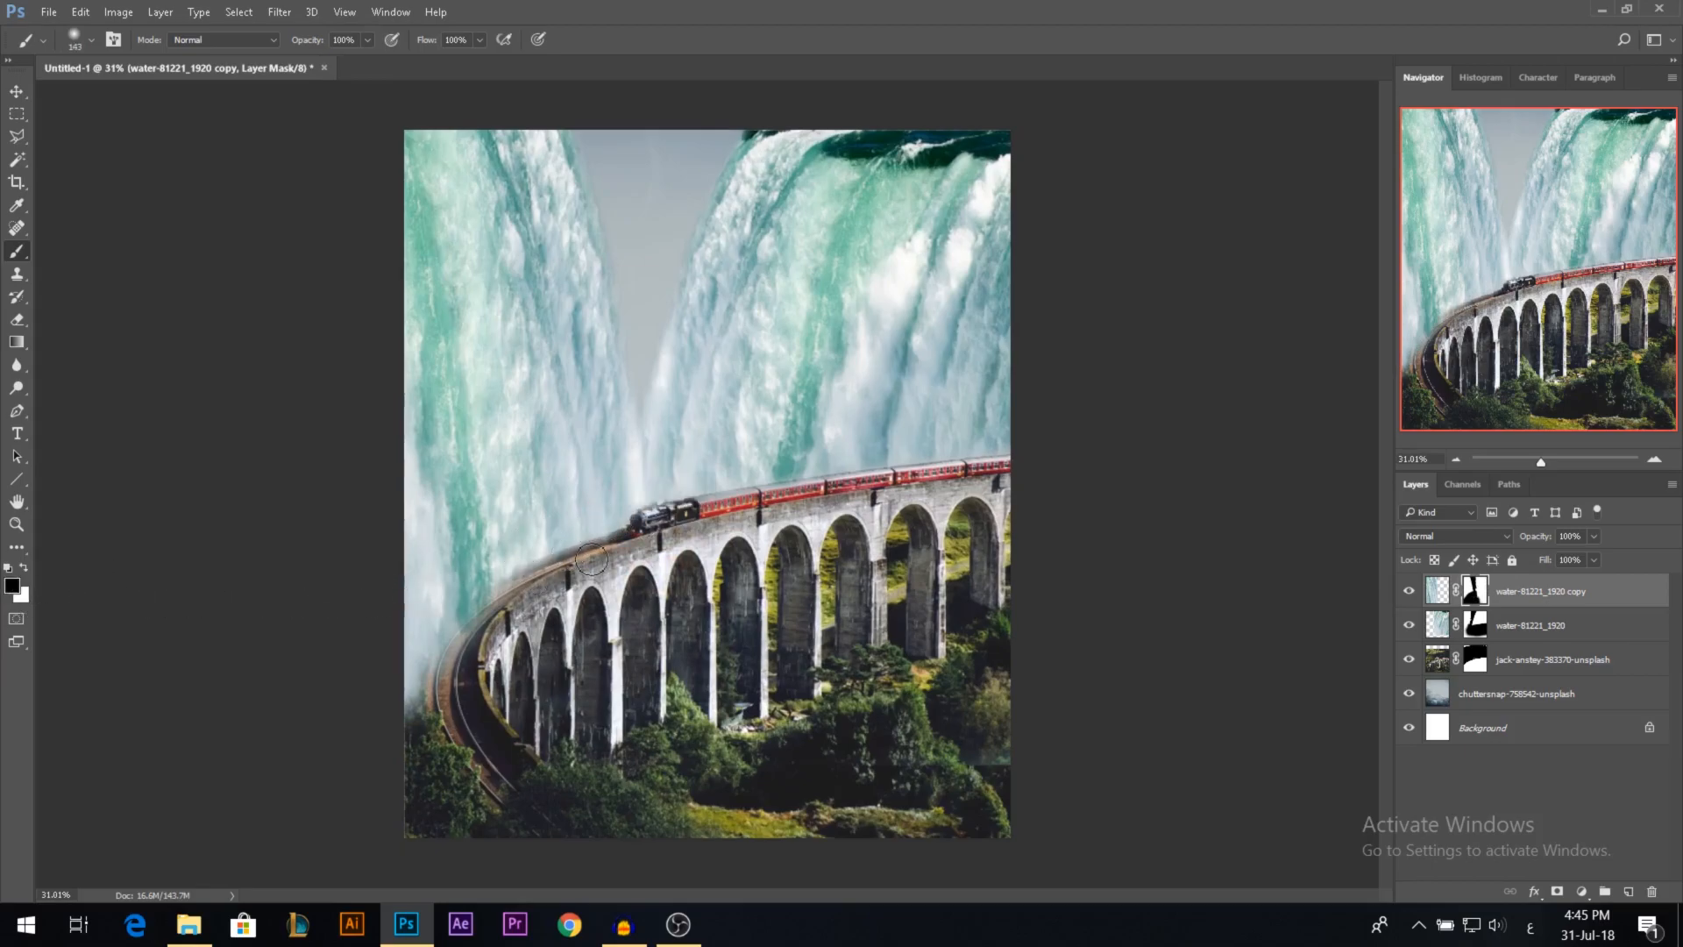
pyautogui.moveTo(595, 512)
pyautogui.mouseDown()
pyautogui.moveTo(614, 676)
pyautogui.moveTo(583, 605)
pyautogui.moveTo(616, 549)
pyautogui.mouseUp()
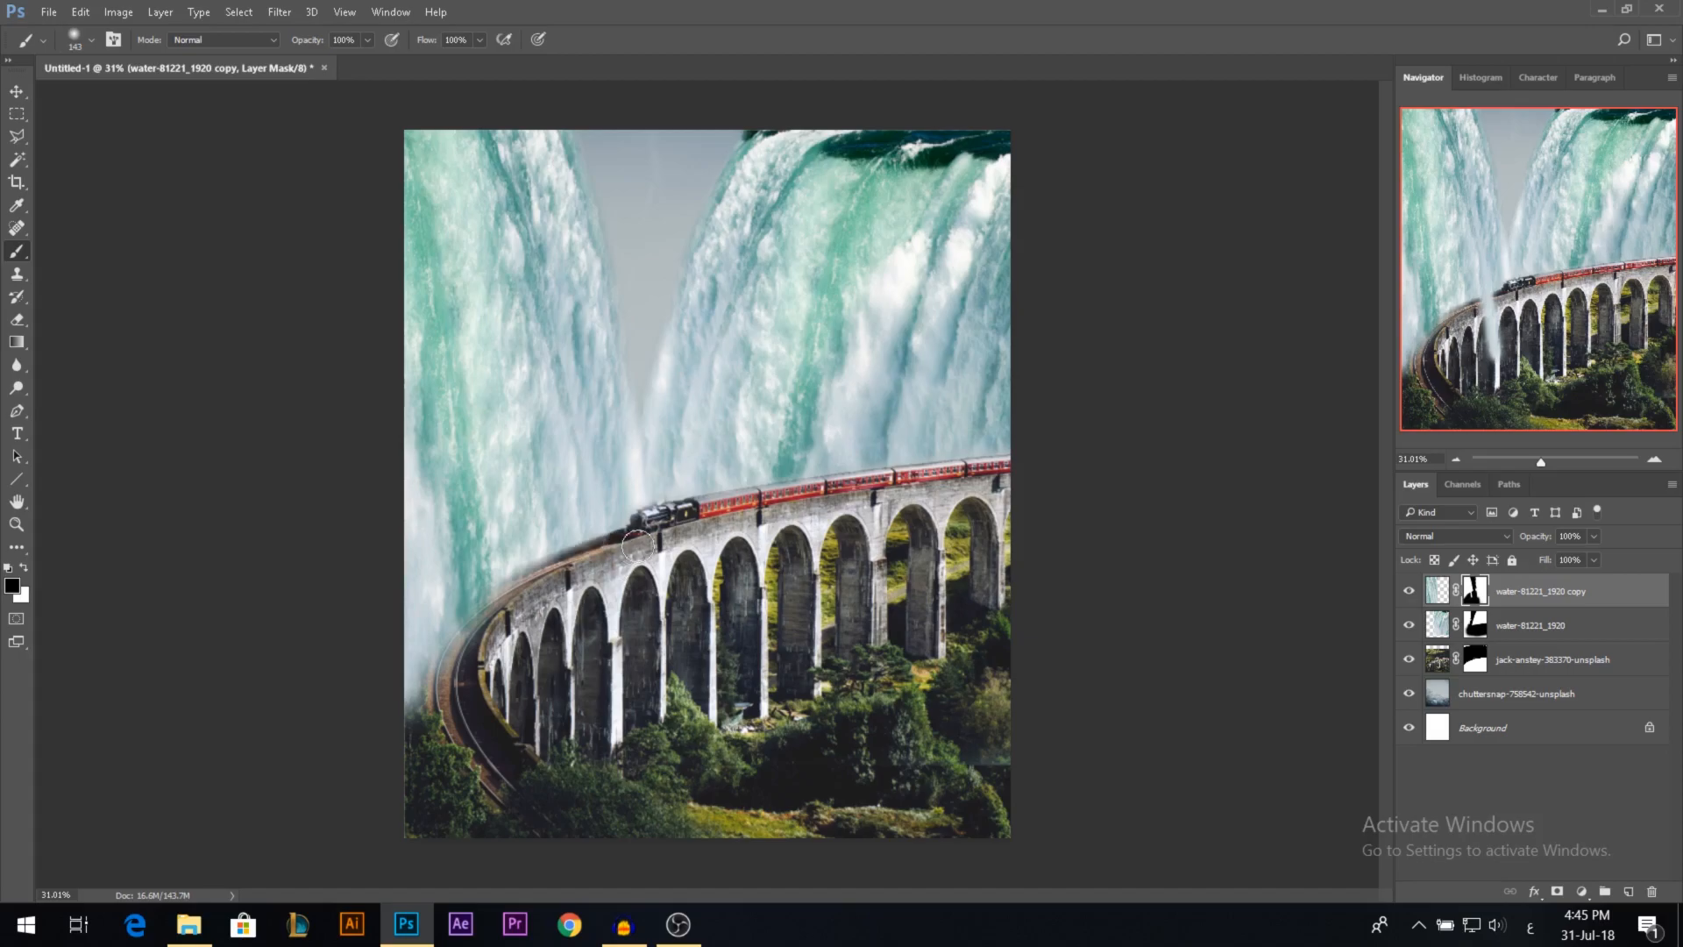
# Step: Transform the waterfall copy to 125.33% width and 89.57% height, rotate it 6.22° and shift it slightly up and left
pyautogui.scroll(4, 658, 513)
pyautogui.scroll(-4, 625, 402)
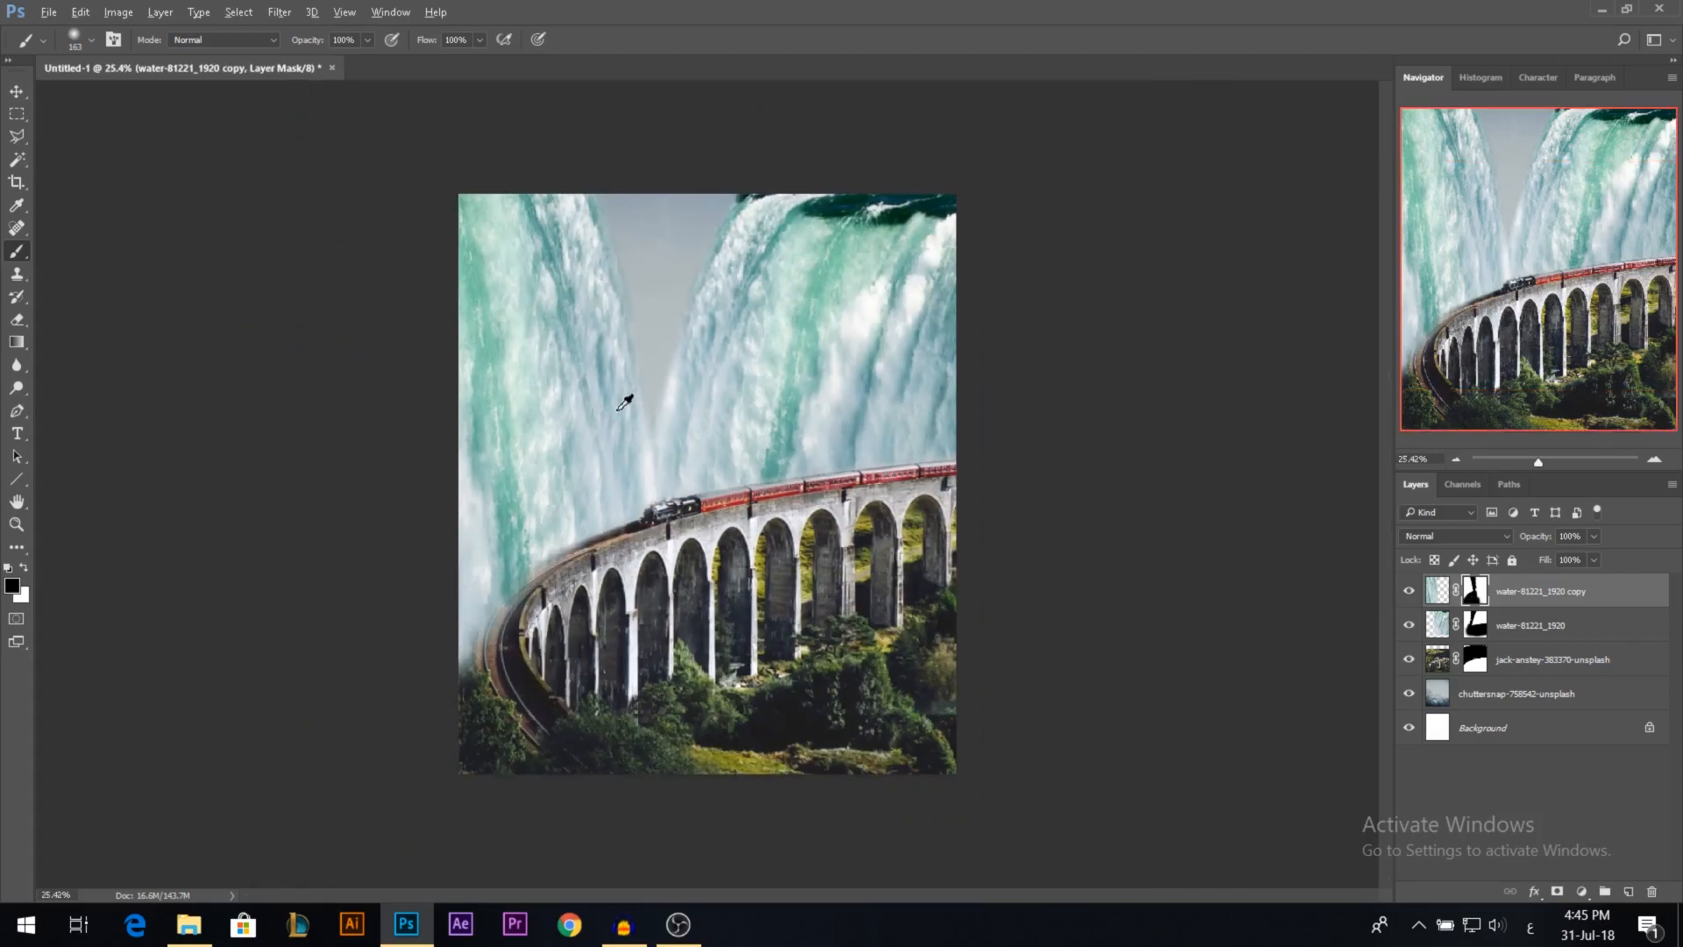
pyautogui.hotkey('ctrl', 't')
pyautogui.moveTo(710, 597); pyautogui.dragTo(821, 597)
pyautogui.moveTo(818, 107); pyautogui.dragTo(771, 145)
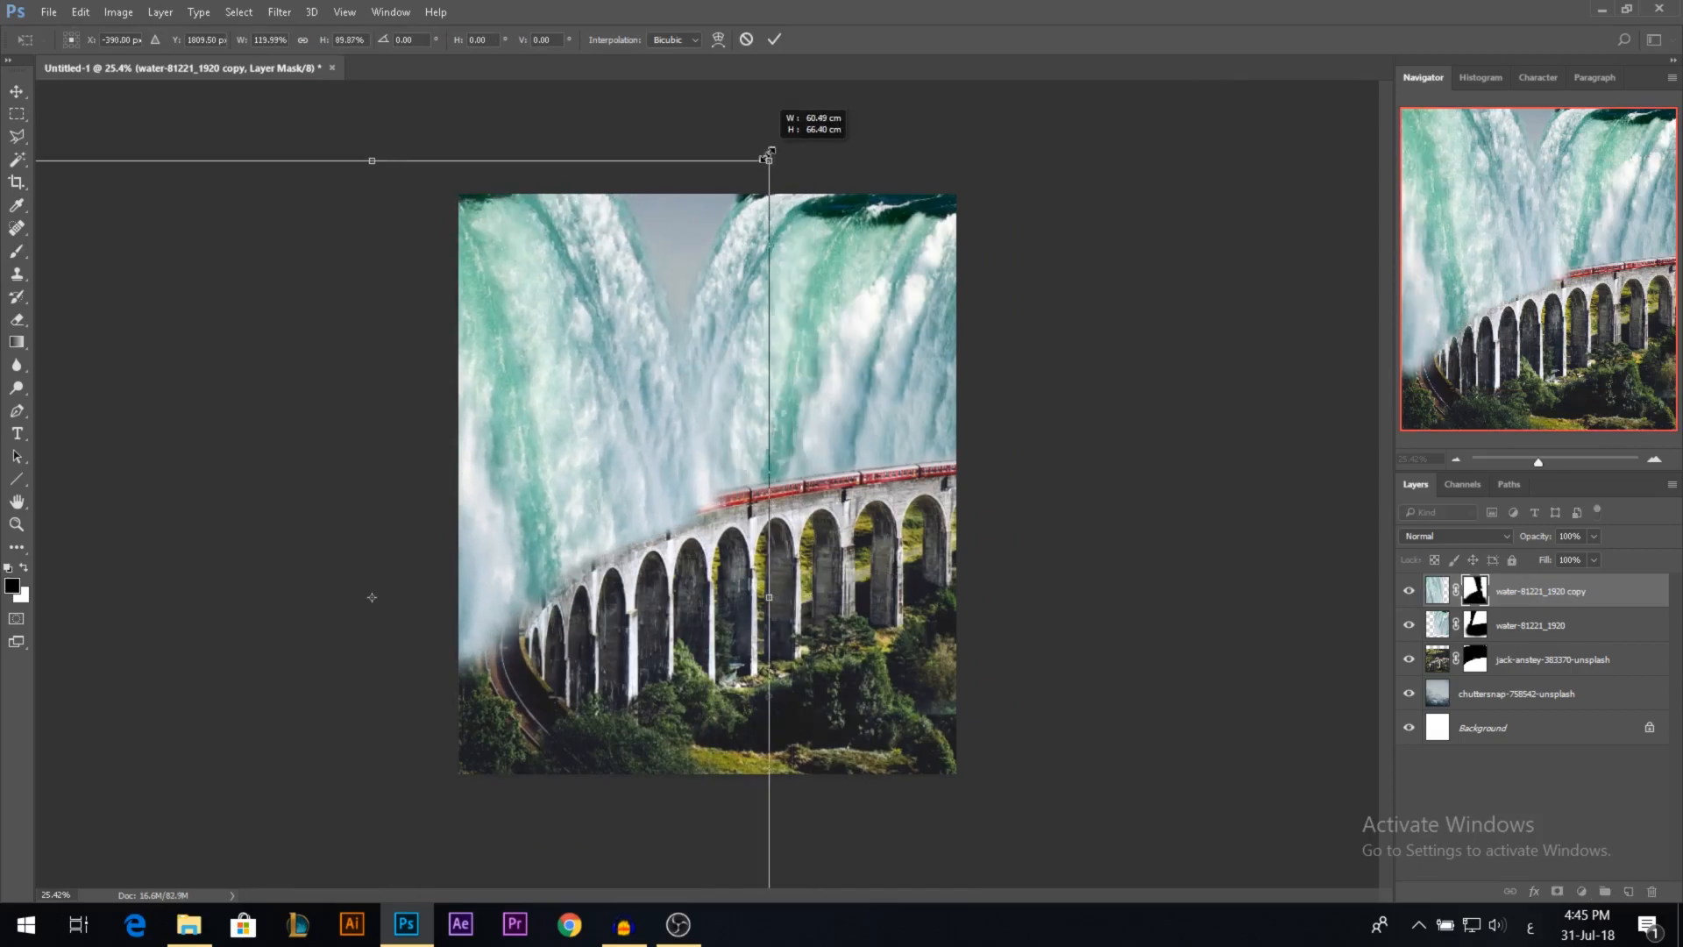
pyautogui.moveTo(672, 371)
pyautogui.mouseDown()
pyautogui.moveTo(646, 357)
pyautogui.moveTo(661, 342)
pyautogui.mouseUp()
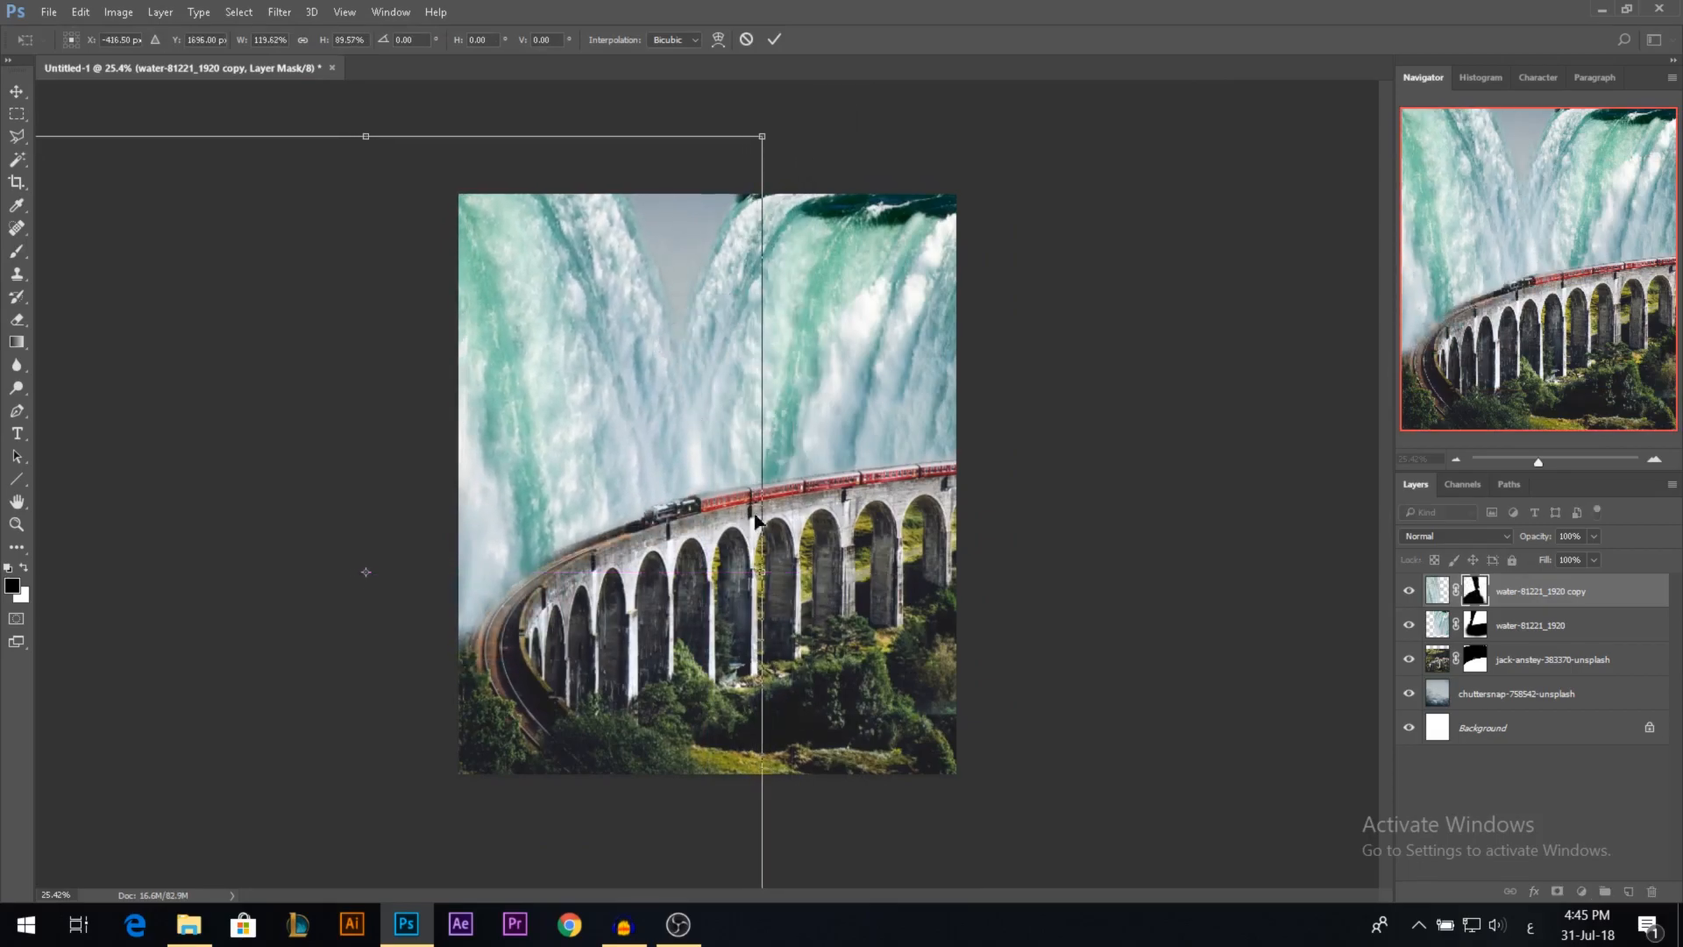
pyautogui.moveTo(765, 578); pyautogui.dragTo(802, 578)
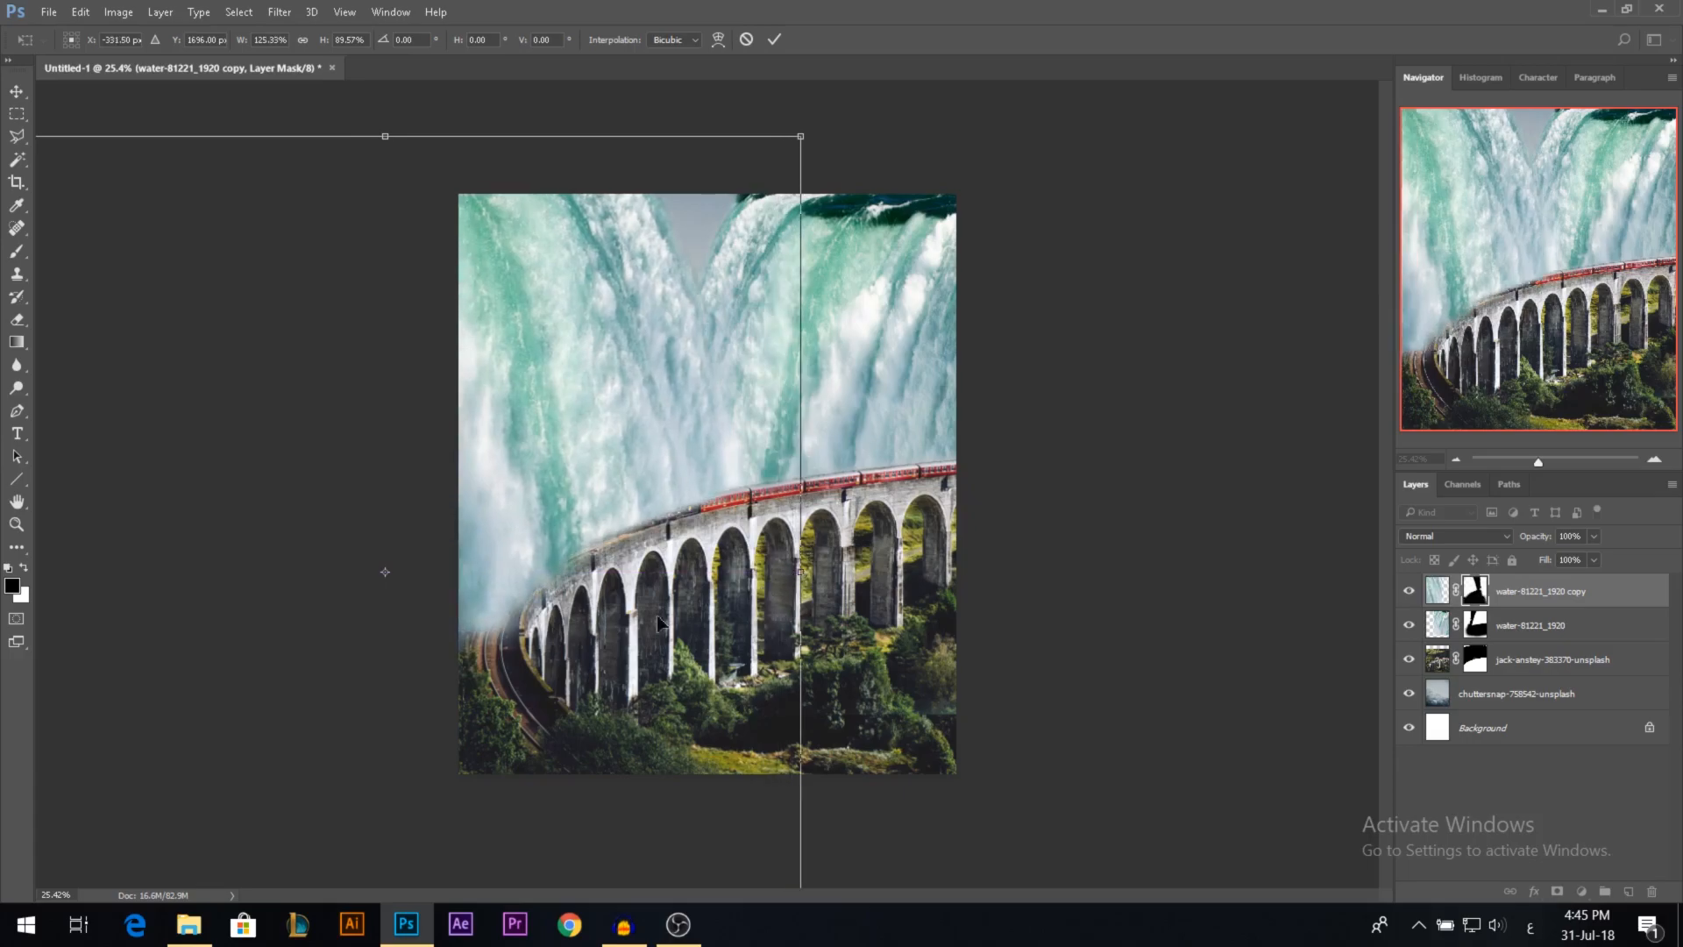
pyautogui.moveTo(977, 255); pyautogui.dragTo(1008, 320)
pyautogui.moveTo(537, 471); pyautogui.dragTo(524, 445)
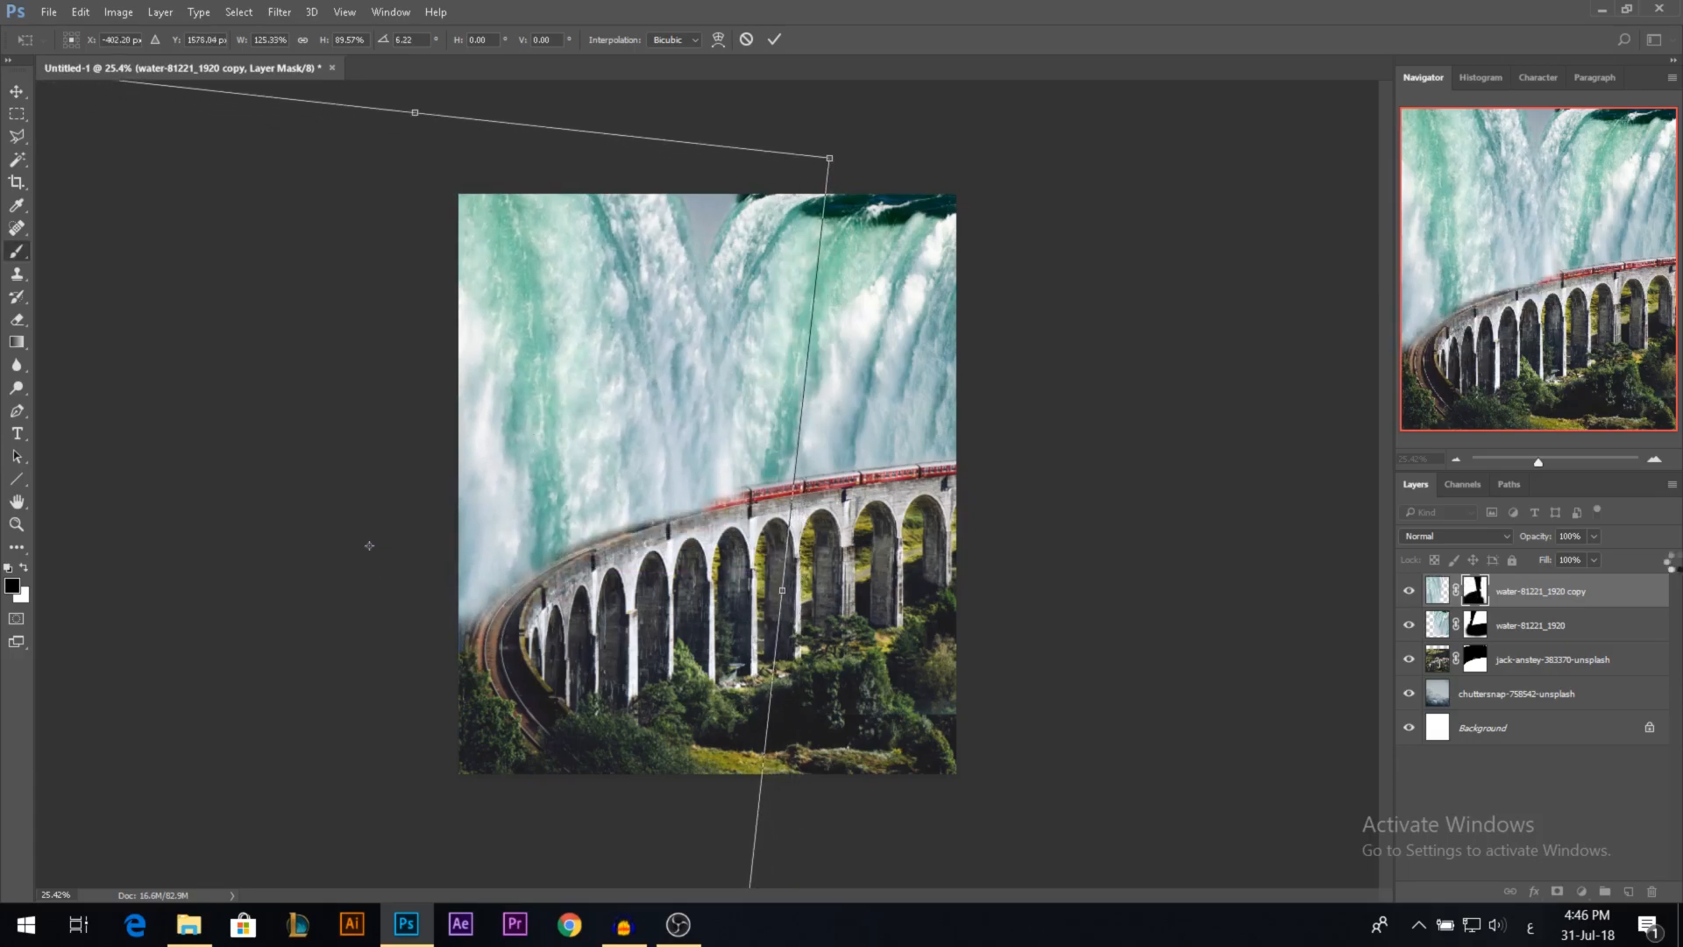
pyautogui.press('v')
pyautogui.moveTo(710, 439)
pyautogui.mouseDown()
pyautogui.moveTo(593, 443)
pyautogui.moveTo(591, 471)
pyautogui.mouseUp()
pyautogui.hotkey('ctrl', 'z')
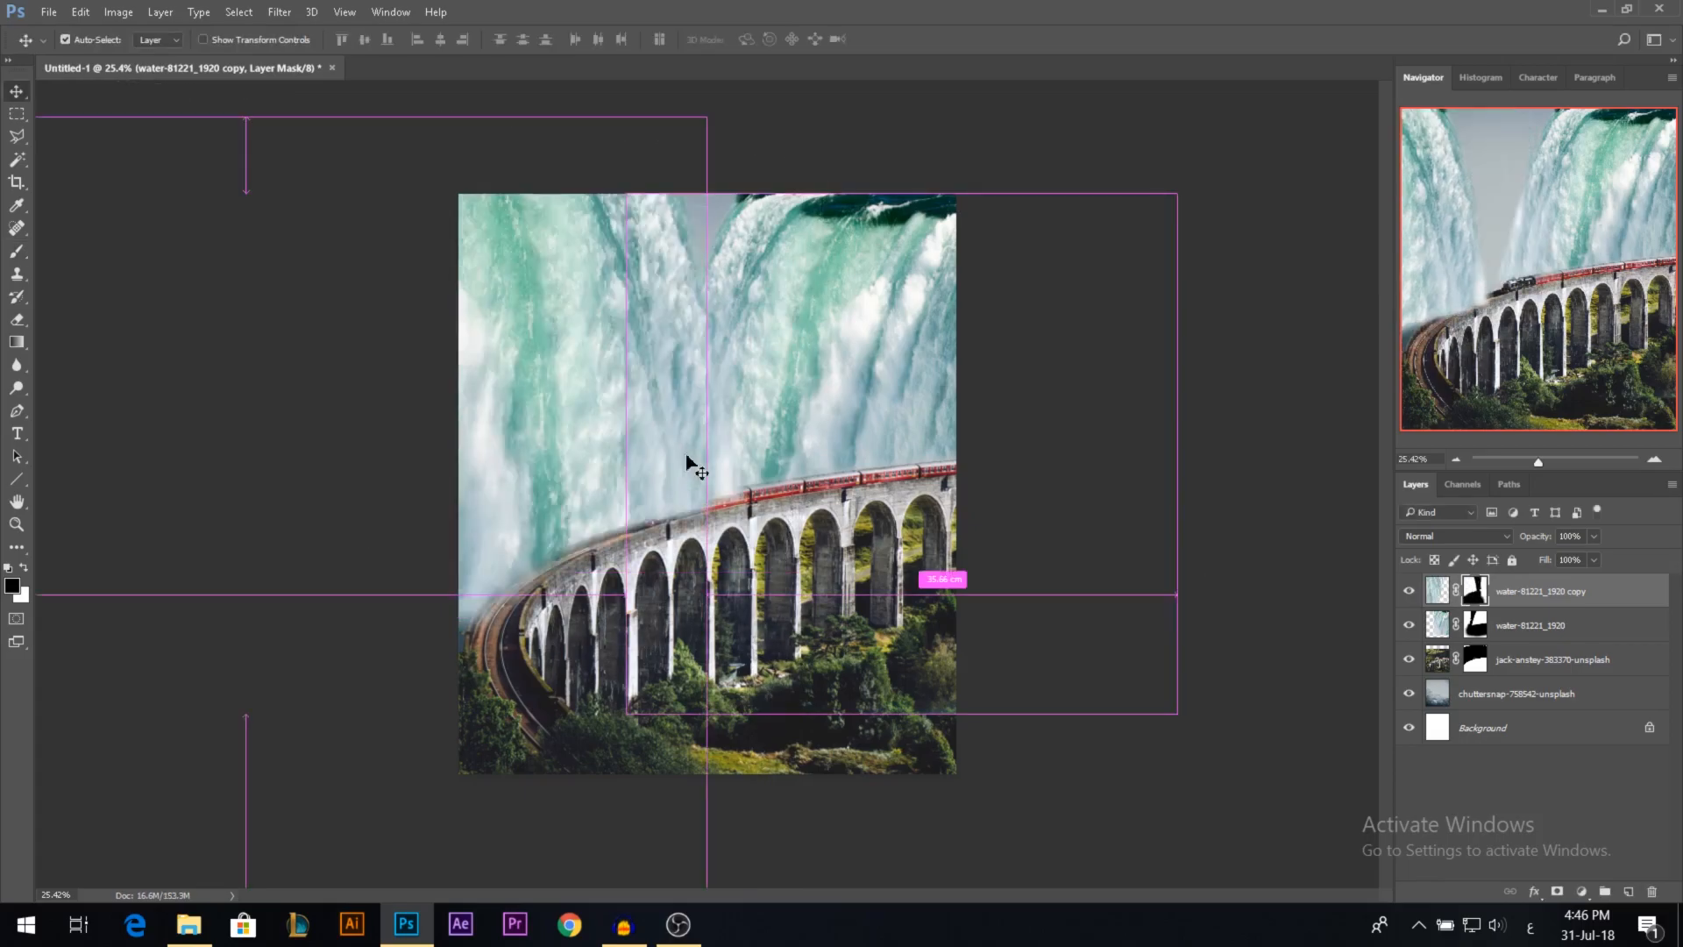
# Step: Scale the waterfall copy down and lower it so its crest shows at the left, falling behind the curved track
pyautogui.hotkey('ctrl', 't')
pyautogui.moveTo(828, 544); pyautogui.dragTo(690, 543)
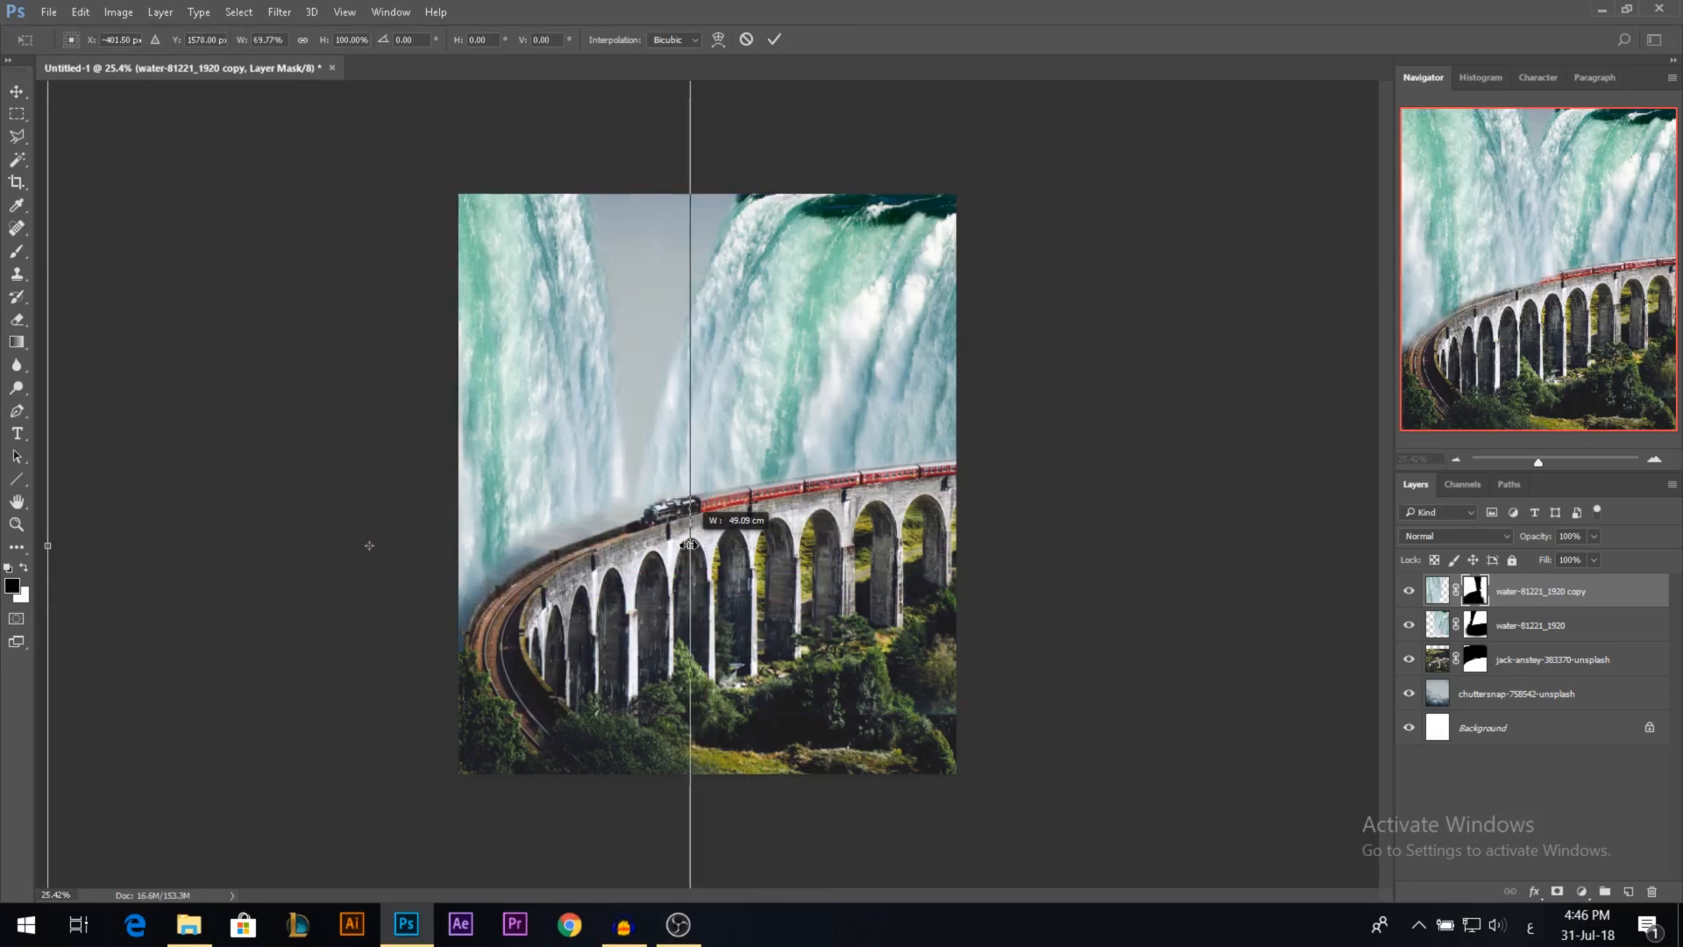
pyautogui.hotkey('ctrl', '0')
pyautogui.moveTo(693, 828); pyautogui.dragTo(643, 740)
pyautogui.moveTo(567, 553)
pyautogui.mouseDown()
pyautogui.moveTo(577, 605)
pyautogui.moveTo(578, 583)
pyautogui.moveTo(649, 583)
pyautogui.moveTo(577, 584)
pyautogui.mouseUp()
pyautogui.press('Return')
# Step: Paint on the waterfall copy's mask along the curved track and hide the stray dark edge beside its crest
pyautogui.hotkey('ctrl', '0')
pyautogui.press('b')
pyautogui.moveTo(501, 629)
pyautogui.mouseDown()
pyautogui.moveTo(456, 666)
pyautogui.moveTo(462, 633)
pyautogui.moveTo(417, 690)
pyautogui.moveTo(531, 583)
pyautogui.mouseUp()
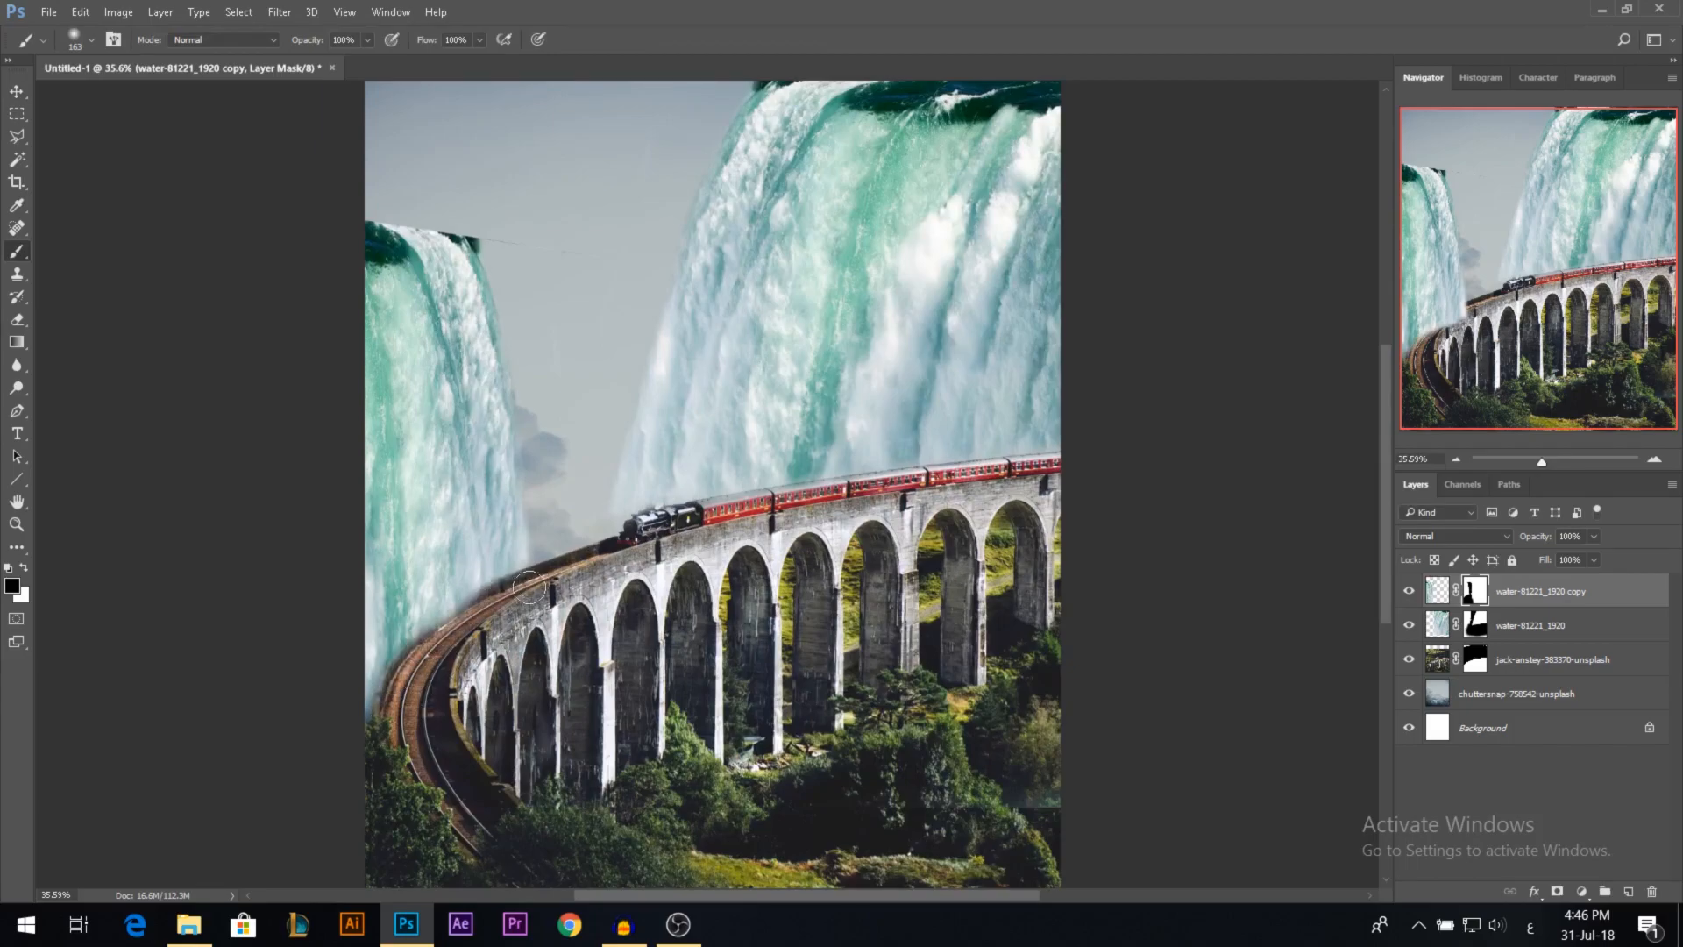
pyautogui.moveTo(466, 204)
pyautogui.mouseDown()
pyautogui.moveTo(518, 275)
pyautogui.moveTo(460, 220)
pyautogui.moveTo(399, 246)
pyautogui.mouseUp()
pyautogui.press('x')
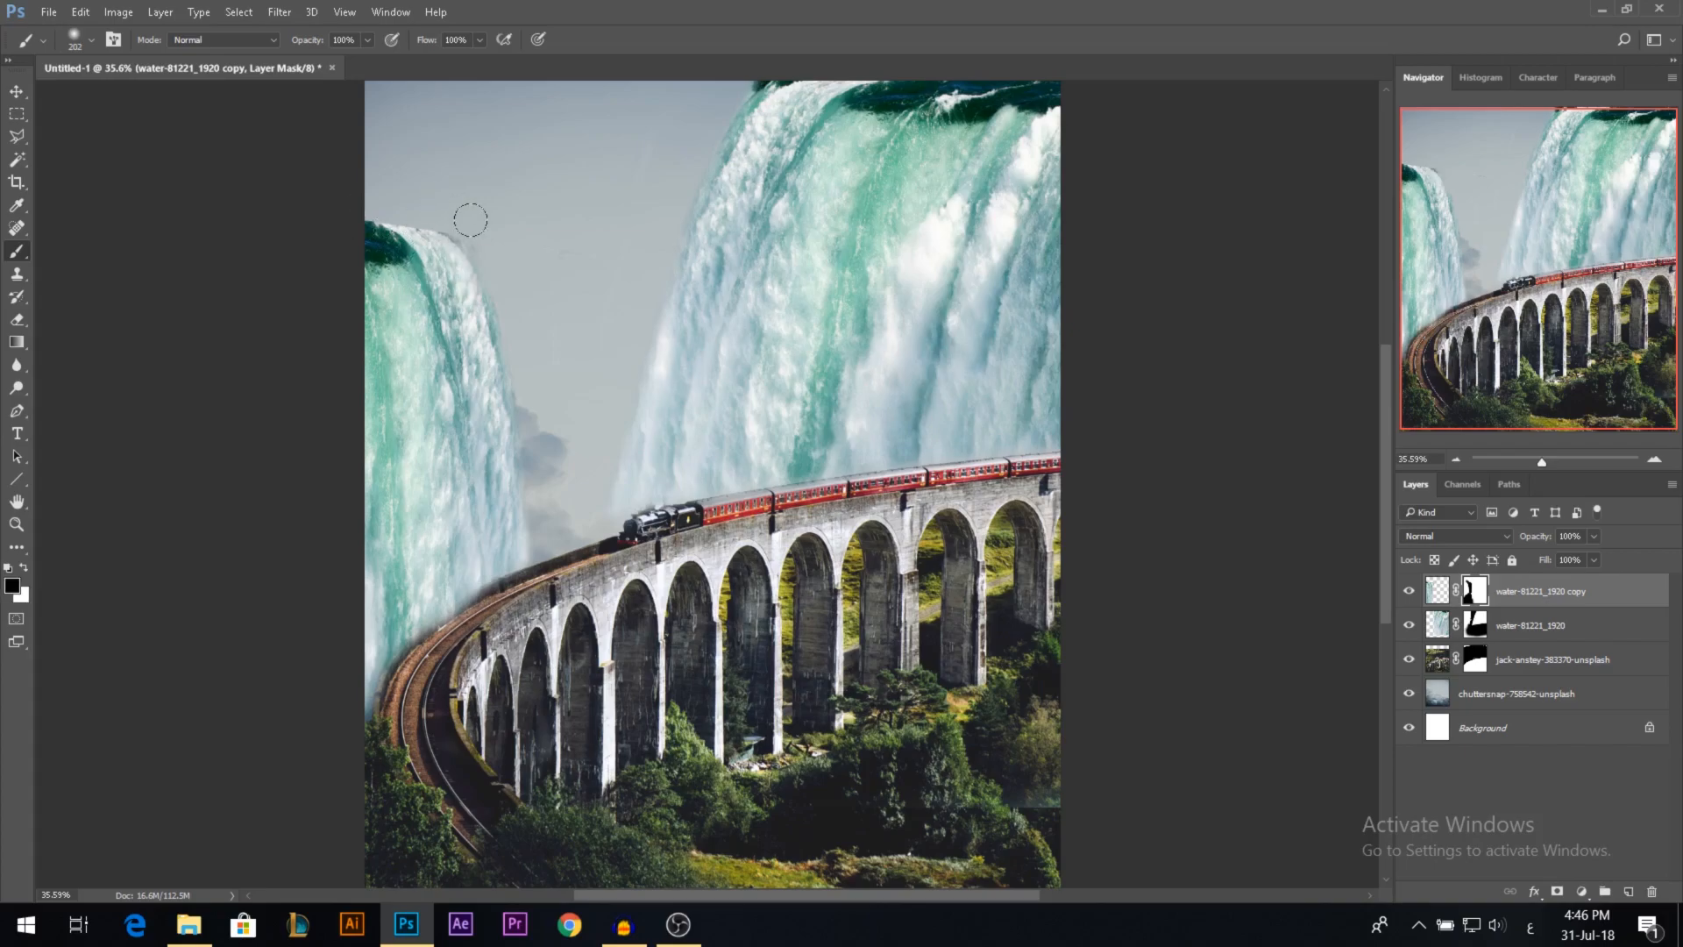
pyautogui.scroll(-4, 439, 261)
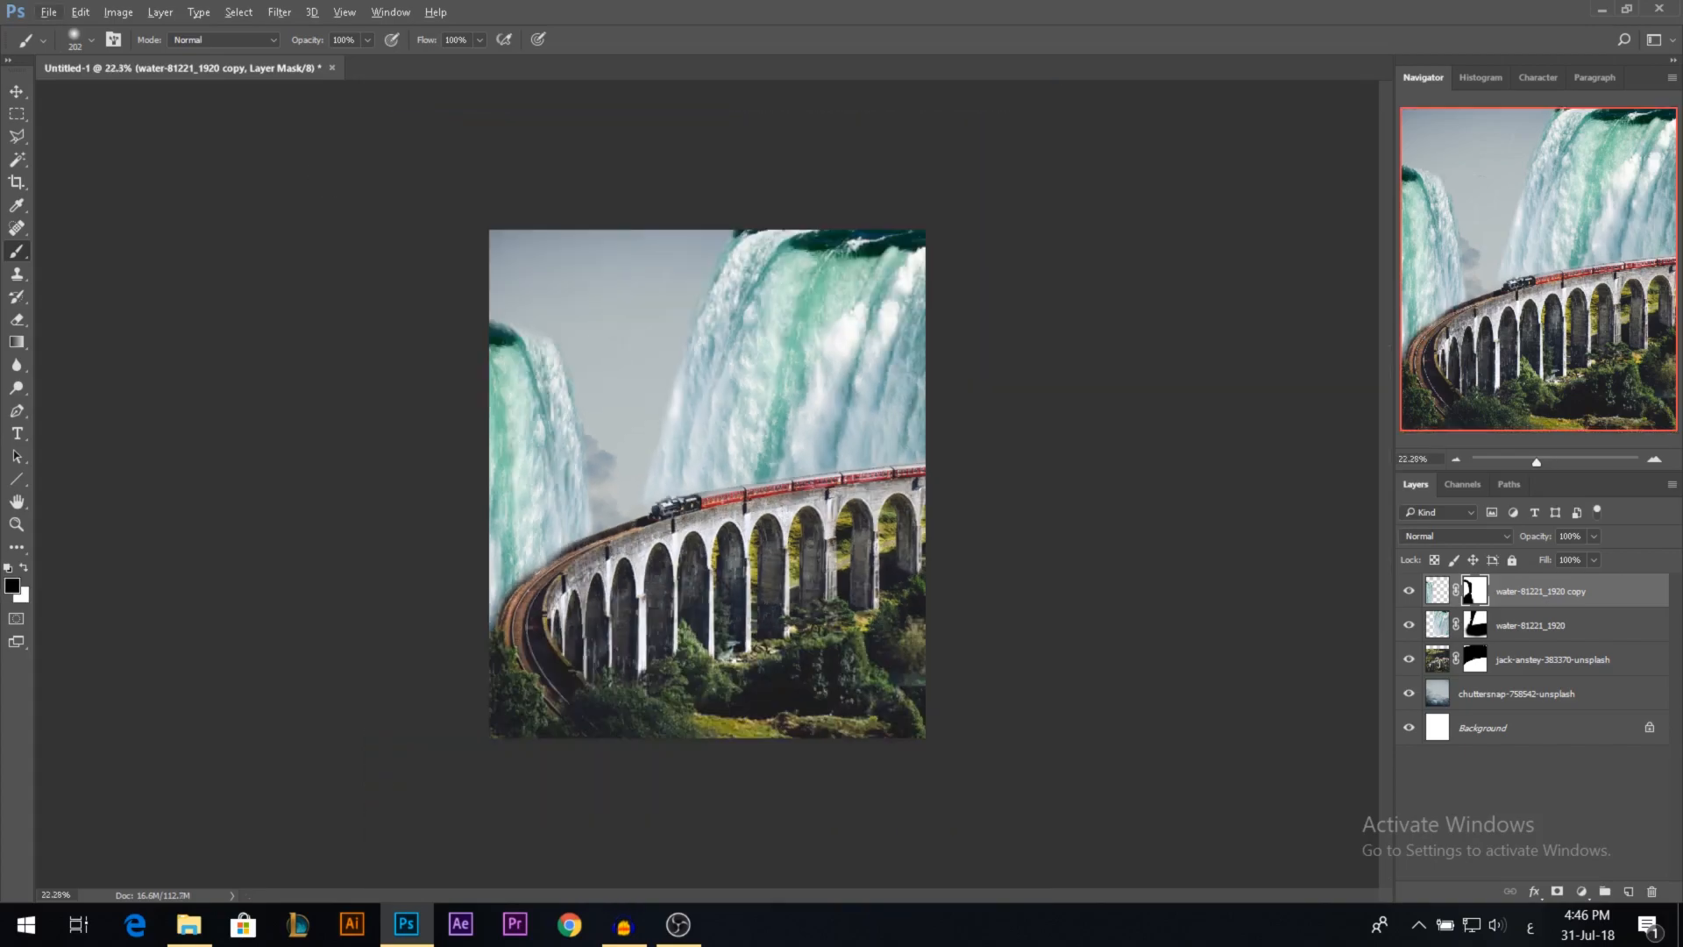
# Step: Place the waterfalls-1149994_1920 image over the left half of the composite and flip it horizontally
pyautogui.hotkey('alt', 'Tab')
pyautogui.moveTo(681, 213); pyautogui.dragTo(531, 557)
pyautogui.press('Return')
pyautogui.moveTo(743, 507); pyautogui.dragTo(673, 517)
pyautogui.hotkey('ctrl', 't')
pyautogui.rightClick(692, 591)
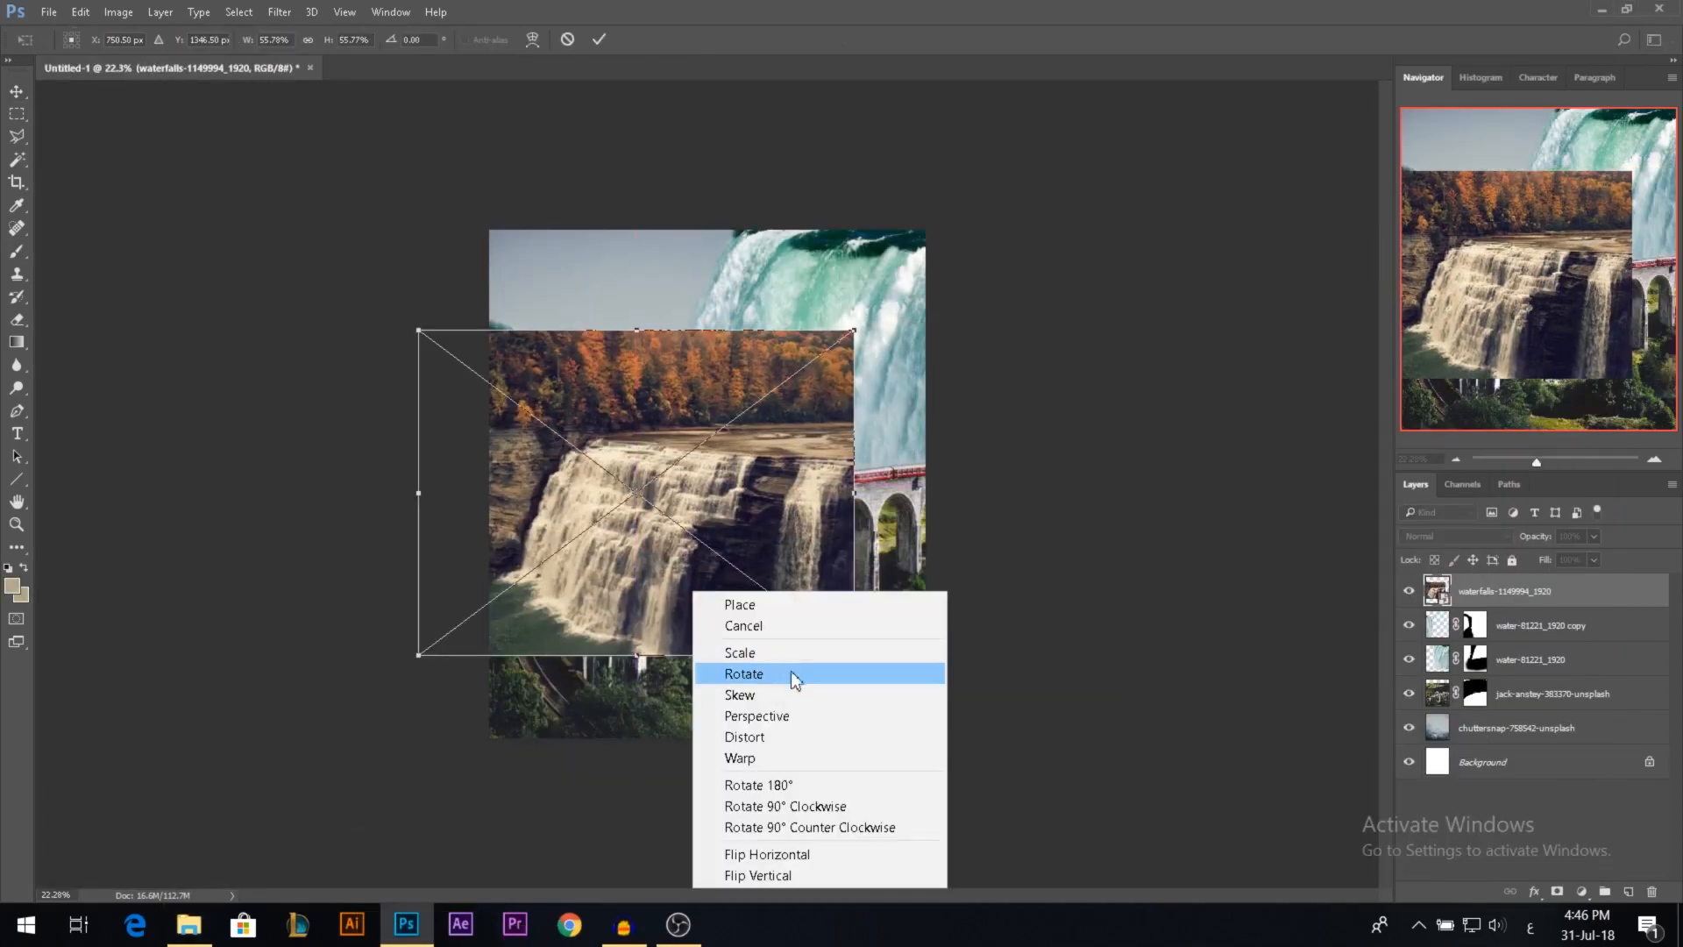
pyautogui.click(795, 854)
pyautogui.press('Return')
# Step: Add a layer mask to the rocky waterfall and paint black over the cliff and pool to the right of its falling water
pyautogui.press('e')
pyautogui.click(775, 538)
pyautogui.click(807, 368)
pyautogui.click(1557, 891)
pyautogui.press('d')
pyautogui.press('b')
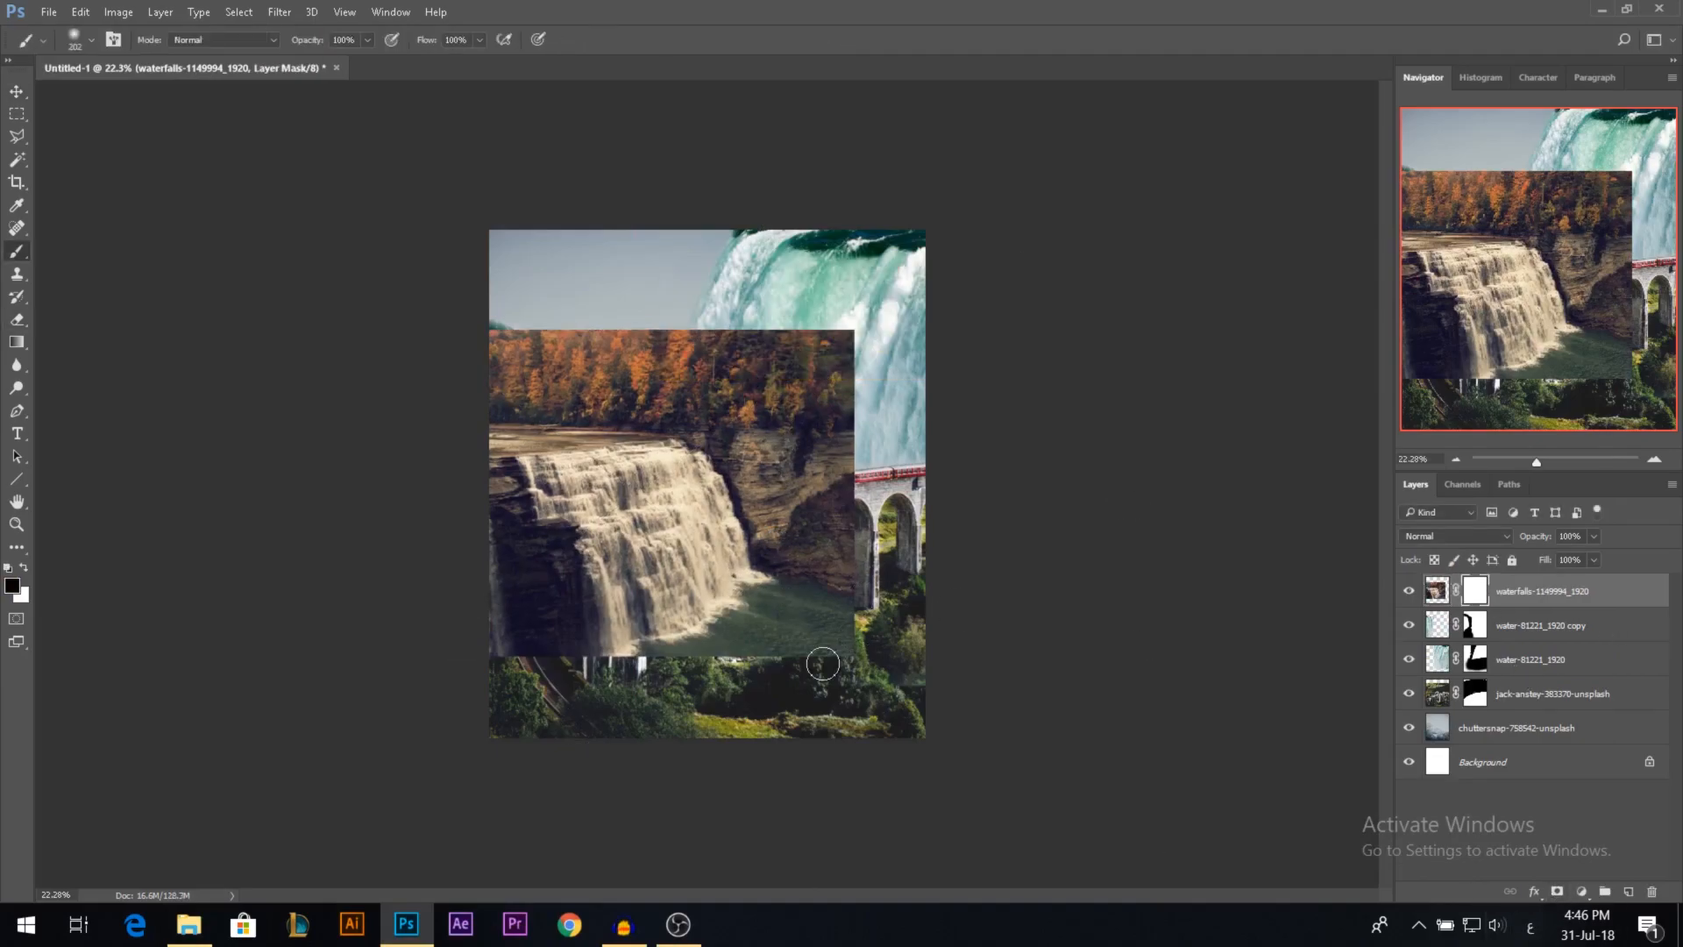
pyautogui.moveTo(706, 643)
pyautogui.mouseDown()
pyautogui.moveTo(773, 612)
pyautogui.moveTo(802, 523)
pyautogui.moveTo(815, 418)
pyautogui.moveTo(757, 465)
pyautogui.moveTo(764, 395)
pyautogui.moveTo(824, 274)
pyautogui.moveTo(905, 351)
pyautogui.moveTo(812, 290)
pyautogui.mouseUp()
pyautogui.scroll(4, 791, 429)
pyautogui.keyDown('alt'); pyautogui.rightClick(791, 429); pyautogui.keyUp('alt')
pyautogui.keyDown('alt'); pyautogui.rightClick(767, 353); pyautogui.keyUp('alt')
# Step: Mask out the autumn trees above the rocky waterfall's crest with black brush strokes
pyautogui.moveTo(717, 407)
pyautogui.mouseDown()
pyautogui.moveTo(606, 355)
pyautogui.moveTo(390, 346)
pyautogui.mouseUp()
pyautogui.keyDown('alt'); pyautogui.rightClick(570, 364); pyautogui.keyUp('alt')
pyautogui.keyDown('alt'); pyautogui.rightClick(675, 377); pyautogui.keyUp('alt')
pyautogui.moveTo(676, 401); pyautogui.dragTo(390, 370)
pyautogui.moveTo(512, 391); pyautogui.dragTo(388, 393)
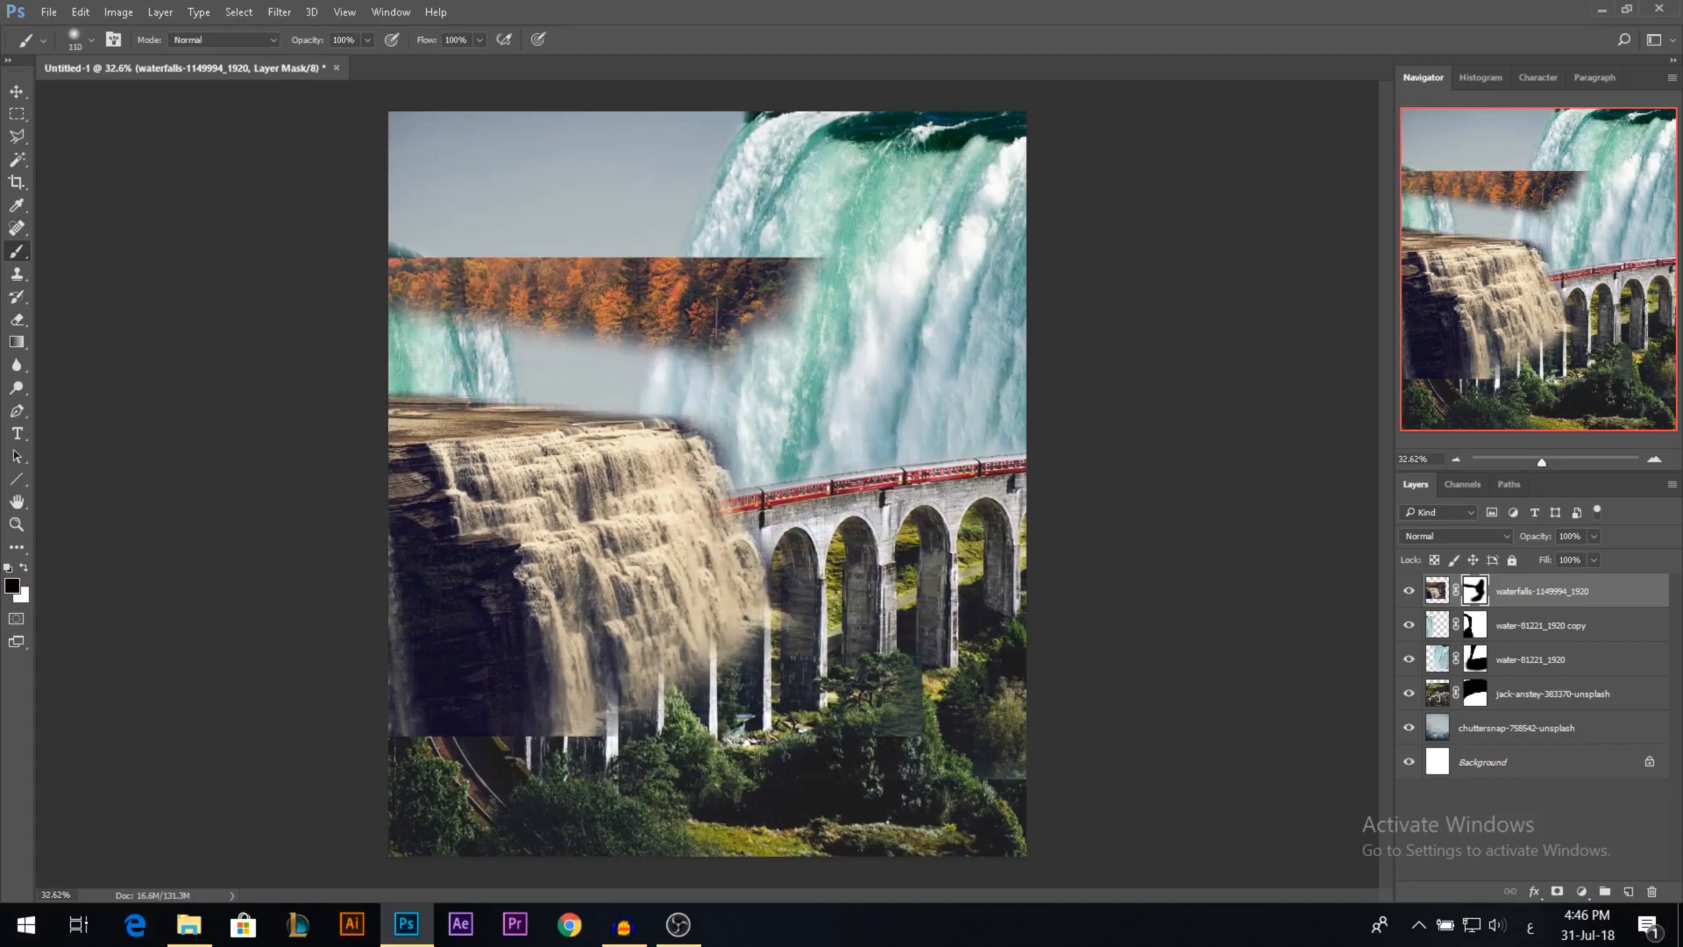
pyautogui.moveTo(761, 317)
pyautogui.mouseDown()
pyautogui.moveTo(404, 276)
pyautogui.moveTo(780, 279)
pyautogui.mouseUp()
# Step: Move the rocky waterfall up and left, then transform it to a narrower shape beside the curved track
pyautogui.press('v')
pyautogui.moveTo(659, 585); pyautogui.dragTo(631, 554)
pyautogui.hotkey('ctrl', 't')
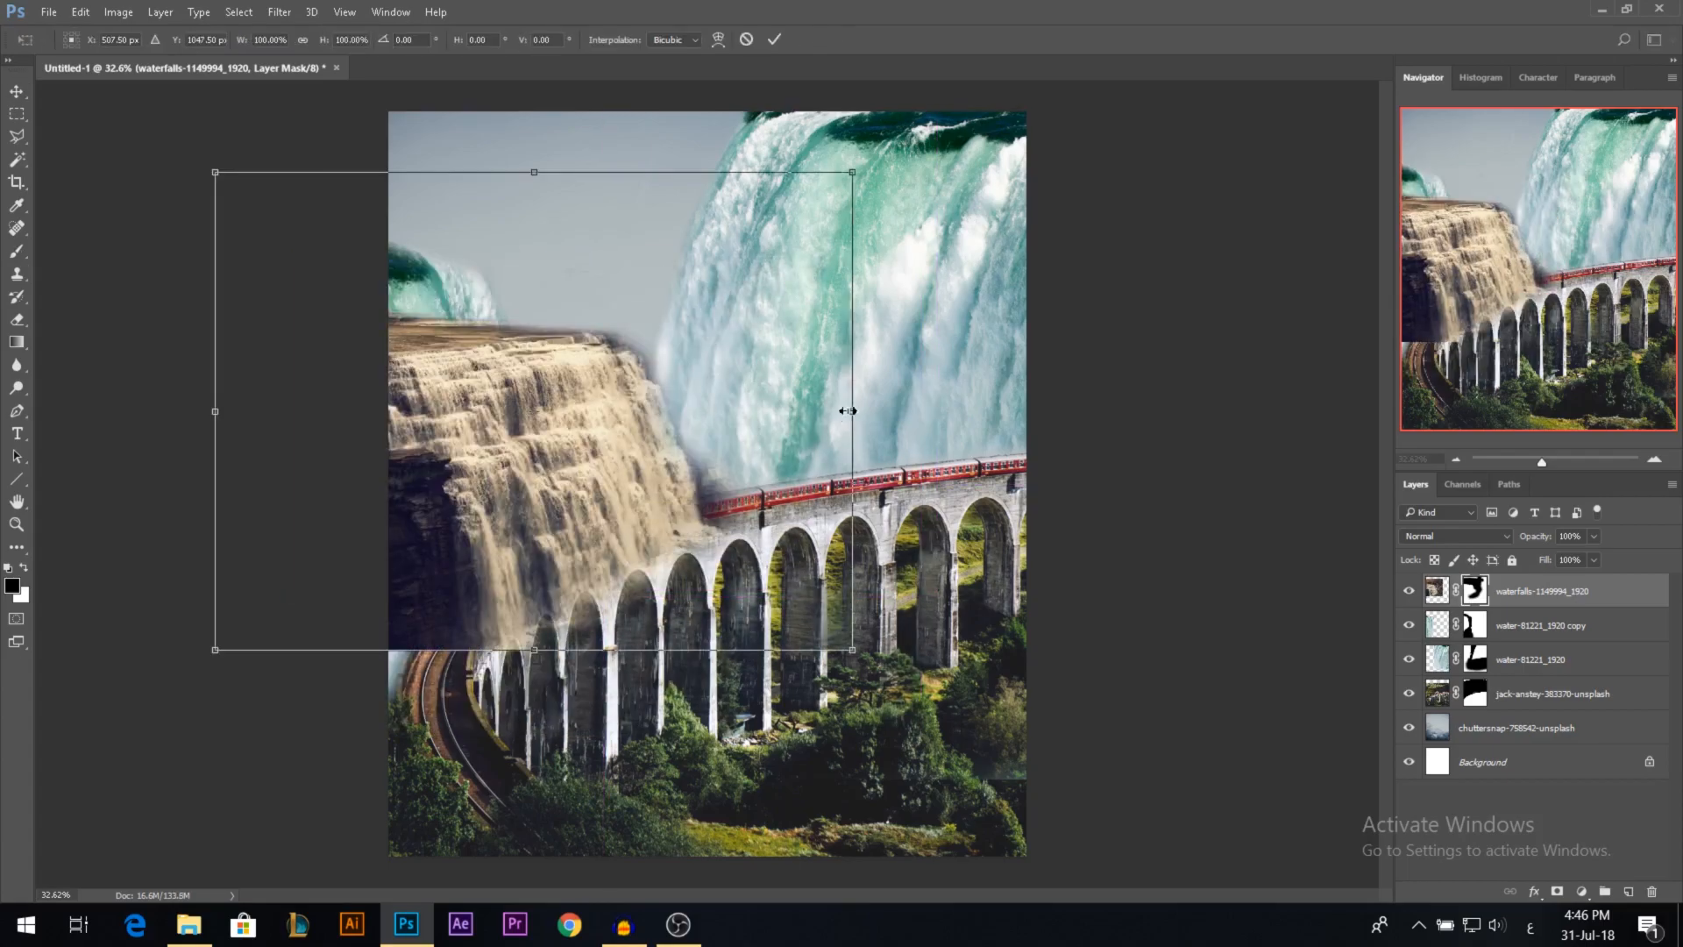
pyautogui.moveTo(848, 410); pyautogui.dragTo(713, 412)
pyautogui.moveTo(552, 365); pyautogui.dragTo(522, 409)
pyautogui.moveTo(496, 700); pyautogui.dragTo(491, 649)
pyautogui.press('Return')
# Step: Bring the turquoise waterfall copy in front of the rocky waterfall, then move and mask it to fall from the rocky crest
pyautogui.moveTo(1595, 645); pyautogui.dragTo(1560, 586)
pyautogui.moveTo(462, 424); pyautogui.dragTo(581, 480)
pyautogui.click(1476, 592)
pyautogui.press('b')
pyautogui.moveTo(484, 294)
pyautogui.mouseDown()
pyautogui.moveTo(519, 299)
pyautogui.moveTo(363, 265)
pyautogui.moveTo(395, 253)
pyautogui.mouseUp()
pyautogui.press('v')
pyautogui.moveTo(507, 452); pyautogui.dragTo(505, 434)
# Step: Refine the rocky waterfall's mask with black and white strokes along the upper edge of its crest
pyautogui.click(436, 324)
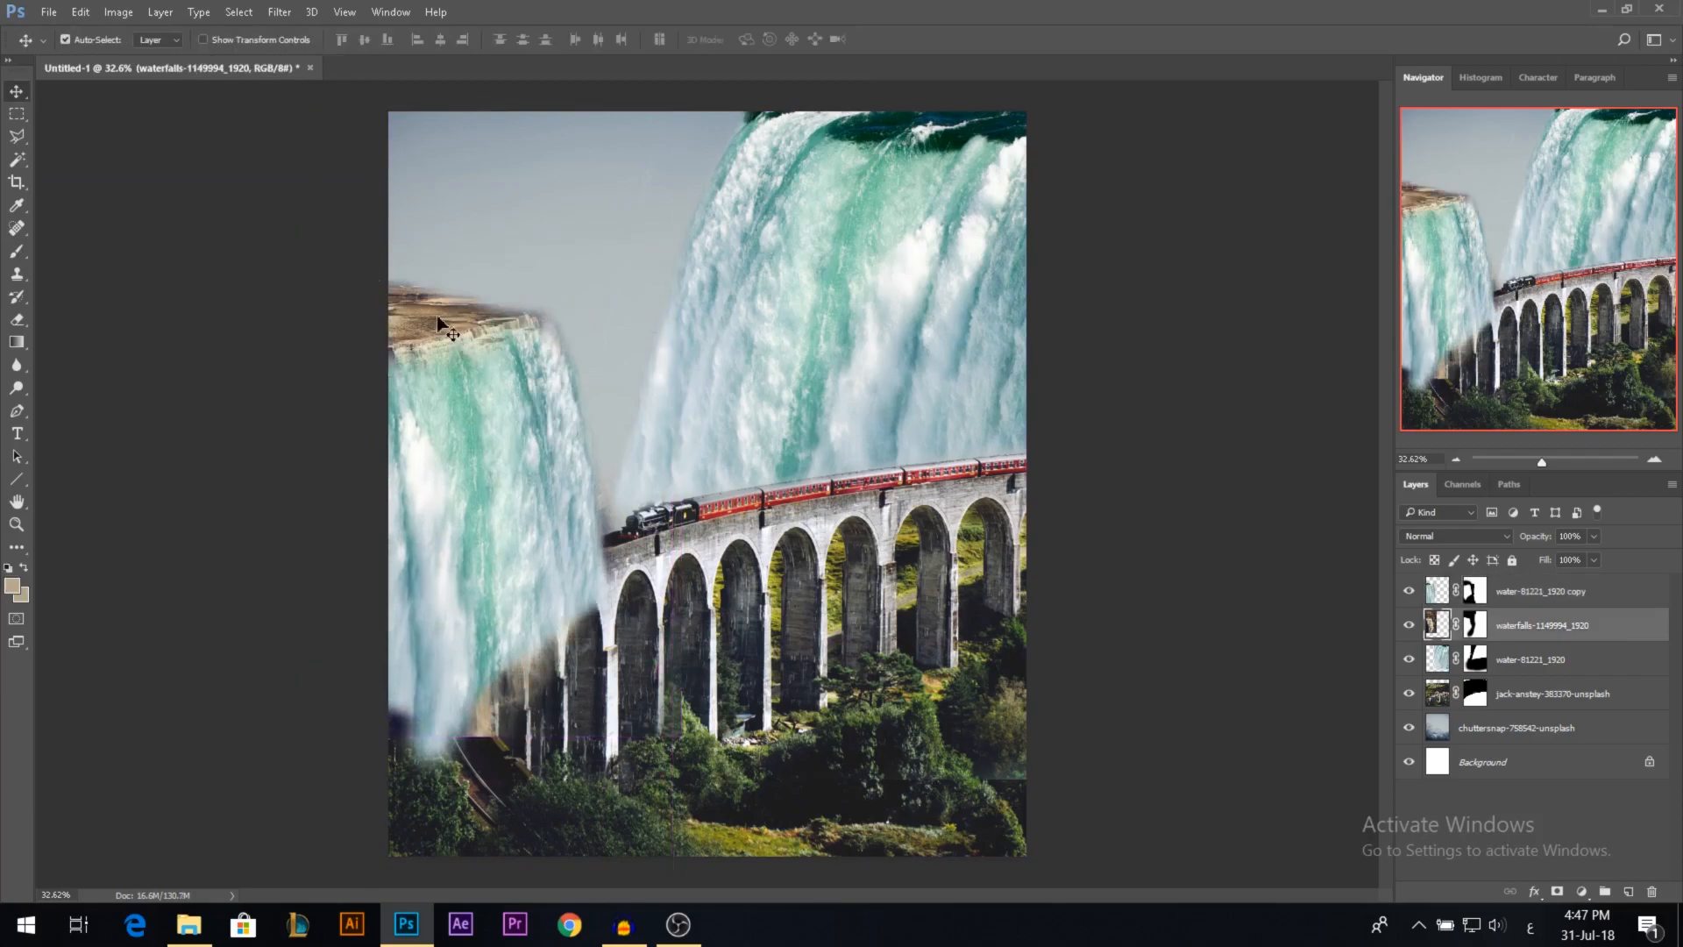
pyautogui.scroll(7, 426, 298)
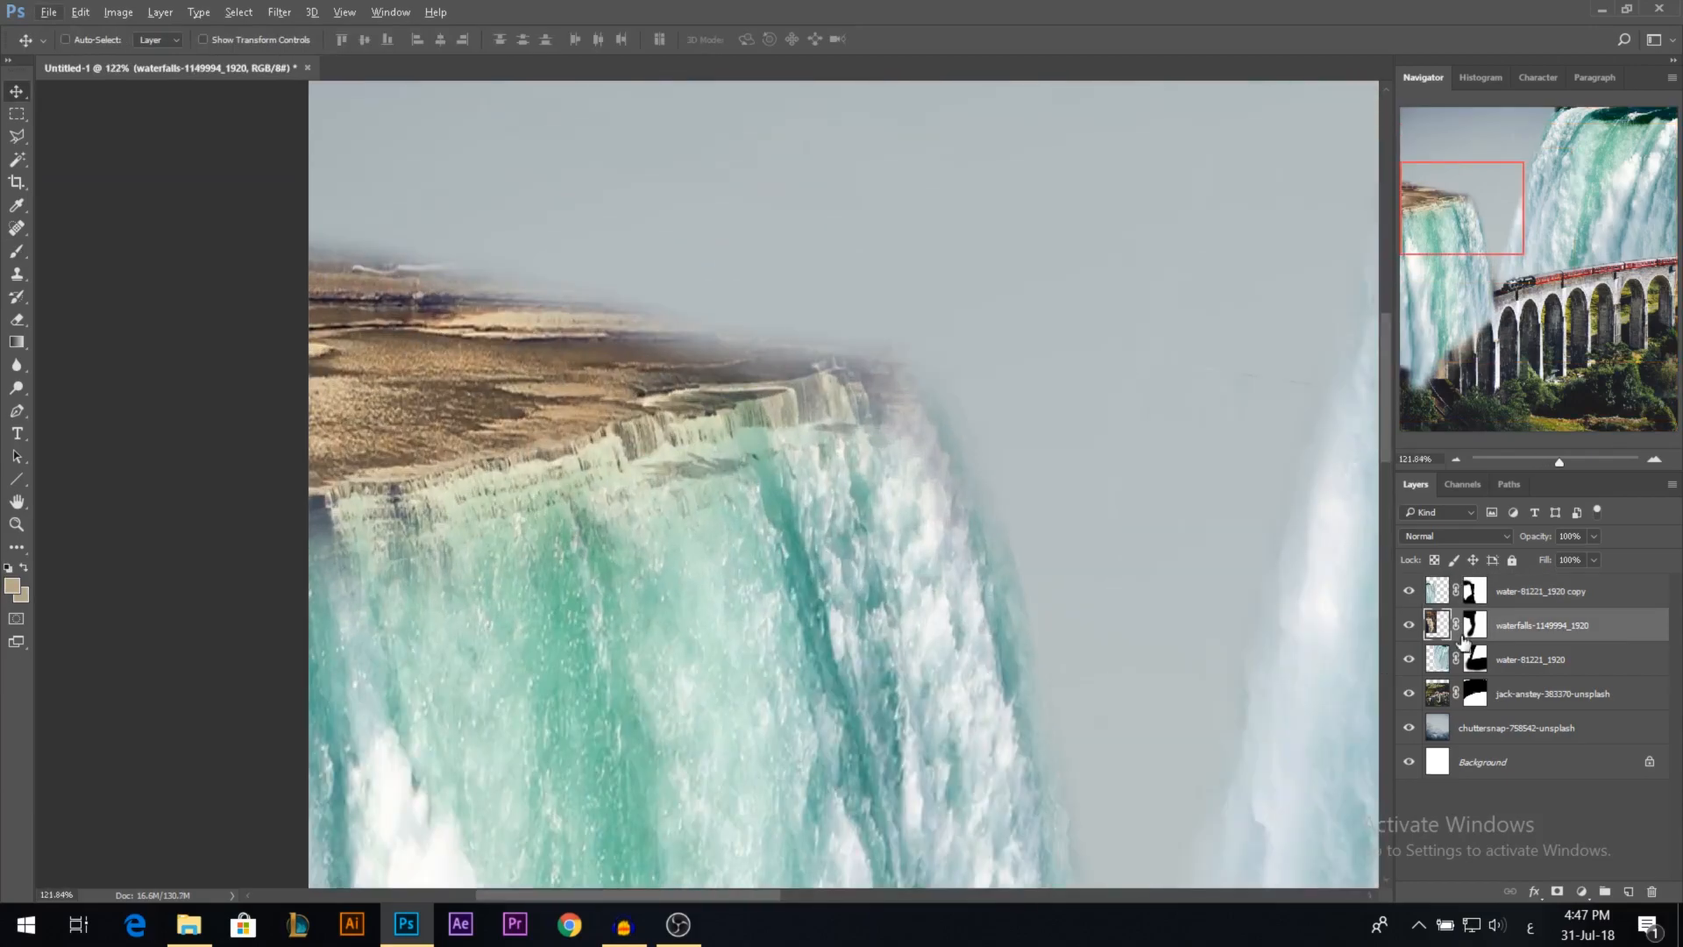
pyautogui.click(1474, 624)
pyautogui.press('b')
pyautogui.moveTo(656, 283); pyautogui.dragTo(624, 706)
pyautogui.moveTo(730, 293)
pyautogui.mouseDown()
pyautogui.moveTo(696, 296)
pyautogui.moveTo(695, 327)
pyautogui.moveTo(491, 285)
pyautogui.moveTo(884, 368)
pyautogui.mouseUp()
pyautogui.press('x')
pyautogui.click(805, 397)
pyautogui.moveTo(967, 315); pyautogui.dragTo(938, 316)
pyautogui.press('x')
# Step: Trim the right end of the rocky crest on its mask with a harder, smaller brush
pyautogui.moveTo(933, 415)
pyautogui.mouseDown()
pyautogui.moveTo(951, 207)
pyautogui.moveTo(927, 56)
pyautogui.mouseUp()
pyautogui.hotkey('ctrl', 'z')
pyautogui.moveTo(997, 392); pyautogui.dragTo(942, 391)
pyautogui.moveTo(970, 326)
pyautogui.mouseDown()
pyautogui.moveTo(947, 419)
pyautogui.moveTo(889, 318)
pyautogui.mouseUp()
pyautogui.moveTo(886, 285); pyautogui.dragTo(844, 288)
pyautogui.moveTo(795, 234); pyautogui.dragTo(762, 515)
pyautogui.moveTo(773, 297); pyautogui.dragTo(790, 304)
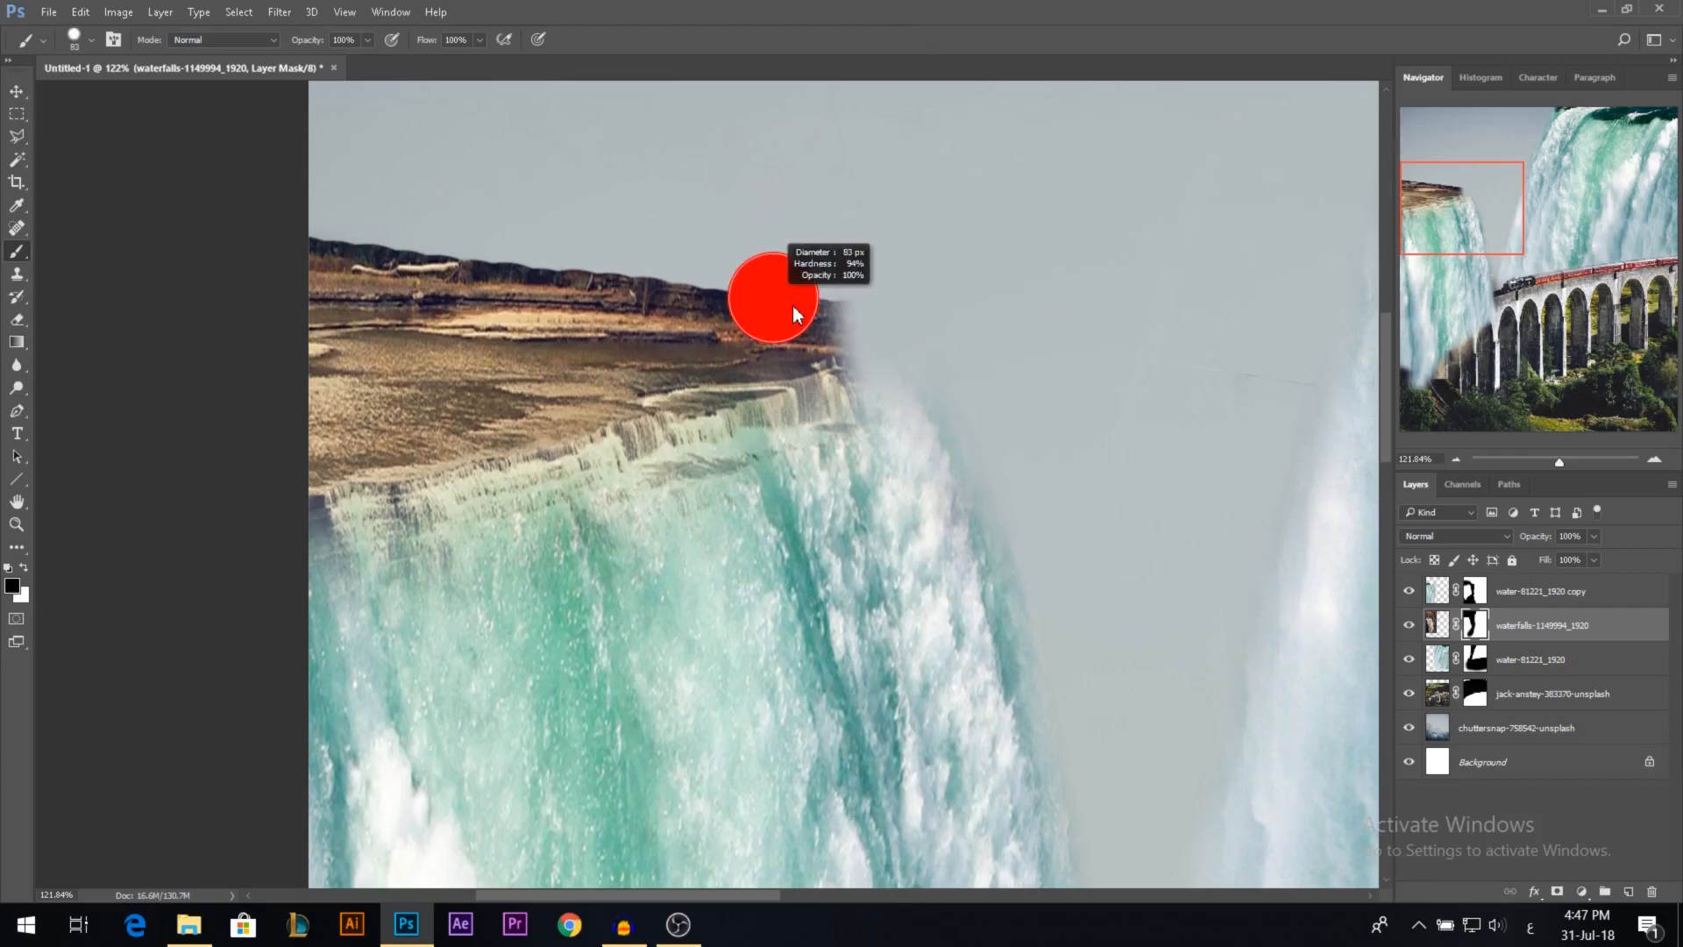
pyautogui.moveTo(850, 247)
pyautogui.mouseDown()
pyautogui.moveTo(813, 265)
pyautogui.moveTo(836, 323)
pyautogui.mouseUp()
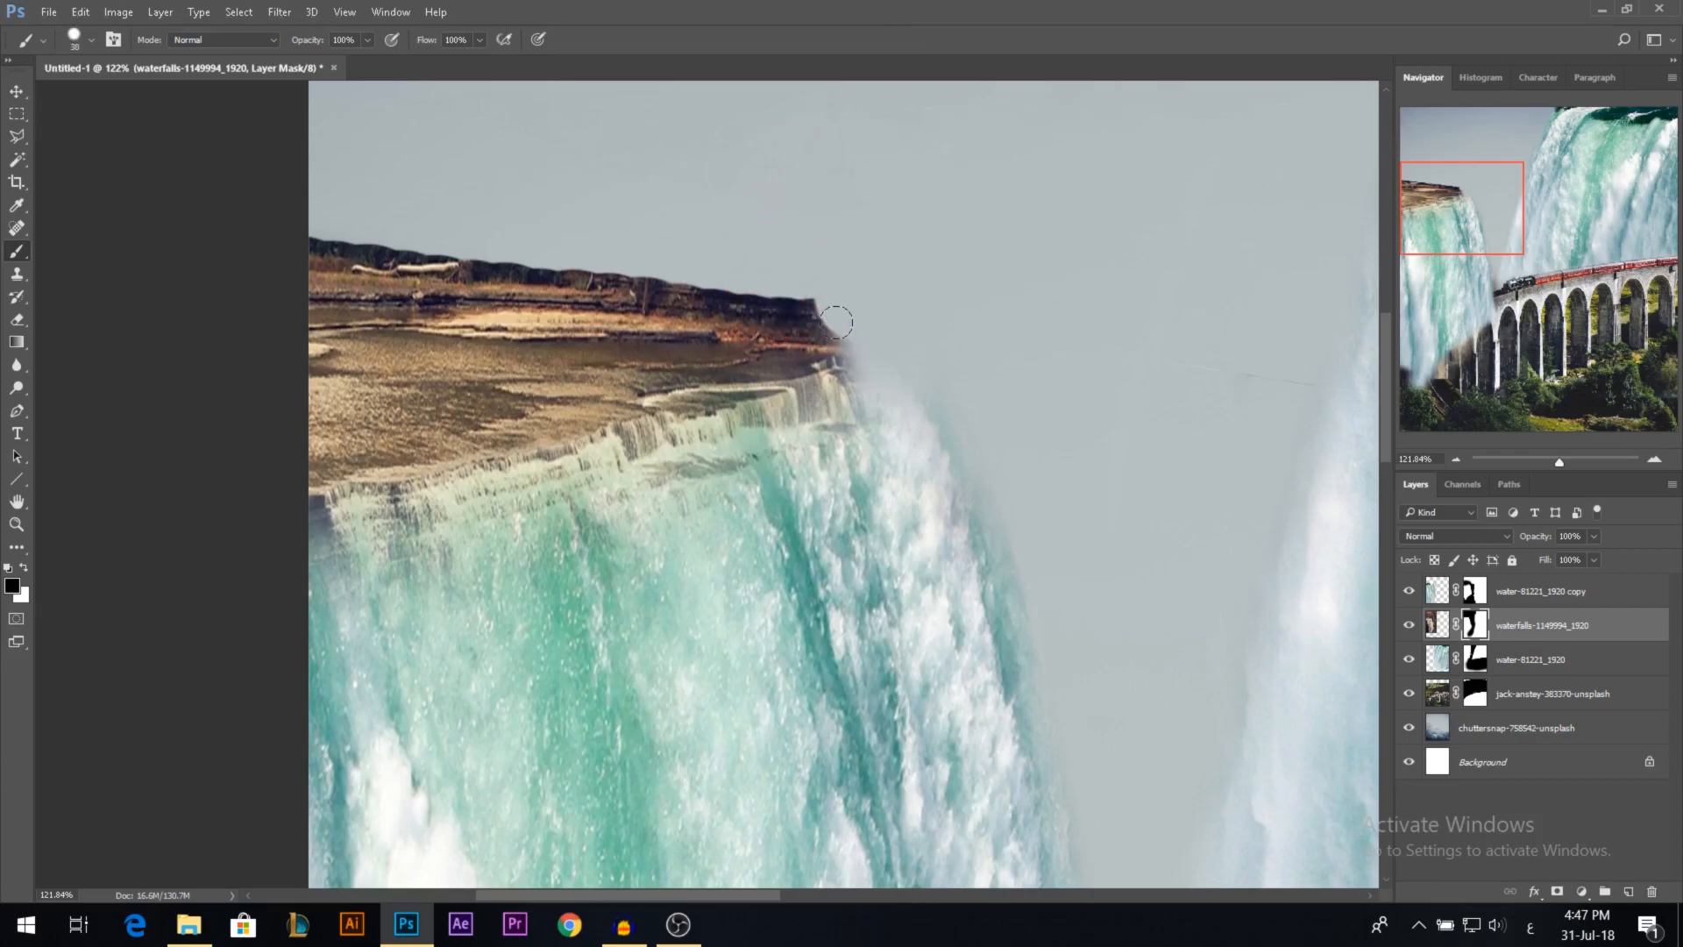
# Step: Mask out the dark far bank above the rocky plateau, enlarging the brush to clear the remaining strip
pyautogui.moveTo(735, 314); pyautogui.dragTo(303, 307)
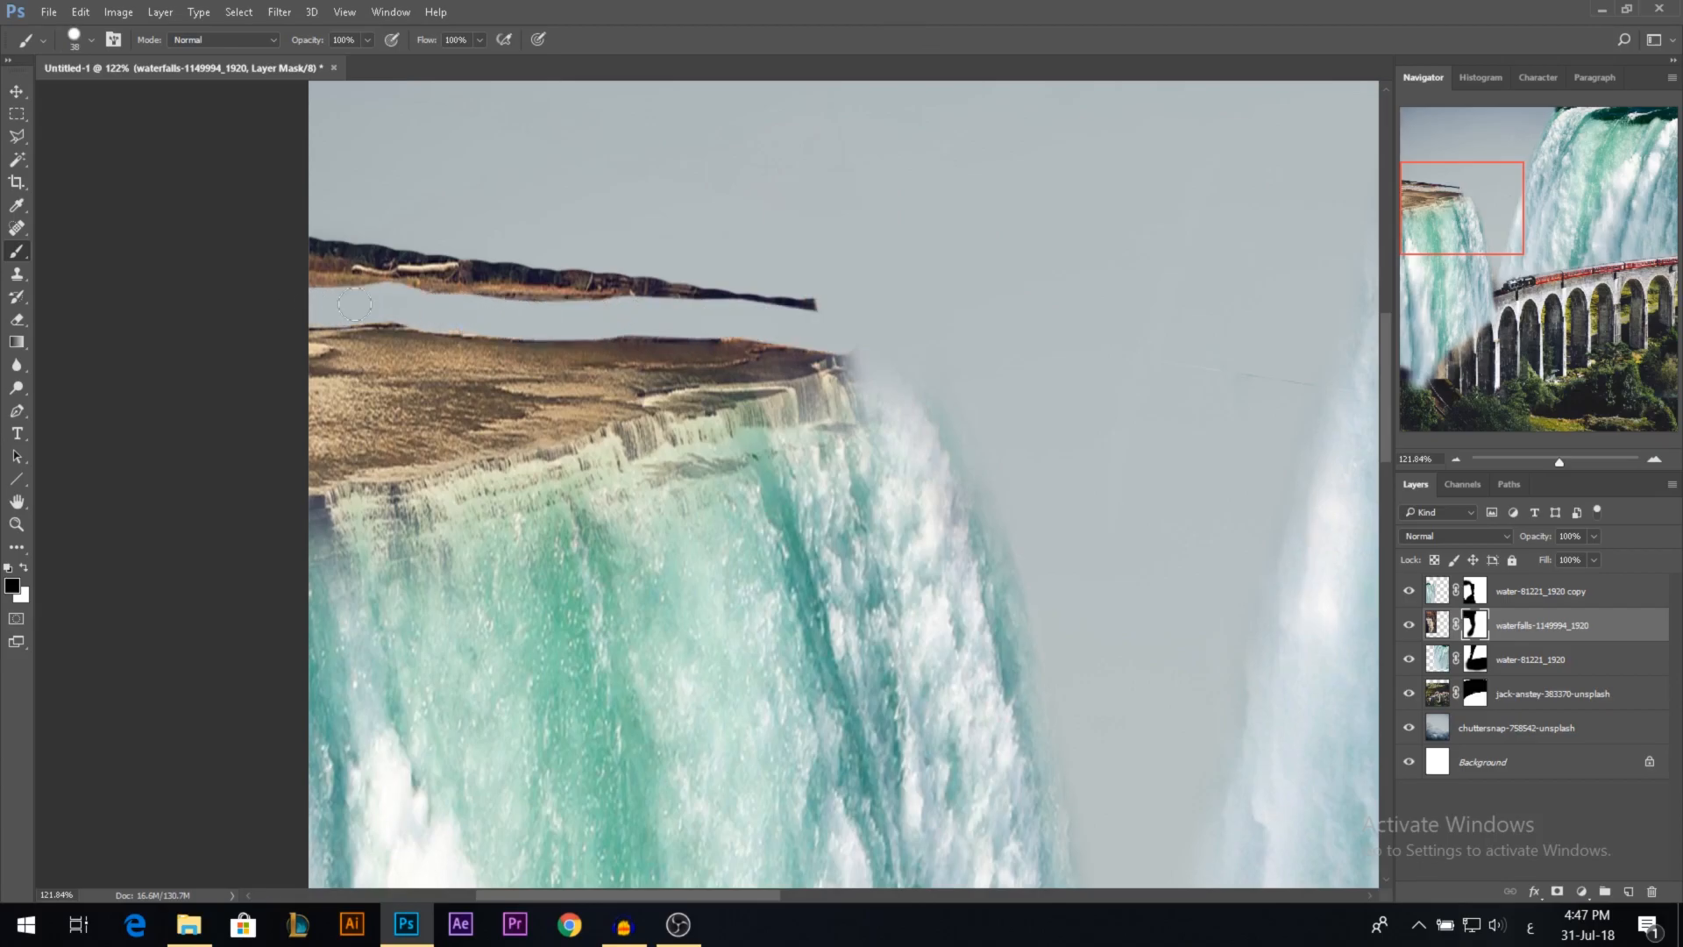
pyautogui.press(']')
pyautogui.press(']')
pyautogui.press(']')
pyautogui.press(']')
pyautogui.press(']')
pyautogui.press(']')
pyautogui.press(']')
pyautogui.moveTo(864, 234)
pyautogui.mouseDown()
pyautogui.moveTo(440, 233)
pyautogui.moveTo(288, 215)
pyautogui.mouseUp()
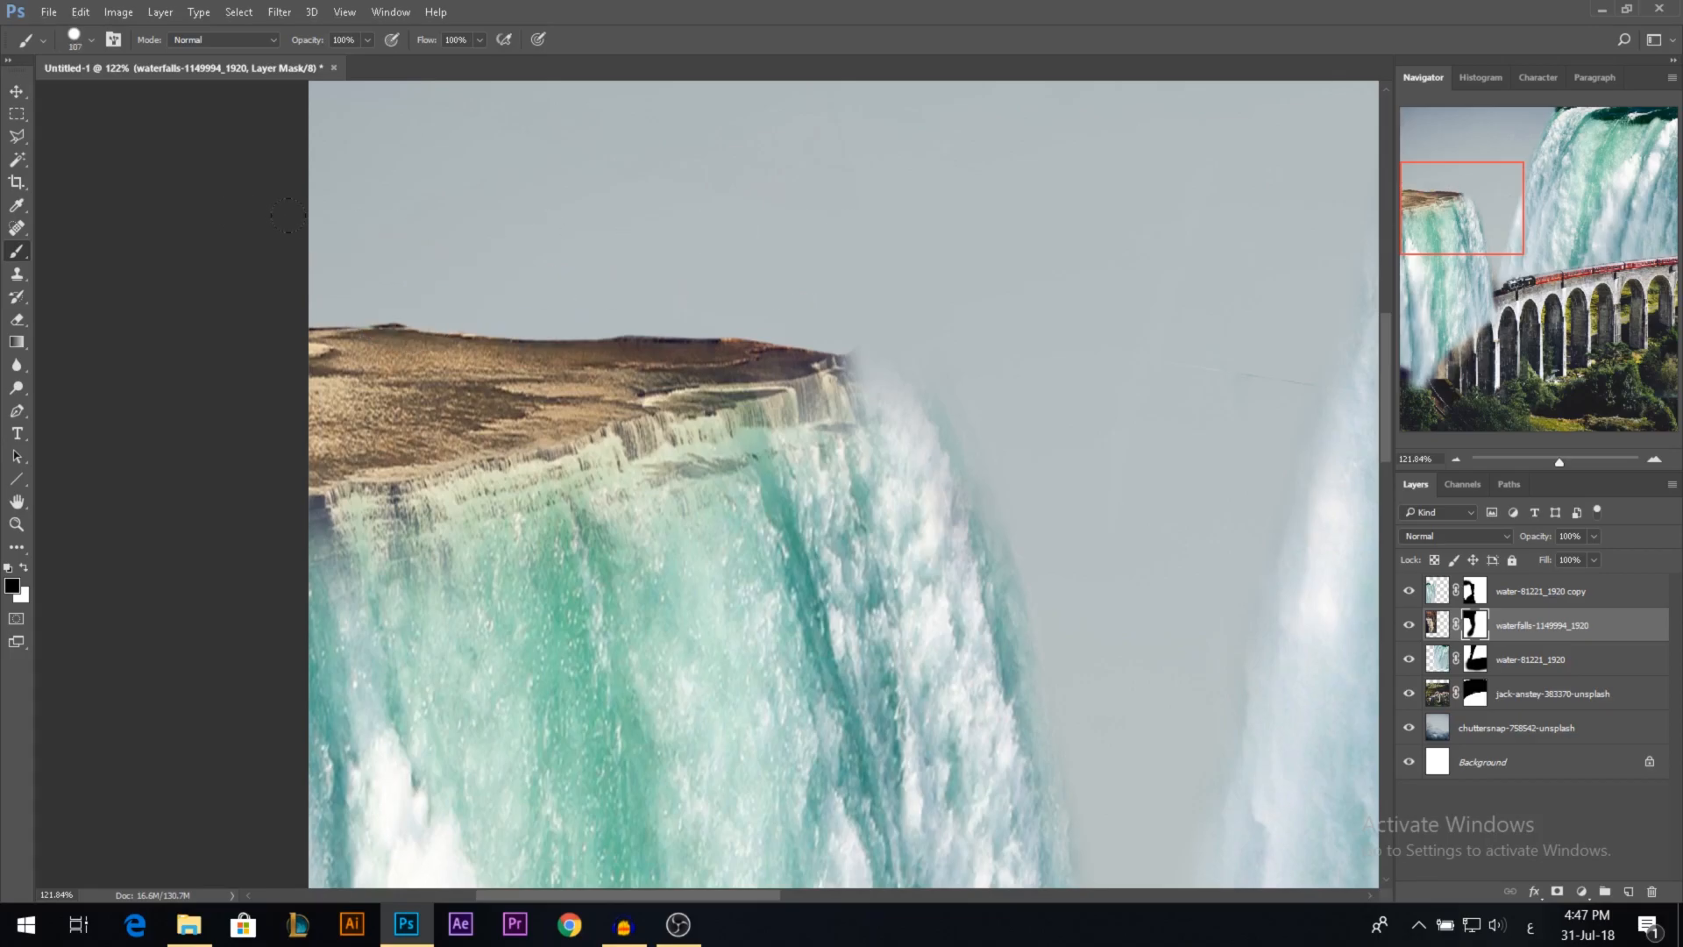
pyautogui.moveTo(584, 249); pyautogui.dragTo(743, 248)
# Step: Move the turquoise waterfall copy and the rocky waterfall layers together below the viaduct layer
pyautogui.press('v')
pyautogui.scroll(-8, 681, 243)
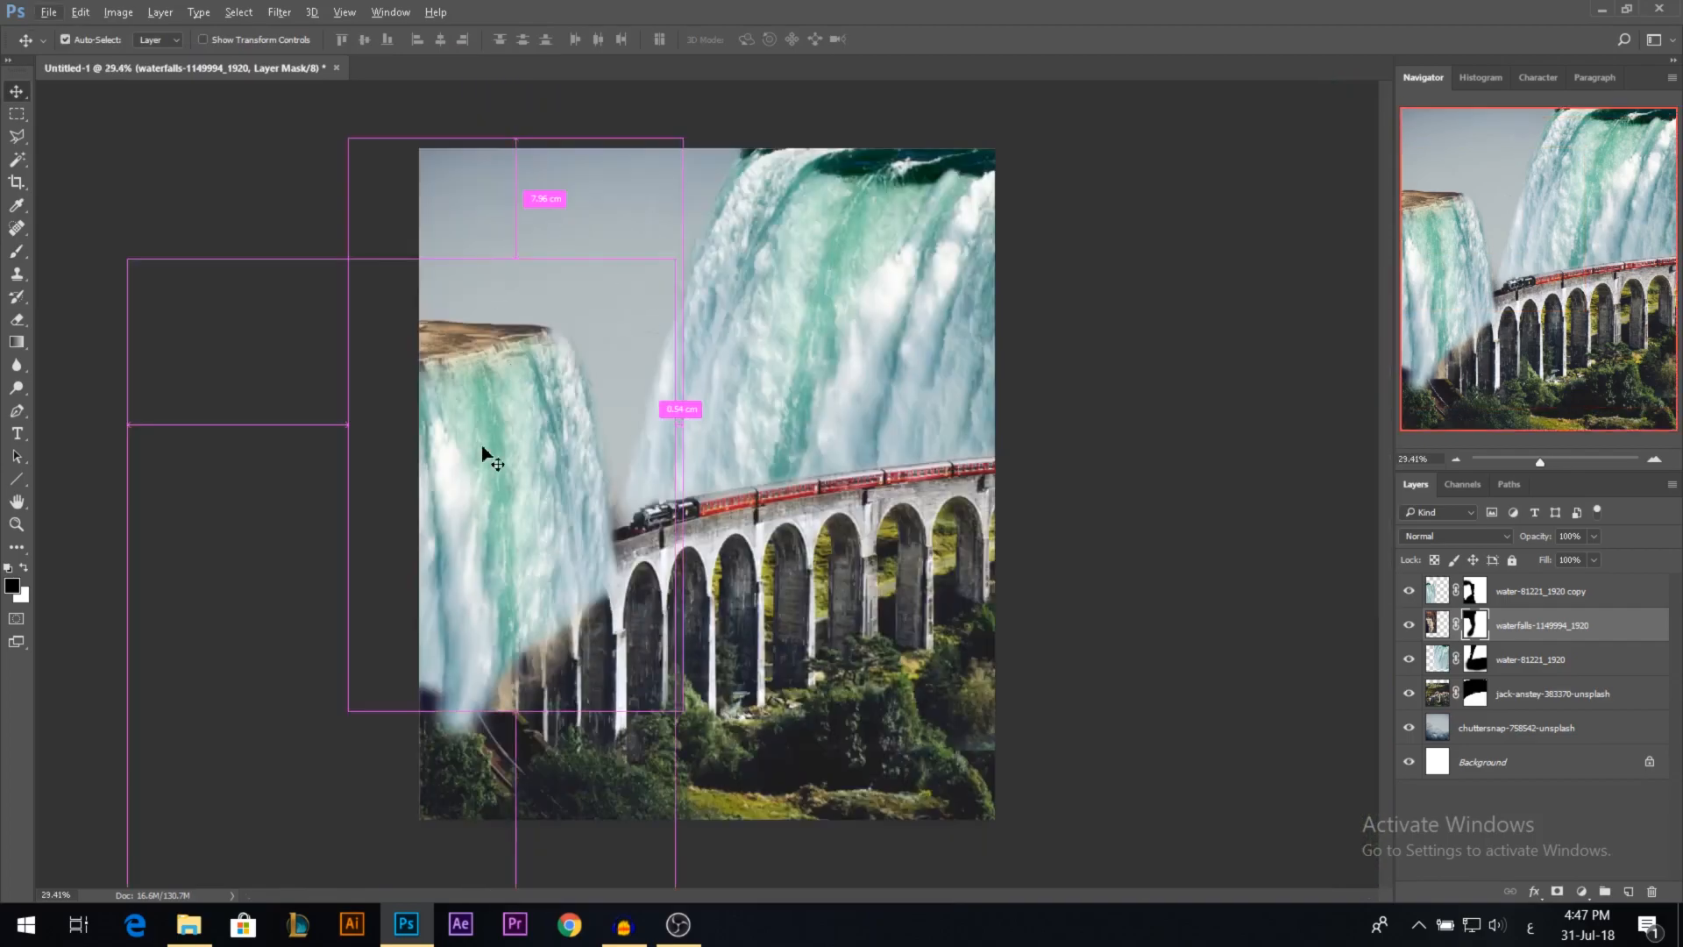
pyautogui.click(488, 455)
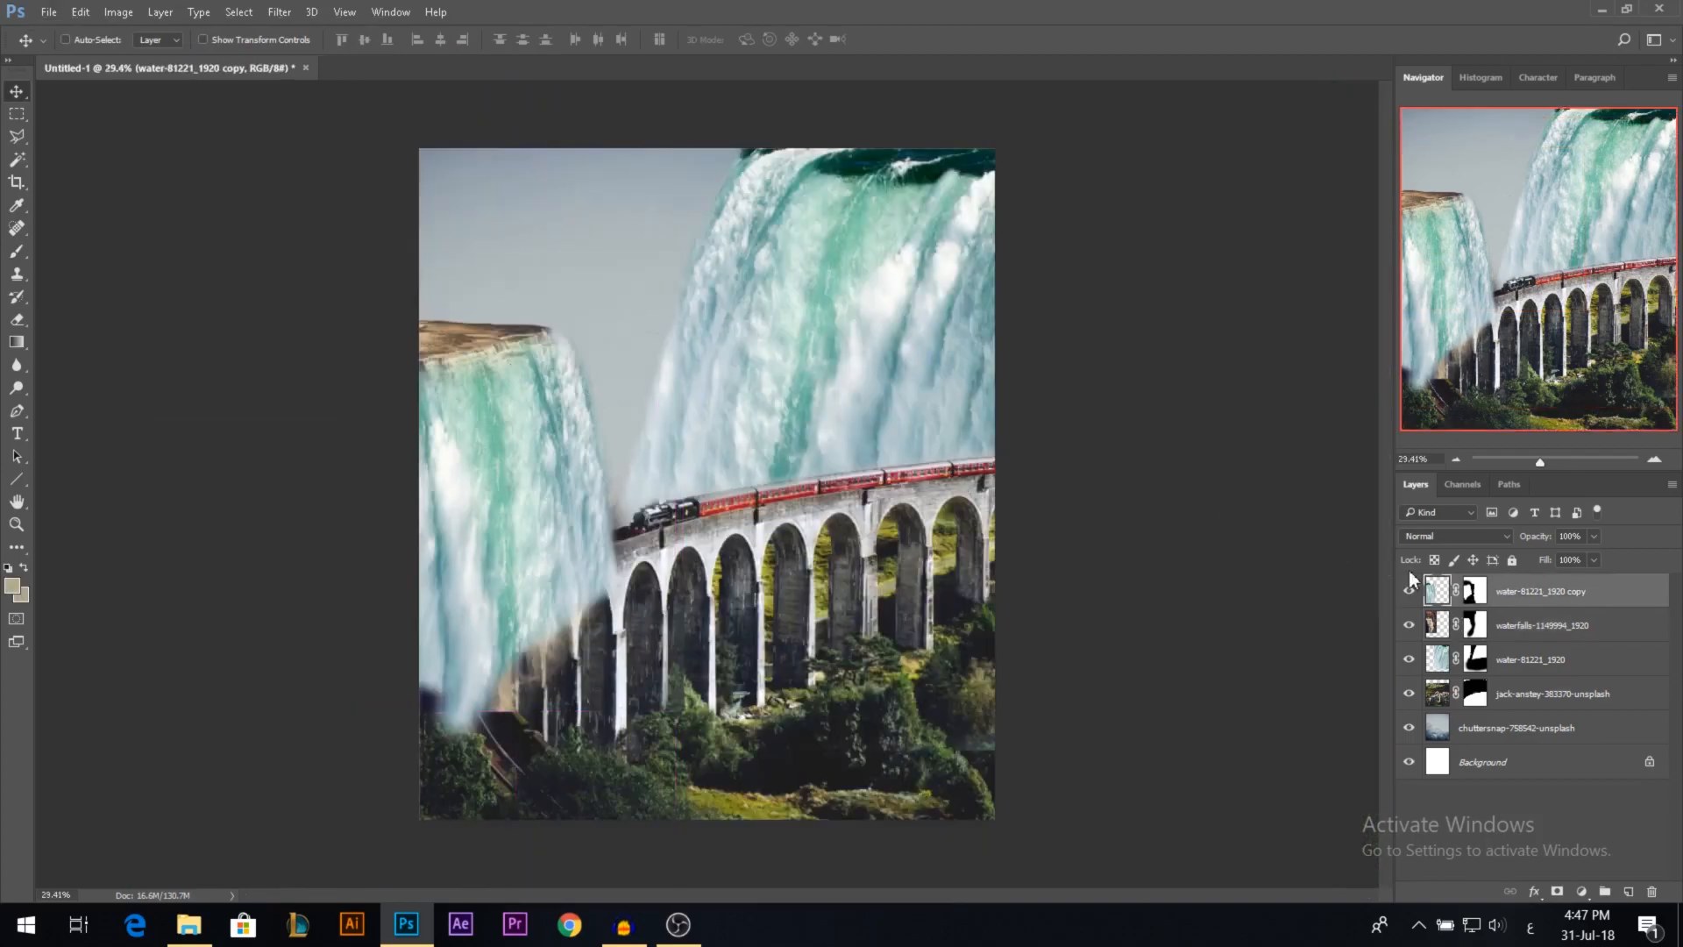
pyautogui.keyDown('shift'); pyautogui.click(1498, 628); pyautogui.keyUp('shift')
pyautogui.moveTo(1498, 628); pyautogui.dragTo(1499, 712)
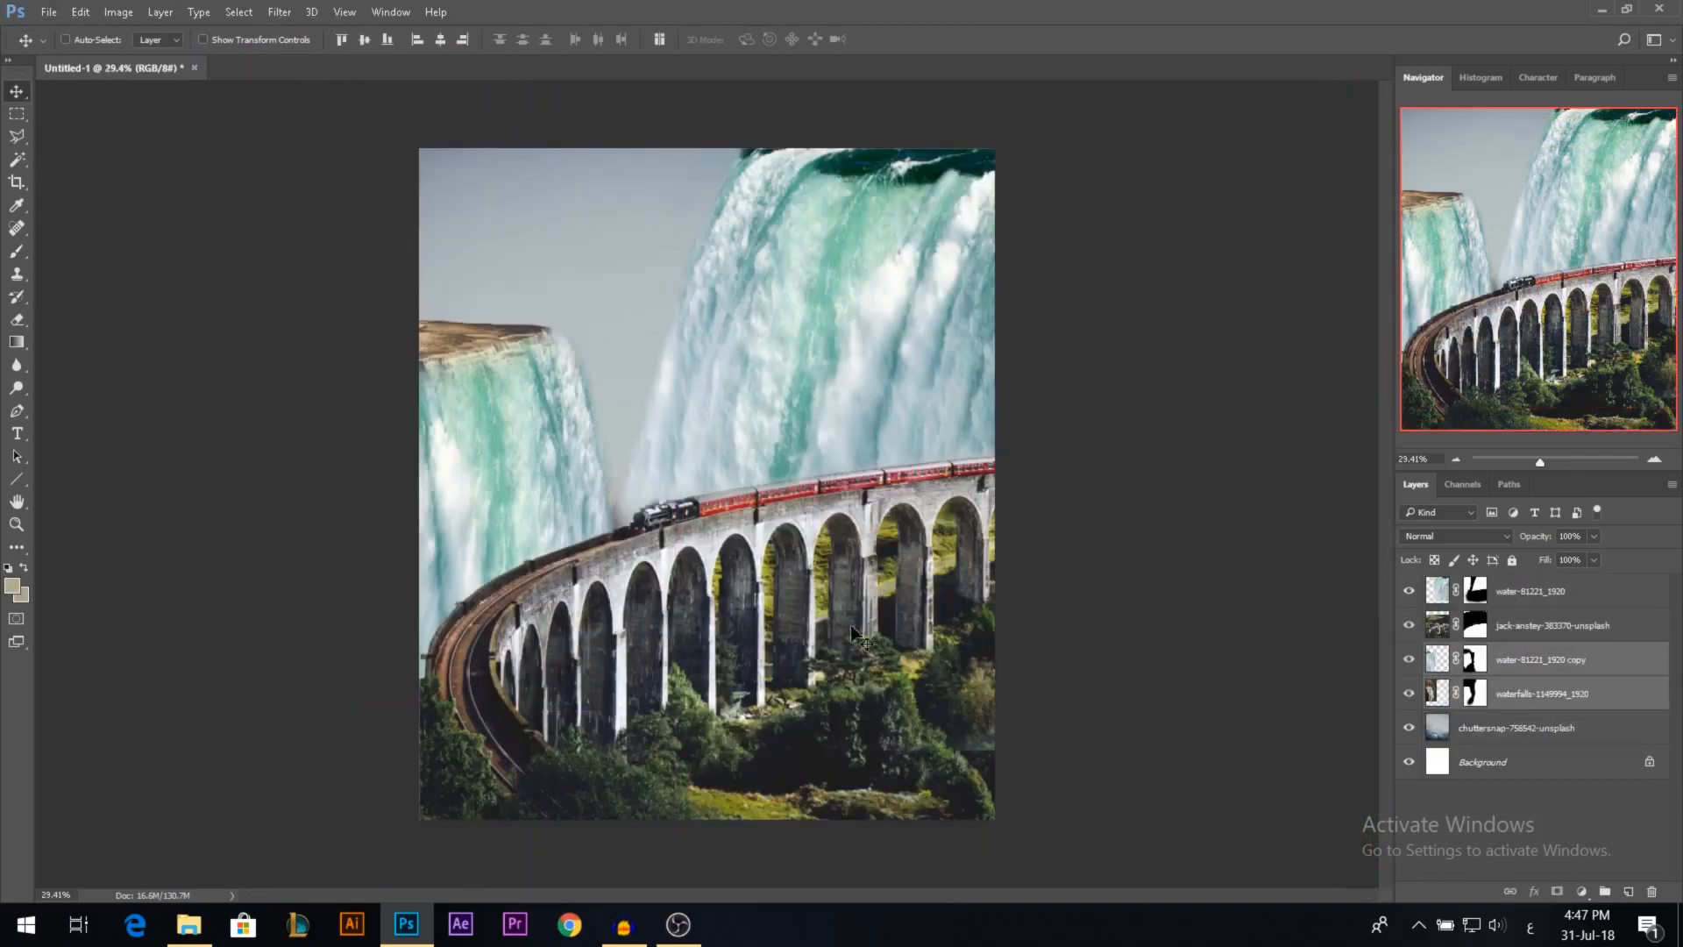
# Step: Move the right-hand waterfall layer, water-81221_1920, directly below the viaduct layer
pyautogui.scroll(-1, 792, 434)
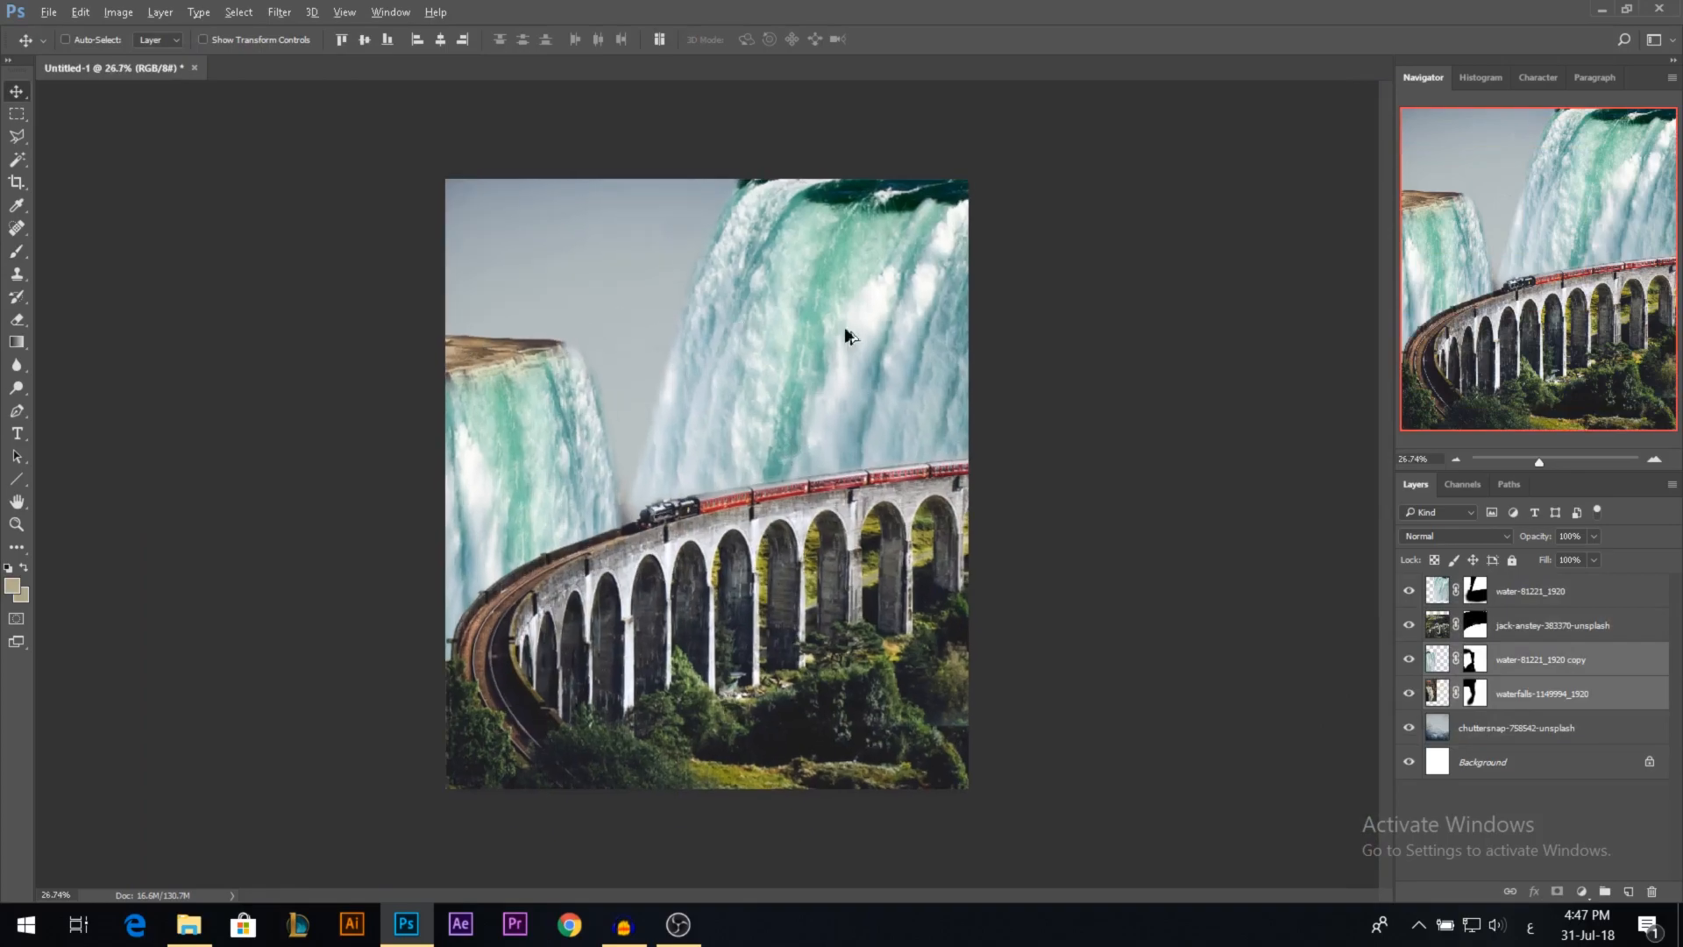
pyautogui.scroll(-1, 808, 313)
pyautogui.scroll(4, 656, 525)
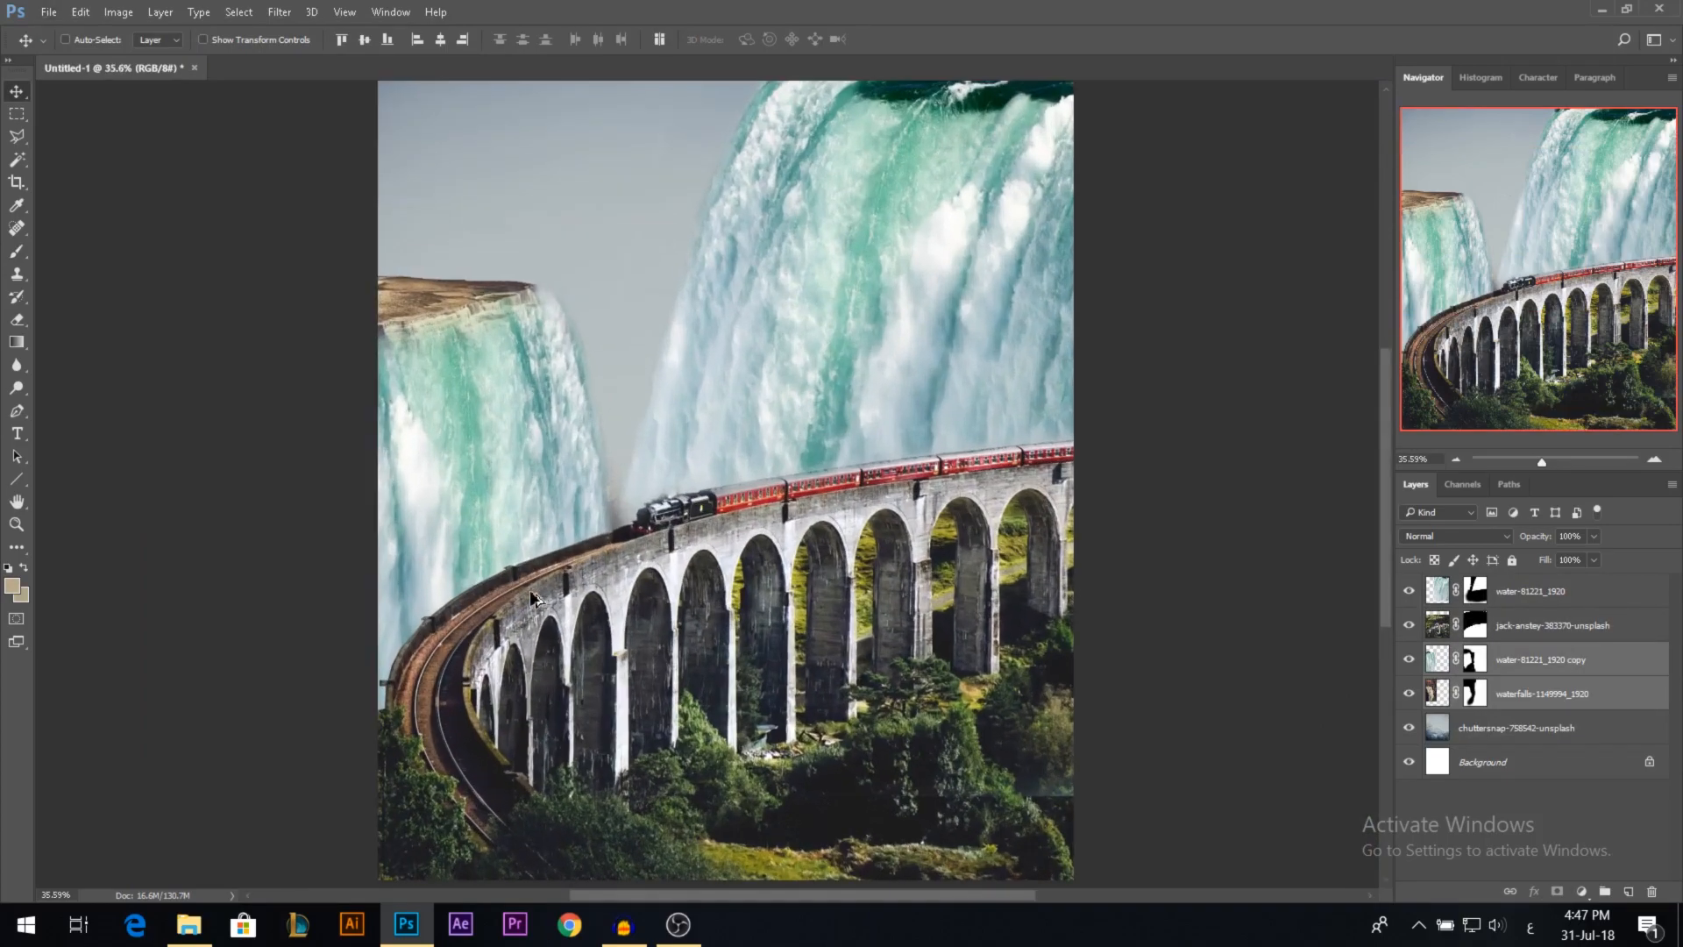
pyautogui.scroll(3, 692, 466)
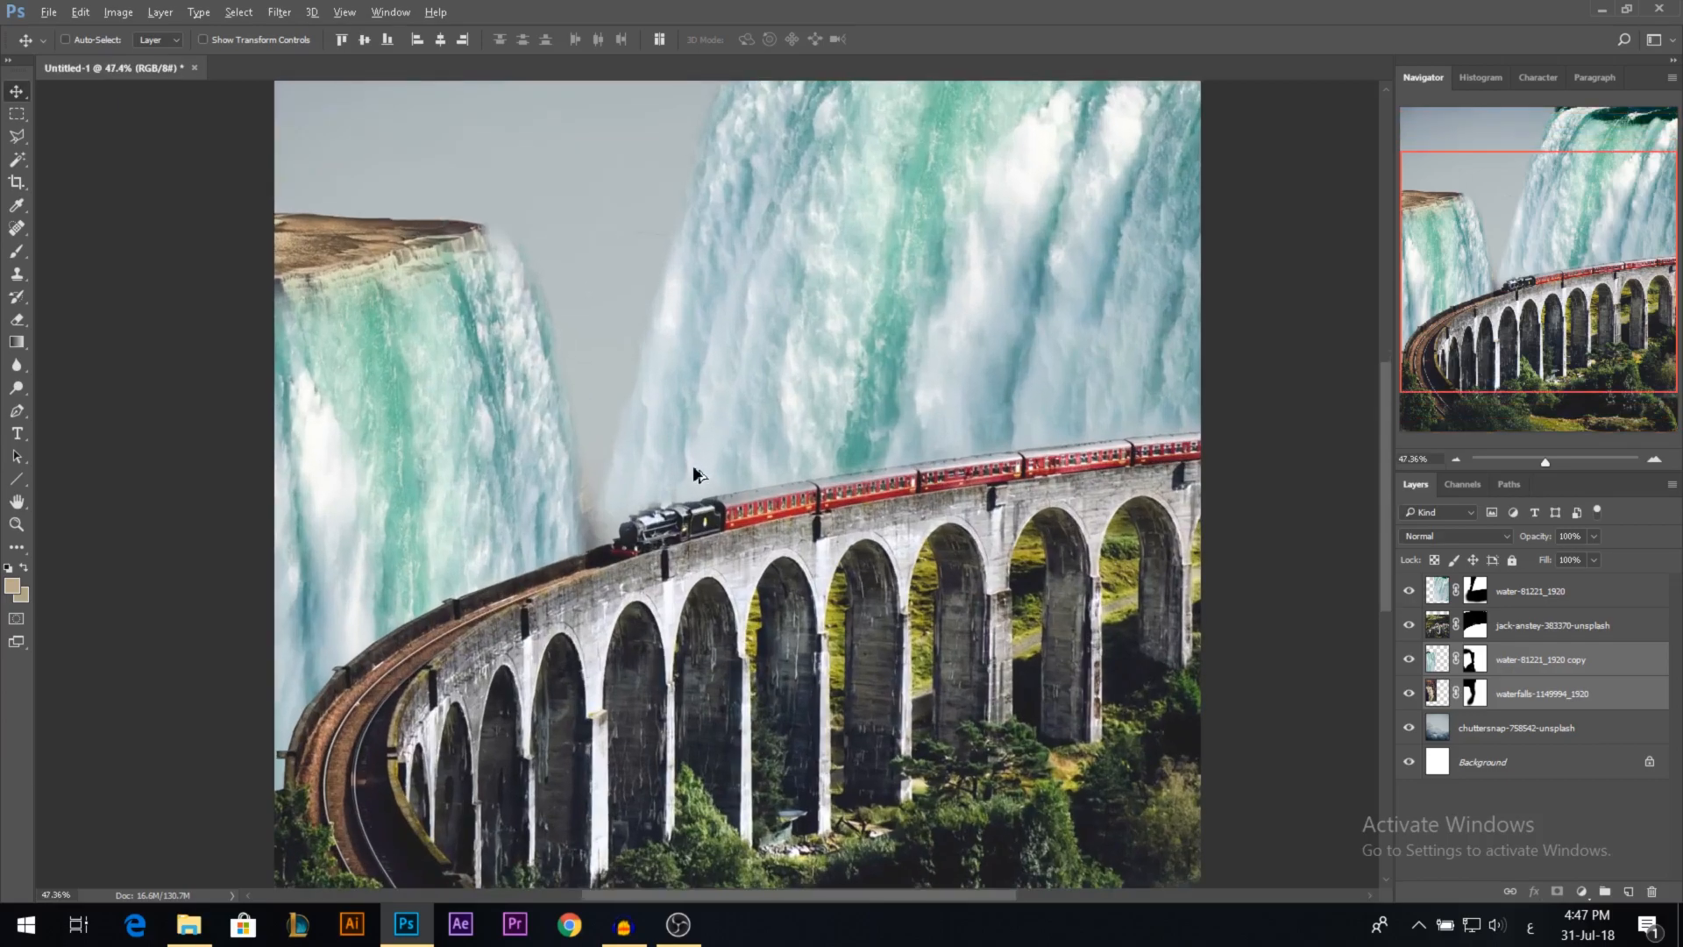
pyautogui.click(1529, 593)
pyautogui.moveTo(1539, 605); pyautogui.dragTo(1532, 647)
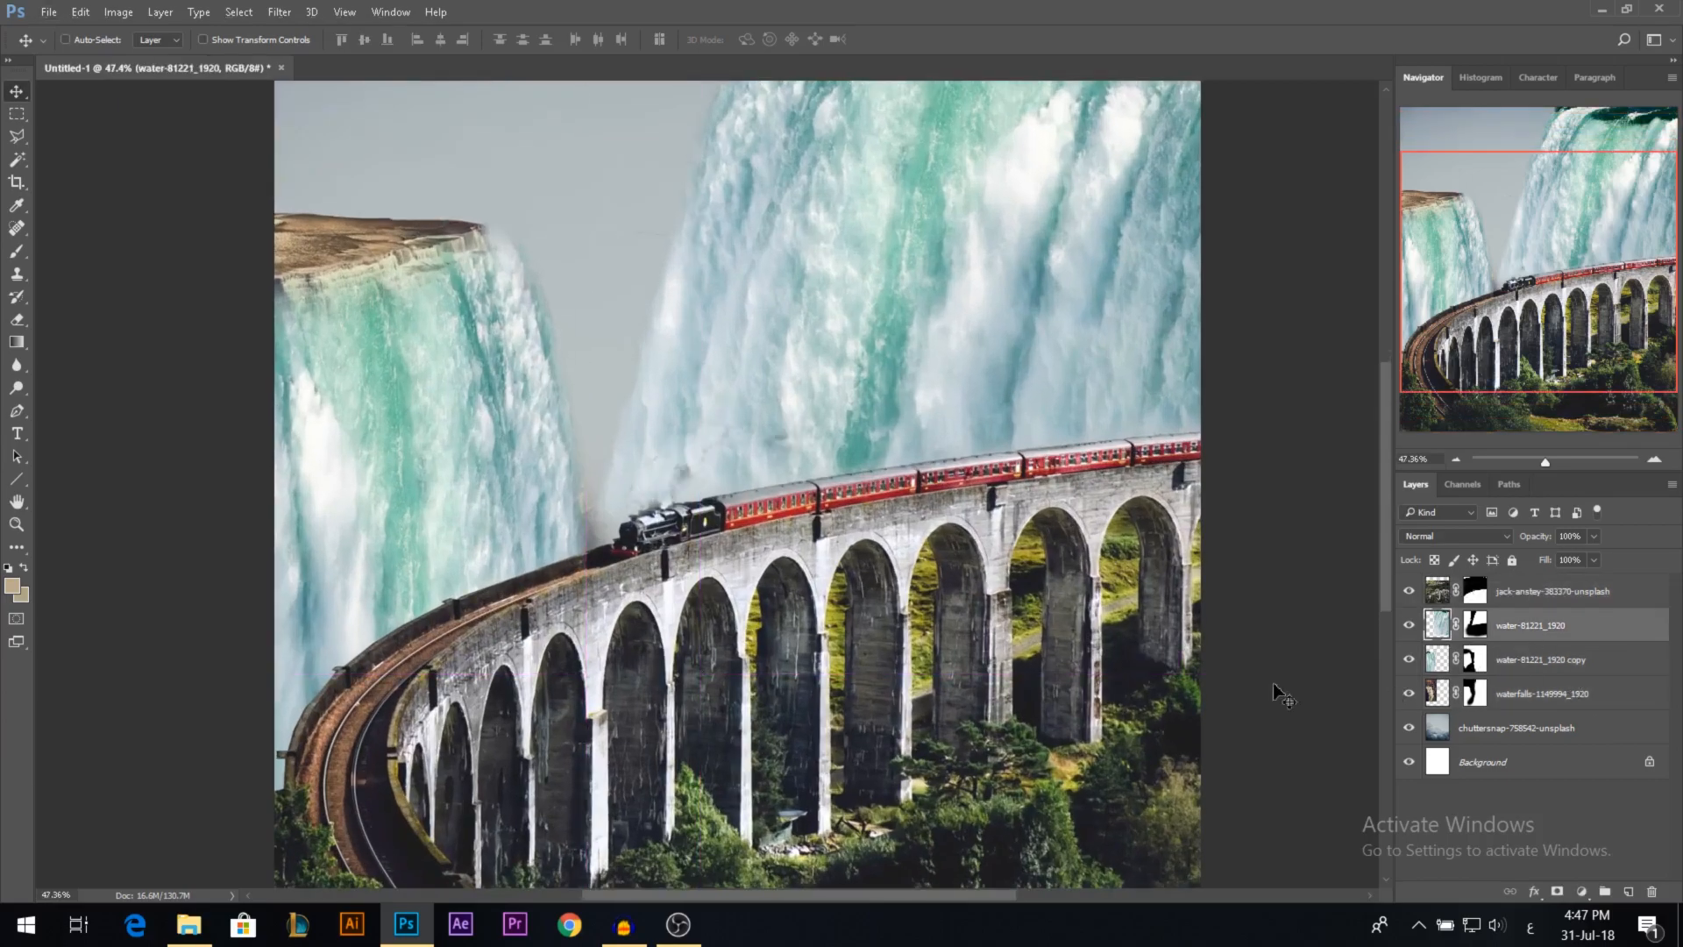
# Step: On the viaduct layer, outline the grassy gap inside a middle arch with the Polygonal Lasso
pyautogui.scroll(-3, 751, 552)
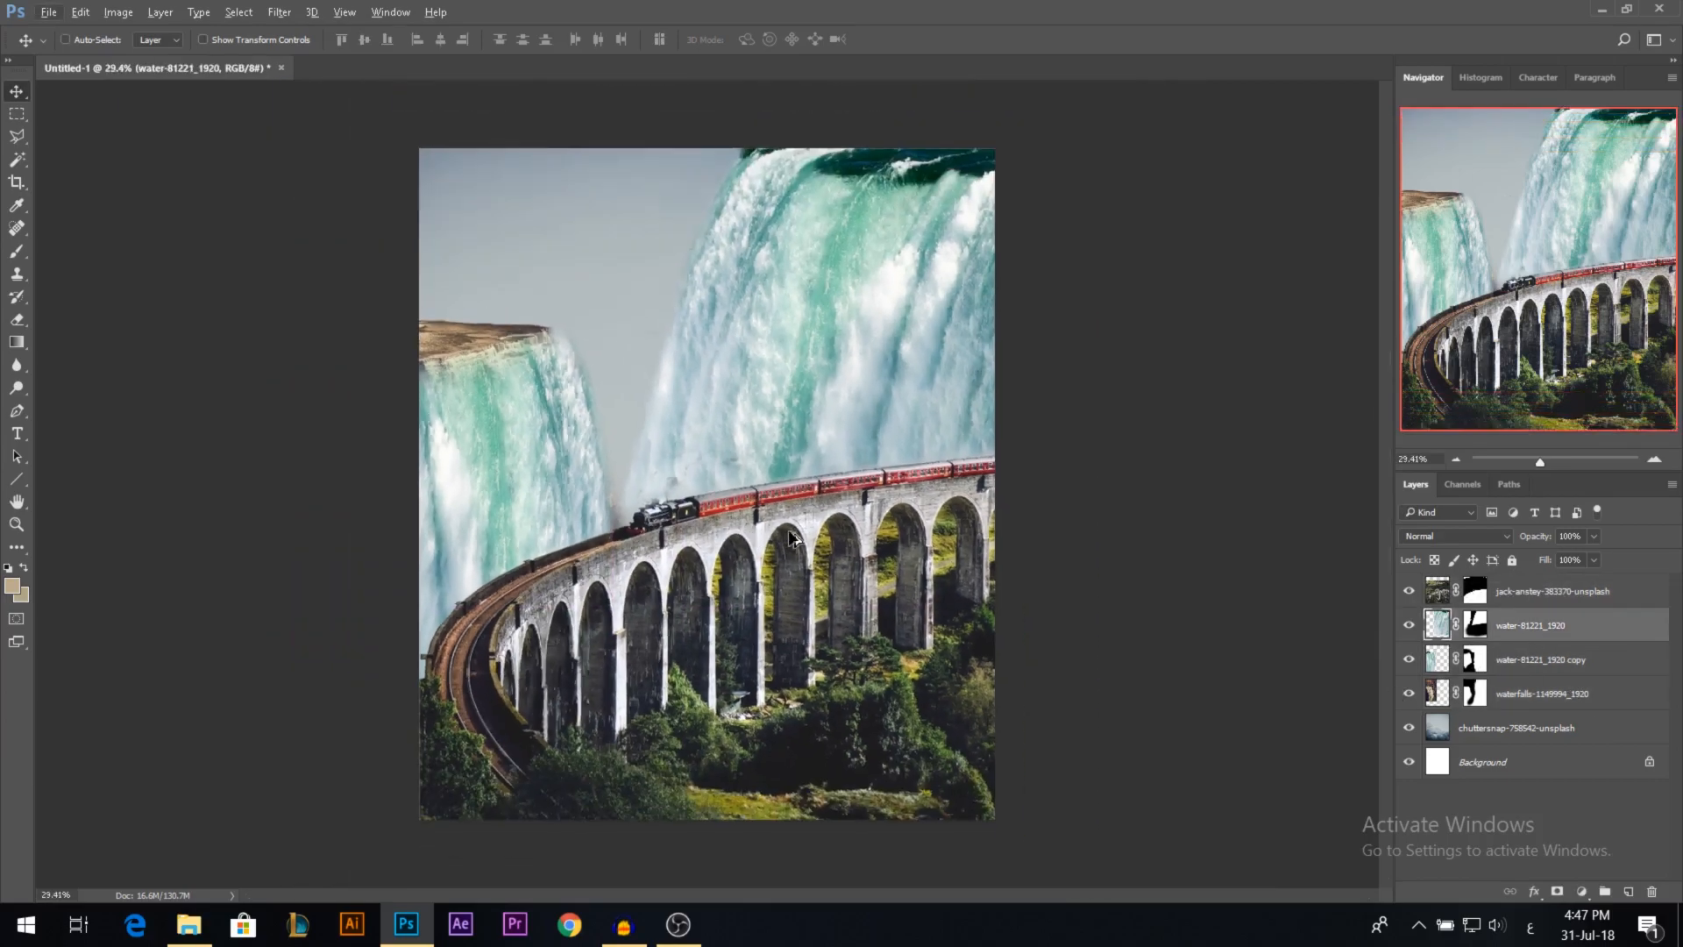
pyautogui.scroll(5, 787, 529)
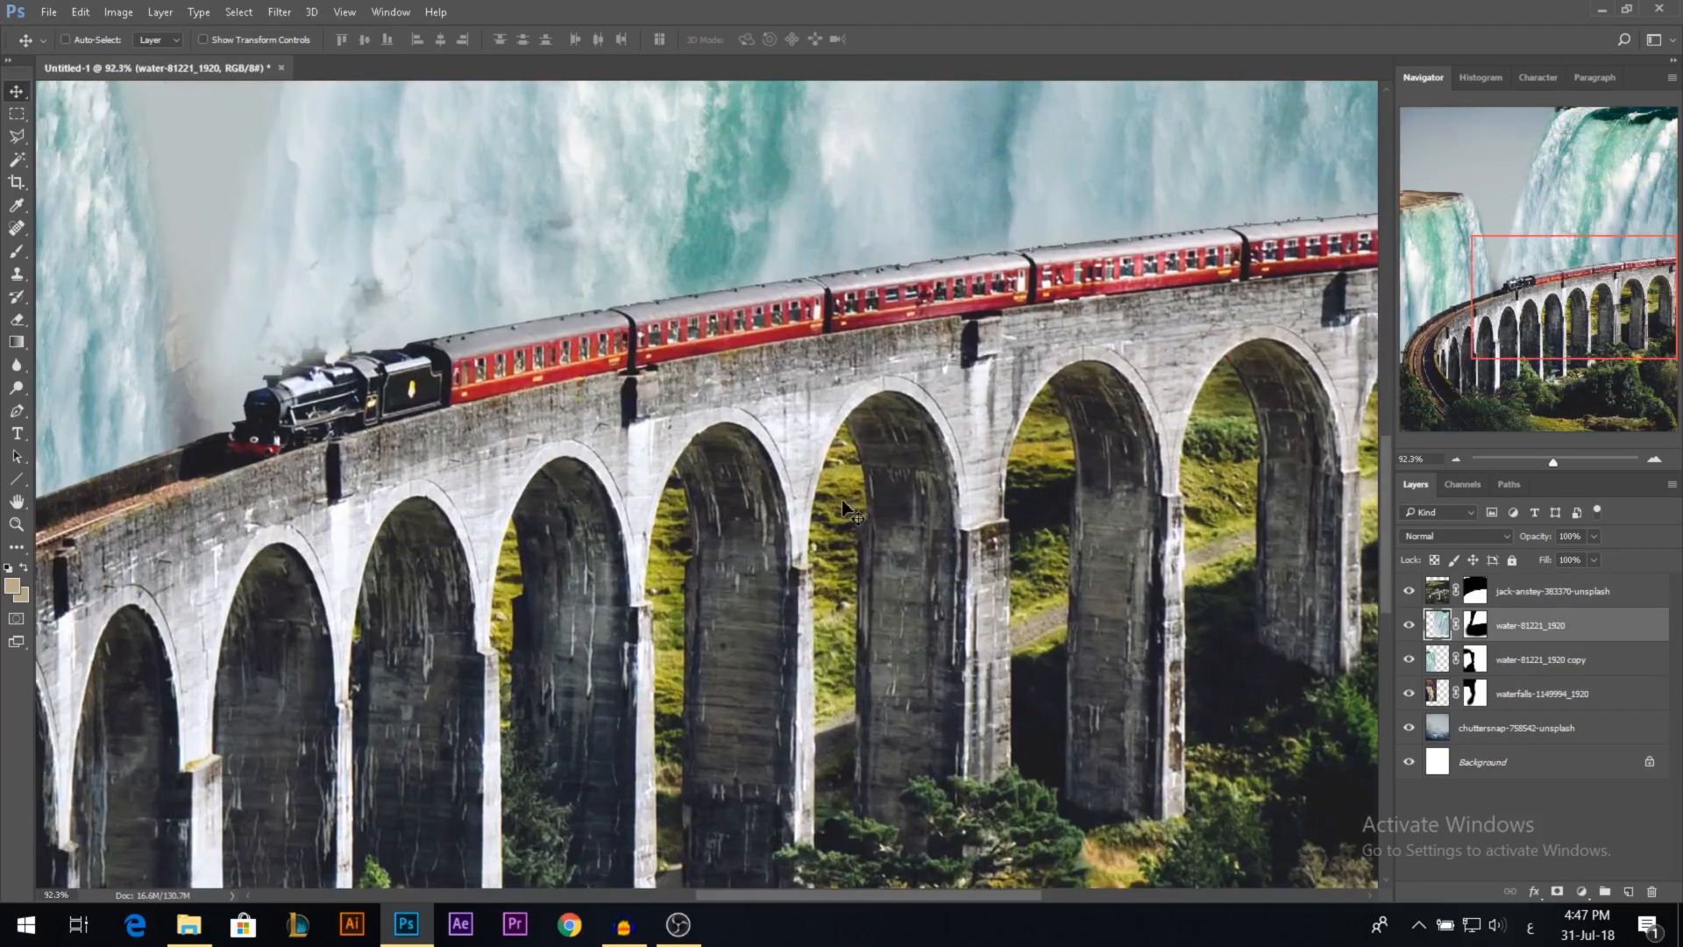
pyautogui.keyDown('ctrl'); pyautogui.click(843, 503); pyautogui.keyUp('ctrl')
pyautogui.scroll(-1, 843, 505)
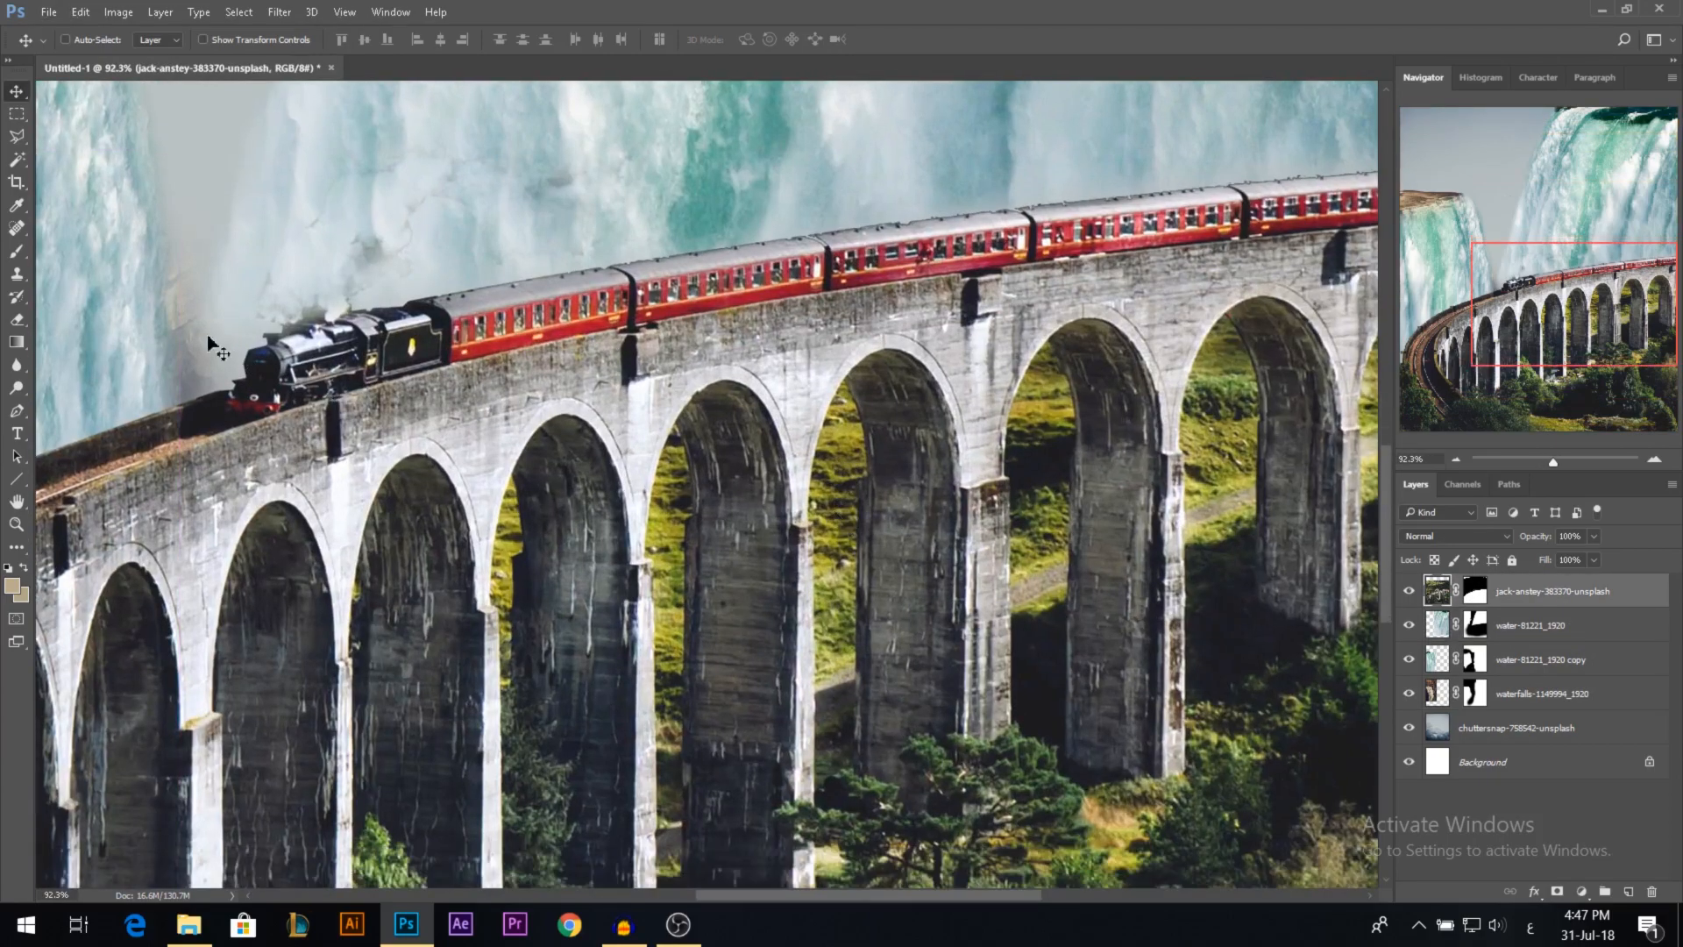
pyautogui.click(17, 136)
pyautogui.scroll(-1, 530, 489)
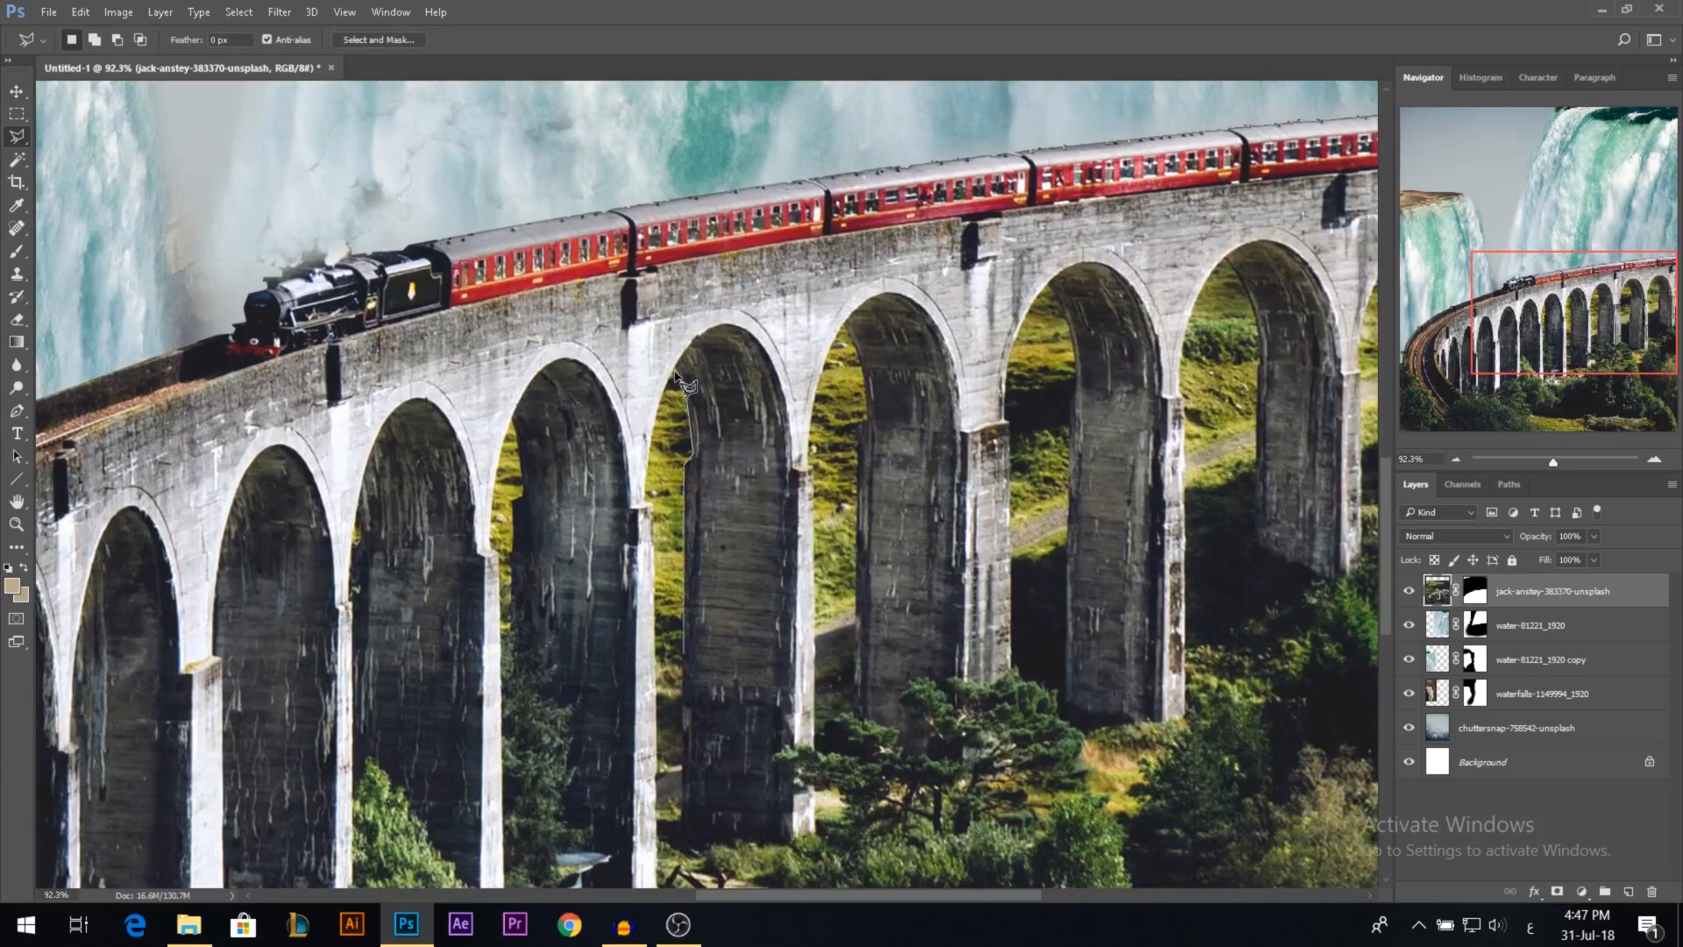
pyautogui.click(654, 503)
pyautogui.doubleClick(656, 674)
# Step: Add the narrow grassy gap in the neighbouring arch nearer the locomotive to the lasso selection
pyautogui.keyDown('shift'); pyautogui.click(514, 585); pyautogui.keyUp('shift')
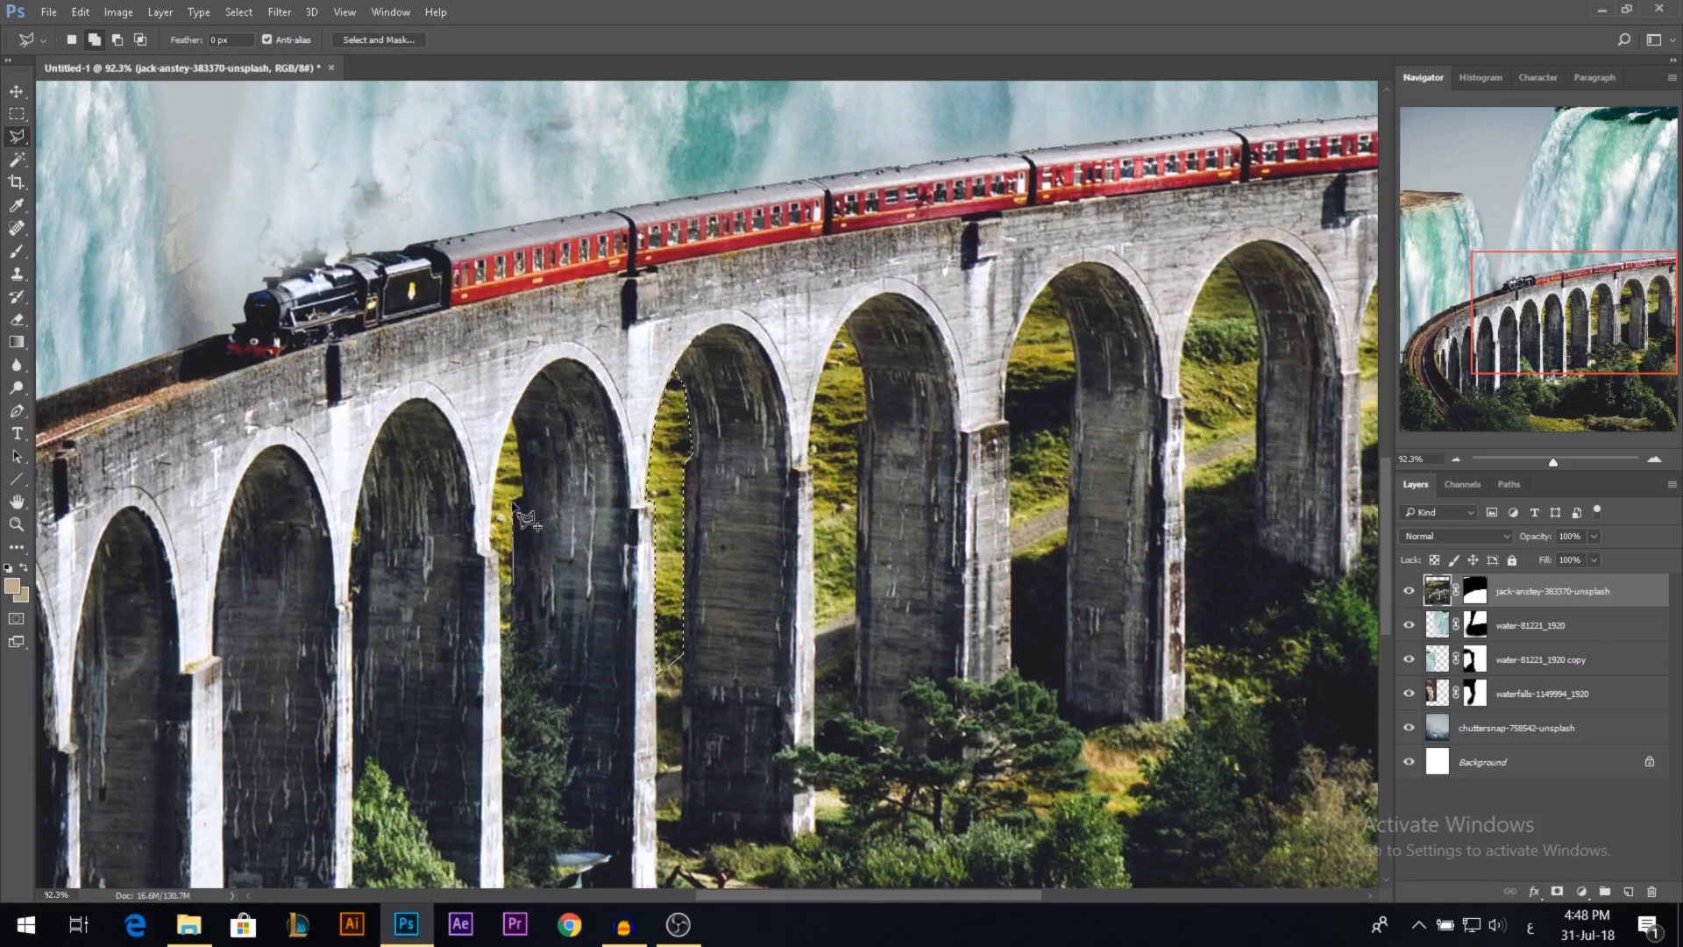
pyautogui.click(513, 502)
pyautogui.click(522, 496)
pyautogui.click(522, 458)
pyautogui.click(511, 421)
pyautogui.click(492, 467)
pyautogui.click(491, 543)
pyautogui.click(497, 552)
pyautogui.doubleClick(499, 586)
# Step: Add the grassy gaps in the remaining arches, out to the canvas's right edge, to the selection
pyautogui.click(841, 330)
pyautogui.click(862, 367)
pyautogui.click(865, 418)
pyautogui.click(858, 427)
pyautogui.click(856, 598)
pyautogui.click(817, 618)
pyautogui.scroll(-2, 925, 474)
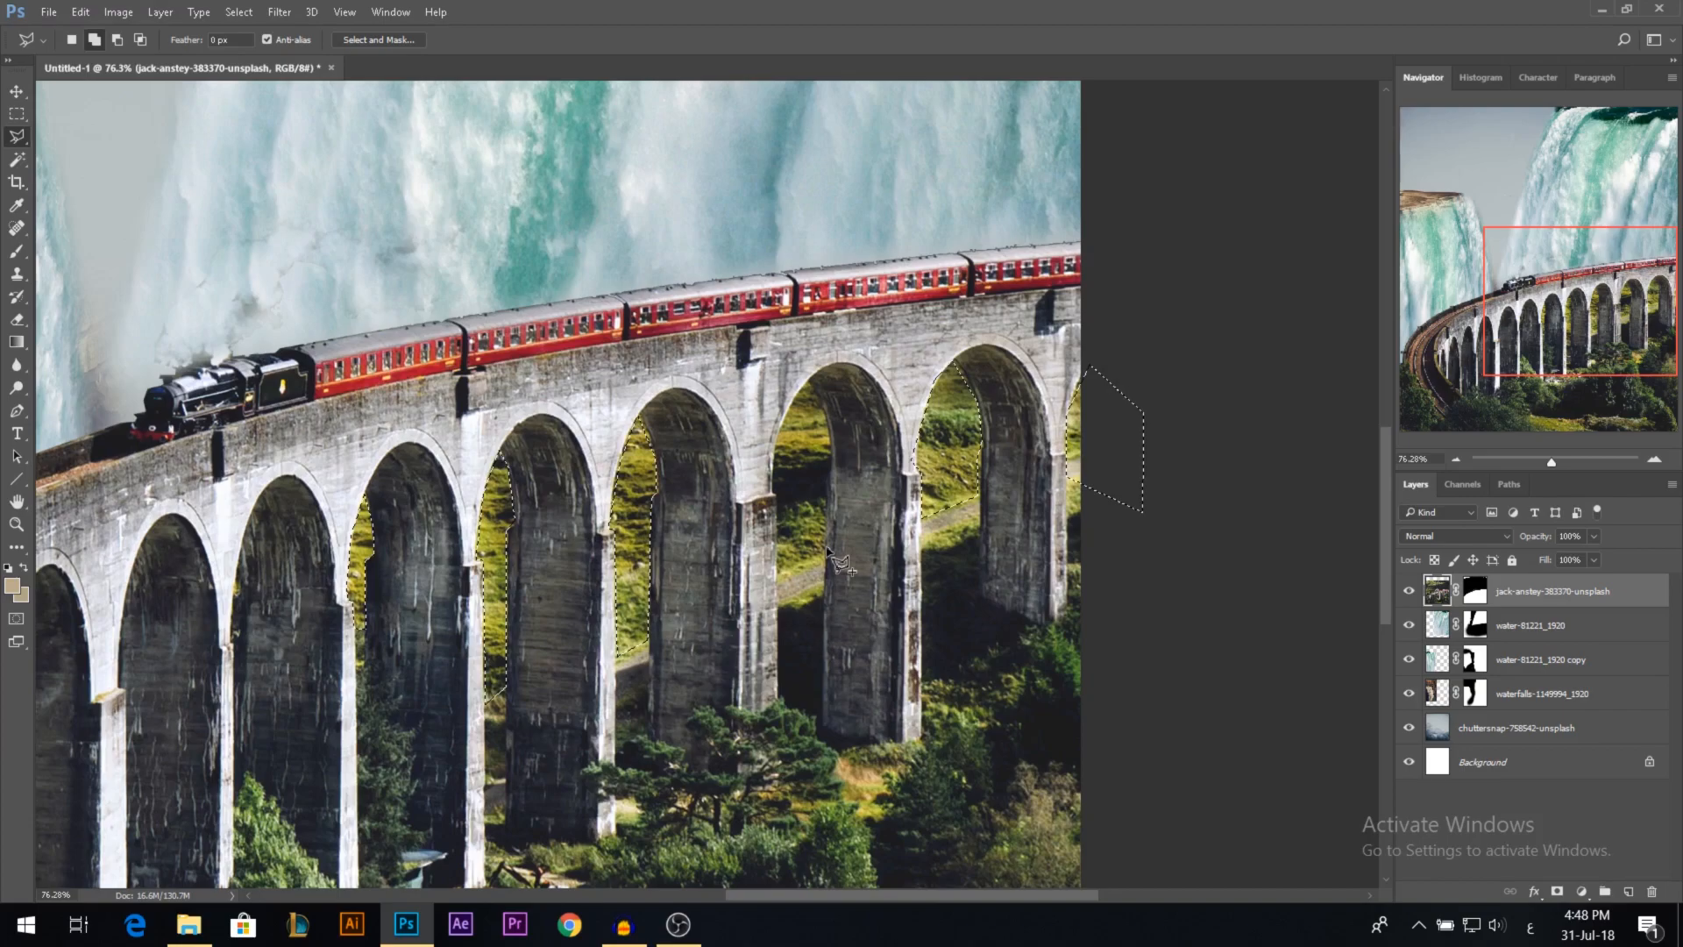
pyautogui.scroll(-3, 837, 561)
# Step: Paint black on the viaduct's mask inside the selection to hide the landscape seen through the arches
pyautogui.press('d')
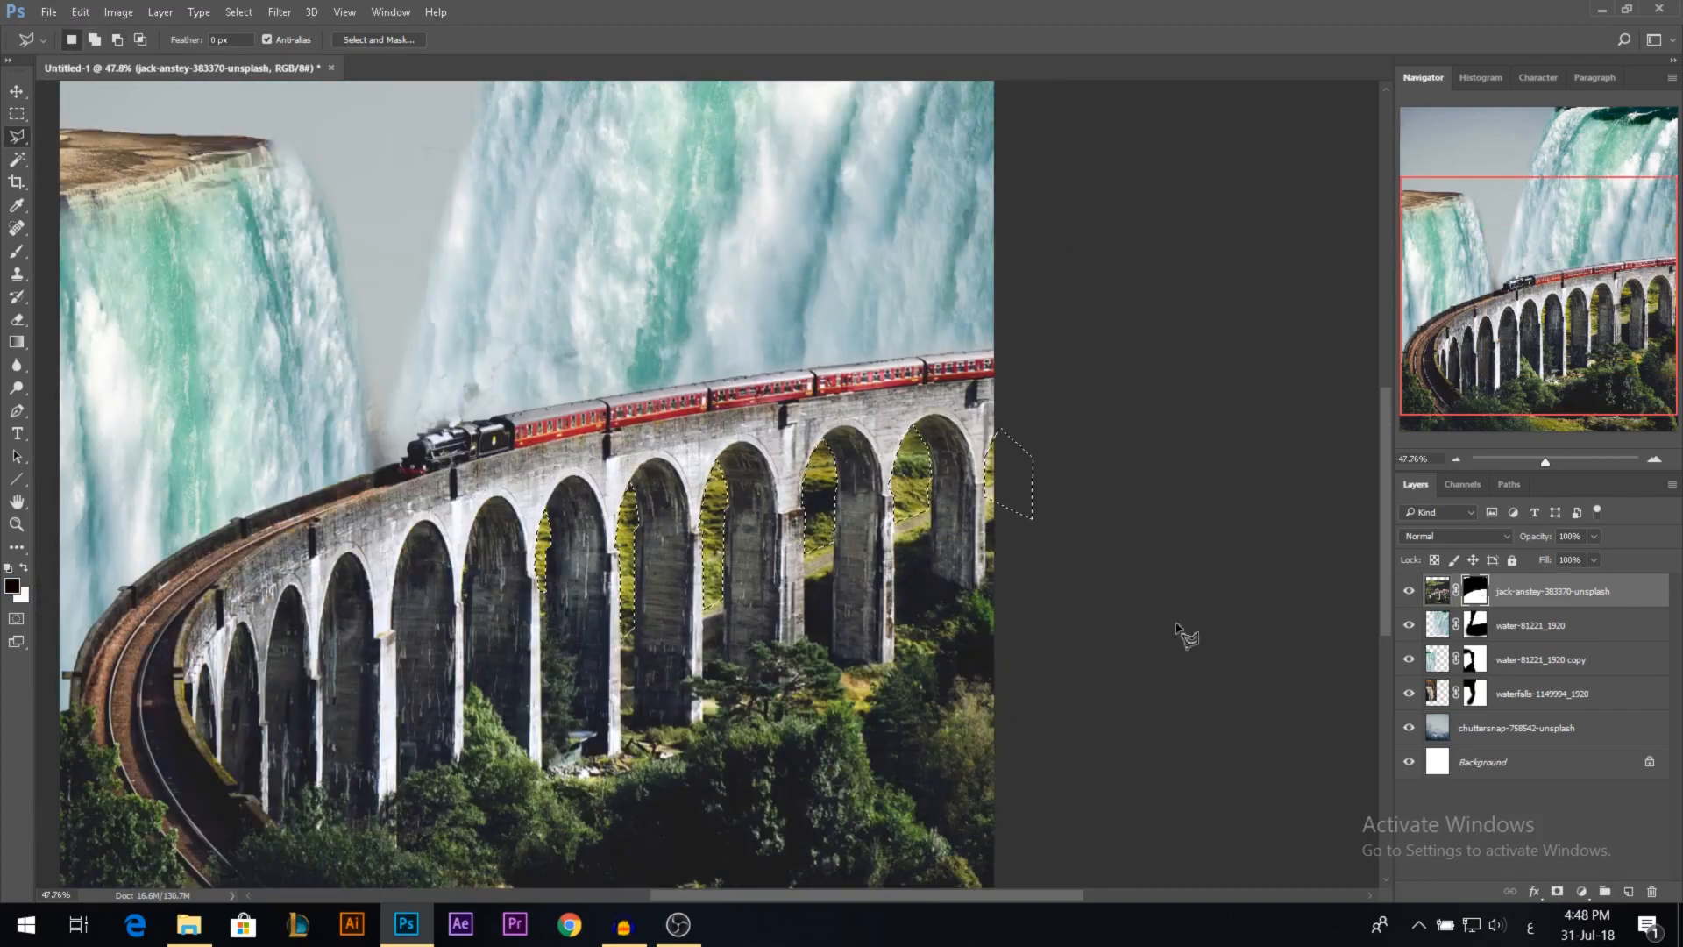
pyautogui.press('b')
pyautogui.moveTo(905, 411); pyautogui.dragTo(892, 21)
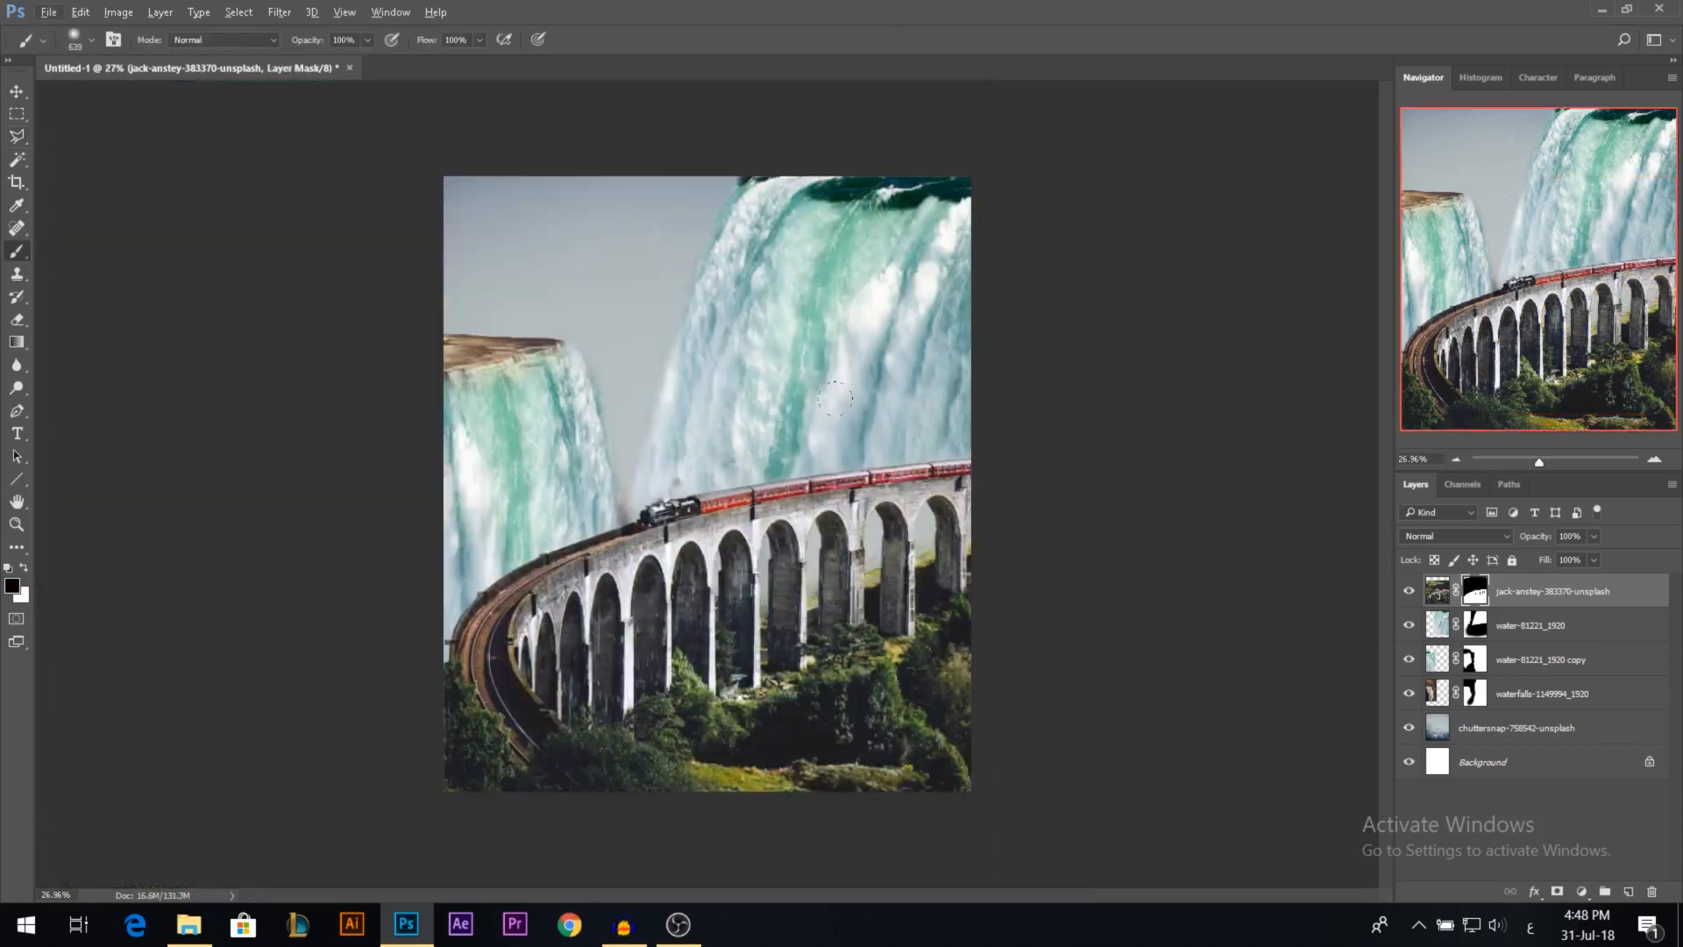
pyautogui.press('v')
pyautogui.hotkey('alt', '[')
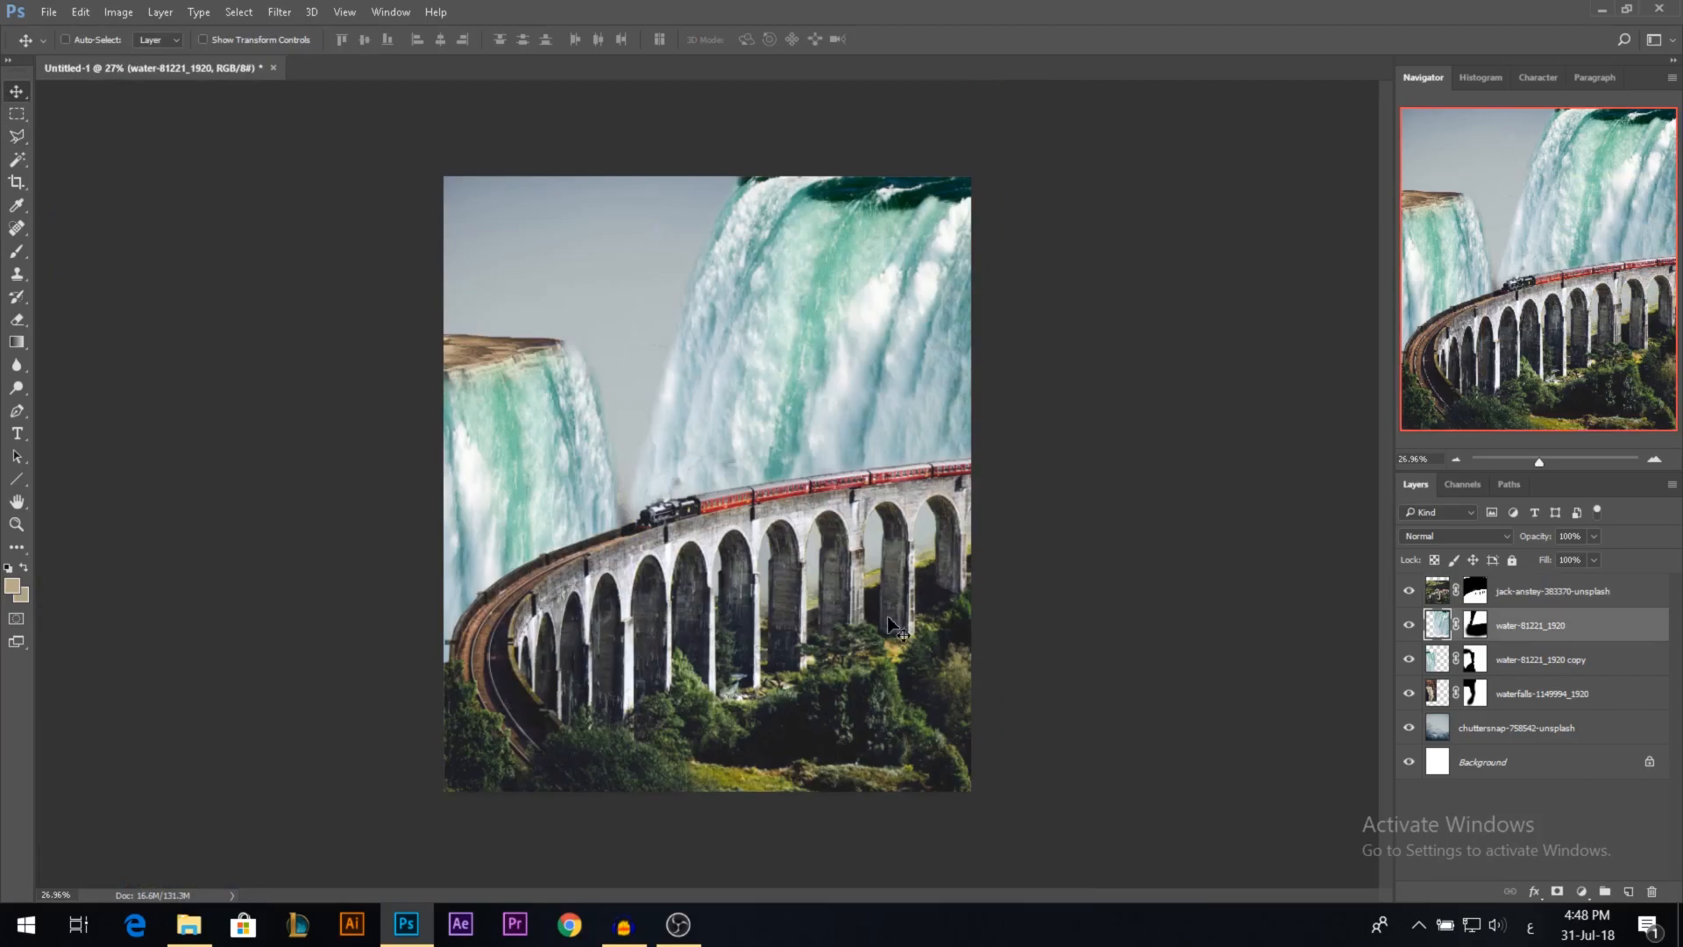
pyautogui.scroll(4, 616, 441)
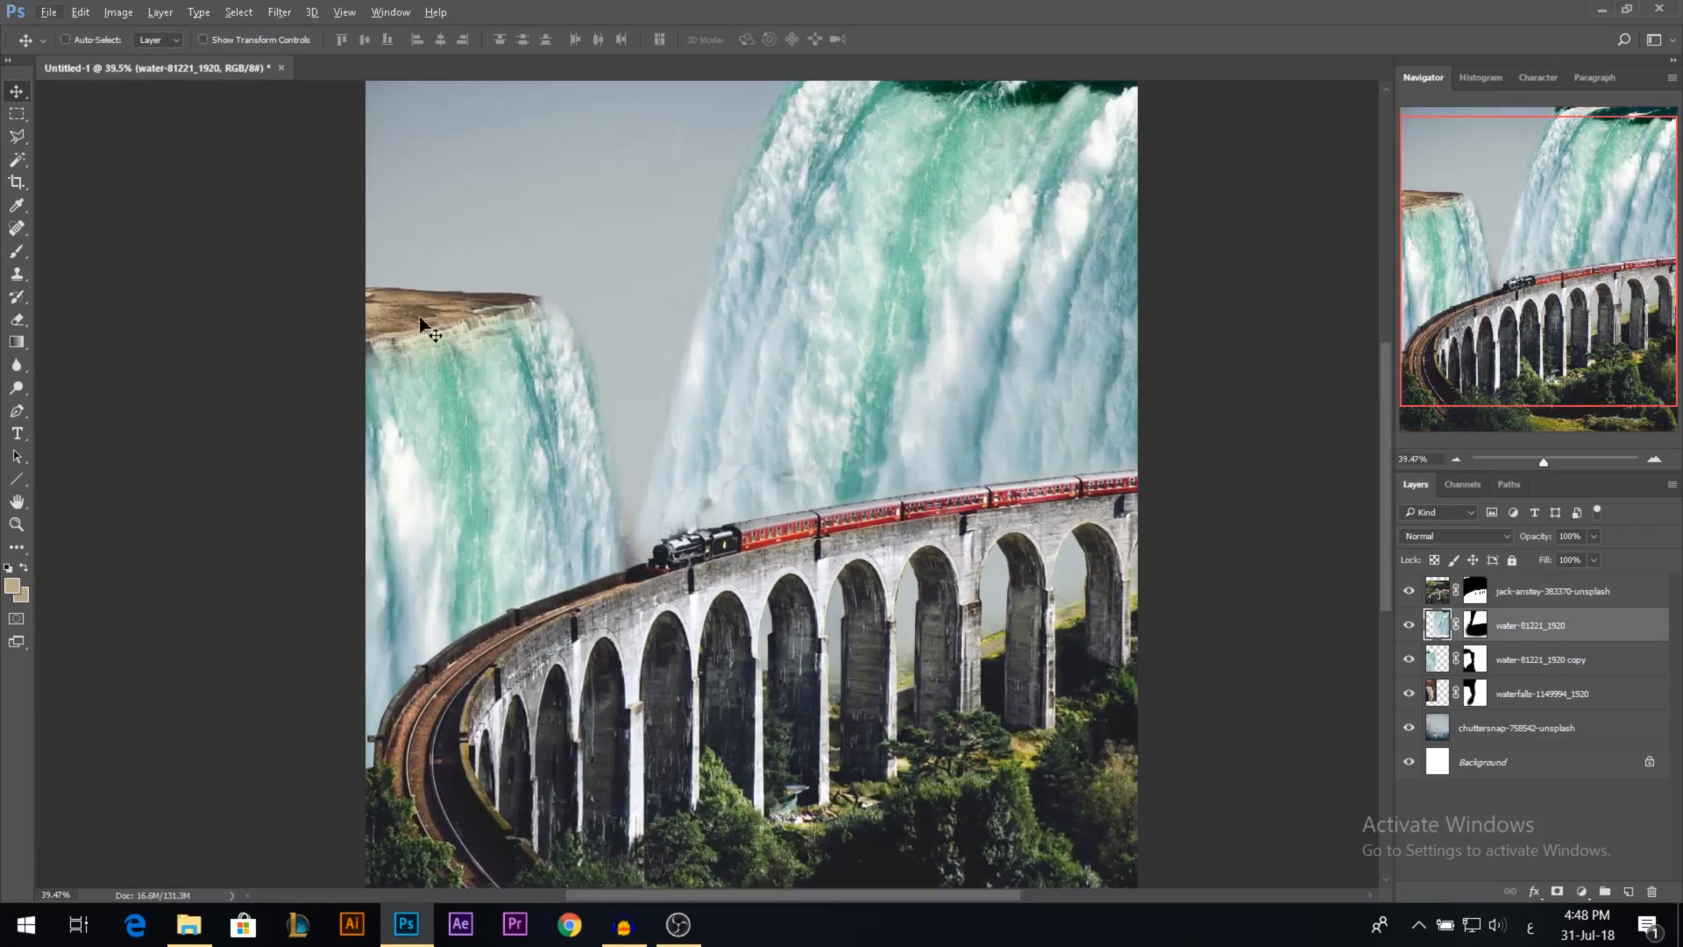
pyautogui.scroll(-2, 721, 358)
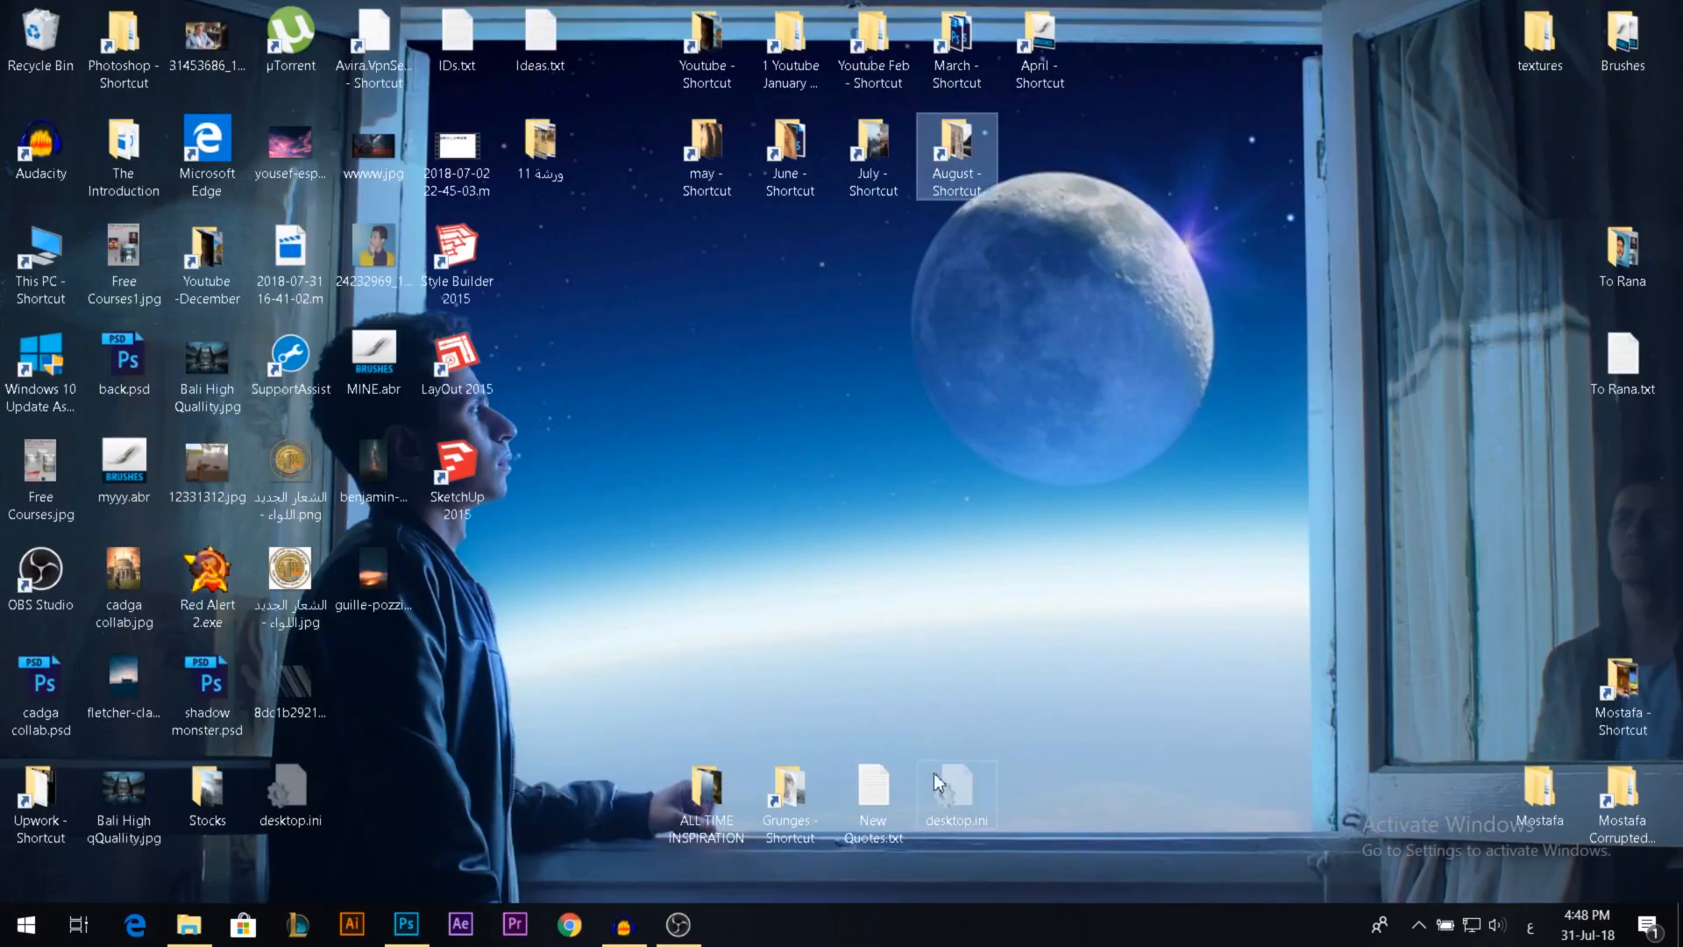
# Step: Place kuschelirmel-stock--fantasy skies--original.jpg from the Grunges folder into the composite, directly above the existing sky layer
pyautogui.doubleClick(790, 789)
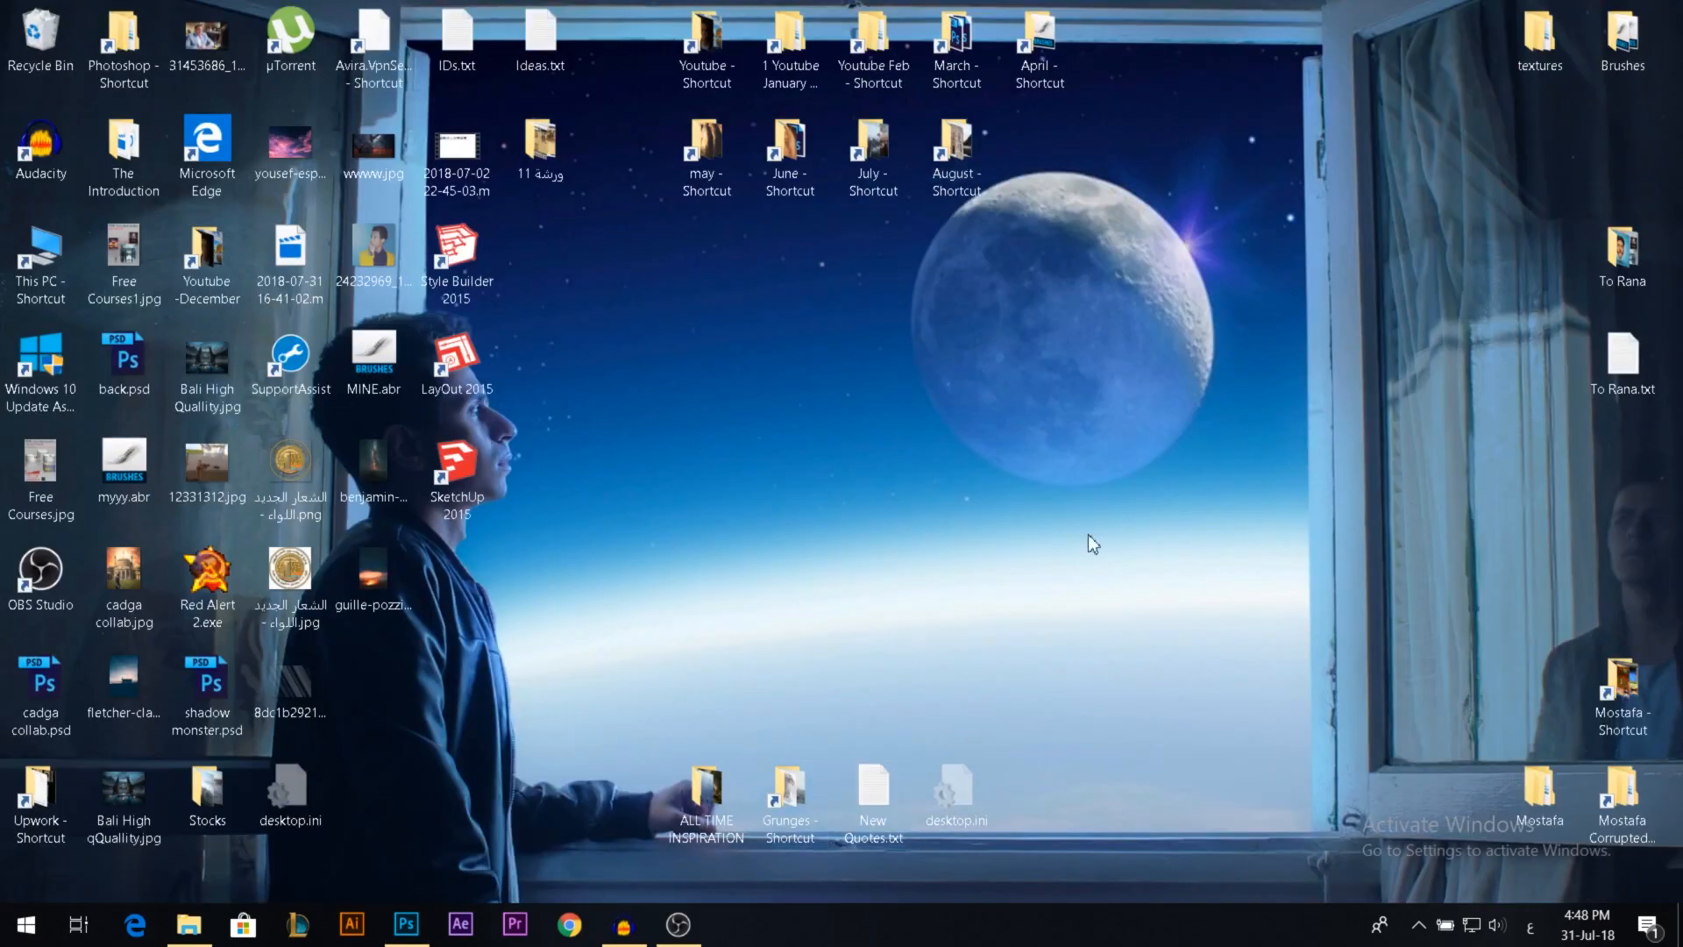
pyautogui.scroll(-10, 970, 466)
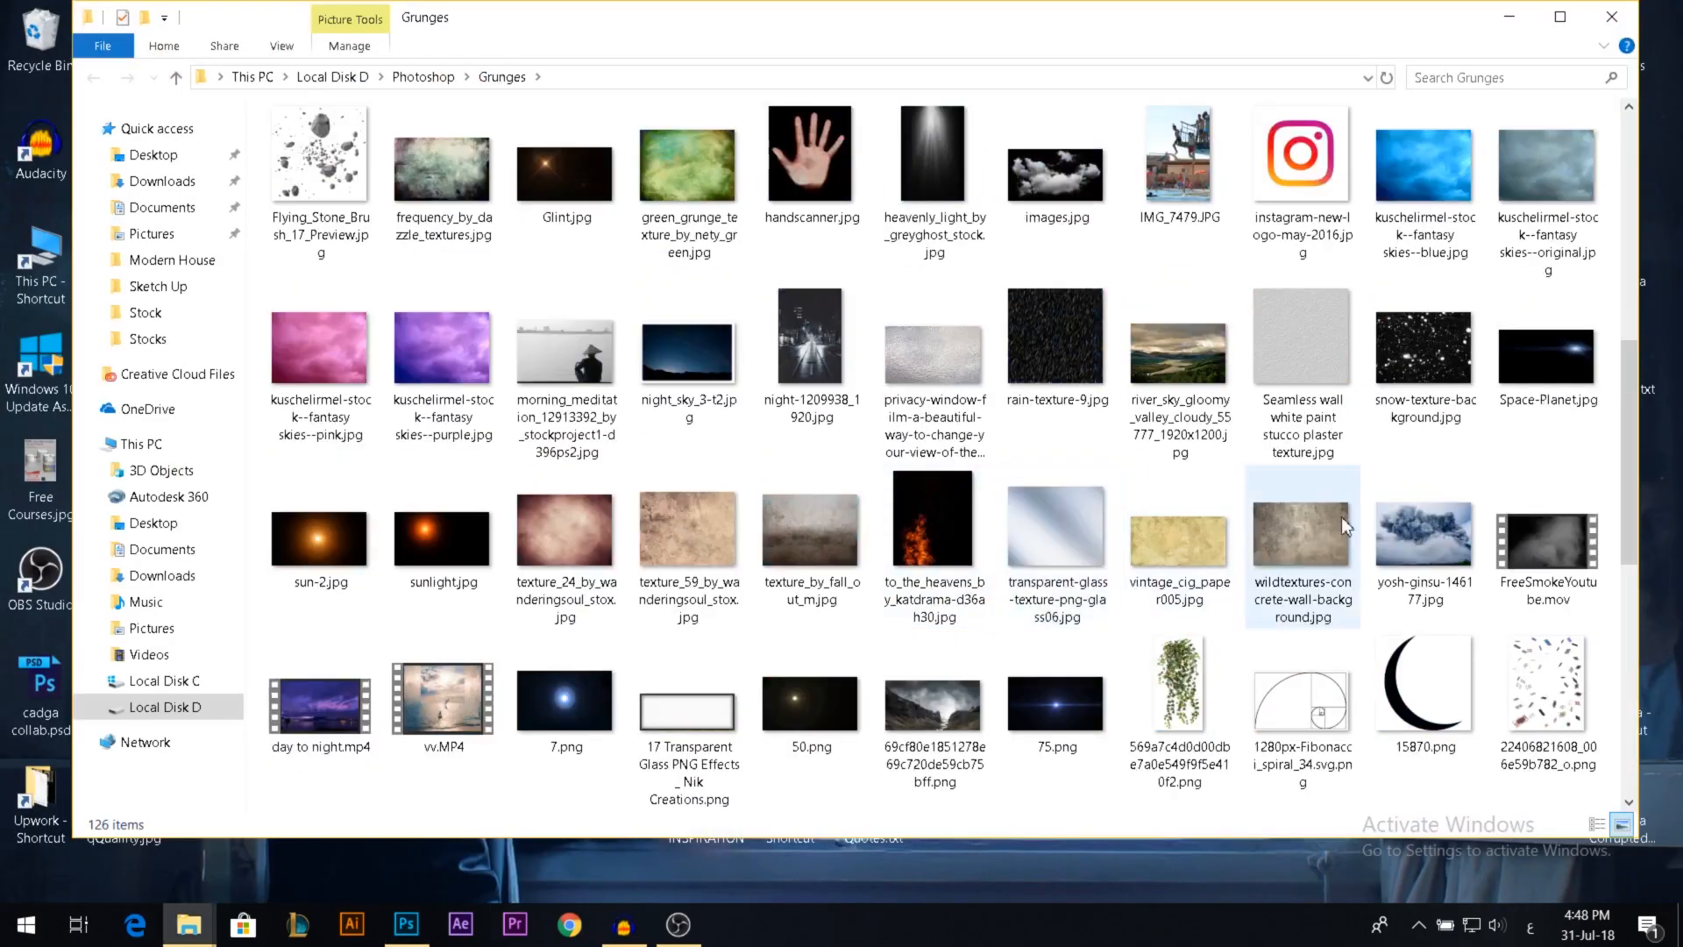
pyautogui.scroll(-3, 1308, 529)
pyautogui.scroll(8, 853, 464)
pyautogui.scroll(-8, 852, 464)
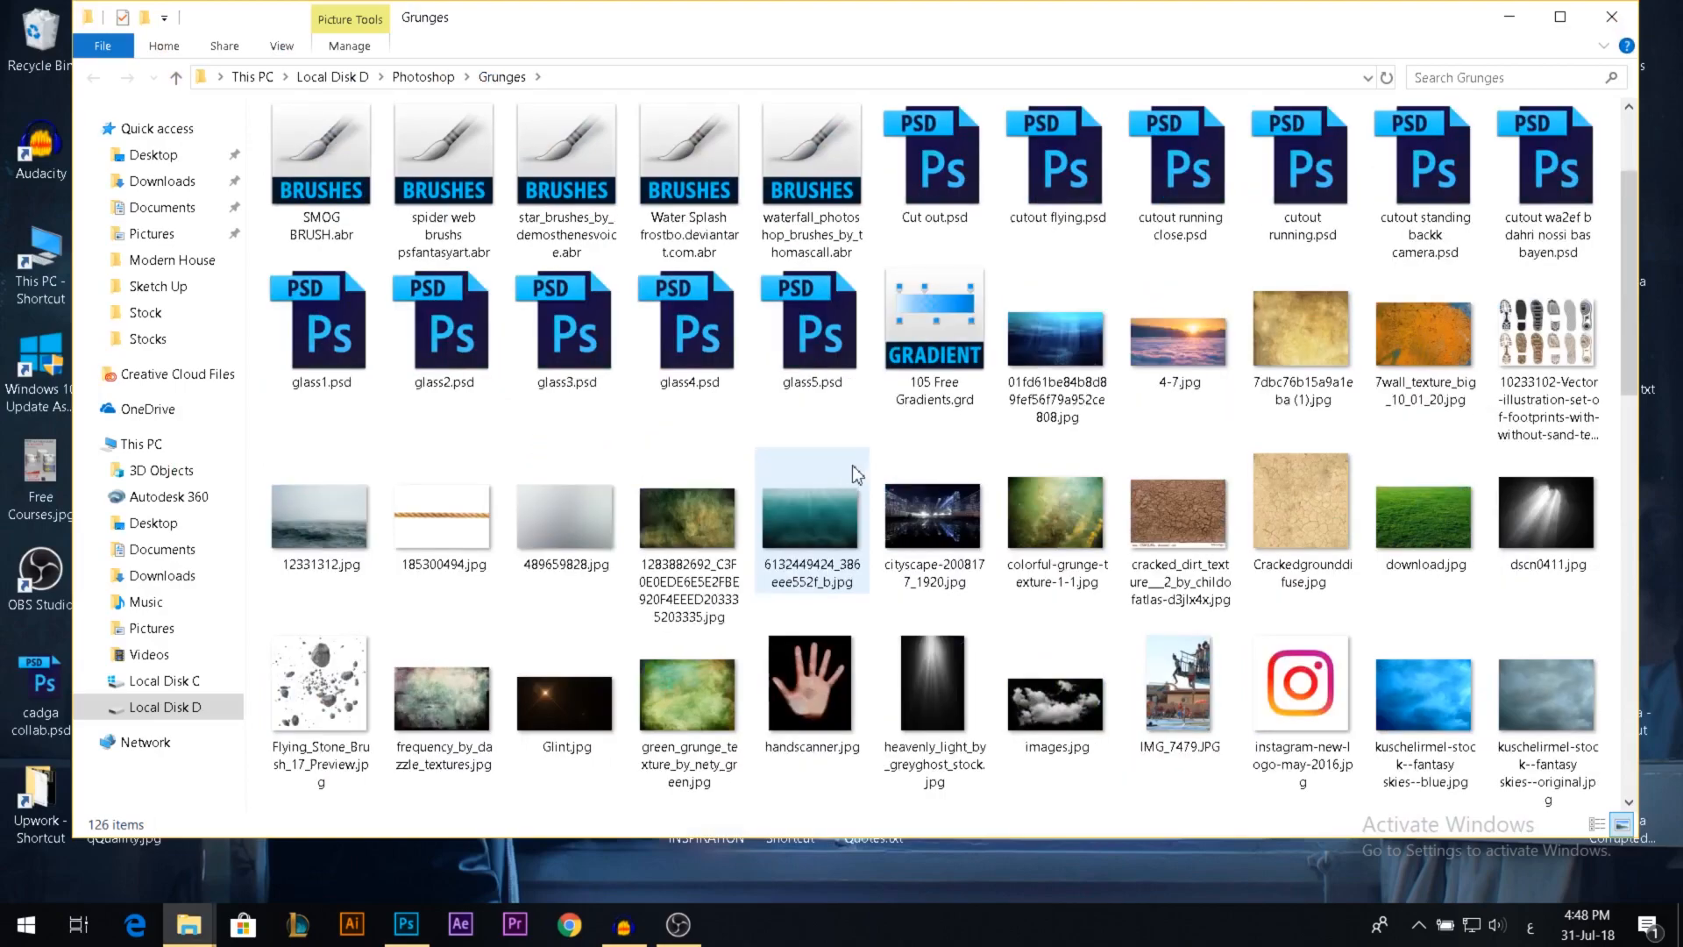
pyautogui.scroll(-3, 858, 465)
pyautogui.scroll(5, 866, 465)
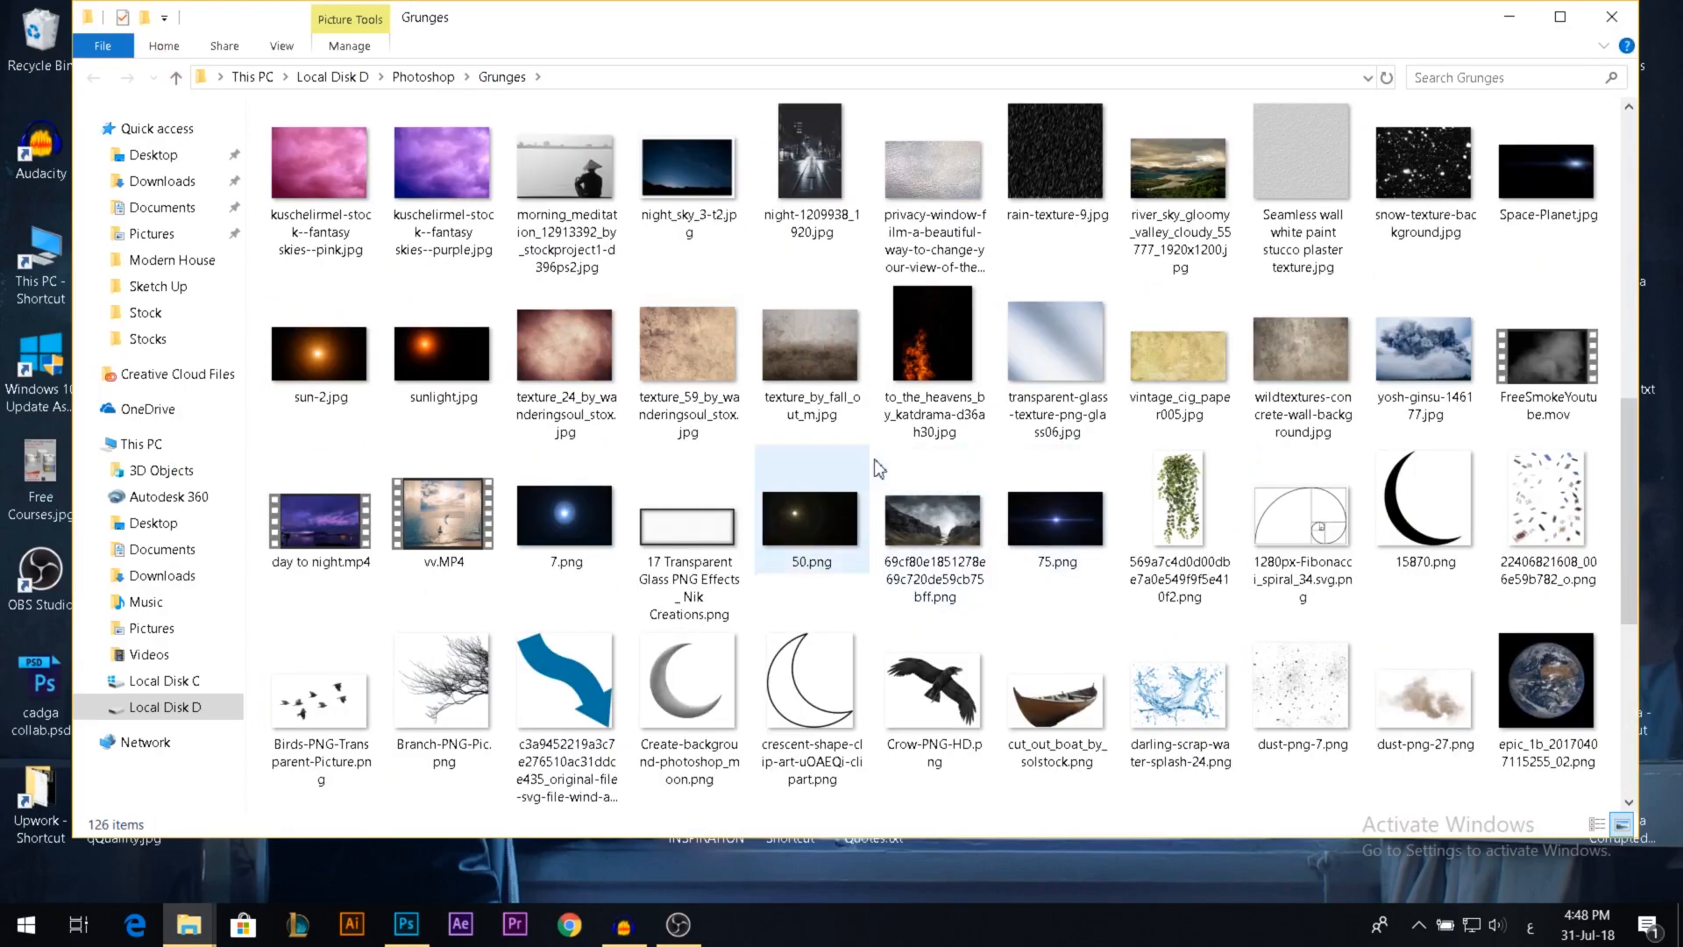
pyautogui.scroll(3, 1017, 462)
pyautogui.scroll(3, 1017, 453)
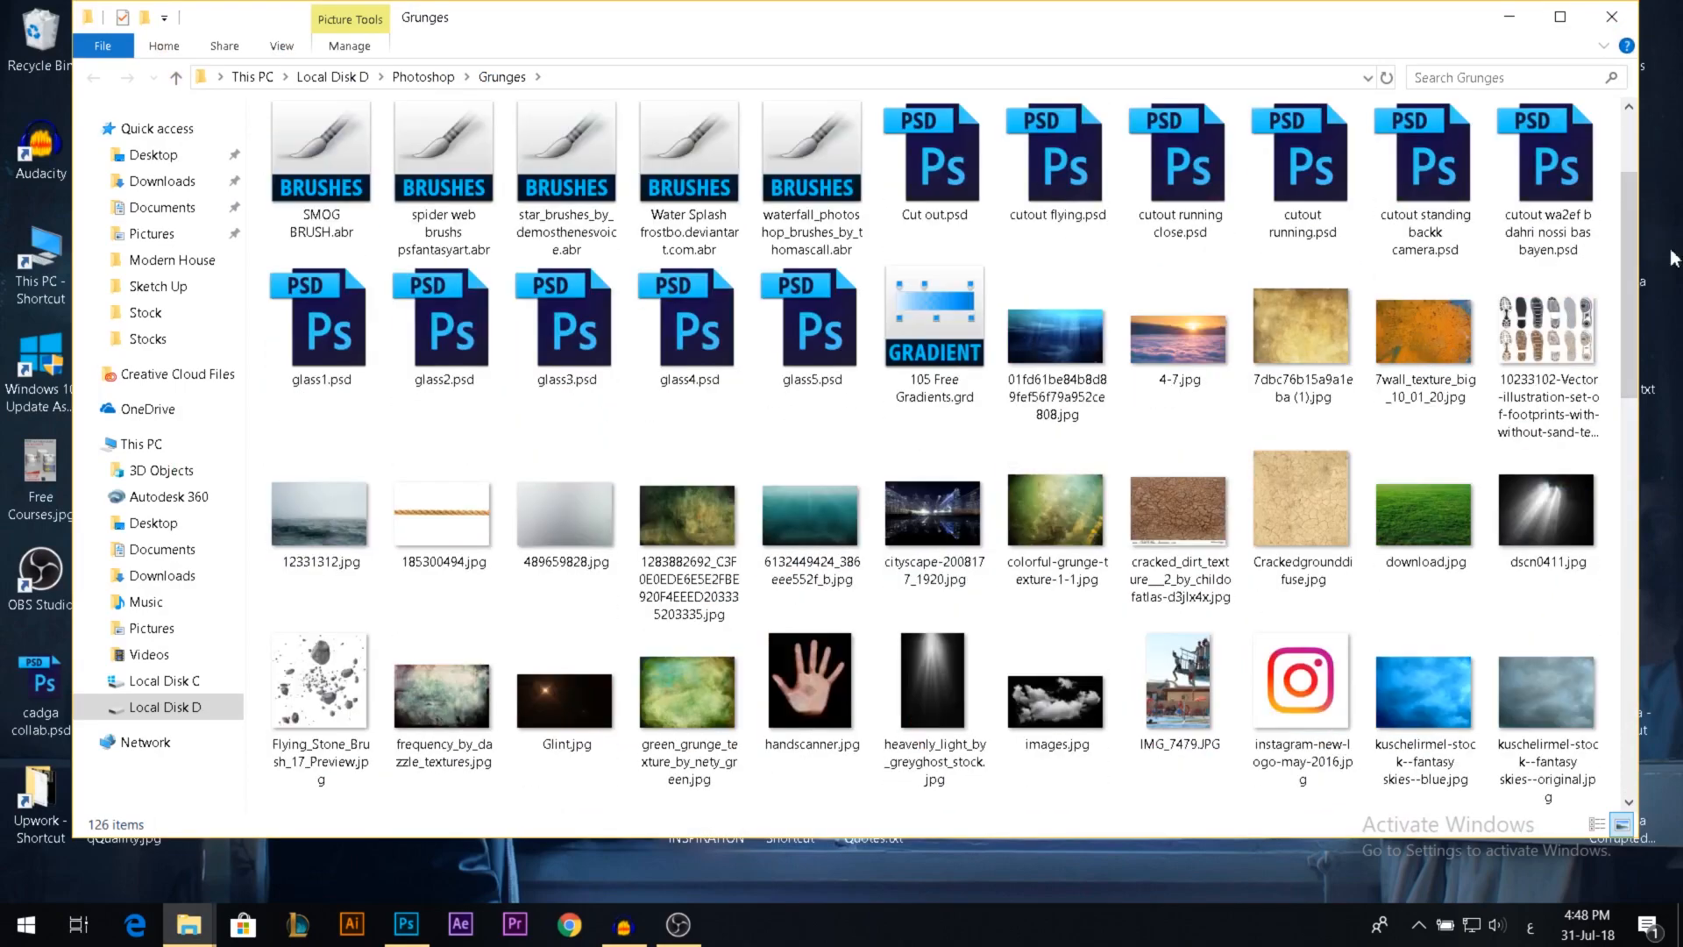
pyautogui.moveTo(1624, 256); pyautogui.dragTo(1598, 344)
pyautogui.moveTo(1536, 417); pyautogui.dragTo(772, 340)
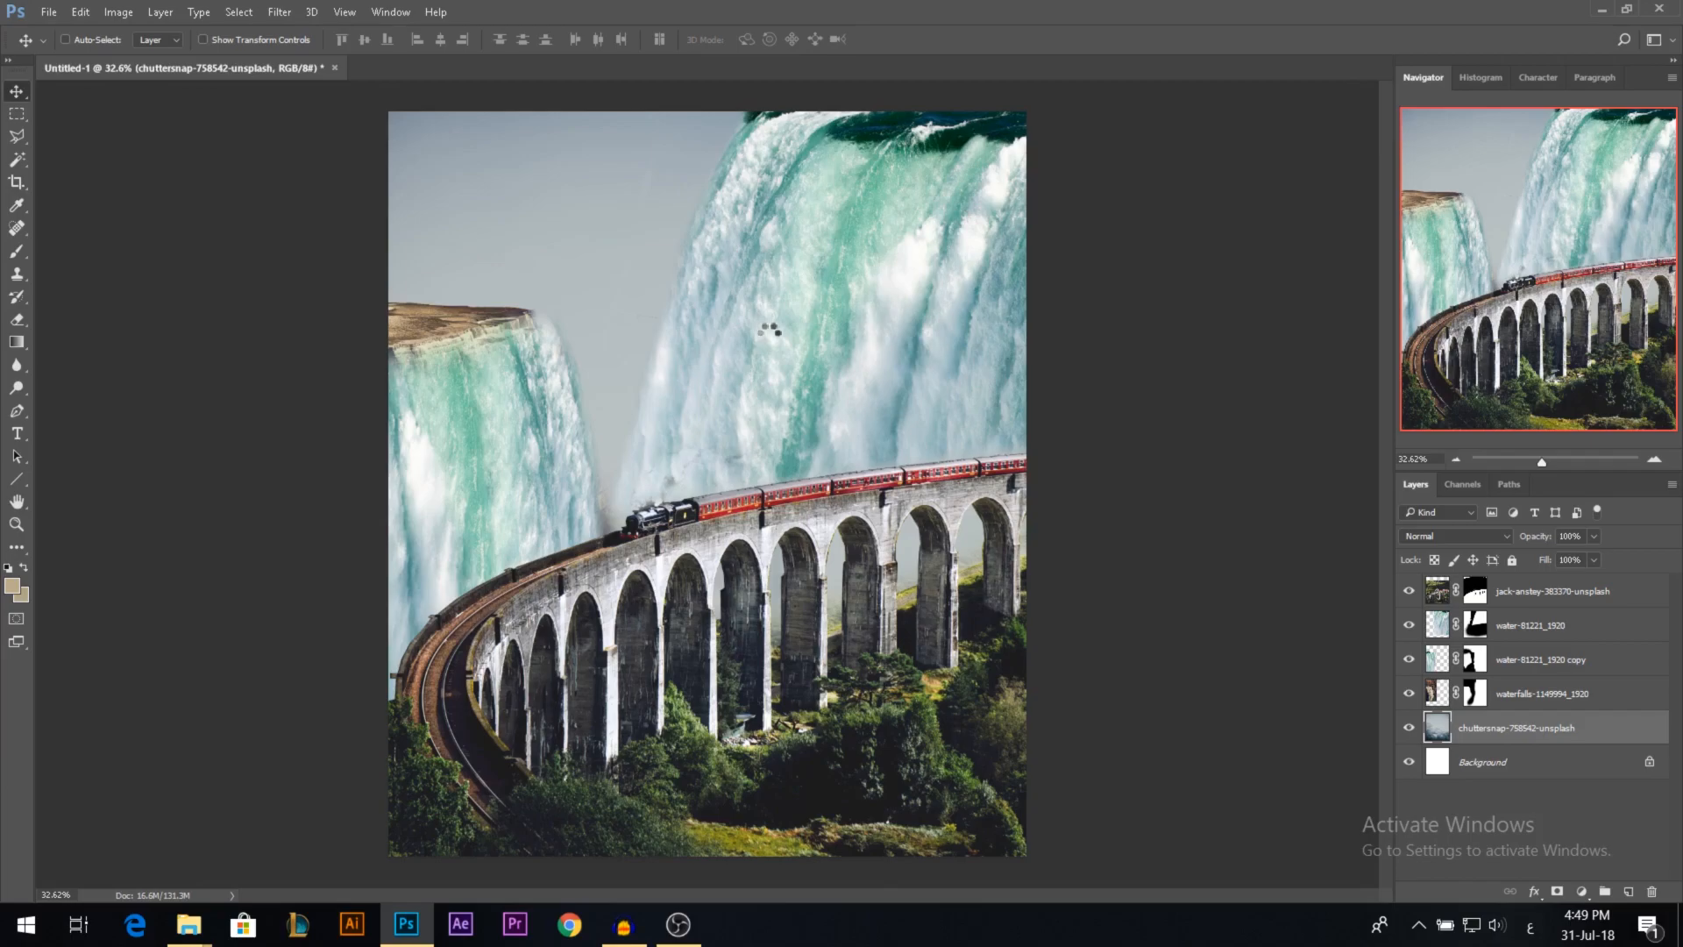
# Step: Scale the placed cloudy sky to about 153% and position it over the upper part of the canvas
pyautogui.moveTo(928, 320); pyautogui.dragTo(1034, 266)
pyautogui.moveTo(929, 344); pyautogui.dragTo(929, 337)
pyautogui.moveTo(1017, 583); pyautogui.dragTo(1045, 589)
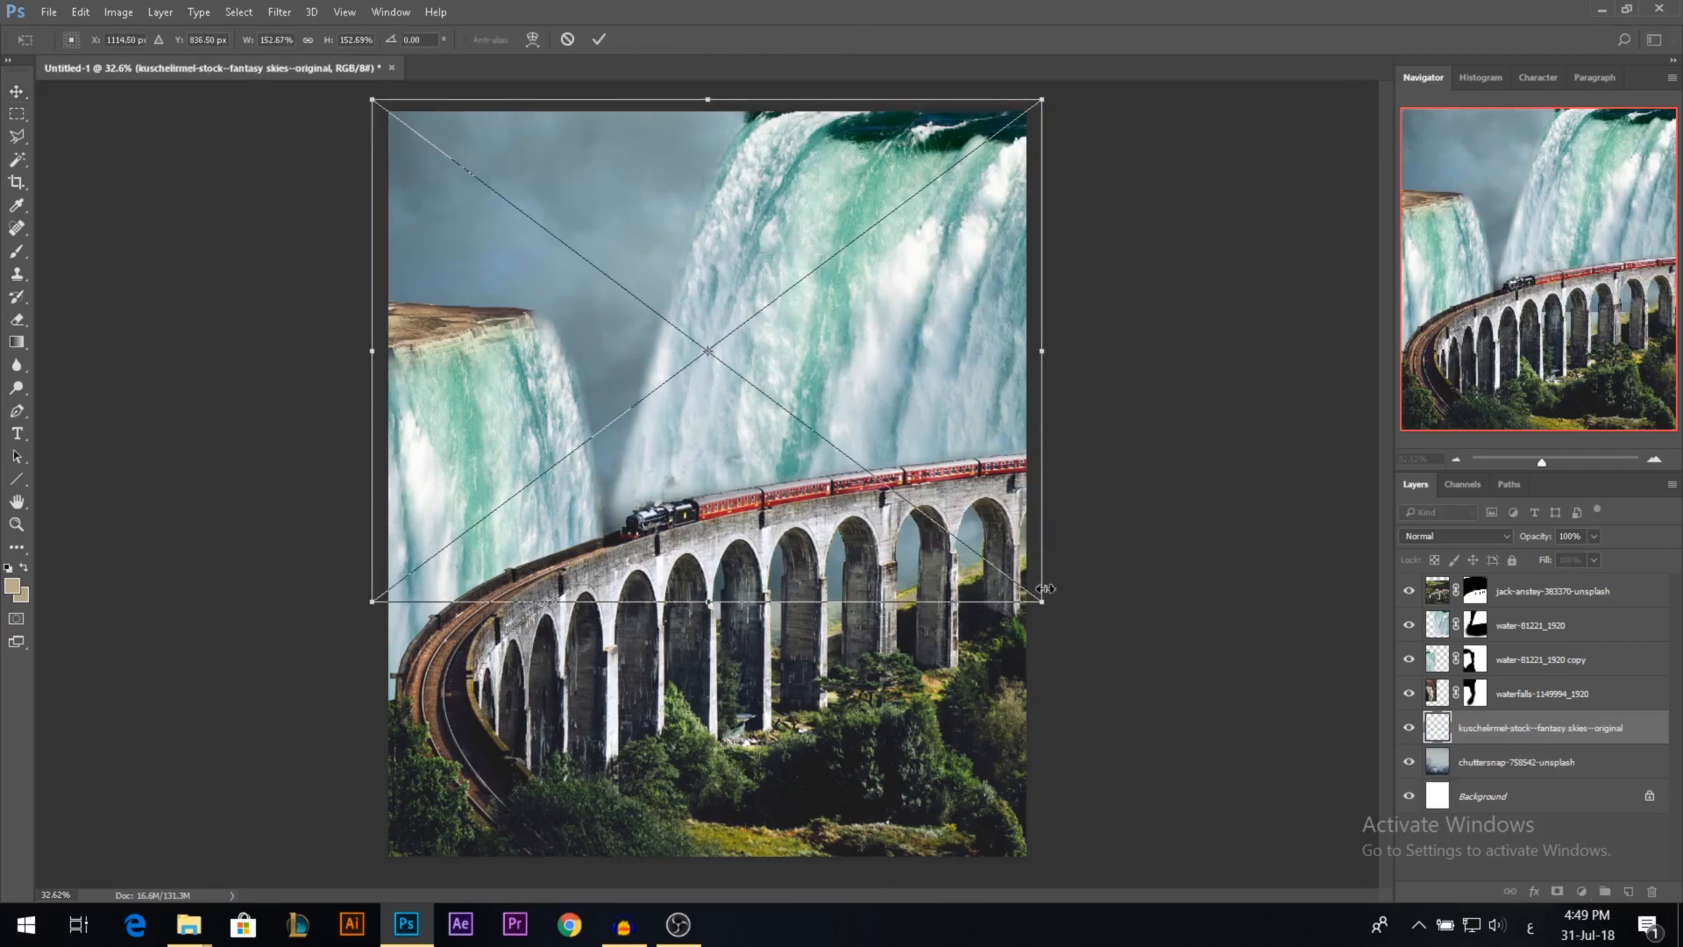
pyautogui.press('Return')
pyautogui.scroll(-1, 714, 387)
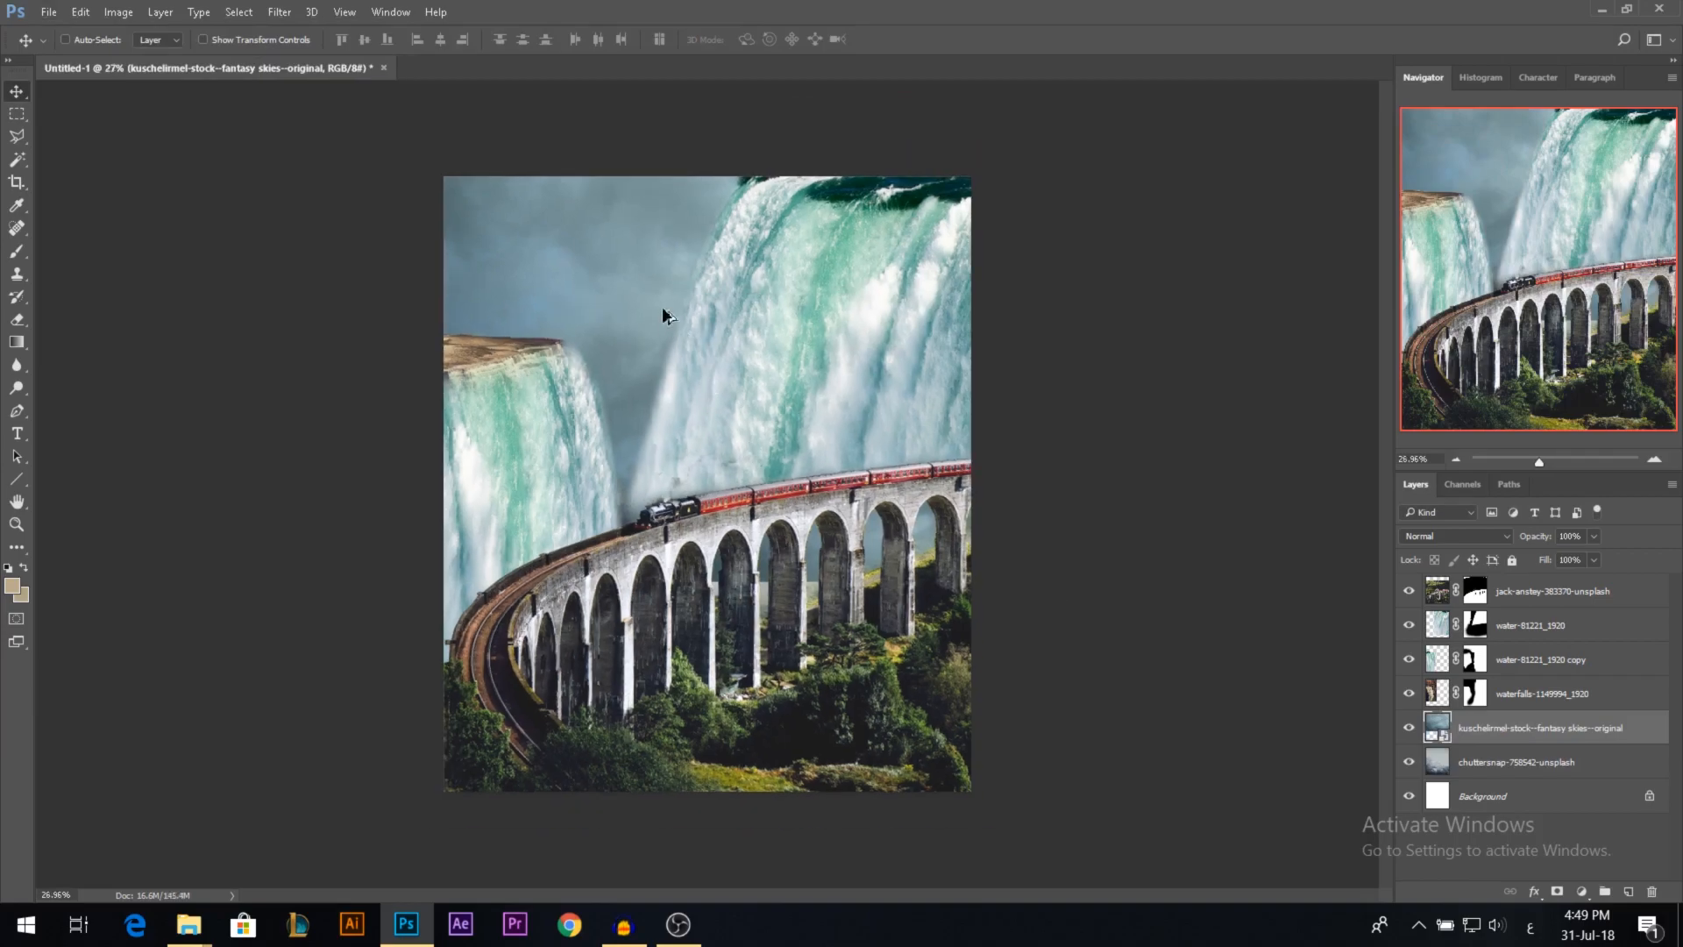
# Step: Paint black on the water-81221_1920 layer's mask to trim the large waterfall's upper-left edge
pyautogui.scroll(1, 661, 307)
pyautogui.keyDown('ctrl'); pyautogui.click(901, 219); pyautogui.keyUp('ctrl')
pyautogui.click(1475, 625)
pyautogui.press('d')
pyautogui.press('b')
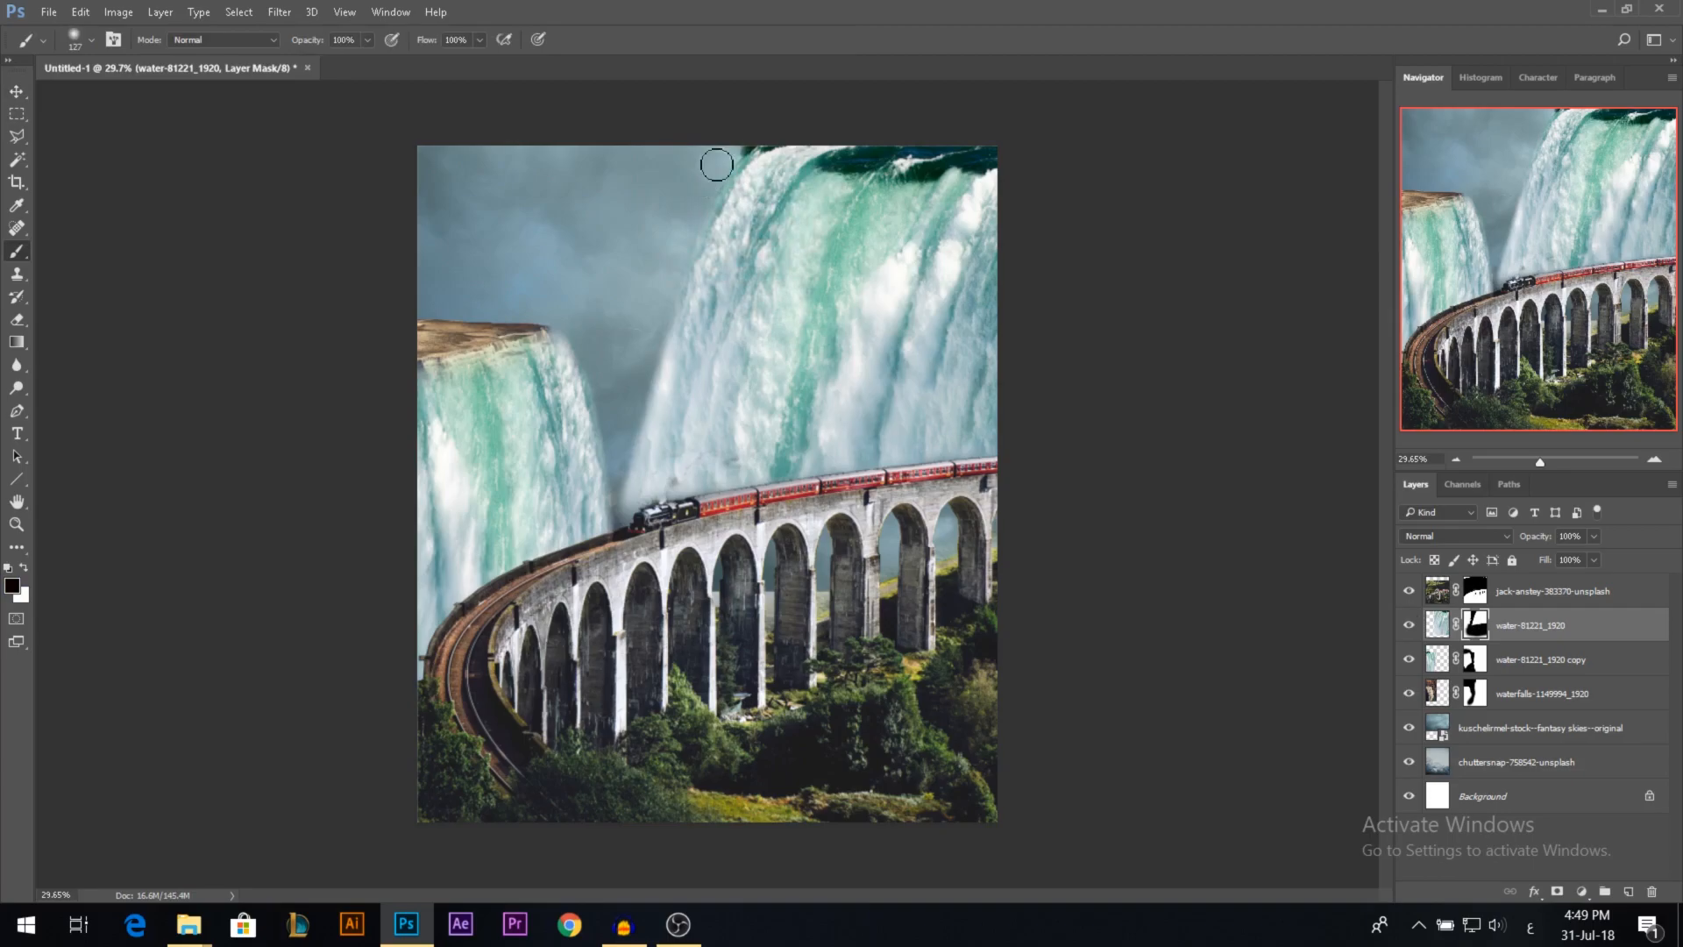
pyautogui.scroll(-1, 733, 158)
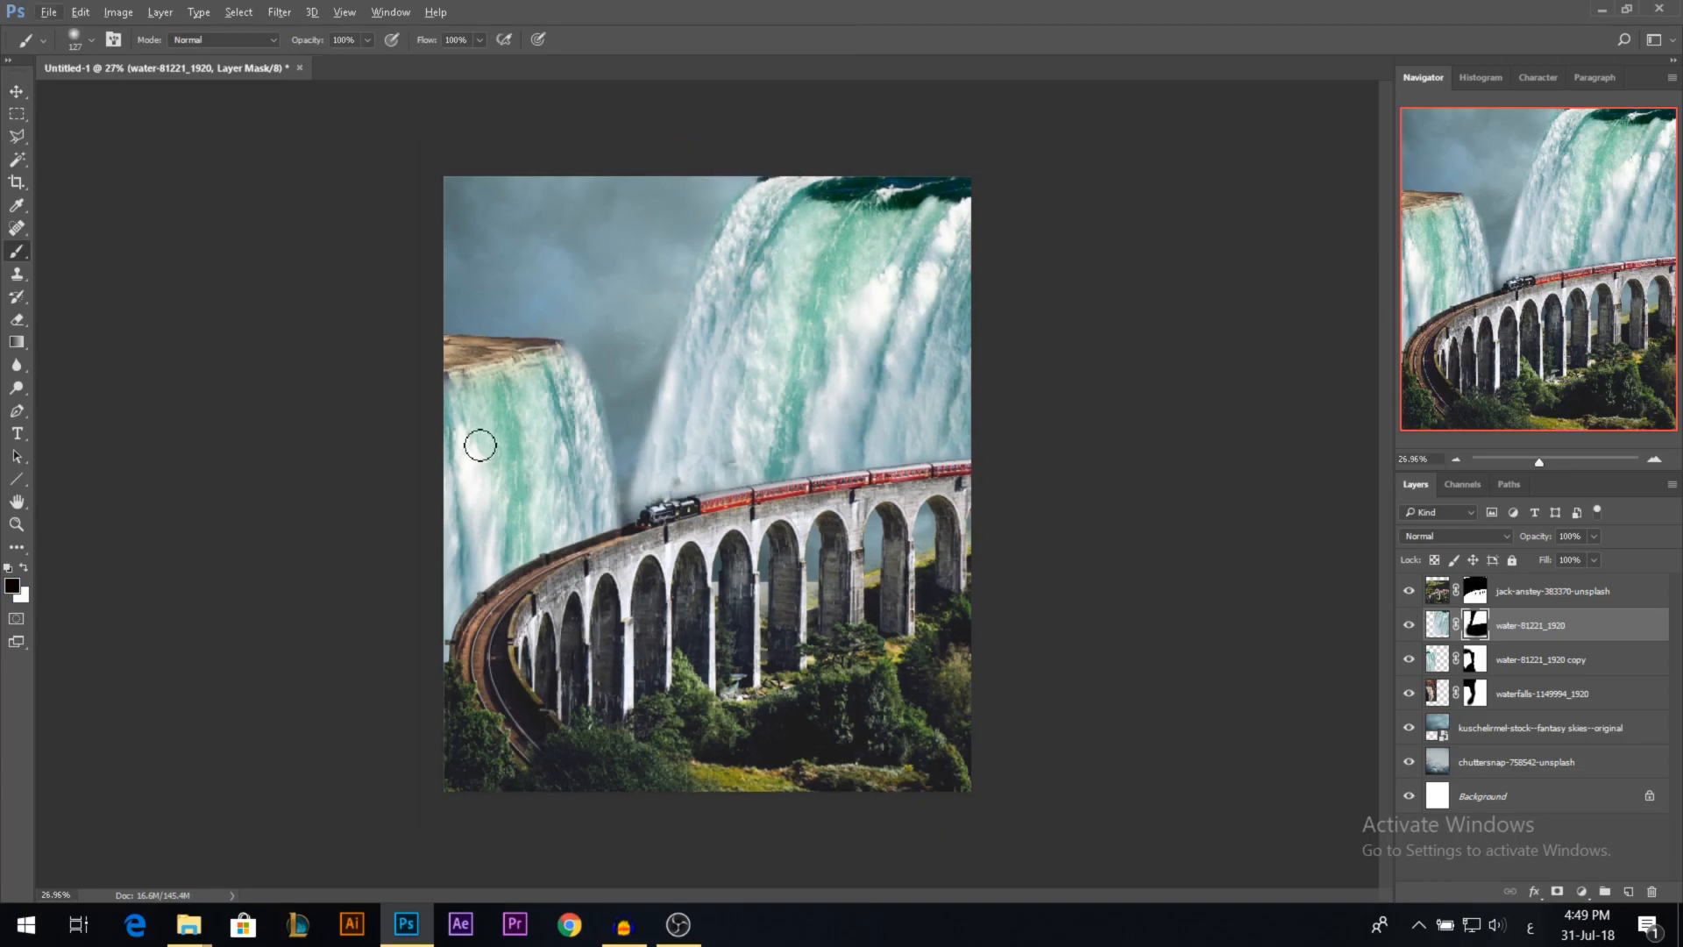
pyautogui.click(16, 91)
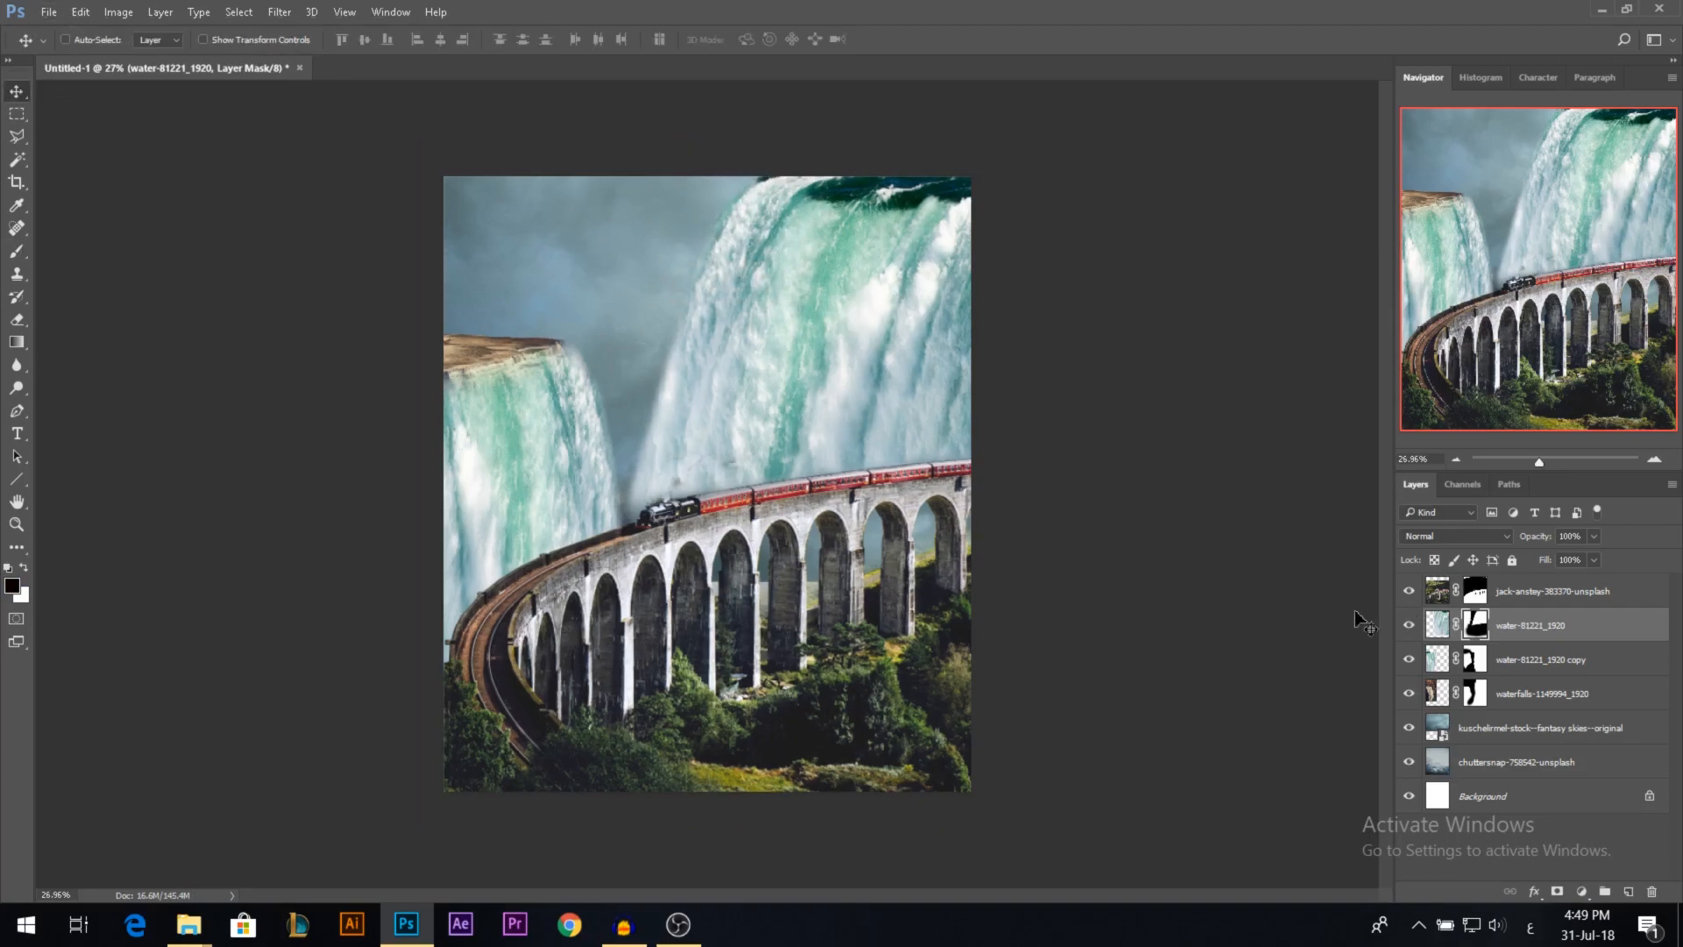
# Step: Shift the large waterfall's hue to +22 with Hue/Saturation on the water-81221_1920 layer's image
pyautogui.click(1435, 625)
pyautogui.hotkey('ctrl', 'u')
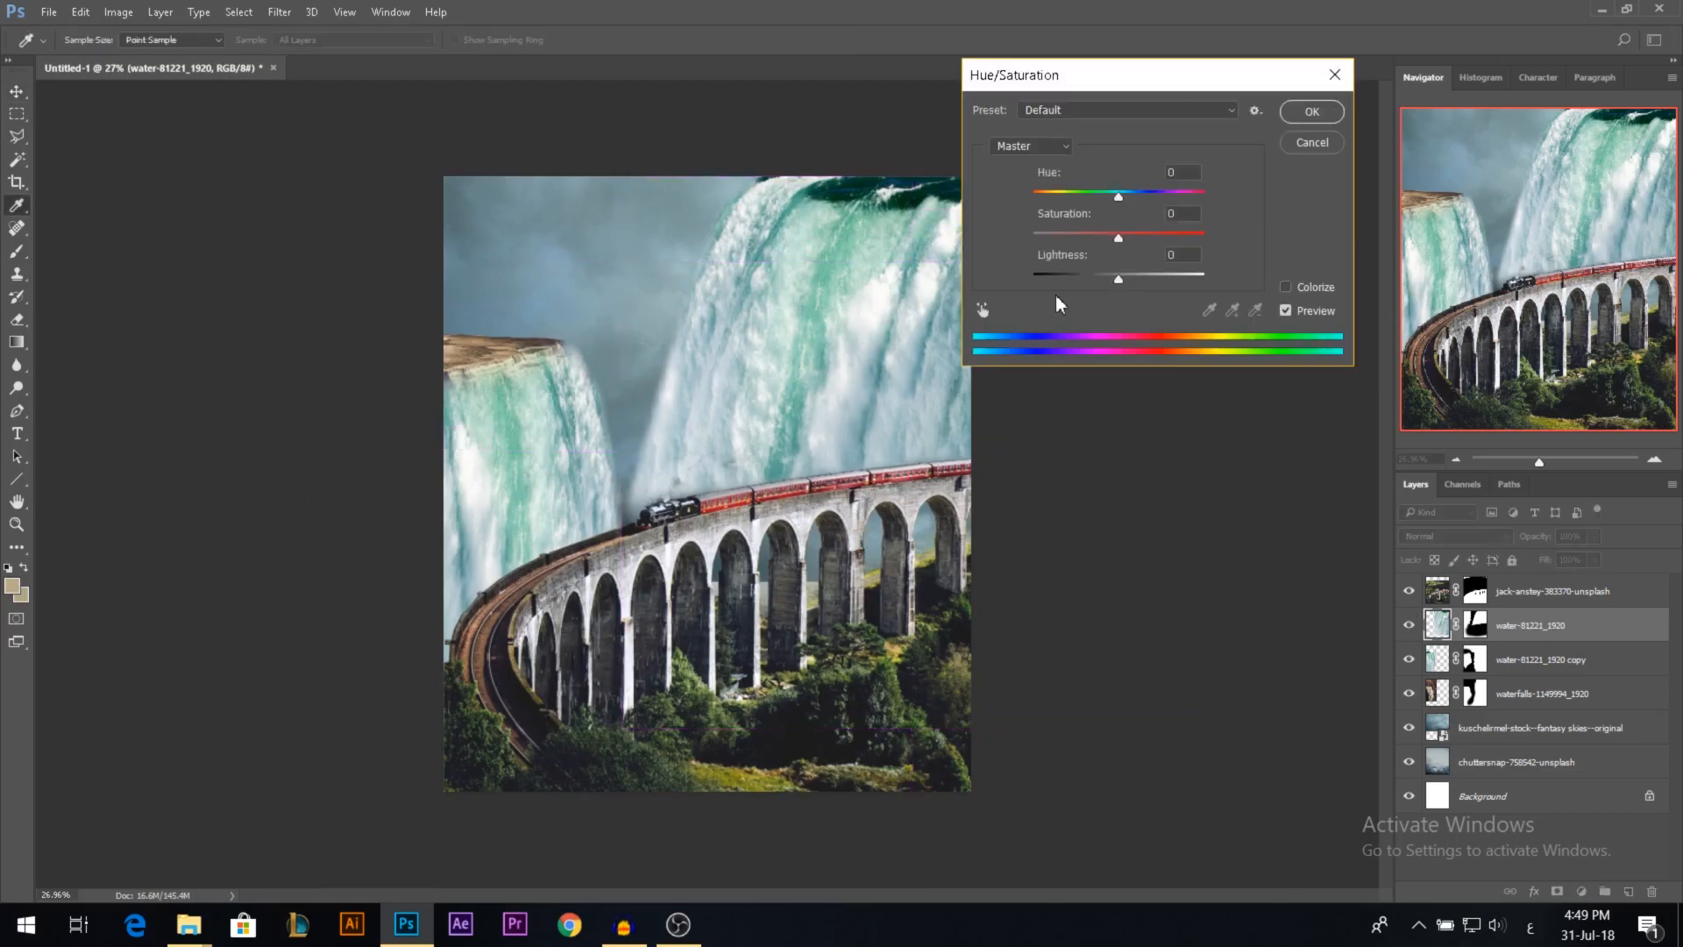
pyautogui.moveTo(1122, 191); pyautogui.dragTo(1138, 196)
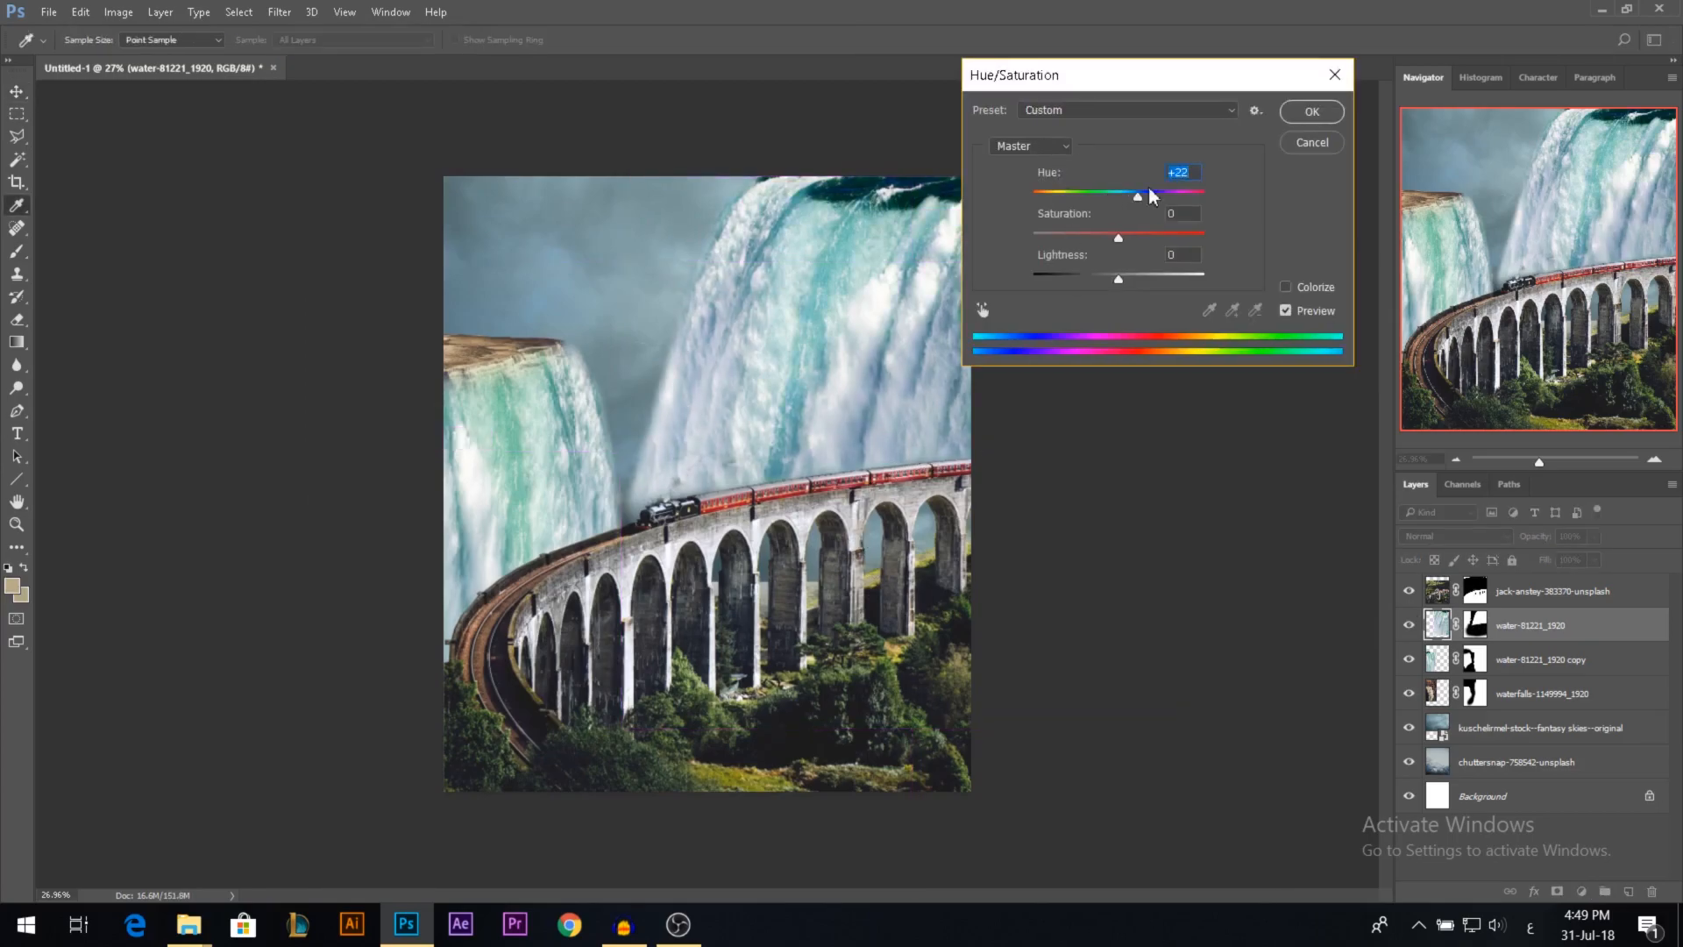
pyautogui.click(1312, 112)
# Step: Adjust the smaller left waterfall (water-81221_1920 copy) with Hue/Saturation, setting hue +23 and saturation -42
pyautogui.moveTo(569, 438)
pyautogui.mouseDown()
pyautogui.moveTo(483, 473)
pyautogui.moveTo(558, 449)
pyautogui.mouseUp()
pyautogui.hotkey('ctrl', 'u')
pyautogui.moveTo(1119, 194); pyautogui.dragTo(1138, 197)
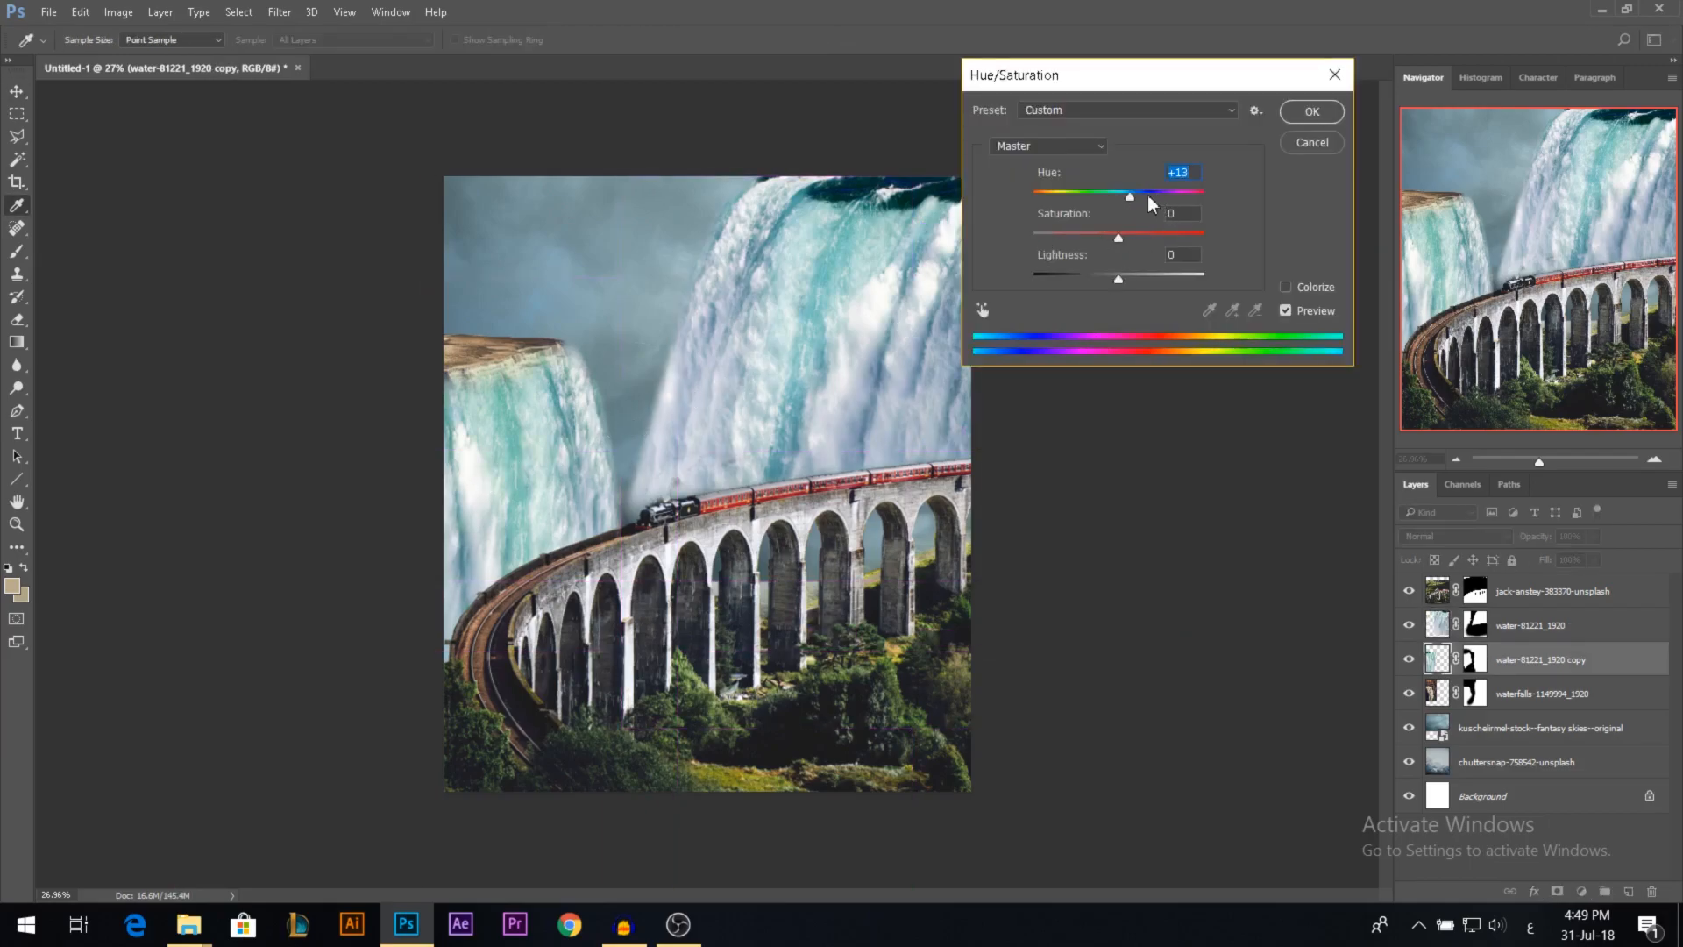
pyautogui.click(1084, 235)
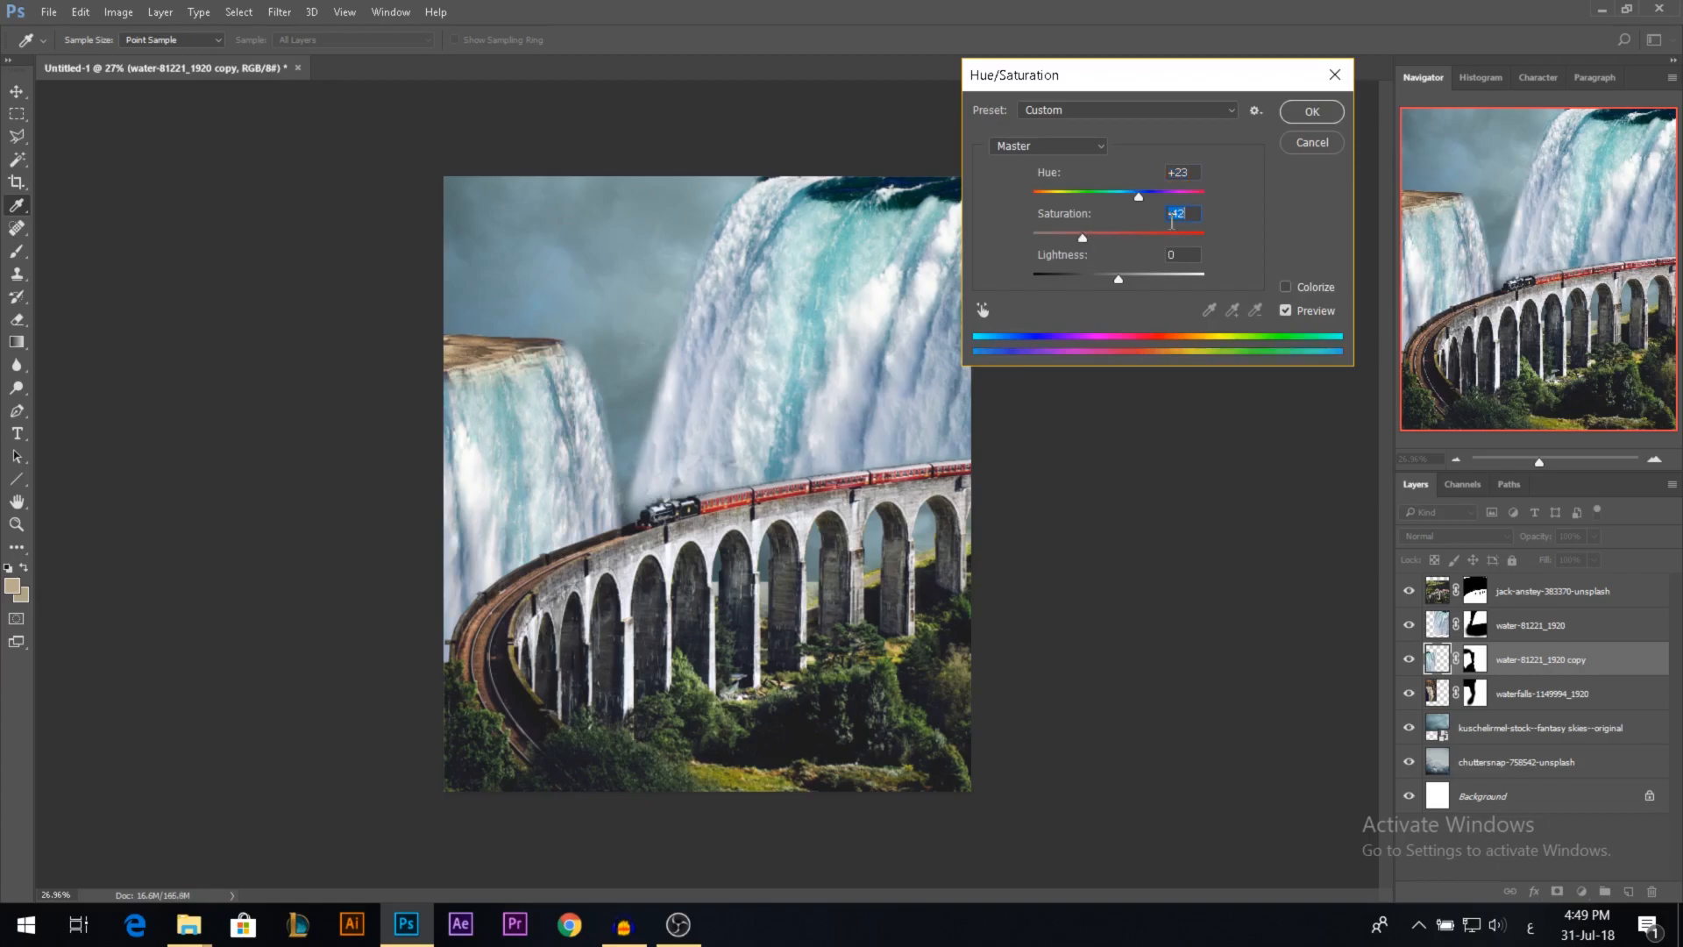
pyautogui.click(1306, 112)
# Step: Desaturate the large waterfall with Hue/Saturation to match the smaller one
pyautogui.keyDown('ctrl'); pyautogui.click(894, 377); pyautogui.keyUp('ctrl')
pyautogui.hotkey('ctrl', 'u')
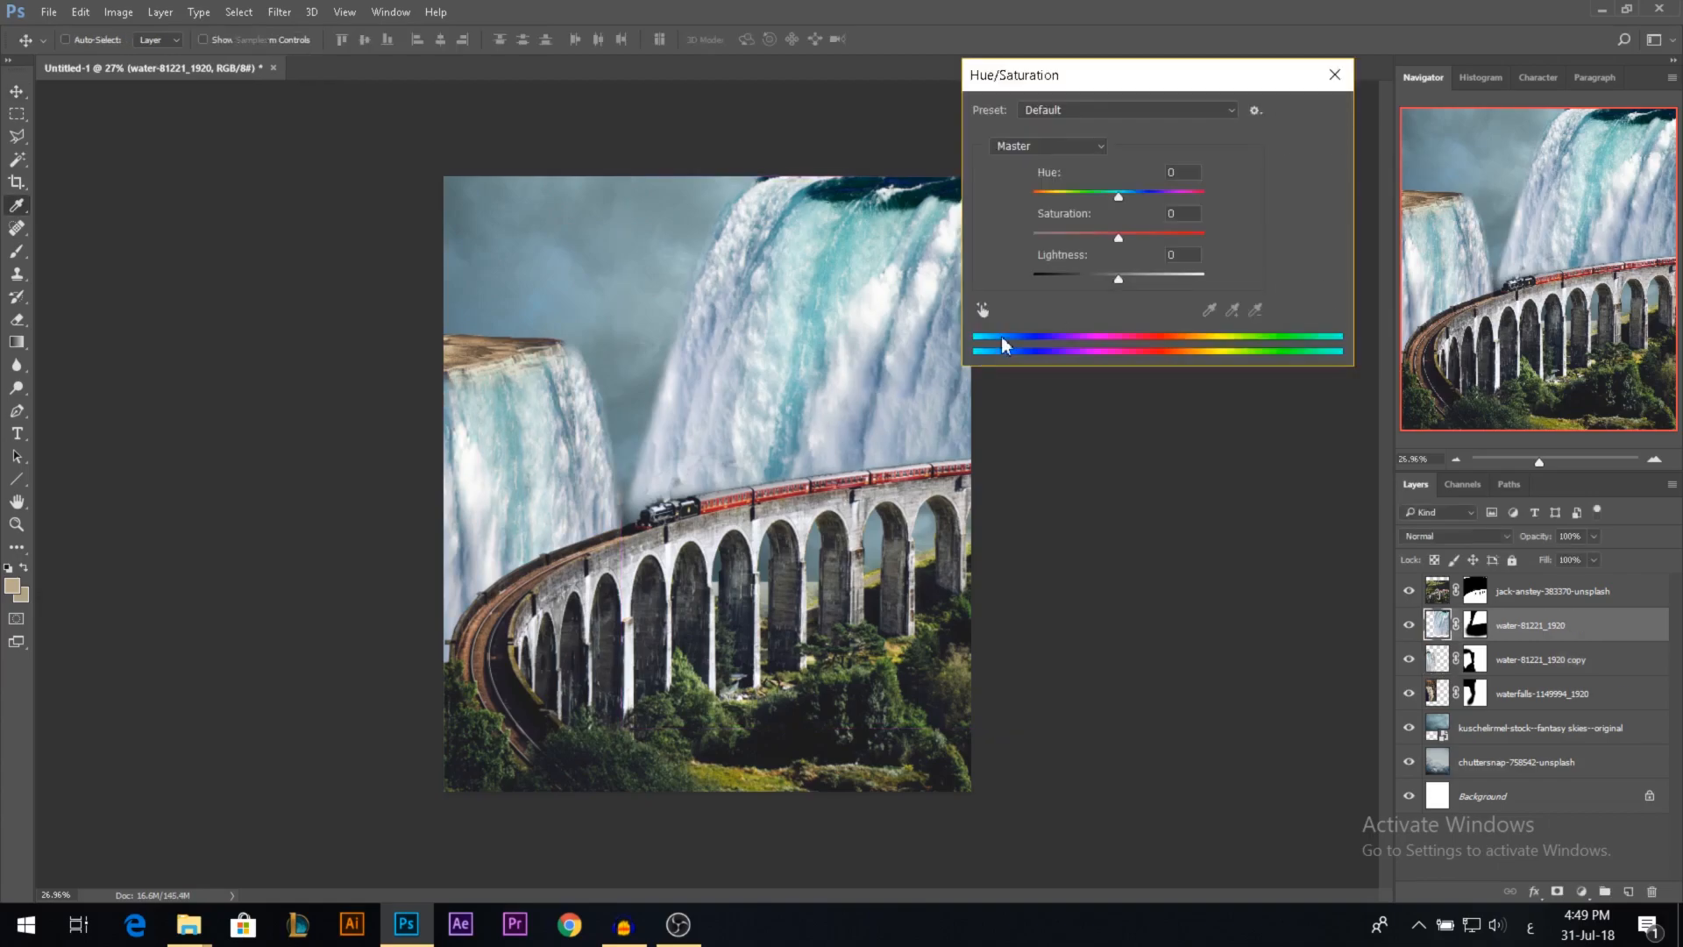
pyautogui.click(1083, 232)
pyautogui.click(1313, 112)
pyautogui.press('v')
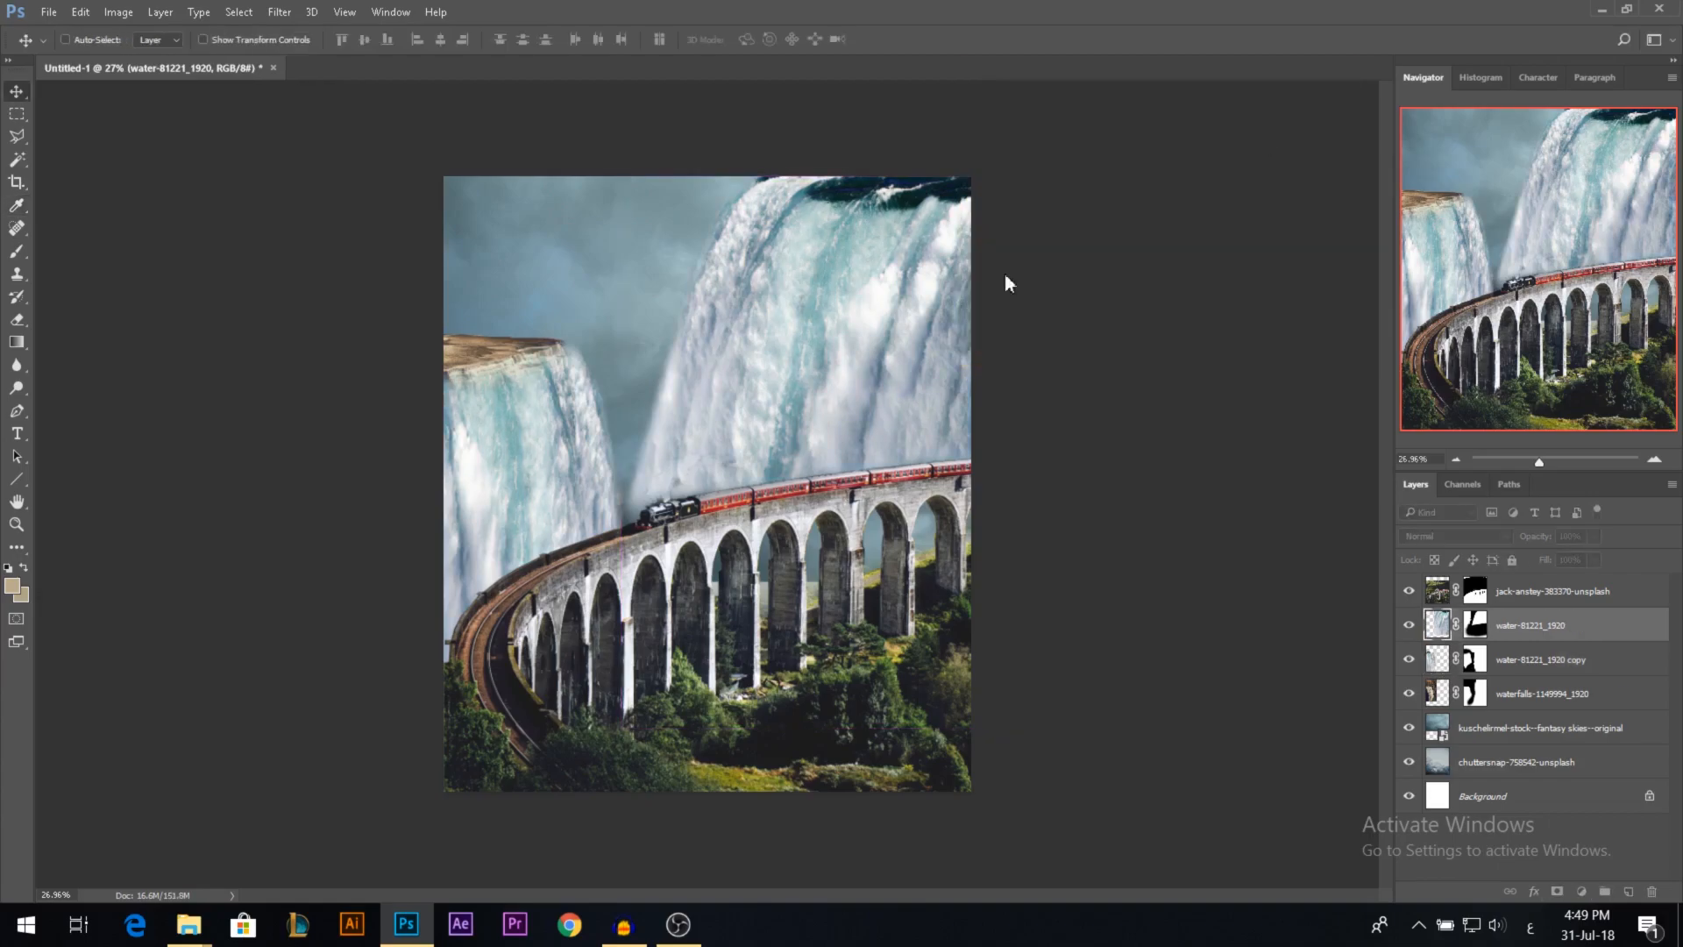
# Step: Cool the rocky ledge layer with Color Balance, including its highlights, and group it with the left waterfall layer
pyautogui.click(502, 359)
pyautogui.hotkey('ctrl', 'b')
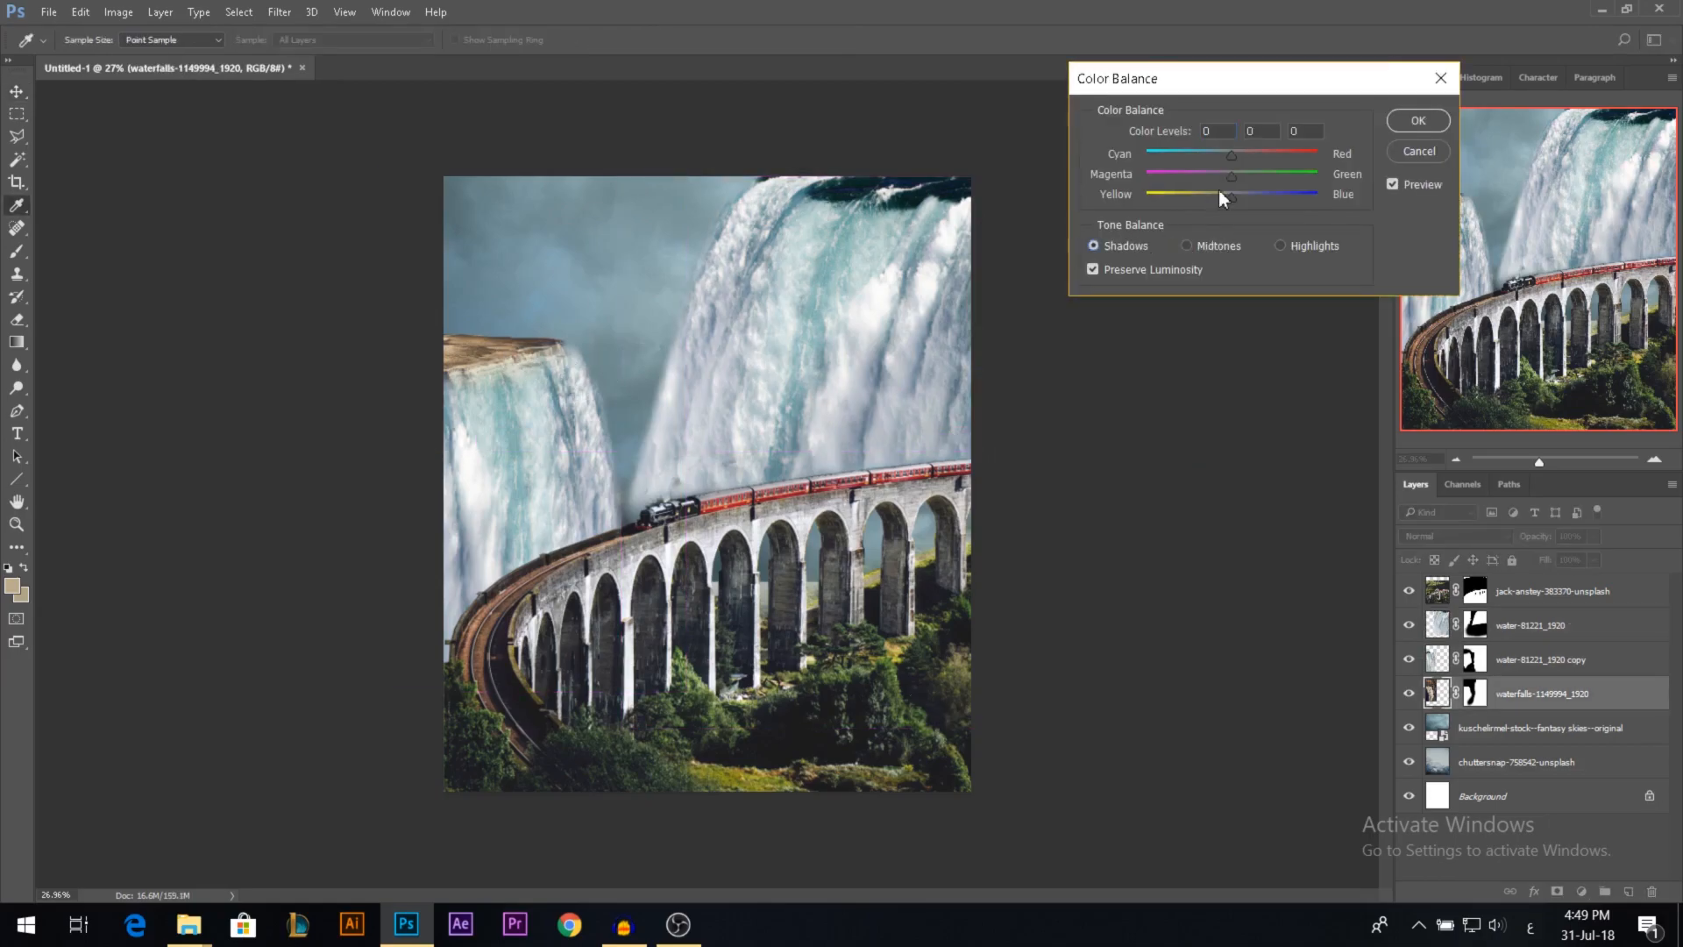
pyautogui.click(1279, 245)
pyautogui.click(1407, 124)
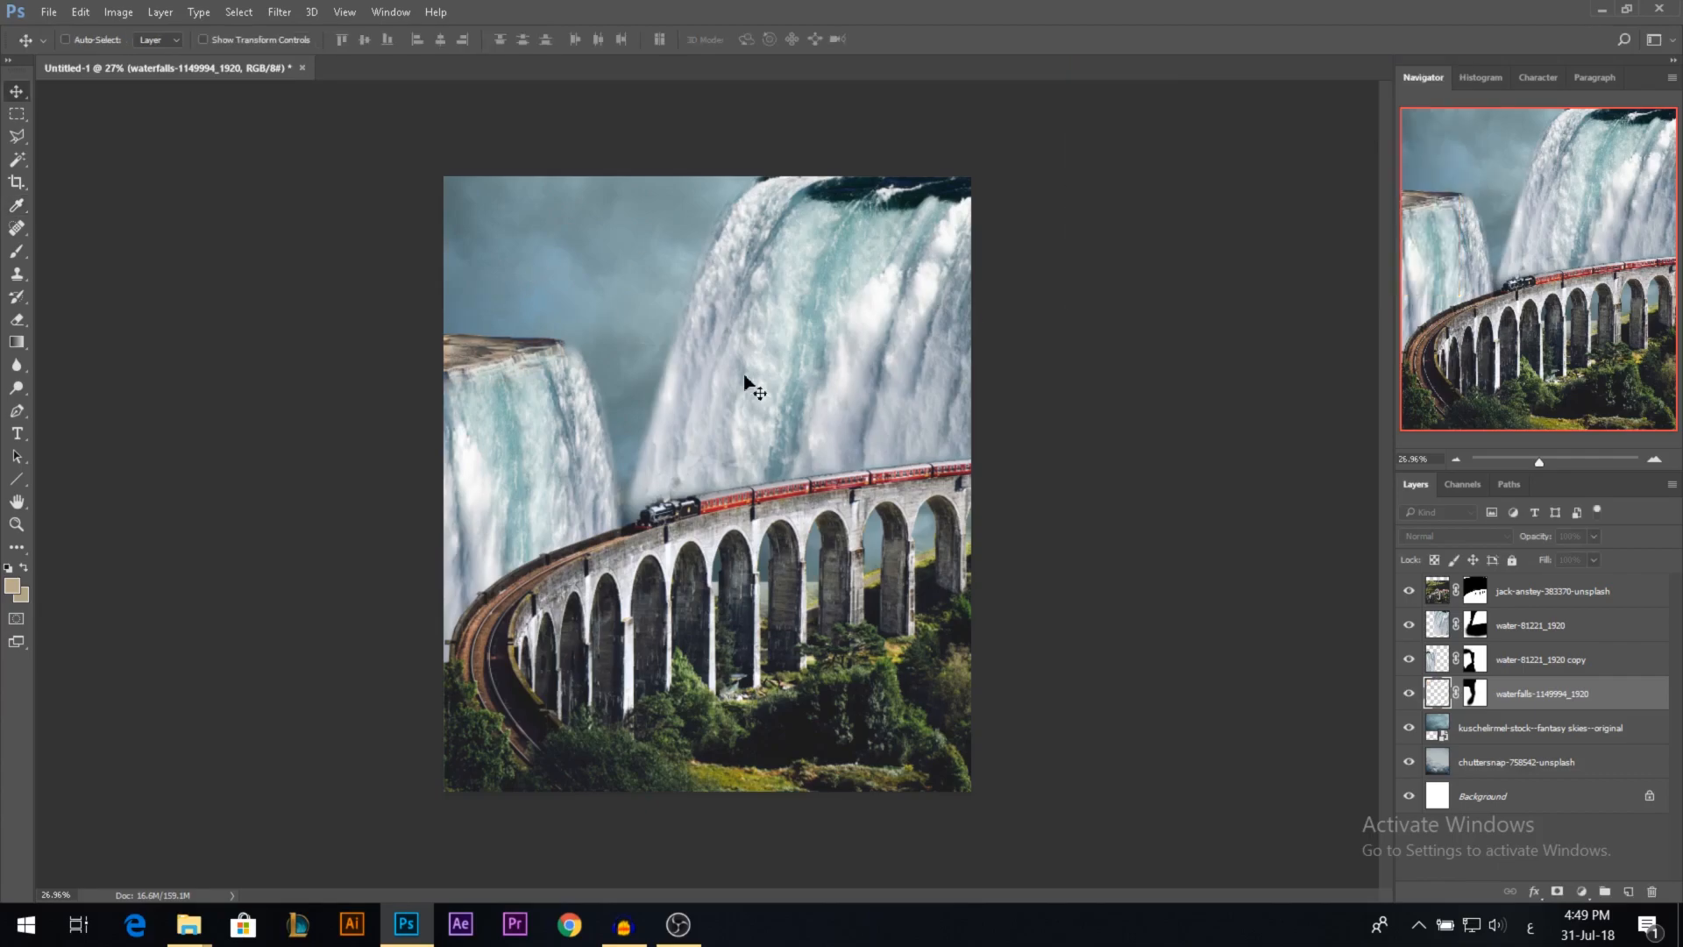
pyautogui.keyDown('ctrl'); pyautogui.keyDown('shift'); pyautogui.click(528, 455); pyautogui.keyUp('shift'); pyautogui.keyUp('ctrl')
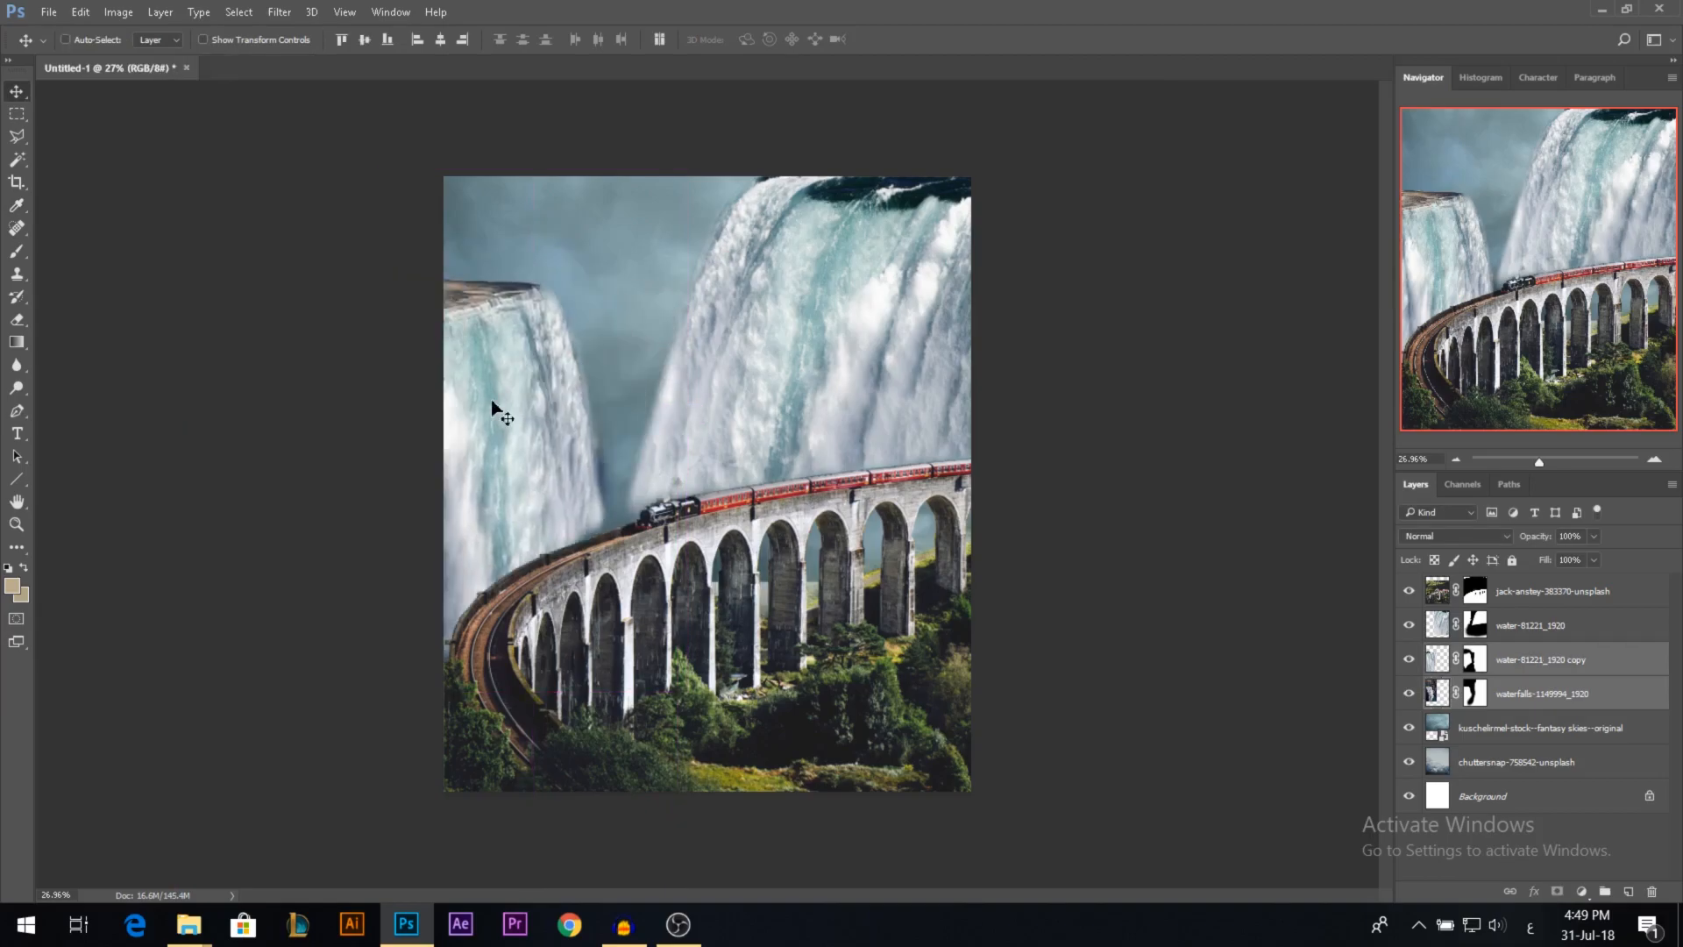
pyautogui.hotkey('ctrl', 'g')
# Step: Rotate the large waterfall so its left edge stands more upright, and shift it so its crest runs off the canvas
pyautogui.keyDown('ctrl'); pyautogui.click(877, 375); pyautogui.keyUp('ctrl')
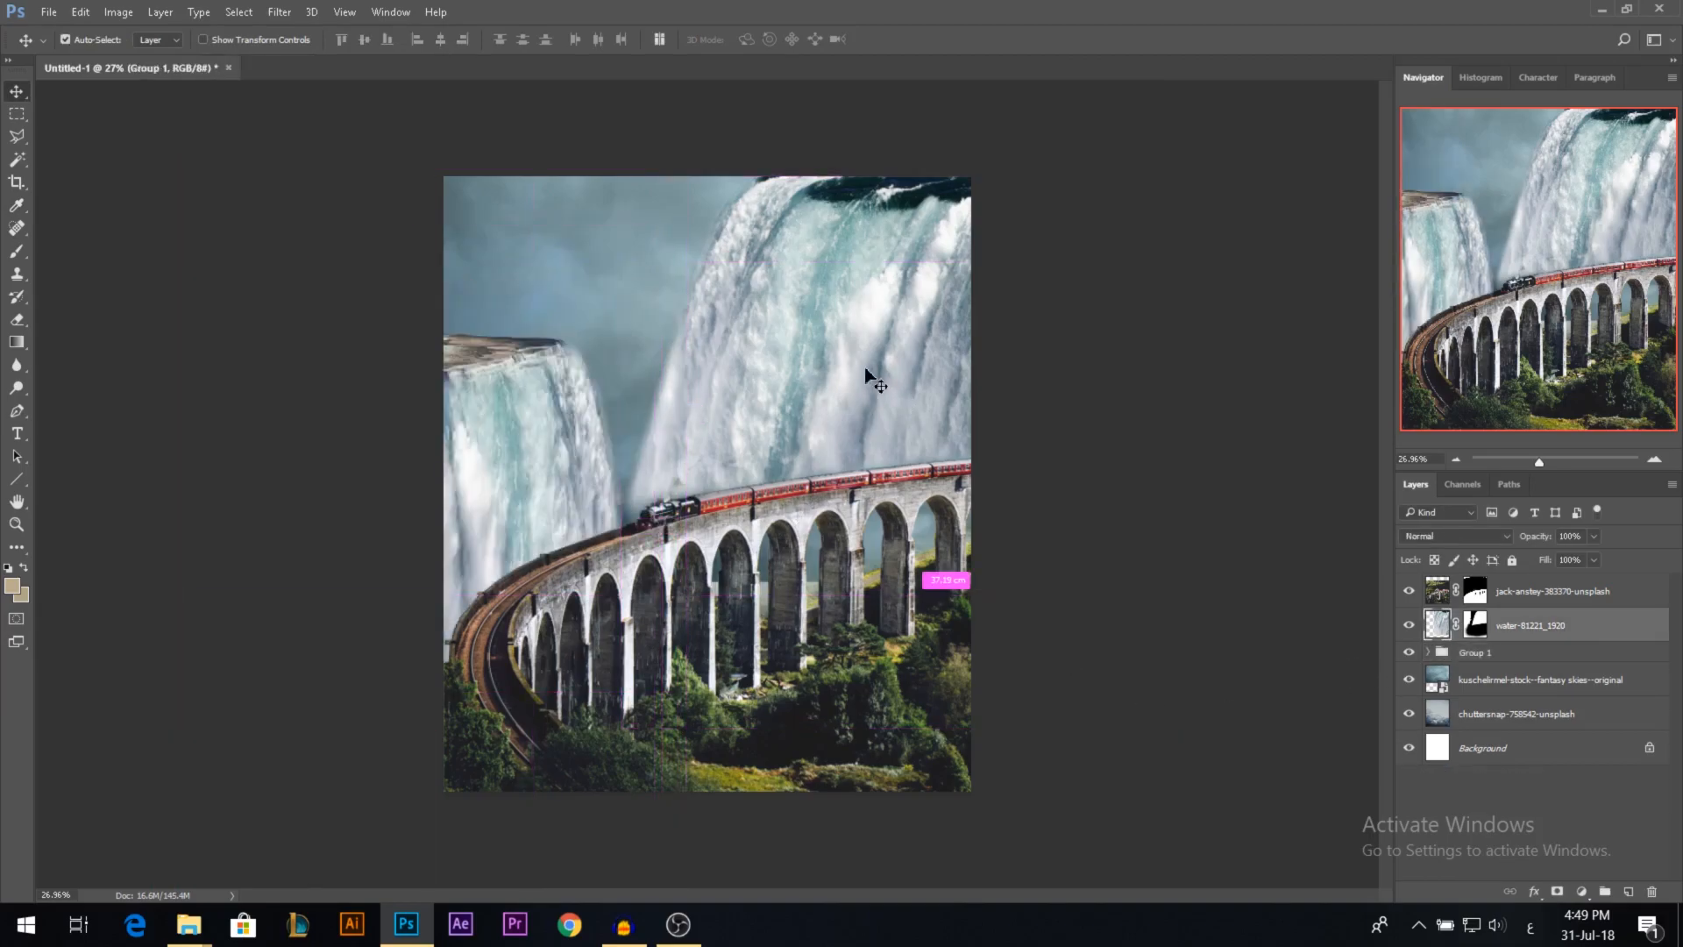
pyautogui.hotkey('ctrl', 't')
pyautogui.moveTo(1276, 647); pyautogui.dragTo(1342, 478)
pyautogui.moveTo(877, 176); pyautogui.dragTo(872, 134)
pyautogui.moveTo(824, 351); pyautogui.dragTo(866, 345)
pyautogui.press('Return')
pyautogui.moveTo(902, 424)
pyautogui.mouseDown()
pyautogui.moveTo(868, 312)
pyautogui.moveTo(879, 417)
pyautogui.moveTo(916, 436)
pyautogui.mouseUp()
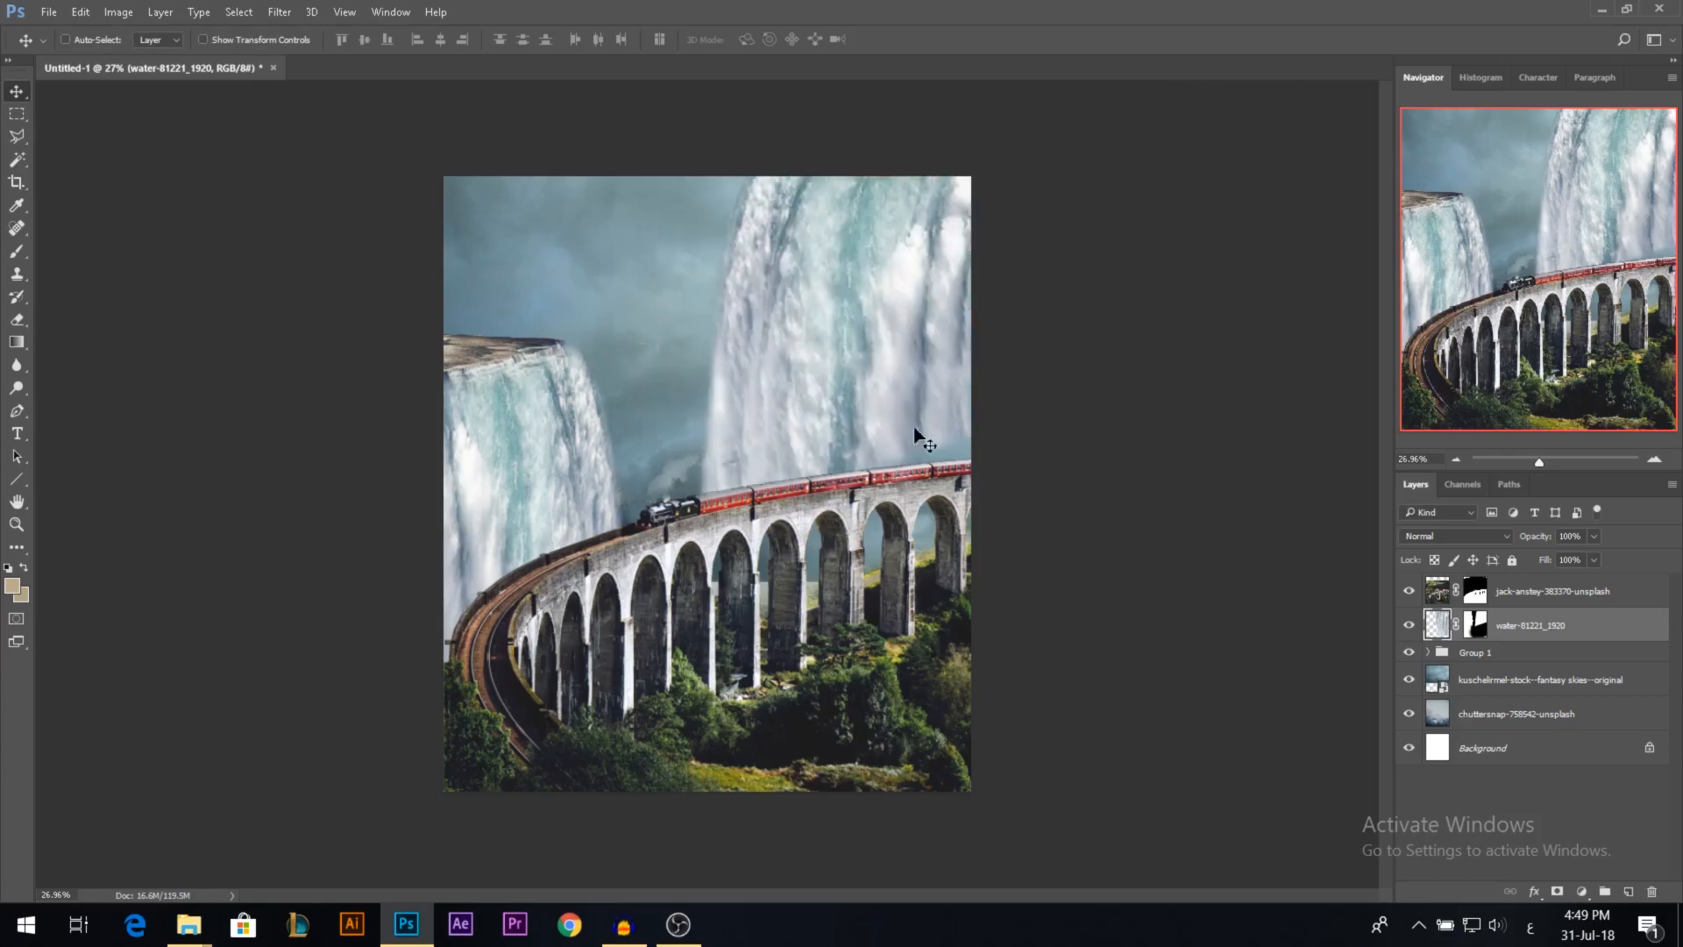
# Step: Paint white on the large waterfall's mask along the right part of the viaduct to reveal water behind the train and arches
pyautogui.keyDown('shift'); pyautogui.click(1480, 631); pyautogui.keyUp('shift')
pyautogui.keyDown('shift'); pyautogui.click(1480, 630); pyautogui.keyUp('shift')
pyautogui.press('d')
pyautogui.press('b')
pyautogui.press('x')
pyautogui.moveTo(956, 508)
pyautogui.mouseDown()
pyautogui.moveTo(769, 570)
pyautogui.moveTo(832, 492)
pyautogui.mouseUp()
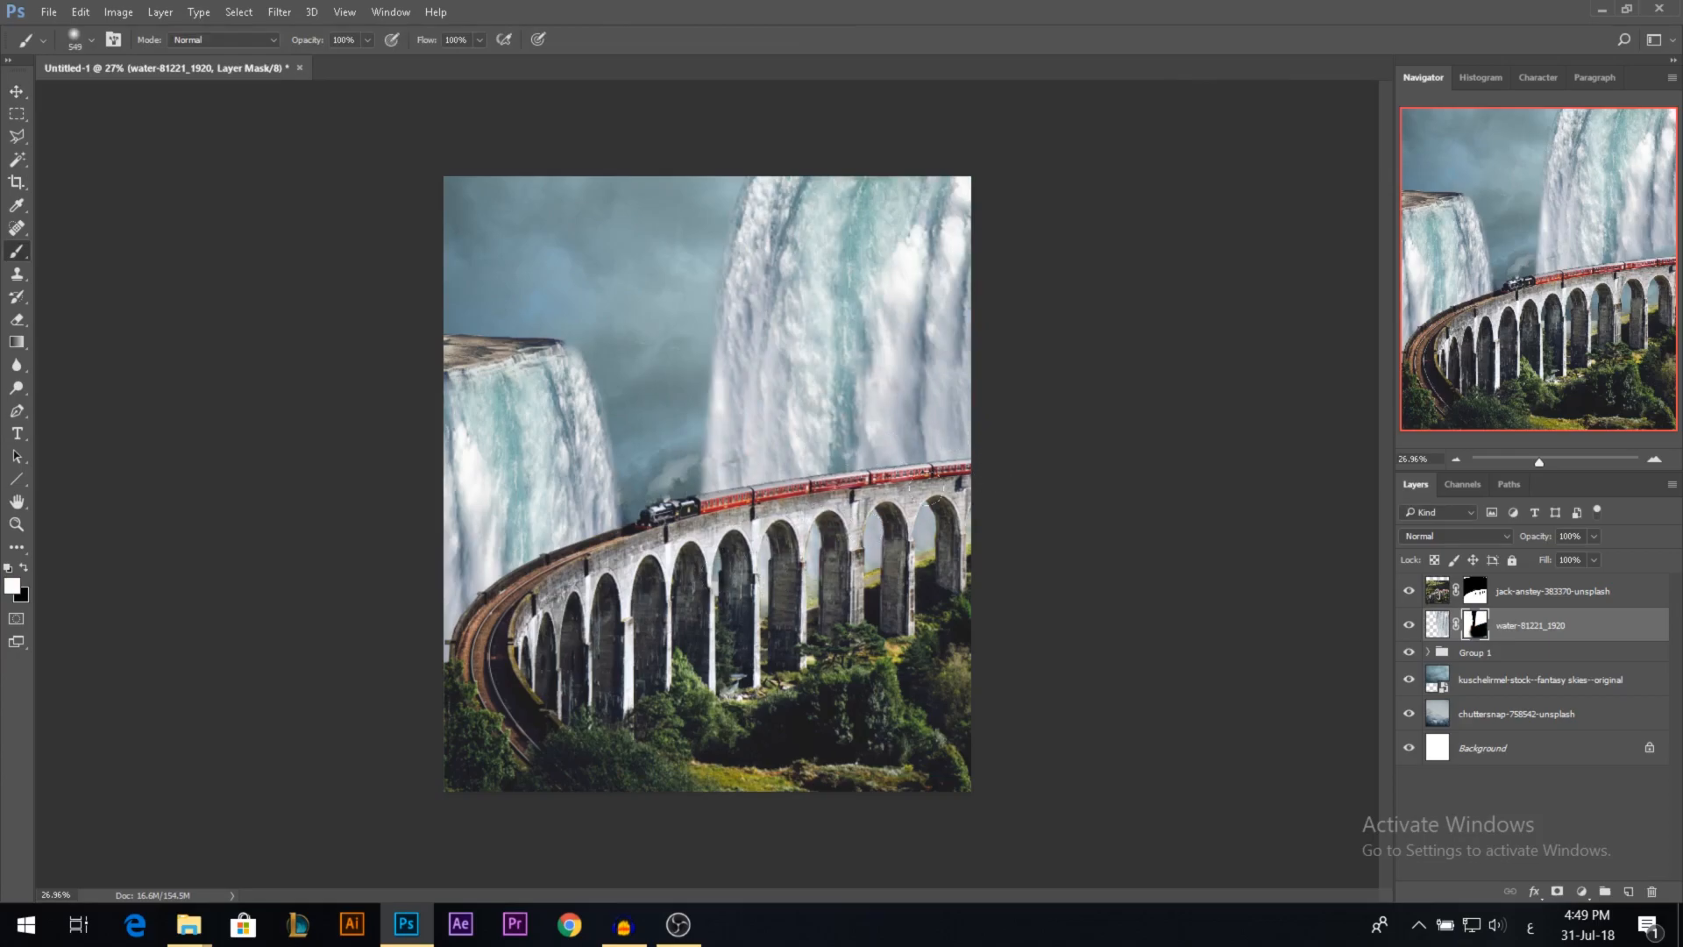
pyautogui.click(14, 93)
pyautogui.scroll(-2, 969, 492)
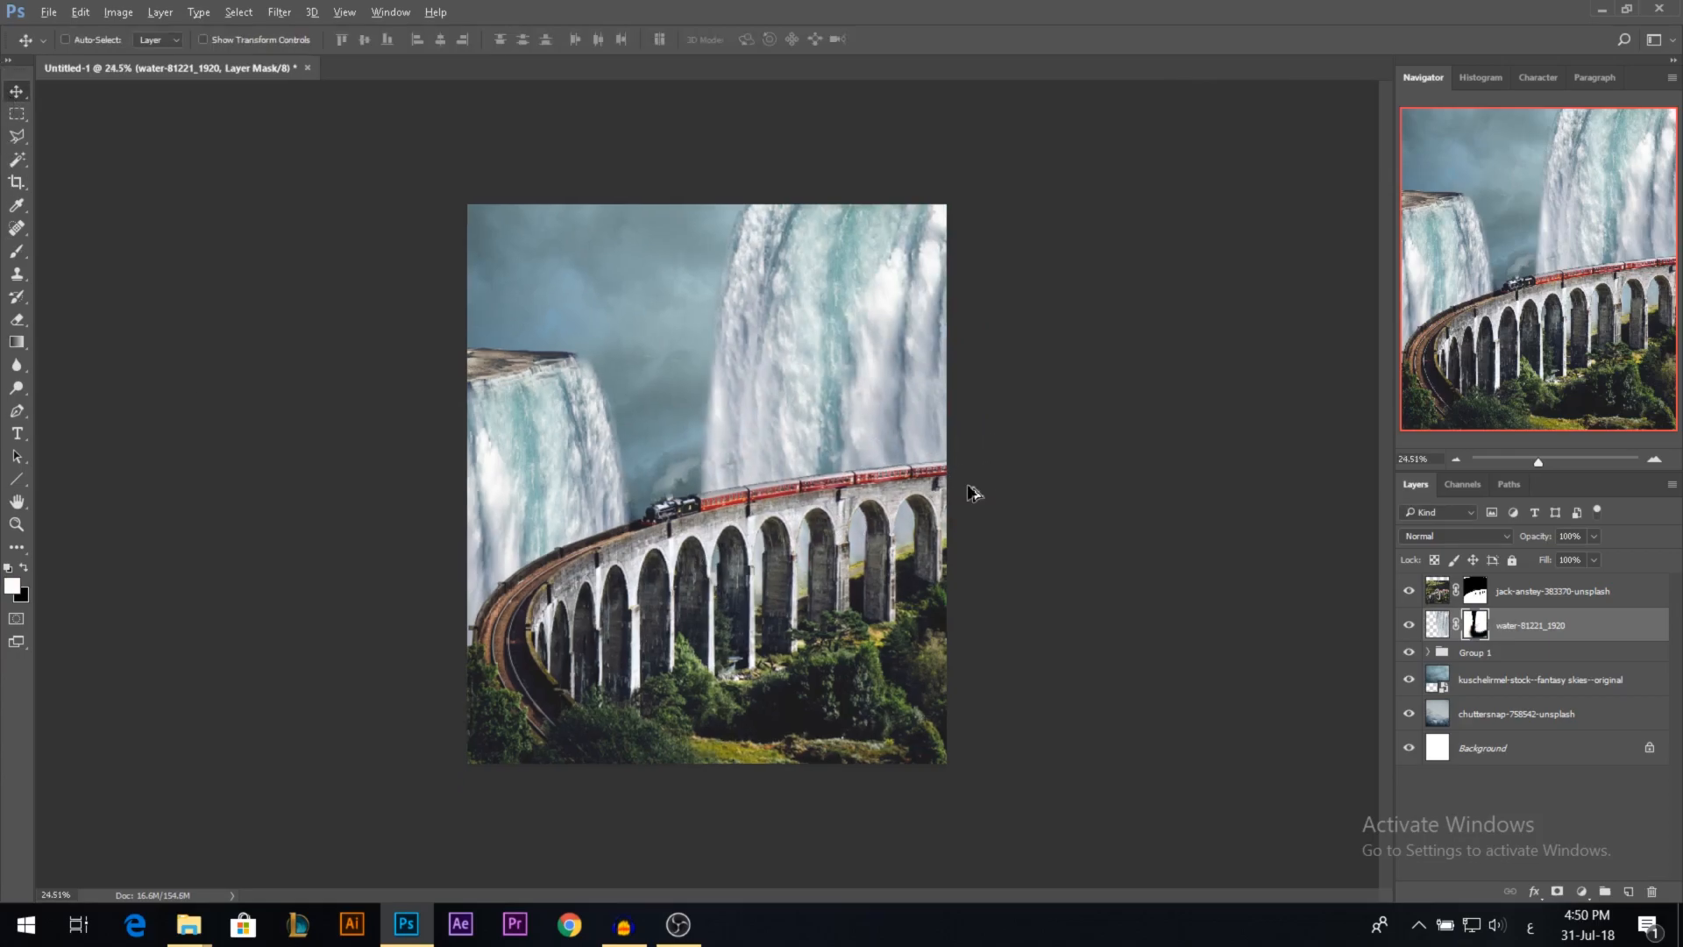
pyautogui.scroll(3, 701, 302)
pyautogui.scroll(-2, 432, 363)
pyautogui.scroll(6, 663, 511)
pyautogui.scroll(-3, 733, 546)
pyautogui.scroll(-2, 735, 554)
# Step: Add a new layer above the viaduct layer and pick a light grey-blue foreground colour from the sky for the Brush
pyautogui.moveTo(875, 666); pyautogui.dragTo(690, 673)
pyautogui.hotkey('ctrl', 'z')
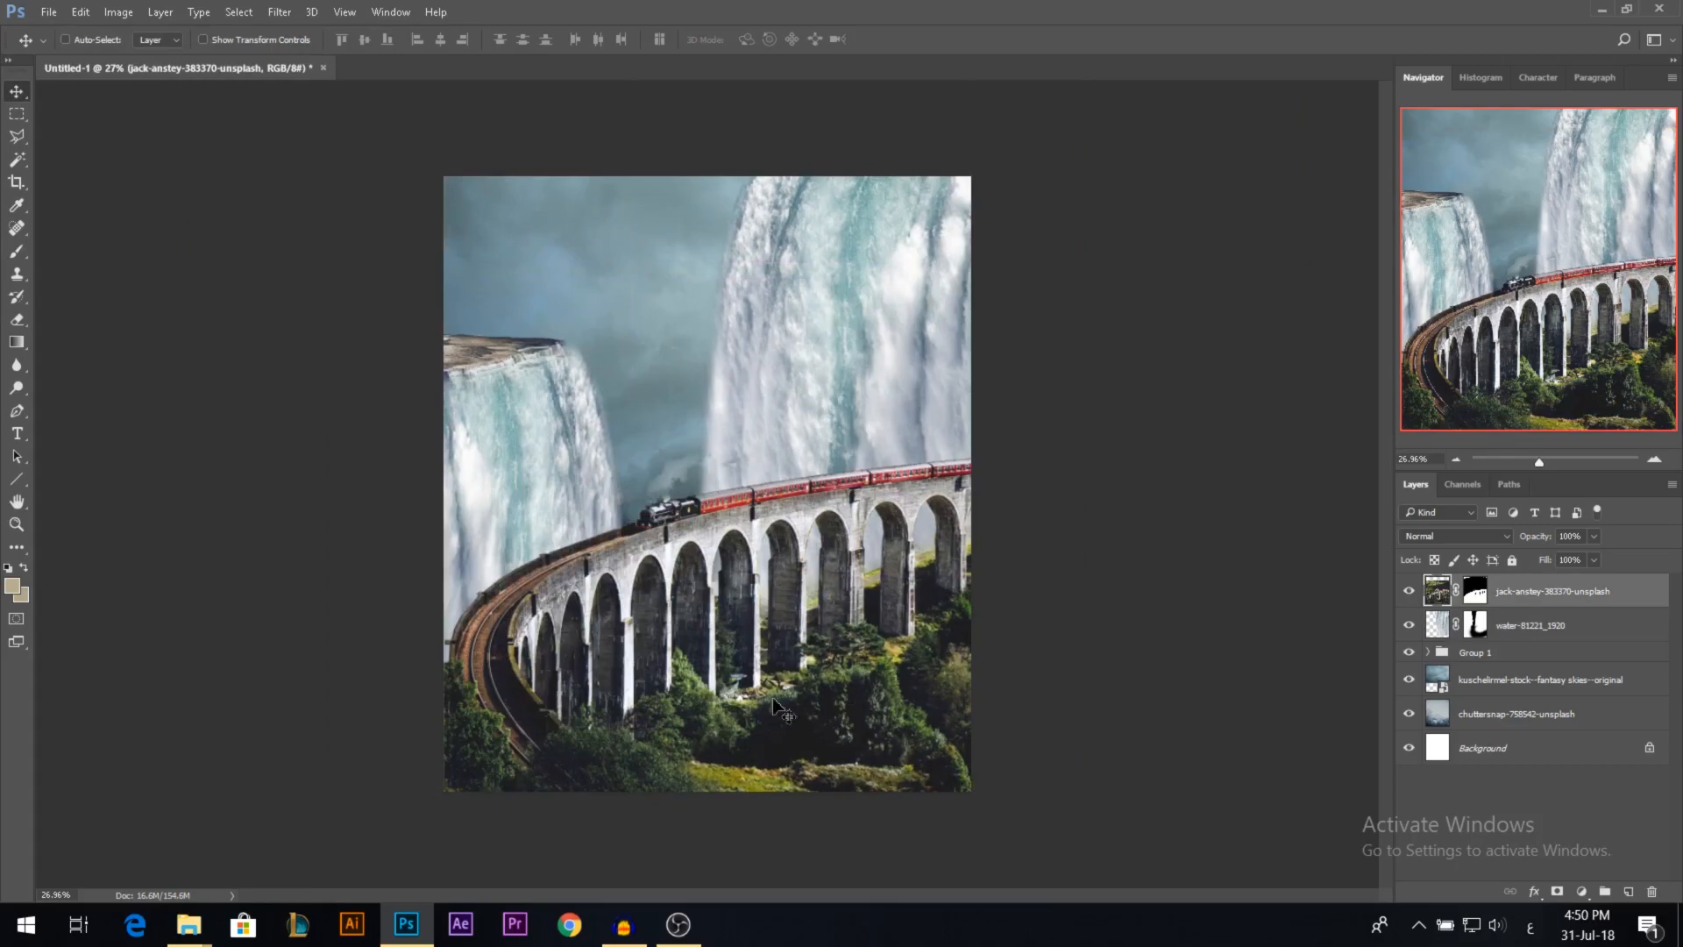
pyautogui.click(1627, 893)
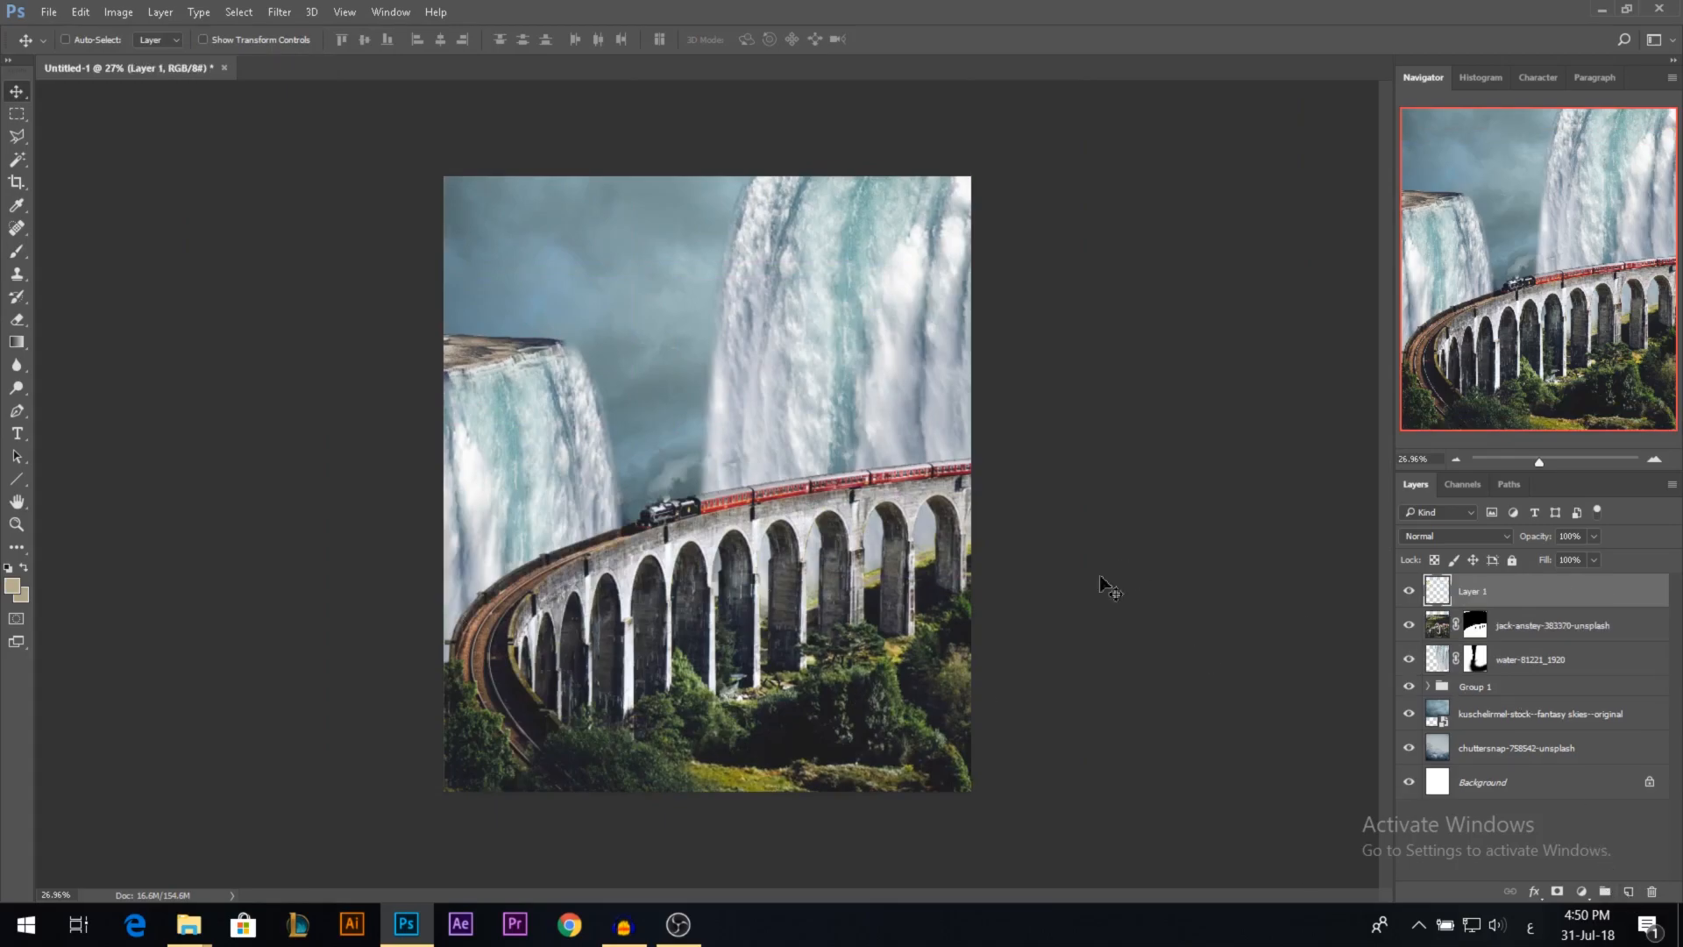
pyautogui.scroll(2, 814, 649)
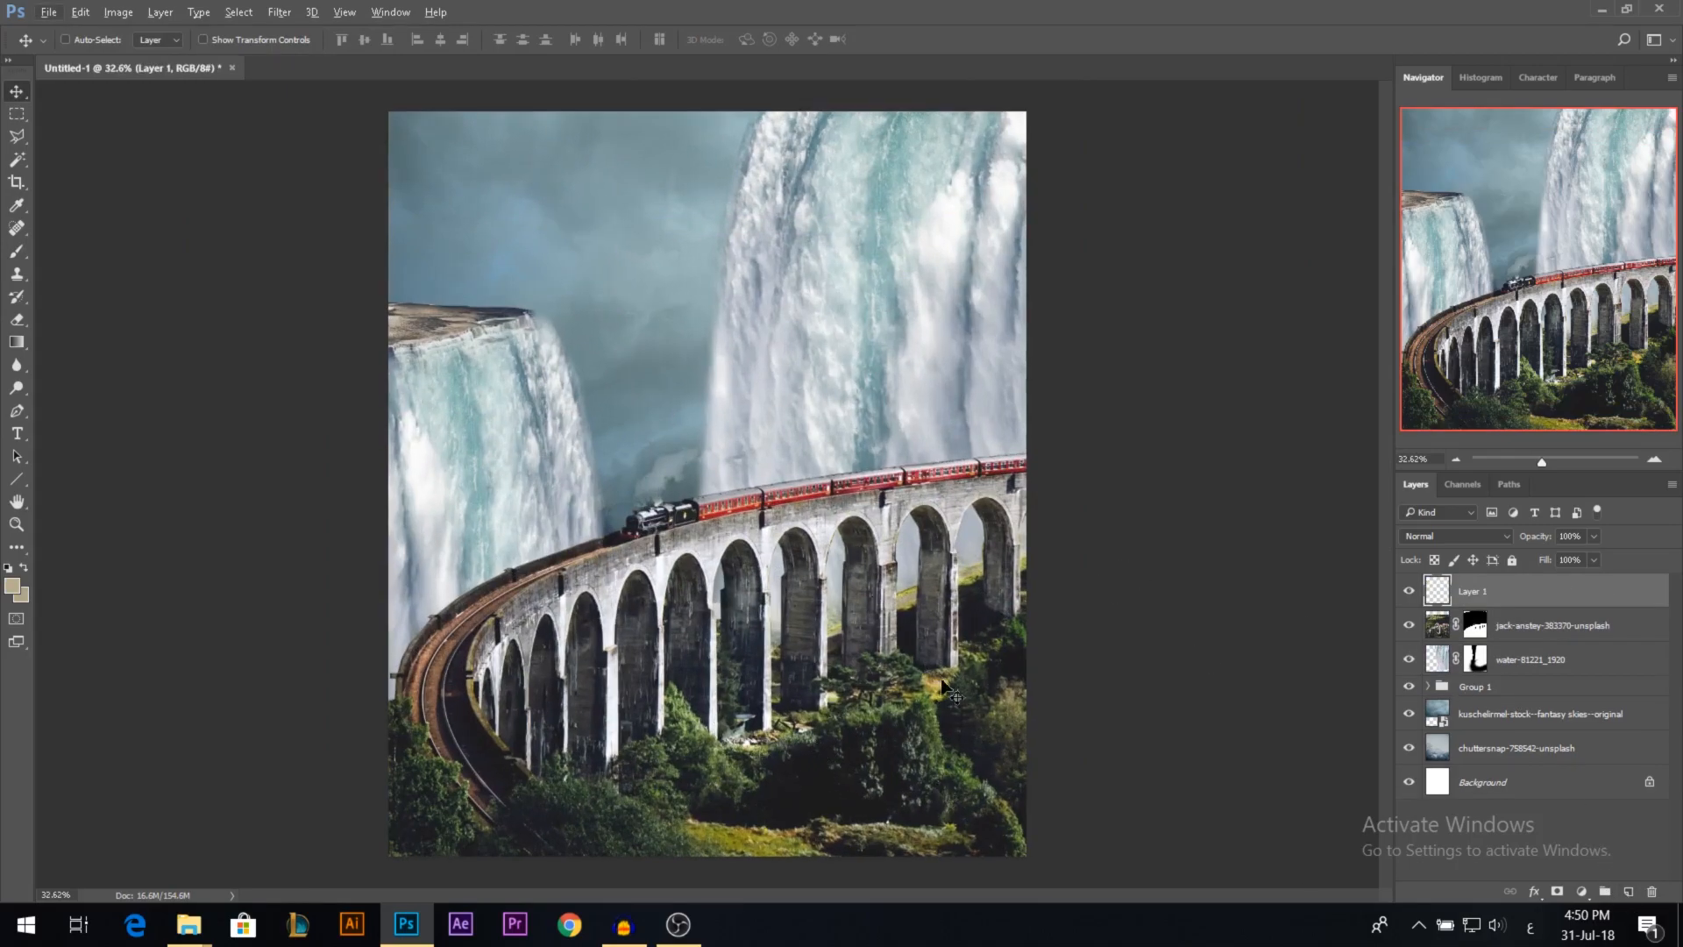
pyautogui.click(17, 253)
pyautogui.click(13, 585)
pyautogui.click(664, 269)
pyautogui.click(677, 286)
pyautogui.click(668, 291)
pyautogui.click(1574, 118)
# Step: Undo the soft brush test stroke, choose the 1000 px textured brush tip for fog and enlarge it to 1043 px
pyautogui.moveTo(625, 783); pyautogui.dragTo(719, 815)
pyautogui.hotkey('ctrl', 'z')
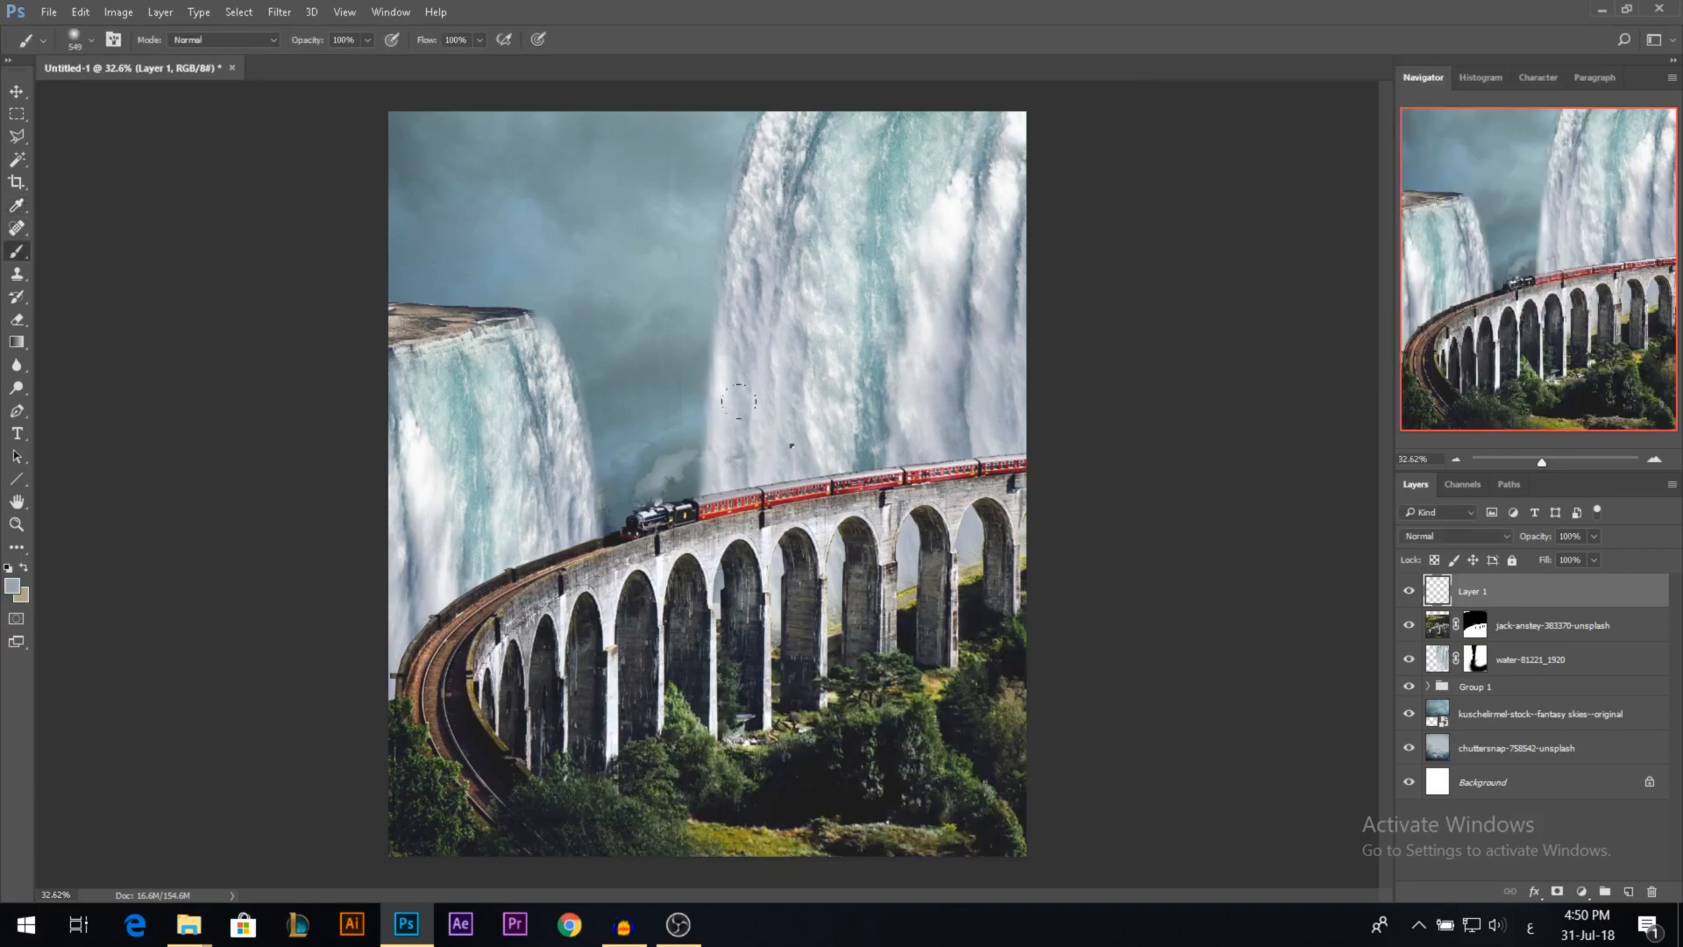
pyautogui.rightClick(792, 445)
pyautogui.scroll(-3, 1003, 653)
pyautogui.click(1040, 671)
pyautogui.scroll(-1, 1052, 670)
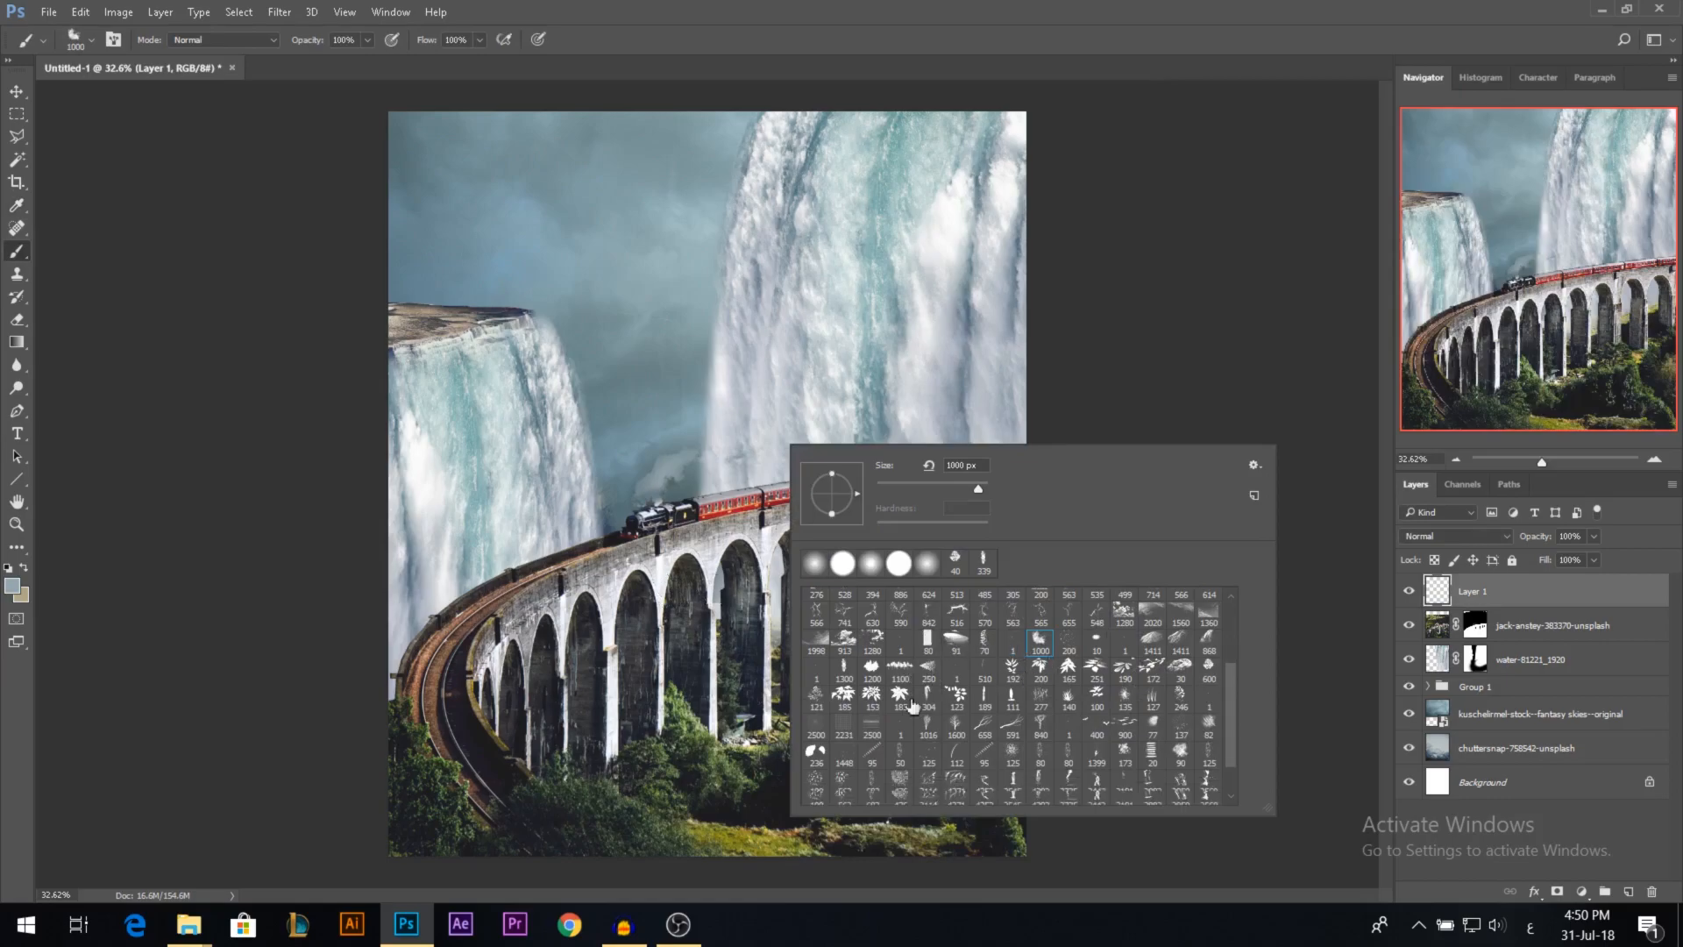
pyautogui.keyDown('alt'); pyautogui.rightClick(674, 644); pyautogui.keyUp('alt')
pyautogui.scroll(-1, 618, 726)
pyautogui.moveTo(815, 758); pyautogui.dragTo(956, 727)
pyautogui.hotkey('ctrl', 'z')
pyautogui.scroll(-1, 719, 537)
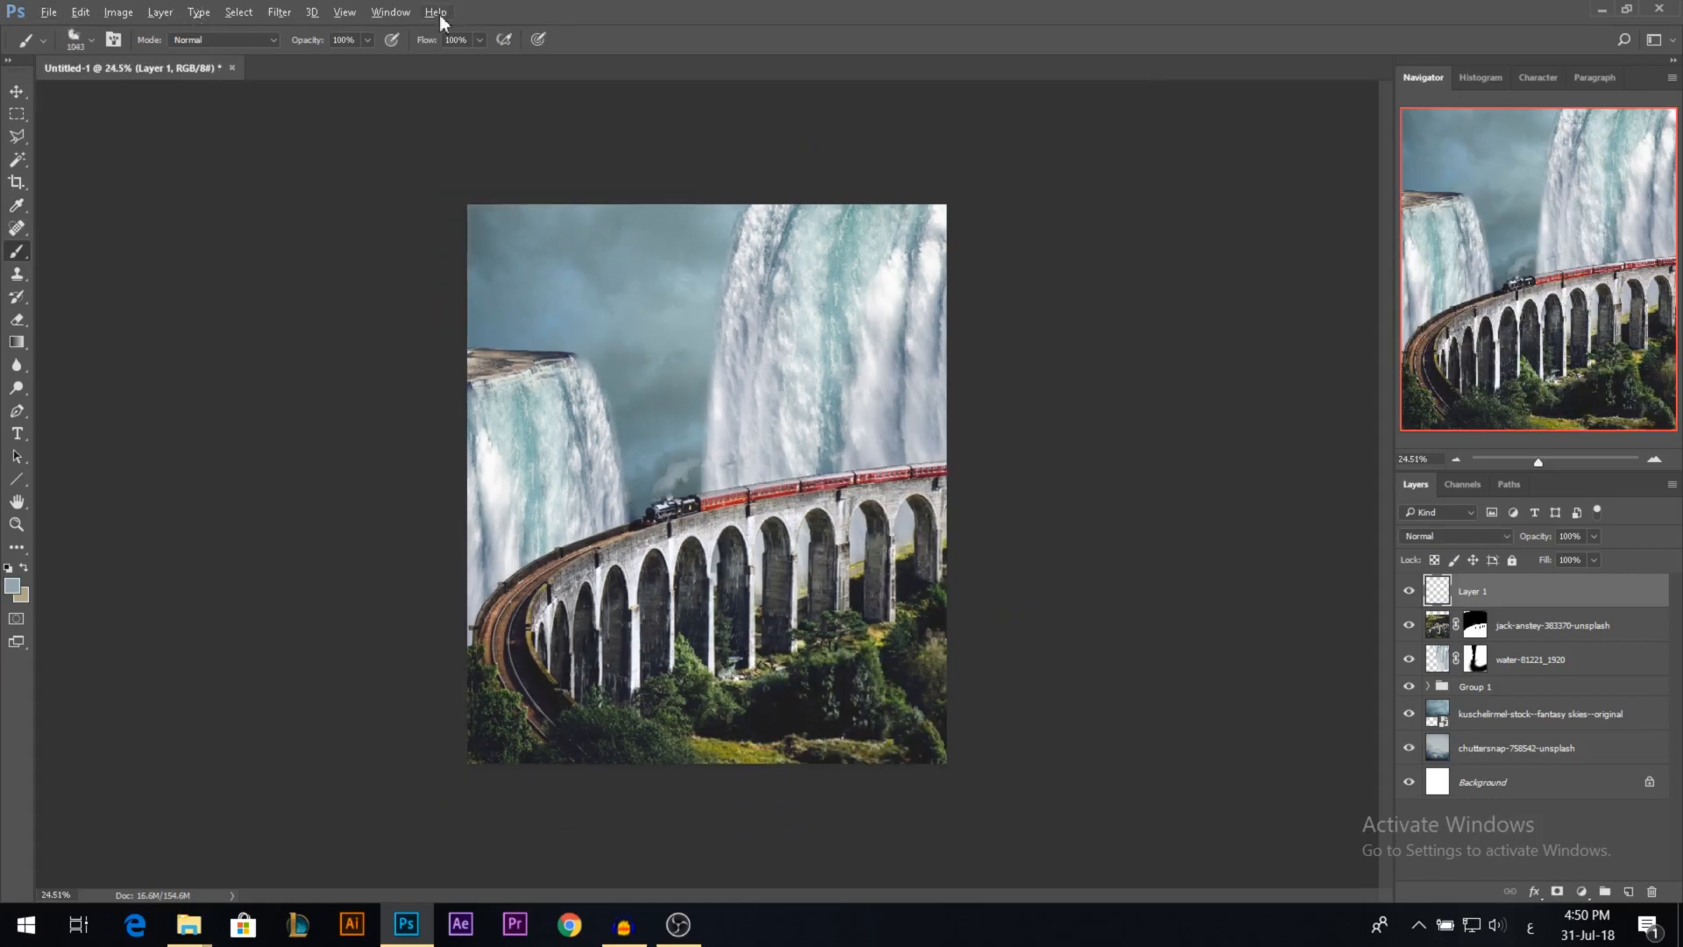
# Step: Set the brush opacity to 19% and paint light fog over the trees and the feet of the right arches
pyautogui.moveTo(319, 48)
pyautogui.mouseDown()
pyautogui.moveTo(304, 49)
pyautogui.moveTo(319, 46)
pyautogui.mouseUp()
pyautogui.moveTo(855, 675); pyautogui.dragTo(761, 719)
pyautogui.moveTo(610, 735); pyautogui.dragTo(833, 735)
pyautogui.moveTo(794, 740); pyautogui.dragTo(491, 728)
pyautogui.moveTo(526, 727); pyautogui.dragTo(567, 727)
pyautogui.moveTo(802, 714)
pyautogui.mouseDown()
pyautogui.moveTo(917, 714)
pyautogui.moveTo(934, 654)
pyautogui.mouseUp()
pyautogui.moveTo(936, 574); pyautogui.dragTo(811, 605)
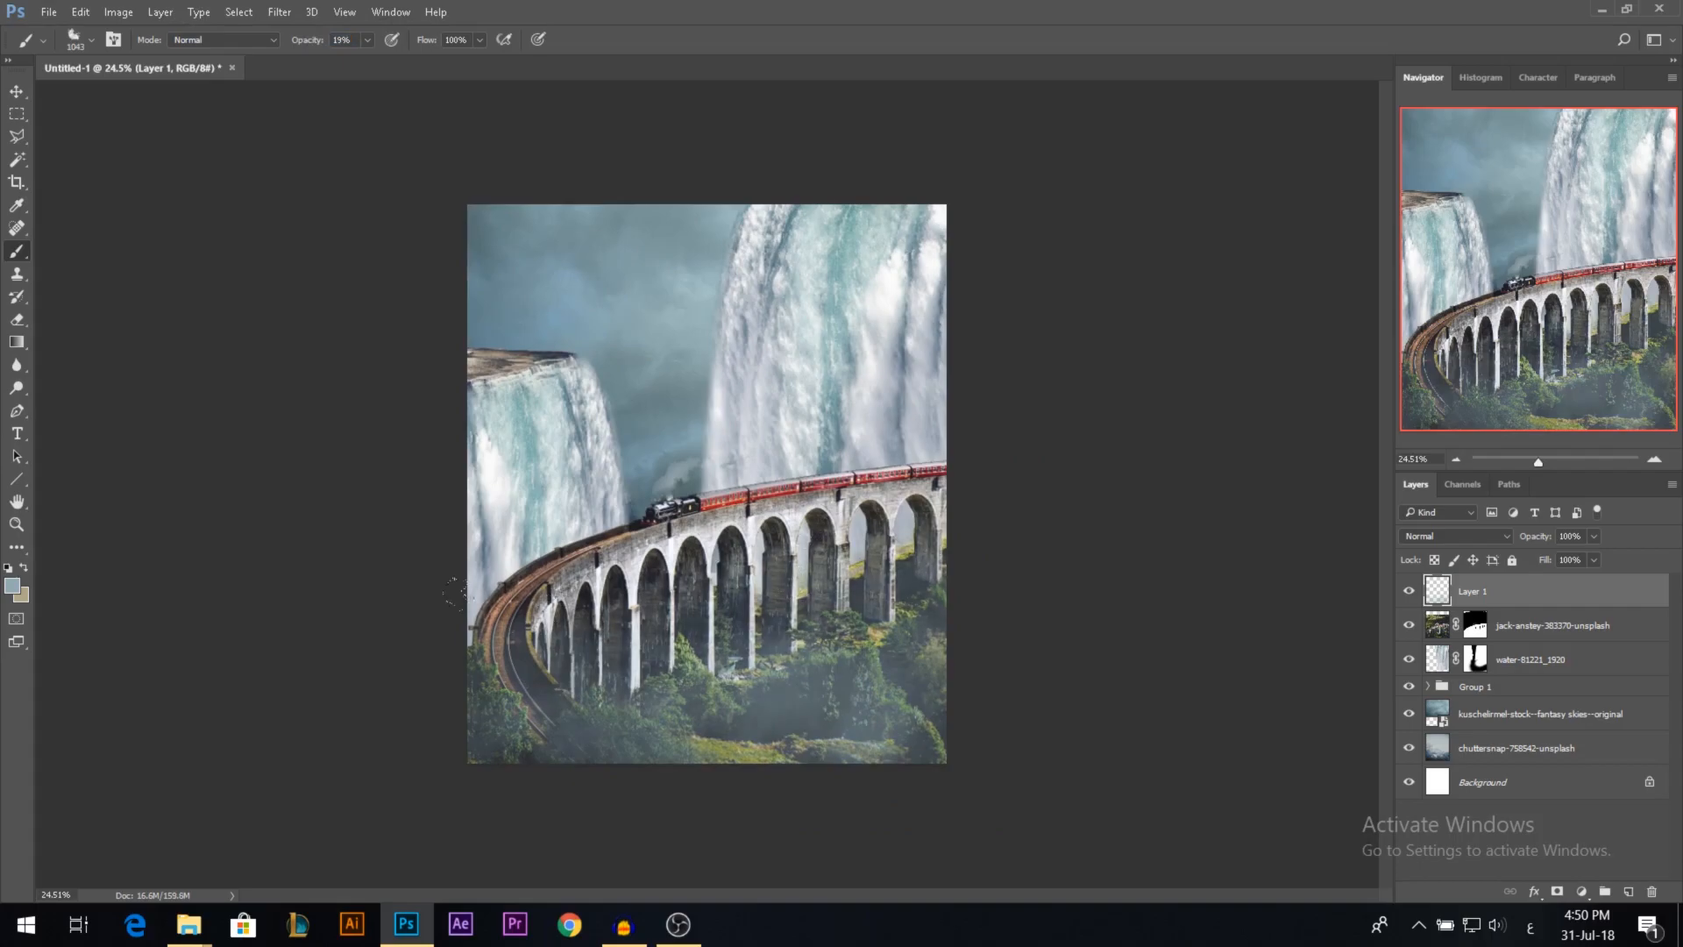
# Step: Thicken the fog over the curved track and the viaduct's base, reducing the brush size to 921 px
pyautogui.moveTo(458, 636); pyautogui.dragTo(490, 587)
pyautogui.moveTo(846, 552); pyautogui.dragTo(881, 548)
pyautogui.moveTo(883, 609)
pyautogui.mouseDown()
pyautogui.moveTo(870, 609)
pyautogui.moveTo(965, 601)
pyautogui.moveTo(701, 706)
pyautogui.moveTo(274, 657)
pyautogui.mouseUp()
pyautogui.moveTo(409, 625)
pyautogui.mouseDown()
pyautogui.moveTo(342, 534)
pyautogui.moveTo(304, 552)
pyautogui.moveTo(710, 680)
pyautogui.moveTo(817, 611)
pyautogui.mouseUp()
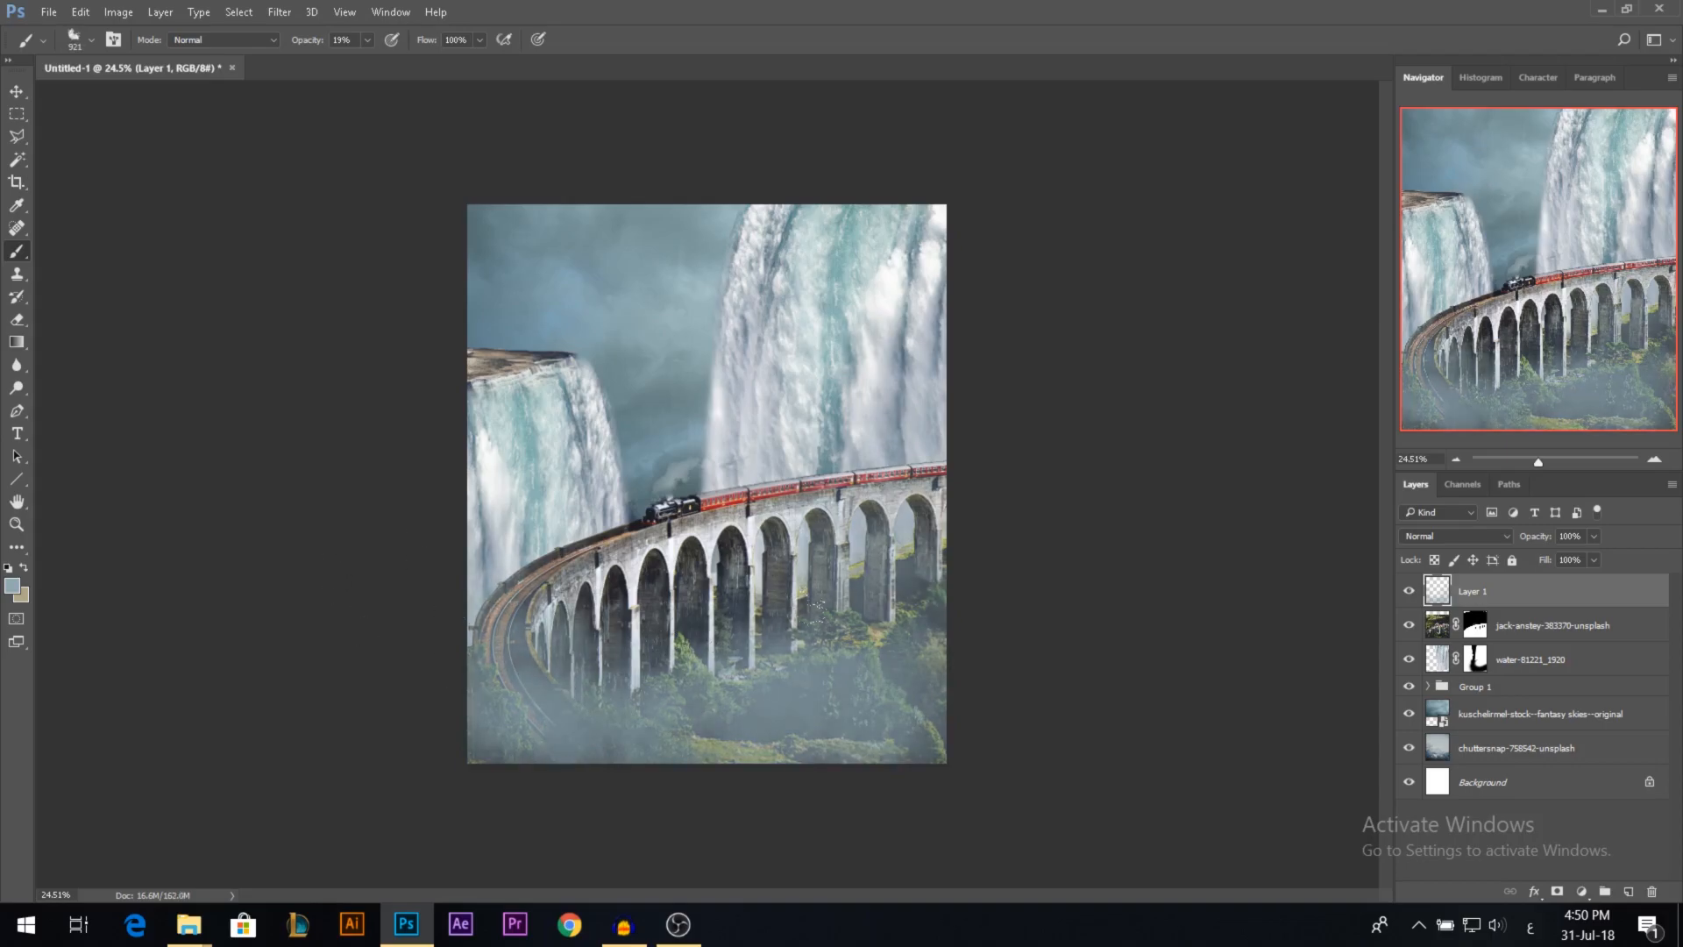
# Step: Set the brush mode to Linear Burn and paint darker, bluer fog over the trees below the viaduct
pyautogui.click(239, 40)
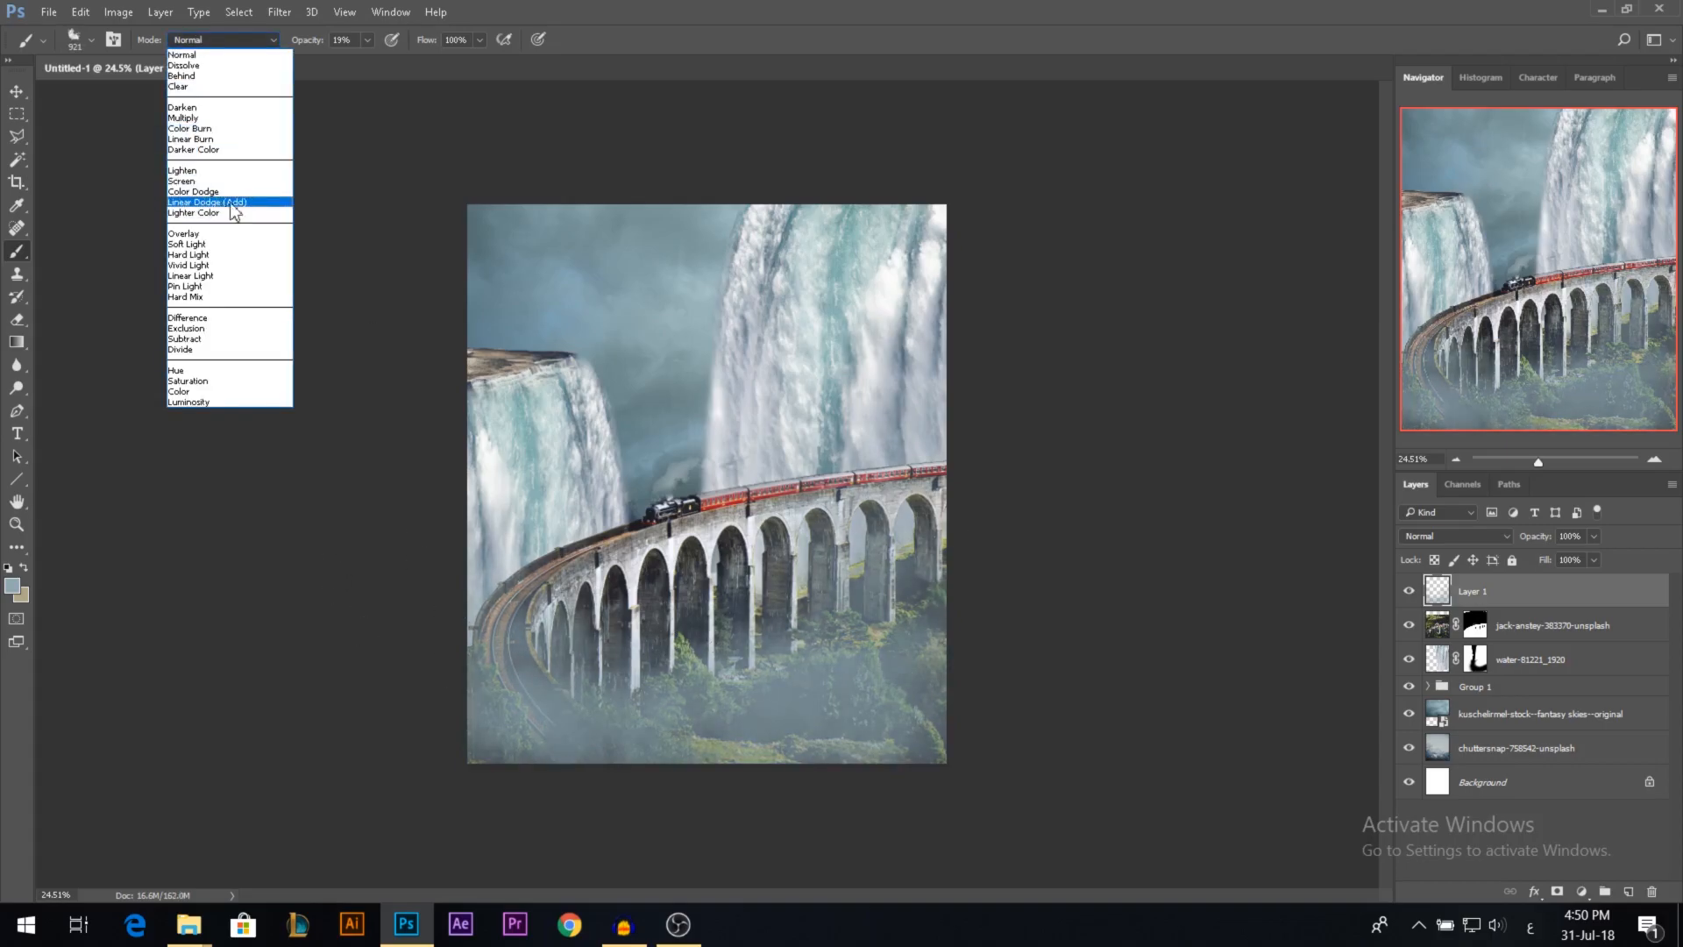
pyautogui.click(223, 139)
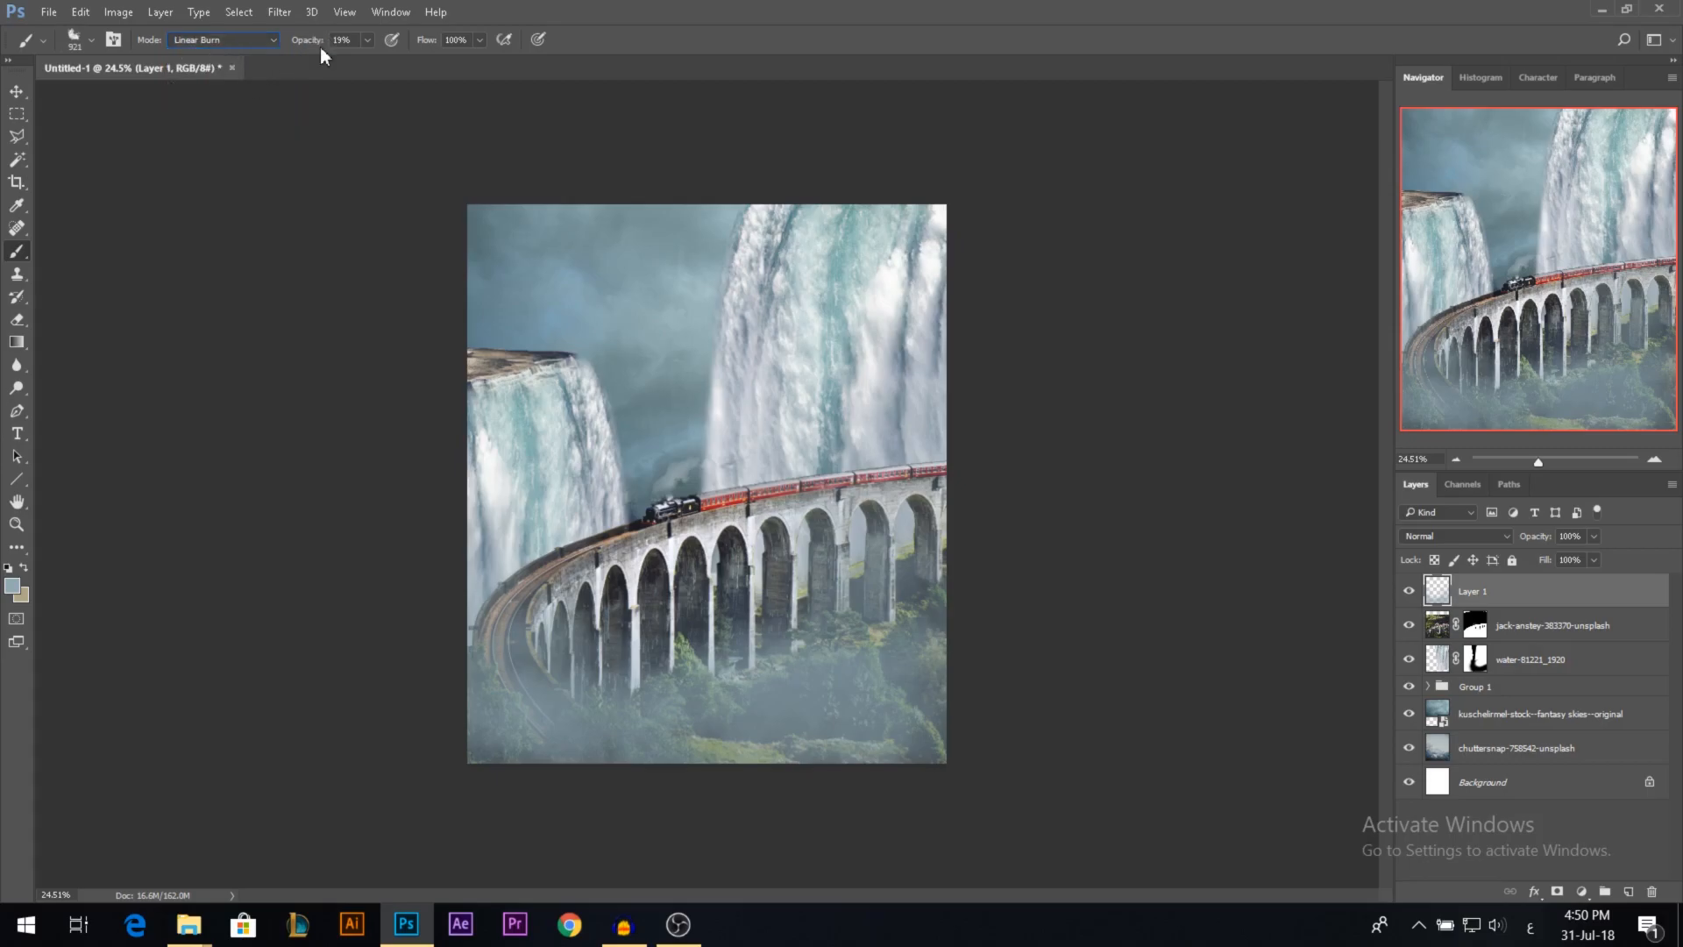
pyautogui.moveTo(797, 680)
pyautogui.mouseDown()
pyautogui.moveTo(877, 677)
pyautogui.moveTo(874, 719)
pyautogui.moveTo(738, 712)
pyautogui.mouseUp()
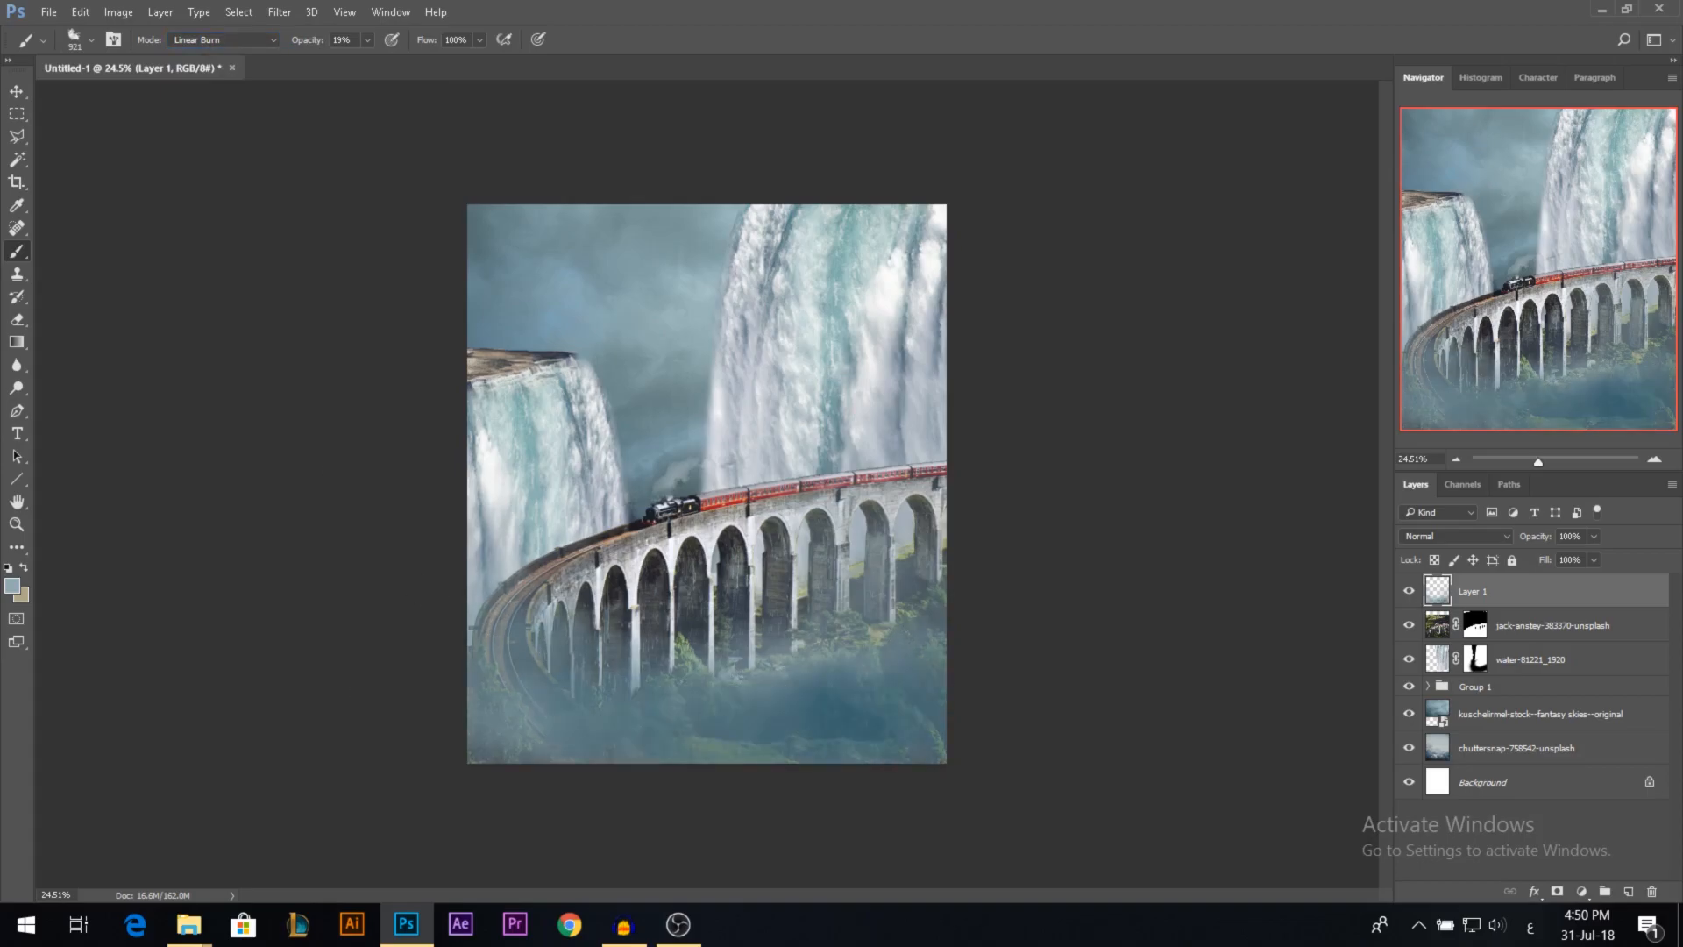
# Step: Add more Linear Burn fog over the foot of the curved track and the trees, comparing the image with and without the fog layer
pyautogui.moveTo(494, 729); pyautogui.dragTo(542, 708)
pyautogui.click(808, 684)
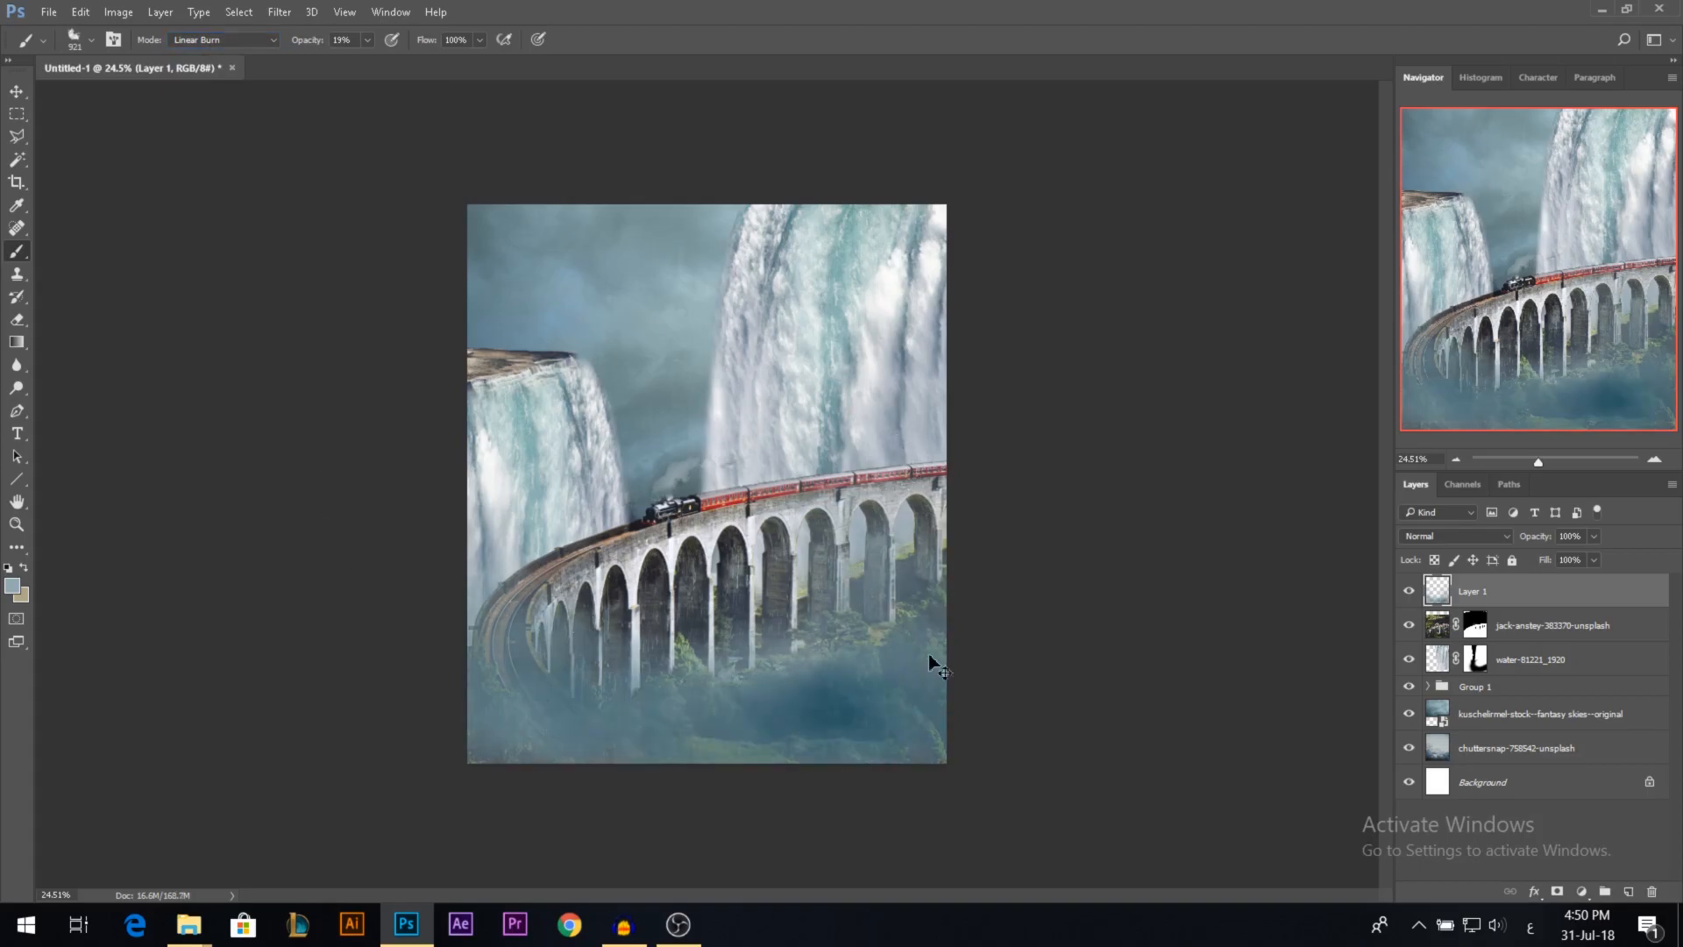
pyautogui.click(1409, 591)
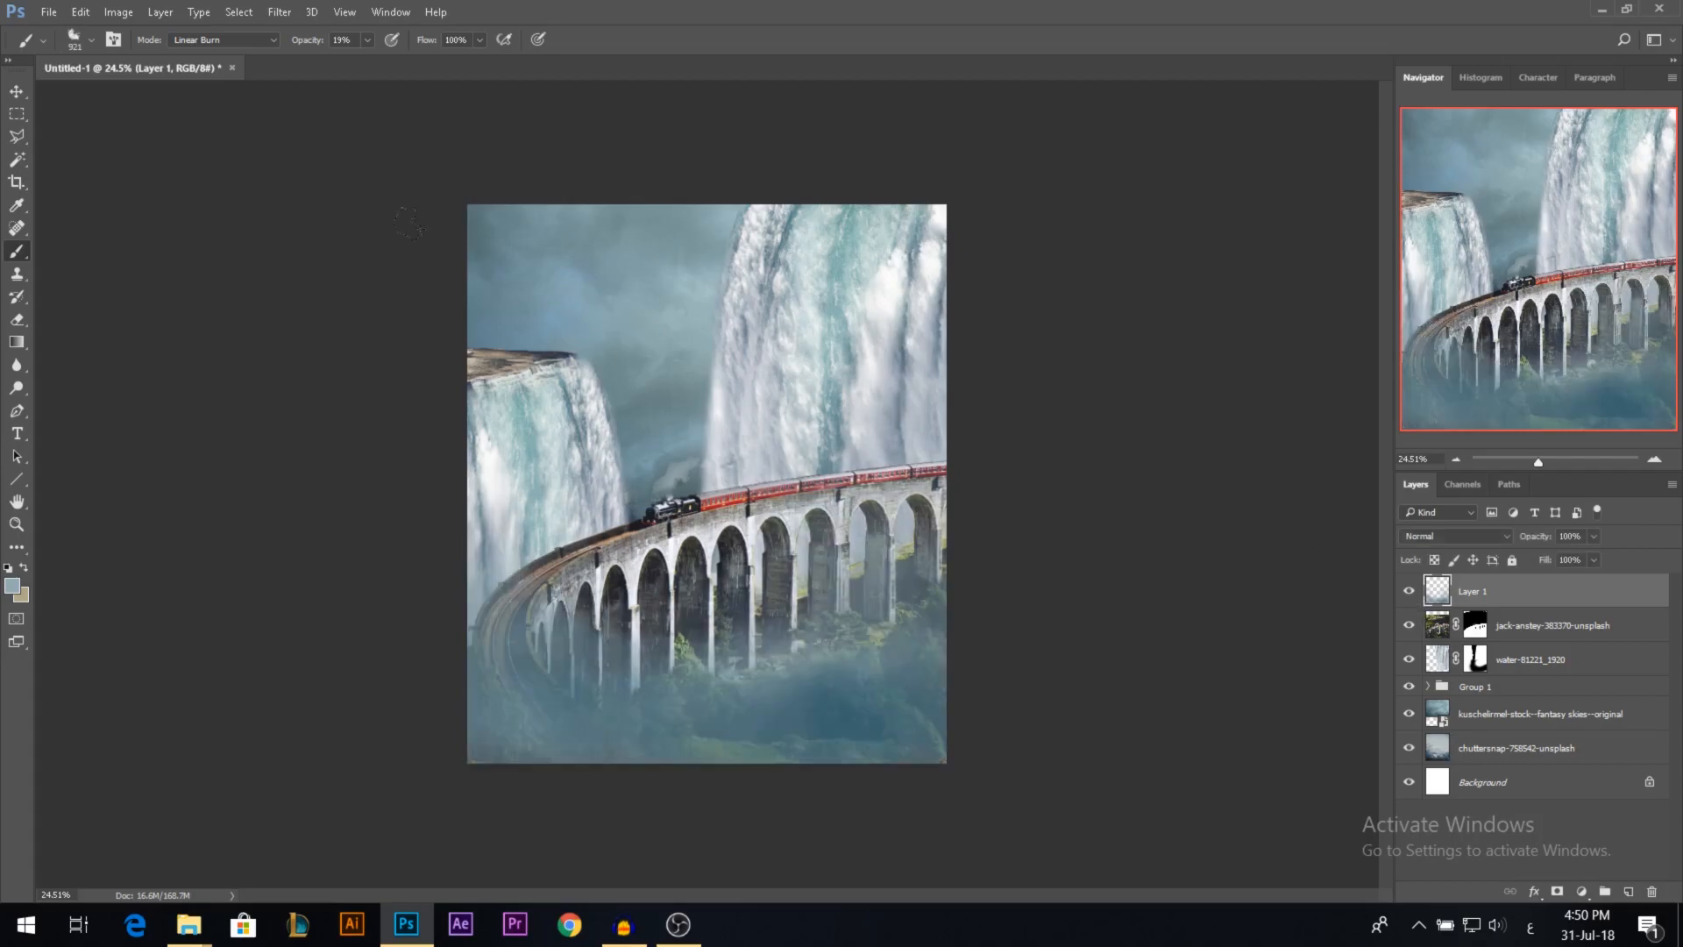
# Step: Darken the painted fog on Layer 1 with a Brightness/Contrast adjustment
pyautogui.click(118, 12)
pyautogui.moveTo(153, 67)
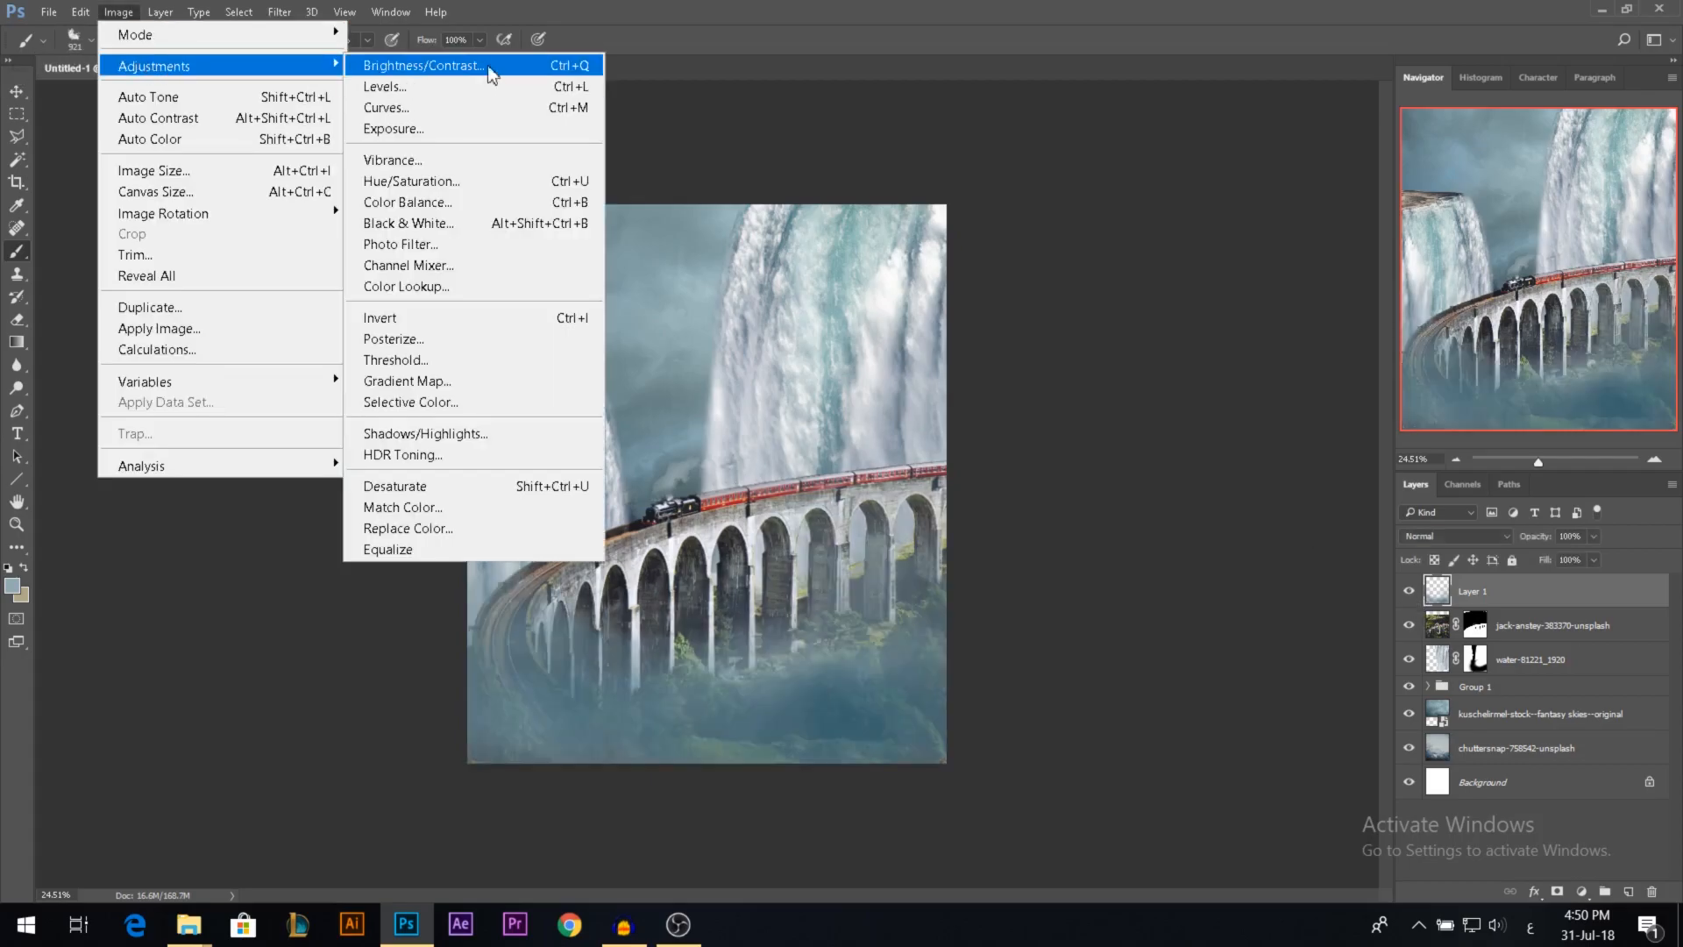
pyautogui.click(489, 65)
pyautogui.moveTo(260, 124); pyautogui.dragTo(244, 124)
pyautogui.click(394, 109)
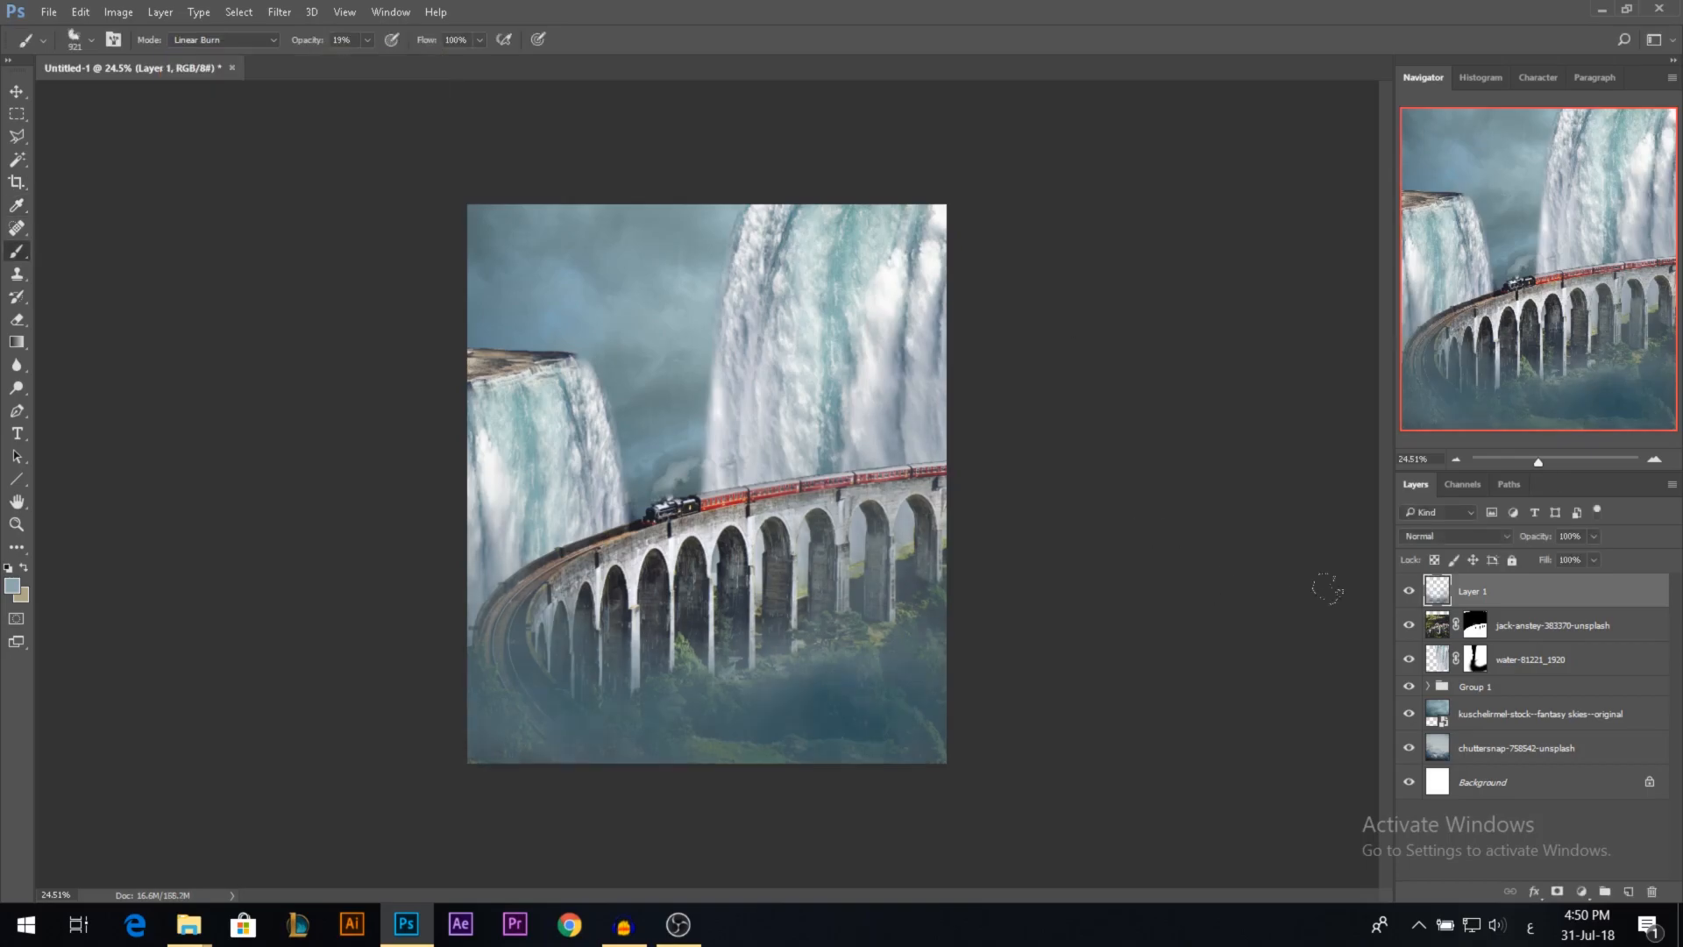
# Step: Add a Curves adjustment layer clipped to the viaduct photo and pull the curve down to darken it
pyautogui.click(1512, 628)
pyautogui.click(1582, 892)
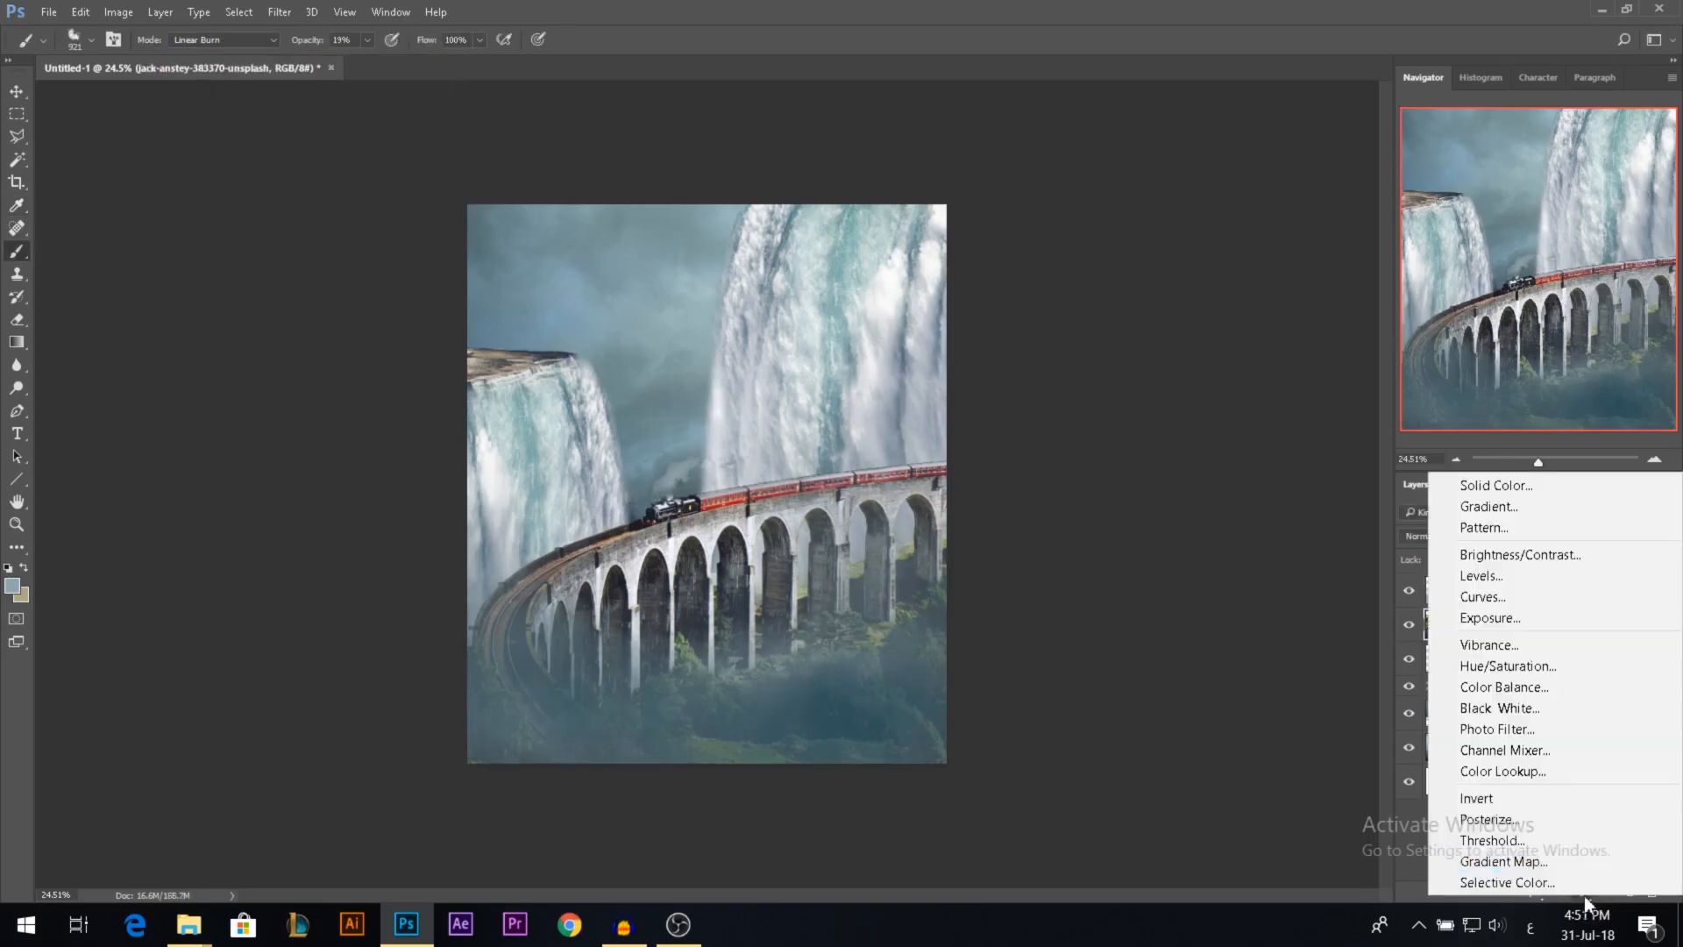
pyautogui.click(1515, 596)
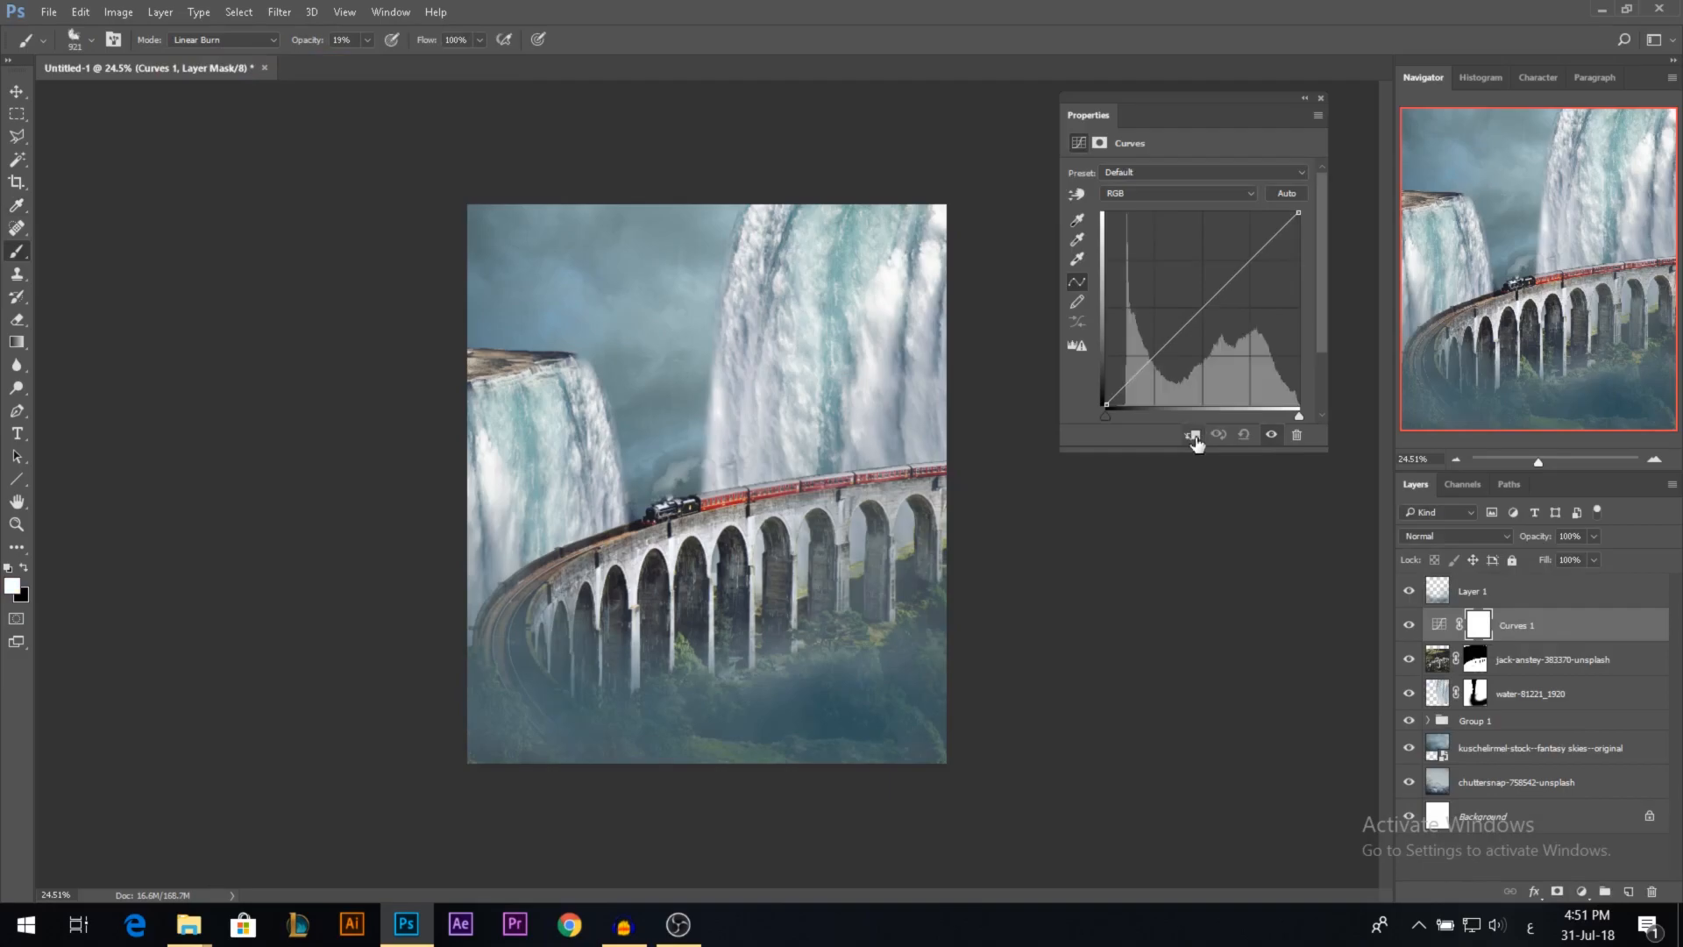
pyautogui.moveTo(1157, 356); pyautogui.dragTo(1320, 279)
pyautogui.click(1320, 99)
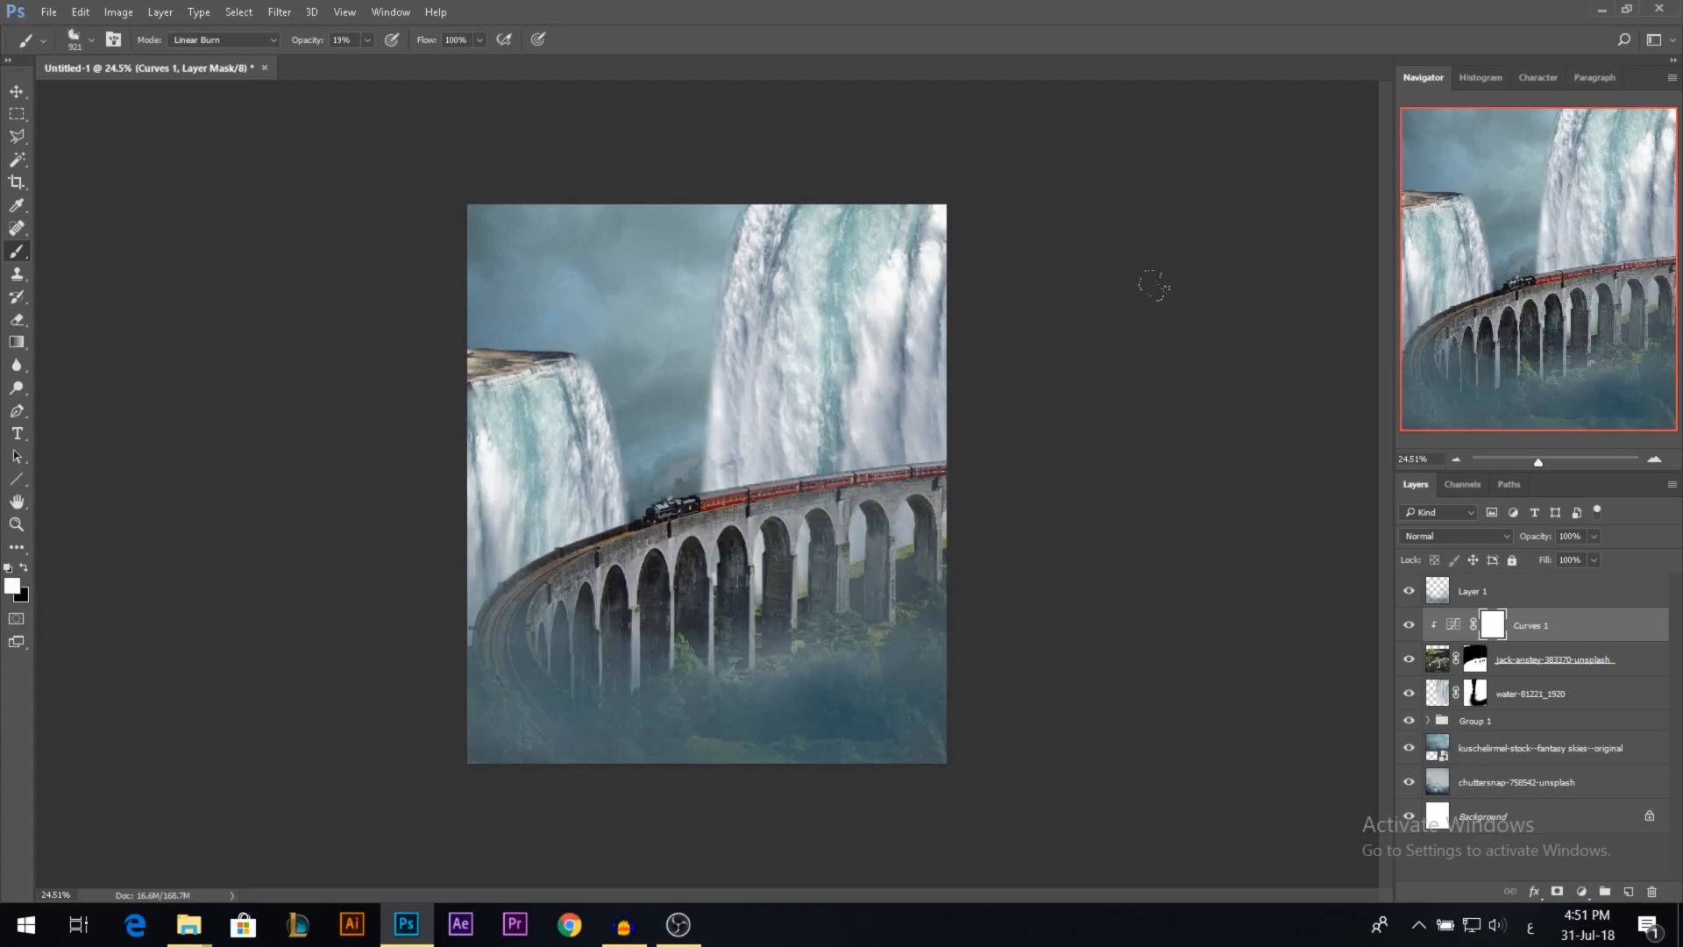
# Step: Place an unclipped copy of the Curves adjustment beneath the viaduct layer and lower the opacity of fog Layer 1 to 65%
pyautogui.moveTo(1538, 638); pyautogui.dragTo(1527, 677)
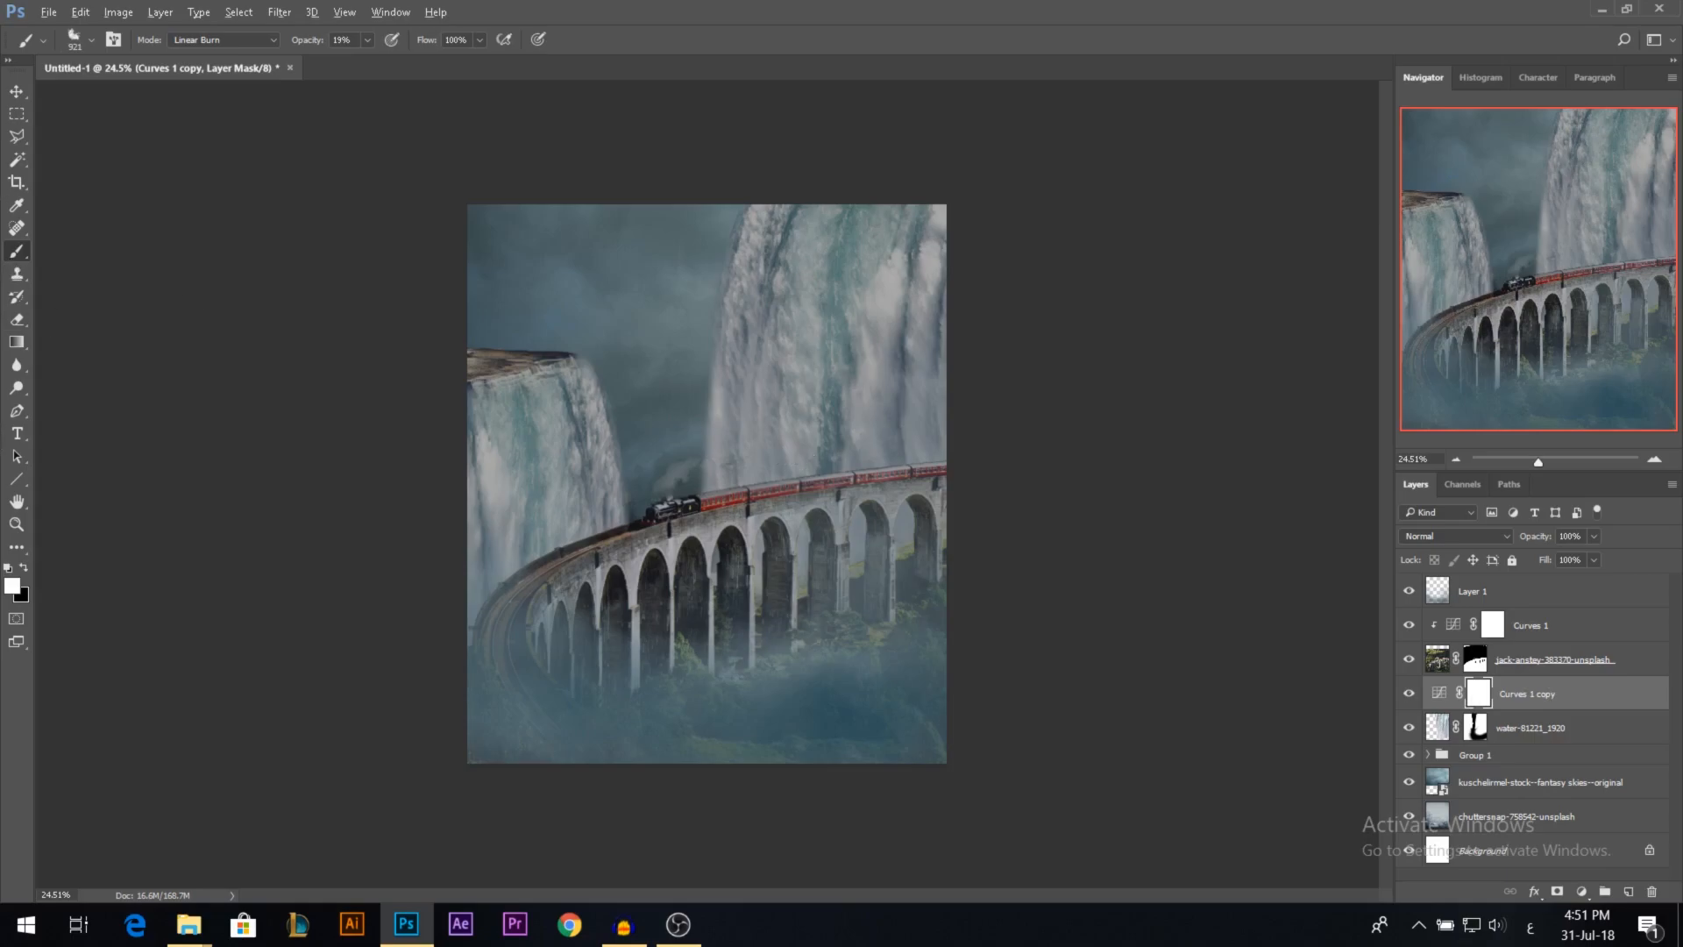
pyautogui.click(12, 98)
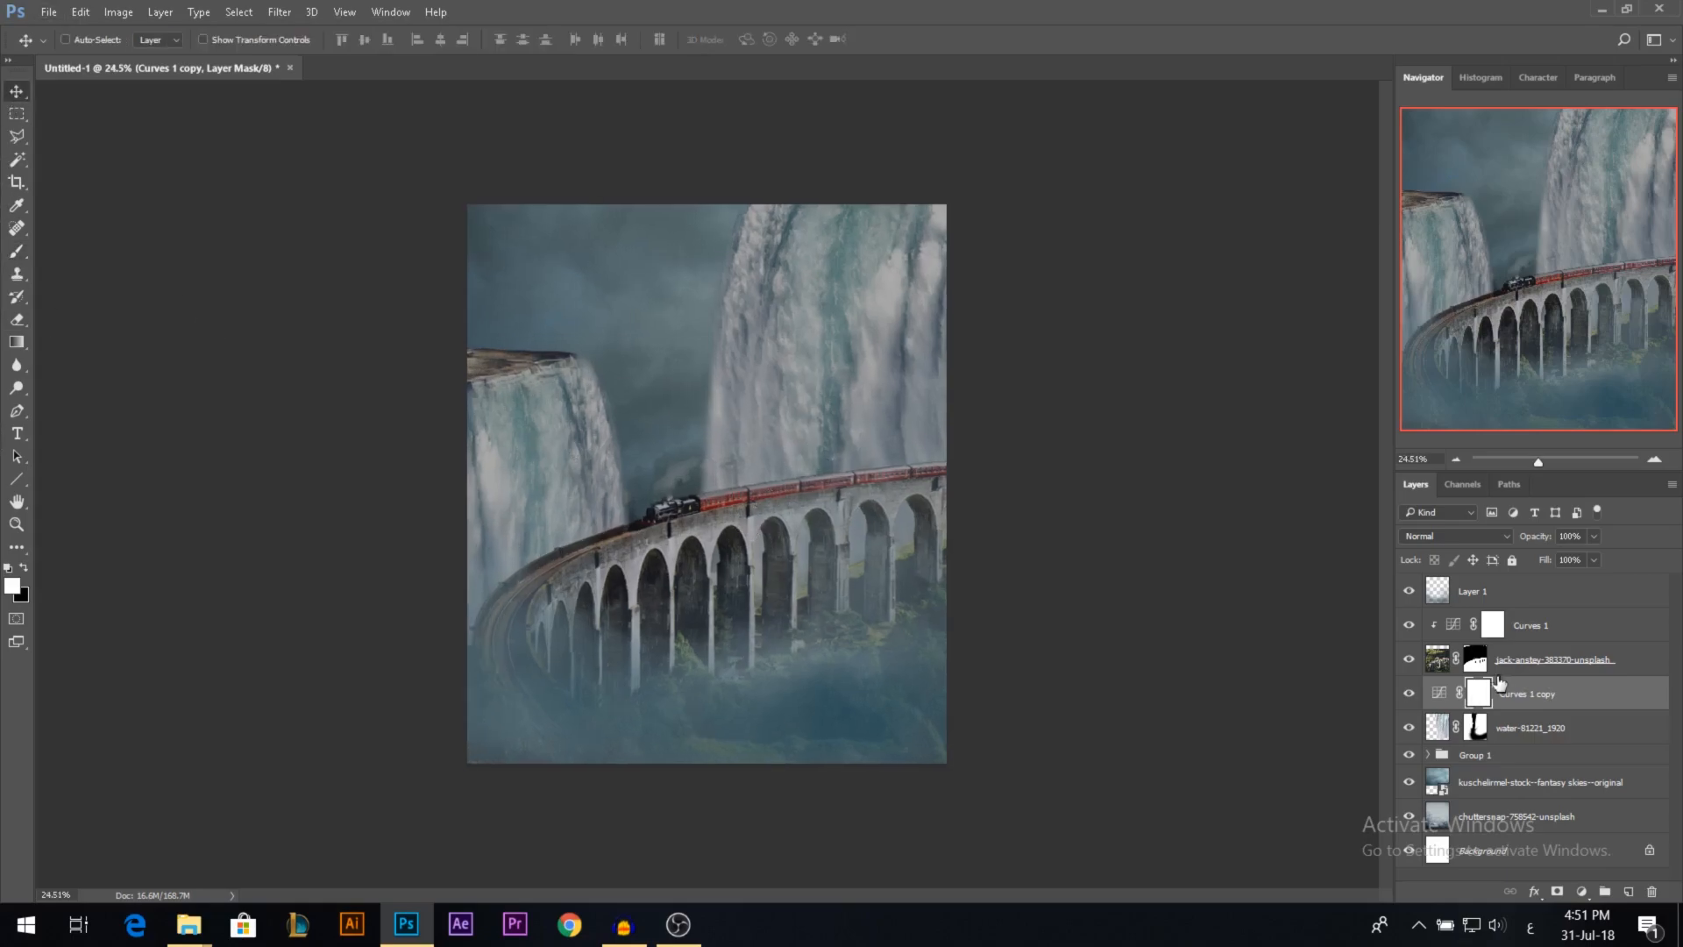
pyautogui.click(1508, 590)
pyautogui.moveTo(1550, 545); pyautogui.dragTo(1547, 545)
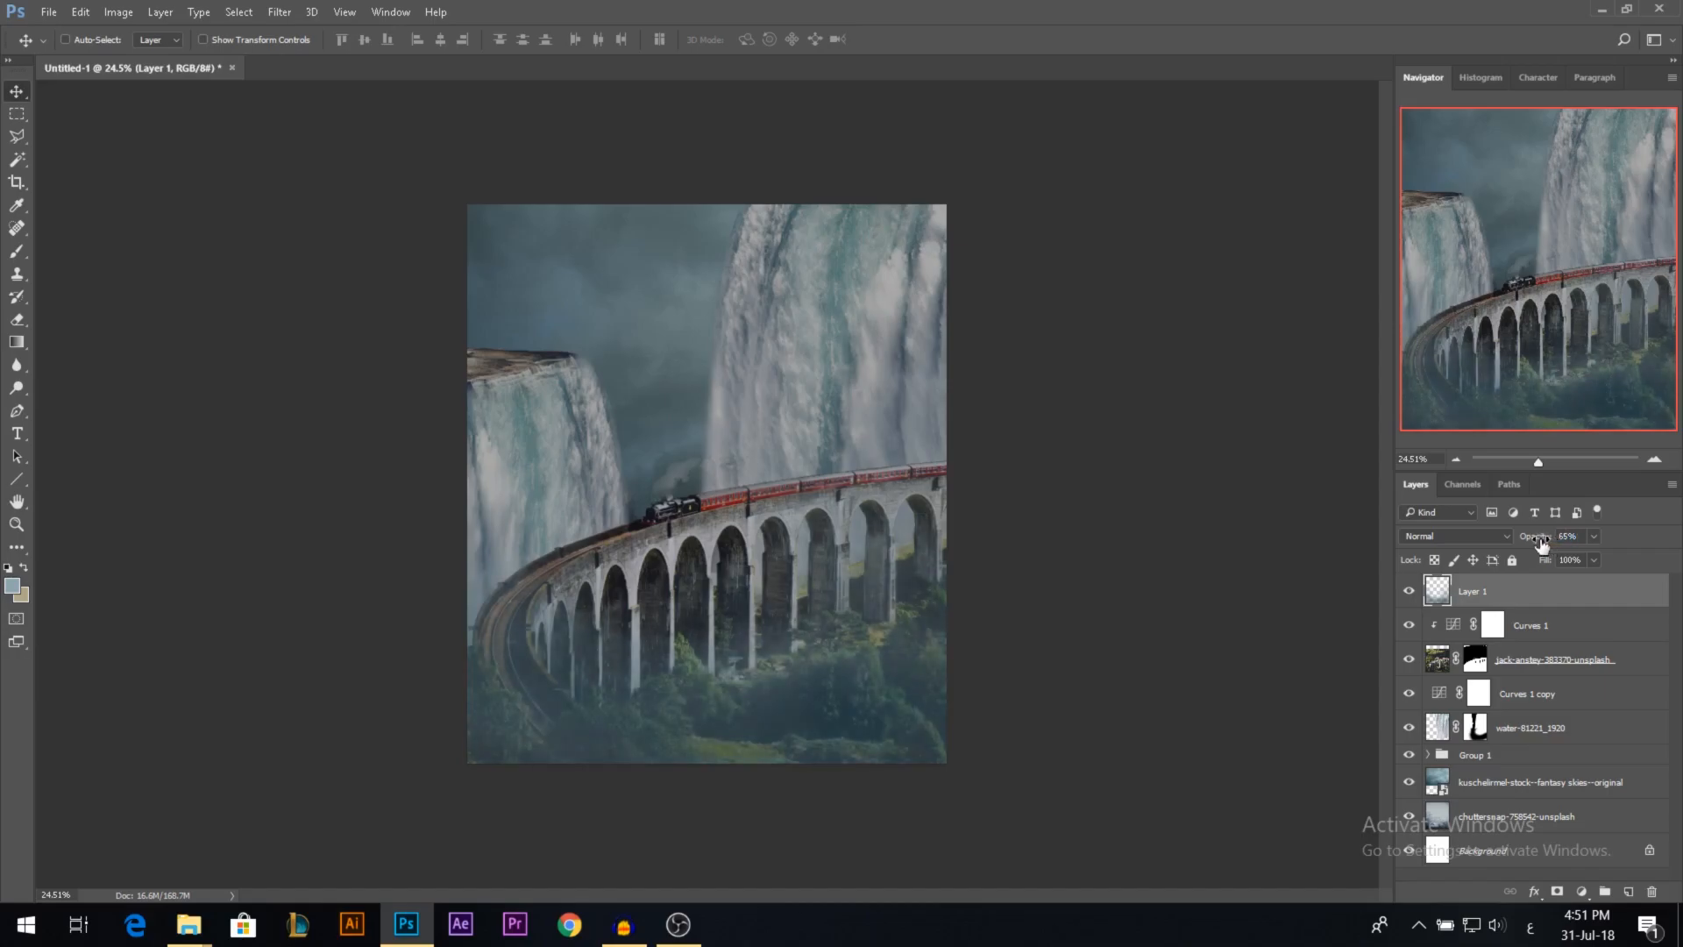
# Step: Target the viaduct layer's mask and set up a smaller soft round brush in Normal mode at 100% opacity
pyautogui.scroll(4, 715, 379)
pyautogui.scroll(-2, 775, 378)
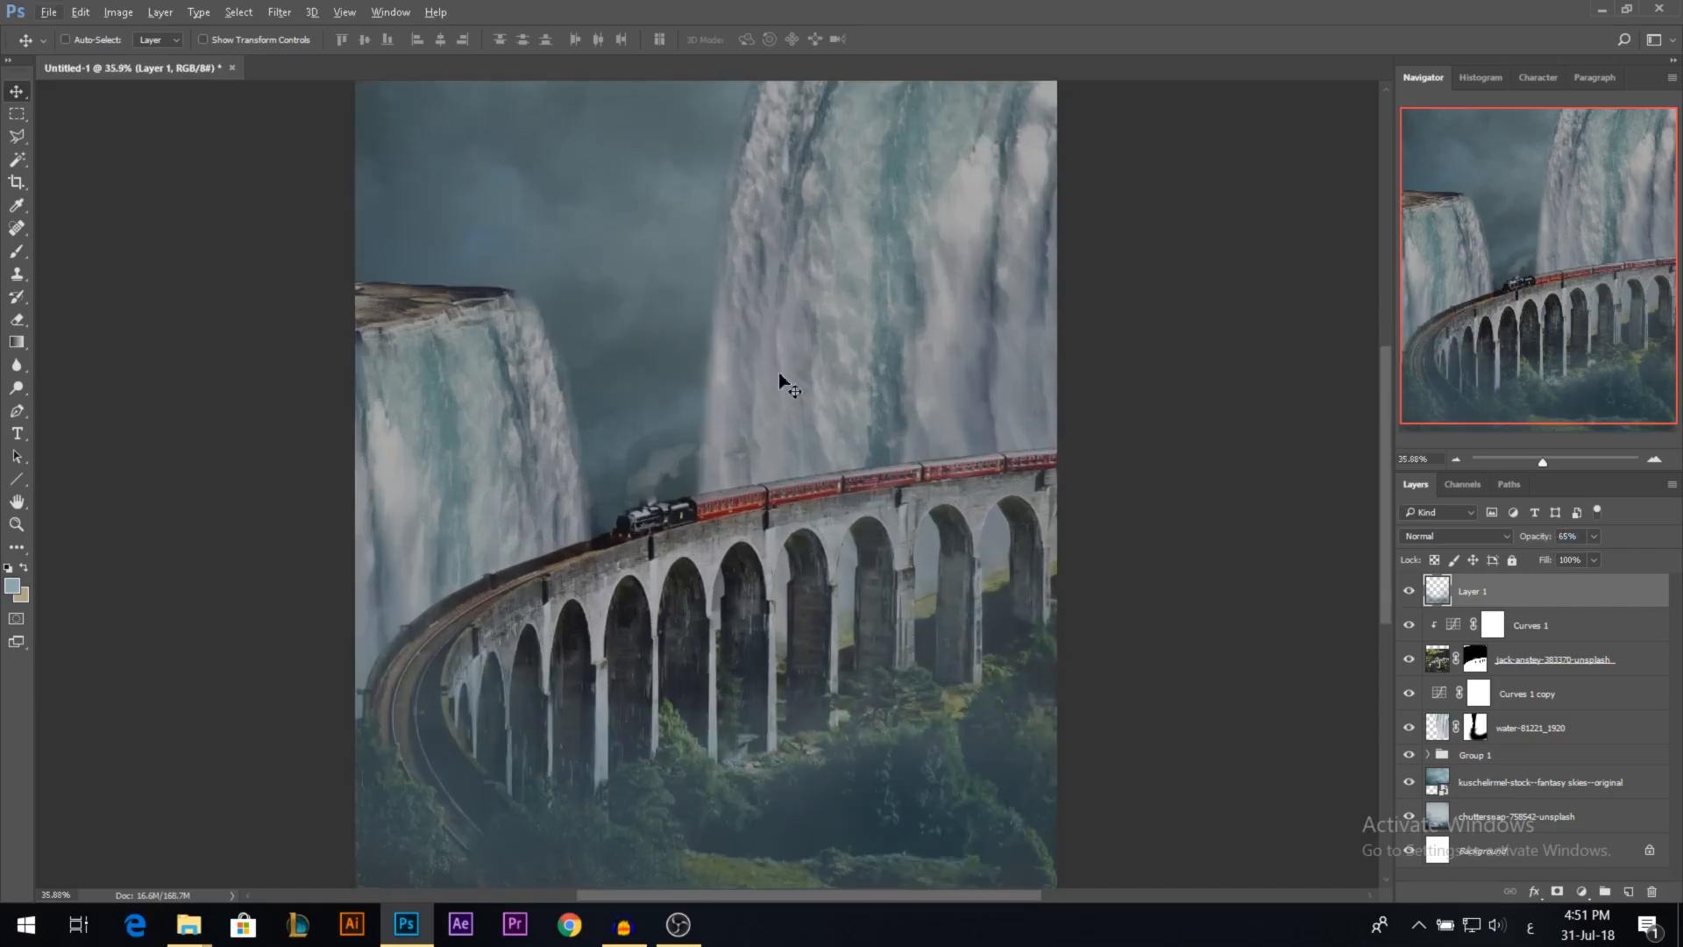
pyautogui.scroll(1, 677, 496)
pyautogui.keyDown('alt'); pyautogui.rightClick(677, 495); pyautogui.keyUp('alt')
pyautogui.scroll(7, 684, 501)
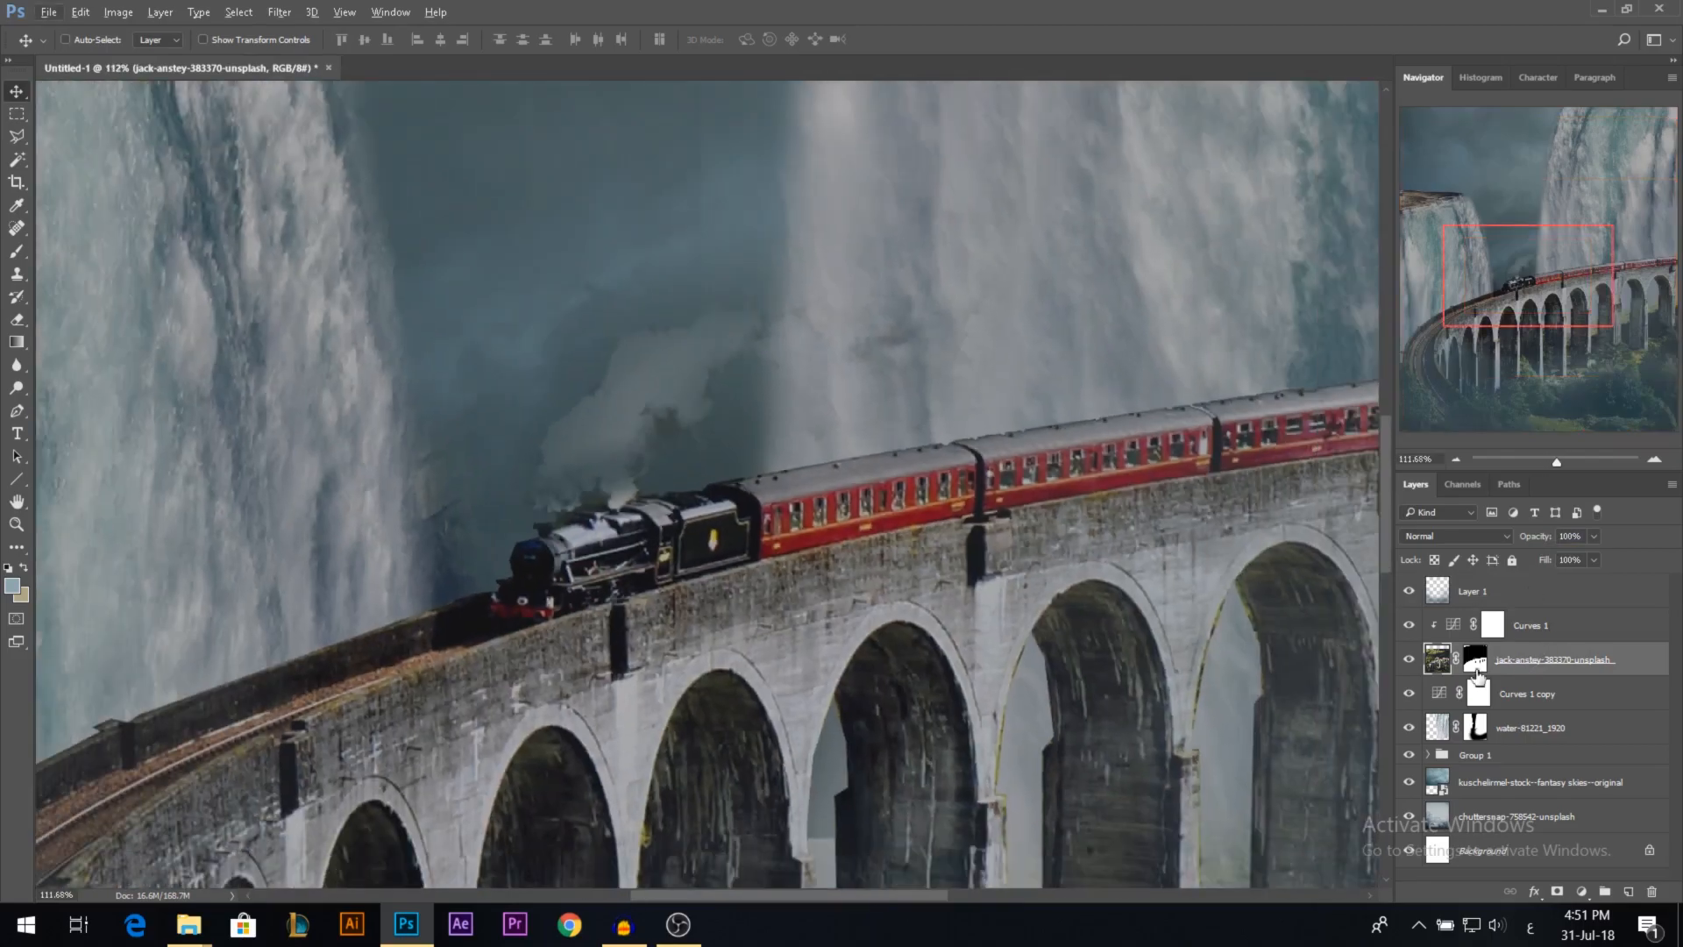
pyautogui.click(1478, 659)
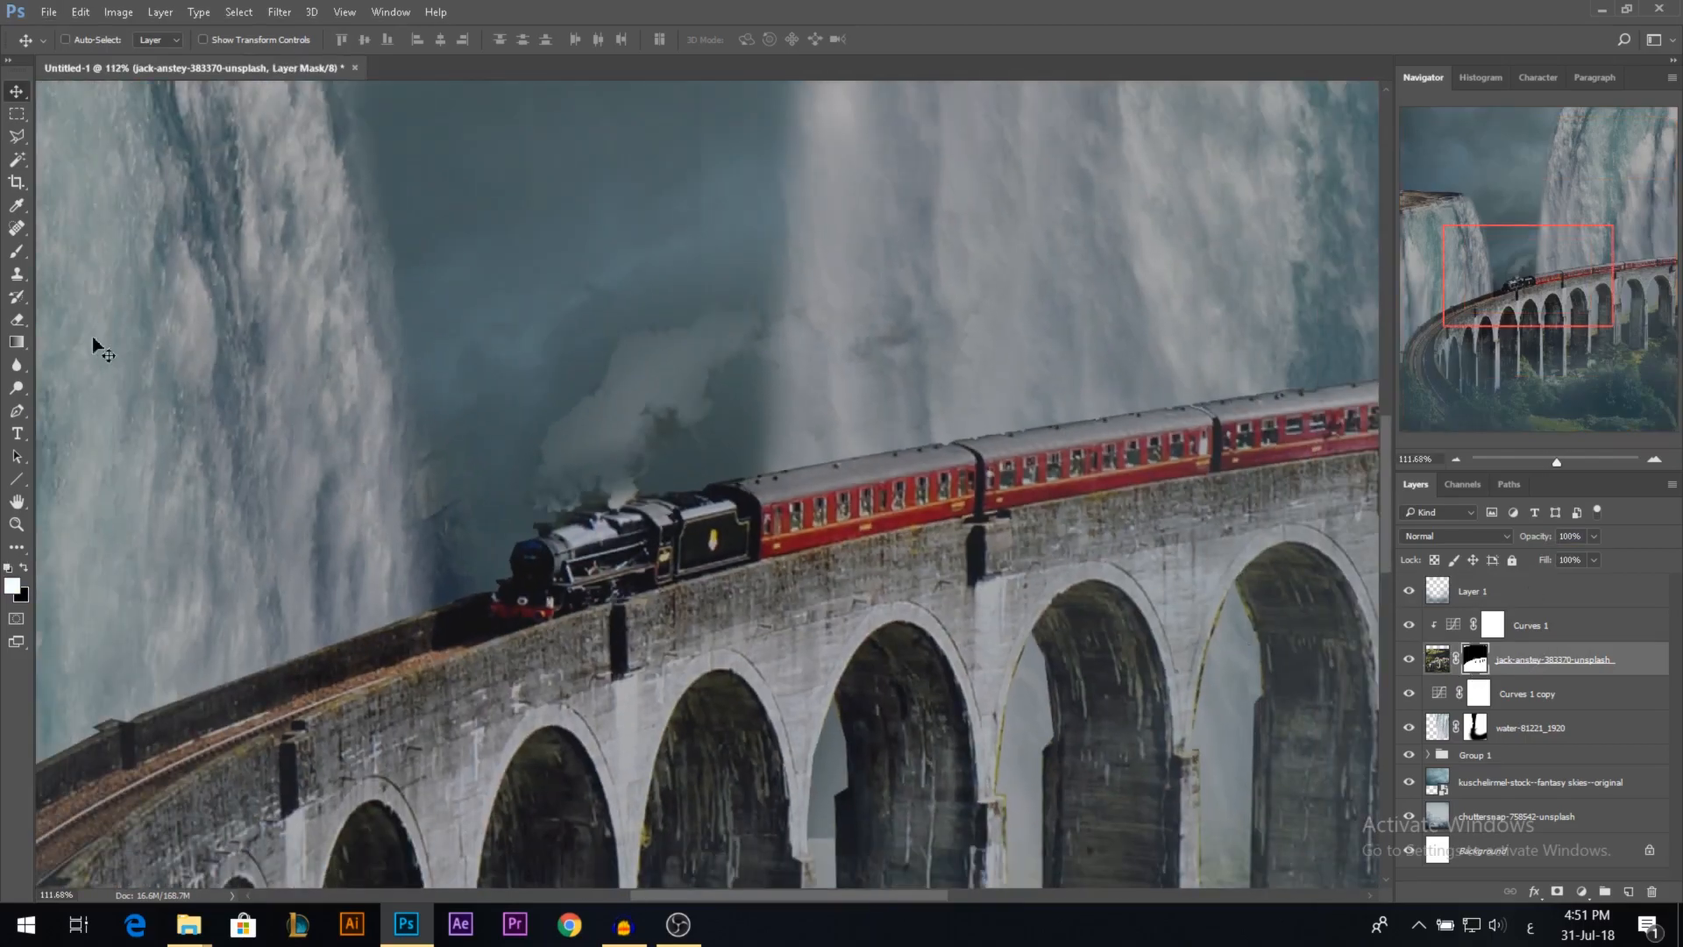
pyautogui.click(16, 251)
pyautogui.moveTo(748, 416); pyautogui.dragTo(571, 428)
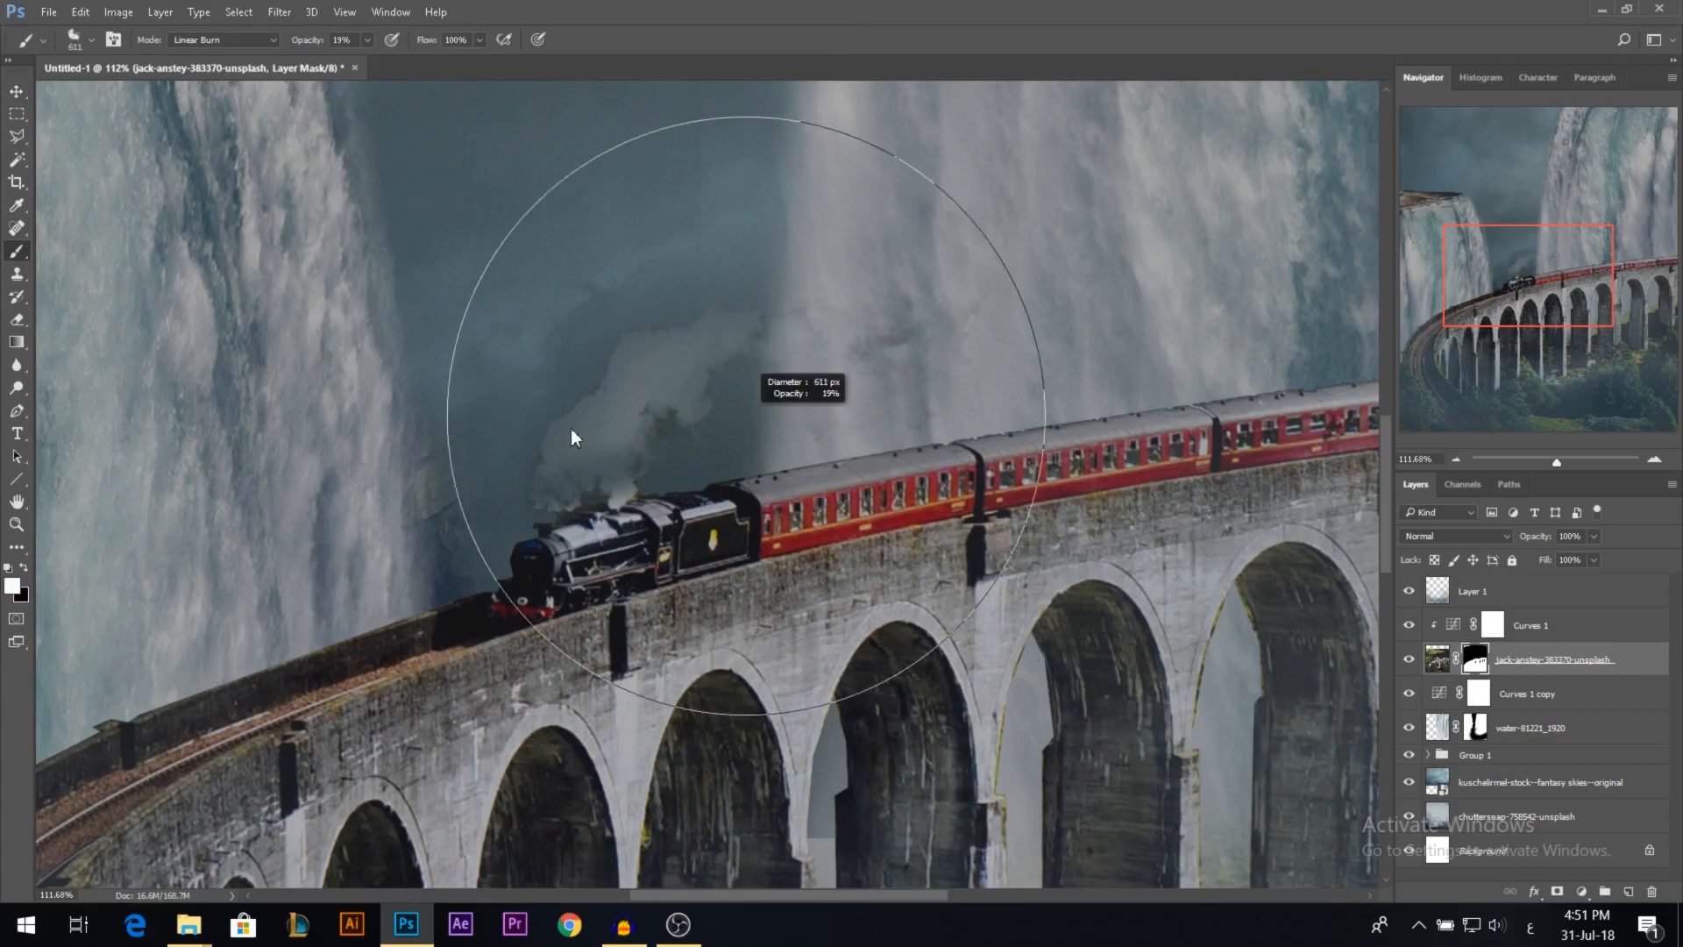
pyautogui.rightClick(808, 368)
pyautogui.click(900, 497)
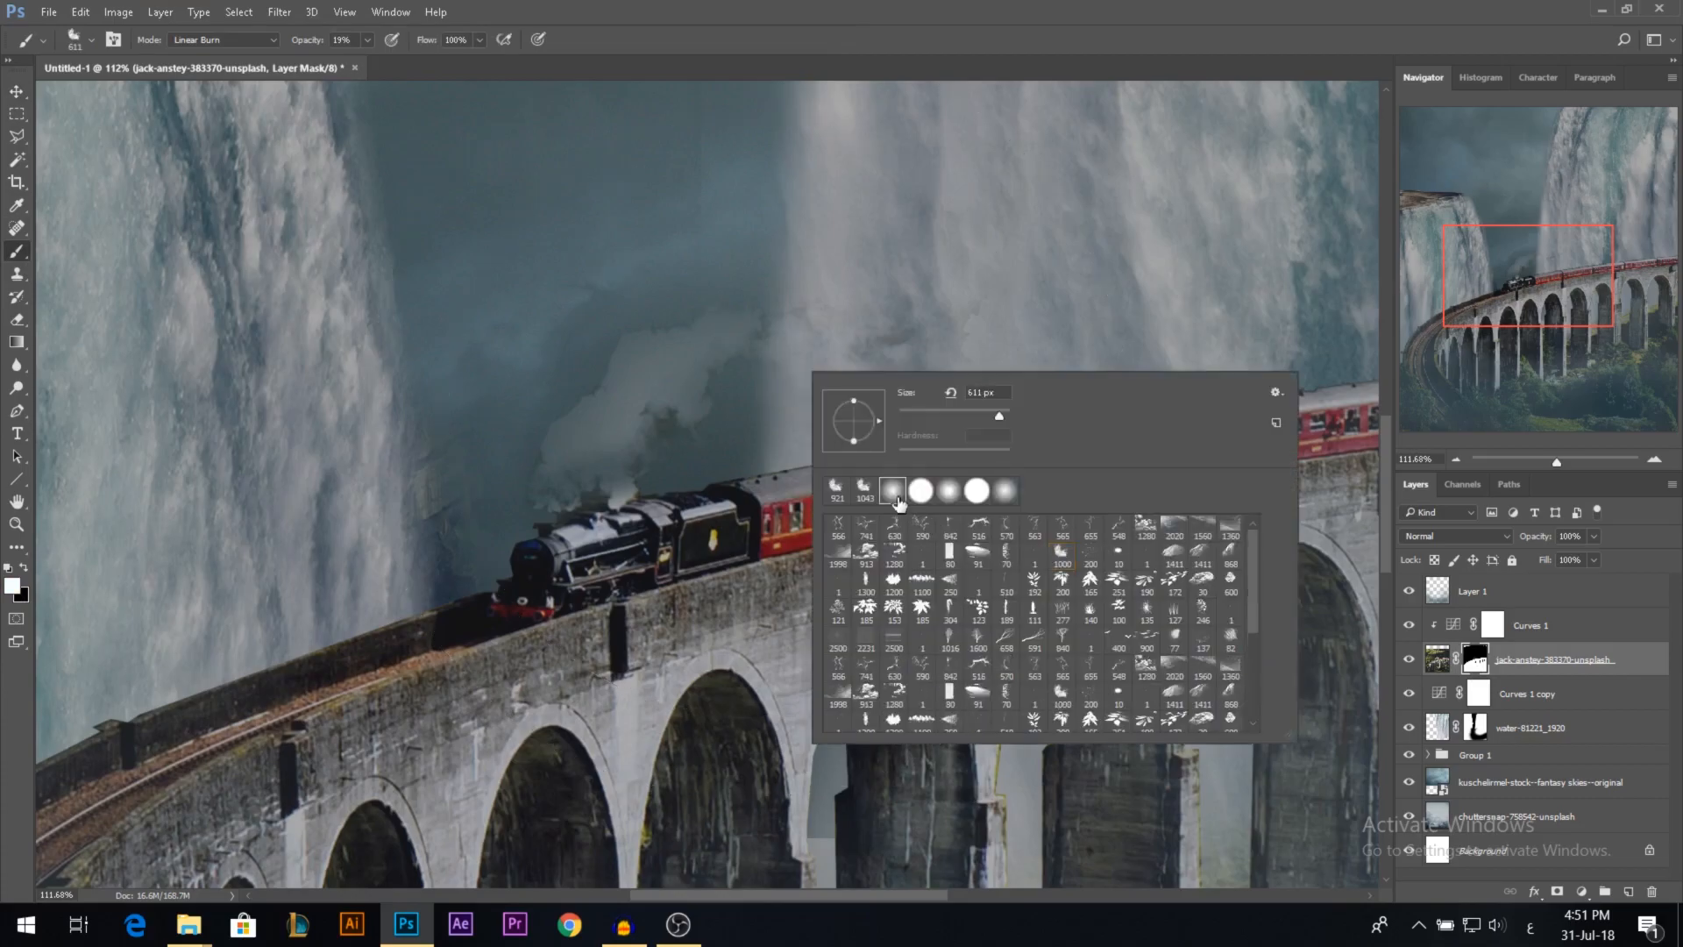
pyautogui.click(225, 40)
pyautogui.click(184, 55)
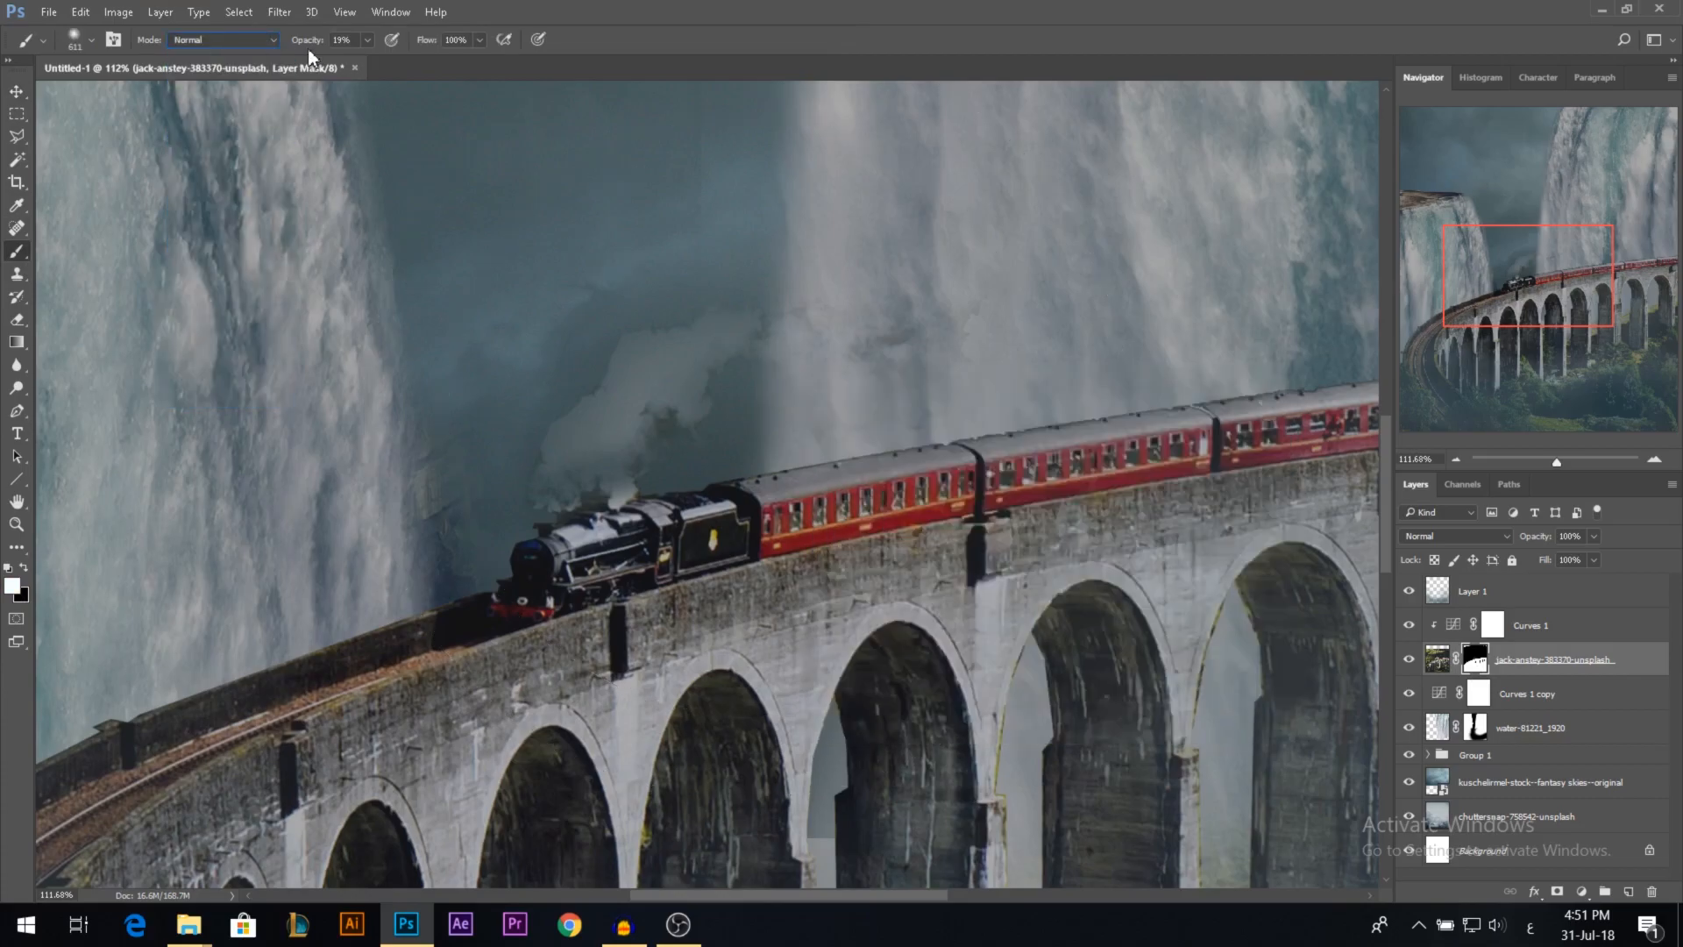
pyautogui.moveTo(793, 330)
pyautogui.mouseDown()
pyautogui.moveTo(528, 334)
pyautogui.moveTo(544, 335)
pyautogui.mouseUp()
# Step: Mask out the steam plume above the locomotive in black, using a 24 px brush for close work and 127 px for the rest
pyautogui.moveTo(649, 403)
pyautogui.mouseDown()
pyautogui.moveTo(693, 350)
pyautogui.moveTo(526, 443)
pyautogui.mouseUp()
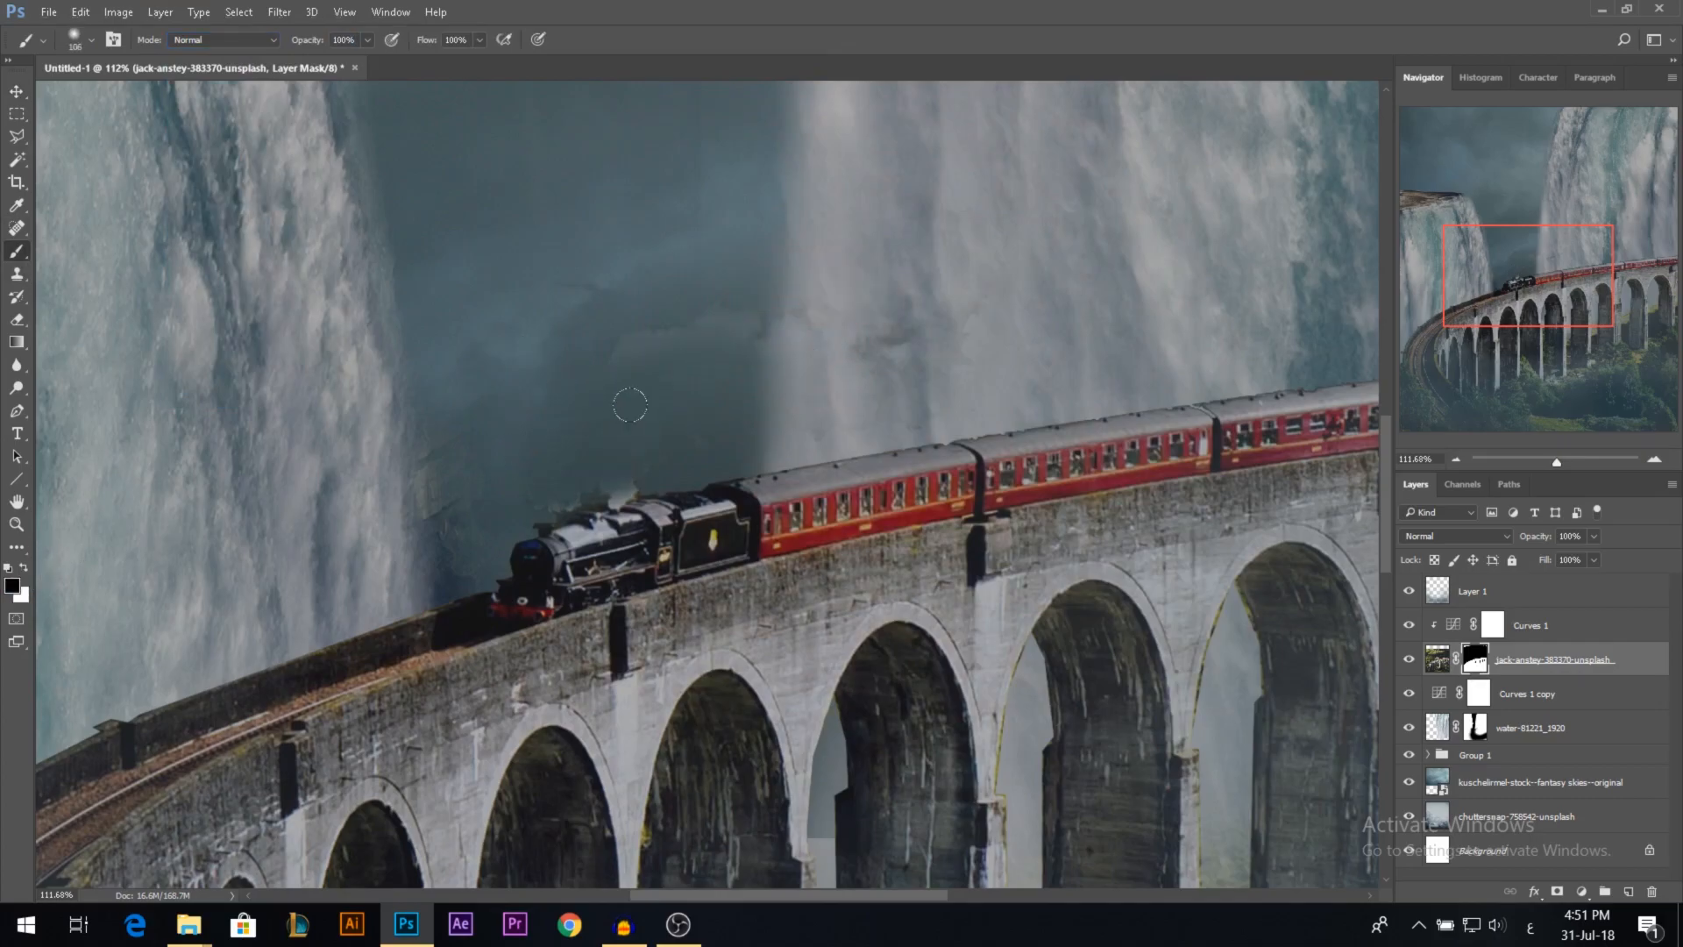
pyautogui.hotkey('ctrl', 'z')
pyautogui.moveTo(628, 447); pyautogui.dragTo(605, 447)
pyautogui.scroll(10, 617, 472)
pyautogui.press('x')
pyautogui.moveTo(600, 524)
pyautogui.mouseDown()
pyautogui.moveTo(524, 501)
pyautogui.moveTo(440, 557)
pyautogui.moveTo(500, 536)
pyautogui.moveTo(484, 709)
pyautogui.moveTo(597, 603)
pyautogui.moveTo(660, 508)
pyautogui.moveTo(687, 532)
pyautogui.moveTo(588, 486)
pyautogui.moveTo(596, 452)
pyautogui.moveTo(531, 491)
pyautogui.moveTo(552, 438)
pyautogui.moveTo(351, 532)
pyautogui.mouseUp()
pyautogui.press('x')
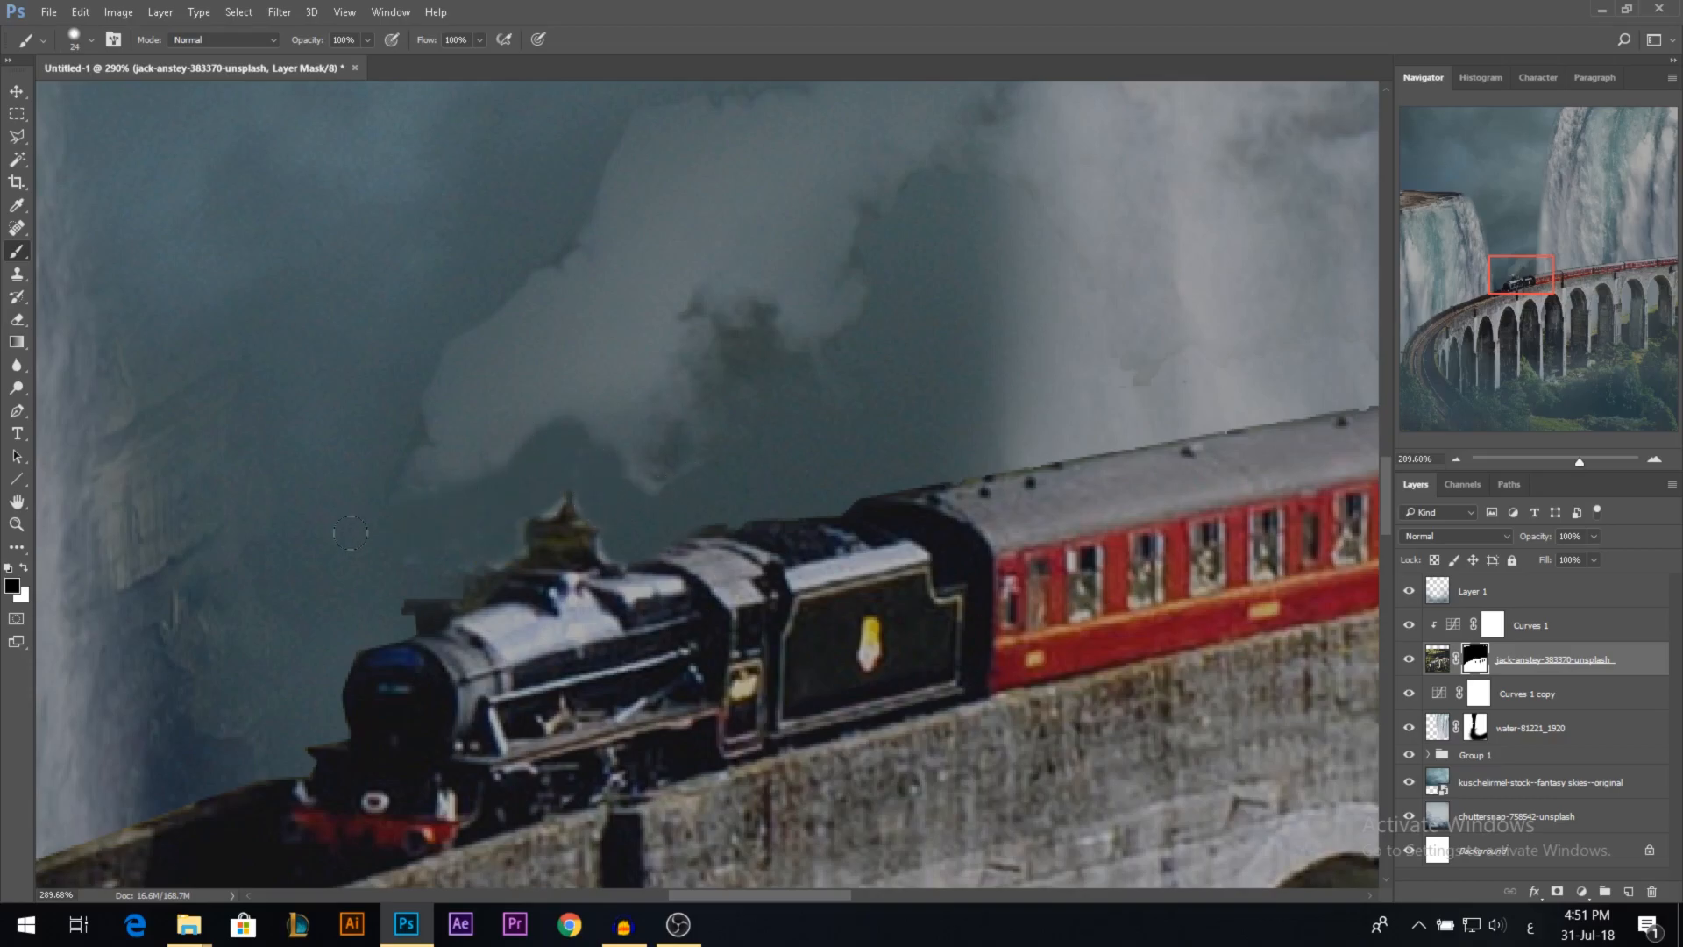
pyautogui.moveTo(449, 464)
pyautogui.mouseDown()
pyautogui.moveTo(477, 428)
pyautogui.moveTo(837, 210)
pyautogui.mouseUp()
pyautogui.scroll(-3, 850, 351)
pyautogui.moveTo(861, 358); pyautogui.dragTo(896, 364)
pyautogui.moveTo(877, 359); pyautogui.dragTo(1082, 302)
pyautogui.moveTo(1083, 303); pyautogui.dragTo(357, 311)
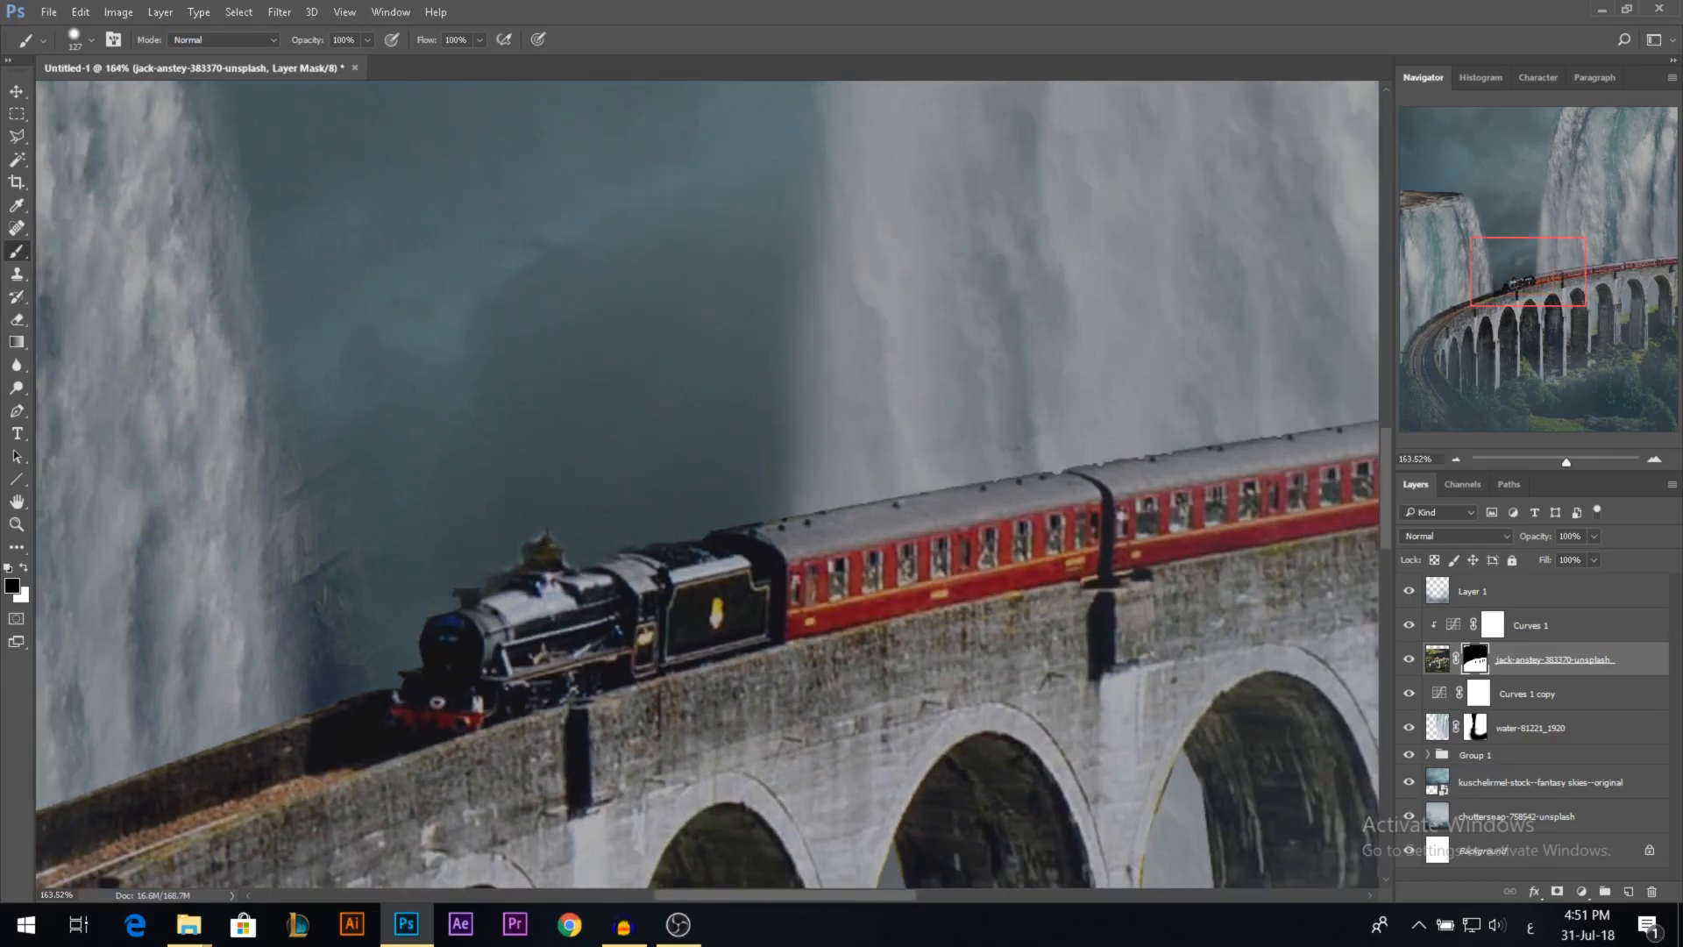
# Step: Flip the whole canvas horizontally
pyautogui.scroll(-6, 768, 337)
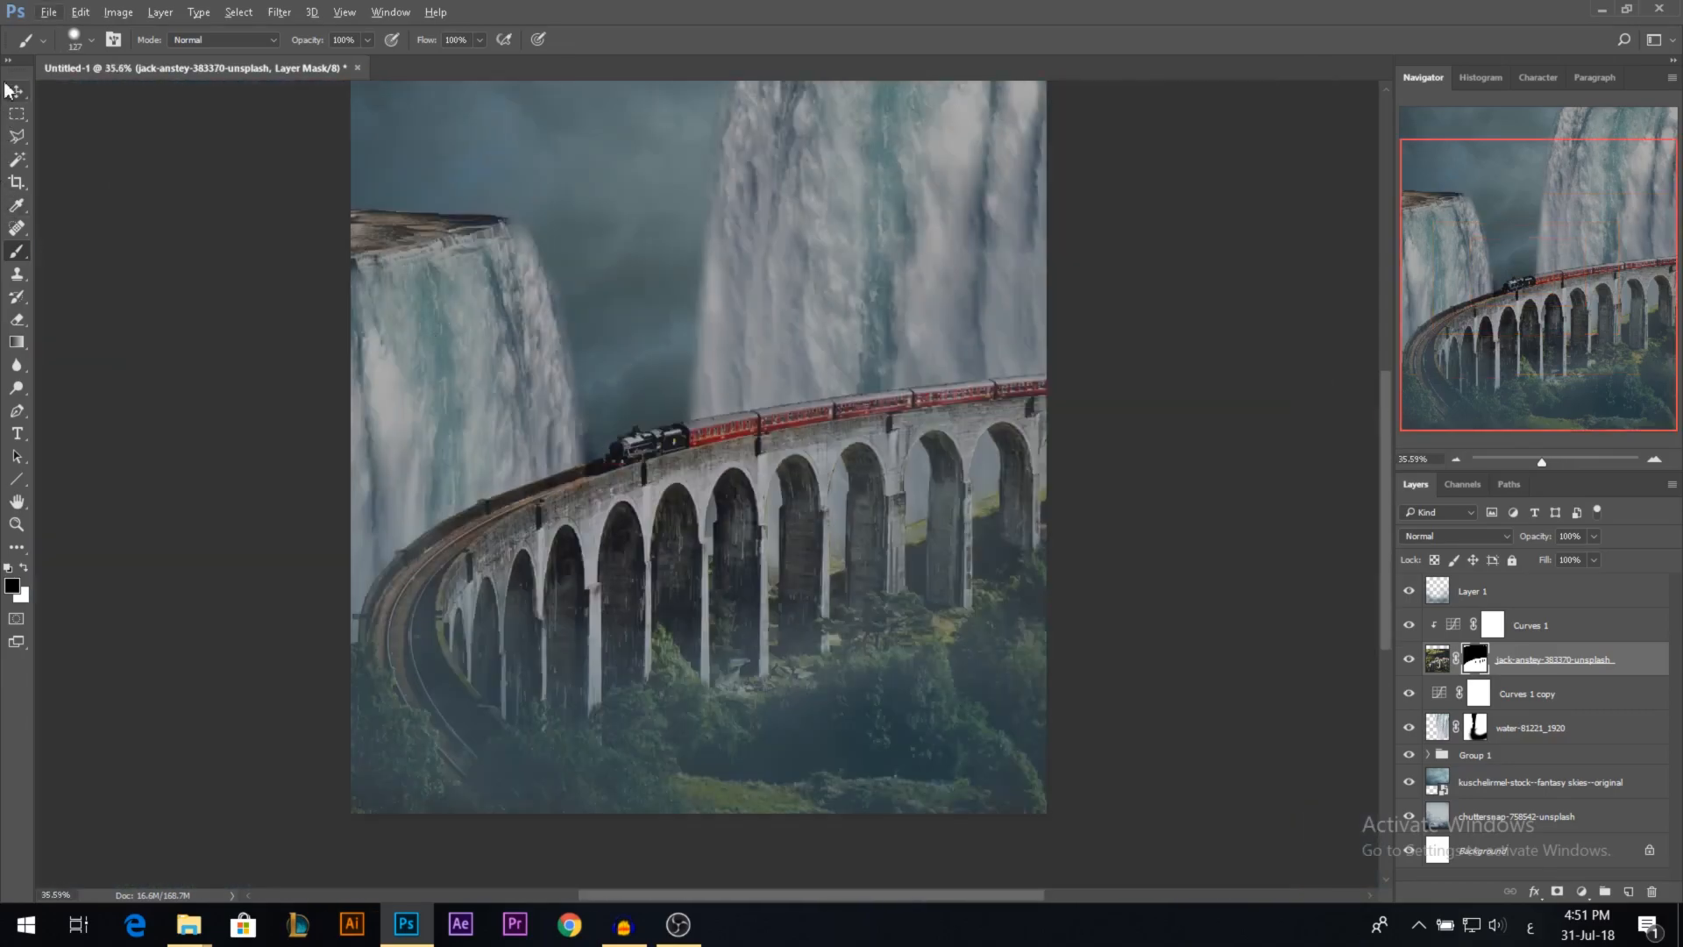
pyautogui.click(12, 91)
pyautogui.scroll(-2, 614, 439)
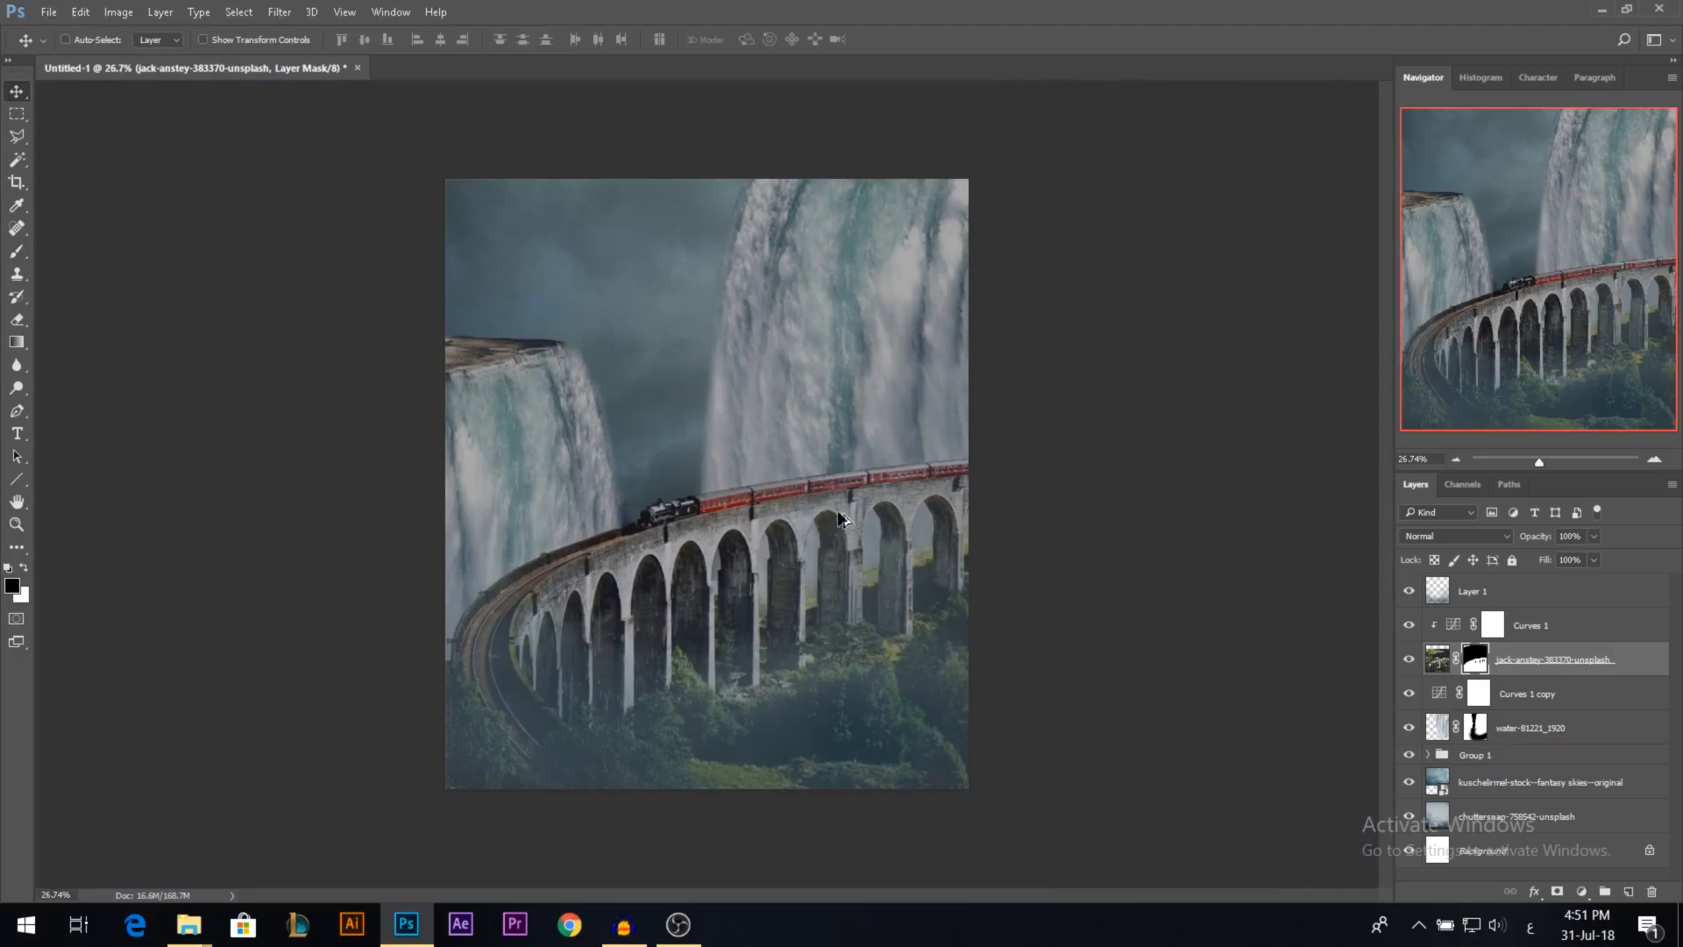
pyautogui.scroll(1, 840, 519)
pyautogui.click(1480, 589)
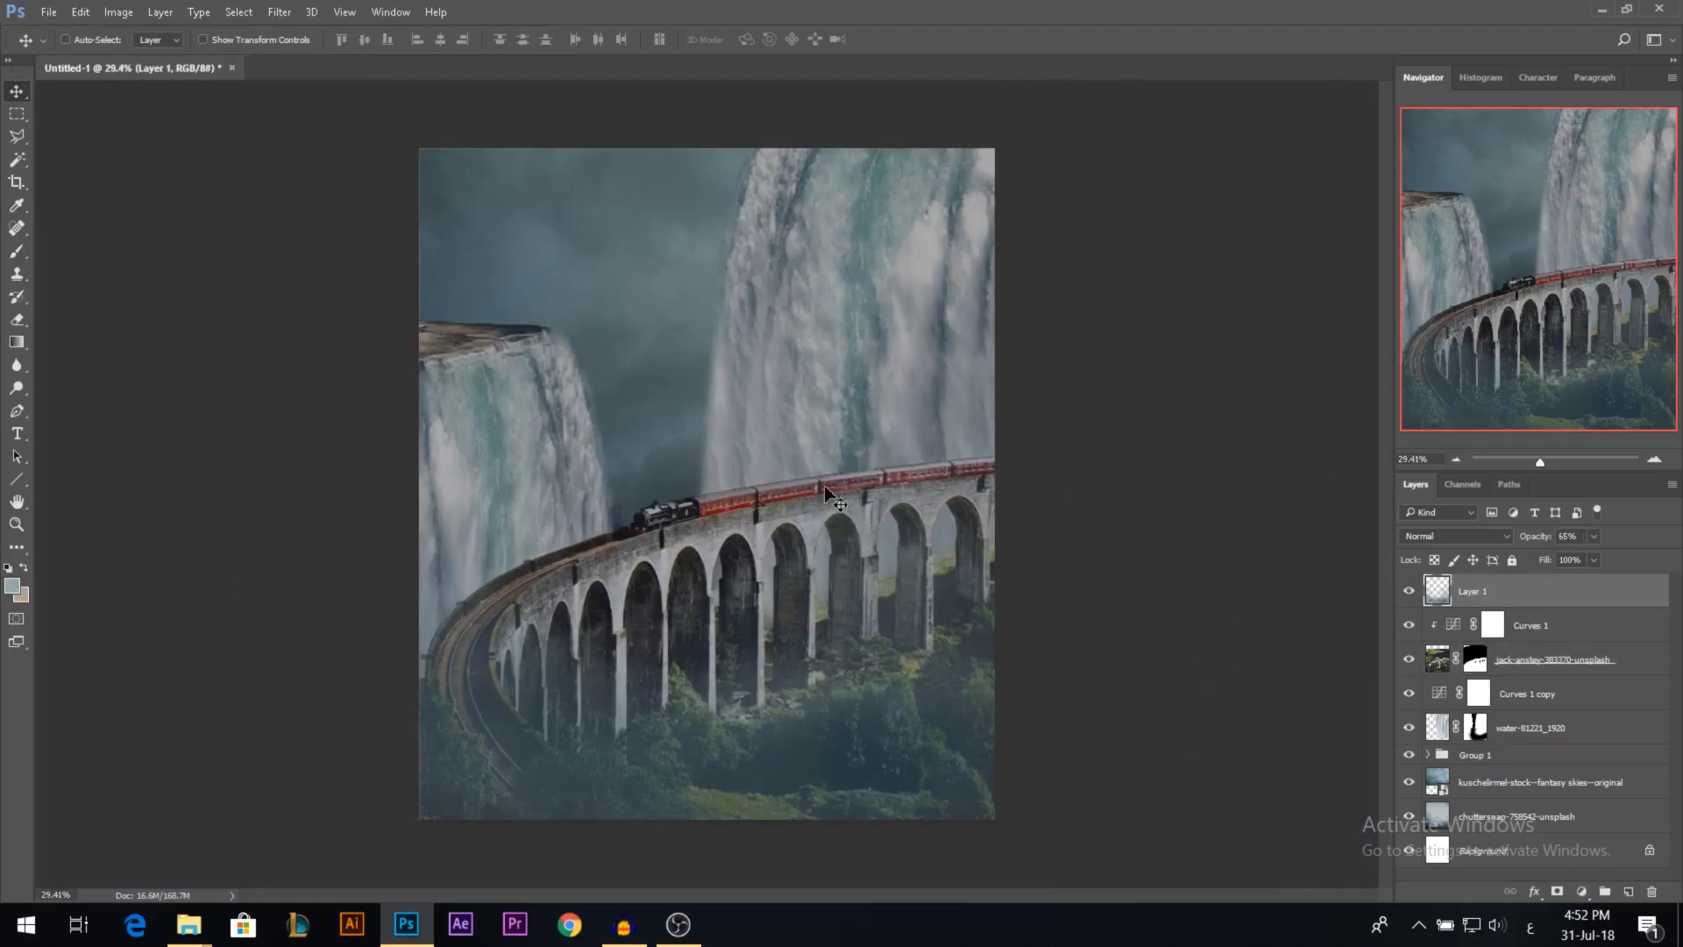
pyautogui.click(114, 11)
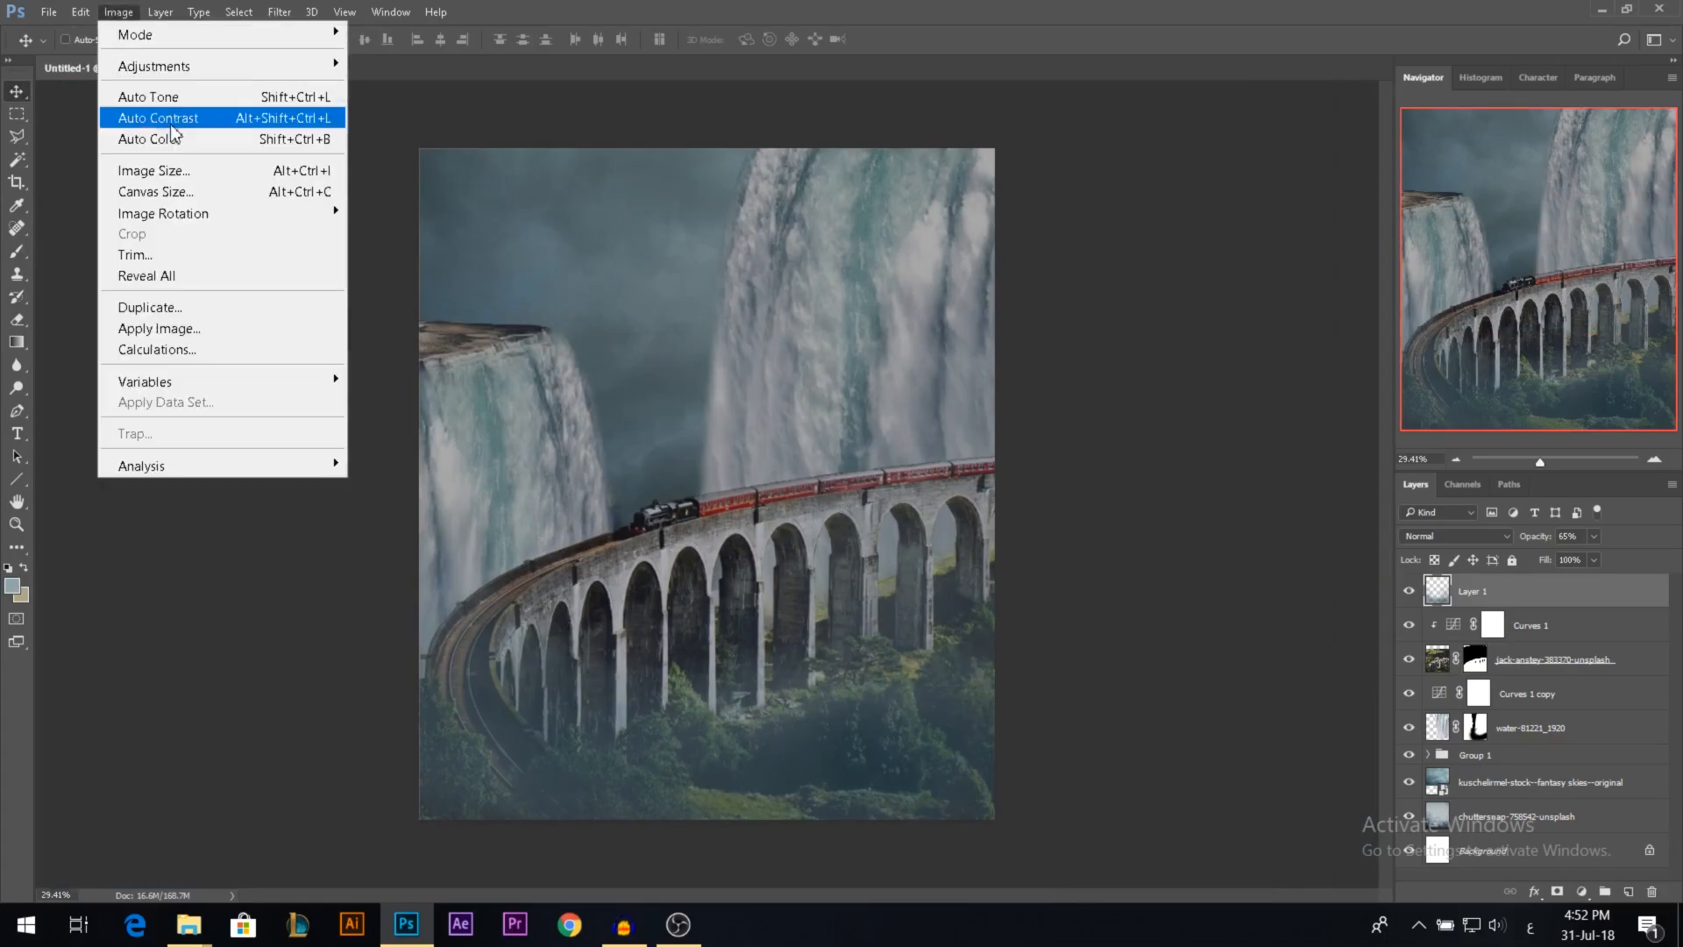
pyautogui.moveTo(263, 213)
pyautogui.click(487, 309)
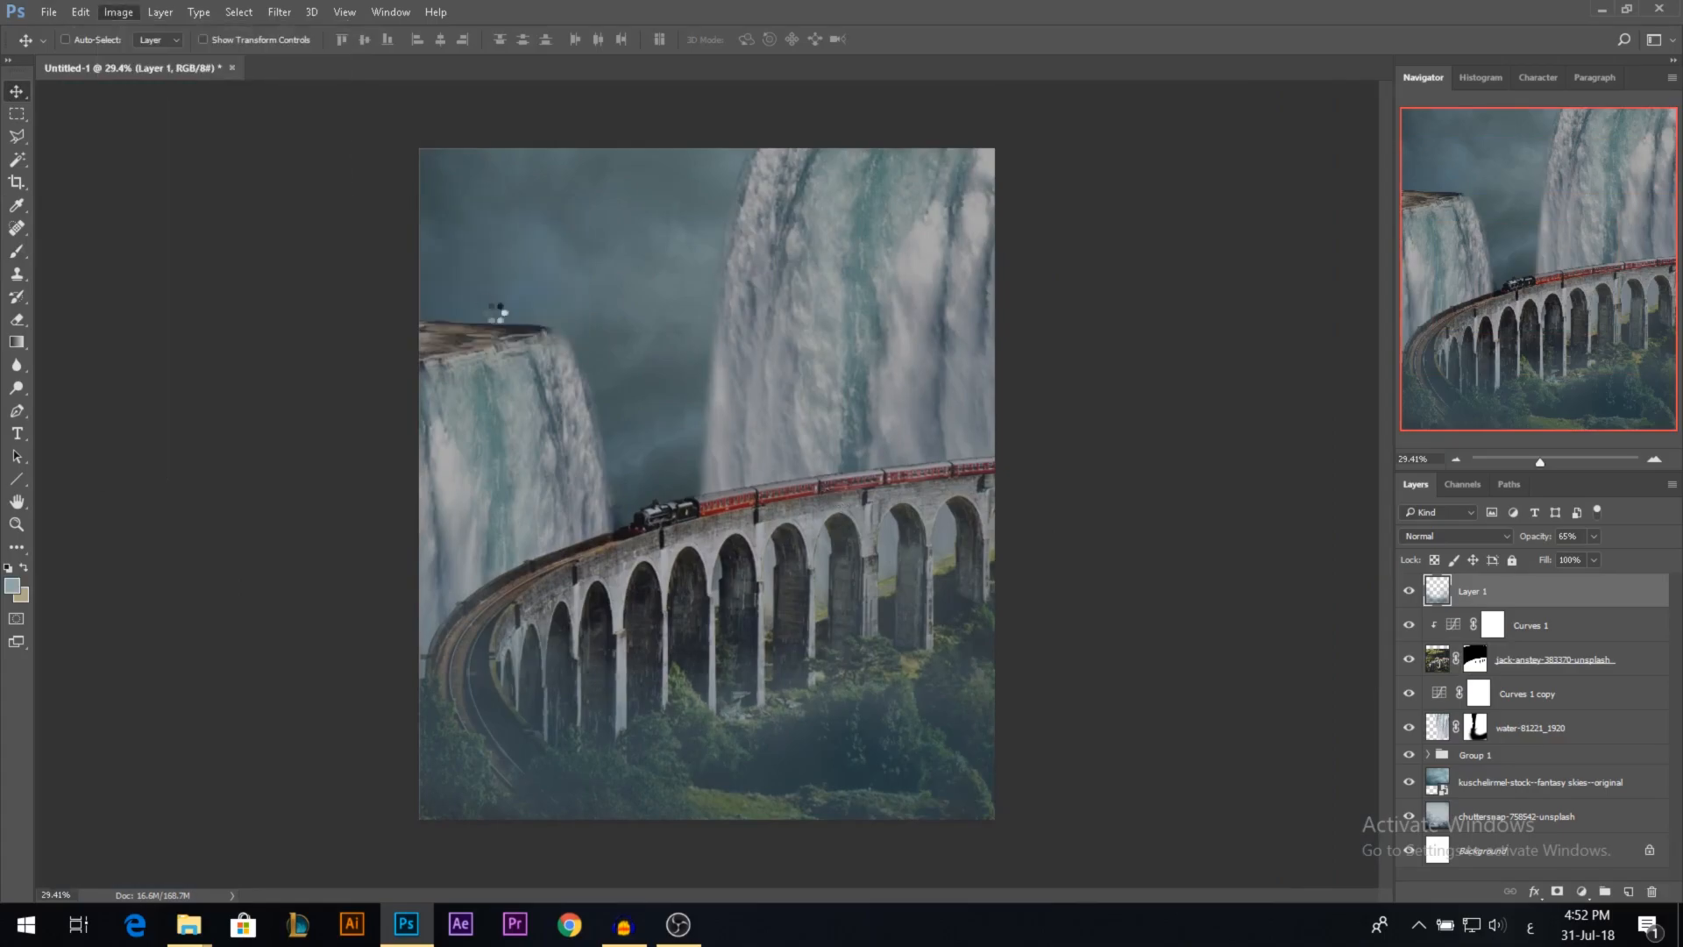
# Step: Duplicate the large waterfall over the sky, mirror the copy horizontally and place its layer beneath Group 1
pyautogui.scroll(-2, 660, 455)
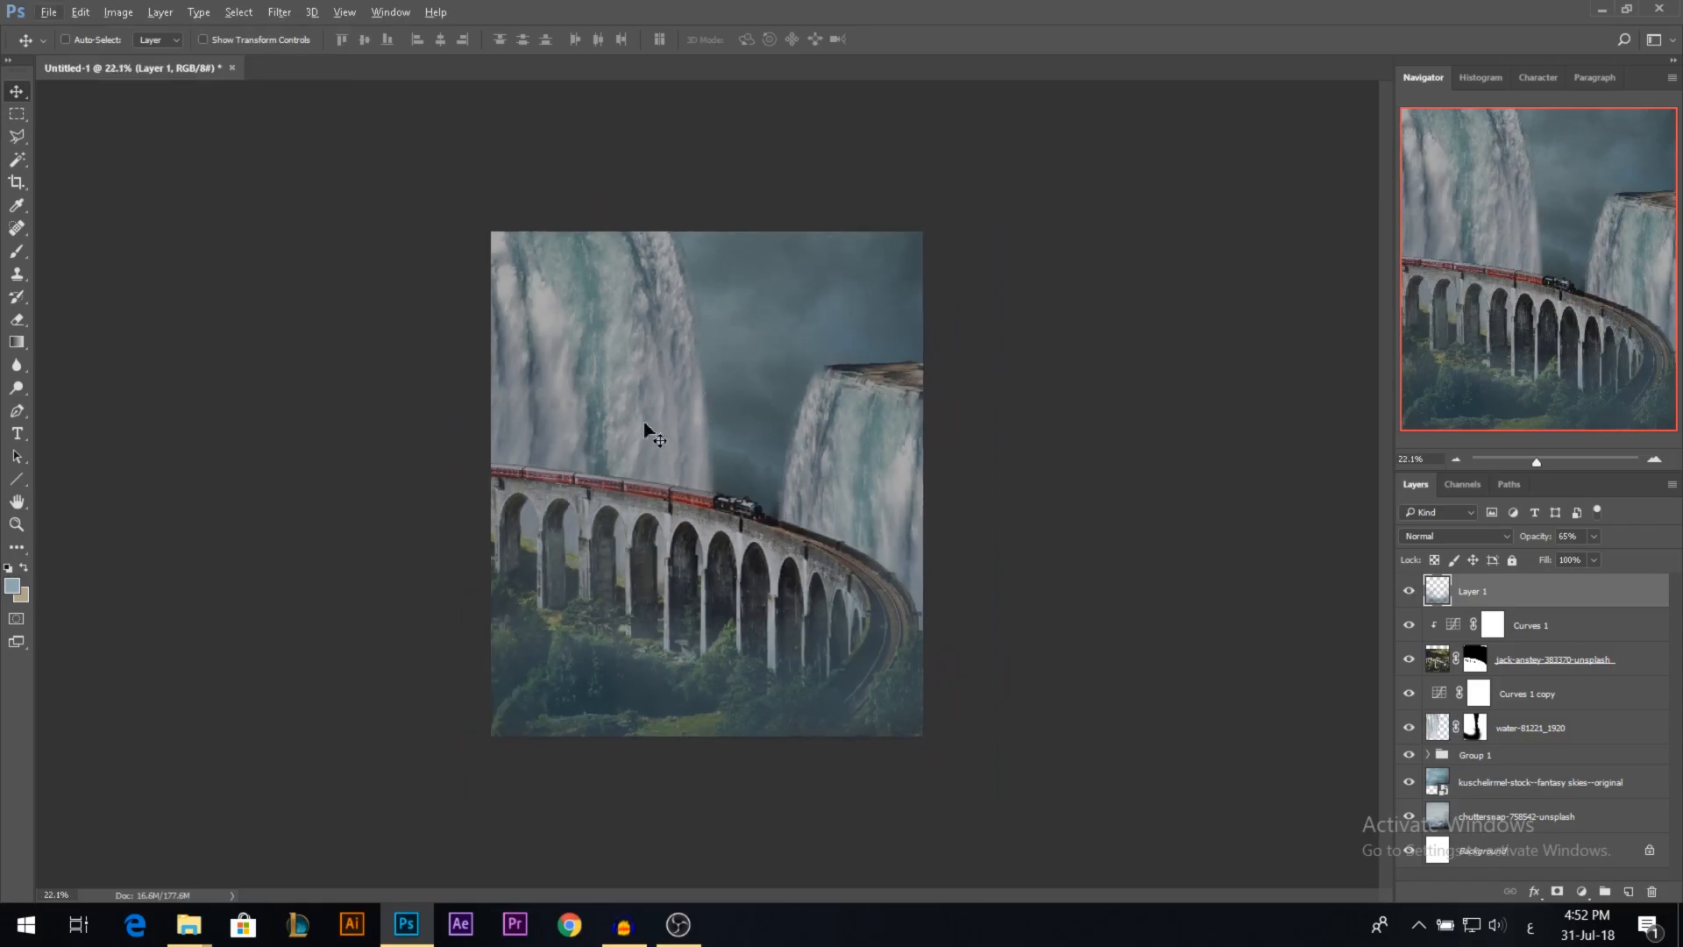
pyautogui.scroll(3, 1112, 496)
pyautogui.keyDown('ctrl'); pyautogui.click(672, 386); pyautogui.keyUp('ctrl')
pyautogui.scroll(-2, 571, 427)
pyautogui.moveTo(595, 379); pyautogui.dragTo(810, 393)
pyautogui.hotkey('ctrl', 't')
pyautogui.rightClick(834, 399)
pyautogui.click(931, 690)
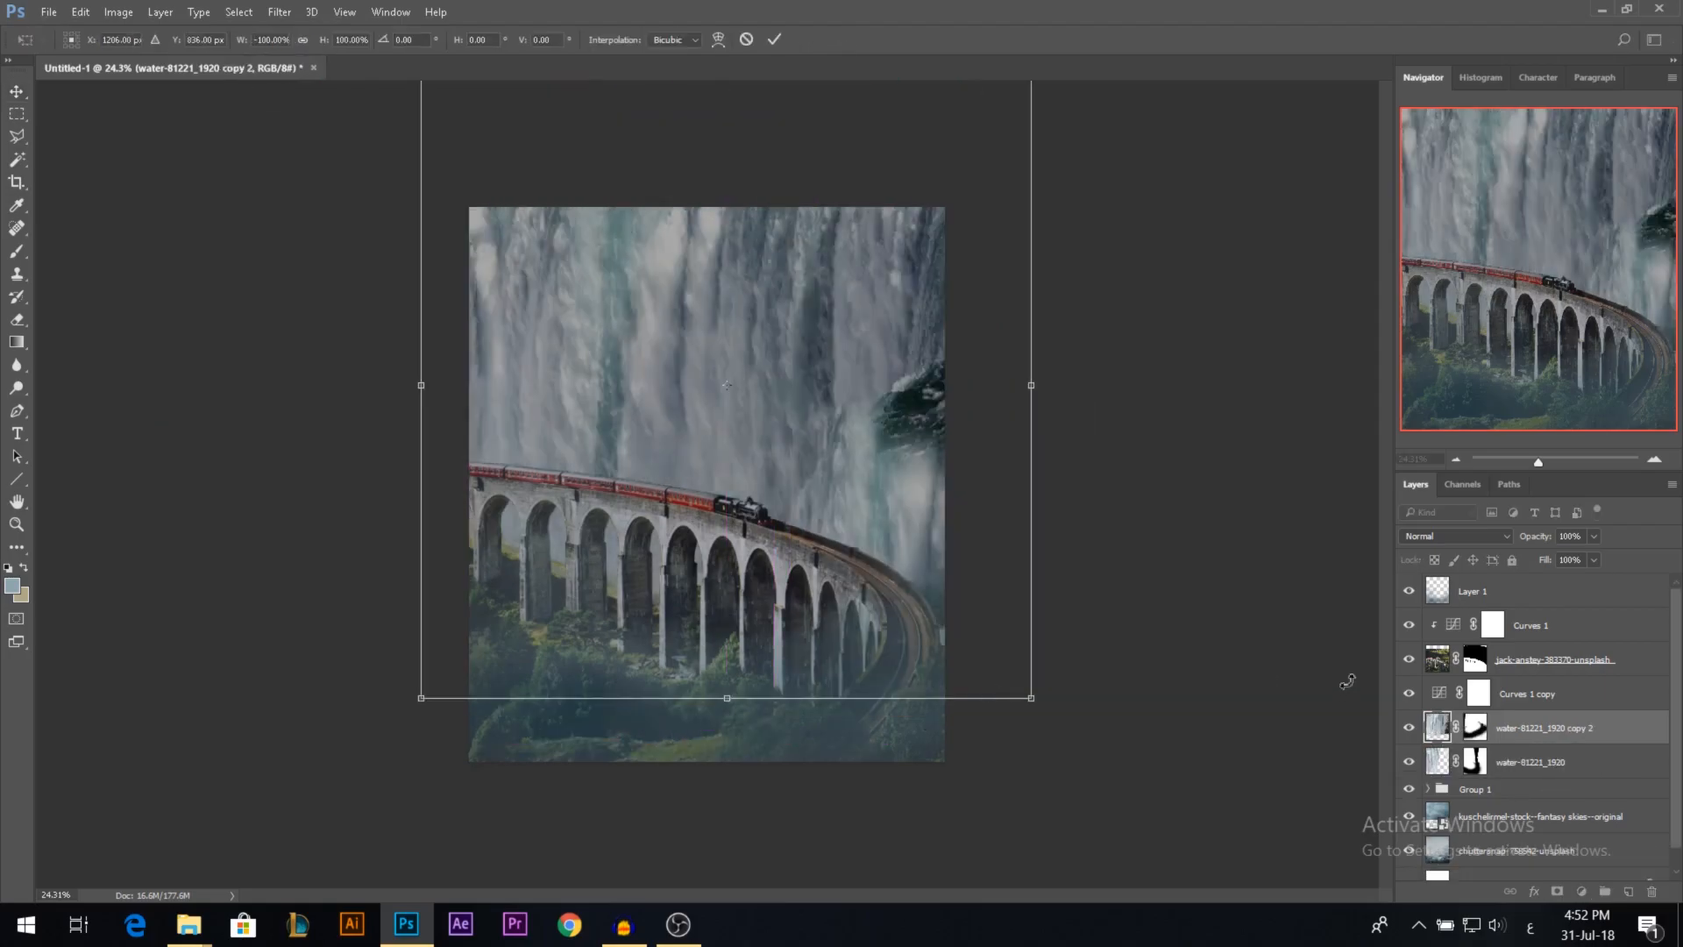
pyautogui.press('Return')
pyautogui.moveTo(1513, 729); pyautogui.dragTo(1544, 783)
# Step: Shift the mirrored waterfall copy right, shrink it to fit behind the smaller waterfall and set its opacity to 27%
pyautogui.moveTo(799, 470); pyautogui.dragTo(996, 464)
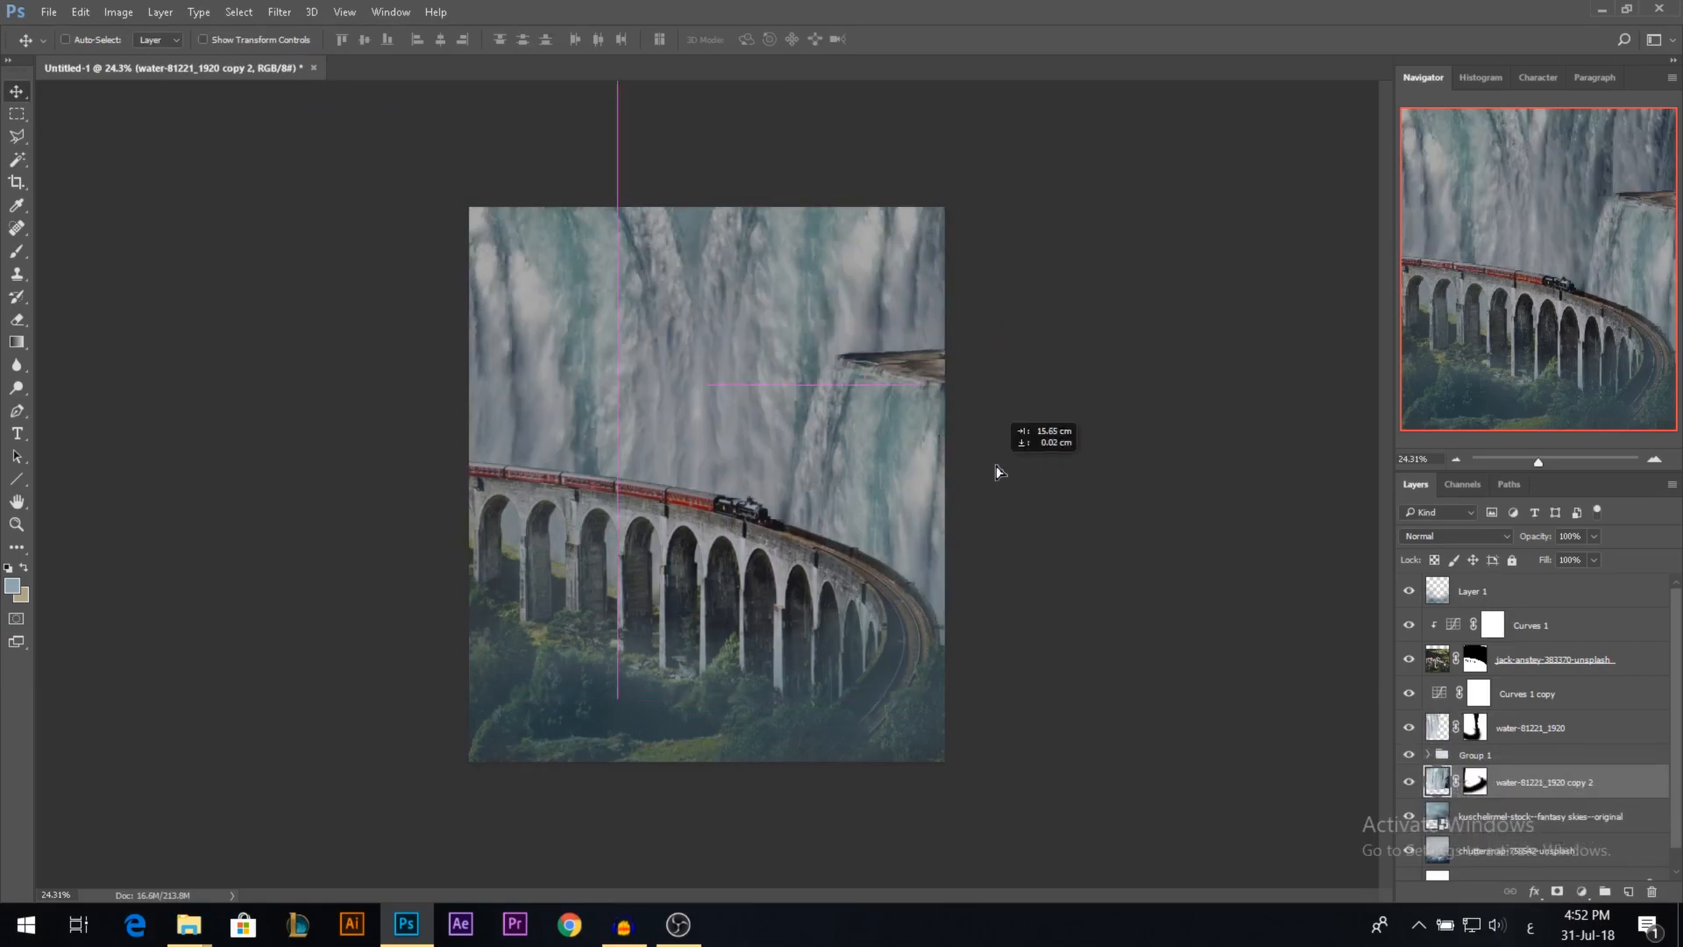
pyautogui.hotkey('ctrl', 't')
pyautogui.moveTo(1228, 699); pyautogui.dragTo(1127, 603)
pyautogui.moveTo(923, 176); pyautogui.dragTo(923, 101)
pyautogui.moveTo(948, 375); pyautogui.dragTo(932, 375)
pyautogui.press('Return')
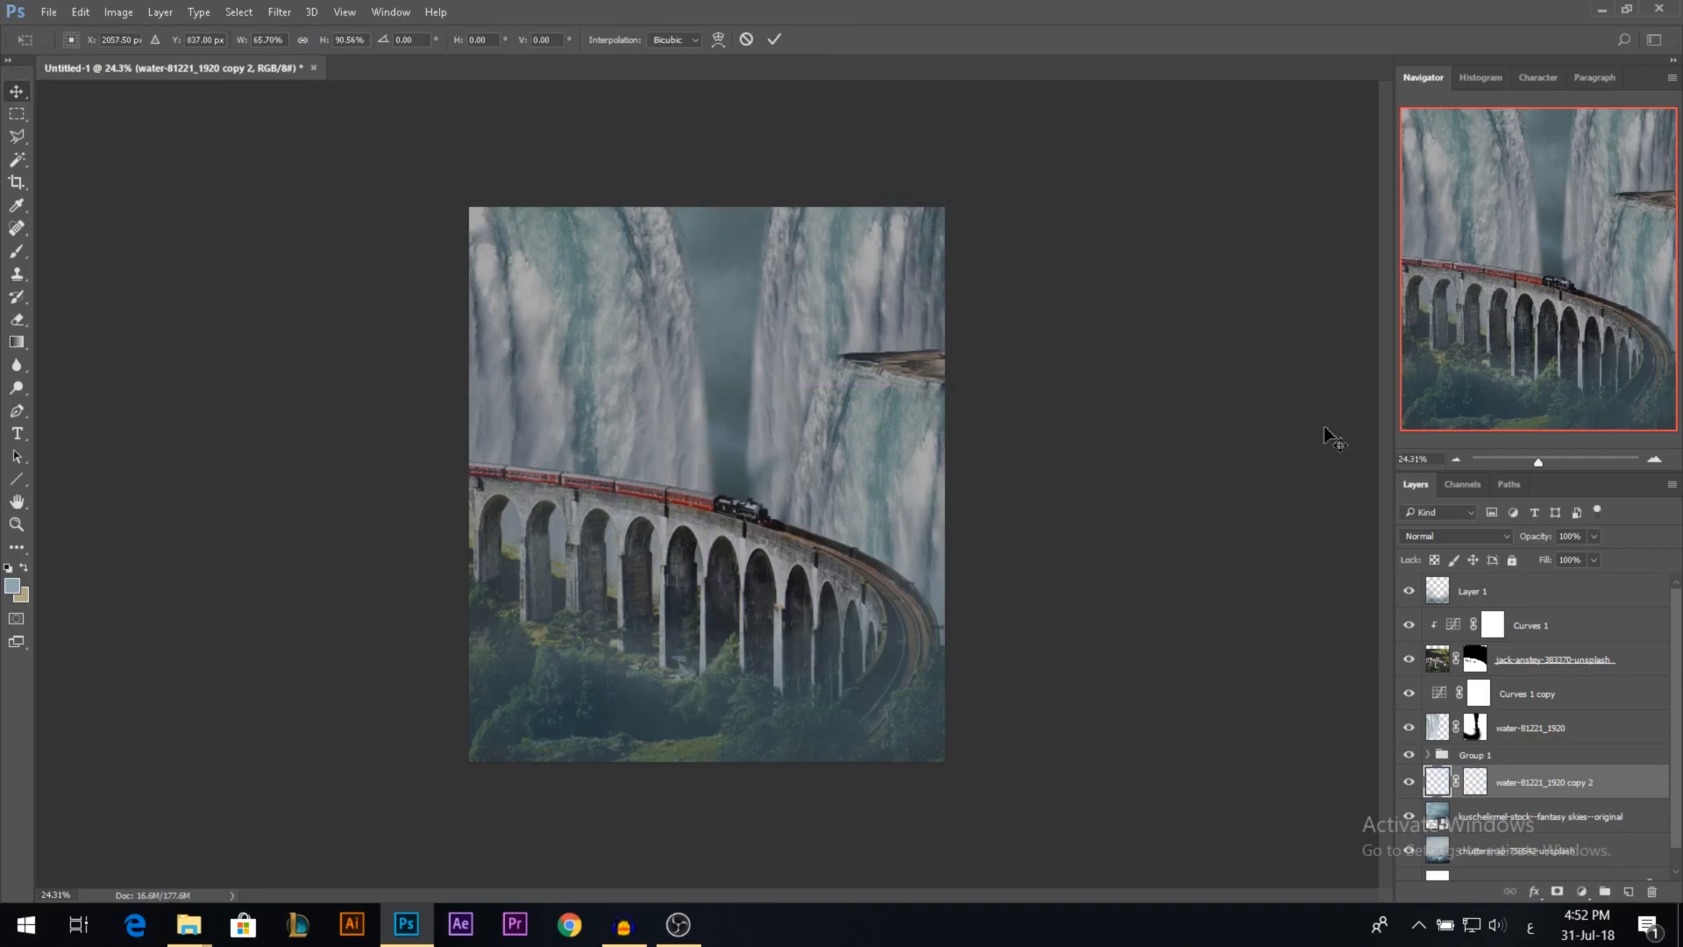
pyautogui.moveTo(1499, 537); pyautogui.dragTo(1473, 537)
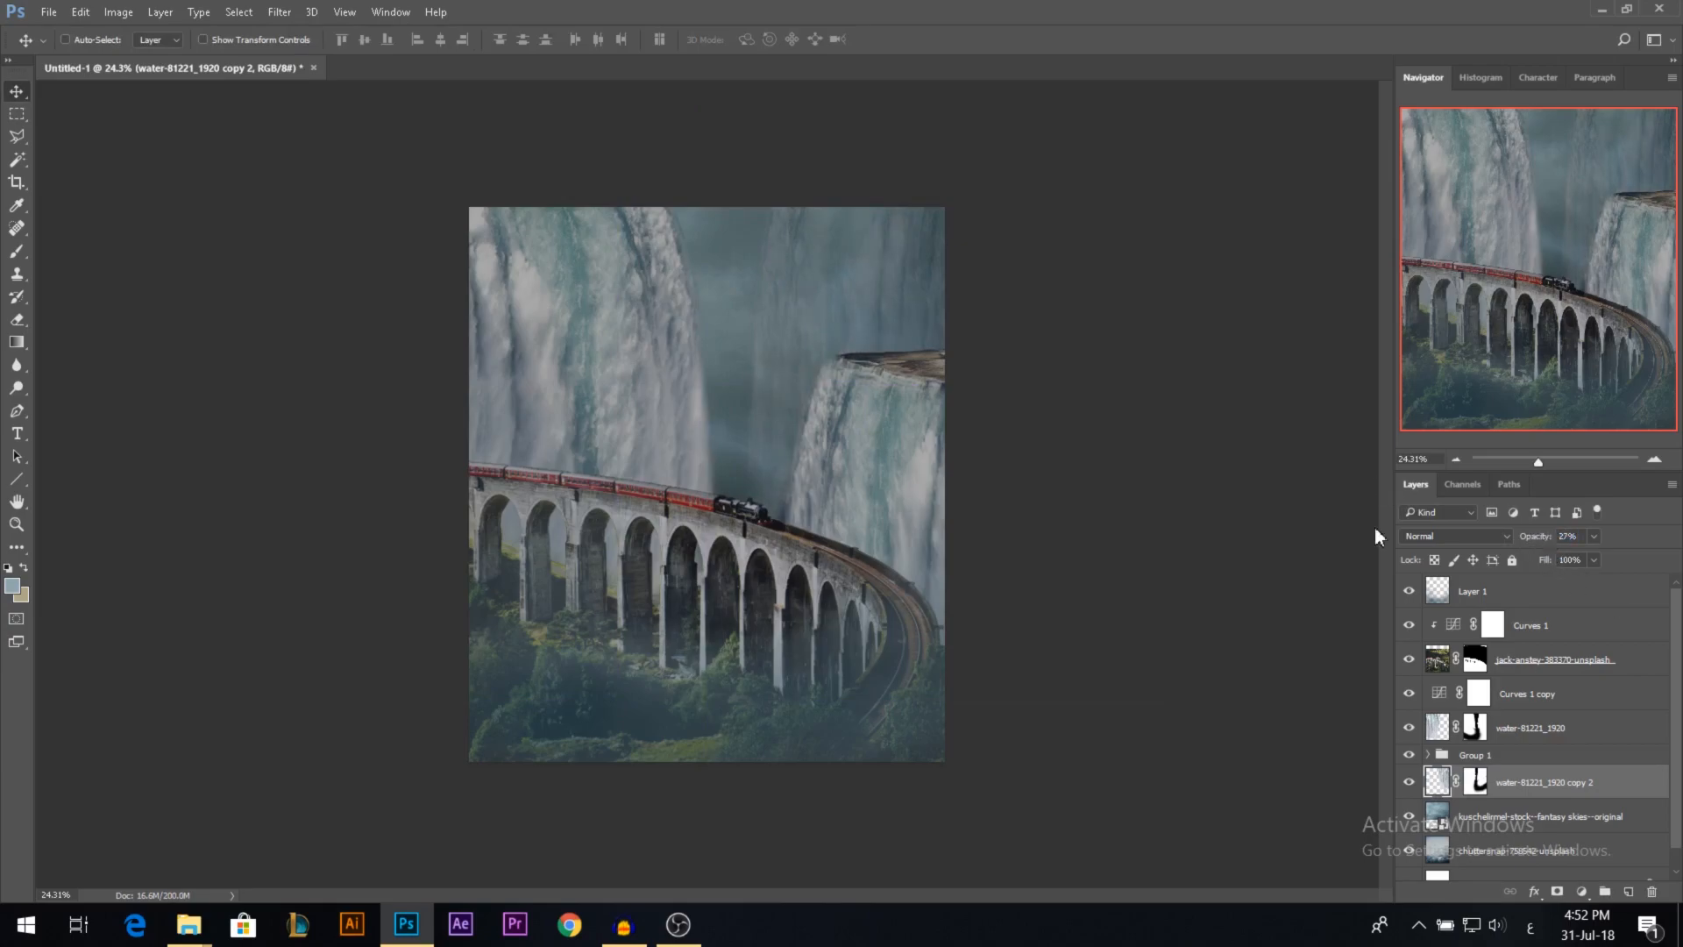
# Step: Create a new empty layer and place it directly beneath the viaduct layer, above the copied Curves adjustment
pyautogui.scroll(2, 807, 355)
pyautogui.moveTo(722, 306); pyautogui.dragTo(677, 283)
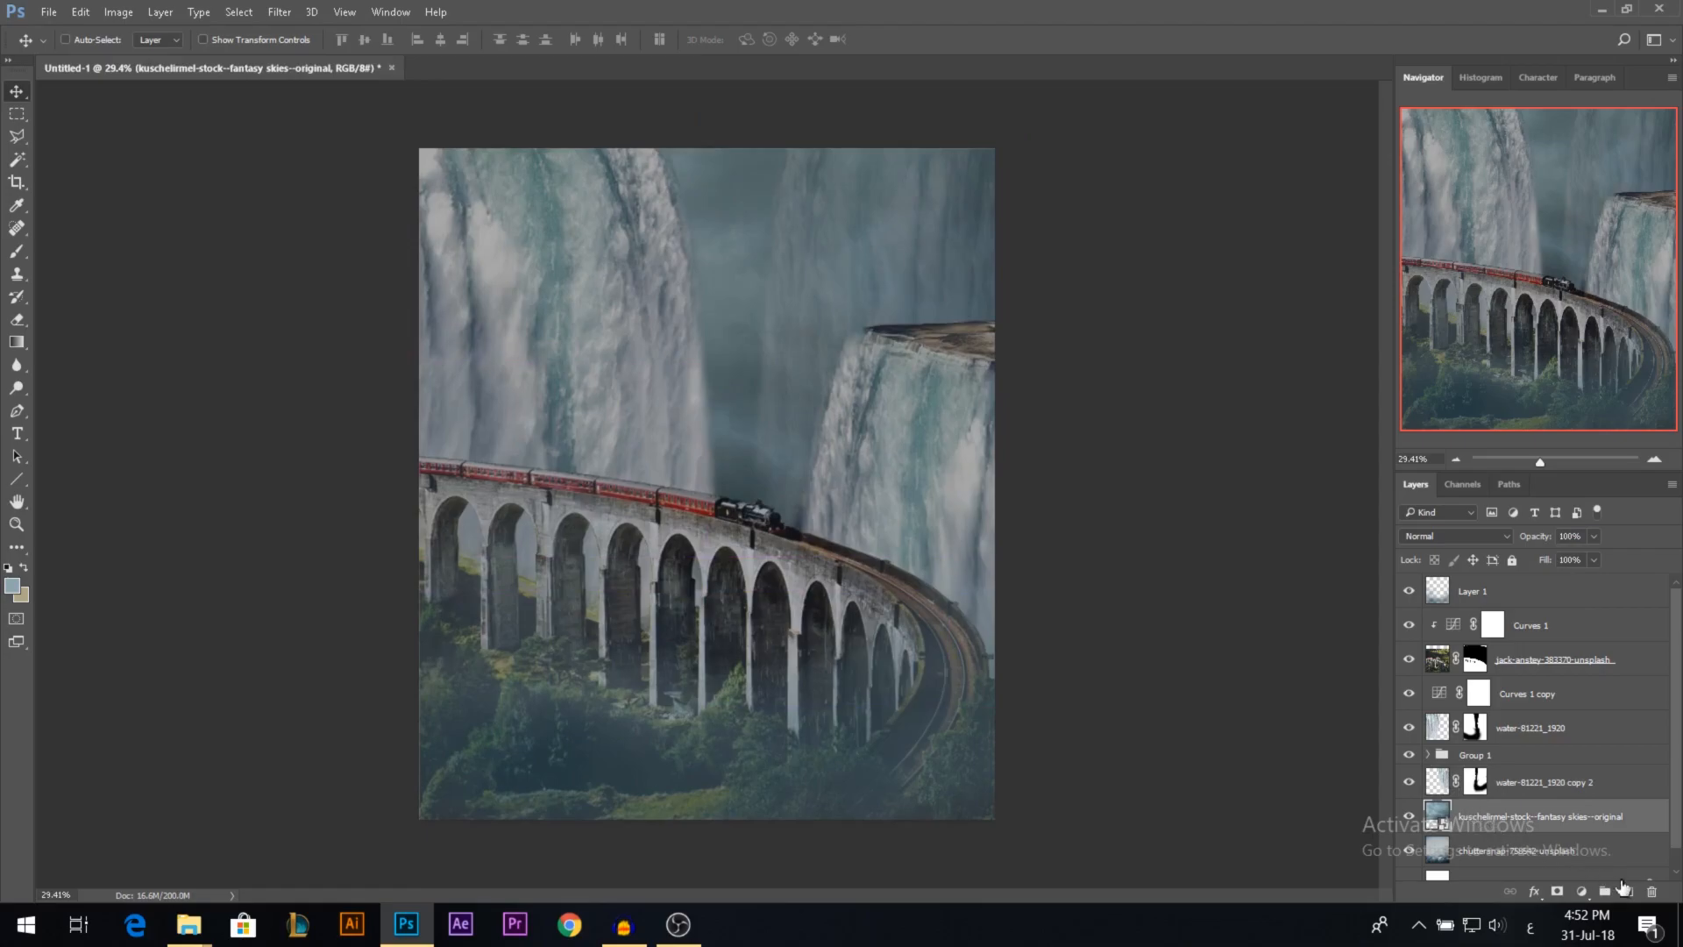
pyautogui.click(1623, 890)
pyautogui.moveTo(1499, 728); pyautogui.dragTo(1496, 691)
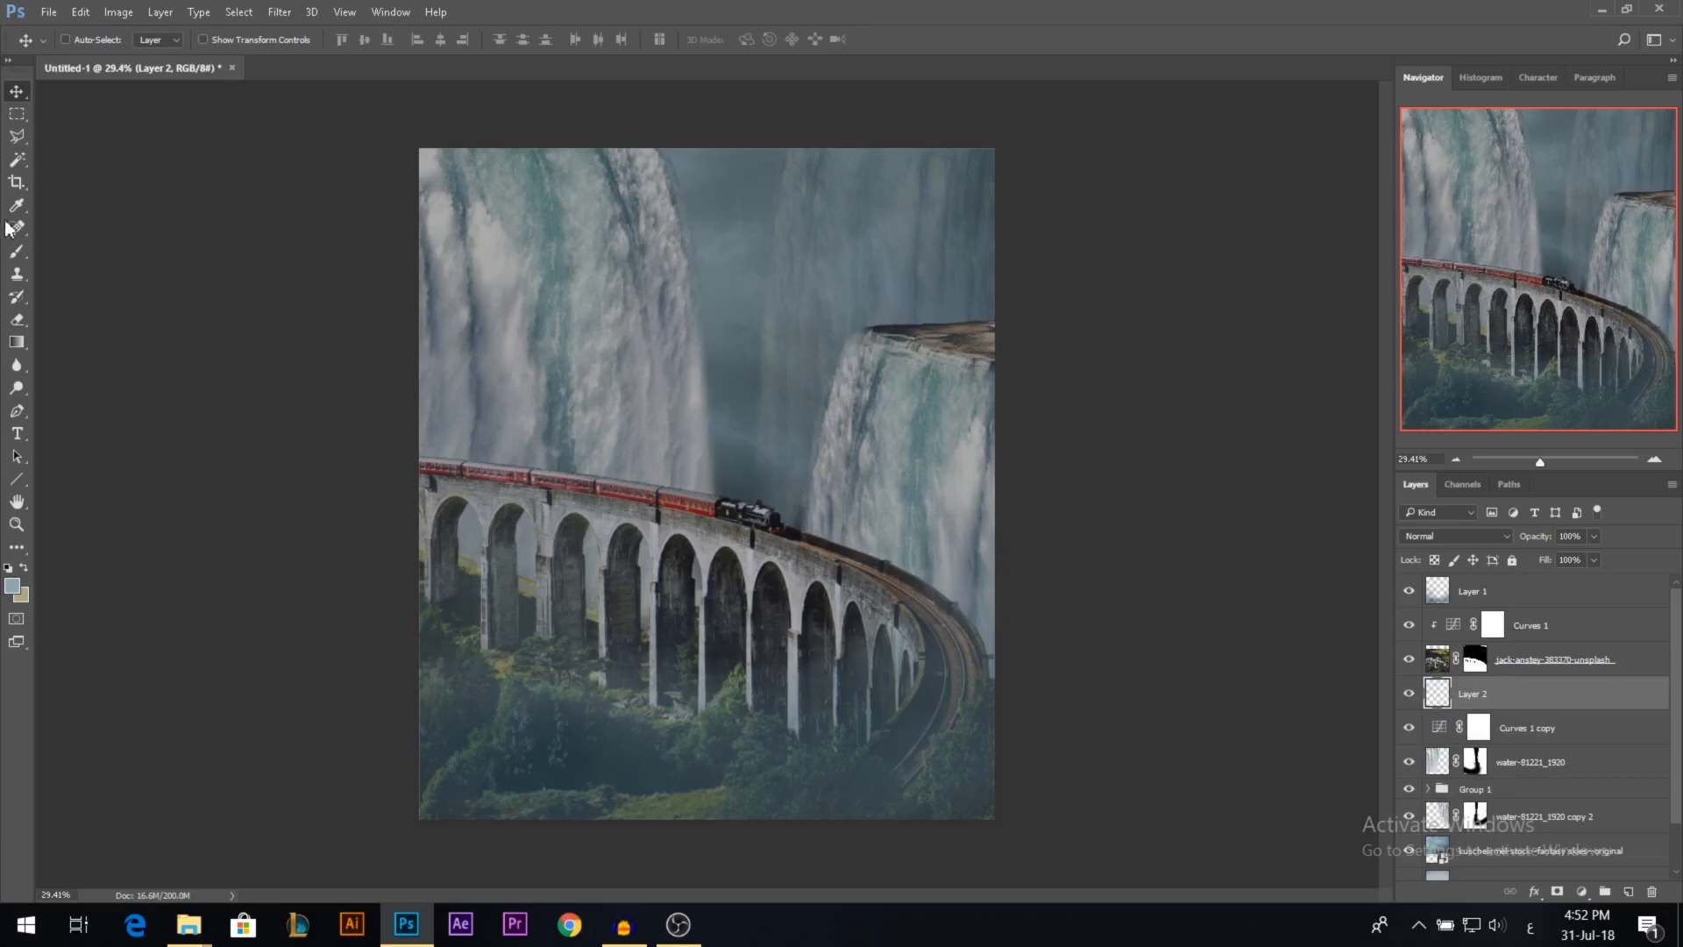
# Step: Set the foreground colour to light blue #d1eff9 and enlarge a soft brush tip to over 1000 px
pyautogui.click(21, 253)
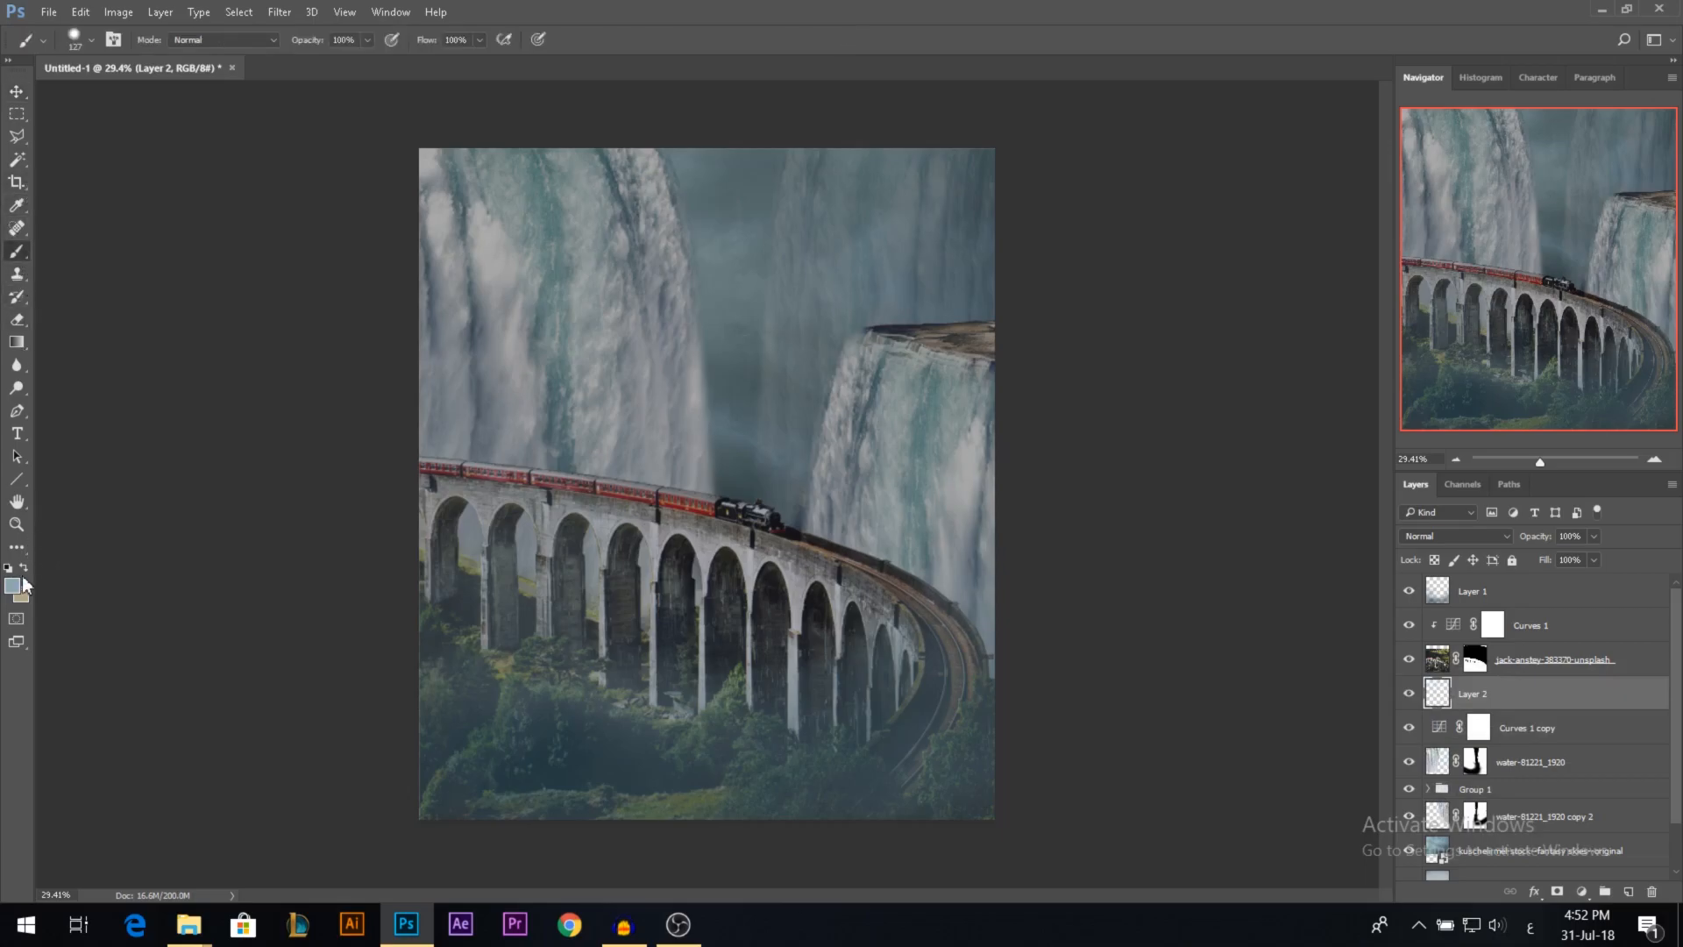
pyautogui.click(16, 589)
pyautogui.click(1184, 127)
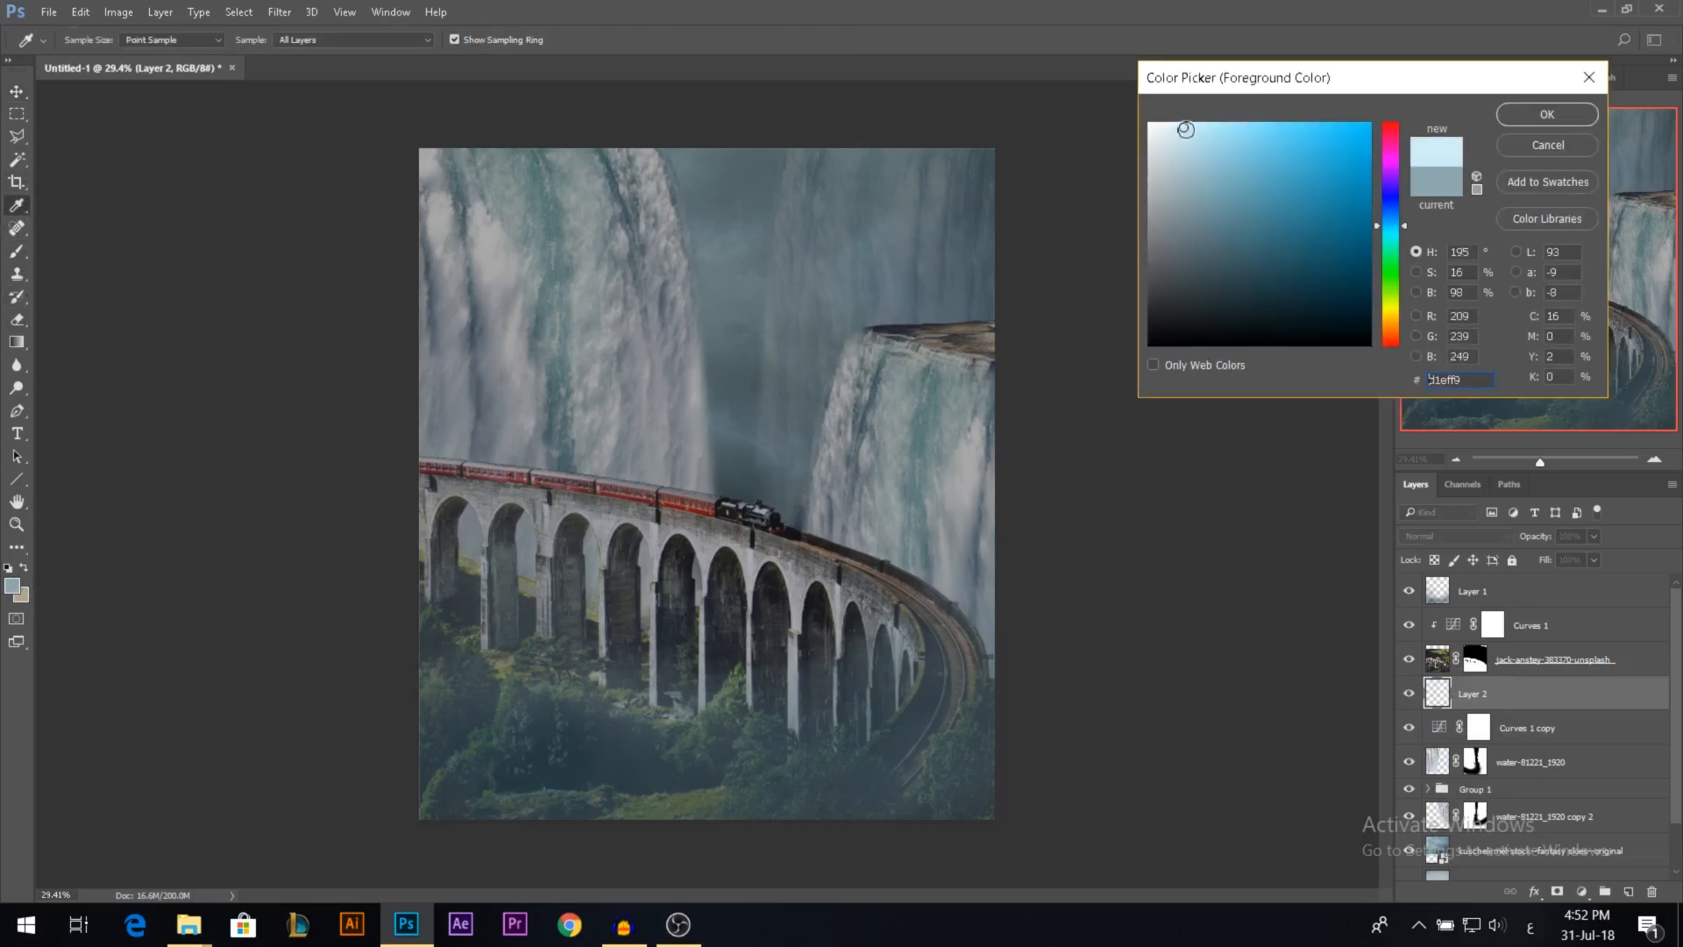
pyautogui.click(1543, 123)
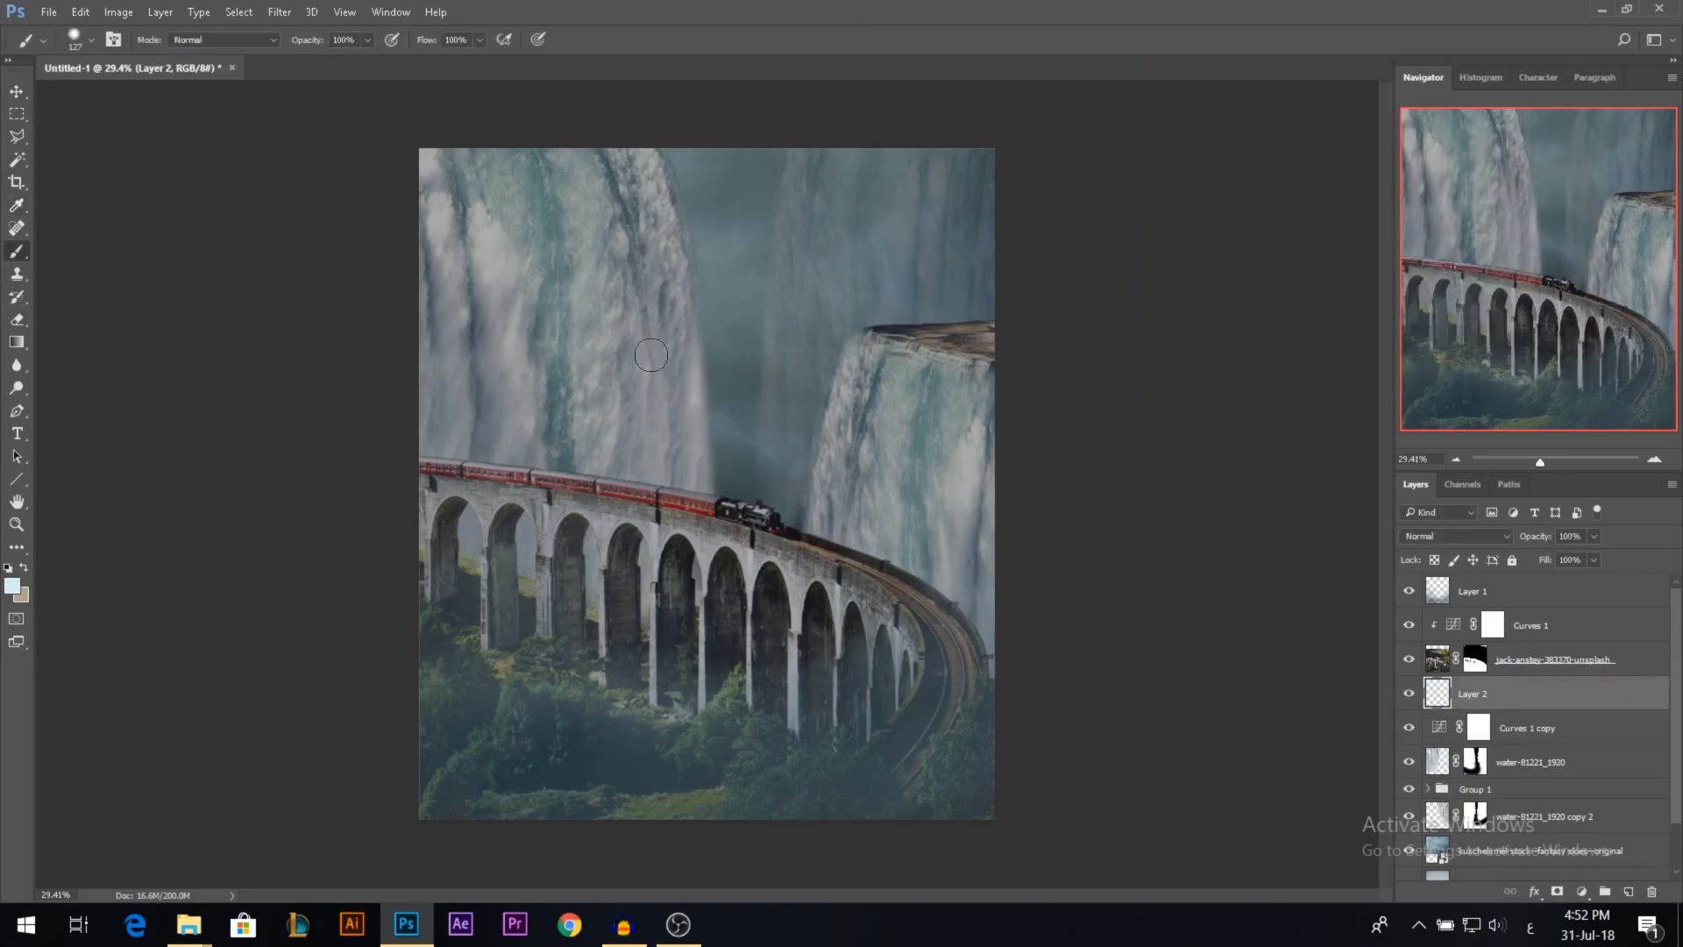
pyautogui.rightClick(770, 347)
pyautogui.click(806, 513)
pyautogui.keyDown('alt'); pyautogui.rightClick(597, 346); pyautogui.keyUp('alt')
# Step: Paint a soft light blue glow on Layer 2 in the gap between the waterfalls behind the train, at 17% brush opacity
pyautogui.click(765, 378)
pyautogui.hotkey('ctrl', 'z')
pyautogui.moveTo(316, 51); pyautogui.dragTo(281, 53)
pyautogui.click(752, 412)
pyautogui.hotkey('ctrl', 'z')
pyautogui.click(776, 415)
pyautogui.click(782, 411)
pyautogui.moveTo(771, 408); pyautogui.dragTo(735, 411)
pyautogui.click(732, 404)
pyautogui.click(743, 344)
pyautogui.click(744, 375)
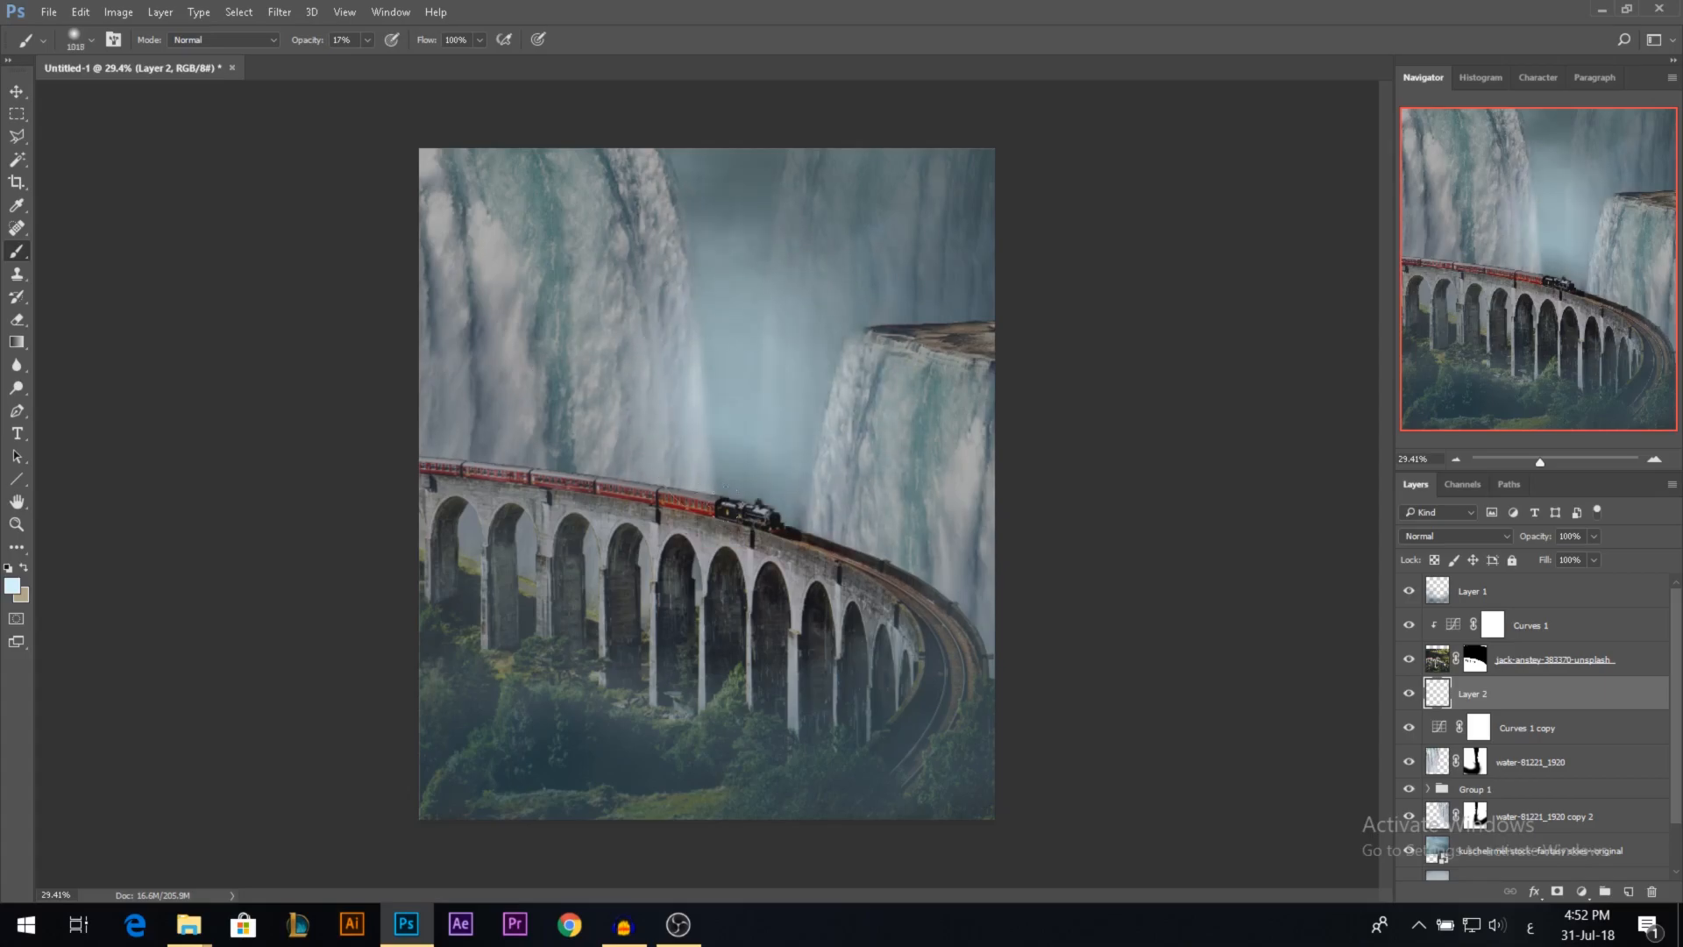
# Step: Try the glow layer above the viaduct's clipped Curves adjustment, and return it to directly beneath the viaduct layer
pyautogui.moveTo(1500, 708); pyautogui.dragTo(1532, 616)
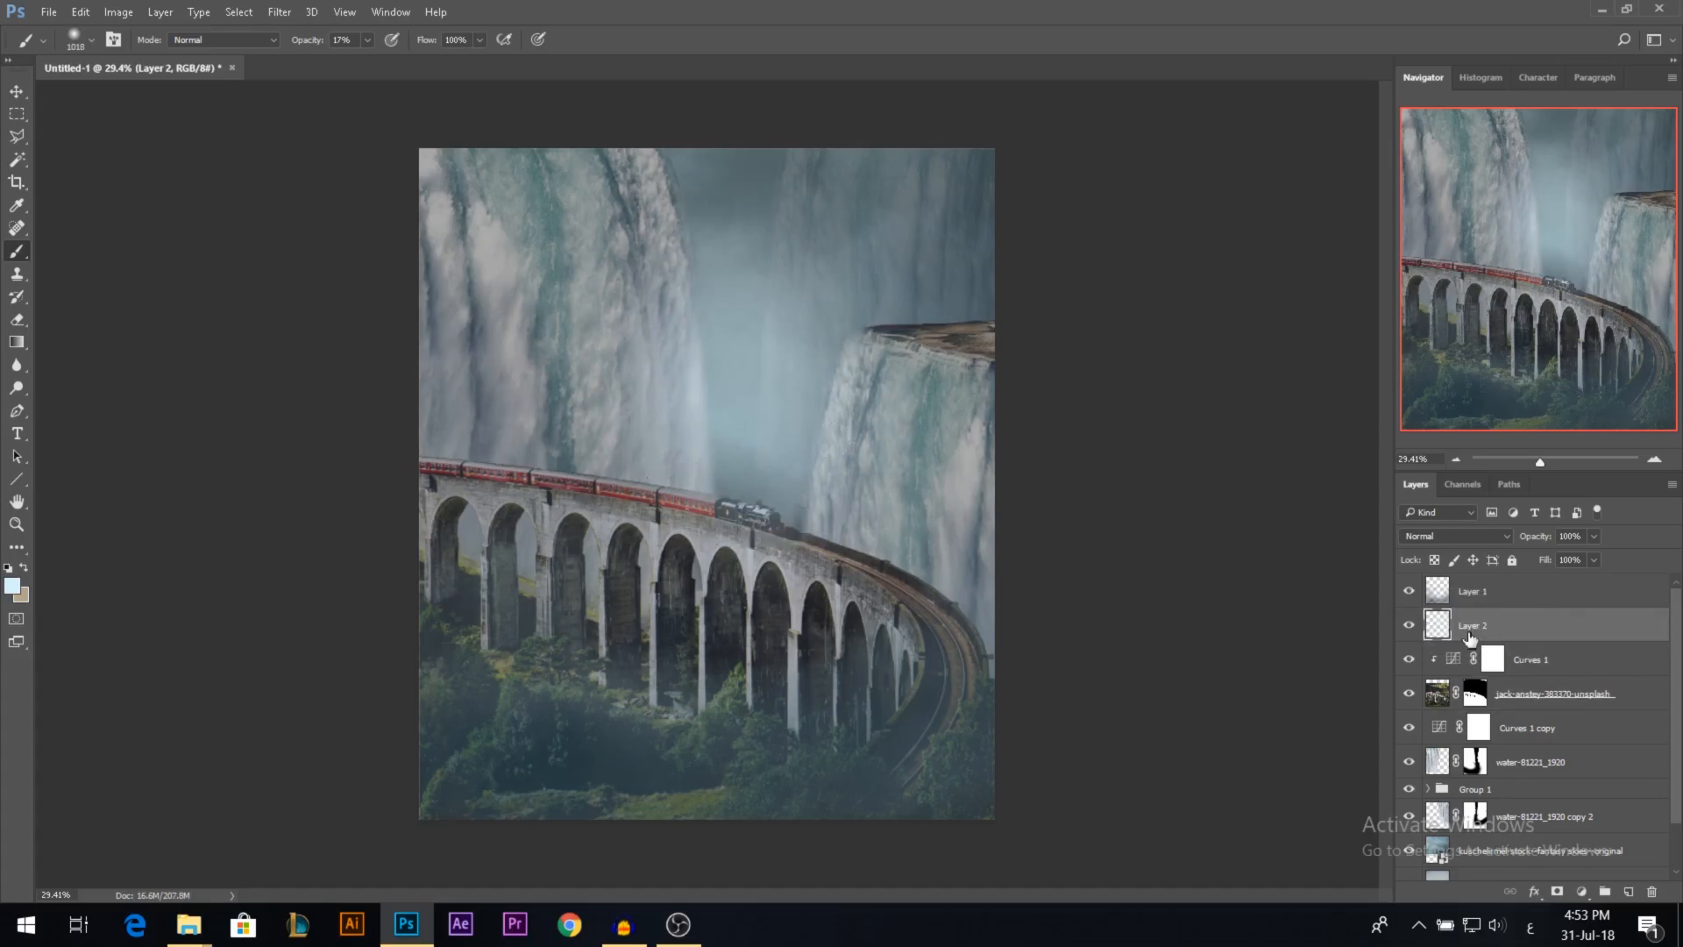
pyautogui.moveTo(1514, 639); pyautogui.dragTo(1509, 708)
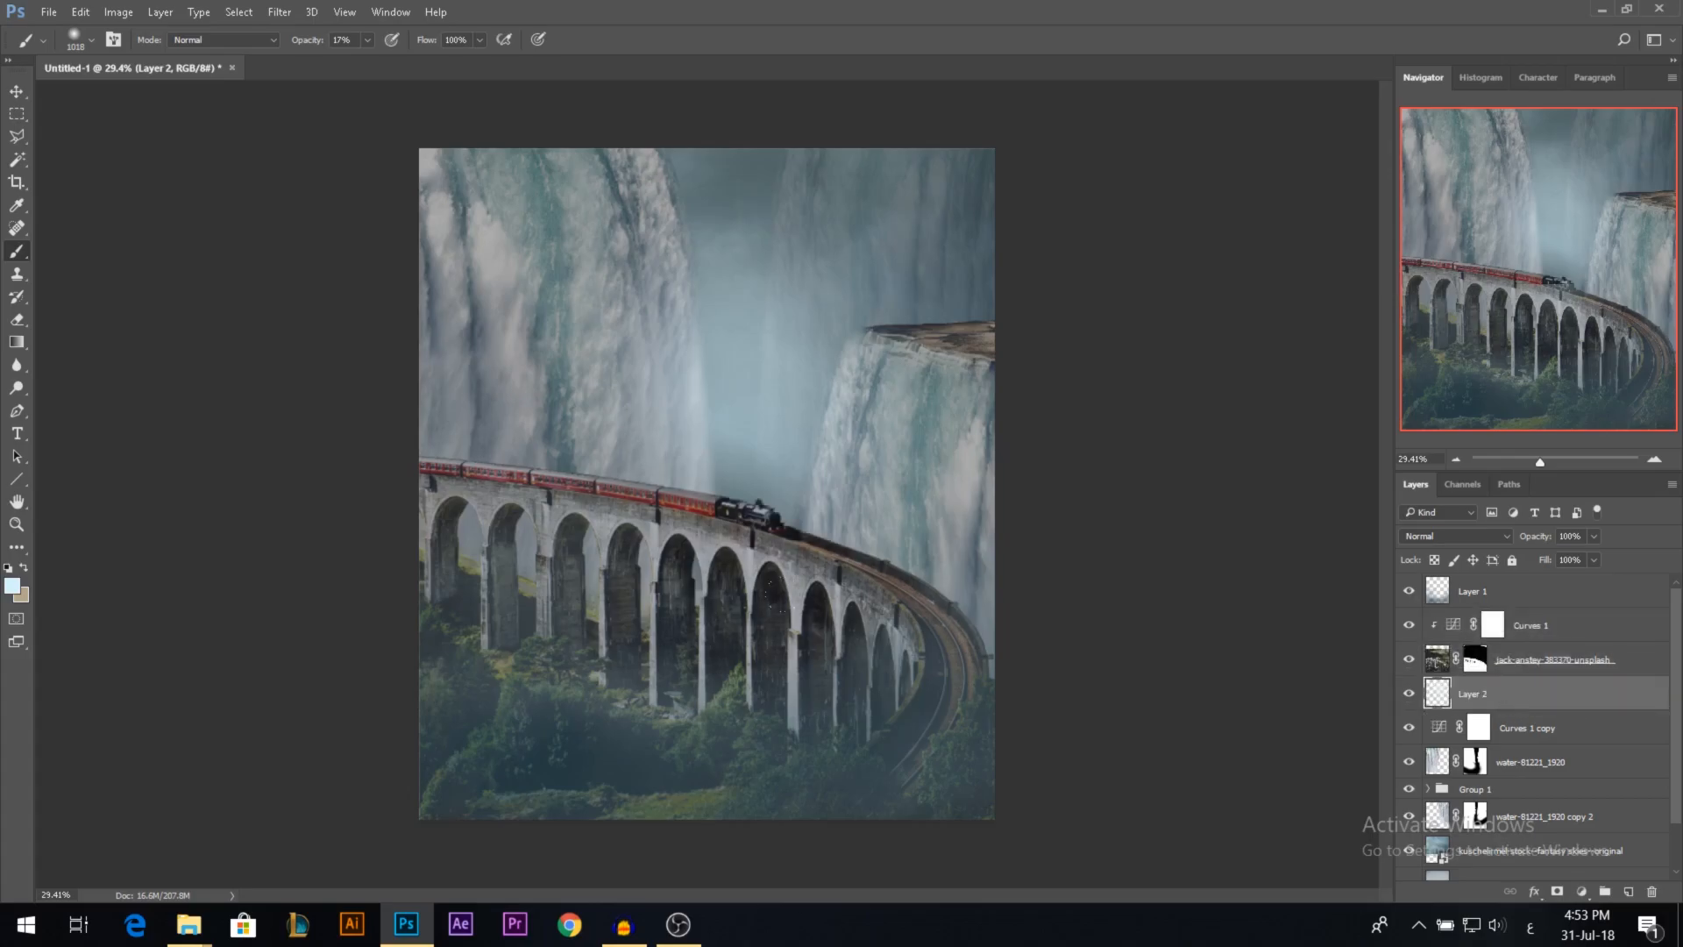
pyautogui.press('v')
pyautogui.scroll(-3, 939, 526)
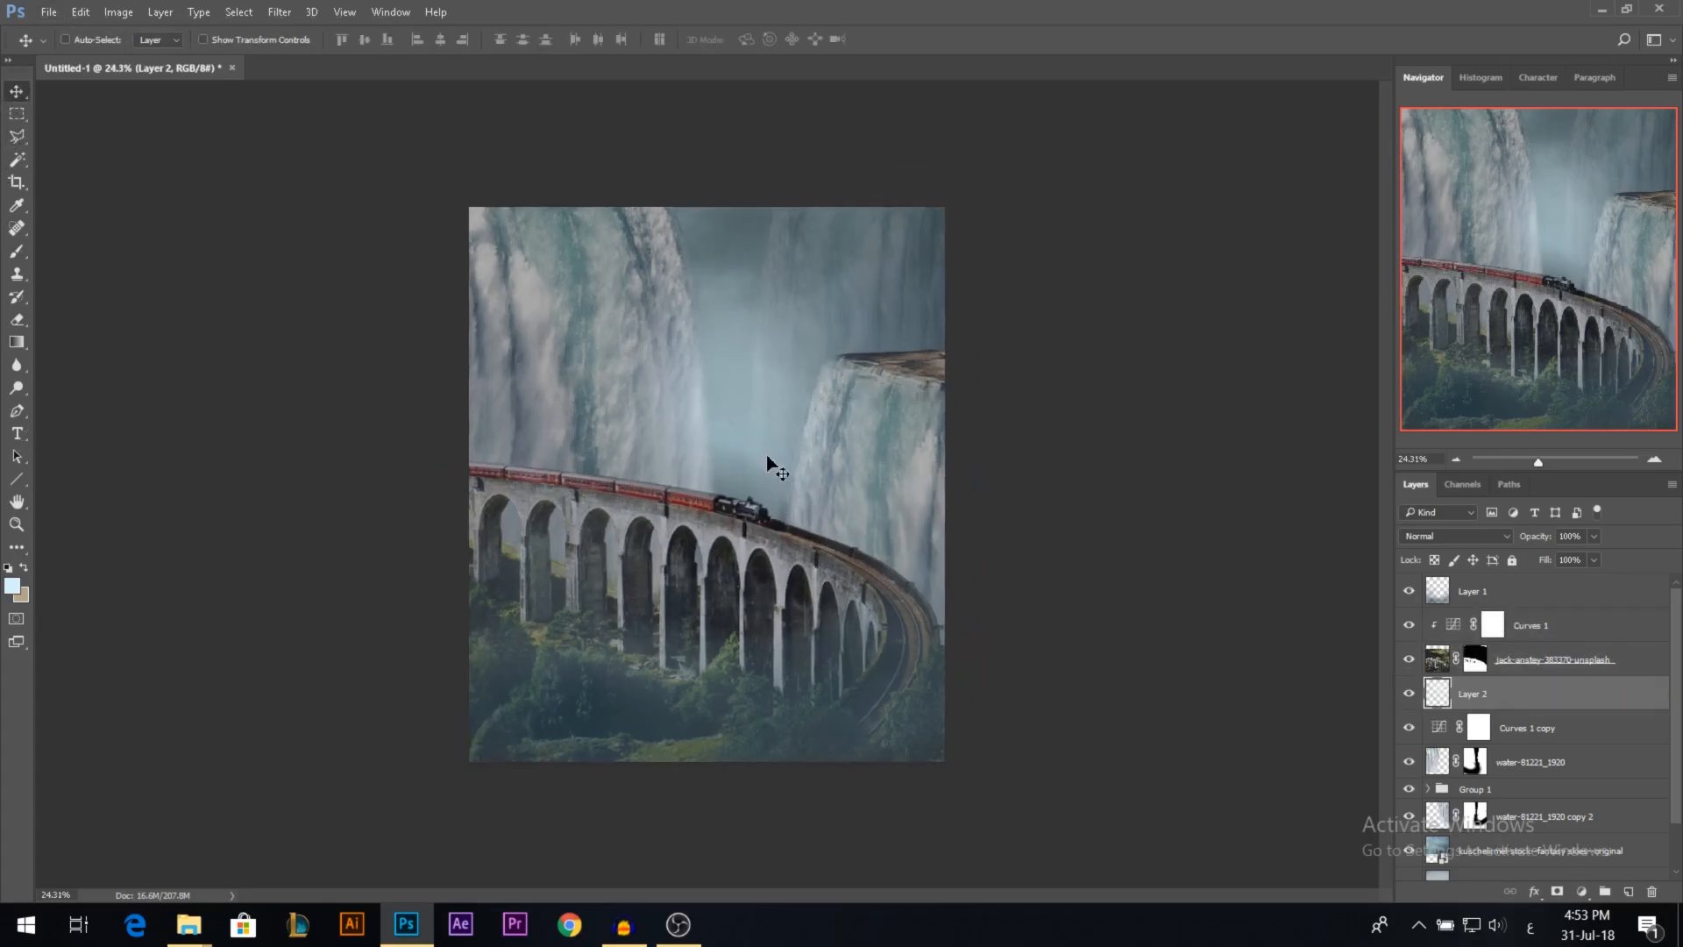
pyautogui.scroll(2, 771, 473)
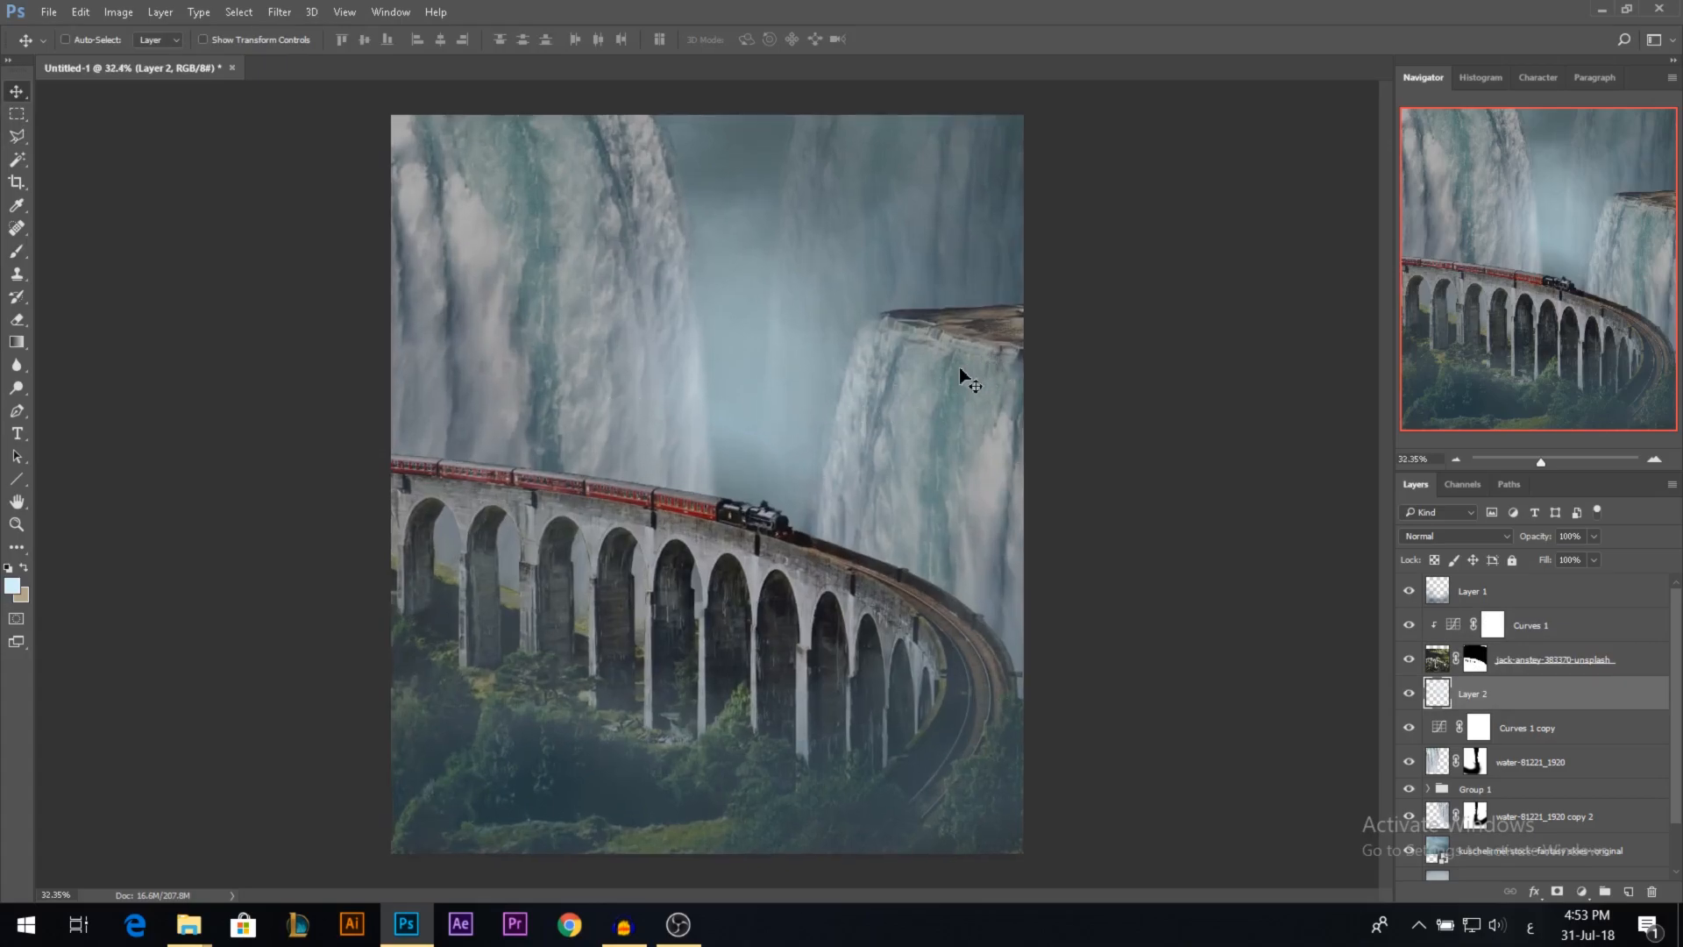
pyautogui.scroll(-2, 960, 443)
pyautogui.scroll(1, 903, 626)
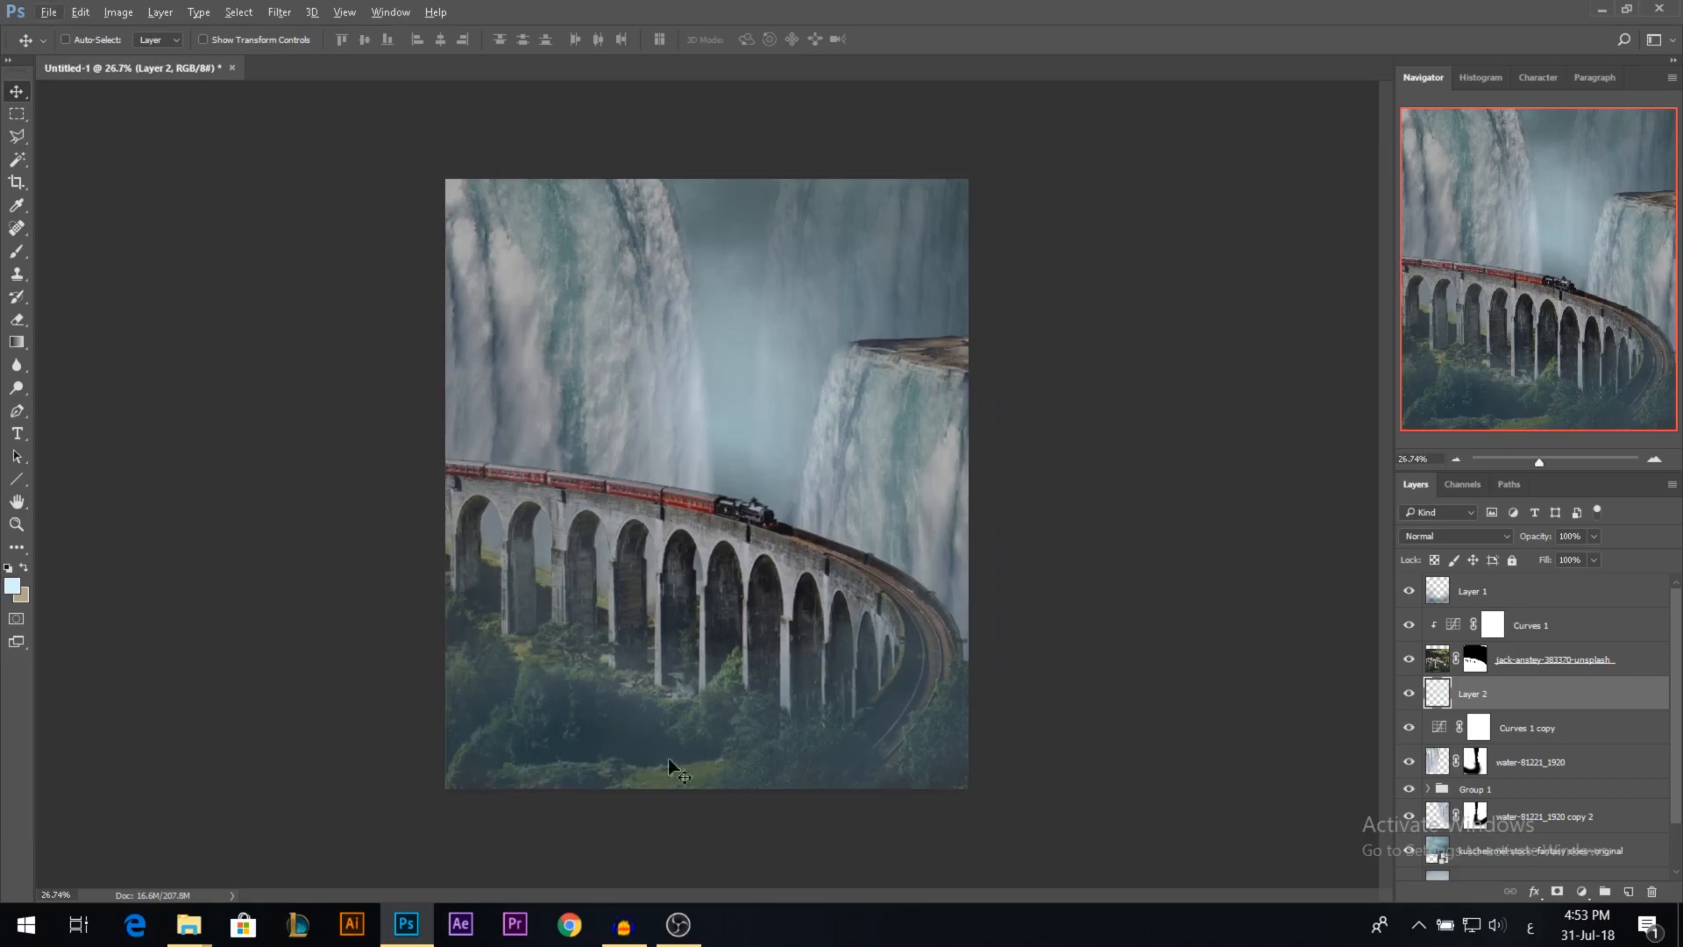
# Step: Create a new empty layer above Layer 1 and choose a cloud-shaped brush tip for painting fog on it
pyautogui.click(1500, 603)
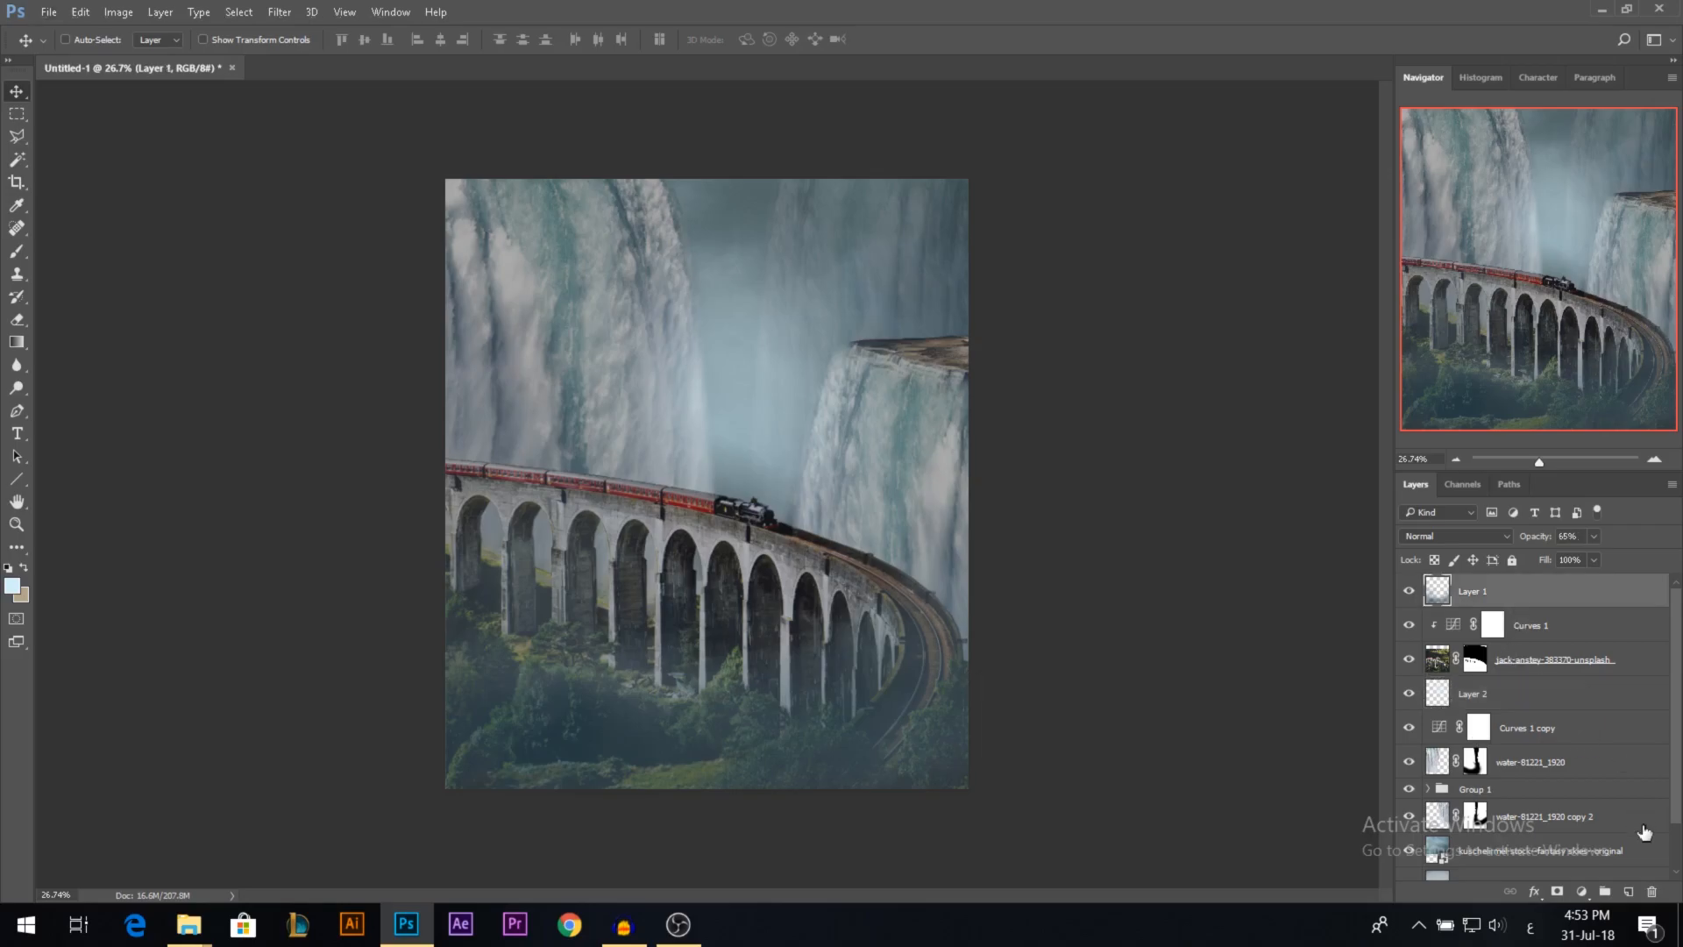
pyautogui.click(1630, 892)
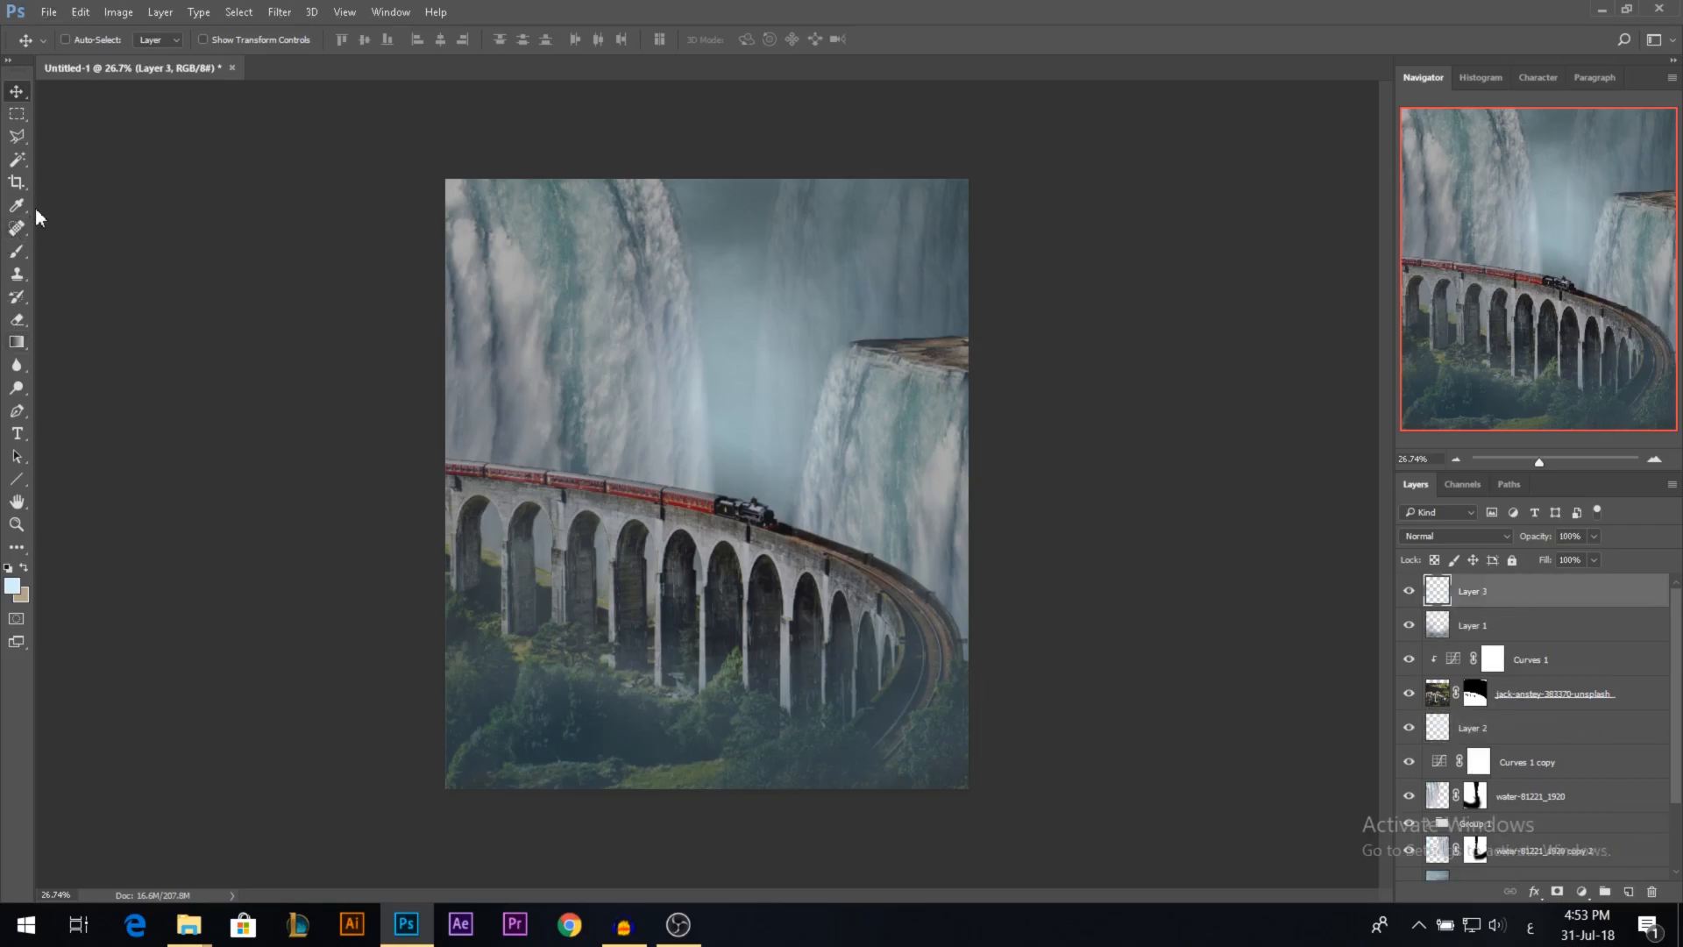
pyautogui.press('b')
pyautogui.rightClick(723, 412)
pyautogui.scroll(-1, 920, 657)
pyautogui.click(1027, 624)
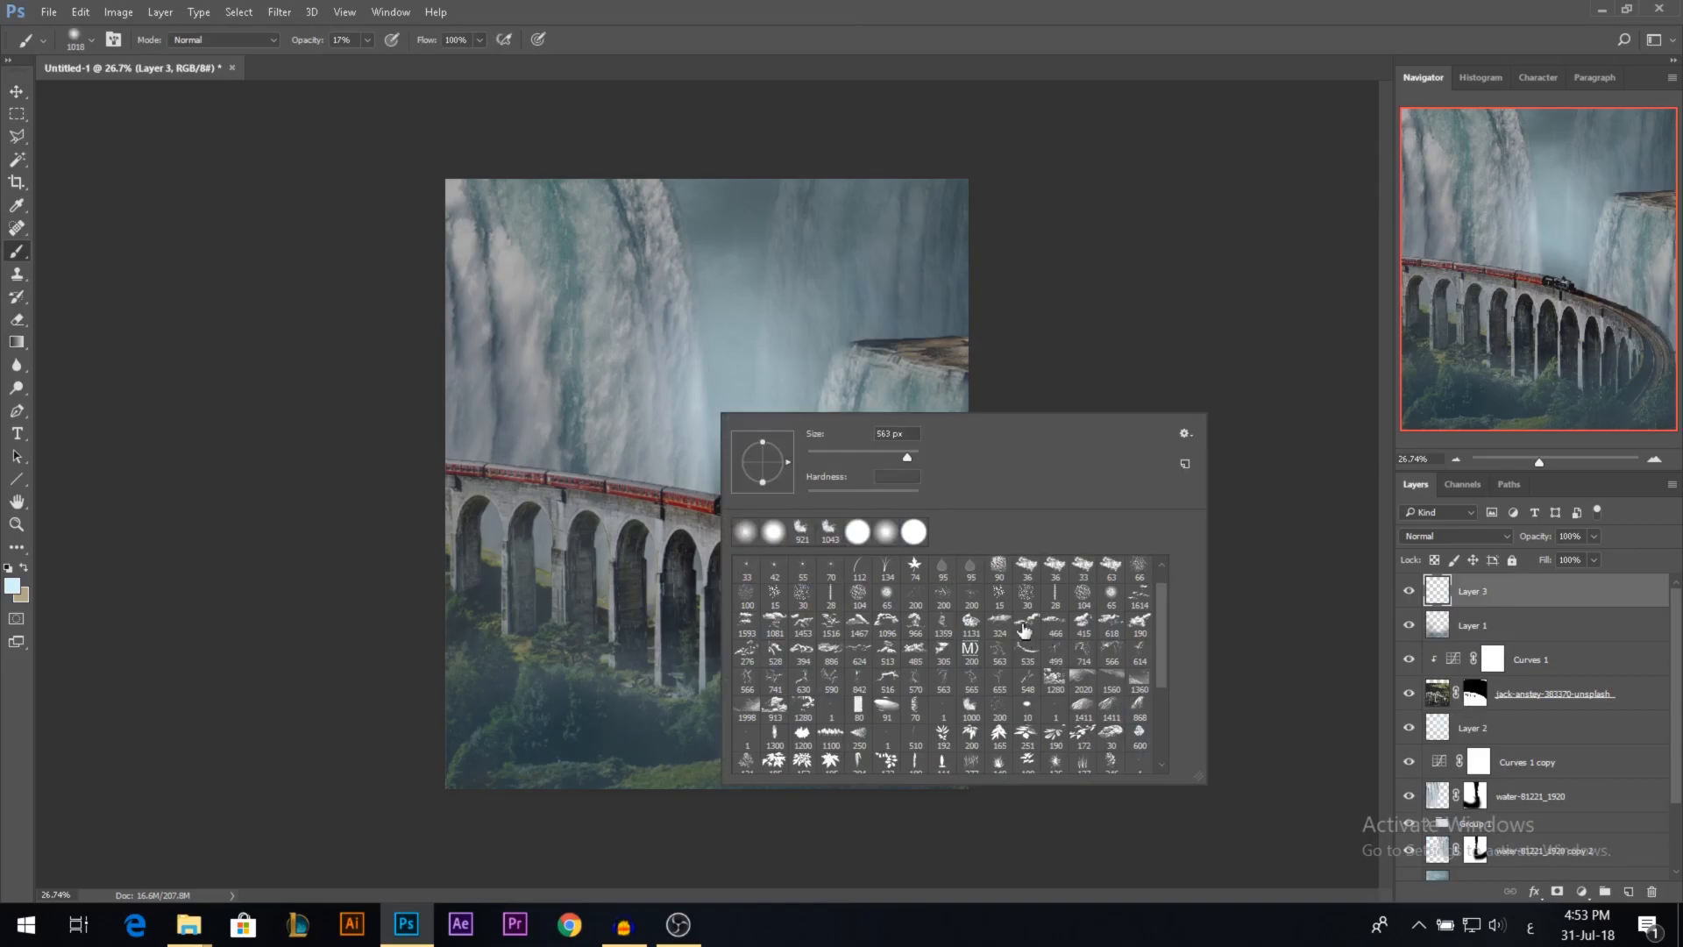
# Step: Enlarge the cloud brush to 2089 px and paint faint fog along the bottom of the image at 10% opacity
pyautogui.moveTo(540, 591); pyautogui.dragTo(595, 591)
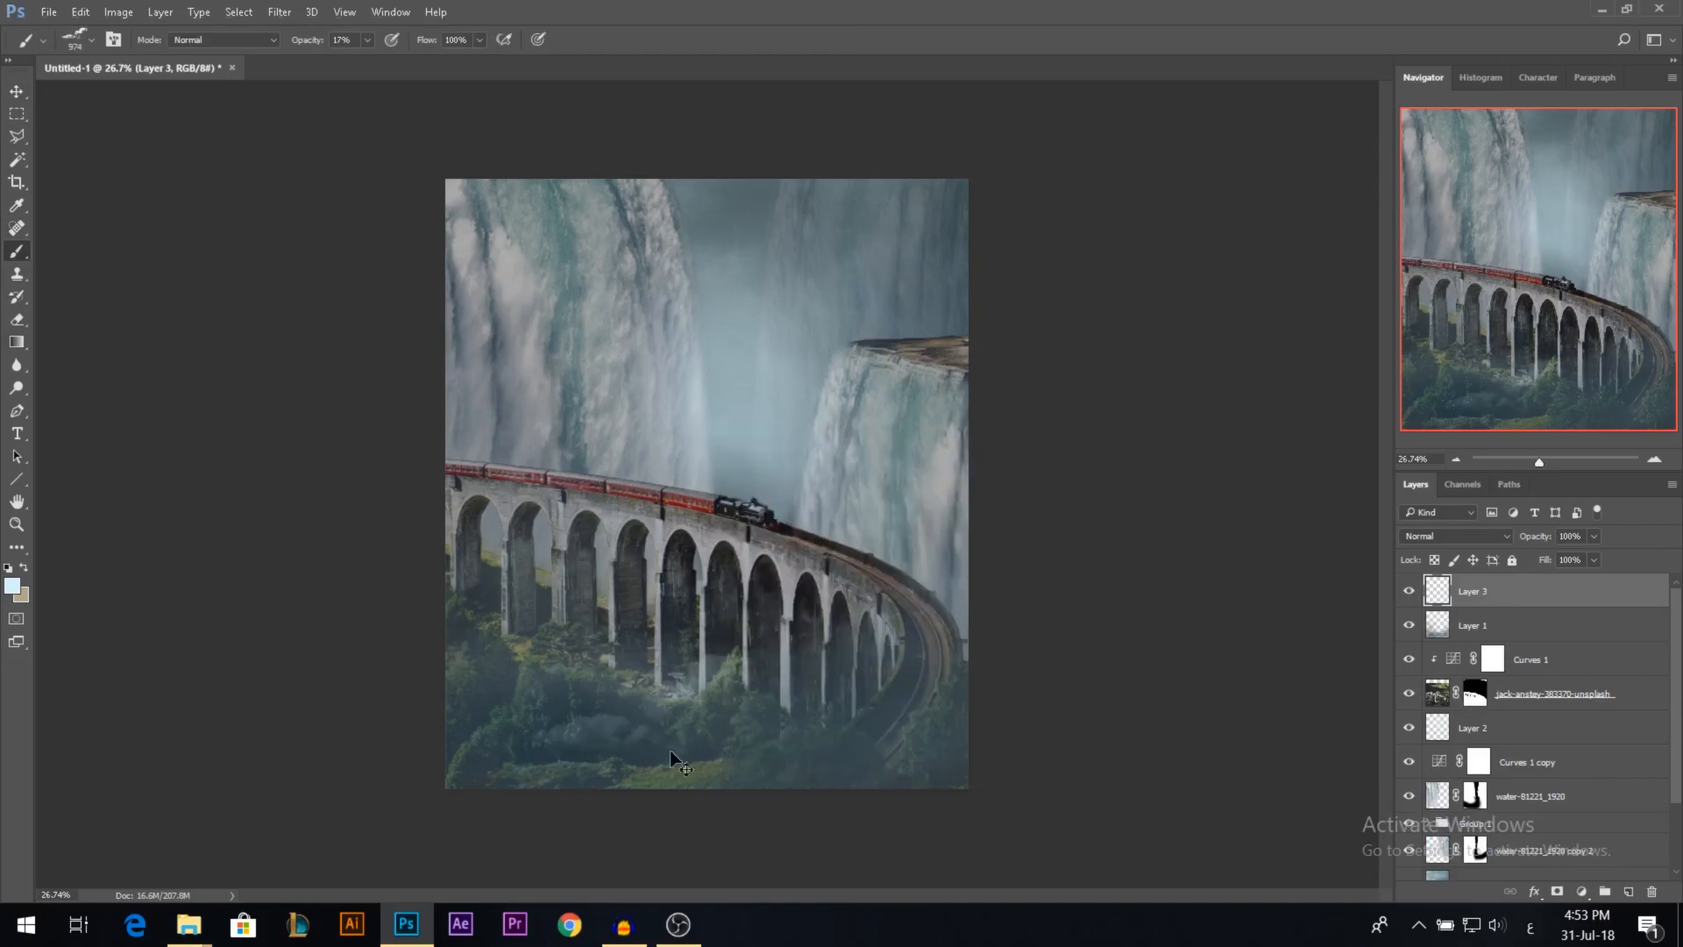
pyautogui.moveTo(598, 712); pyautogui.dragTo(759, 719)
pyautogui.click(800, 838)
pyautogui.hotkey('ctrl', 'z')
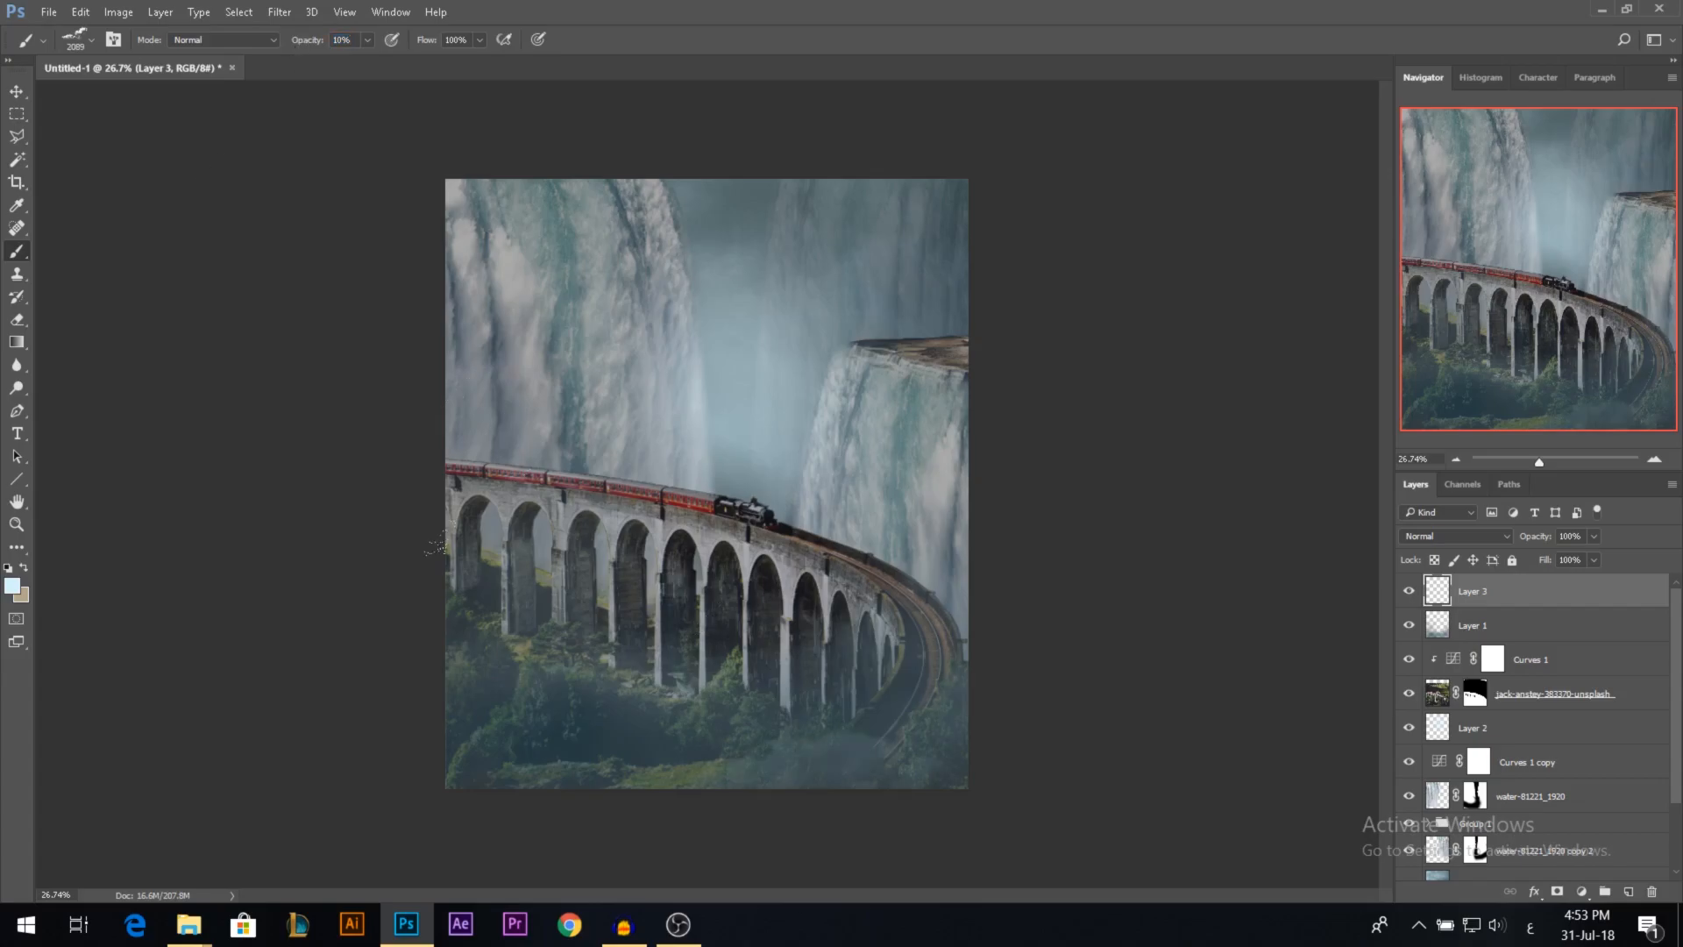
# Step: Switch to another cloud brush tip, enlarge it to 2243 px and paint fog over the trees below the viaduct
pyautogui.rightClick(706, 623)
pyautogui.click(863, 777)
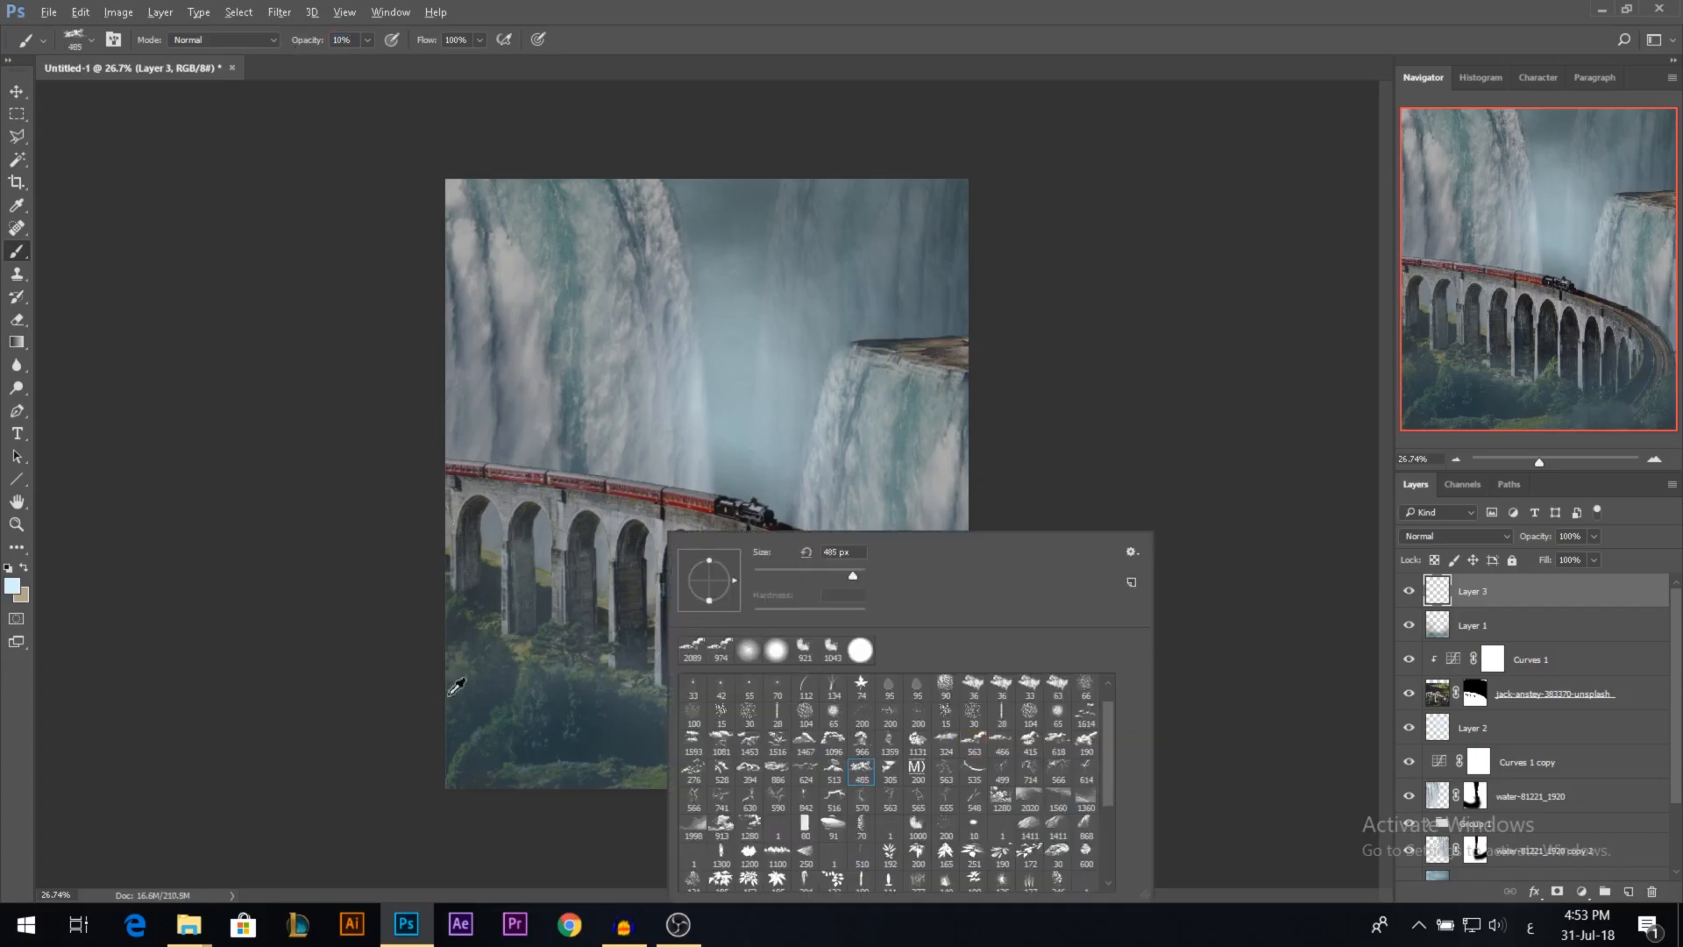
pyautogui.click(456, 686)
pyautogui.moveTo(606, 680); pyautogui.dragTo(716, 680)
pyautogui.click(543, 711)
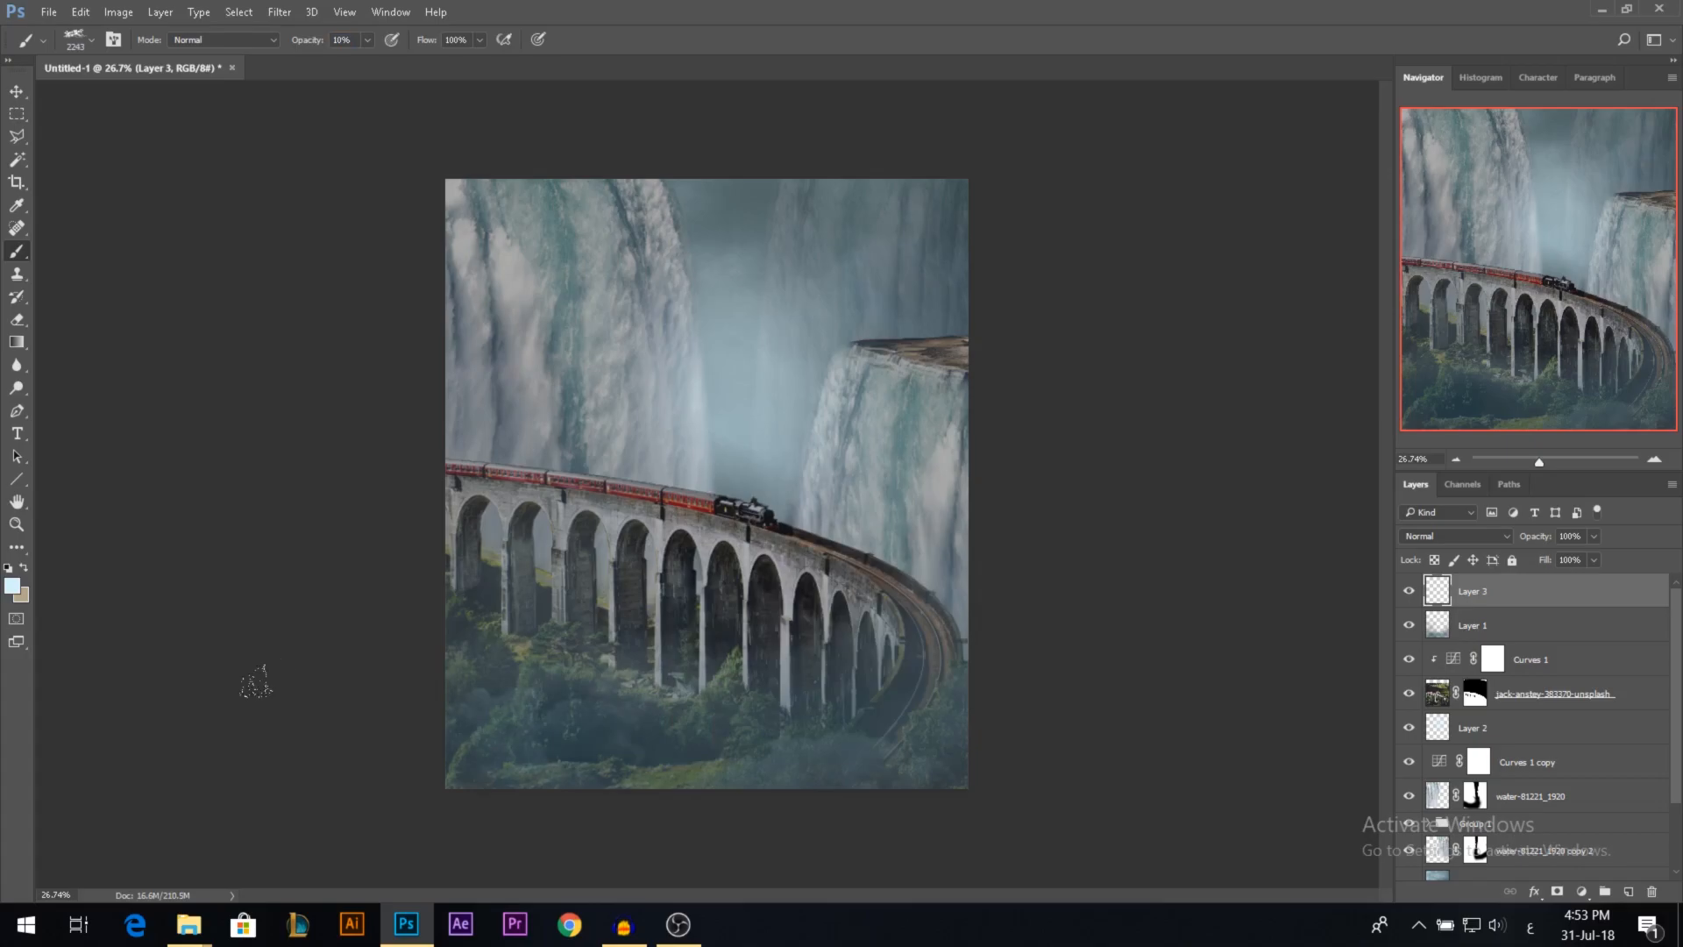
pyautogui.click(664, 723)
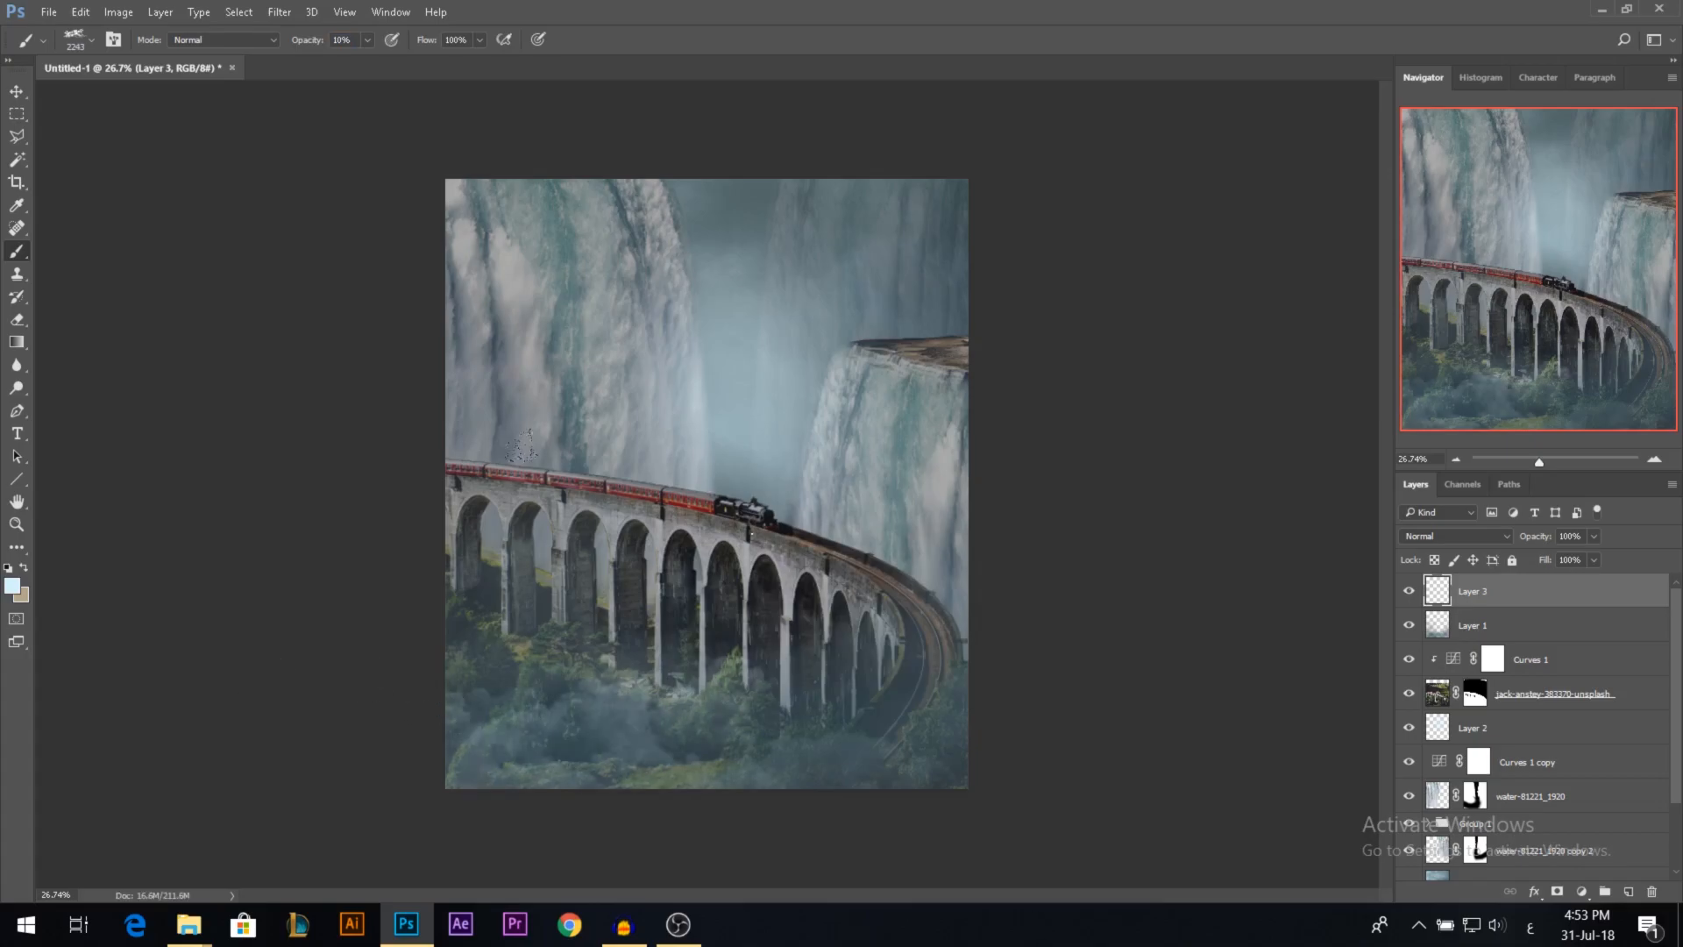
# Step: Choose a different smoke brush tip and paint mist around the image's edges, including the area above the smaller waterfall
pyautogui.rightClick(751, 533)
pyautogui.click(945, 746)
pyautogui.click(632, 376)
pyautogui.click(316, 605)
pyautogui.click(1030, 254)
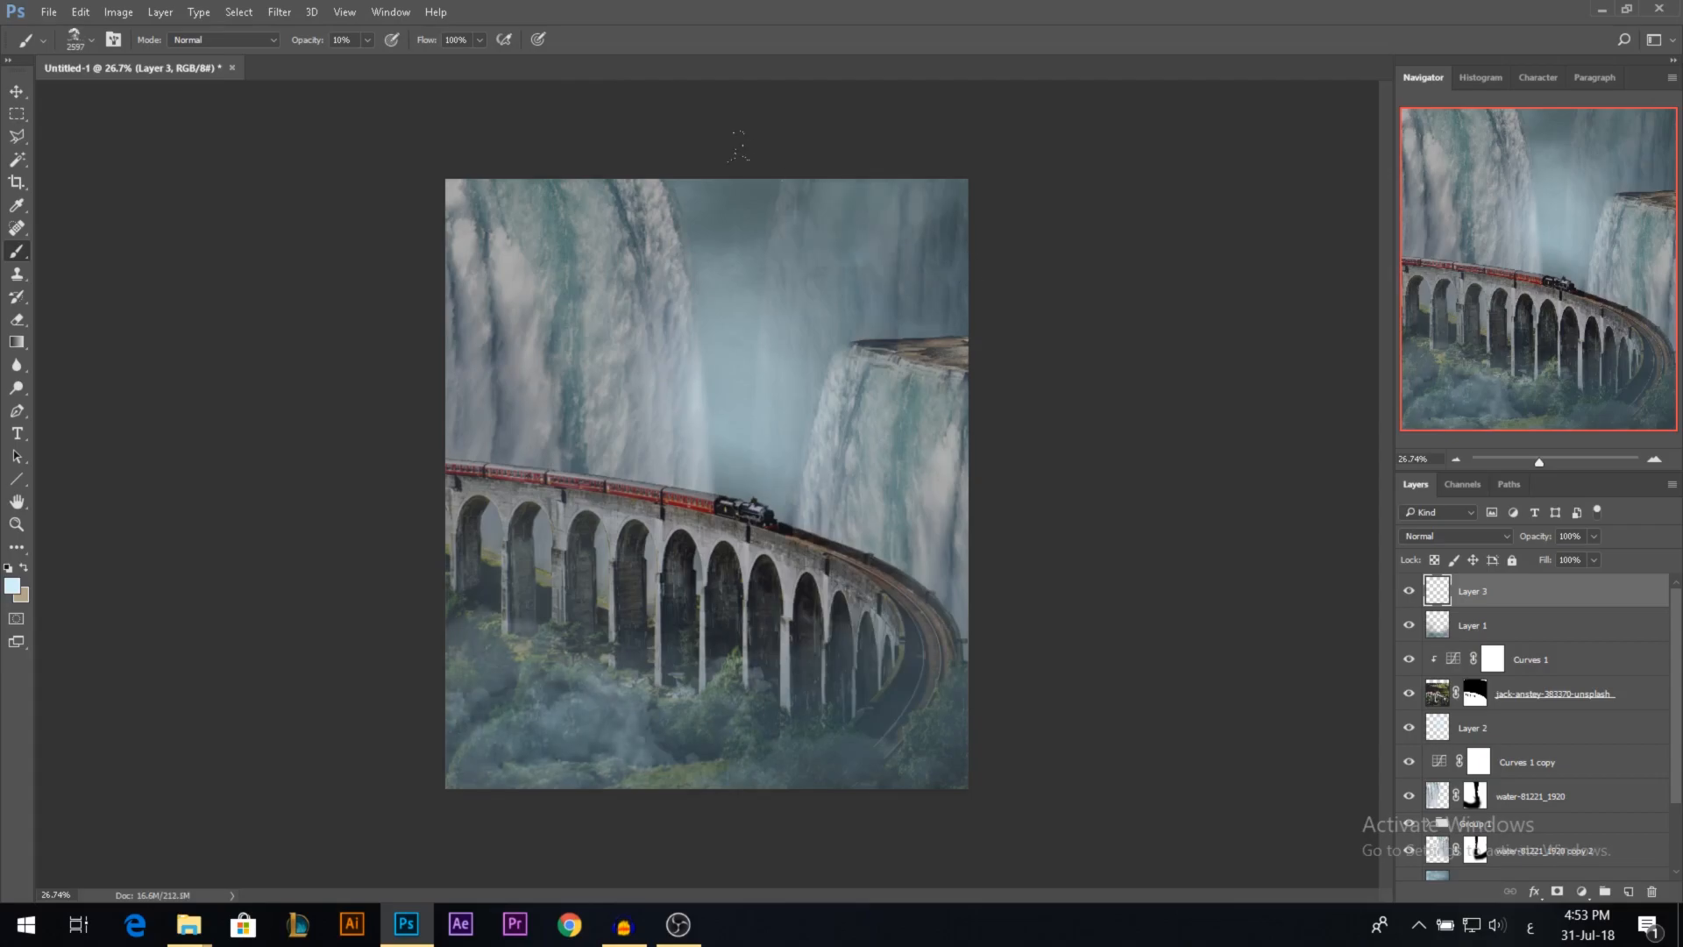
pyautogui.click(1029, 254)
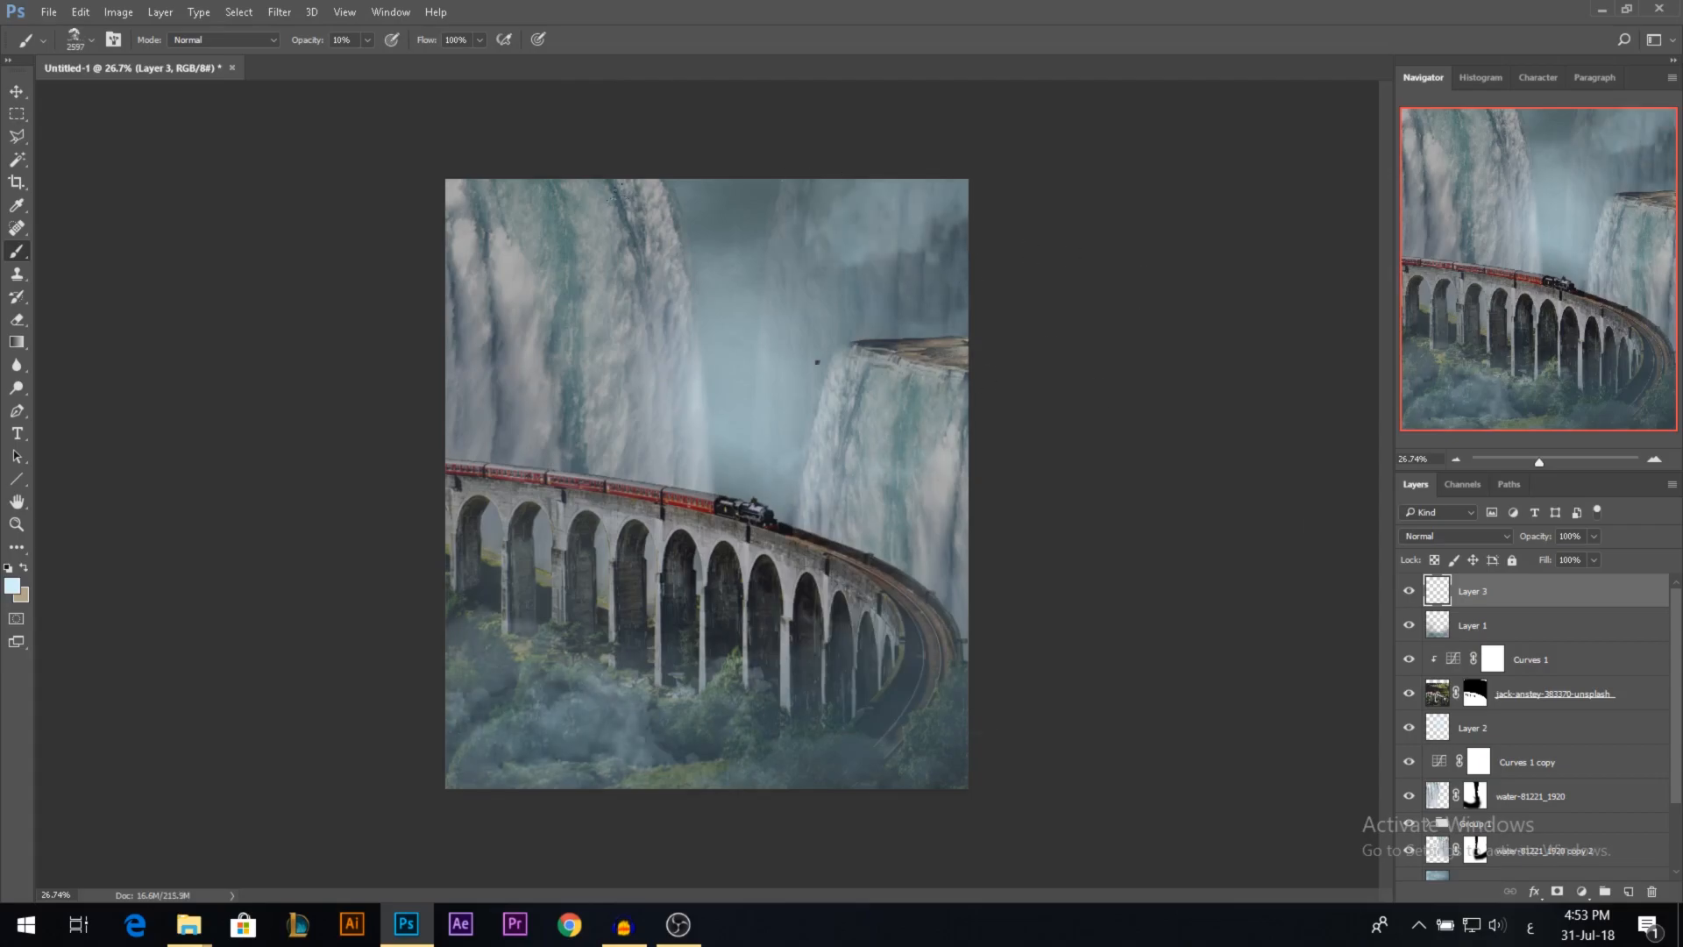
# Step: Choose the 1131 px cloud brush tip, enlarge it and adjust its angle
pyautogui.rightClick(817, 361)
pyautogui.click(1123, 574)
pyautogui.click(1066, 573)
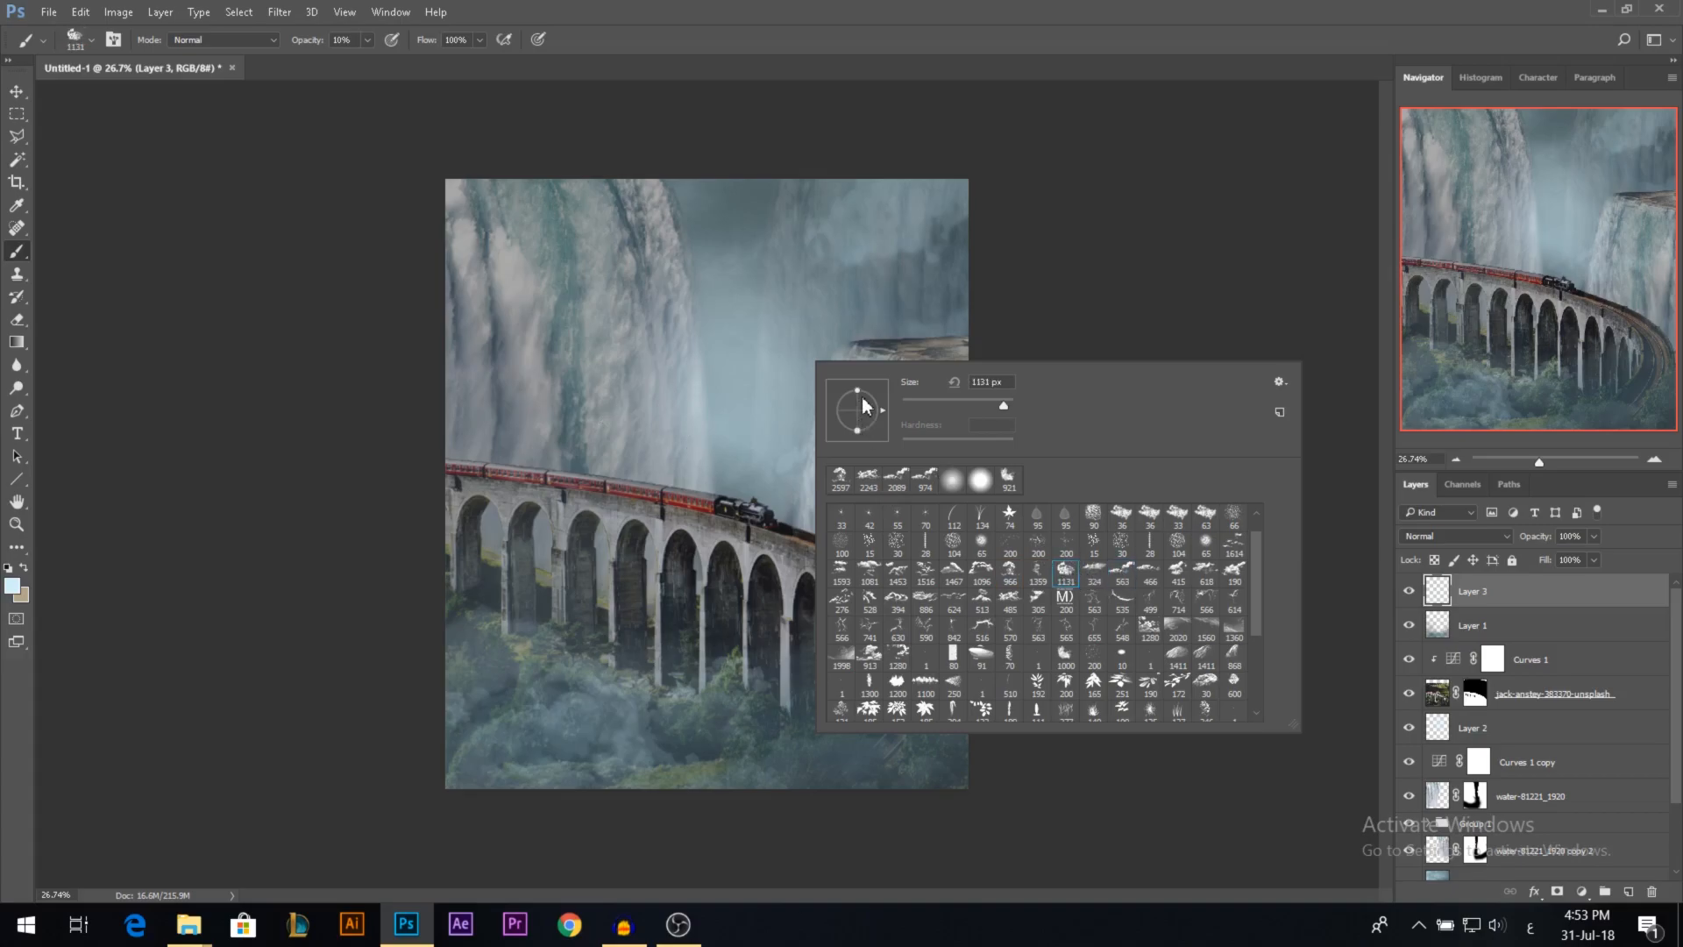
pyautogui.keyDown('alt'); pyautogui.moveTo(629, 325); pyautogui.dragTo(694, 324); pyautogui.keyUp('alt')
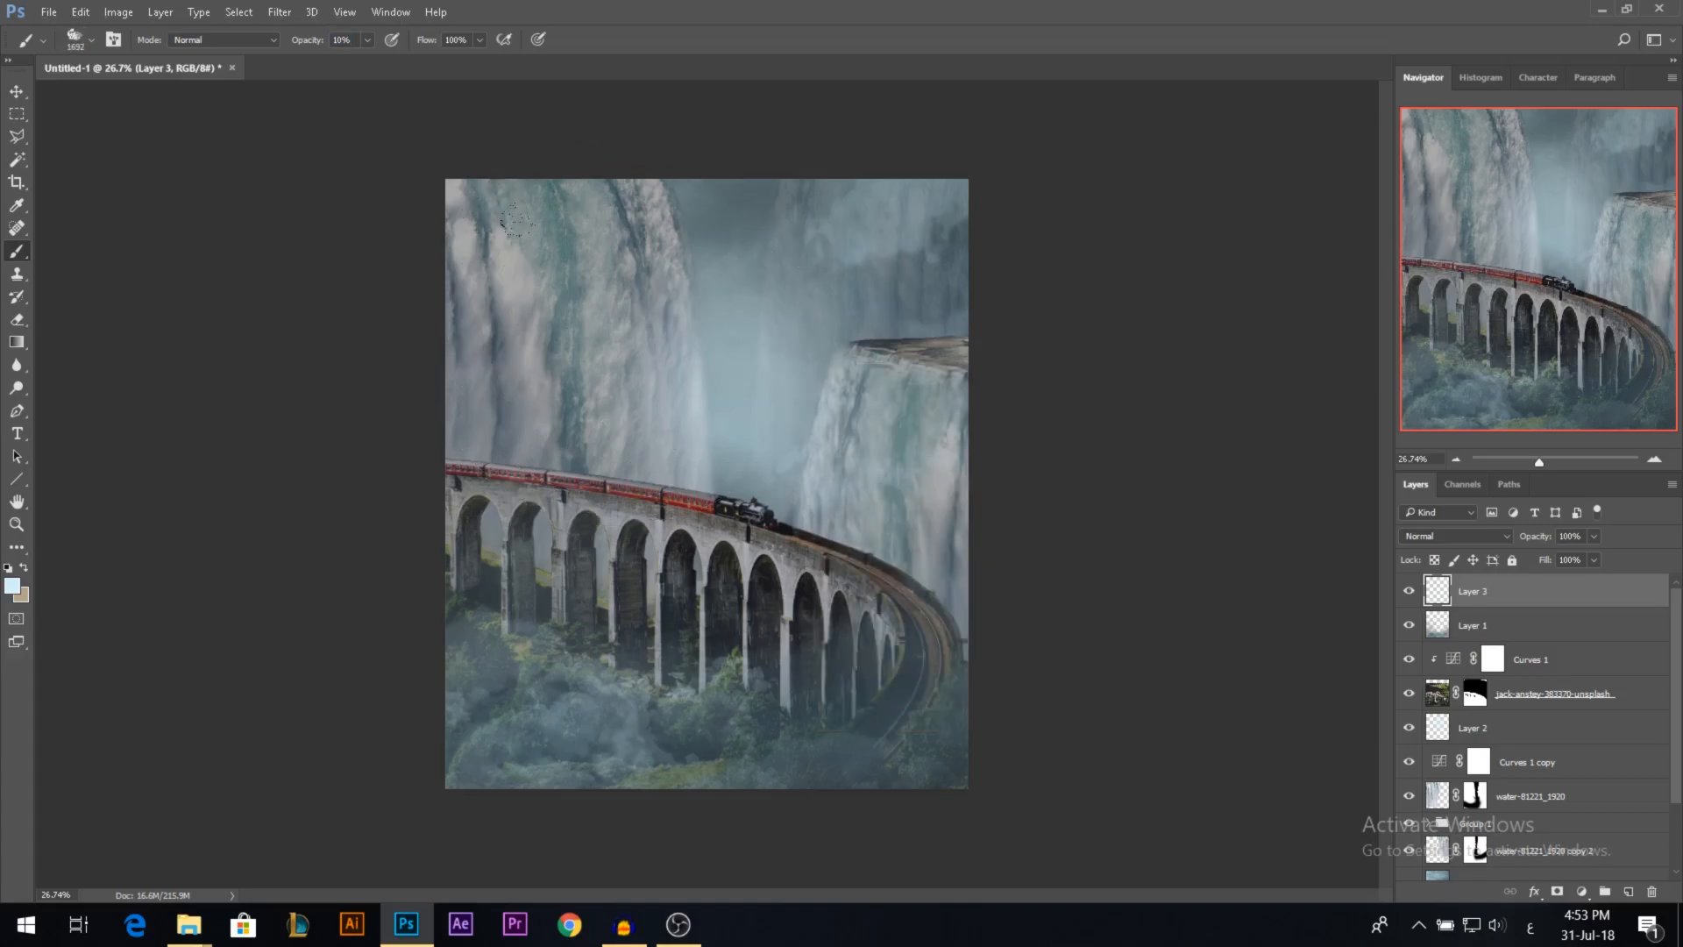
pyautogui.rightClick(687, 381)
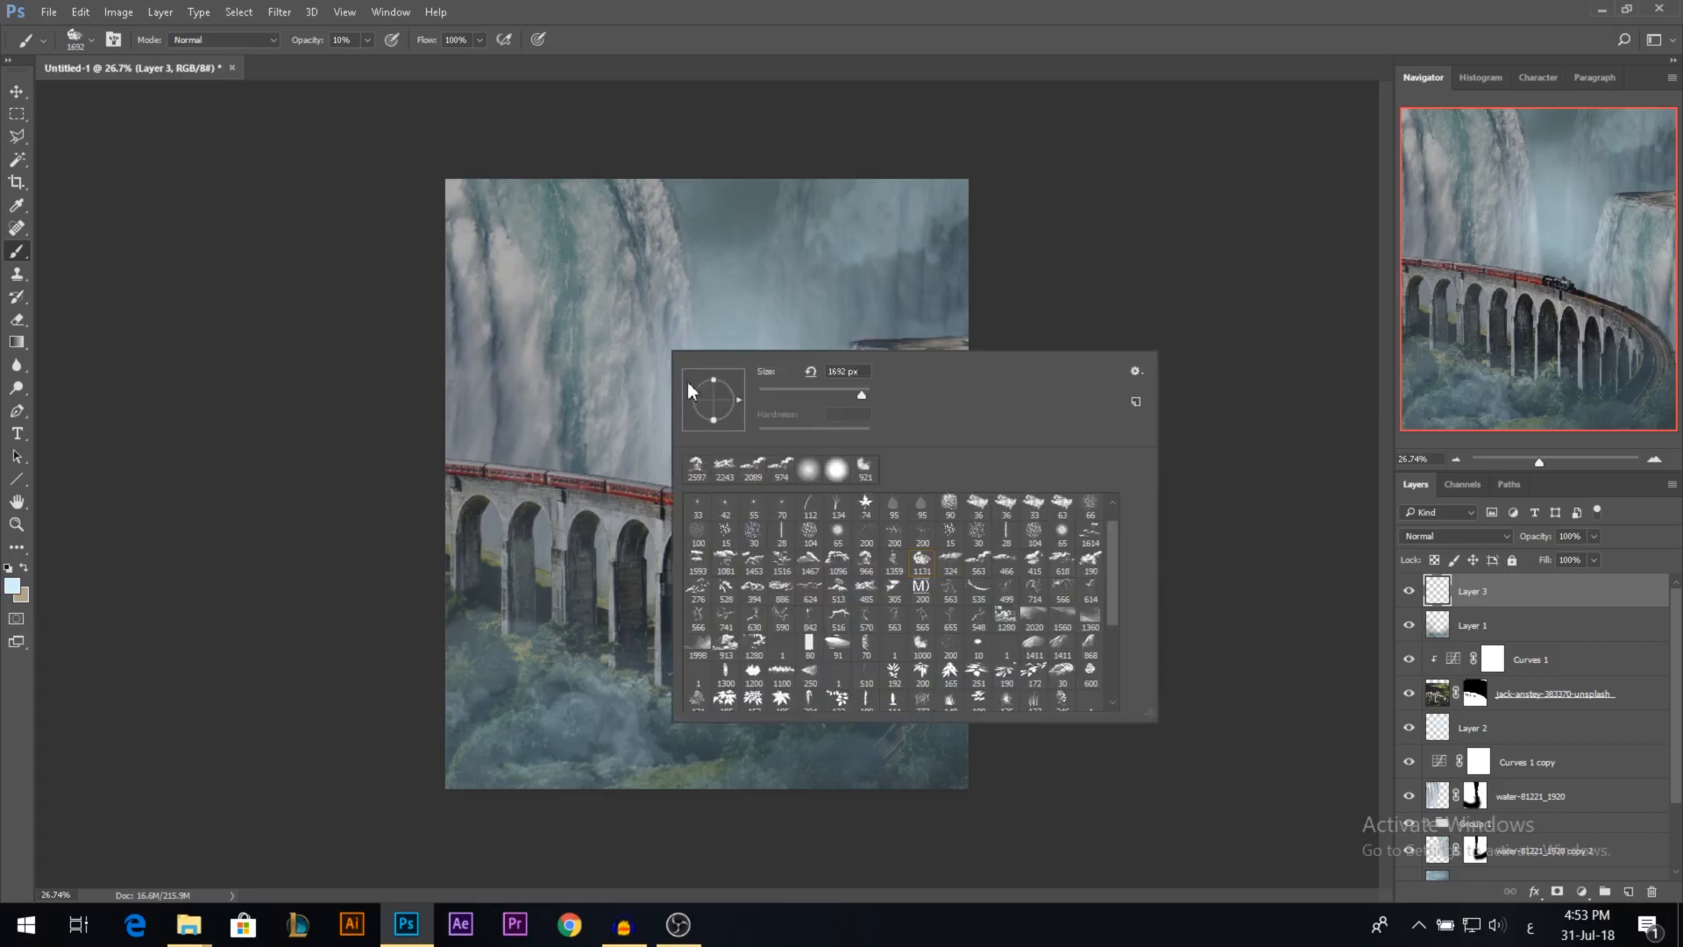
pyautogui.moveTo(714, 381); pyautogui.dragTo(712, 395)
# Step: Enlarge the cloud brush further and paint wisps of fog over the large waterfall, the left arches and the trees
pyautogui.keyDown('alt'); pyautogui.moveTo(351, 284); pyautogui.dragTo(411, 279); pyautogui.keyUp('alt')
pyautogui.click(409, 281)
pyautogui.click(342, 227)
pyautogui.click(256, 546)
pyautogui.click(254, 600)
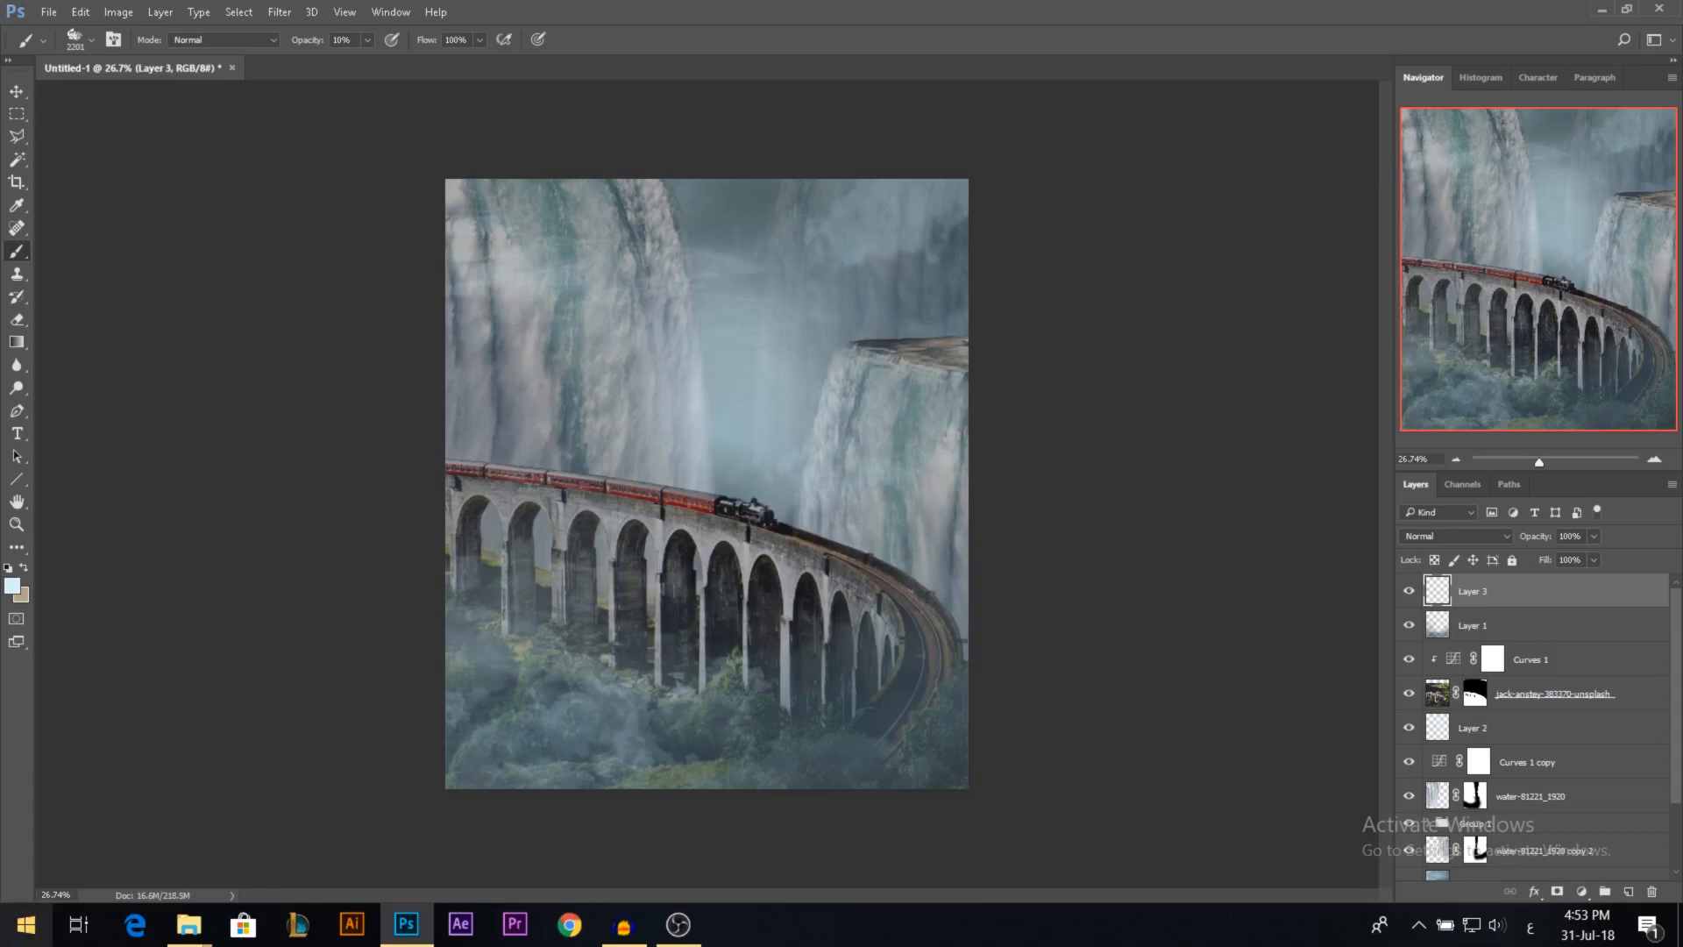
pyautogui.click(733, 755)
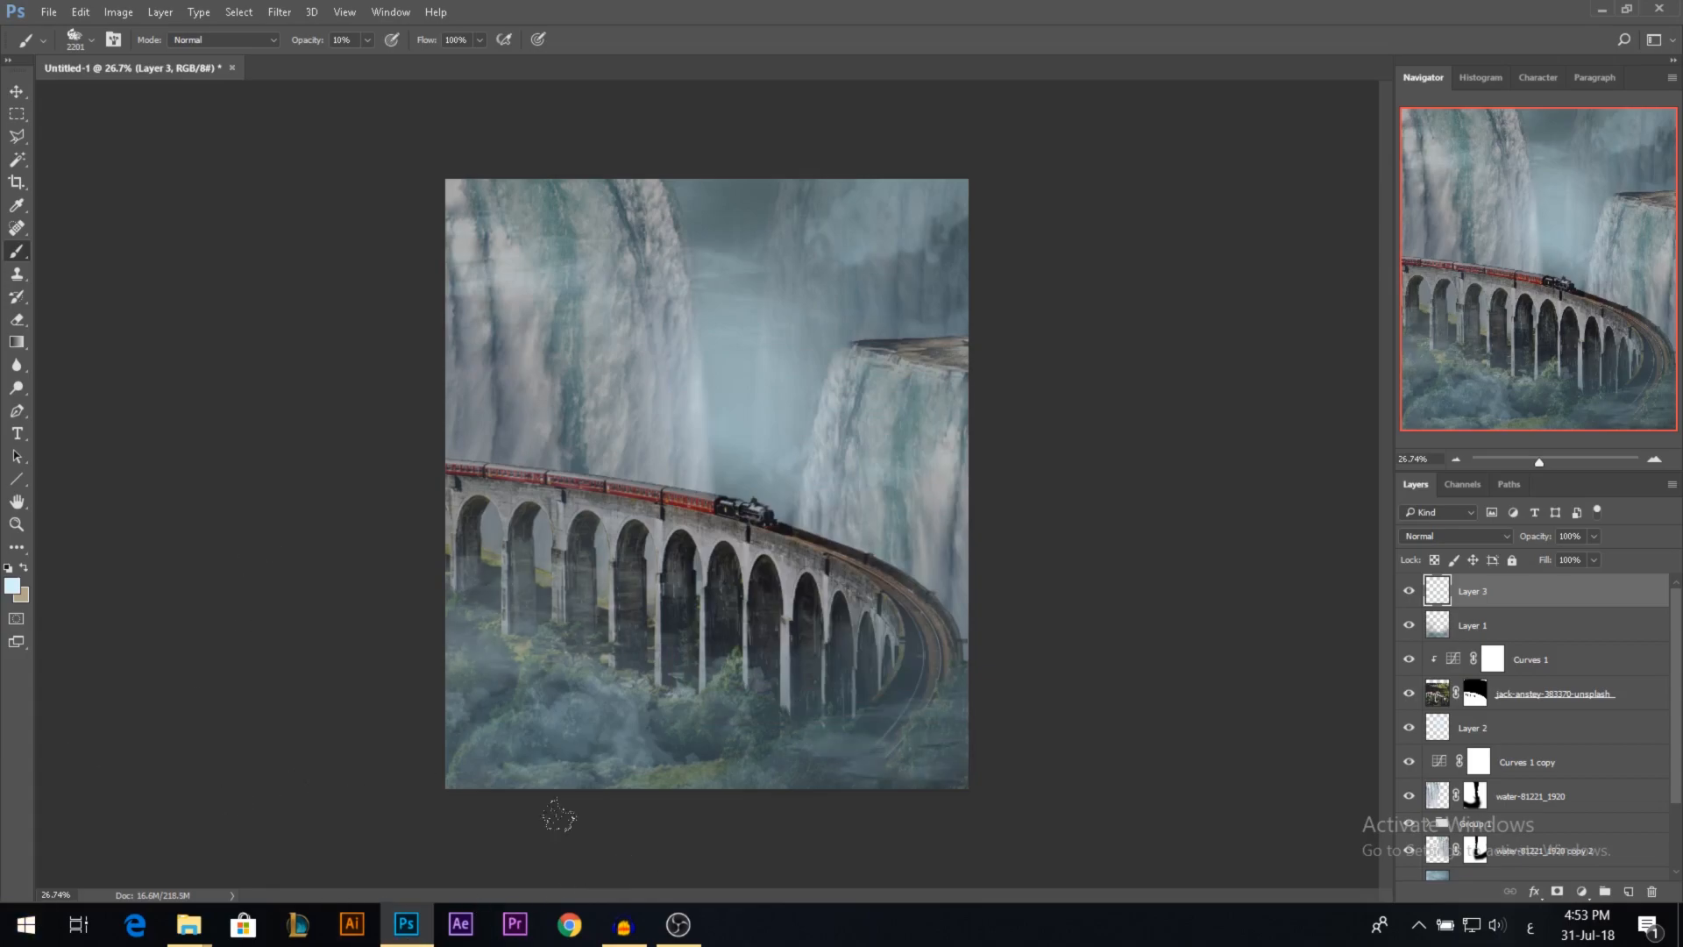
pyautogui.click(501, 684)
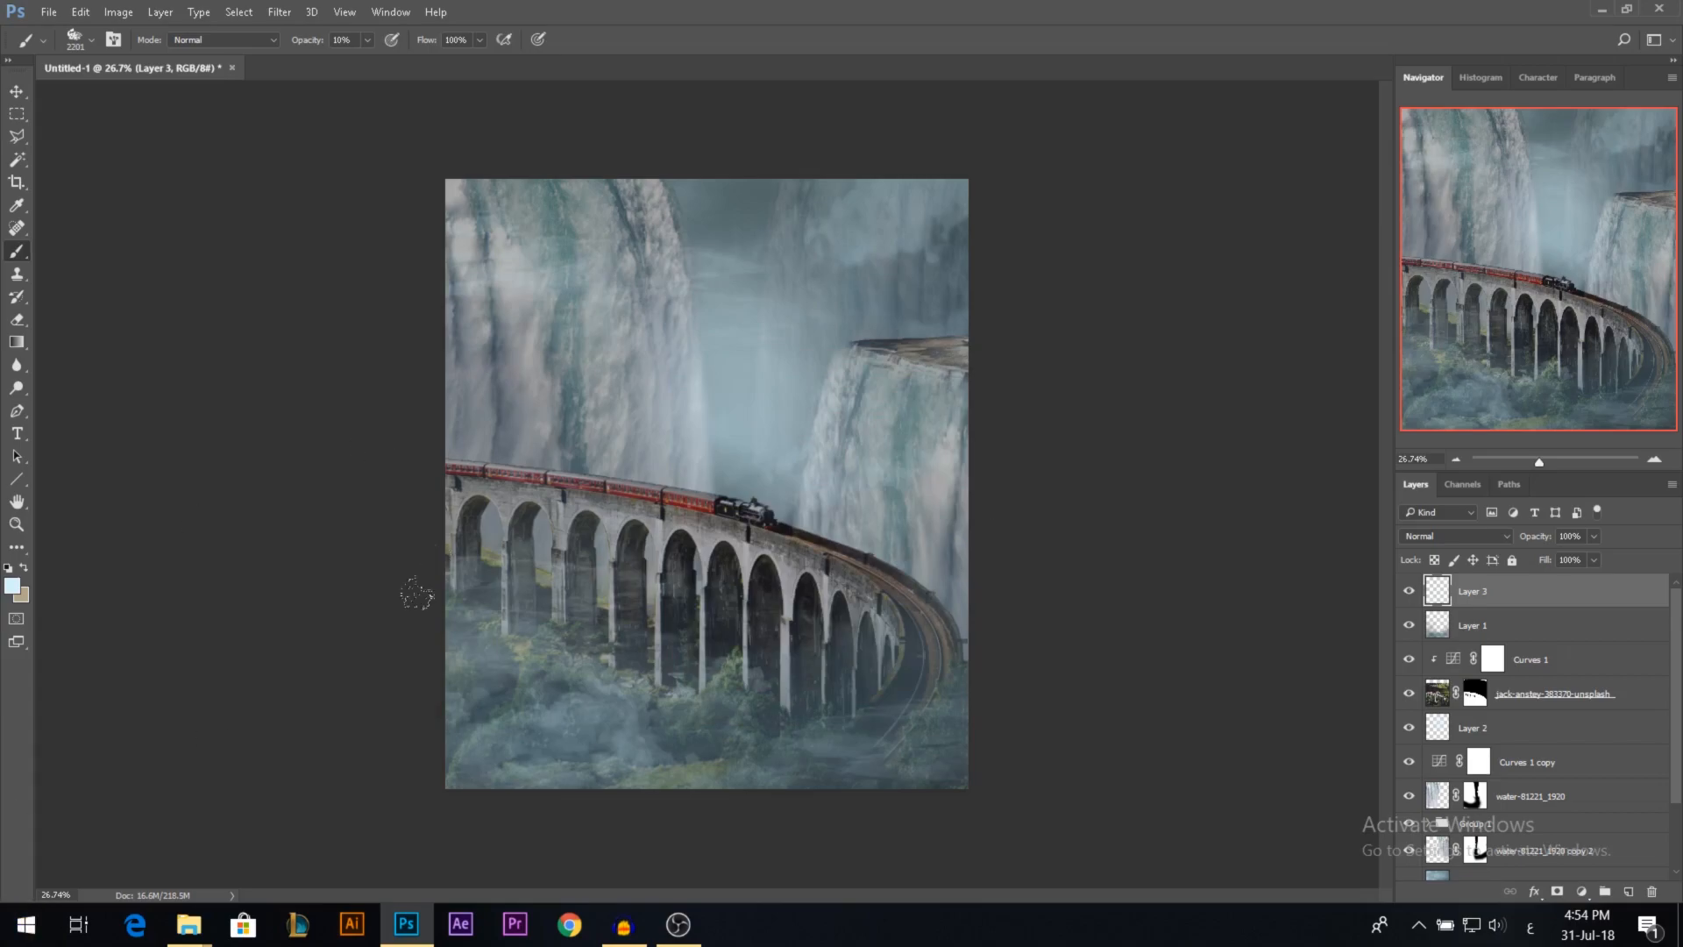
# Step: Add a Curves adjustment above all layers, raising the black point, darkening the midtones and slightly brightening the highlights
pyautogui.click(21, 91)
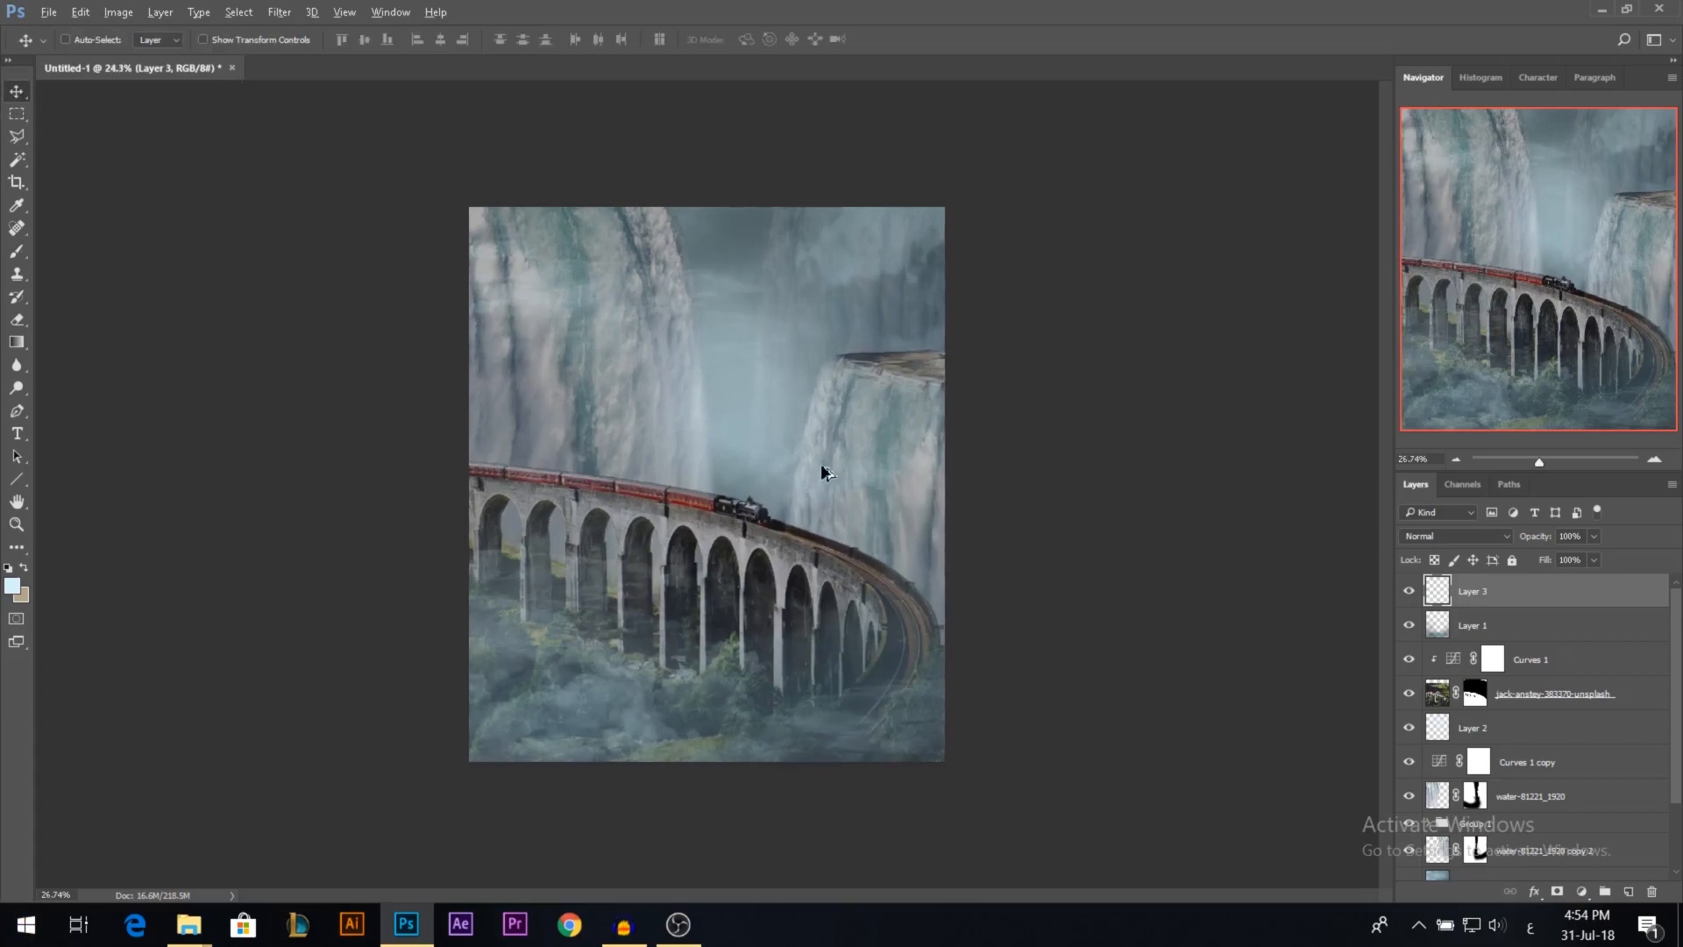
pyautogui.scroll(-3, 627, 538)
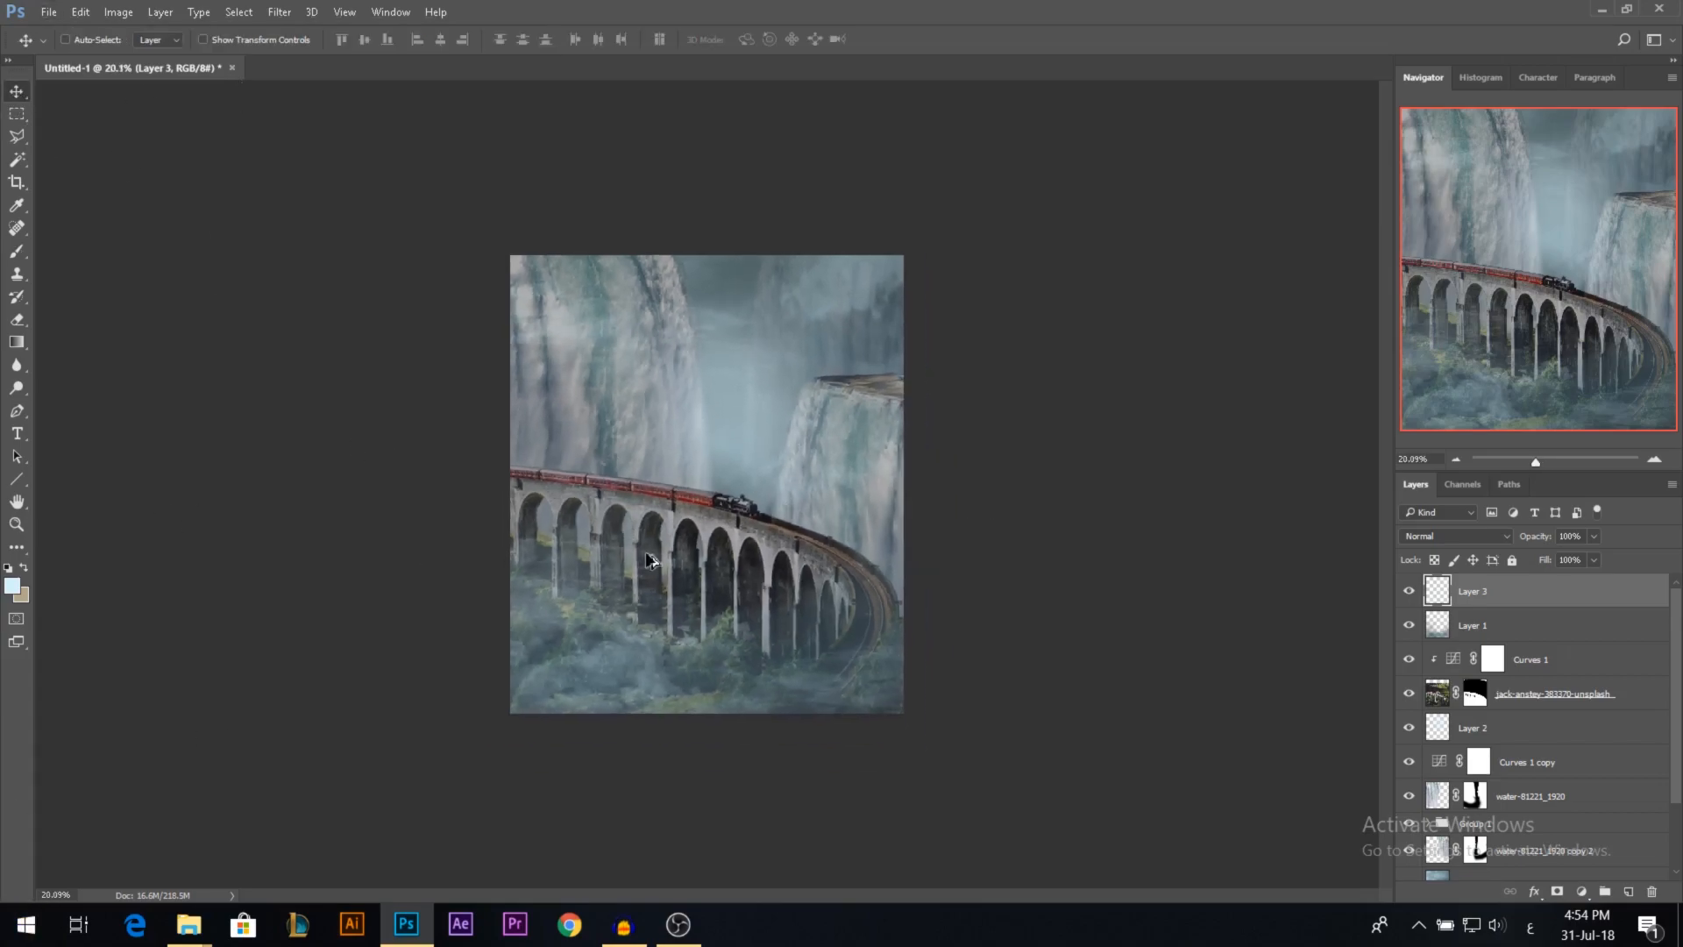
pyautogui.scroll(4, 621, 579)
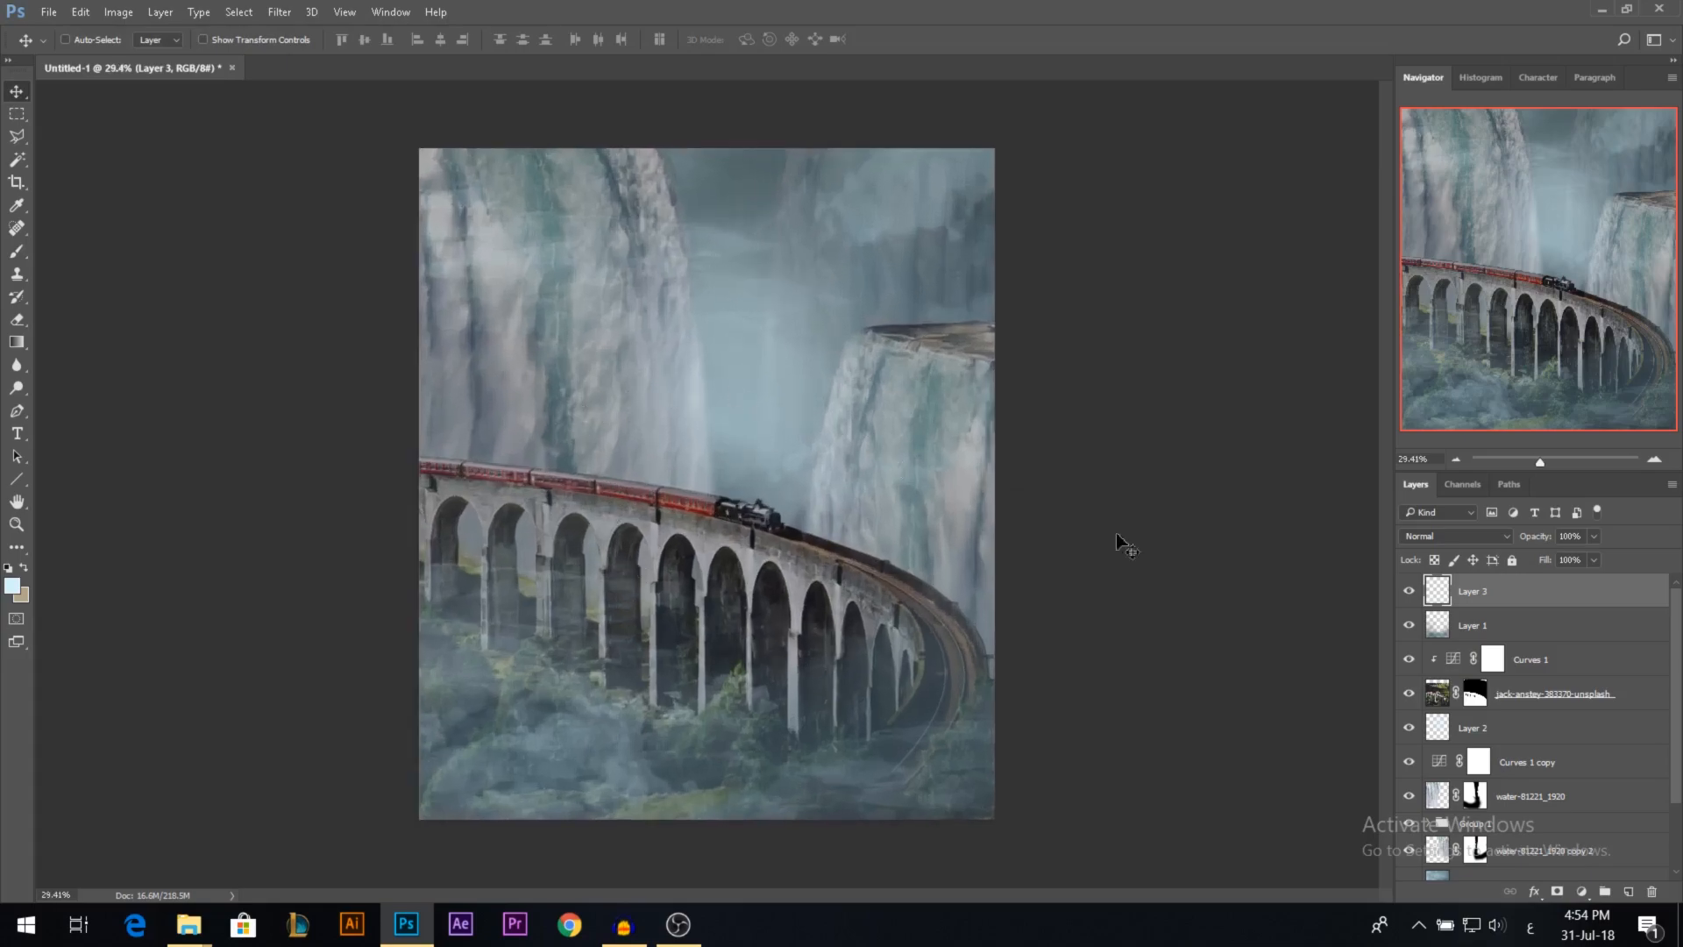
pyautogui.click(1586, 894)
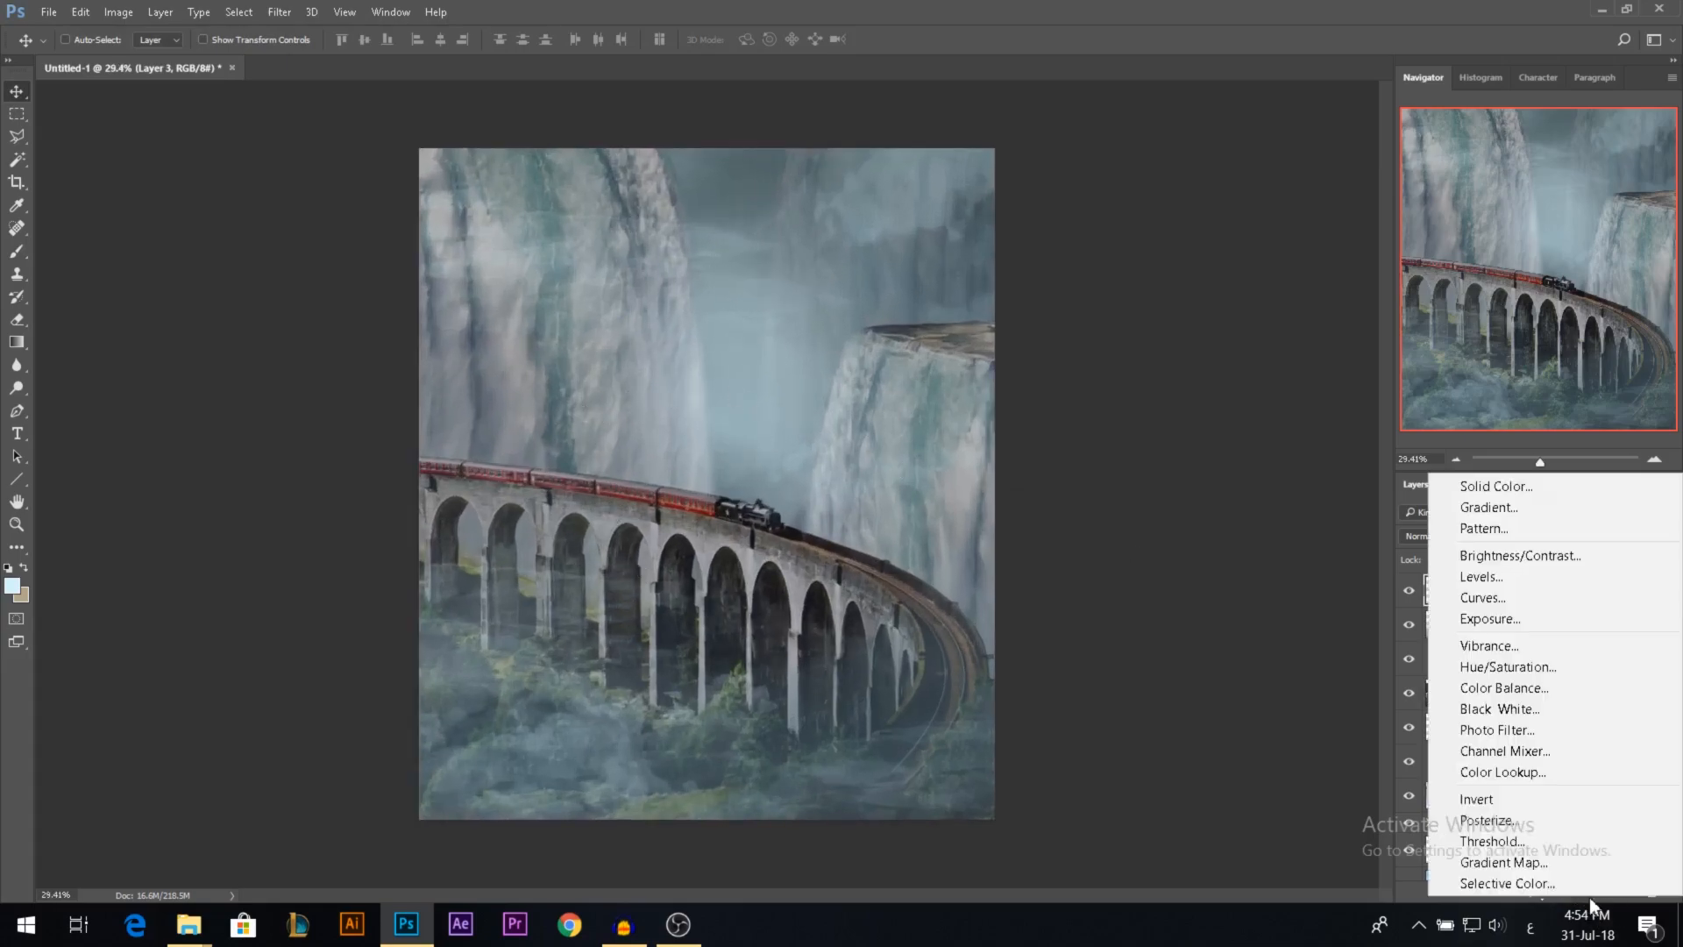
pyautogui.click(1506, 605)
pyautogui.moveTo(1107, 405); pyautogui.dragTo(1076, 396)
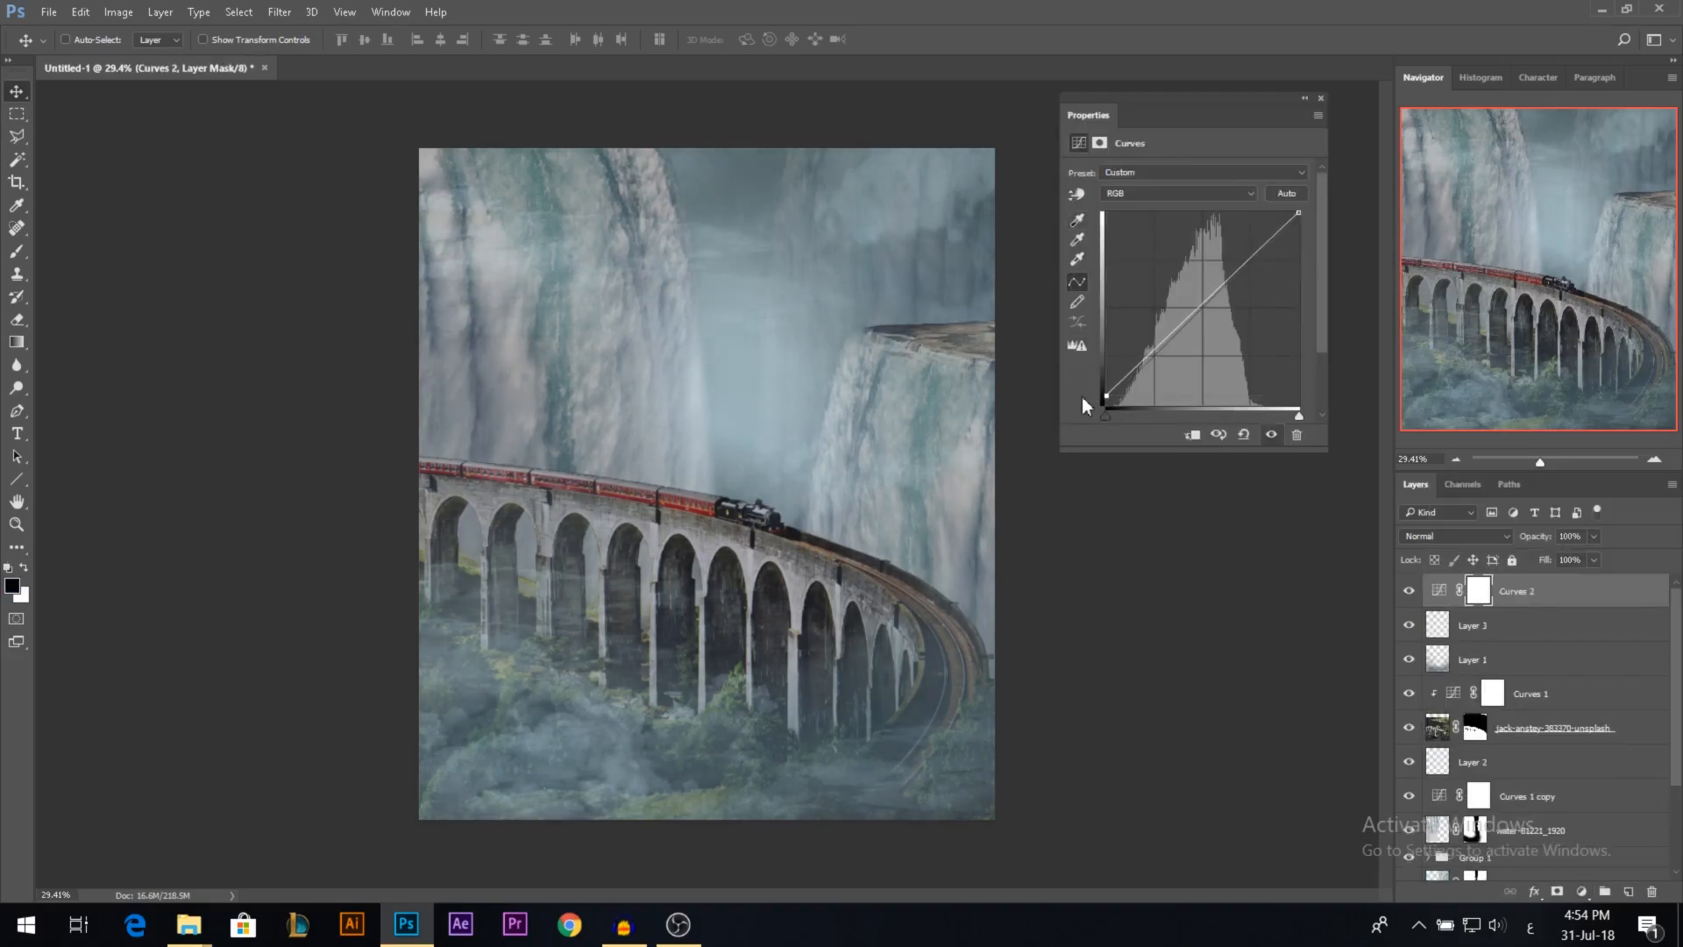
pyautogui.moveTo(1162, 345); pyautogui.dragTo(1212, 316)
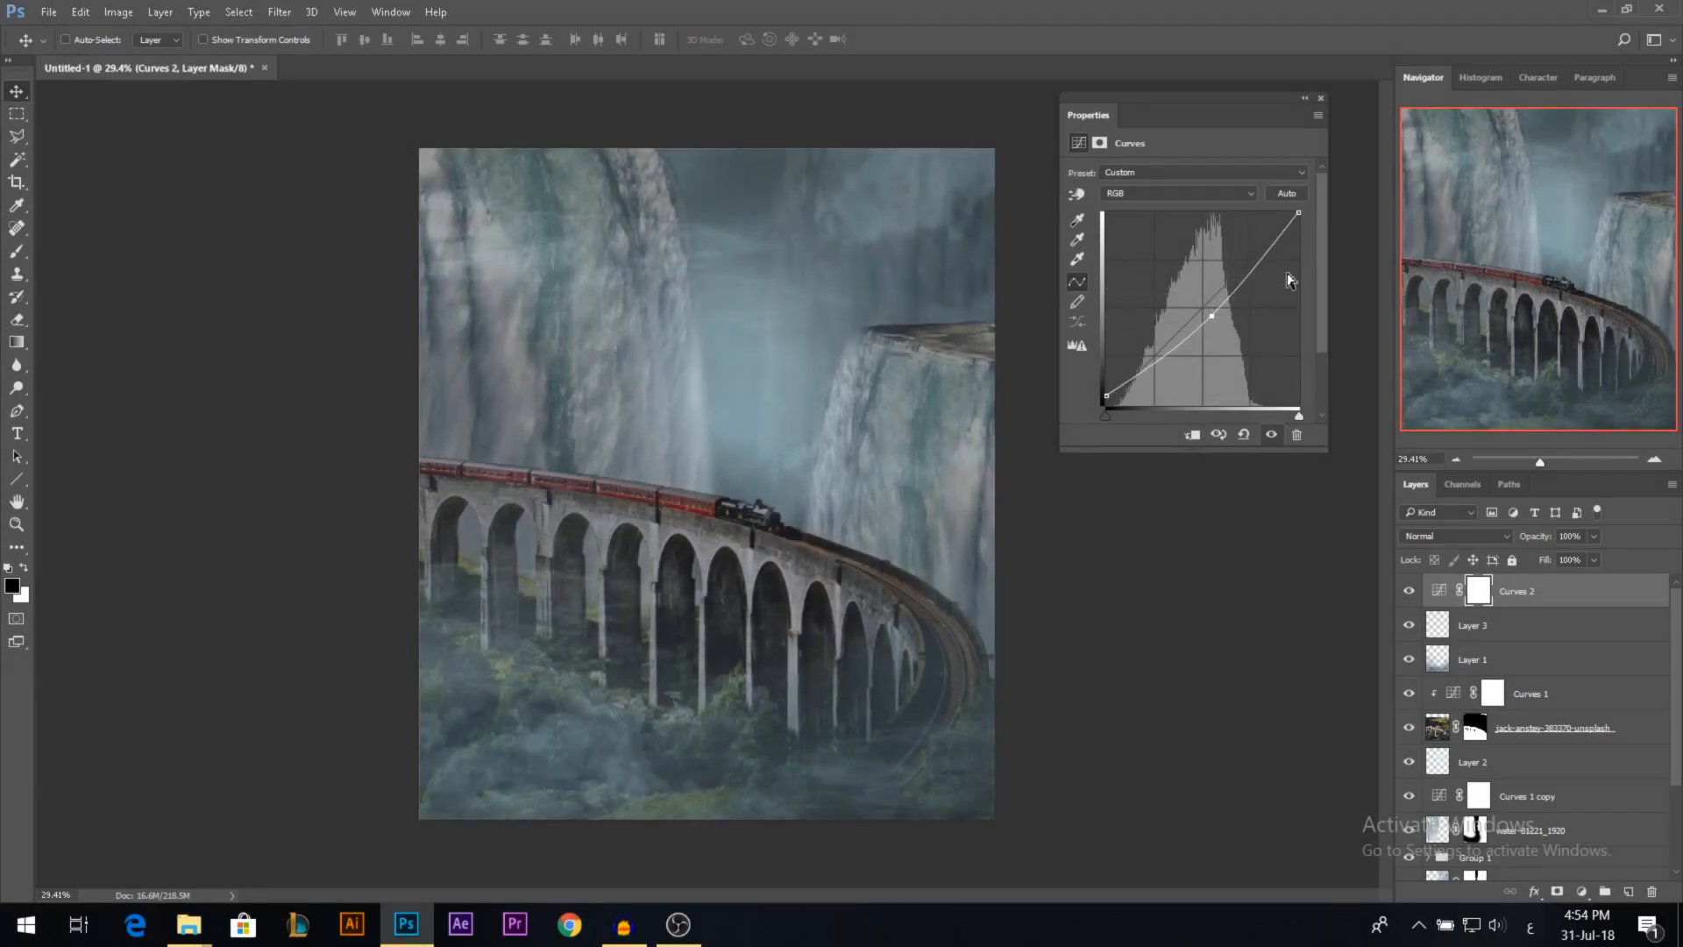
pyautogui.moveTo(1300, 213); pyautogui.dragTo(1290, 201)
pyautogui.click(1322, 99)
# Step: Add a Gradient Map adjustment above the new Curves layer using the Blue, Red, Yellow preset
pyautogui.scroll(-1, 726, 301)
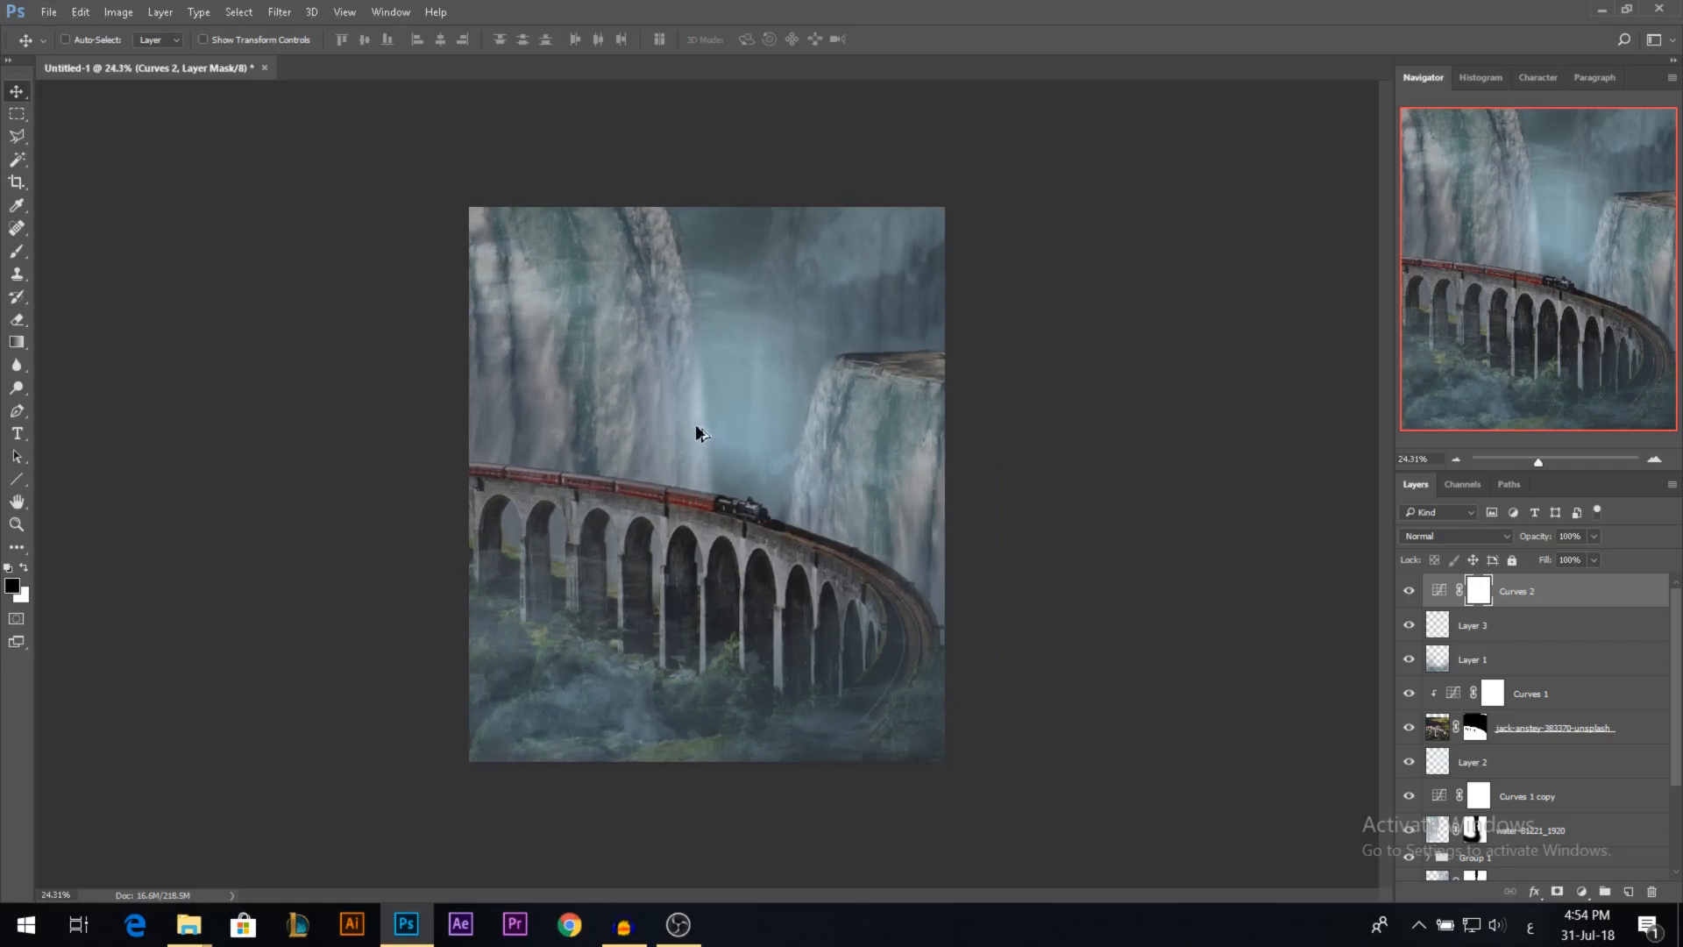
pyautogui.scroll(1, 696, 424)
pyautogui.click(1581, 892)
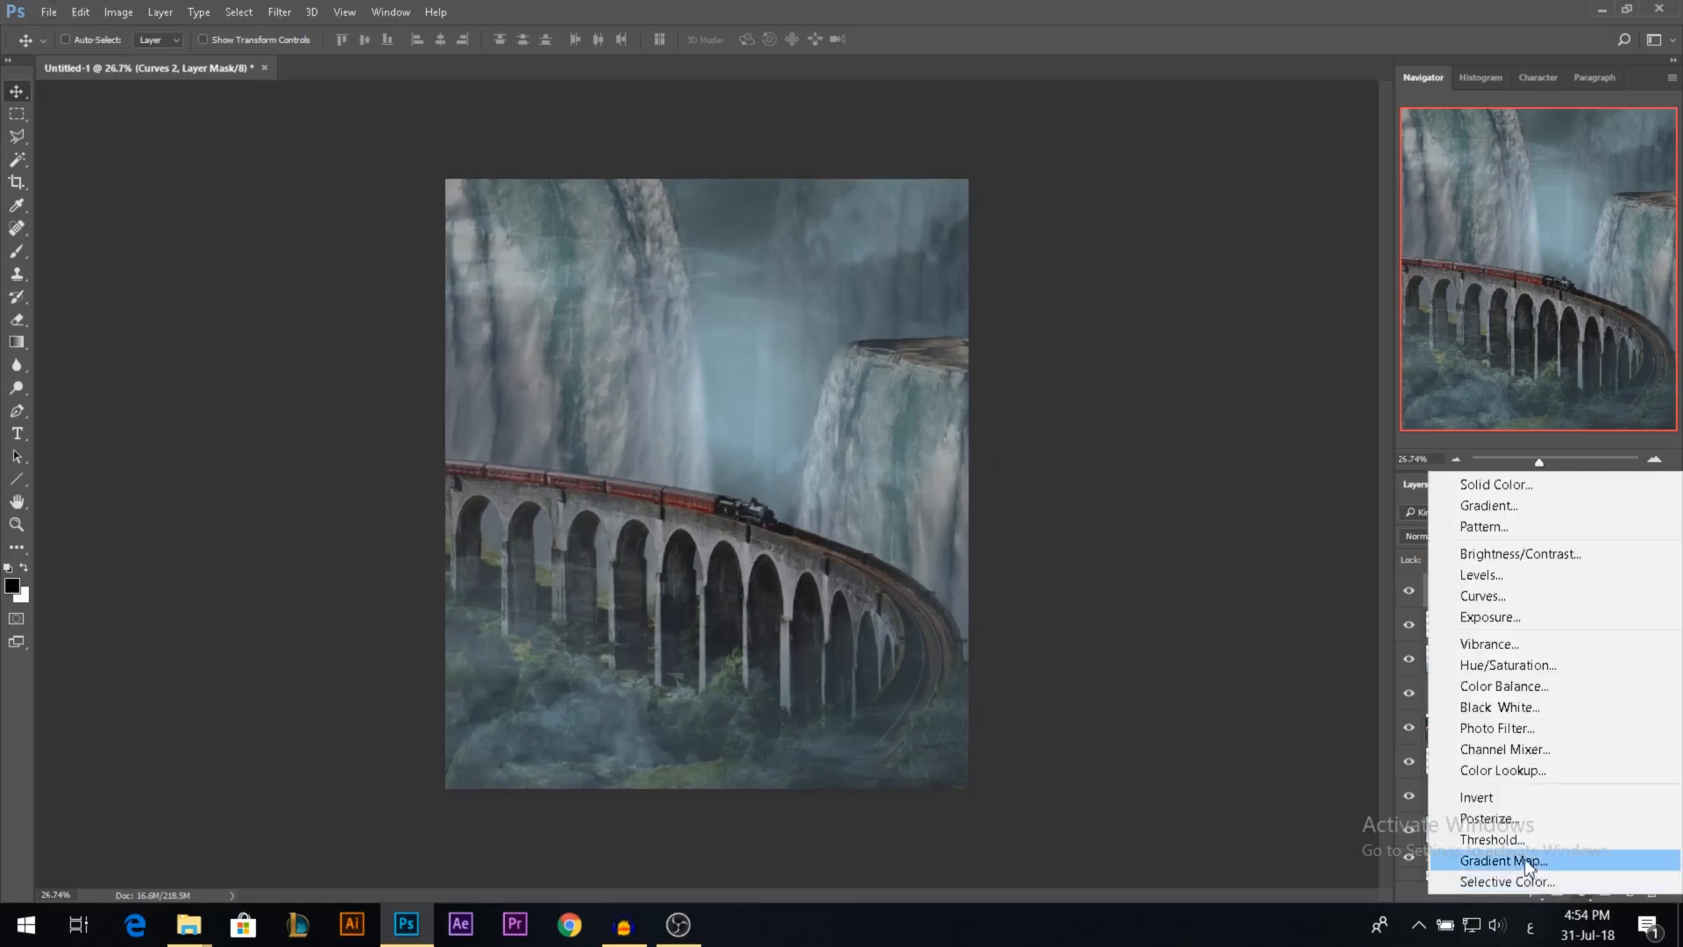
pyautogui.click(1523, 859)
pyautogui.click(1192, 177)
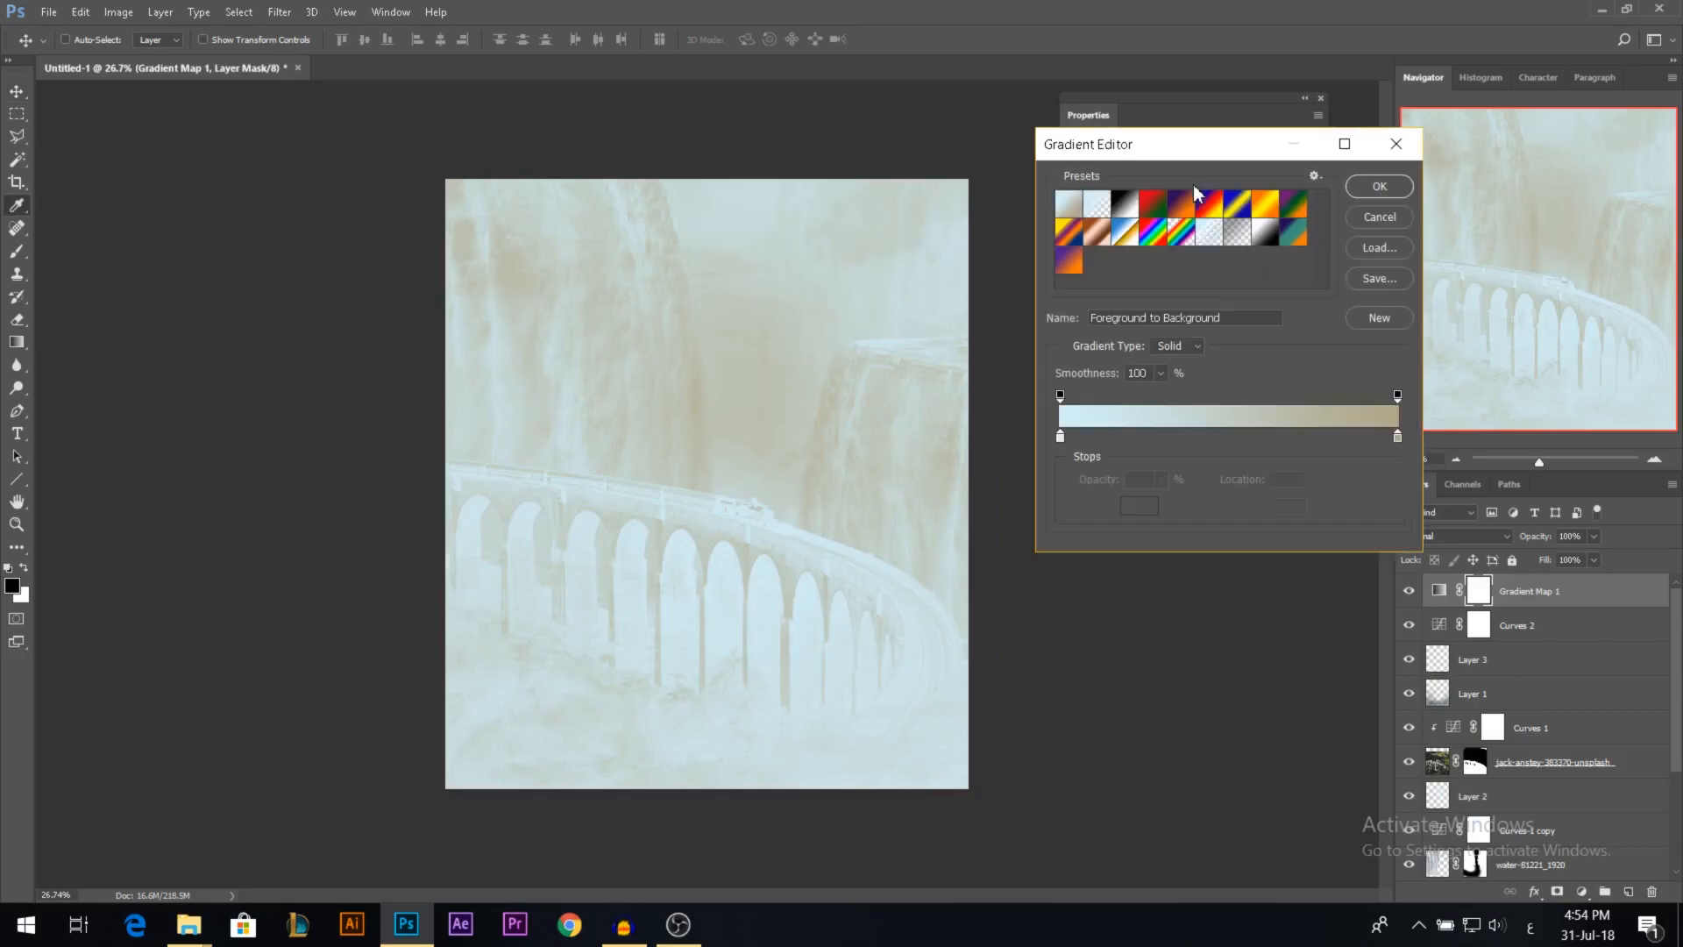
pyautogui.click(1210, 205)
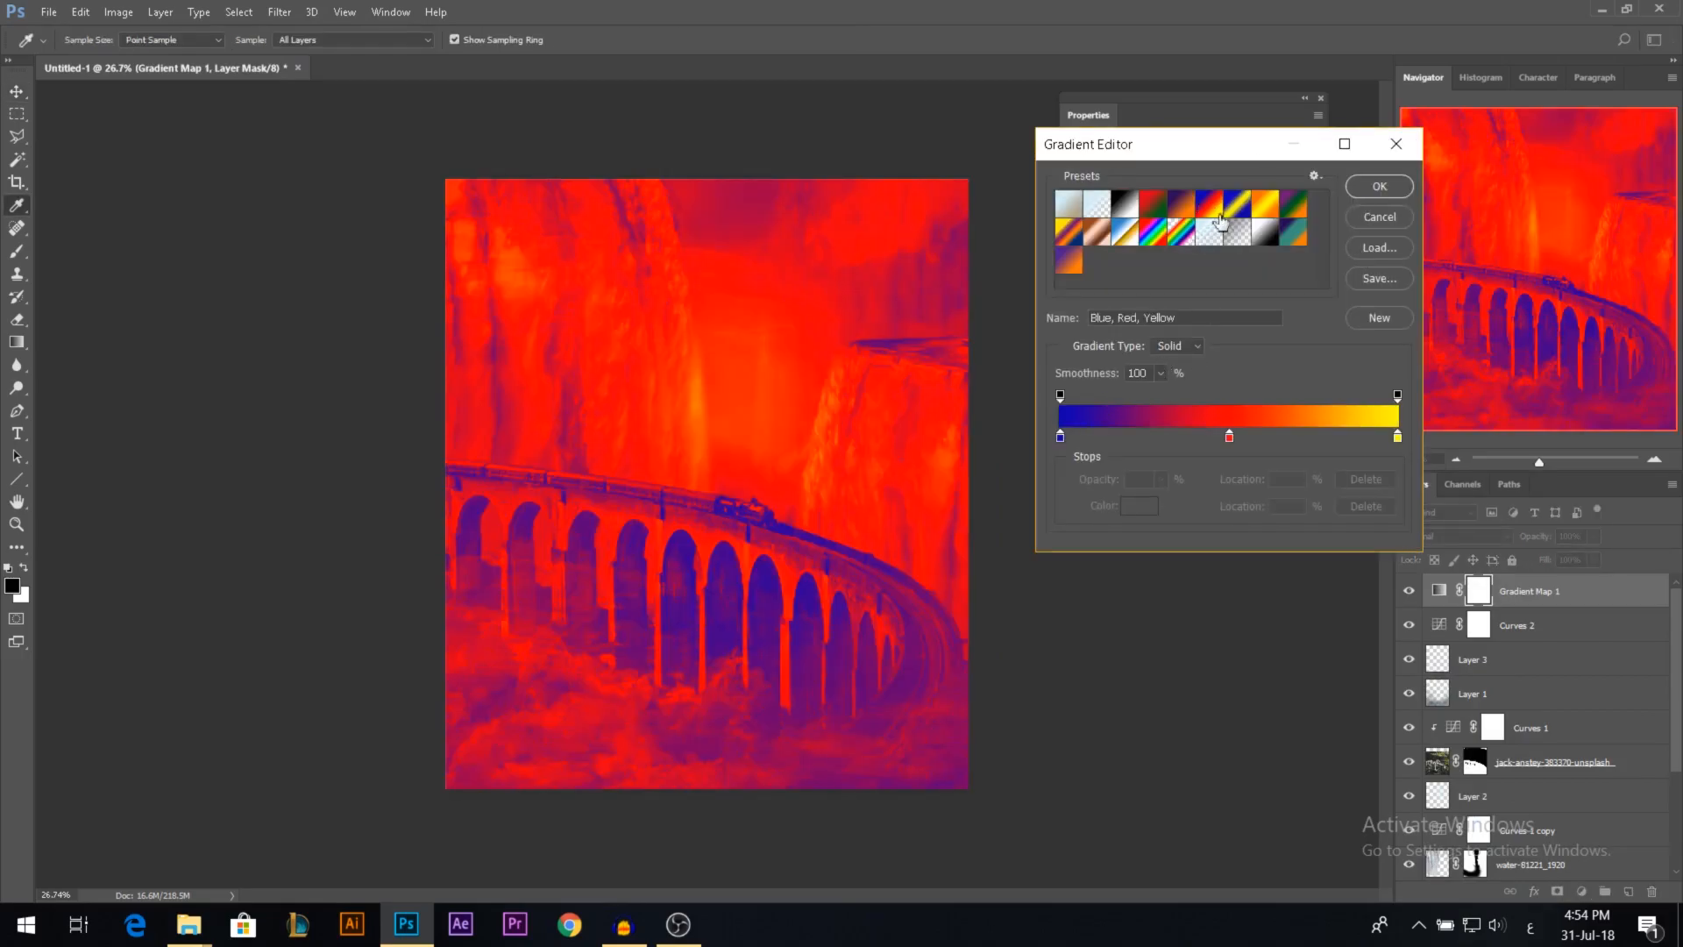
# Step: Darken the gradient's first colour stop at location 0% to a deep navy blue
pyautogui.doubleClick(1060, 436)
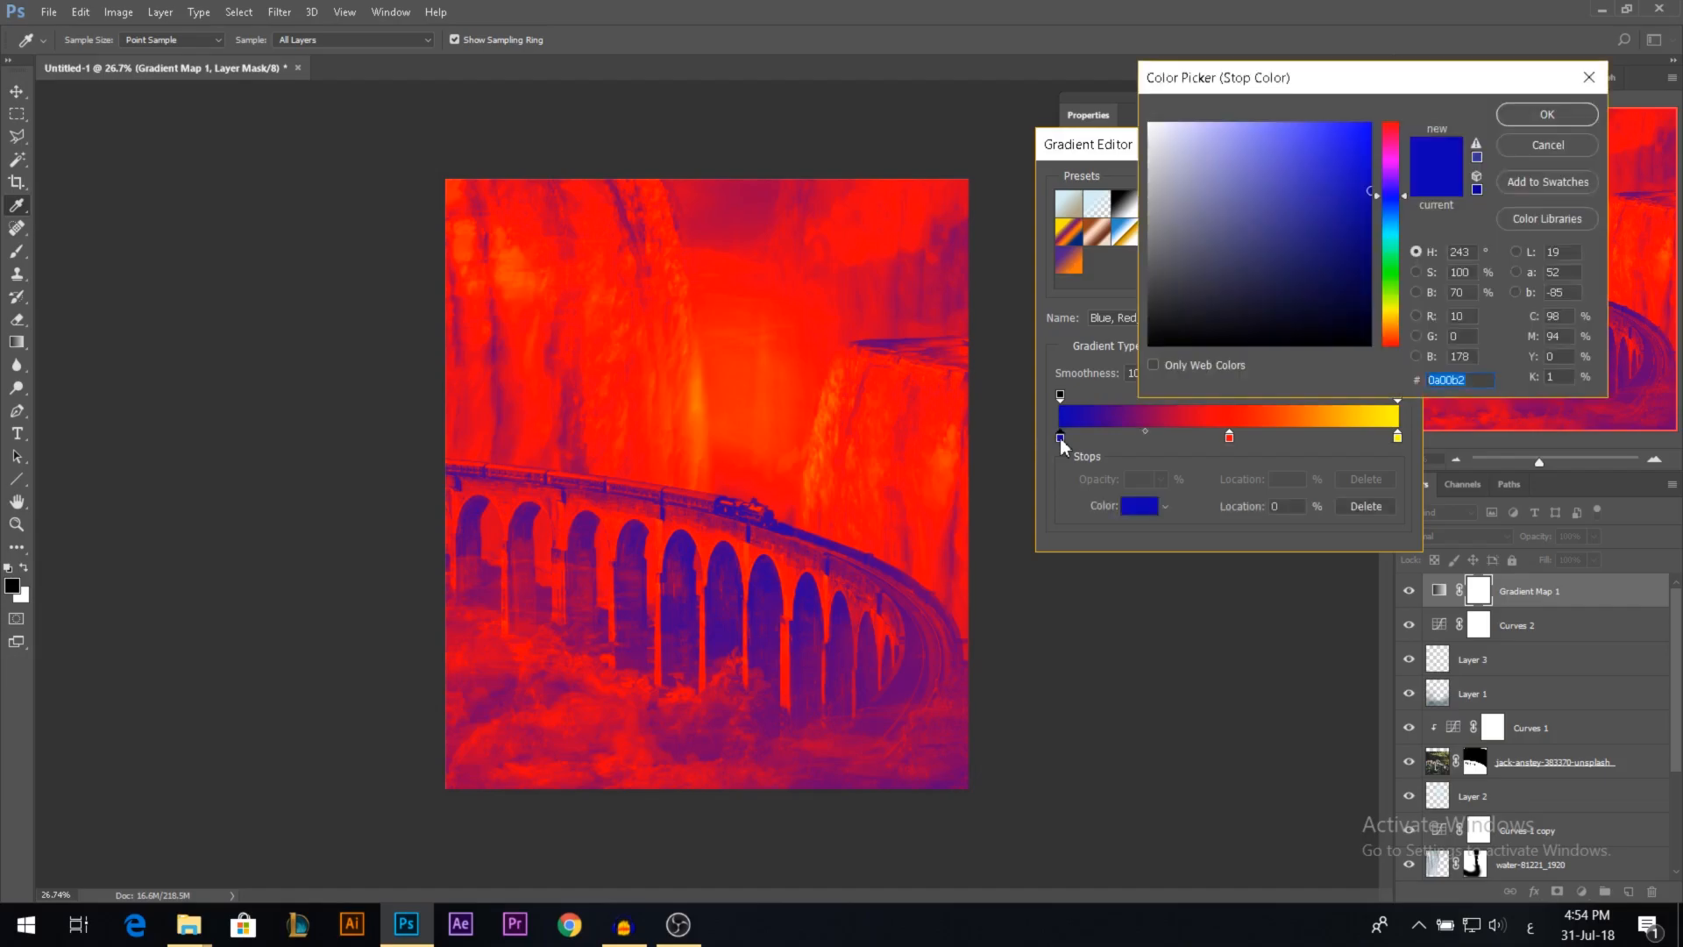
pyautogui.moveTo(1372, 203); pyautogui.dragTo(1371, 254)
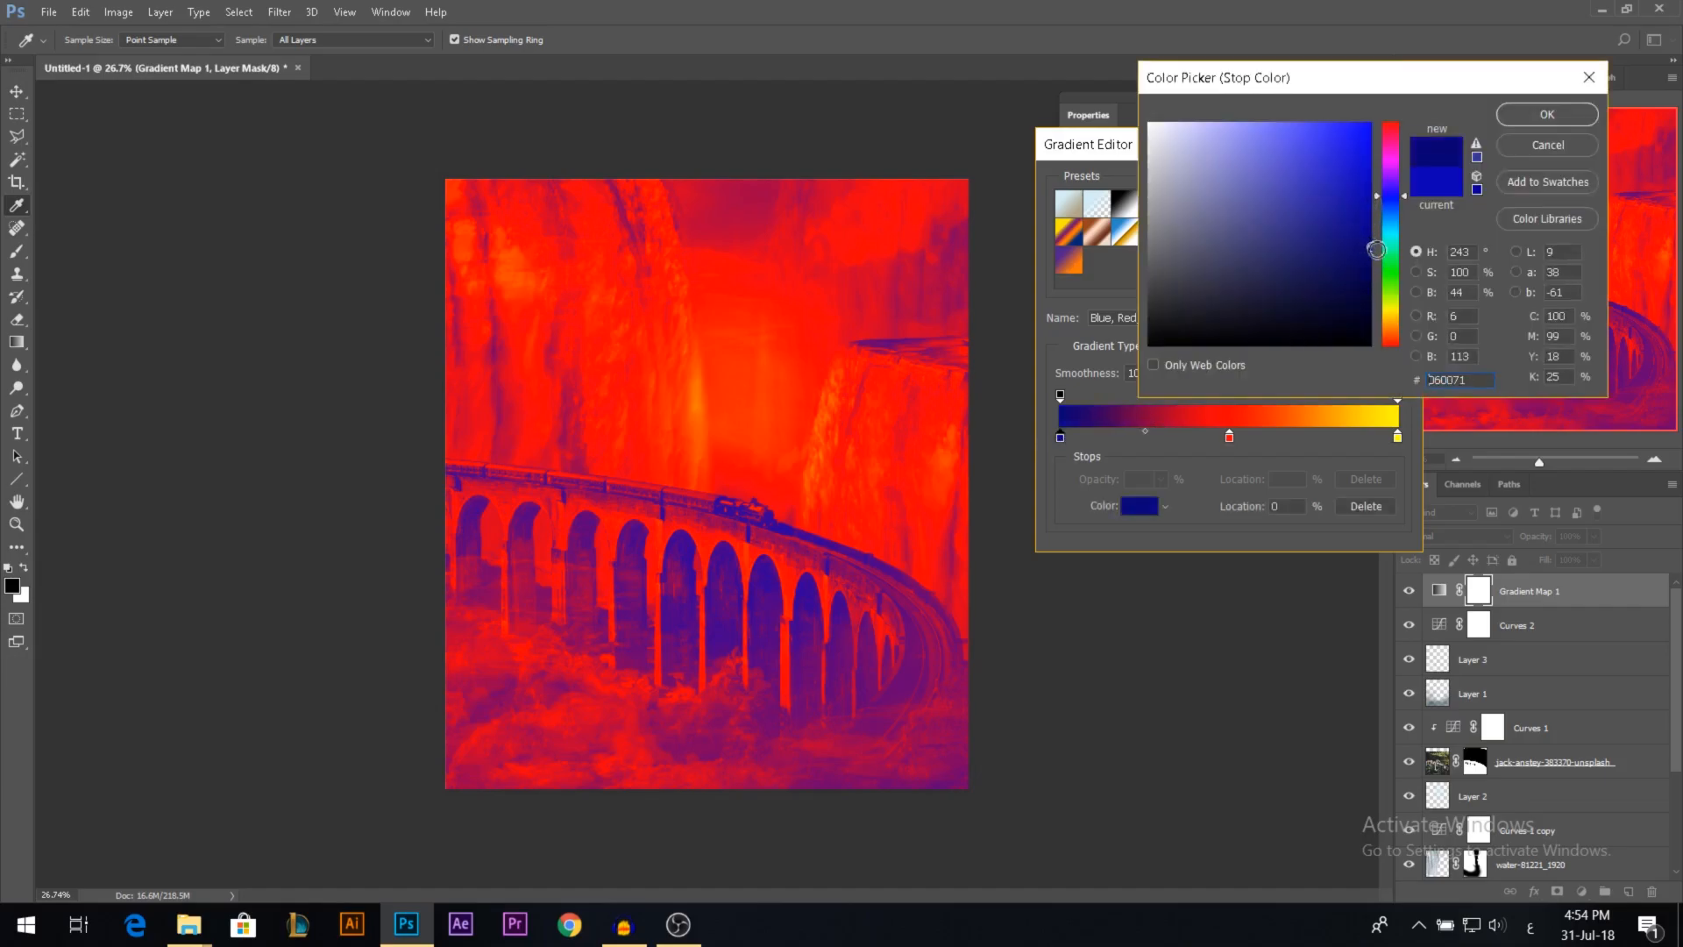
pyautogui.click(1566, 122)
# Step: Change the gradient's middle colour stop at location 50% from red to a medium-dark blue, #014b8a
pyautogui.doubleClick(1229, 438)
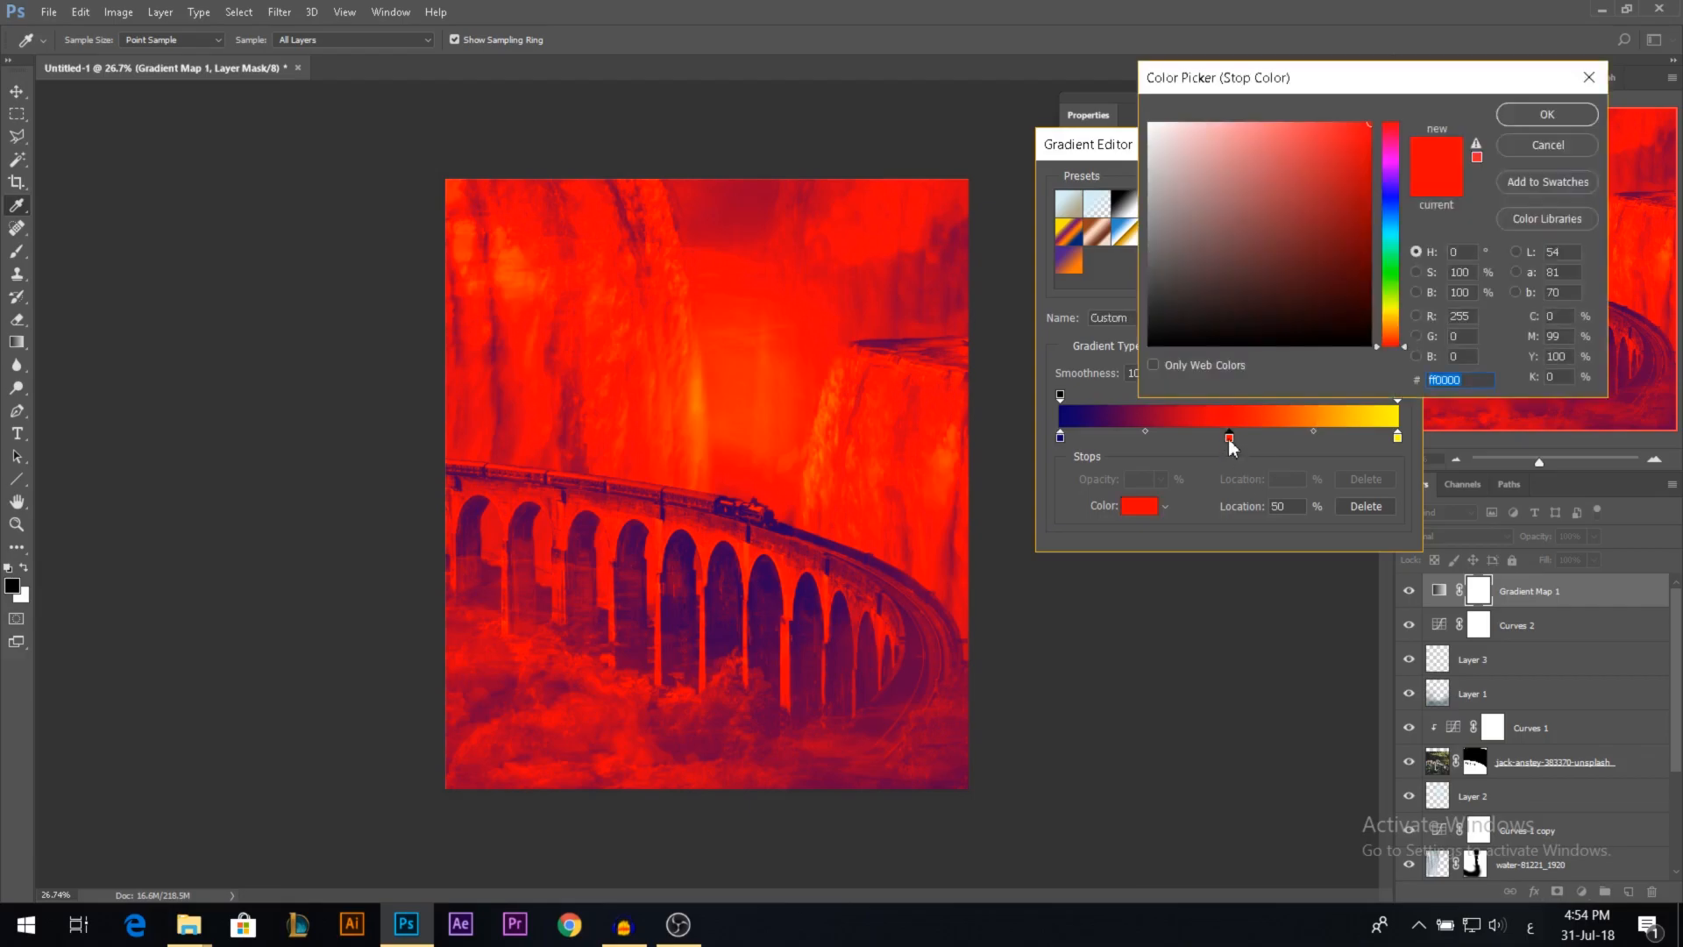
pyautogui.click(1395, 222)
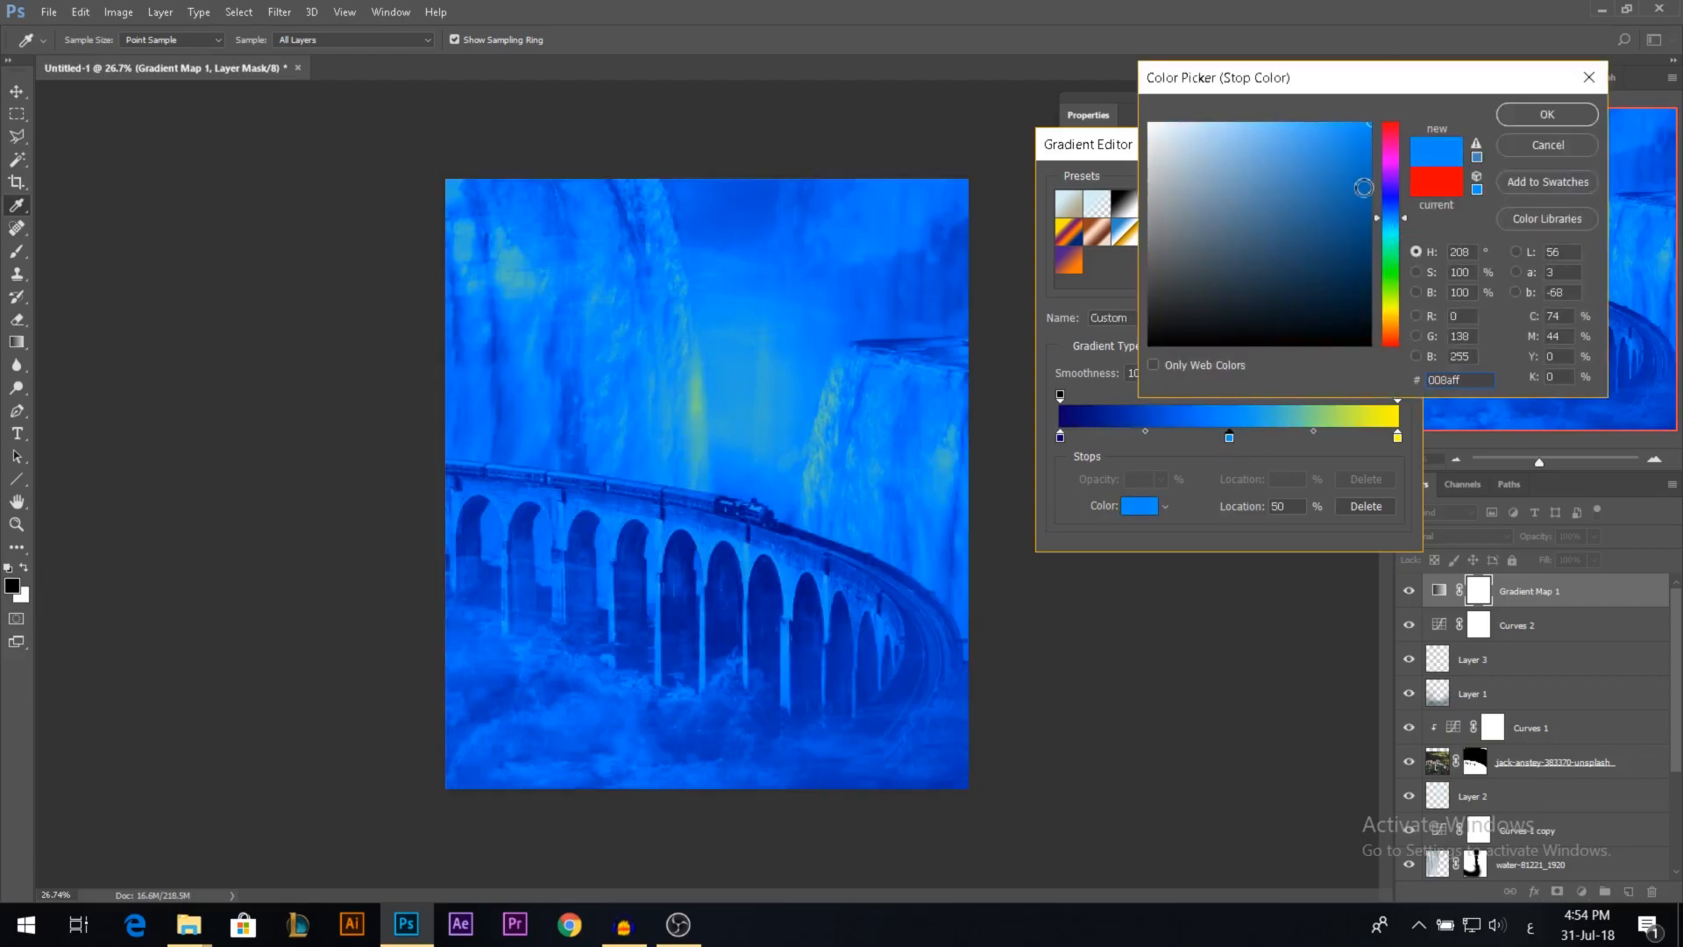
pyautogui.moveTo(1364, 187)
pyautogui.mouseDown()
pyautogui.moveTo(1349, 214)
pyautogui.moveTo(1373, 226)
pyautogui.mouseUp()
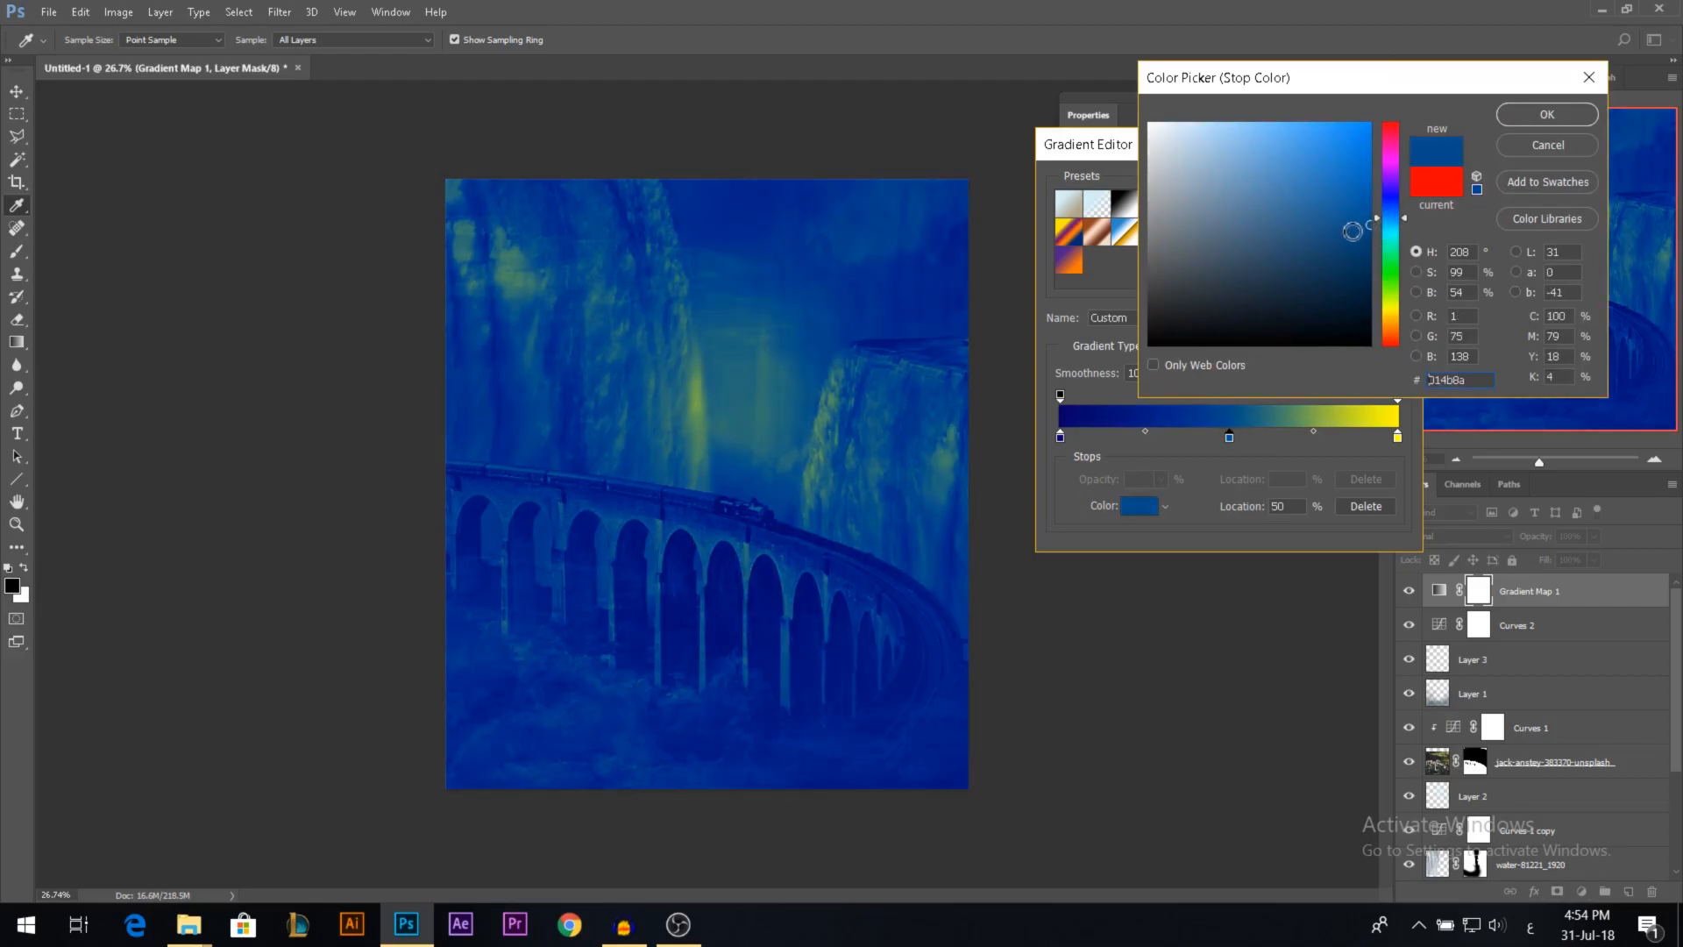
pyautogui.click(1546, 114)
# Step: Change the gradient's last colour stop at location 100% to bright cyan, #35fff3, and accept the edited gradient
pyautogui.doubleClick(1398, 436)
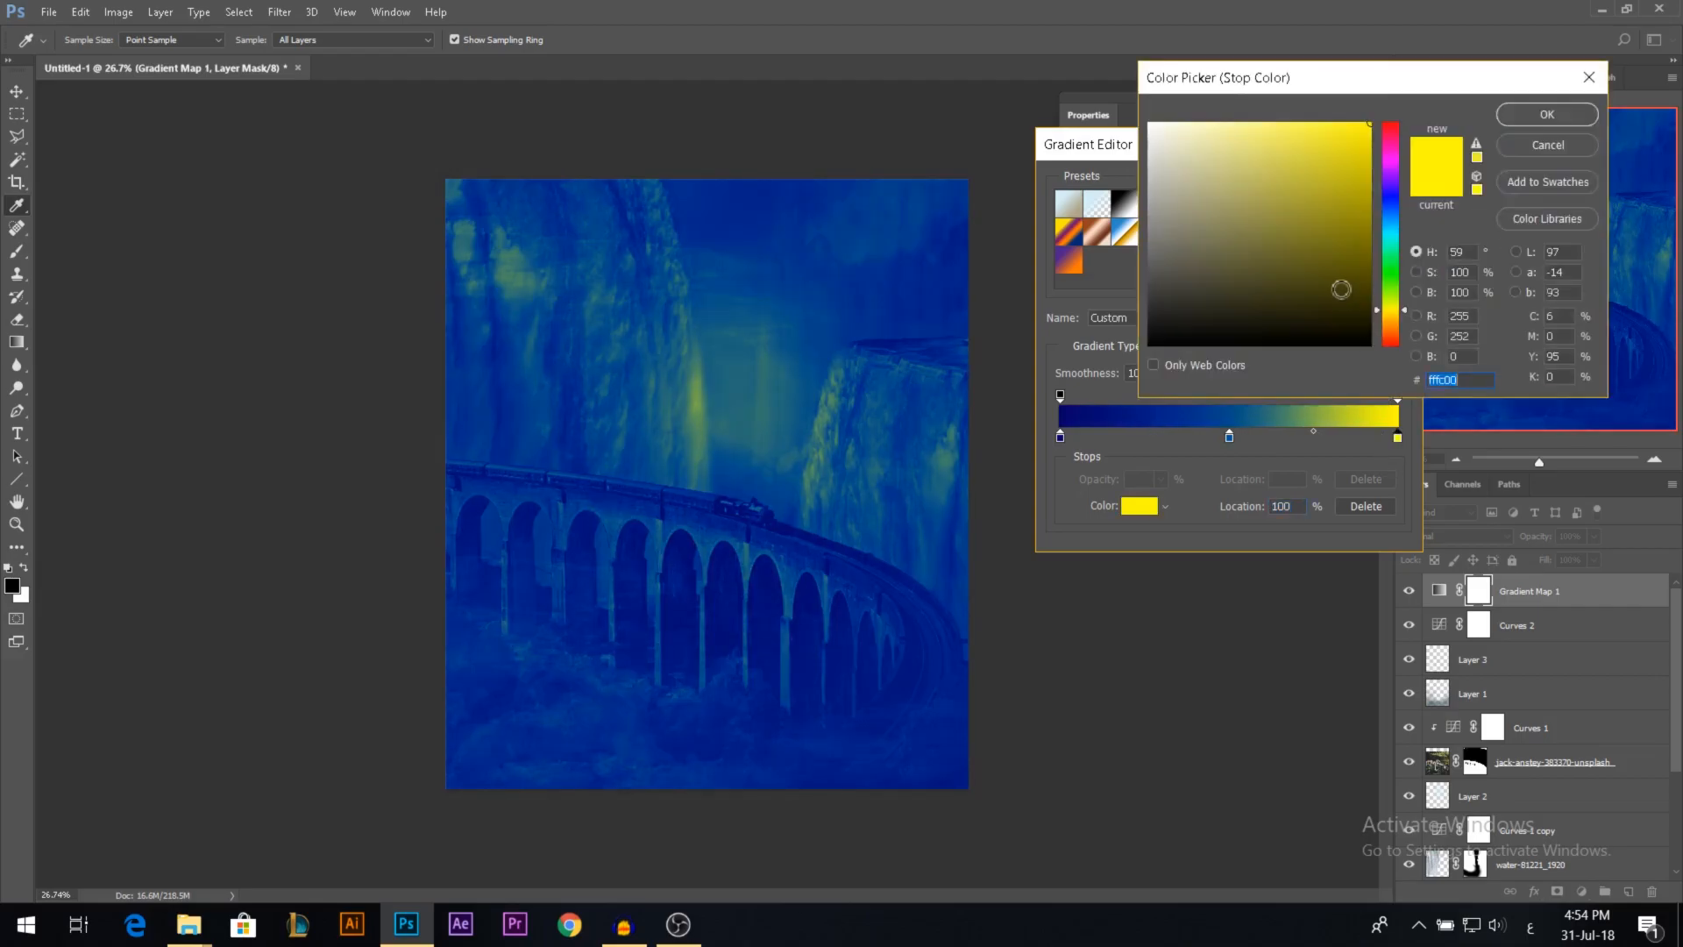
pyautogui.click(1392, 237)
pyautogui.click(1324, 124)
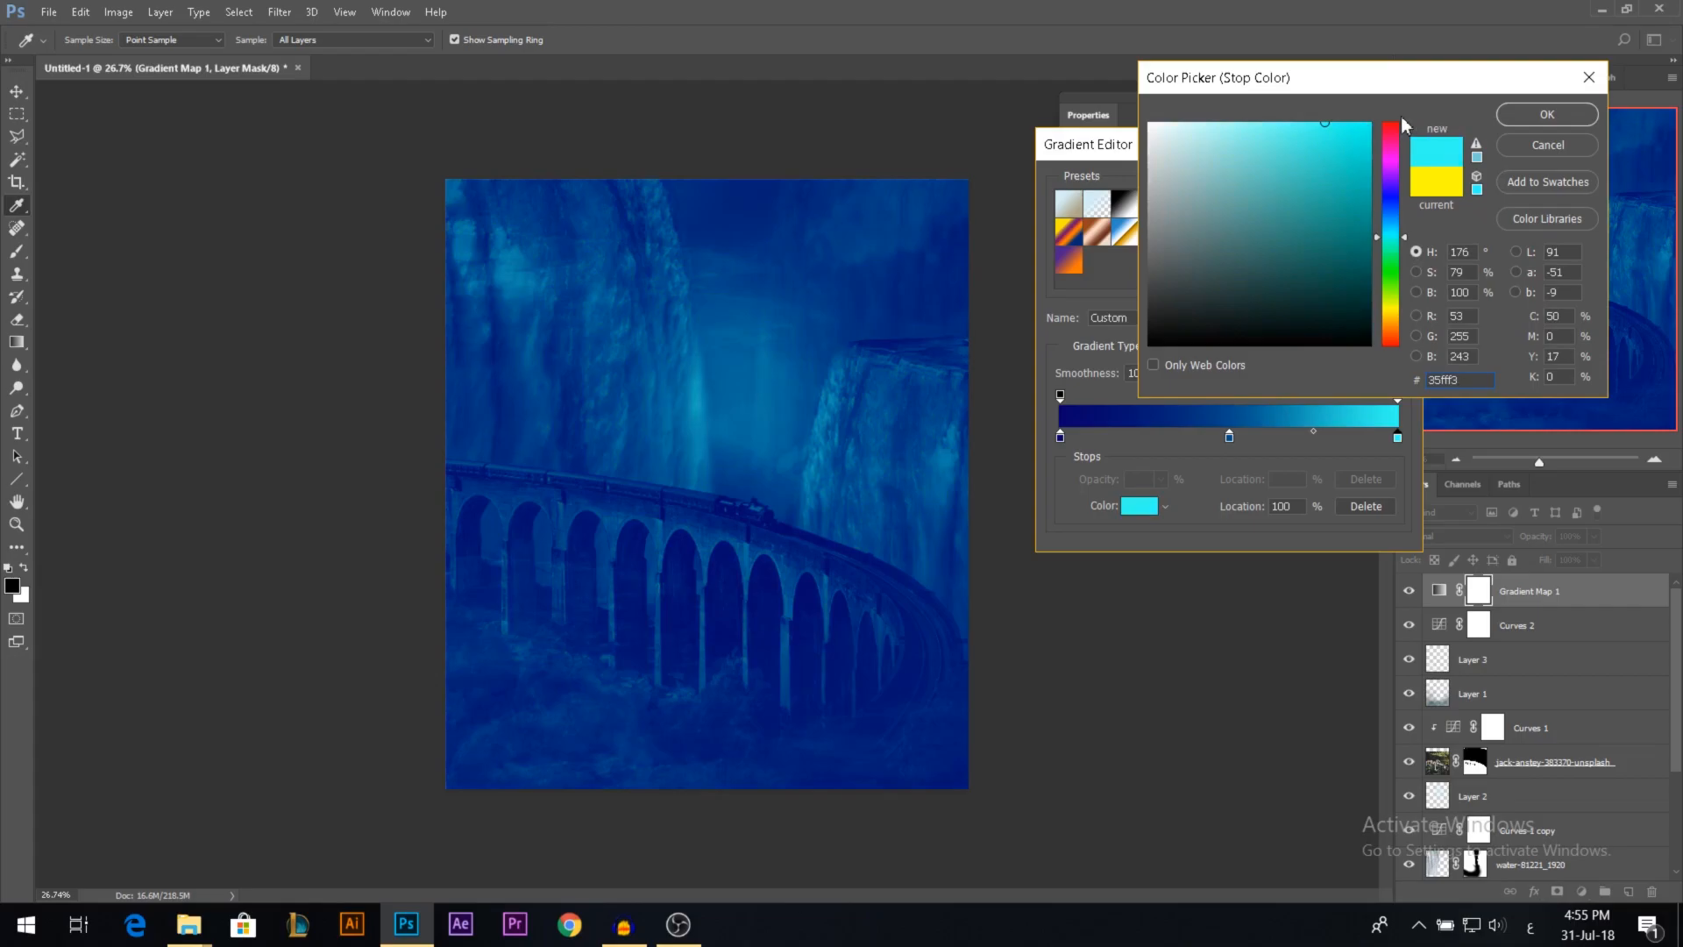
pyautogui.click(1547, 115)
pyautogui.click(1386, 183)
# Step: Lower the Gradient Map layer's opacity to 15% and compare the image with and without it
pyautogui.press('v')
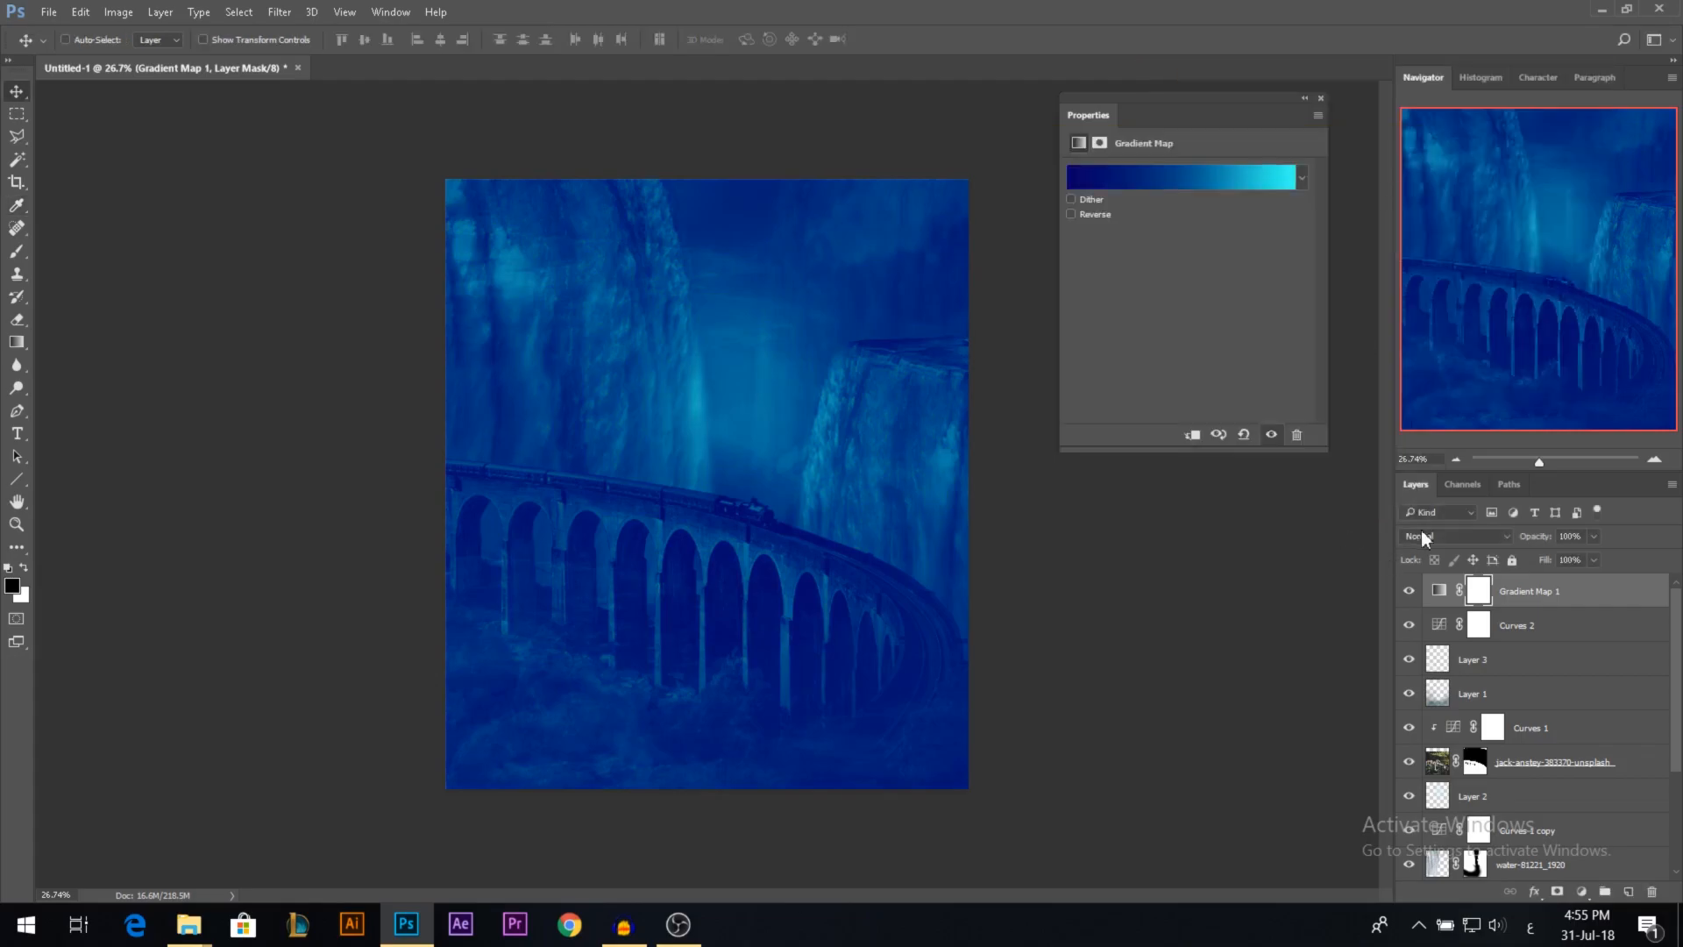
pyautogui.click(1594, 537)
pyautogui.click(1525, 556)
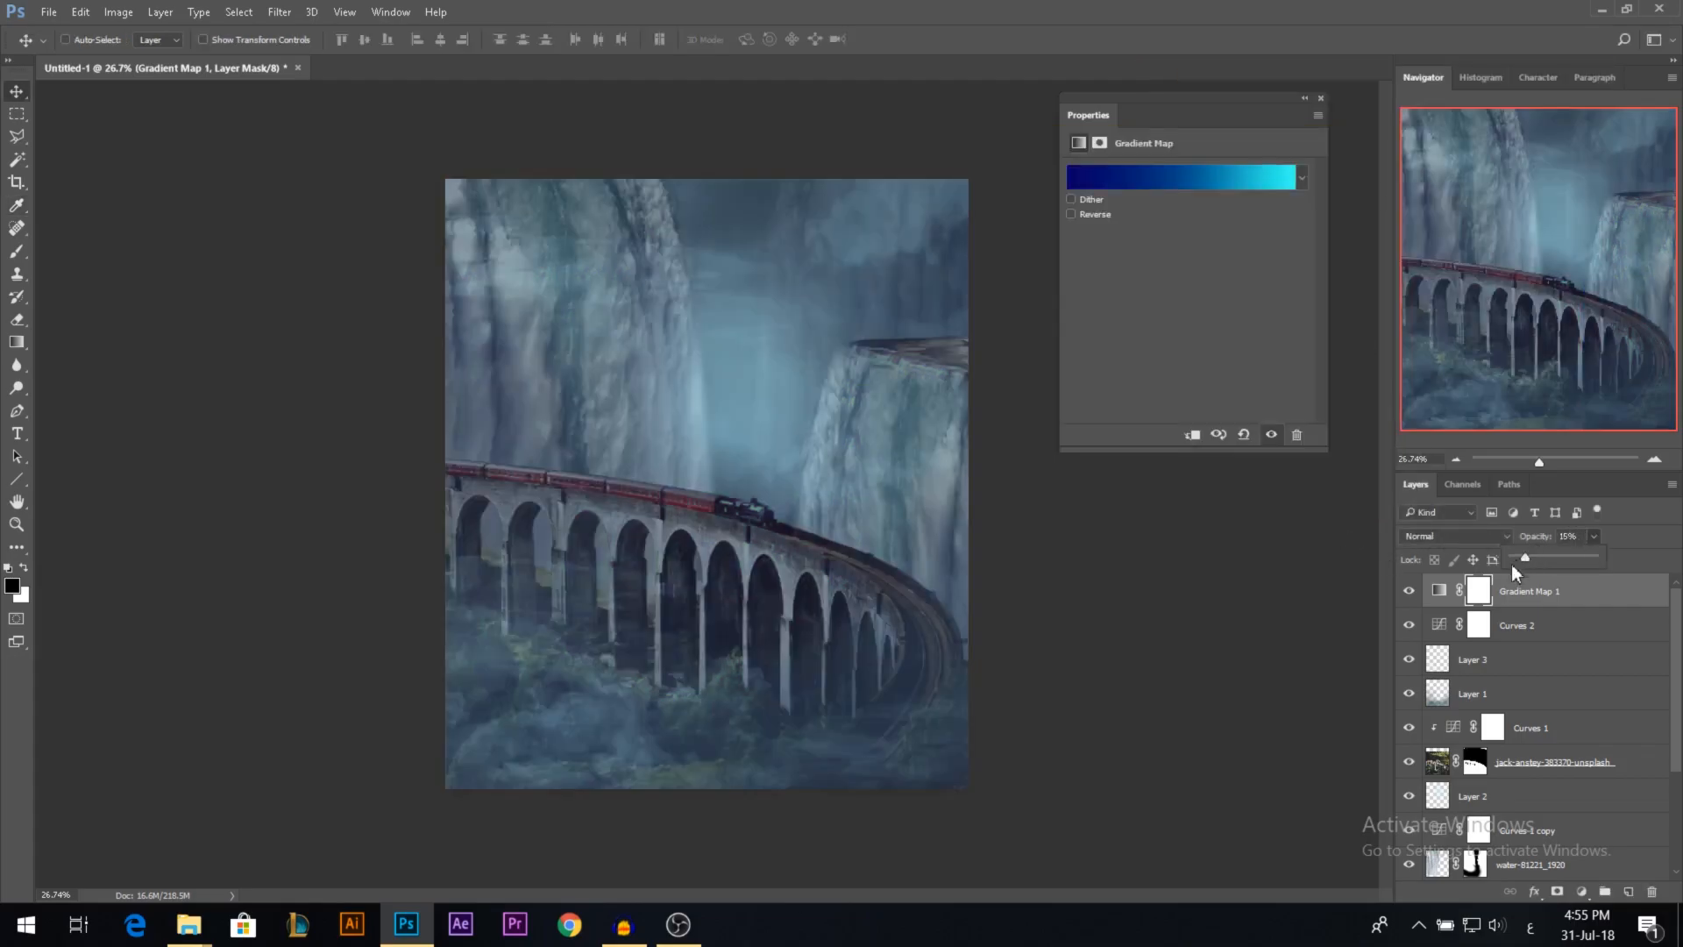
pyautogui.click(1409, 591)
pyautogui.click(1409, 591)
pyautogui.click(1410, 591)
pyautogui.click(1411, 593)
pyautogui.click(1321, 98)
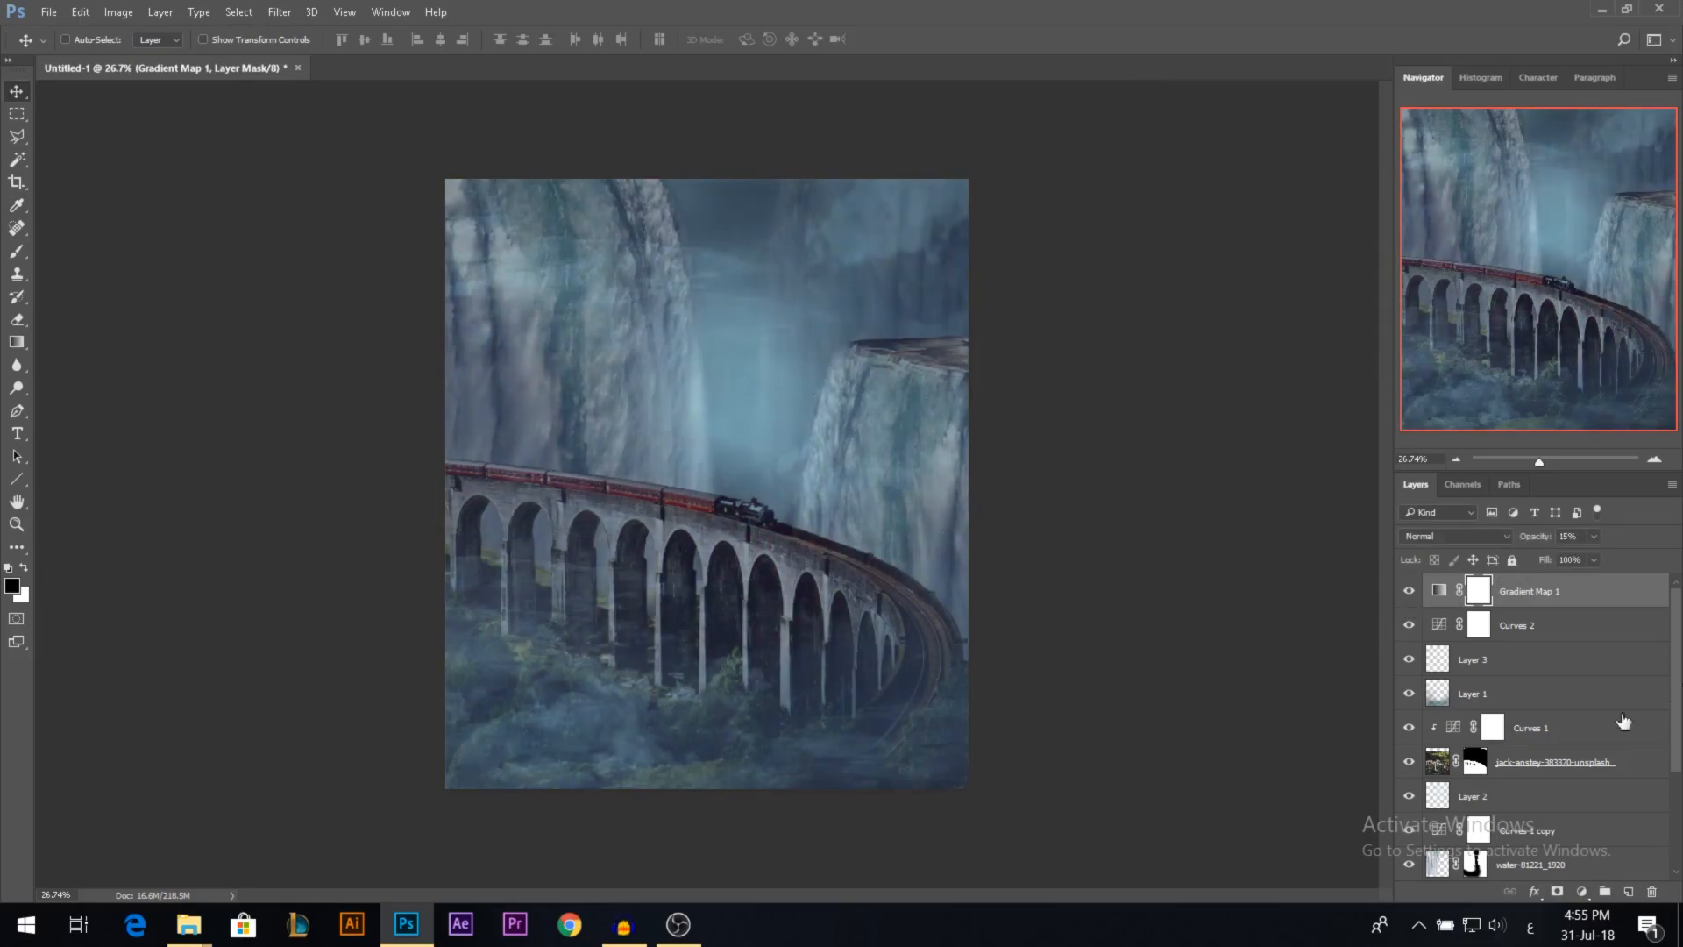
# Step: Add a Photo Filter adjustment above the Gradient Map using Cooling Filter (LBB) with a reduced density
pyautogui.click(1583, 893)
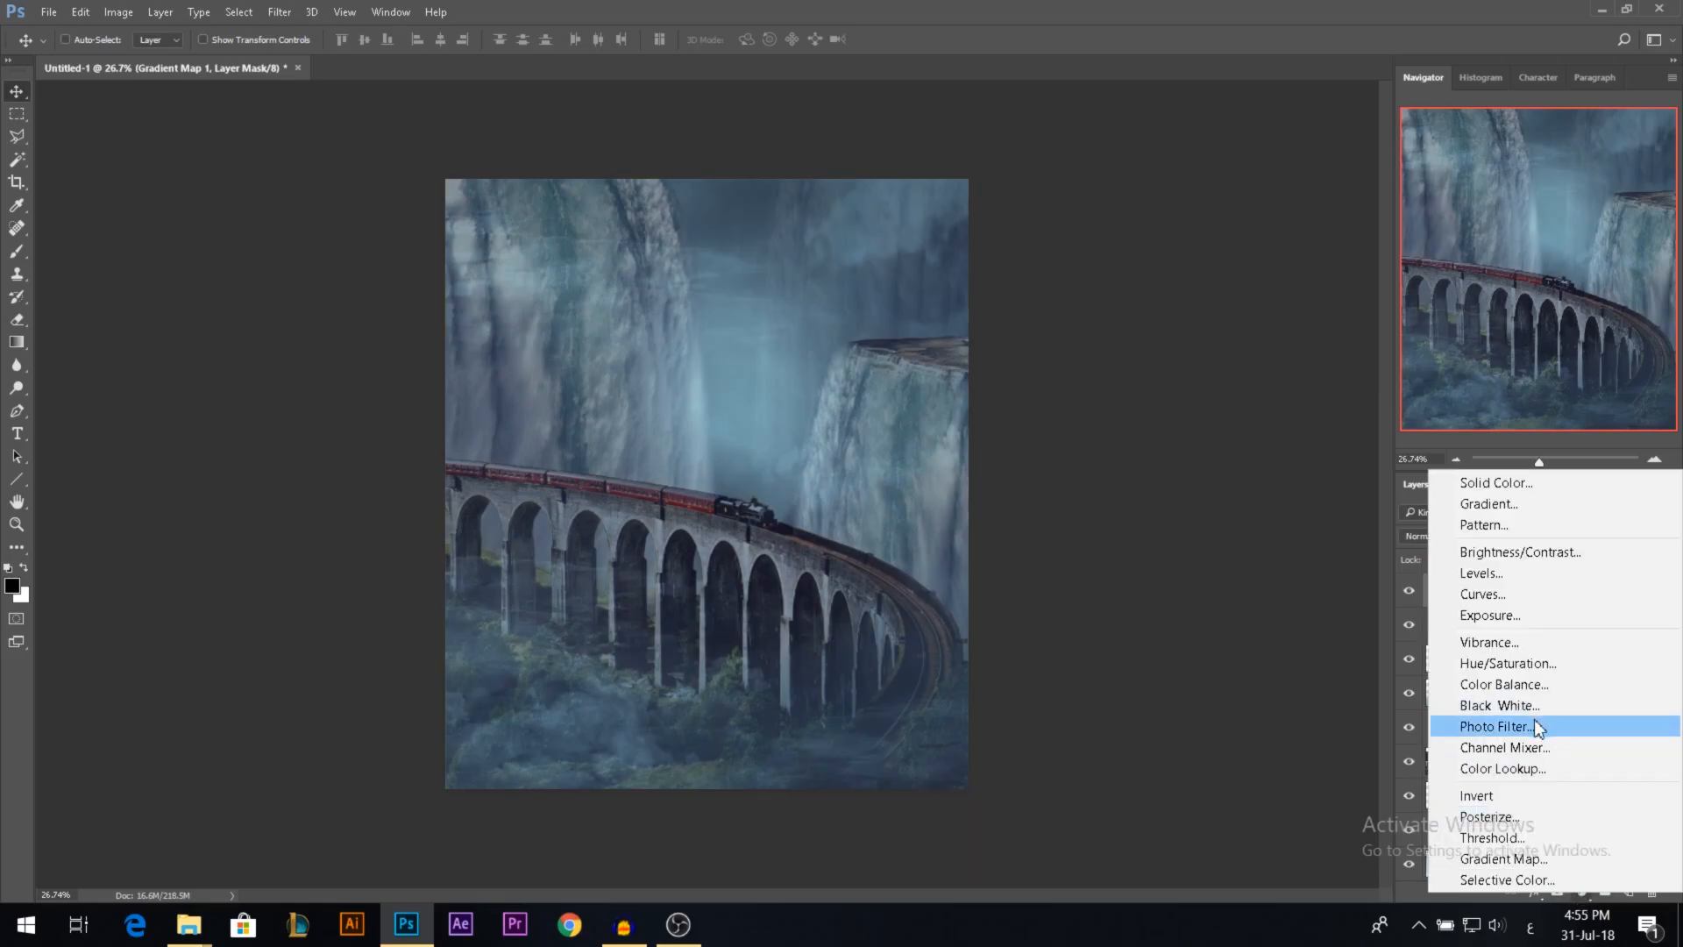
pyautogui.click(1553, 726)
pyautogui.click(1179, 172)
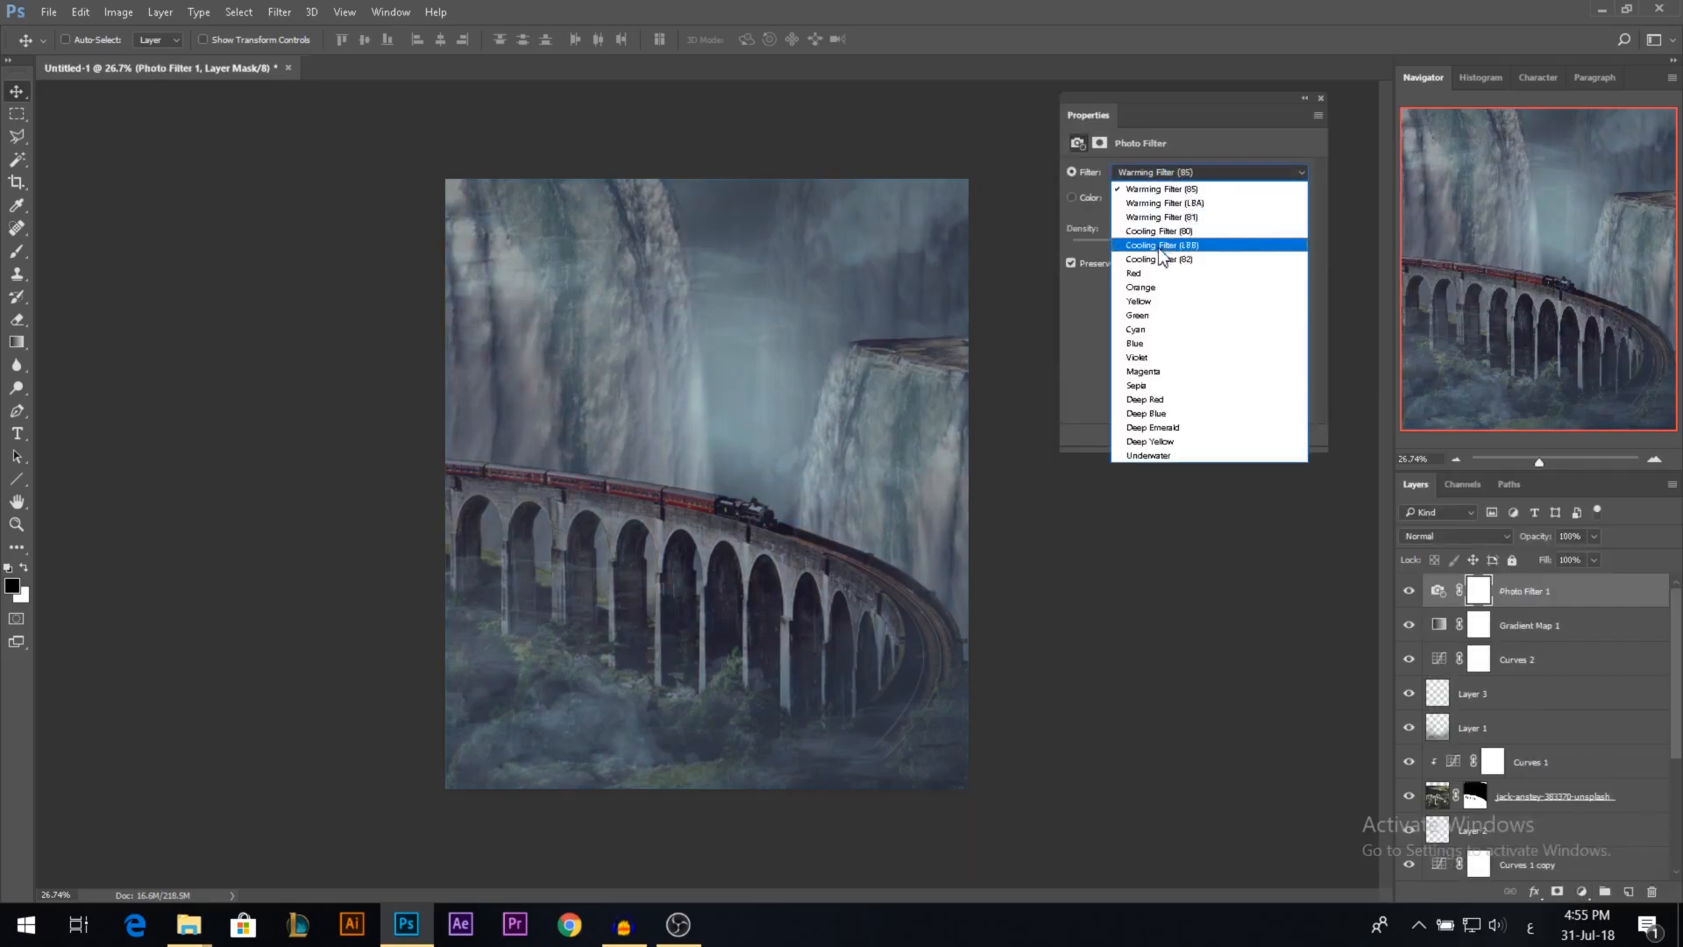
pyautogui.click(1175, 246)
pyautogui.moveTo(1116, 248); pyautogui.dragTo(1112, 245)
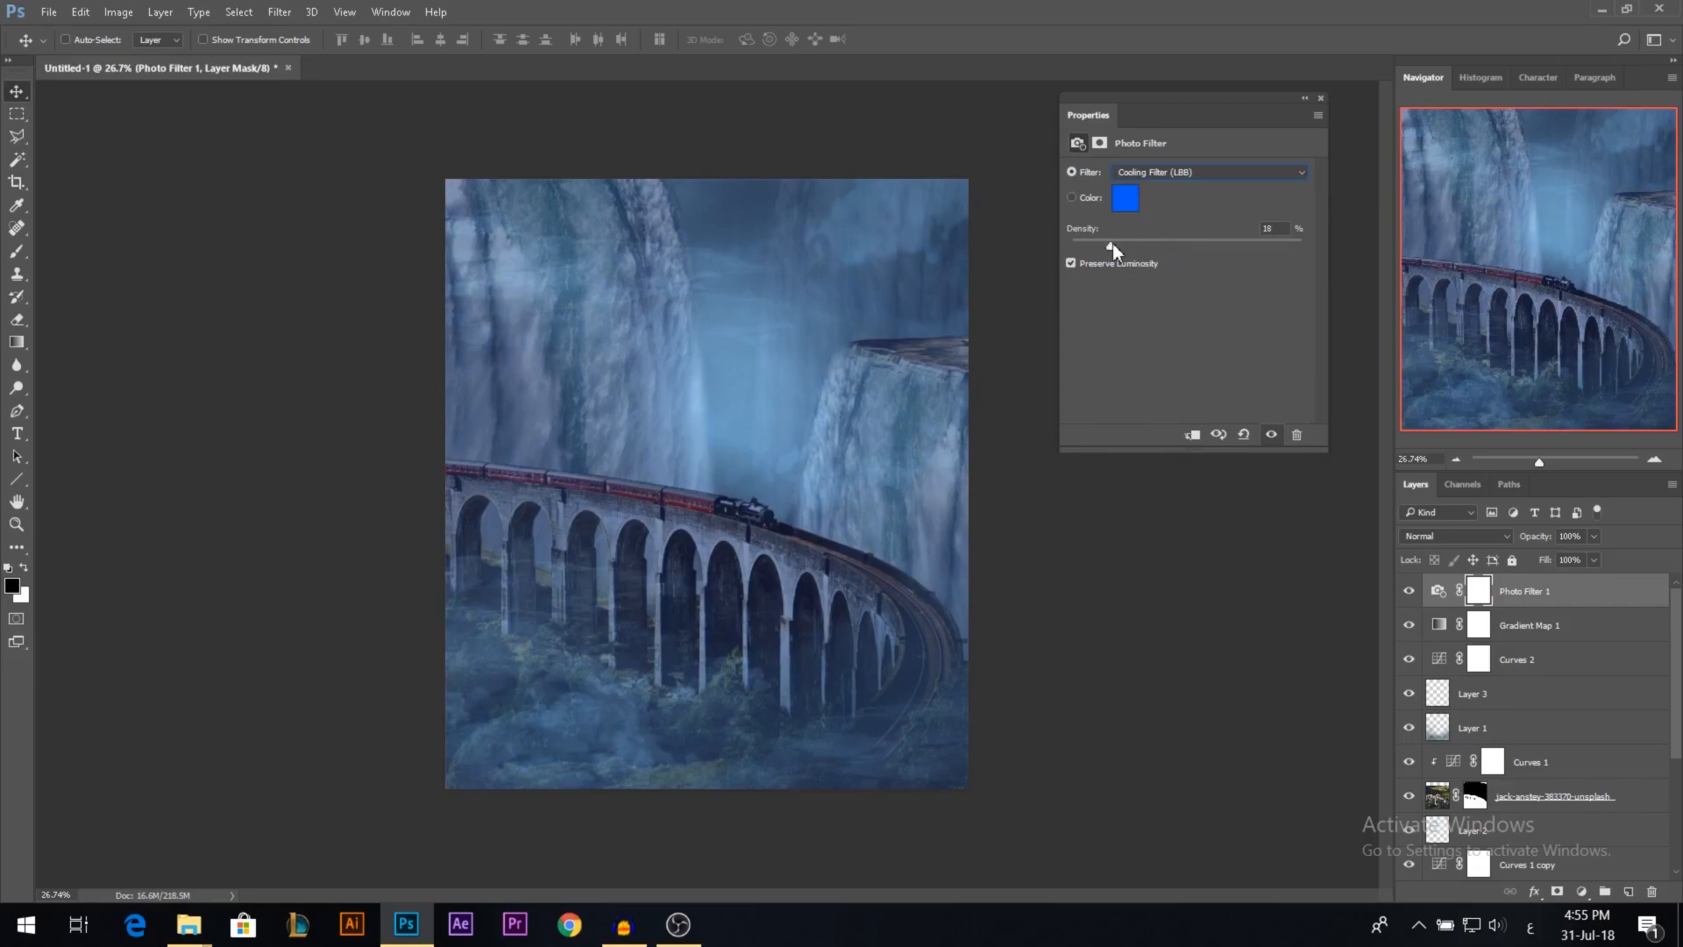
# Step: Change the Photo Filter to Cyan at 14% density and compare the image with and without it
pyautogui.click(1150, 174)
pyautogui.click(1159, 235)
pyautogui.click(1166, 174)
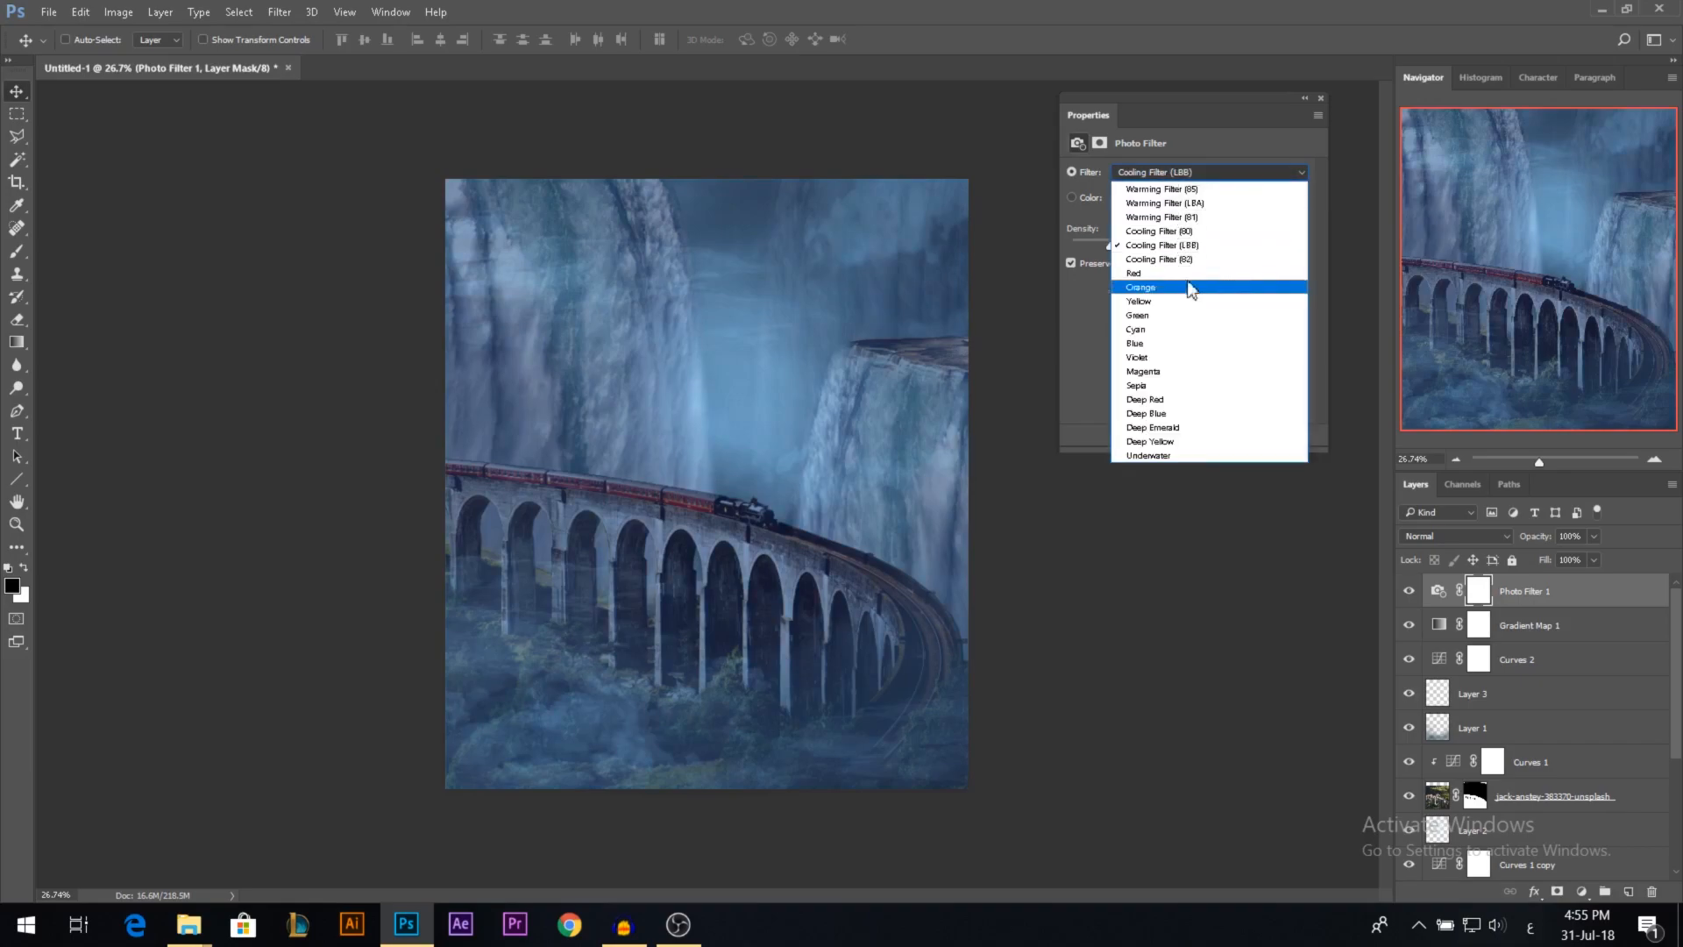
pyautogui.click(1162, 332)
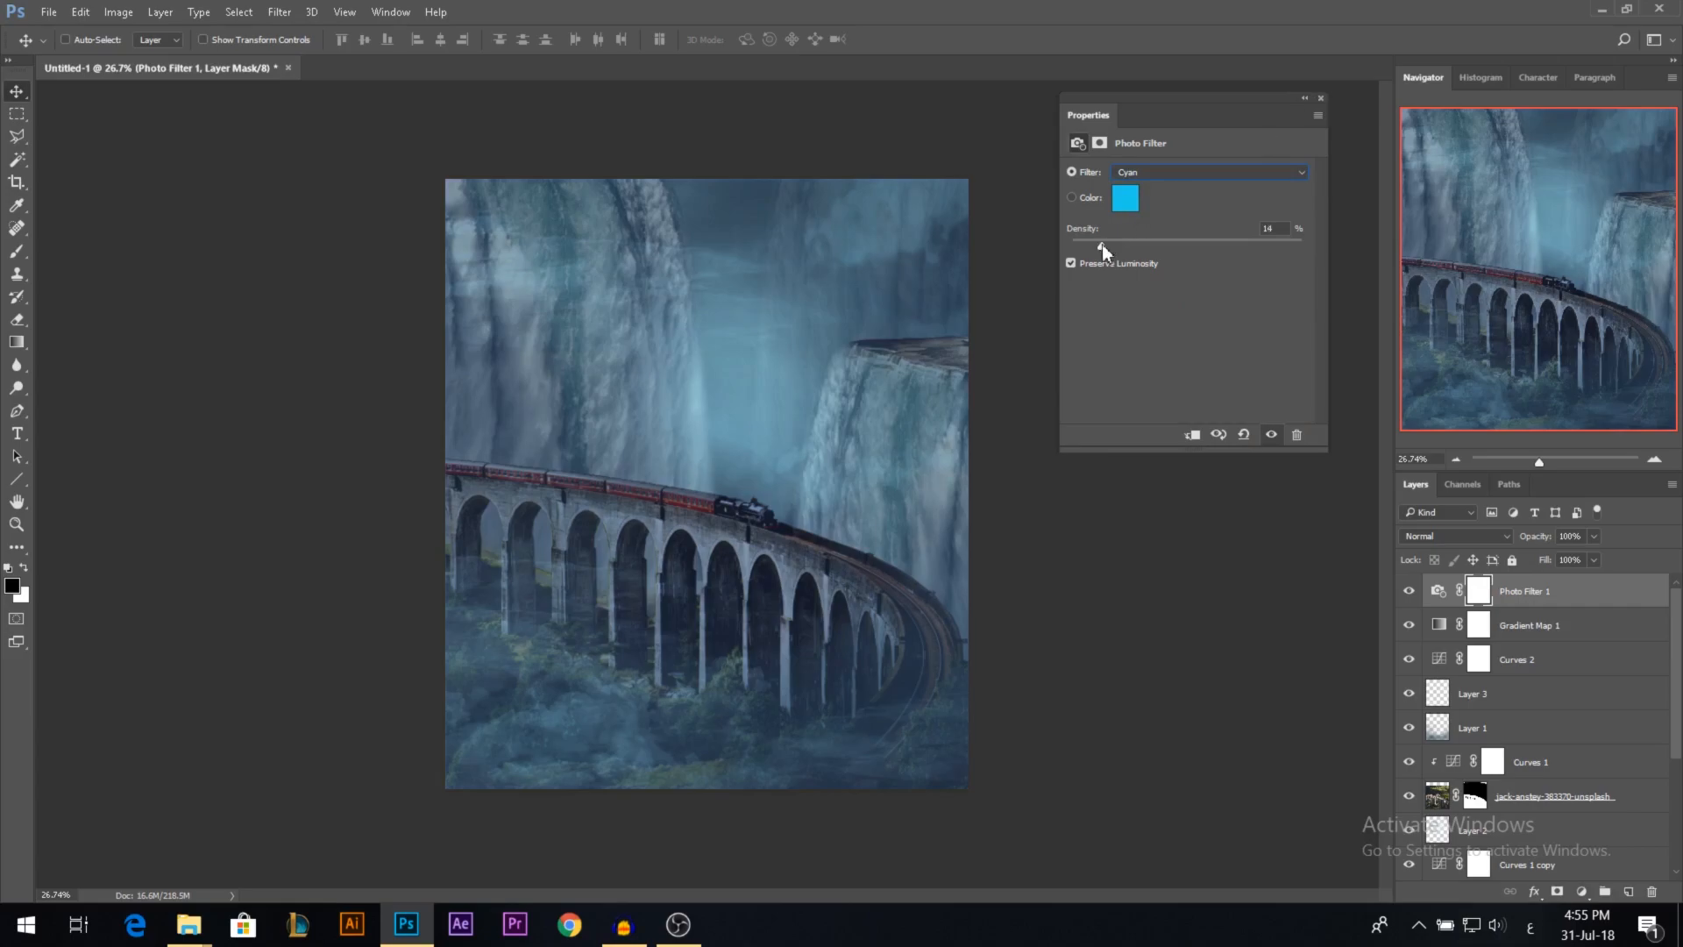
pyautogui.click(1321, 99)
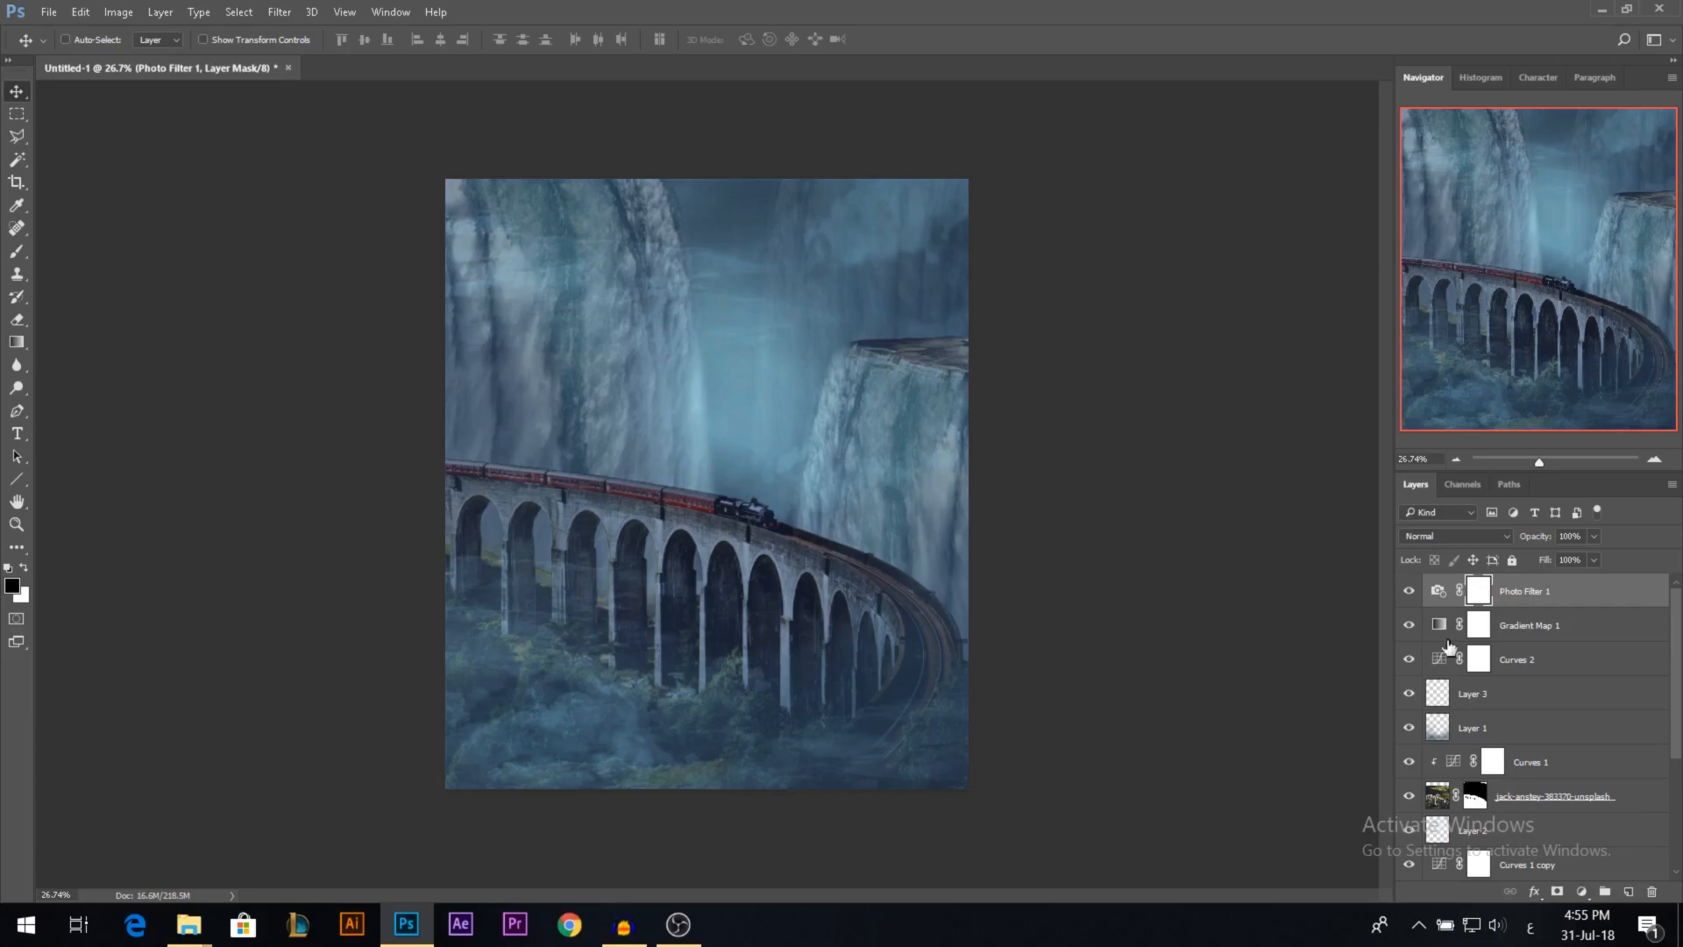
pyautogui.click(1408, 591)
pyautogui.click(1408, 591)
pyautogui.scroll(-5, 847, 543)
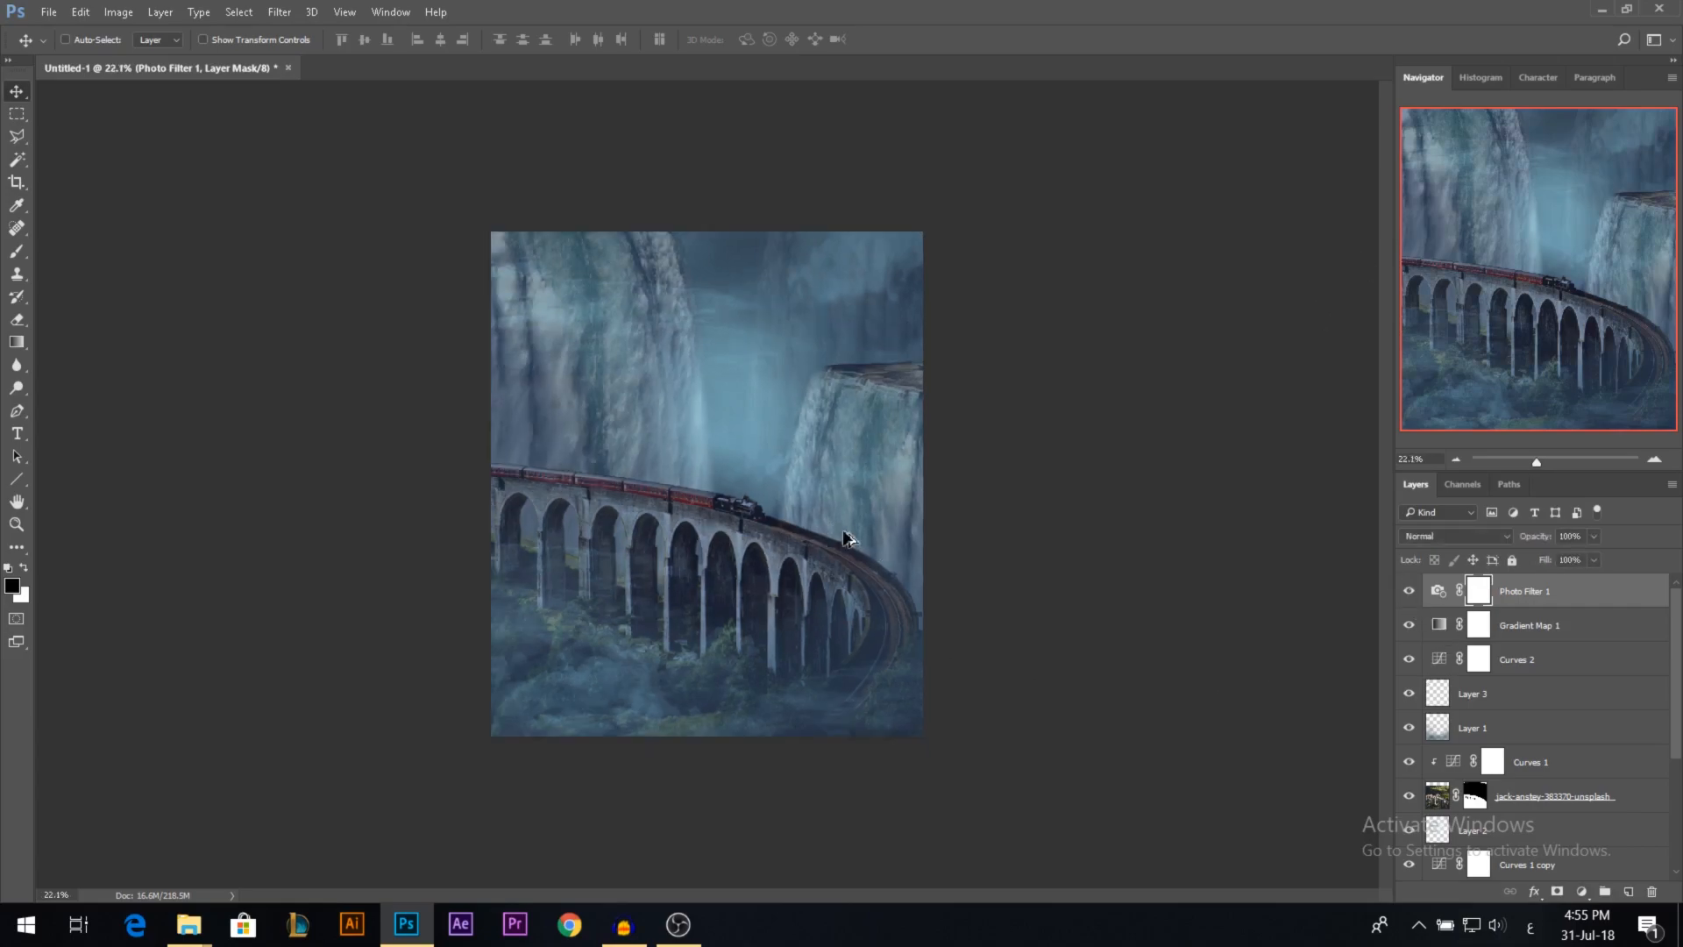
pyautogui.scroll(4, 716, 475)
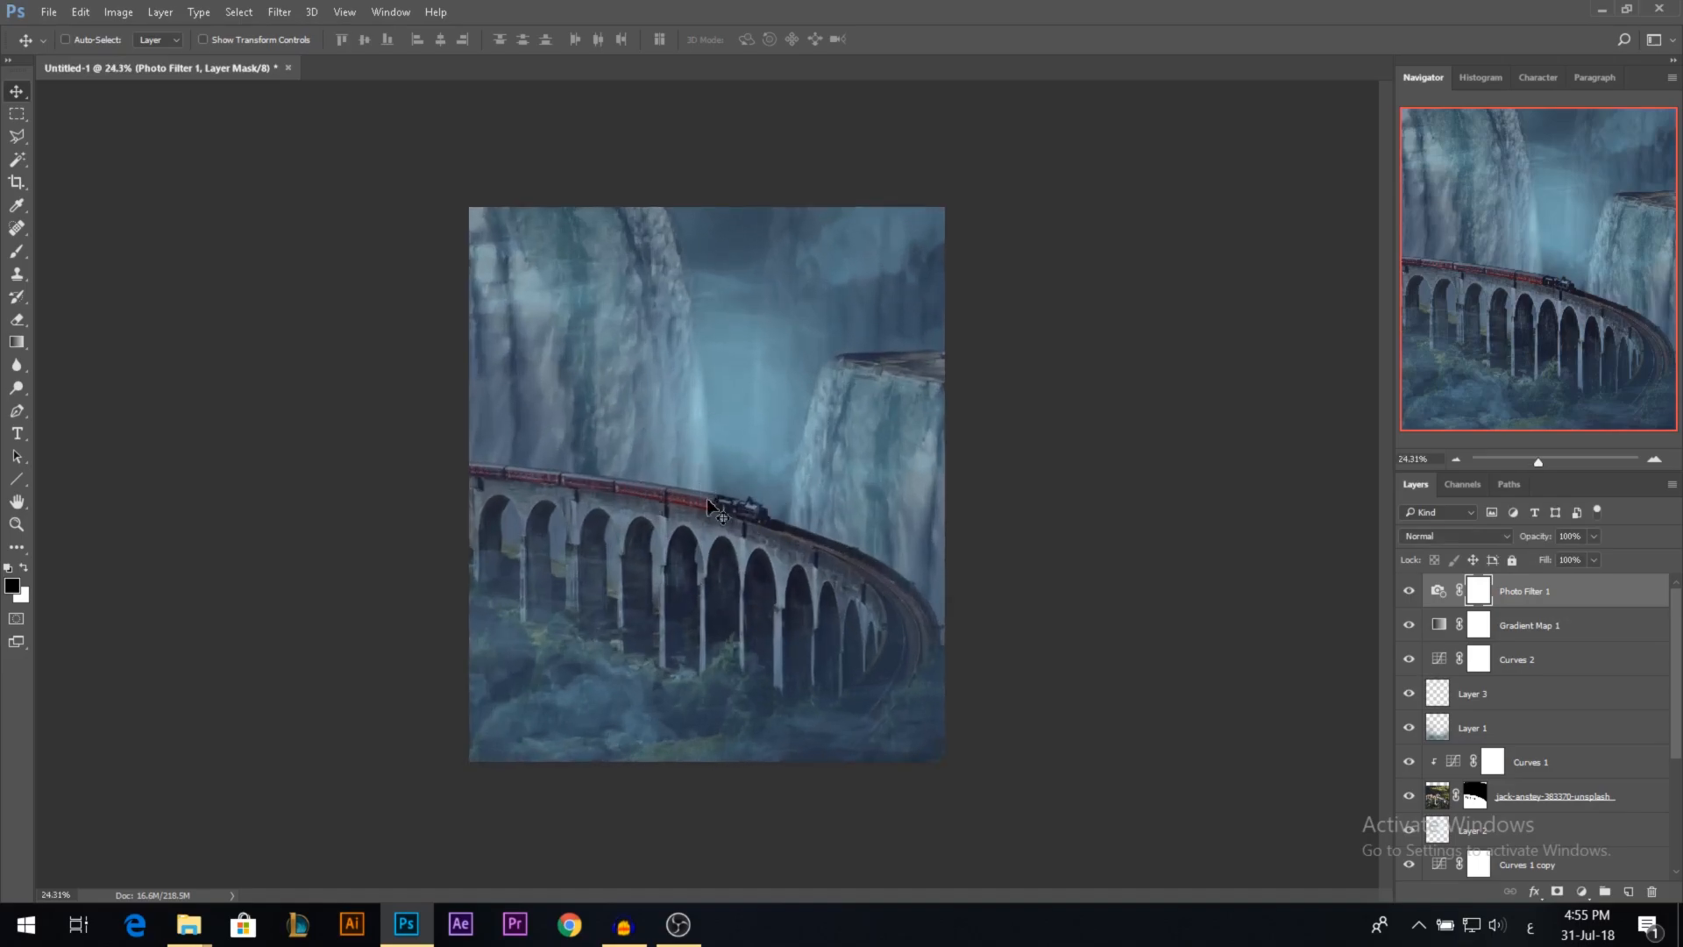
pyautogui.scroll(1, 707, 498)
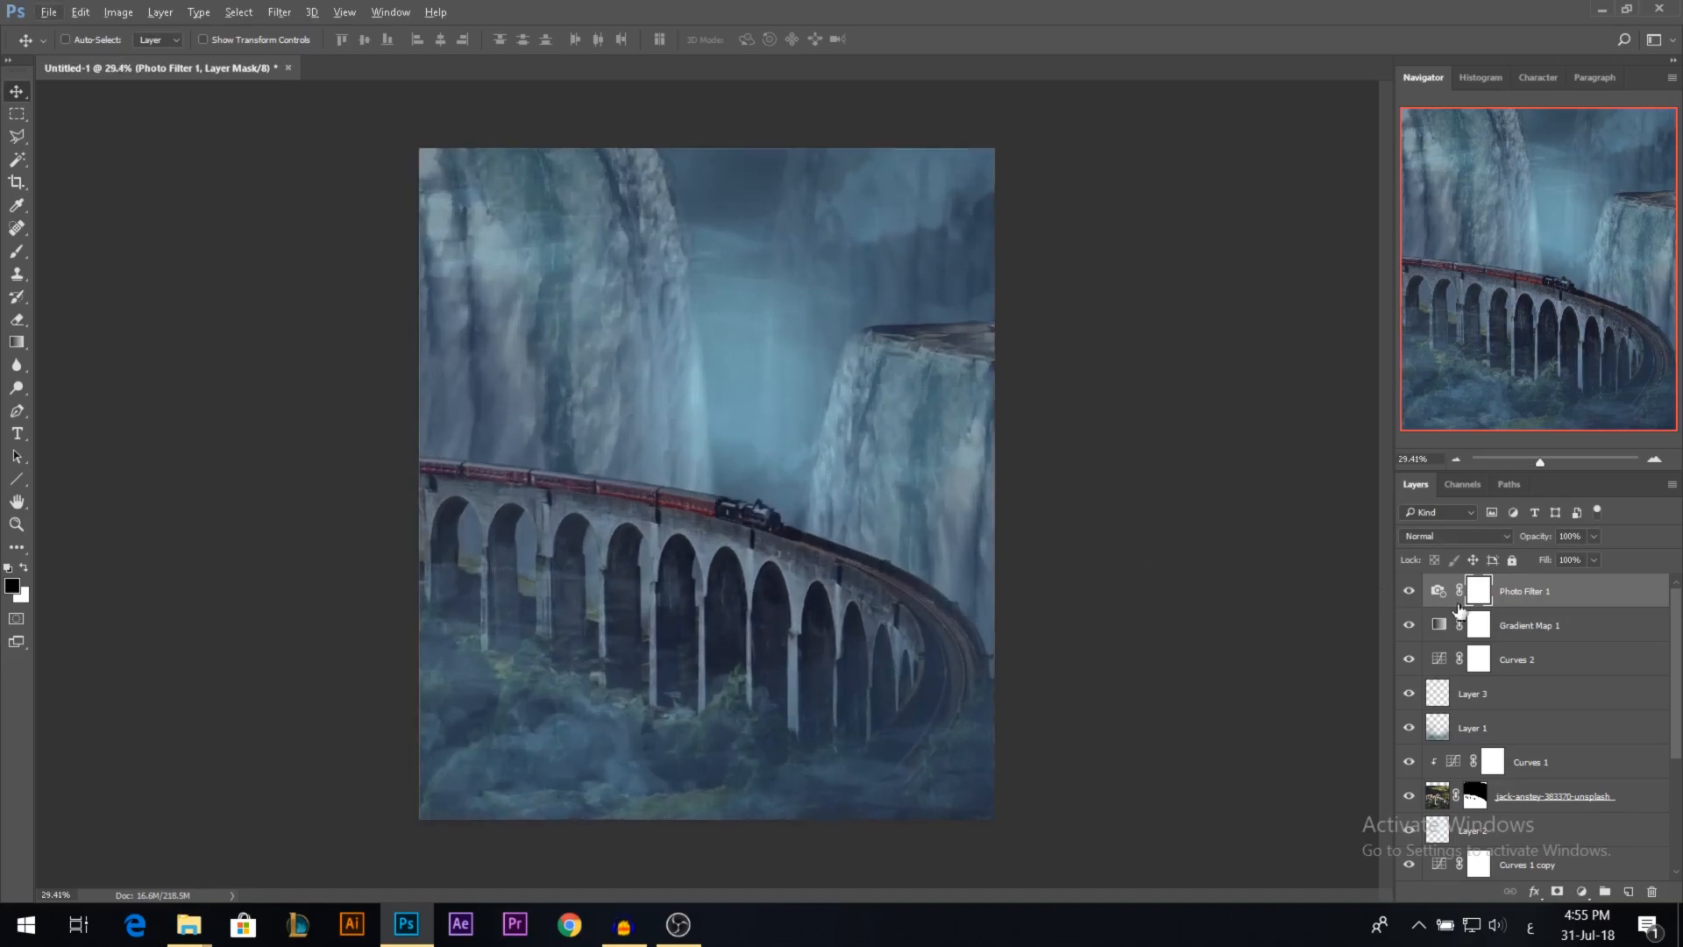
# Step: Create a new layer above the Photo Filter and set up a large soft round brush at 57% opacity
pyautogui.click(1626, 891)
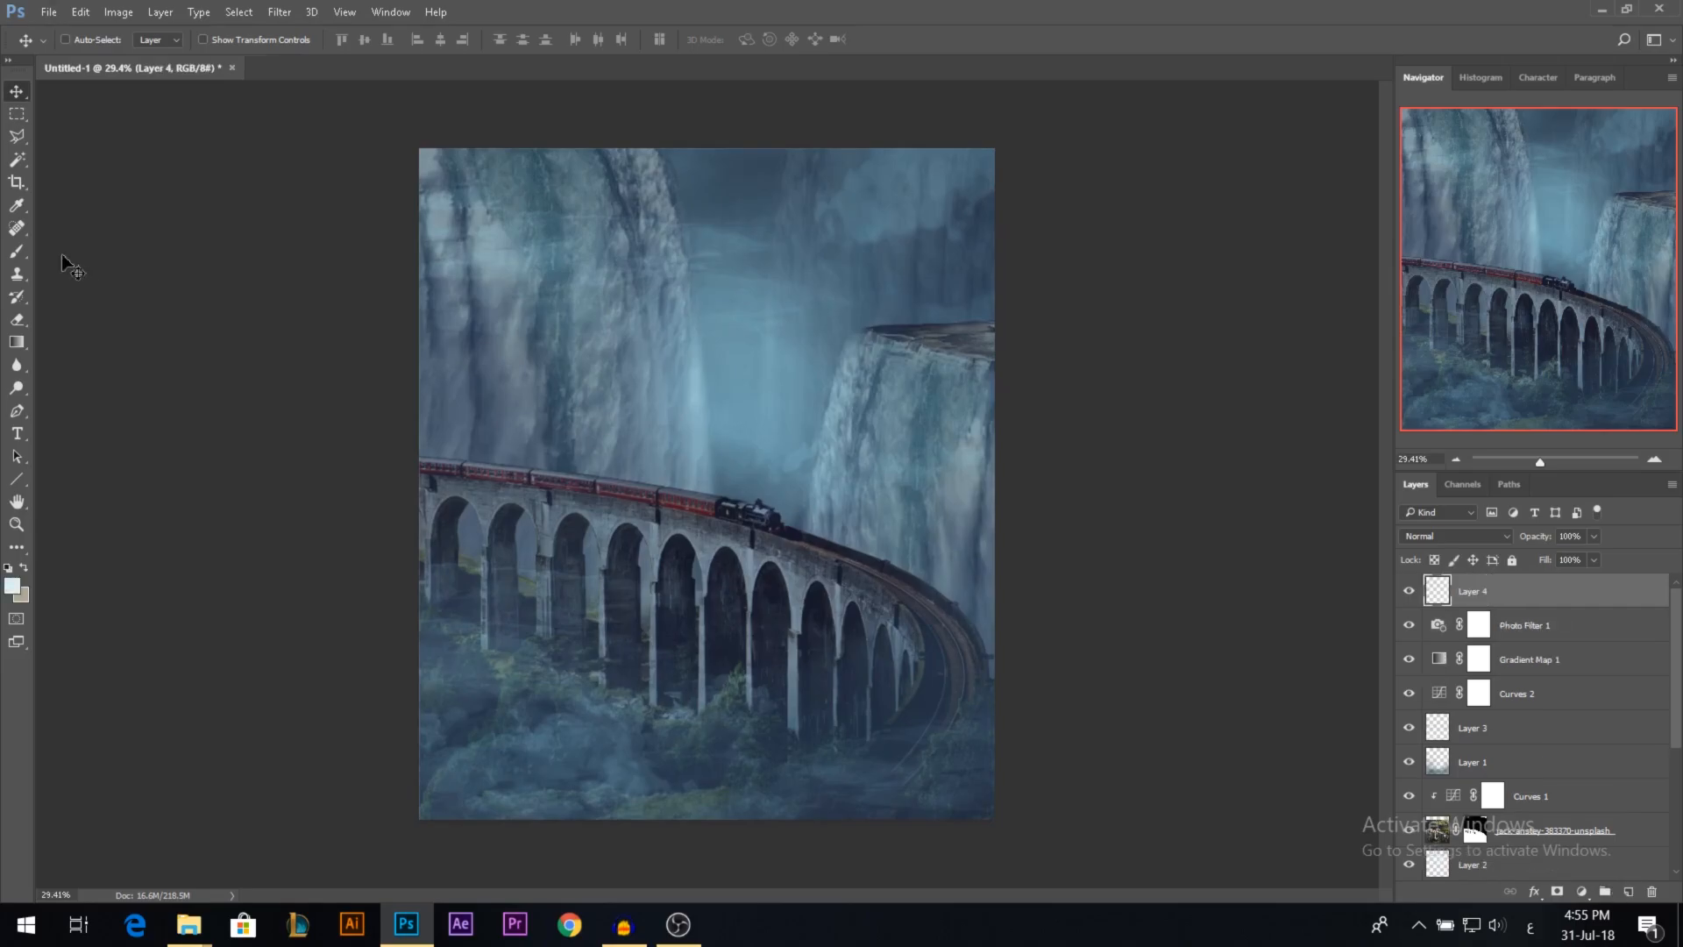
pyautogui.click(17, 253)
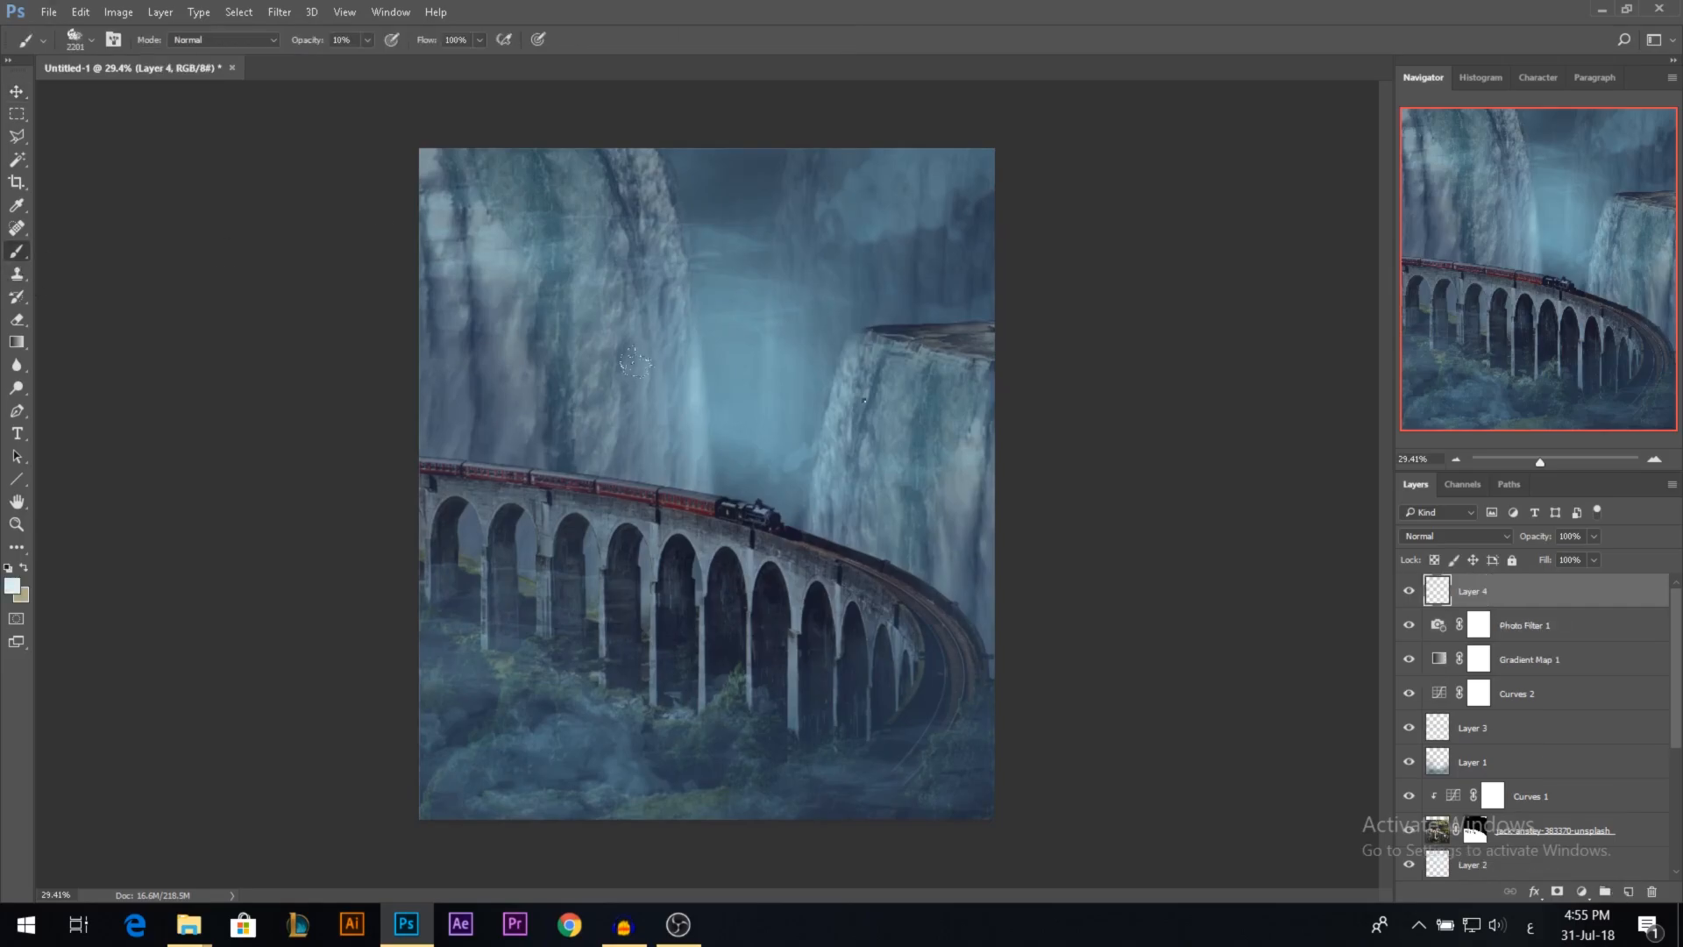
pyautogui.rightClick(860, 397)
pyautogui.click(1026, 524)
pyautogui.moveTo(593, 413); pyautogui.dragTo(435, 432)
pyautogui.moveTo(305, 41); pyautogui.dragTo(317, 43)
pyautogui.moveTo(604, 290); pyautogui.dragTo(562, 294)
# Step: Sample the foliage colour and paint haze over the bushes below the arches, reducing the brush opacity to 13%
pyautogui.press('alt')
pyautogui.keyDown('alt'); pyautogui.click(735, 699); pyautogui.keyUp('alt')
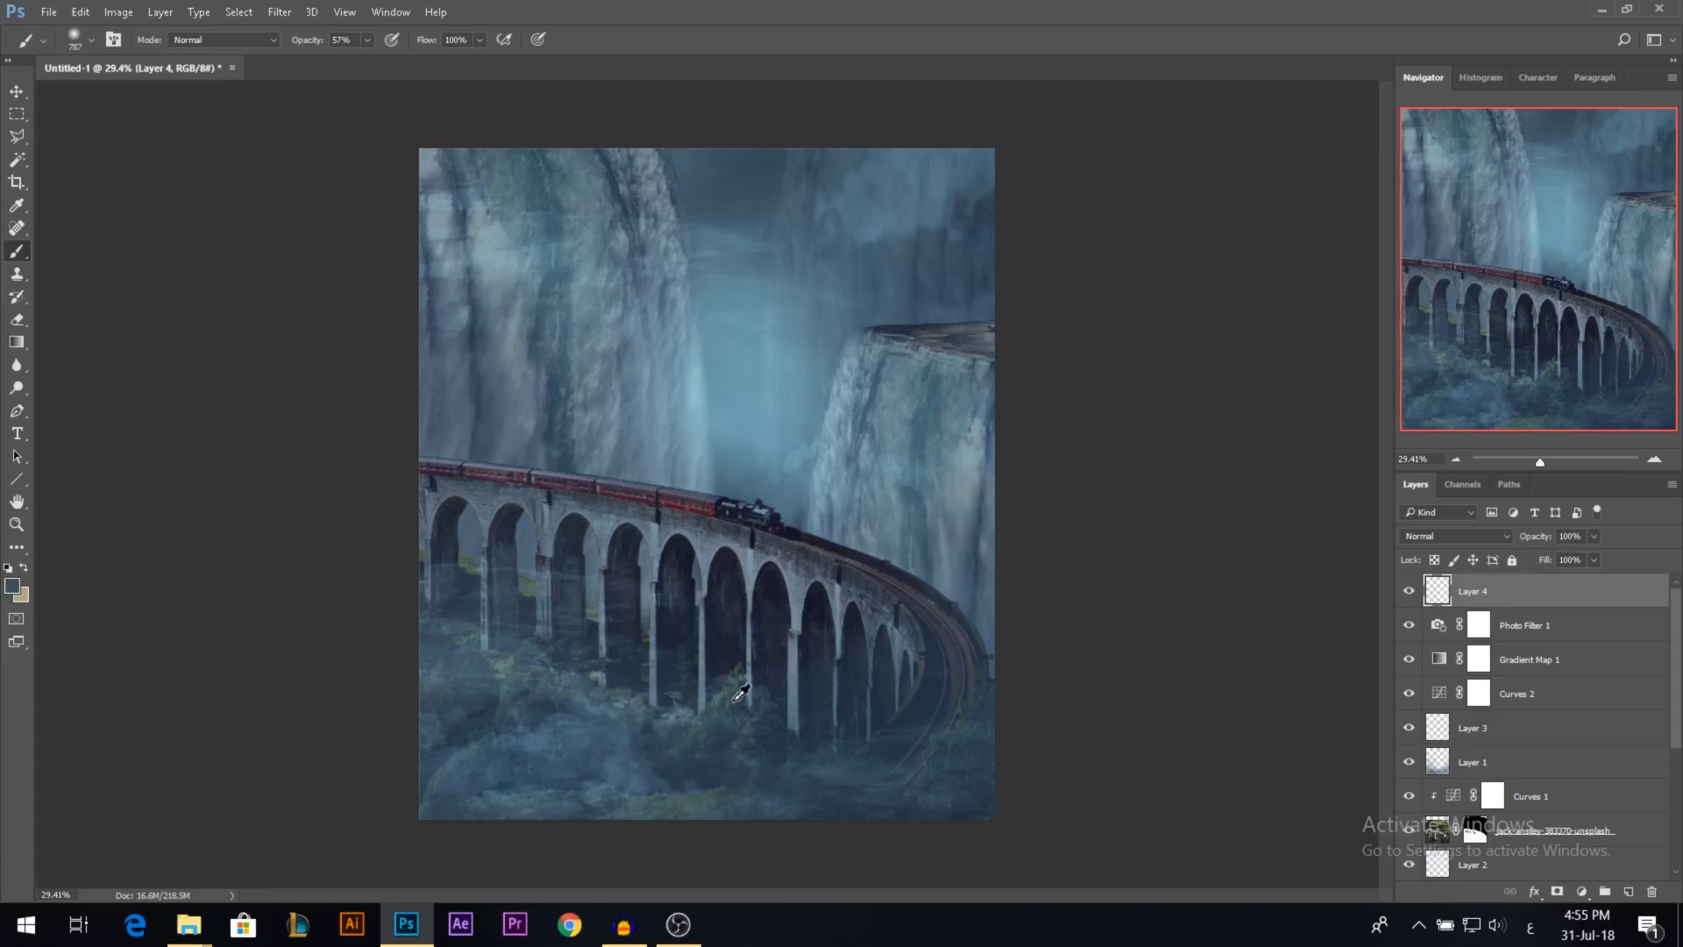
pyautogui.keyDown('alt'); pyautogui.click(731, 691); pyautogui.keyUp('alt')
pyautogui.click(768, 710)
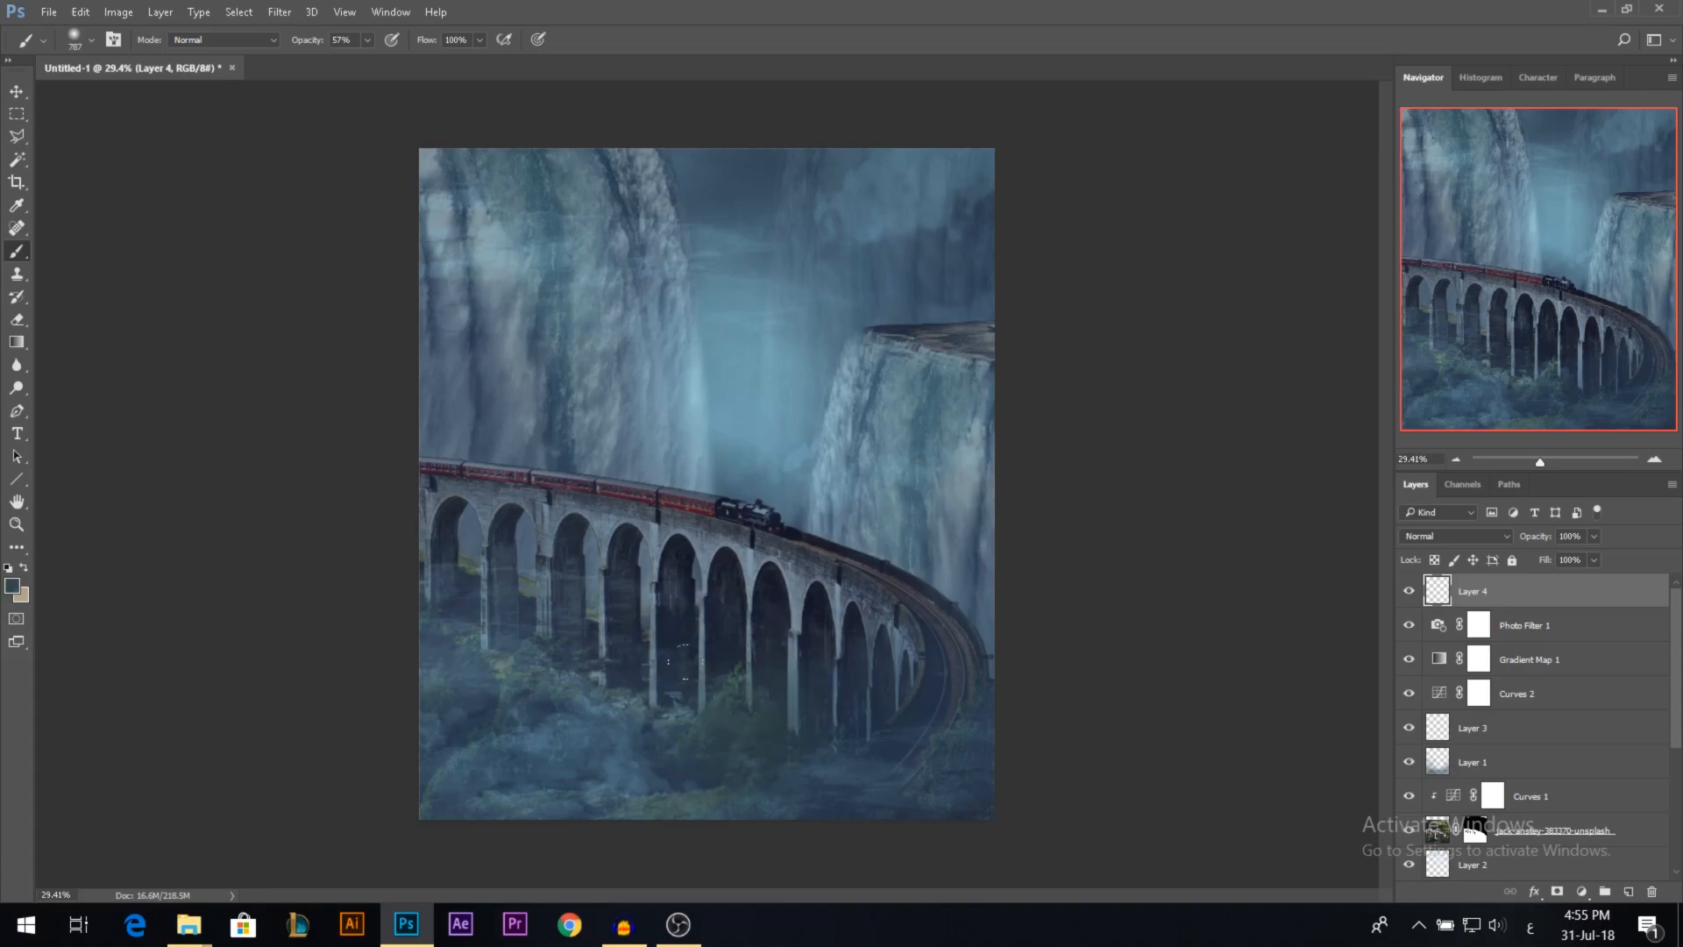
pyautogui.click(367, 39)
pyautogui.moveTo(369, 60); pyautogui.dragTo(335, 69)
pyautogui.click(692, 680)
# Step: Sample nearby dark blue tones and paint soft haze over the viaduct's arches and the ground beneath them
pyautogui.keyDown('alt'); pyautogui.click(955, 755); pyautogui.keyUp('alt')
pyautogui.moveTo(804, 672); pyautogui.dragTo(775, 672)
pyautogui.keyDown('alt'); pyautogui.click(754, 550); pyautogui.keyUp('alt')
pyautogui.moveTo(763, 591); pyautogui.dragTo(629, 542)
pyautogui.moveTo(494, 504)
pyautogui.mouseDown()
pyautogui.moveTo(921, 653)
pyautogui.moveTo(456, 535)
pyautogui.mouseUp()
pyautogui.keyDown('alt'); pyautogui.click(718, 605); pyautogui.keyUp('alt')
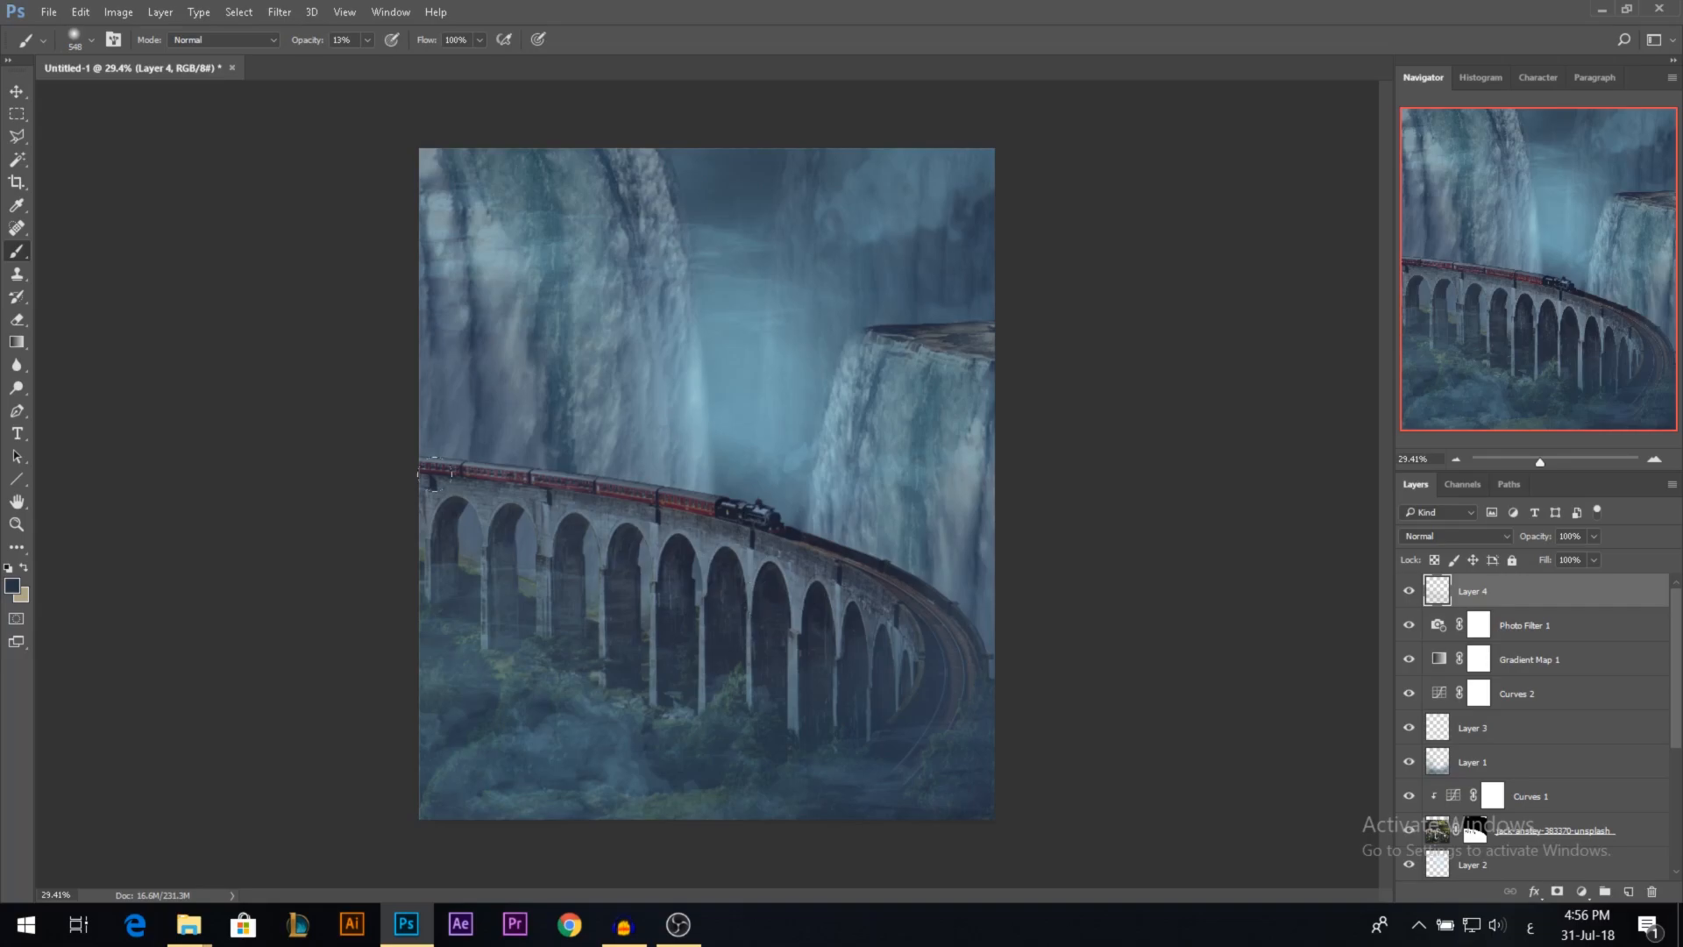
pyautogui.keyDown('alt'); pyautogui.click(597, 537); pyautogui.keyUp('alt')
pyautogui.click(578, 524)
pyautogui.keyDown('alt'); pyautogui.click(615, 563); pyautogui.keyUp('alt')
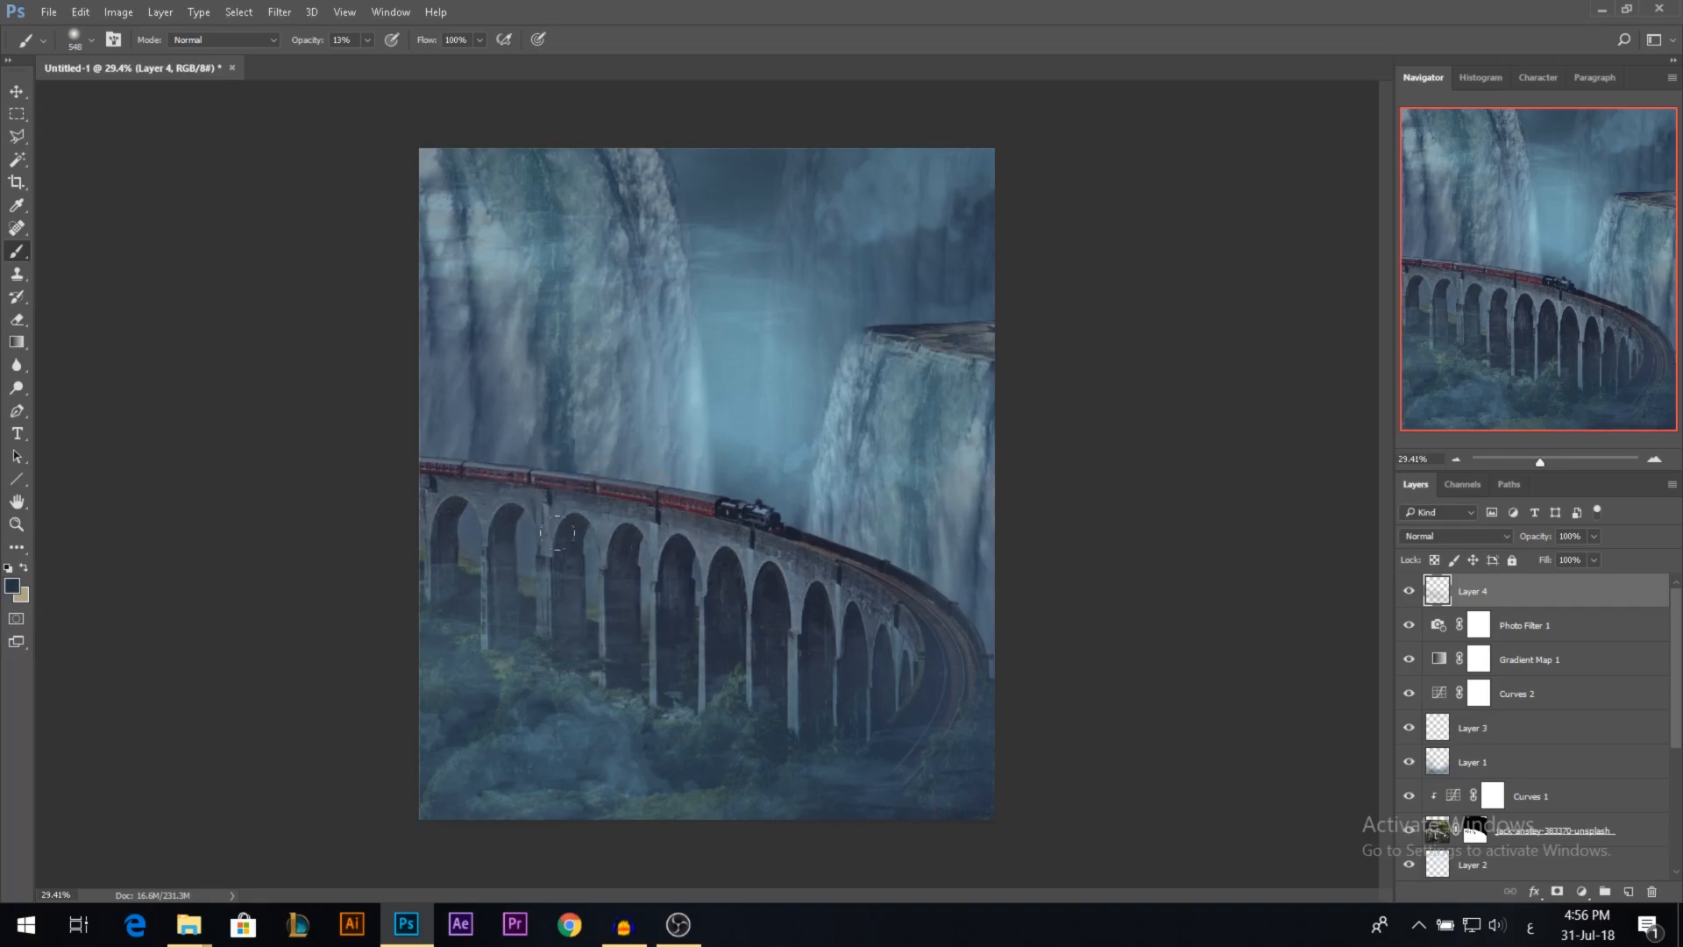
# Step: Sample colours from the waterfalls, cliff top and sky and softly paint haze over those same areas
pyautogui.keyDown('alt'); pyautogui.click(888, 454); pyautogui.keyUp('alt')
pyautogui.keyDown('alt'); pyautogui.click(972, 339); pyautogui.keyUp('alt')
pyautogui.keyDown('alt'); pyautogui.click(894, 221); pyautogui.keyUp('alt')
pyautogui.keyDown('alt'); pyautogui.click(609, 329); pyautogui.keyUp('alt')
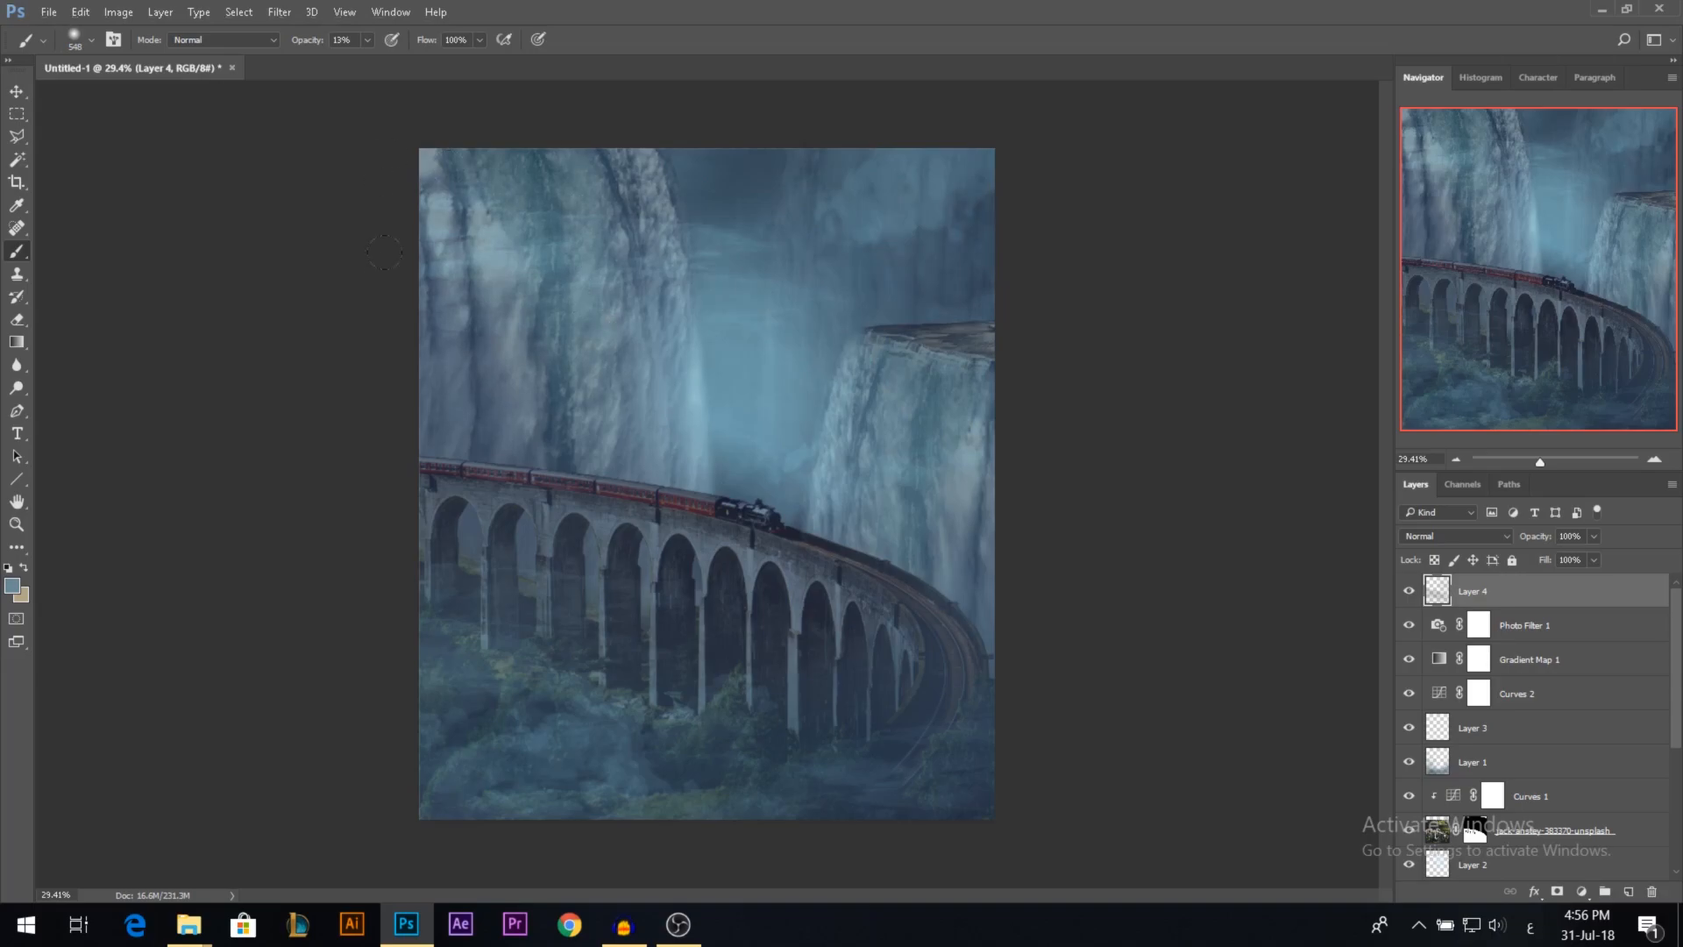
pyautogui.keyDown('alt'); pyautogui.click(548, 183); pyautogui.keyUp('alt')
pyautogui.press('v')
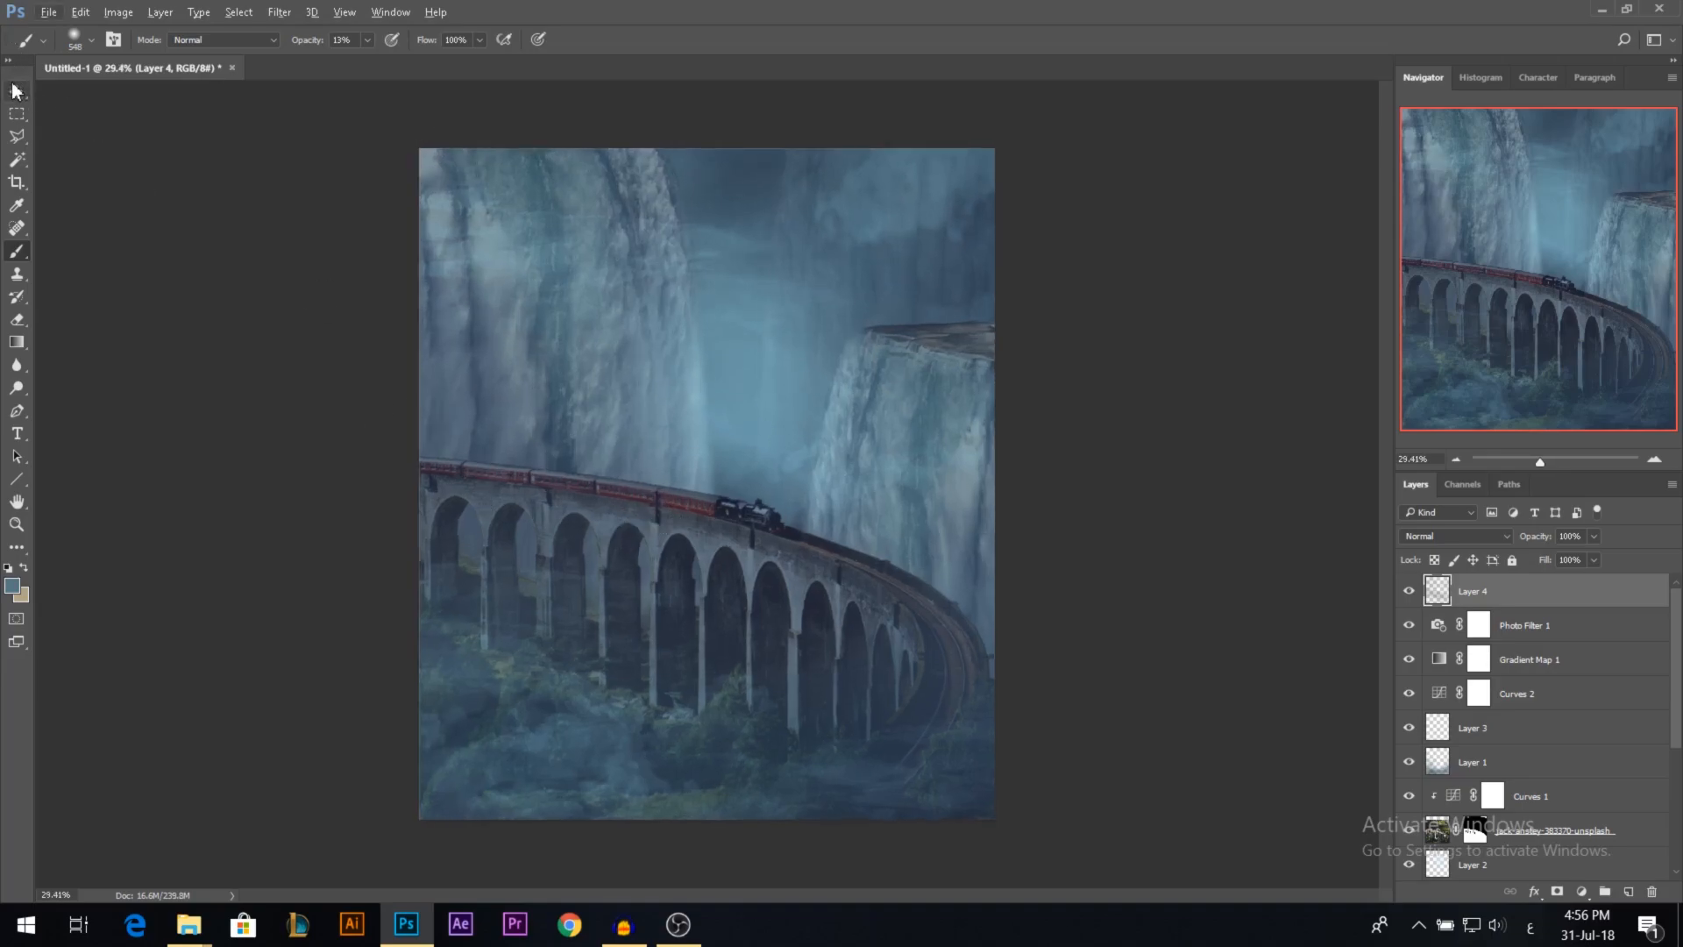
# Step: Examine the overall composite and its histogram
pyautogui.scroll(-2, 789, 596)
pyautogui.scroll(1, 868, 575)
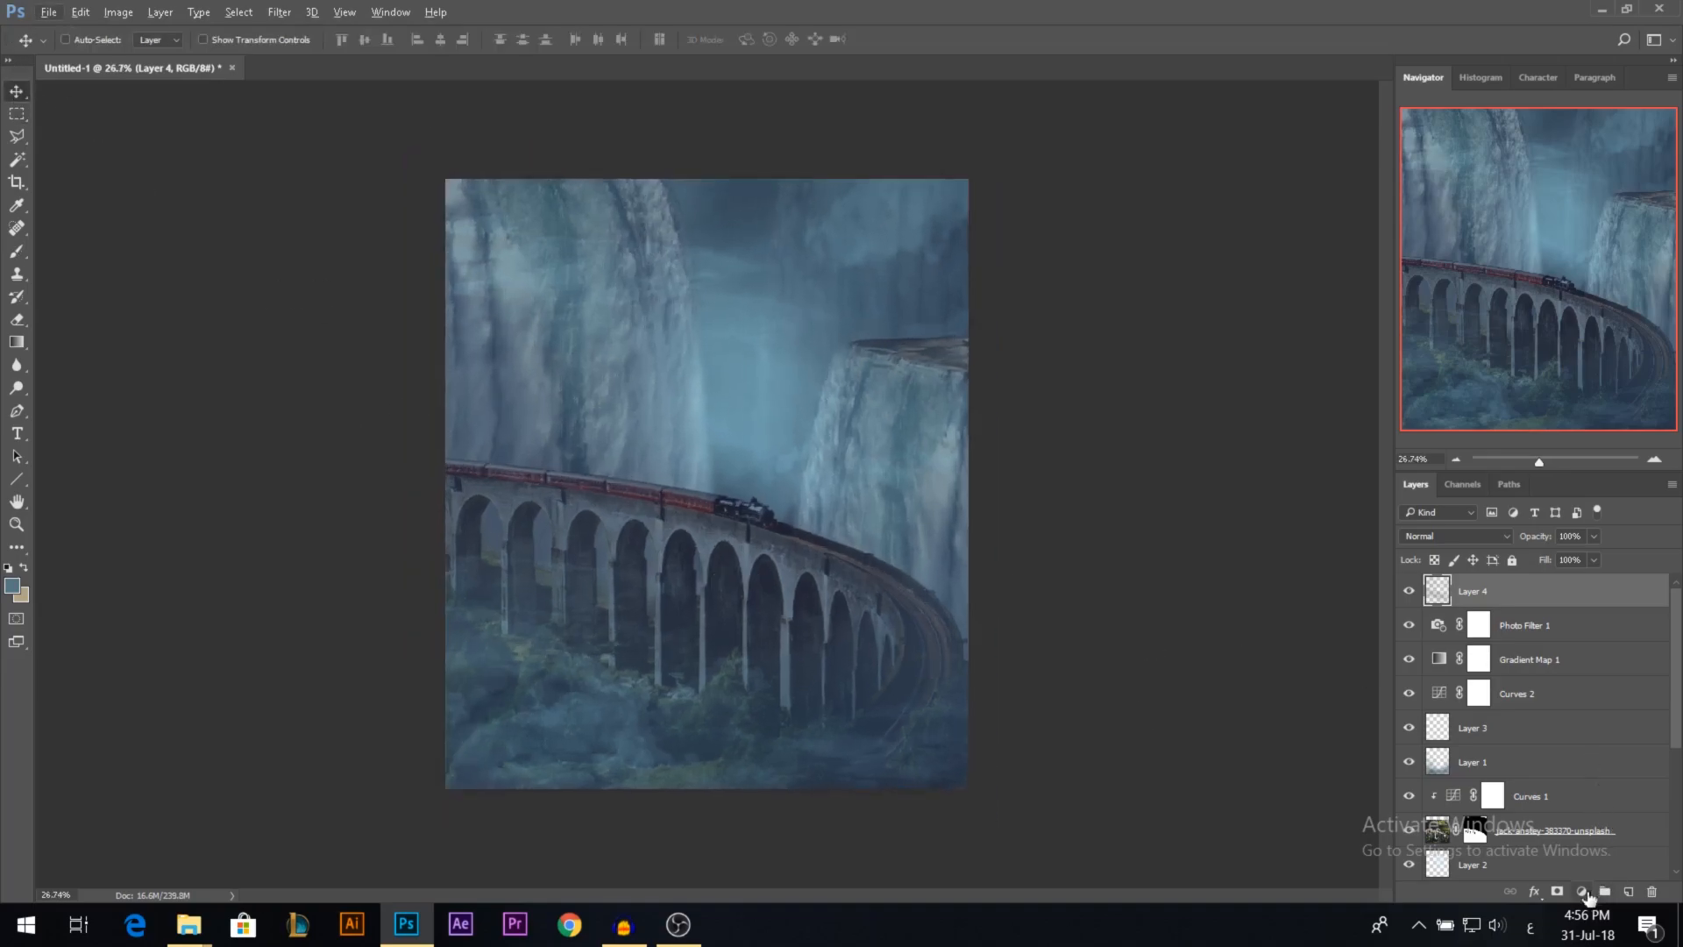
pyautogui.scroll(-2, 861, 473)
pyautogui.scroll(1, 872, 436)
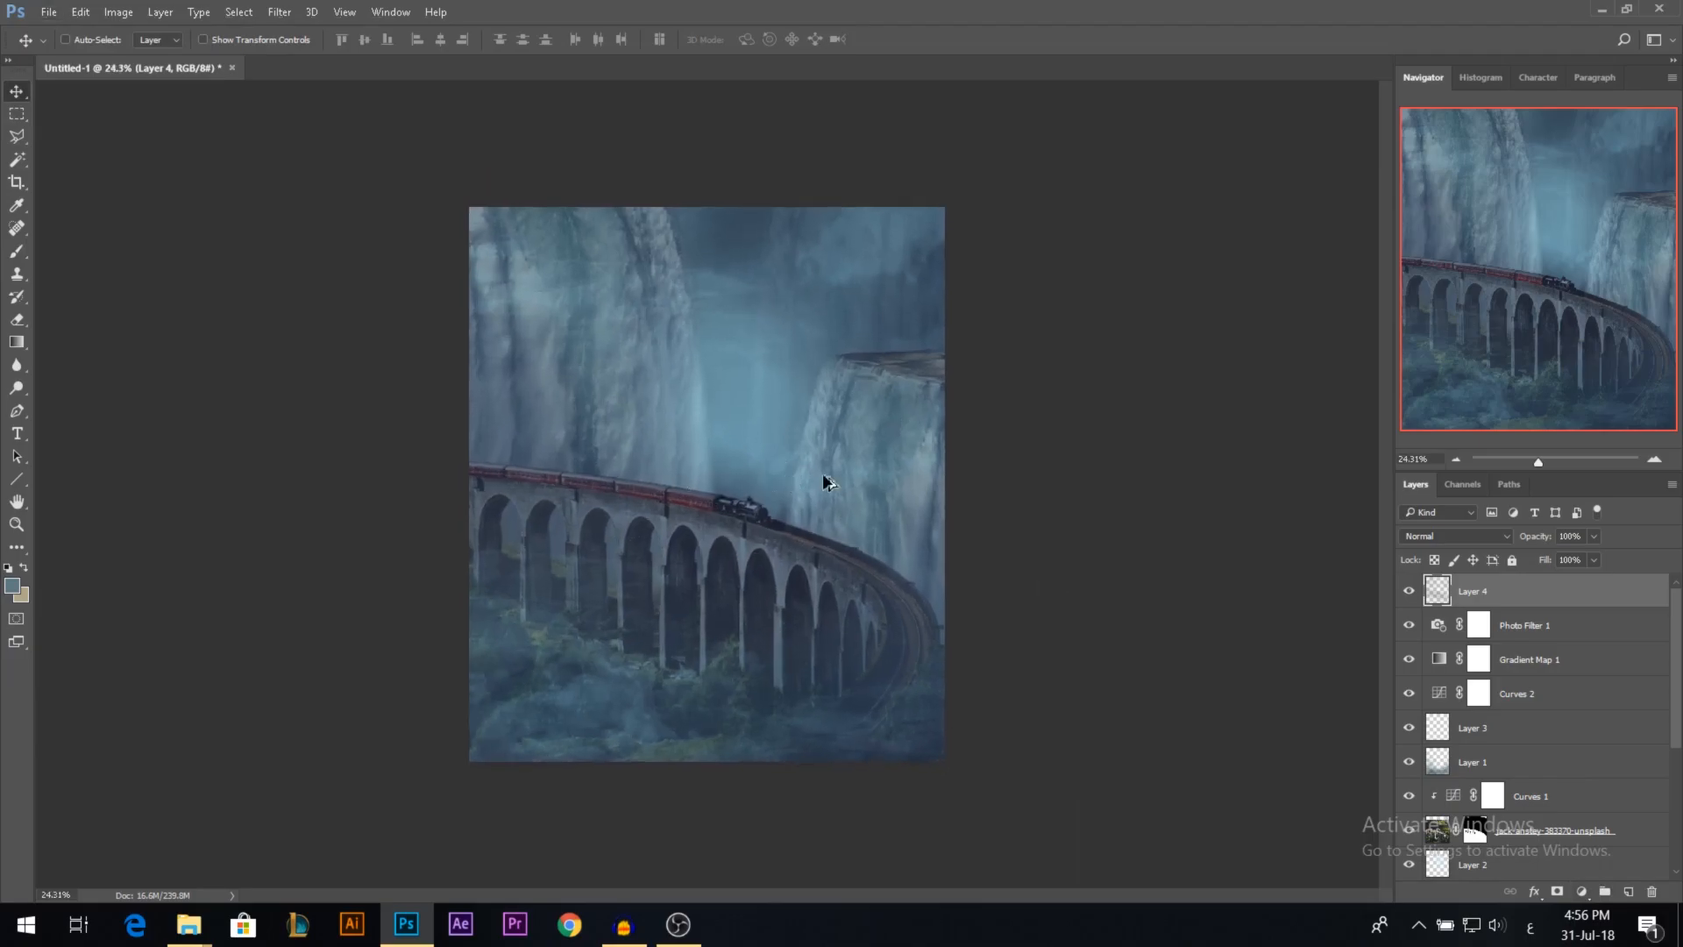
pyautogui.click(1487, 75)
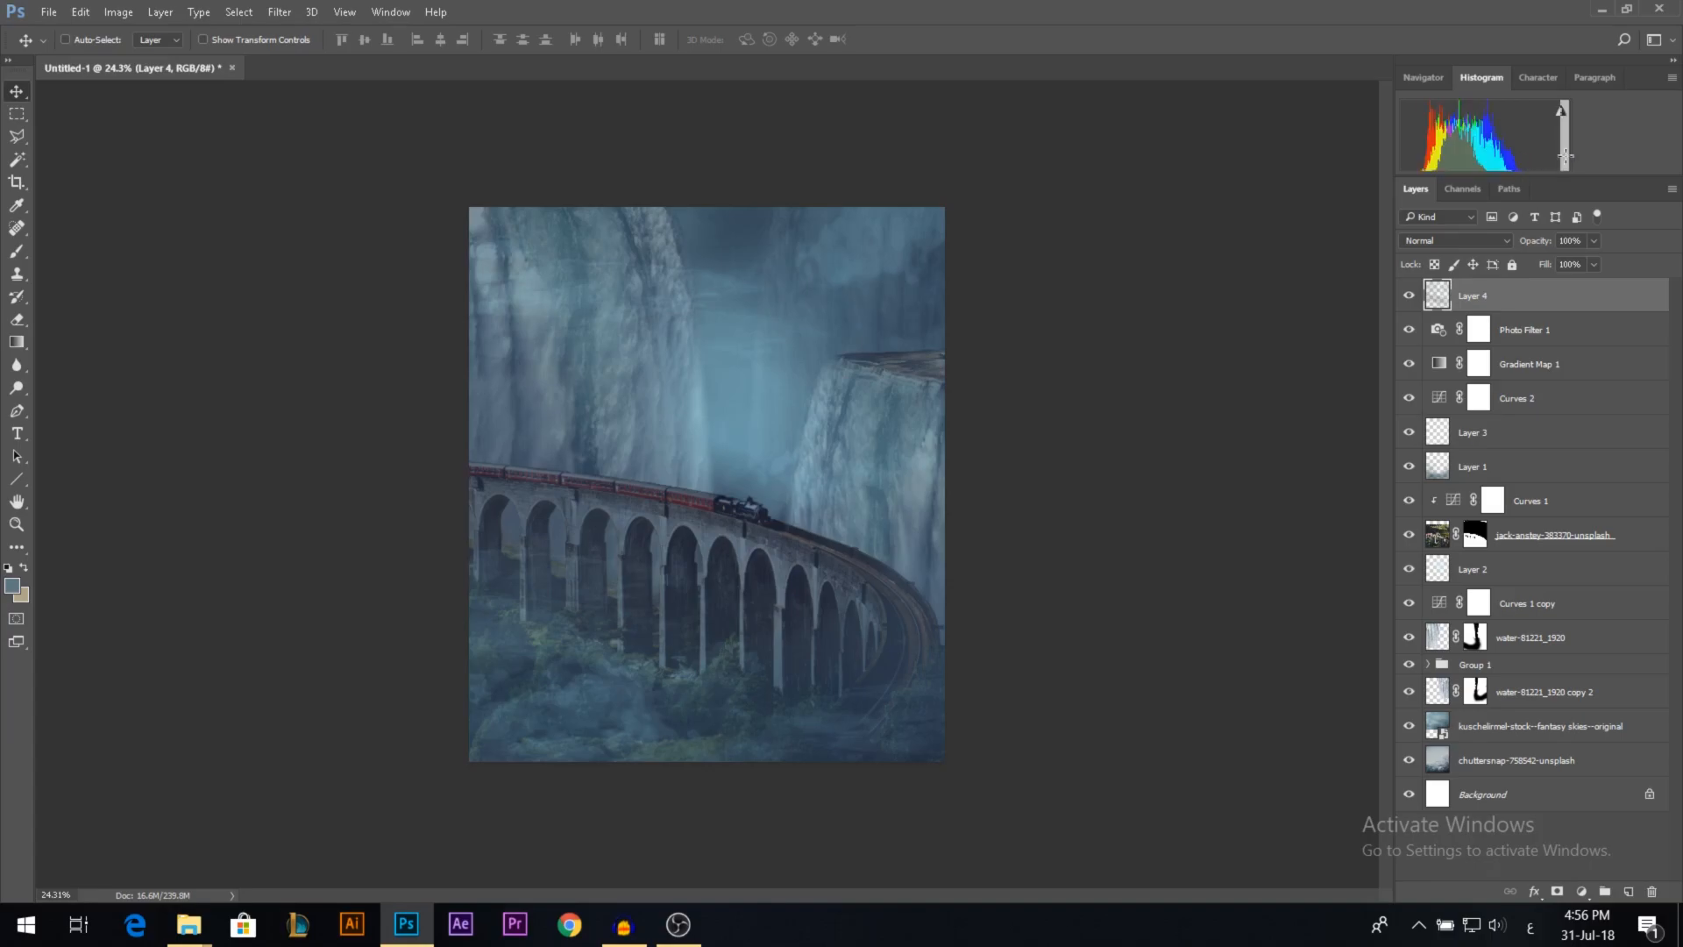
pyautogui.click(1420, 77)
pyautogui.scroll(1, 721, 402)
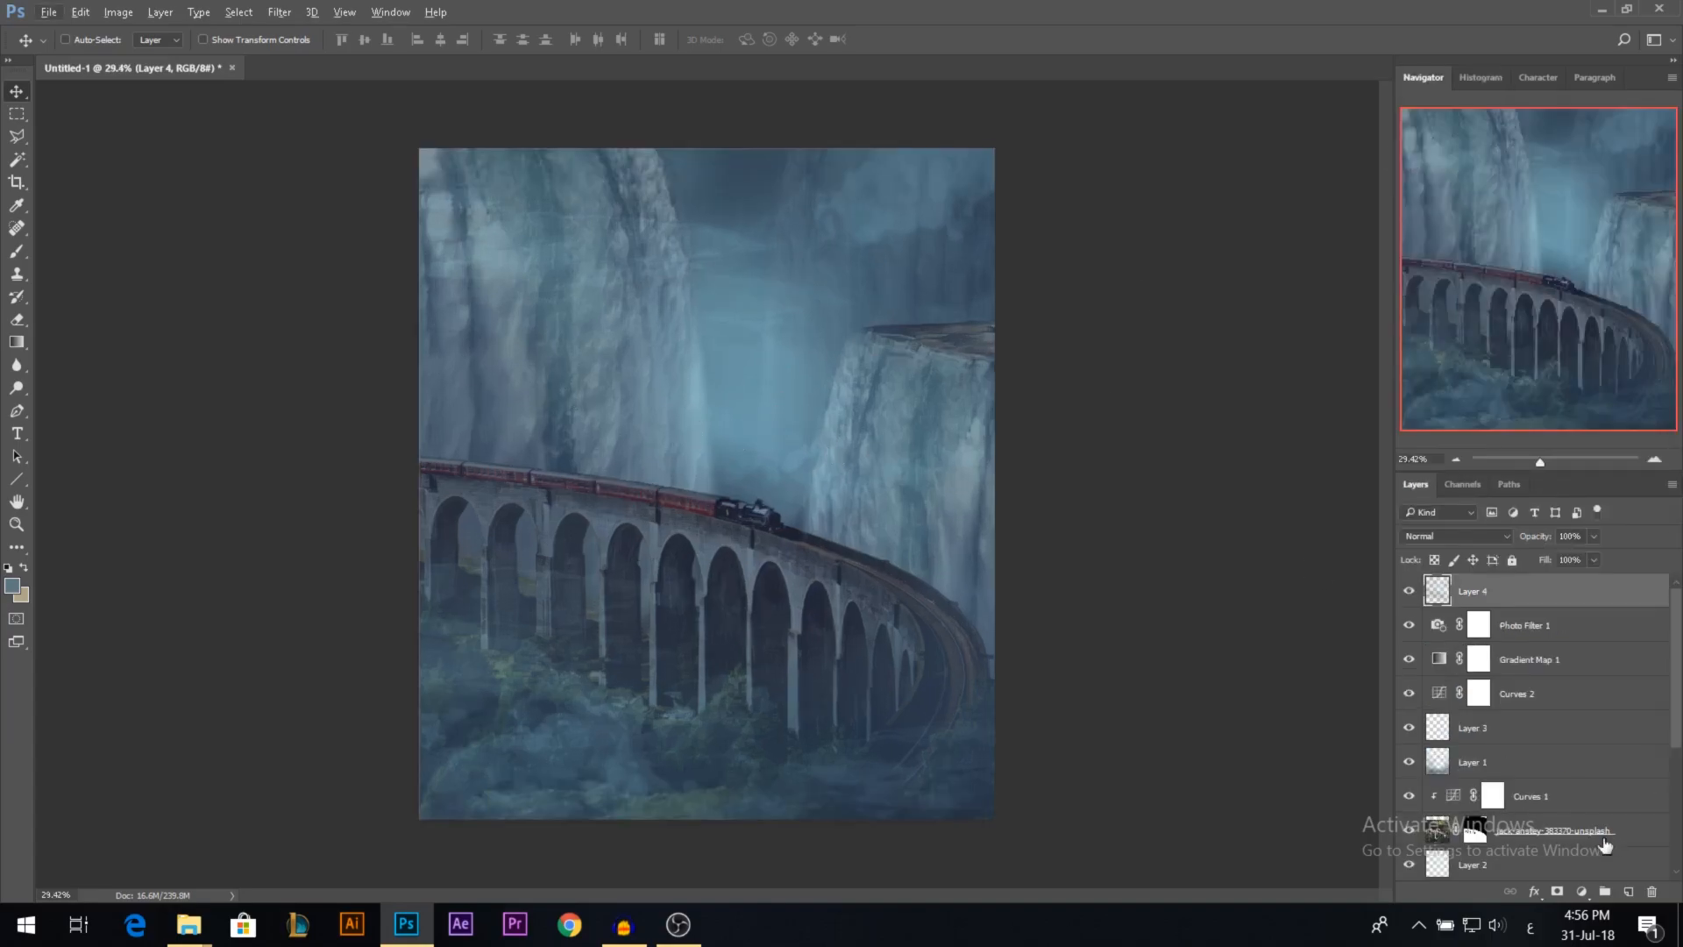
# Step: Create another new layer on top, set its blend mode to Overlay and choose a very light blue foreground colour
pyautogui.click(1629, 892)
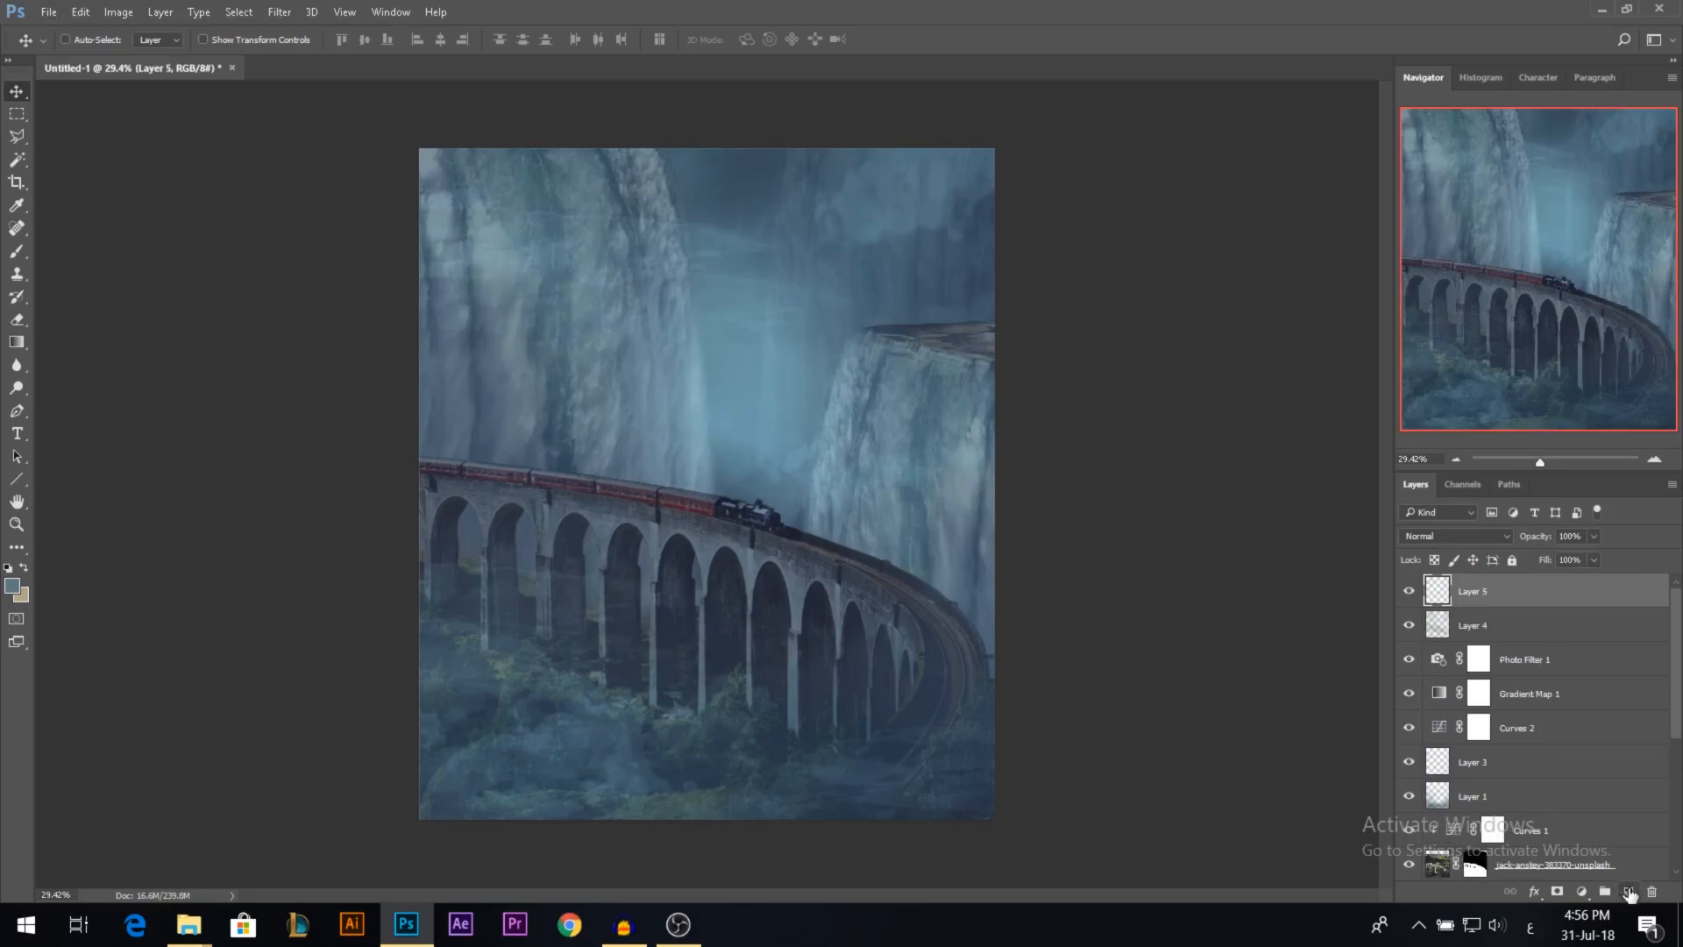
pyautogui.click(12, 586)
pyautogui.moveTo(1198, 140)
pyautogui.mouseDown()
pyautogui.moveTo(1207, 126)
pyautogui.moveTo(1195, 134)
pyautogui.mouseUp()
pyautogui.click(1546, 114)
pyautogui.click(1462, 535)
pyautogui.click(1419, 709)
# Step: Set the soft brush to 18% opacity and 34% flow and paint a glow in the gap between the waterfalls
pyautogui.click(15, 251)
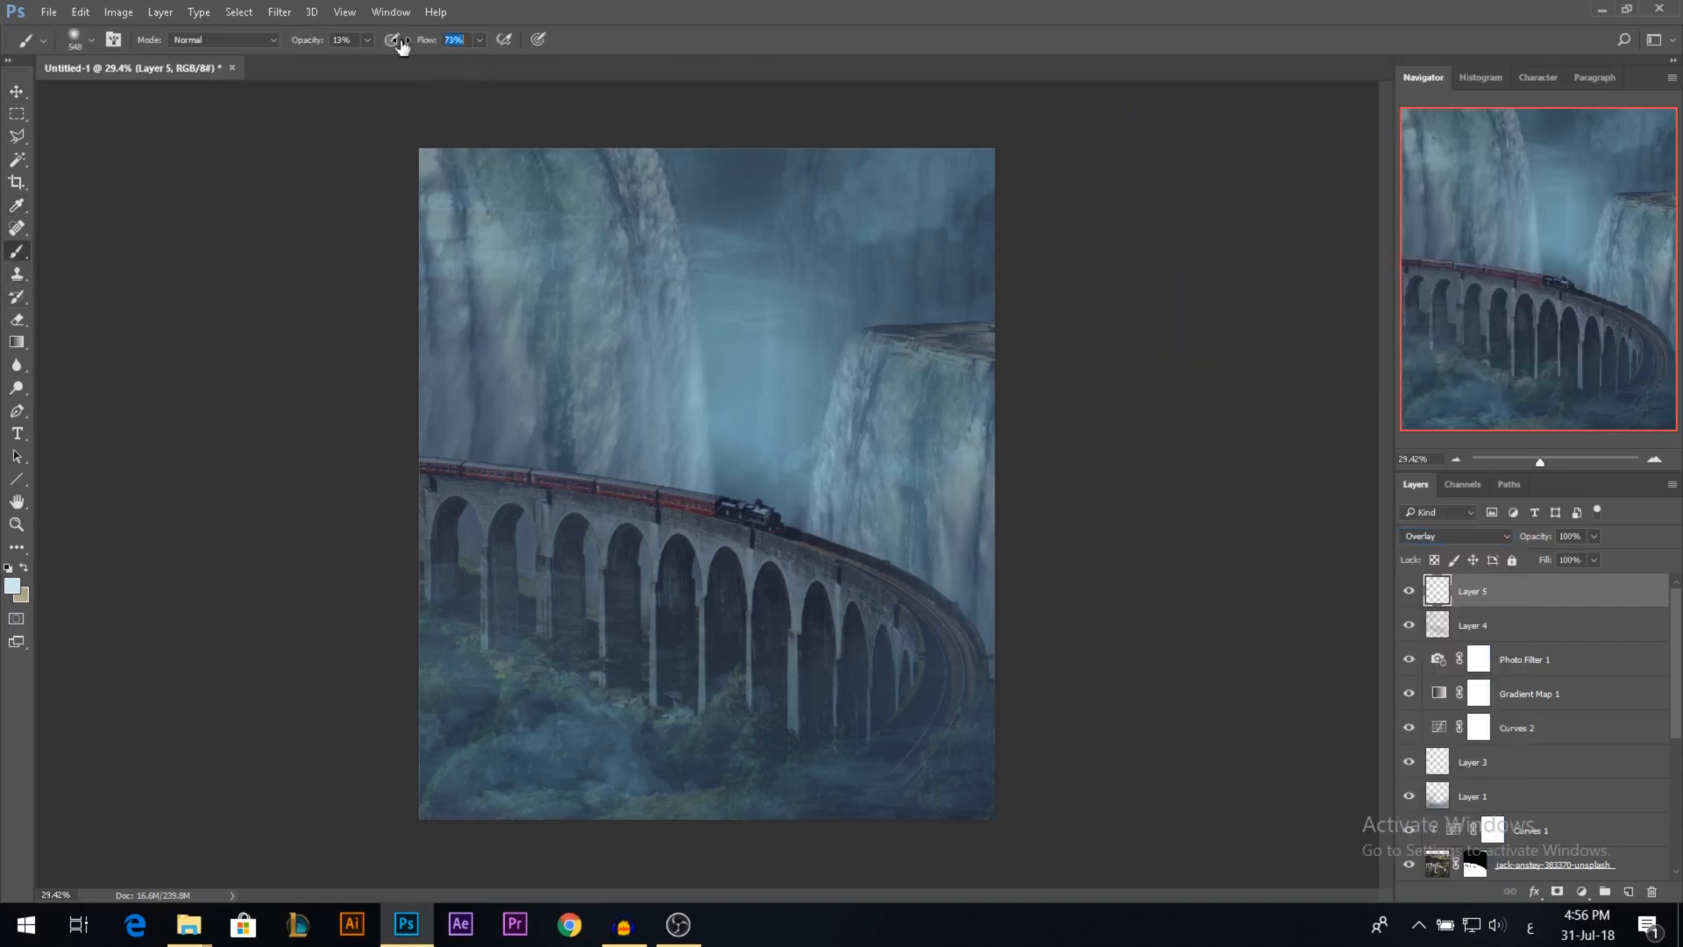
pyautogui.hotkey('shift', '3')
pyautogui.hotkey('shift', '4')
pyautogui.moveTo(319, 44); pyautogui.dragTo(322, 43)
pyautogui.moveTo(630, 314); pyautogui.dragTo(638, 322)
pyautogui.click(736, 386)
pyautogui.moveTo(797, 427); pyautogui.dragTo(765, 427)
pyautogui.click(797, 427)
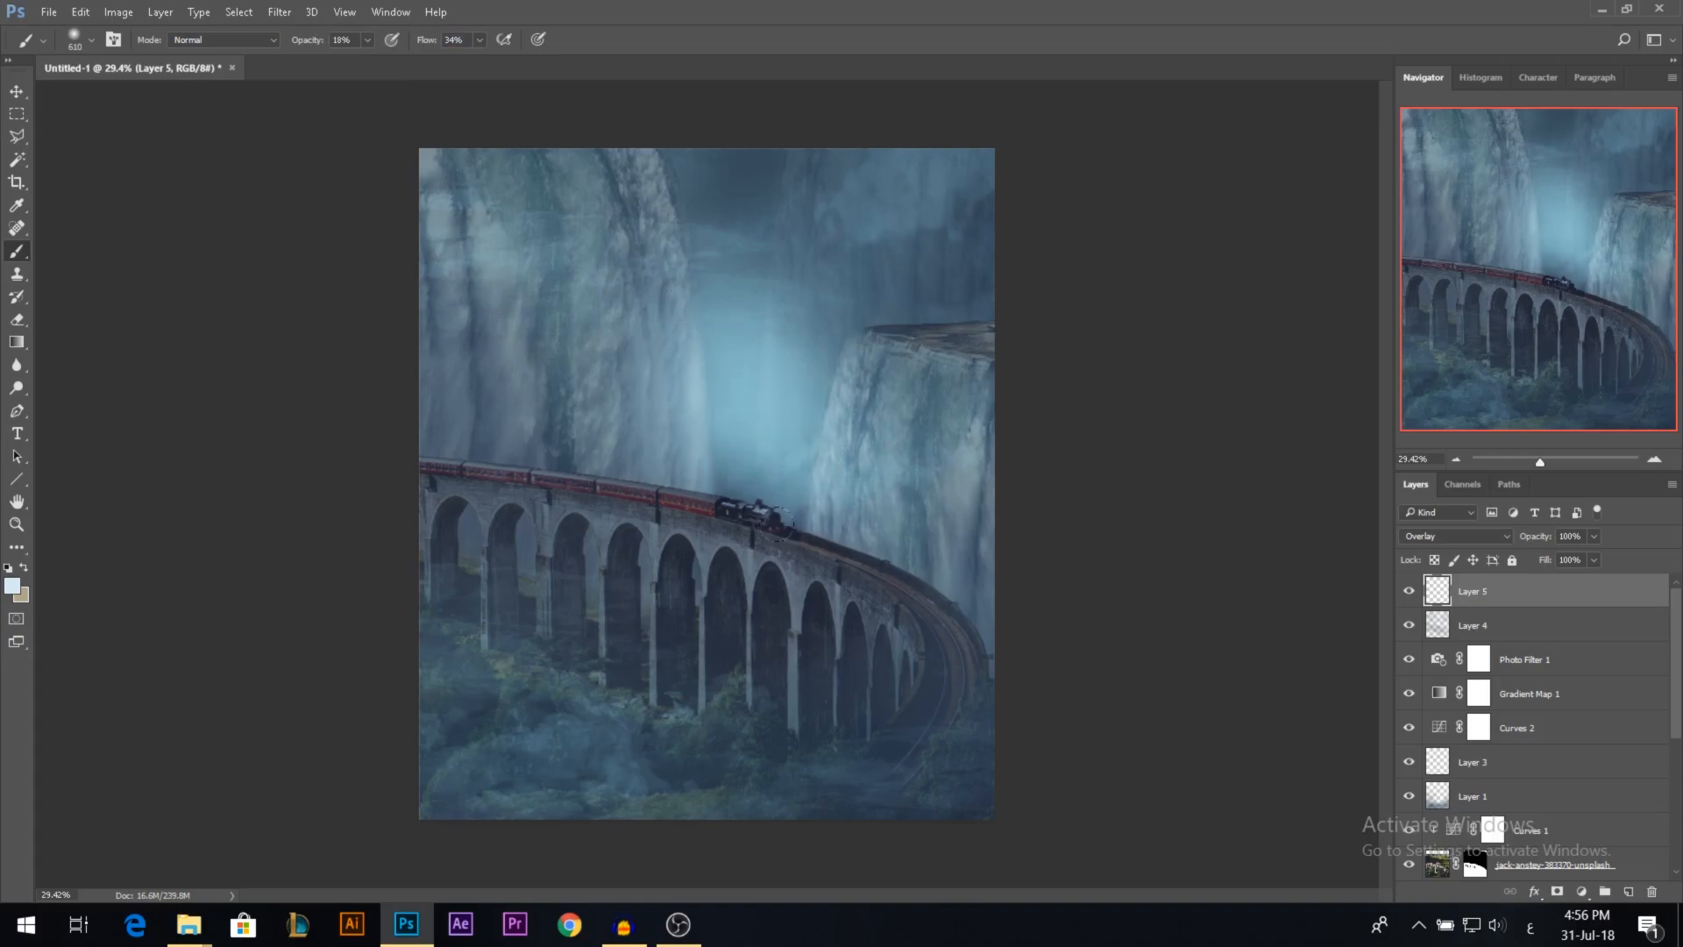
# Step: Paint more soft light over the left waterfall and around the locomotive, and compare the image with and without the Overlay layer
pyautogui.click(654, 307)
pyautogui.click(628, 403)
pyautogui.click(633, 490)
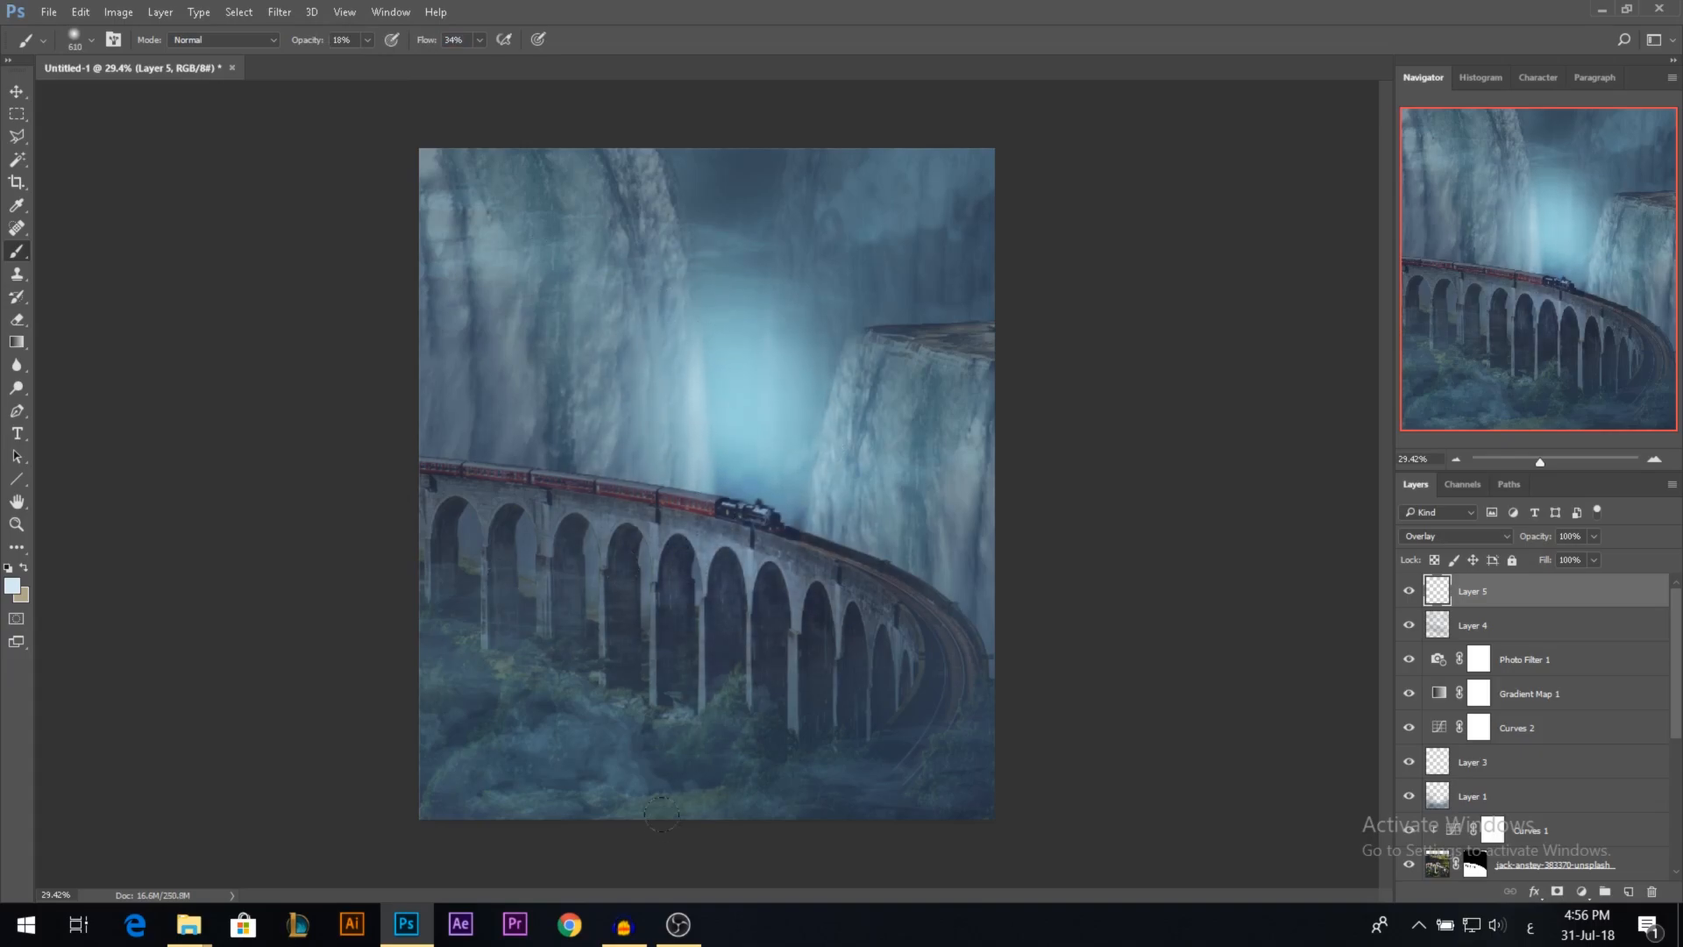
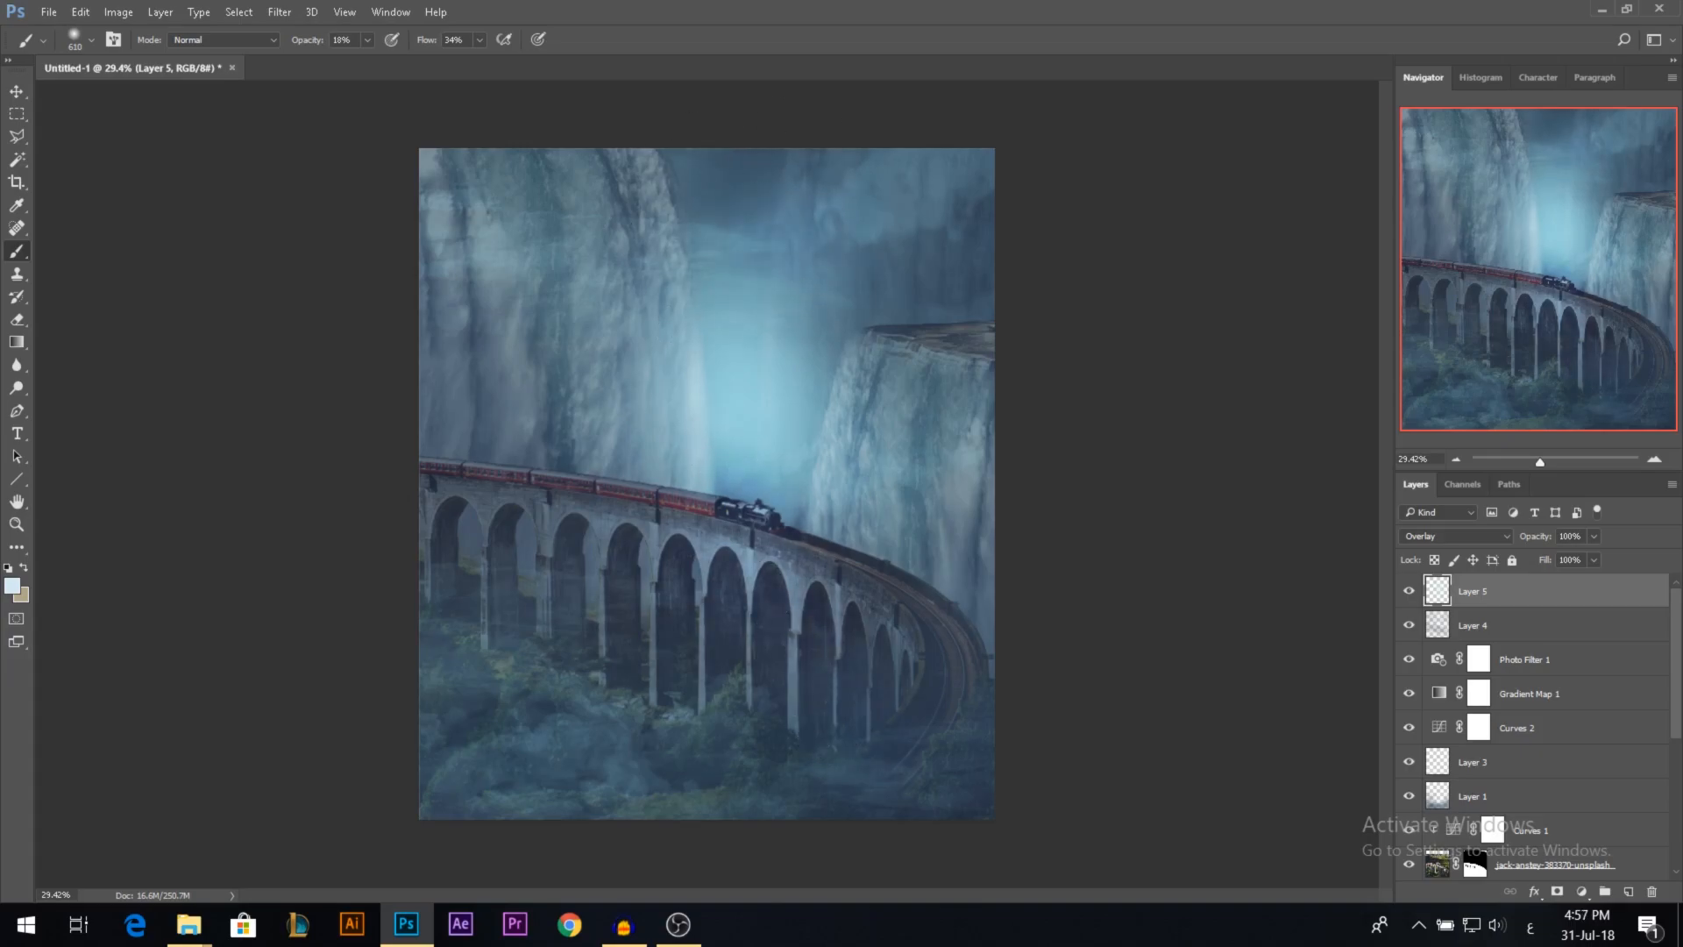
pyautogui.moveTo(715, 508); pyautogui.dragTo(789, 491)
pyautogui.click(1409, 591)
pyautogui.click(1407, 593)
pyautogui.click(1406, 593)
pyautogui.click(1406, 594)
pyautogui.click(1407, 594)
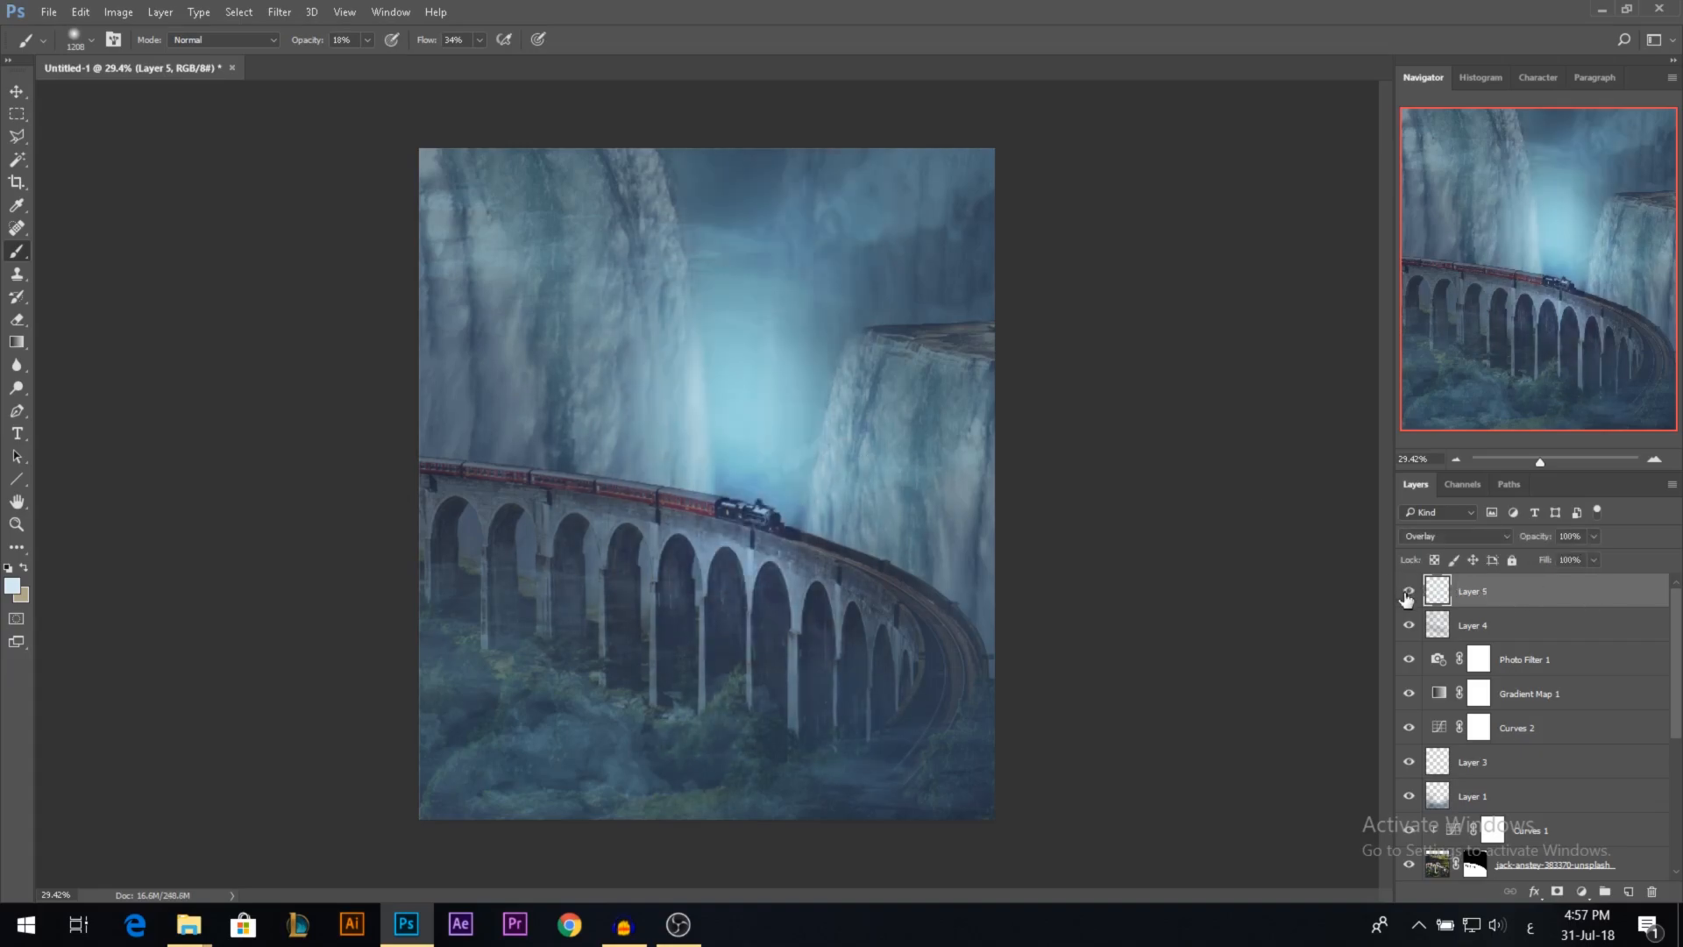
# Step: Set a large soft eraser to 30% opacity and erase some of the Overlay glow around the waterfalls
pyautogui.click(22, 322)
pyautogui.moveTo(478, 275); pyautogui.dragTo(693, 275)
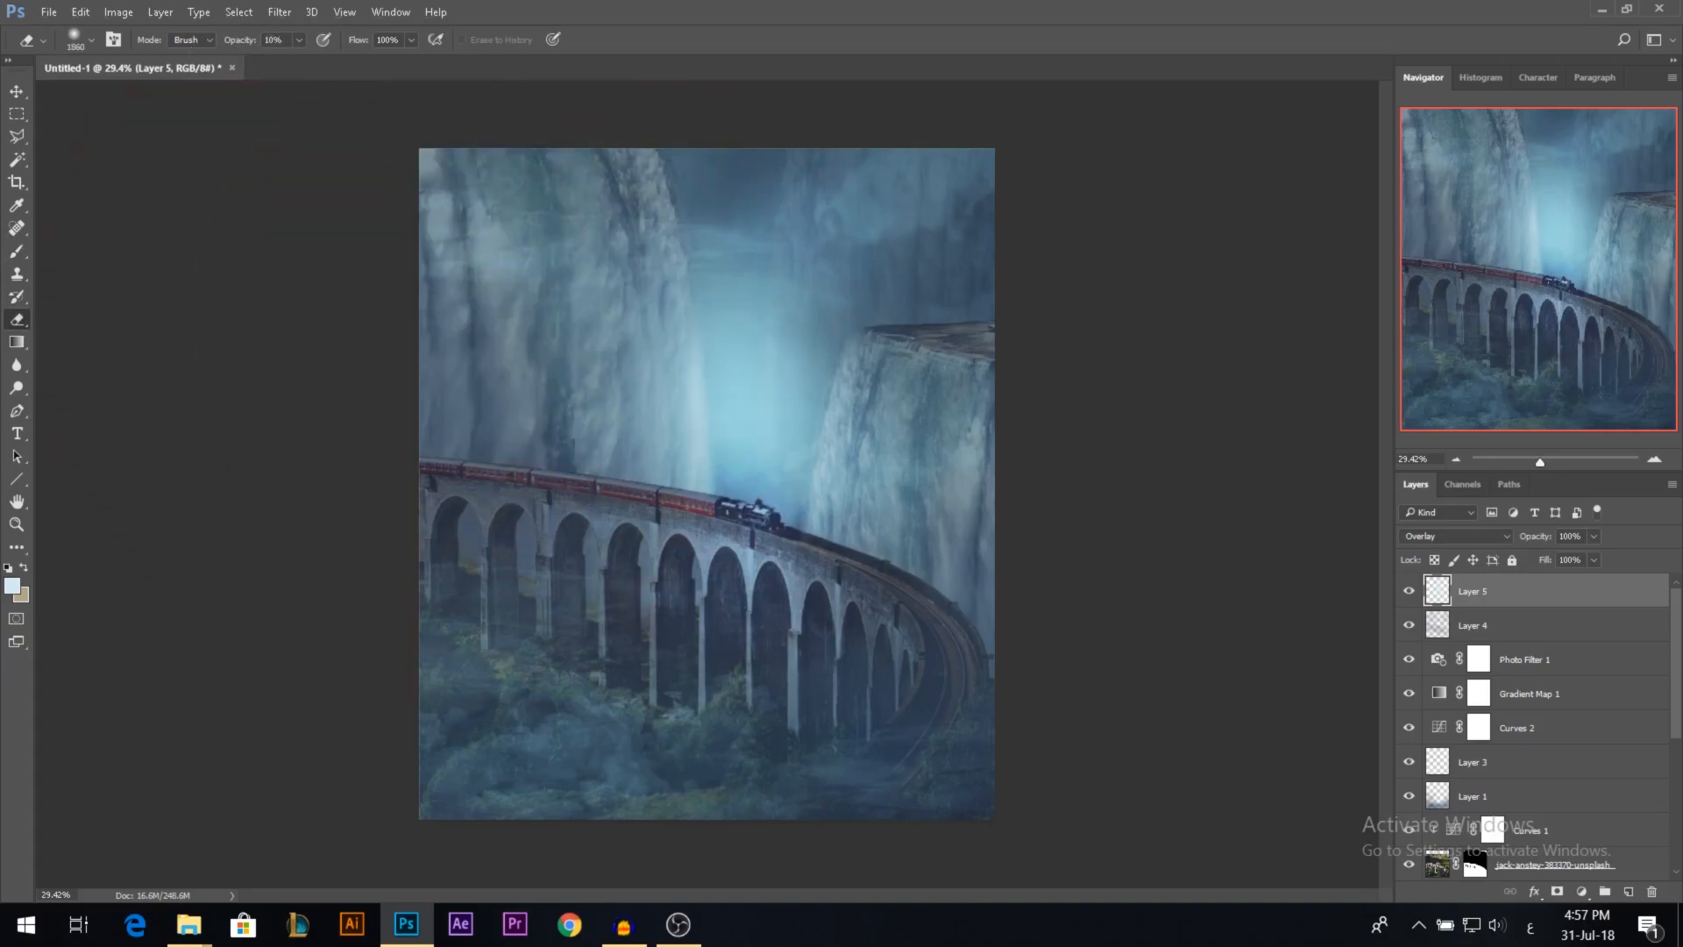
pyautogui.moveTo(249, 41); pyautogui.dragTo(267, 41)
pyautogui.moveTo(941, 436); pyautogui.dragTo(805, 413)
pyautogui.moveTo(760, 409); pyautogui.dragTo(834, 408)
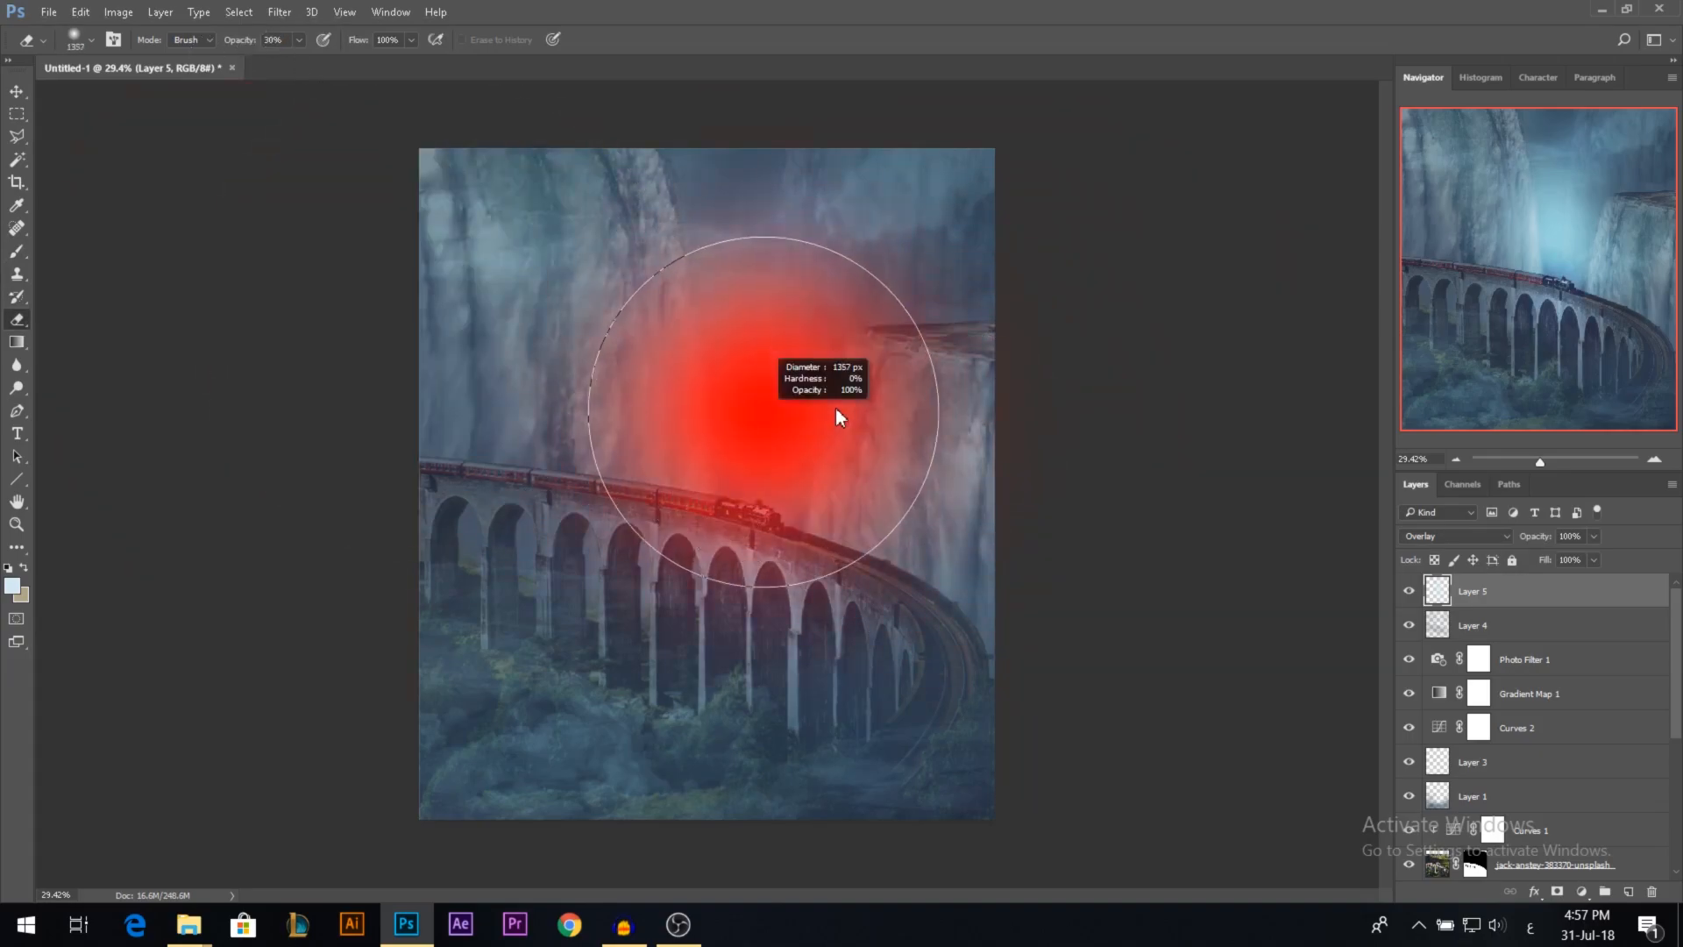
pyautogui.moveTo(635, 283); pyautogui.dragTo(578, 302)
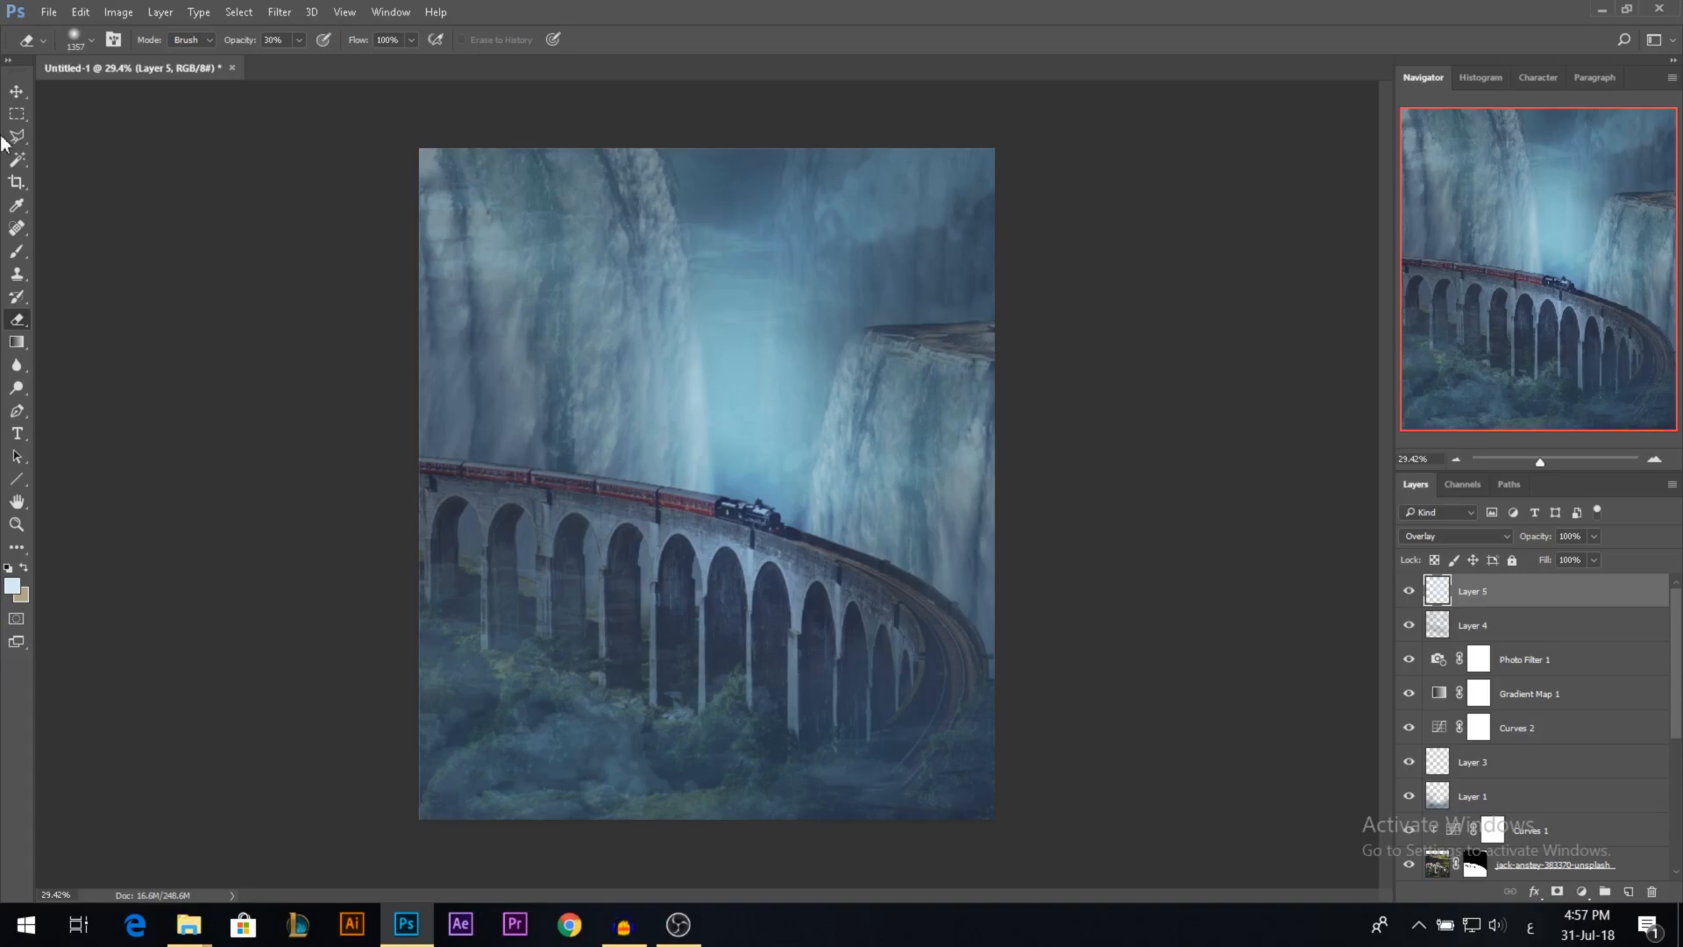
# Step: Reduce the opacity of the Overlay glow layer to 74%
pyautogui.click(16, 91)
pyautogui.scroll(-1, 628, 444)
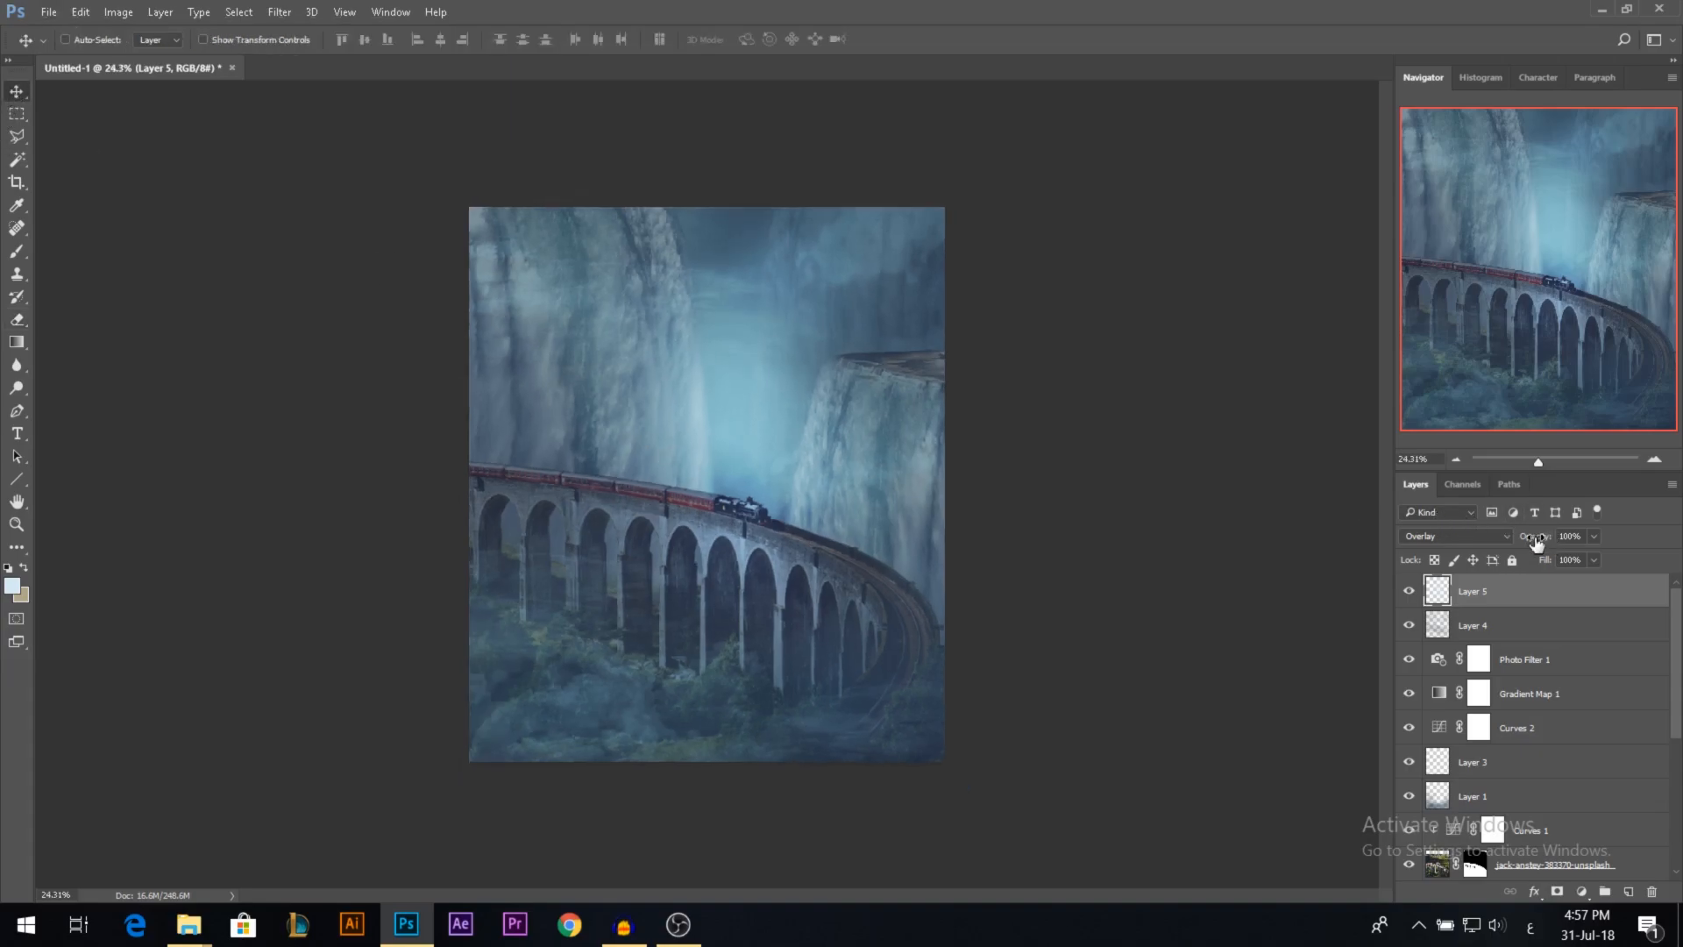
pyautogui.moveTo(1536, 543); pyautogui.dragTo(831, 546)
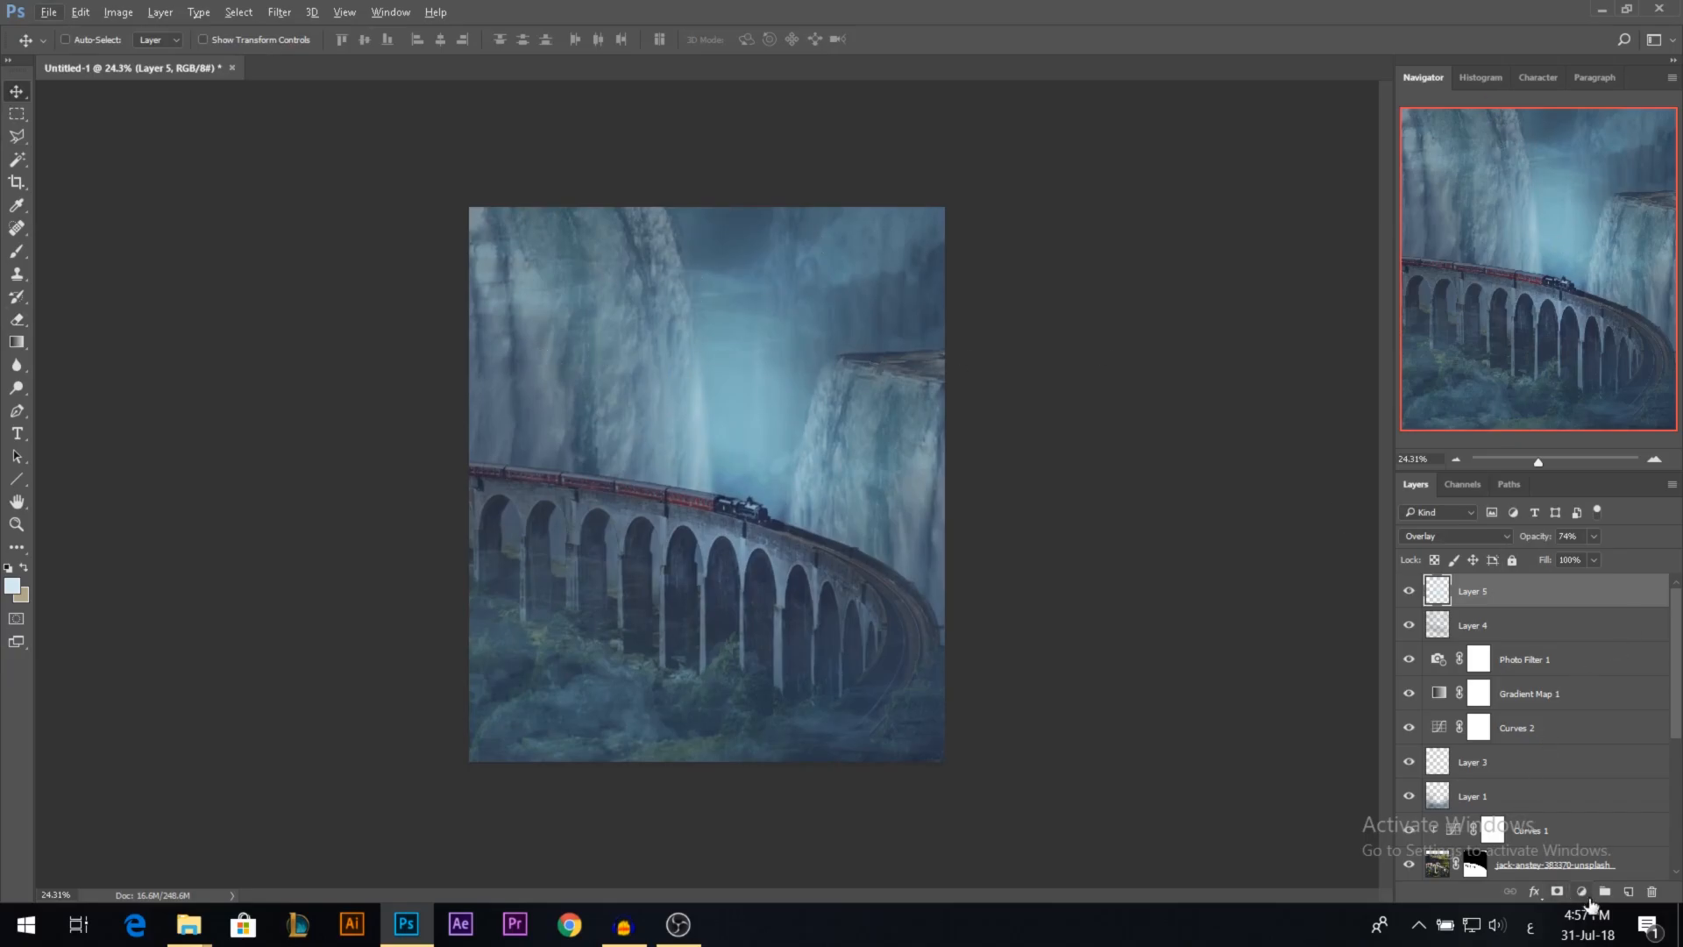
# Step: Add a Curves adjustment layer on top and pull the lower part of the curve down slightly to darken the shadows
pyautogui.click(1581, 891)
pyautogui.click(1473, 590)
pyautogui.moveTo(1148, 363); pyautogui.dragTo(1146, 377)
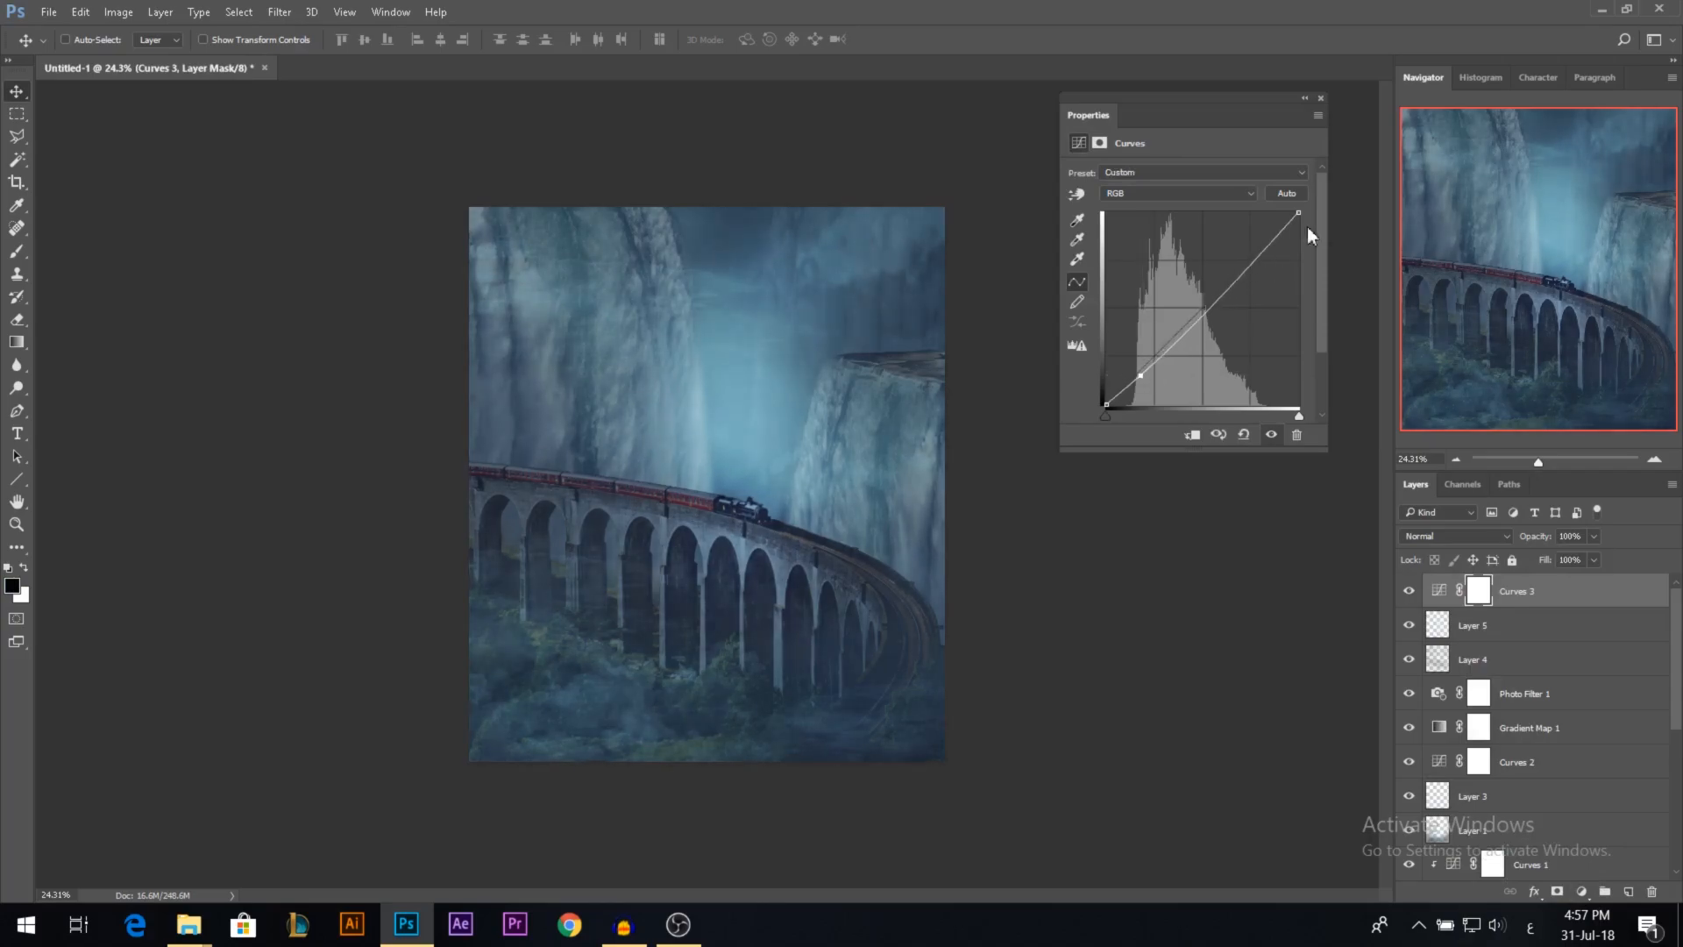
pyautogui.click(1321, 98)
pyautogui.scroll(2, 679, 471)
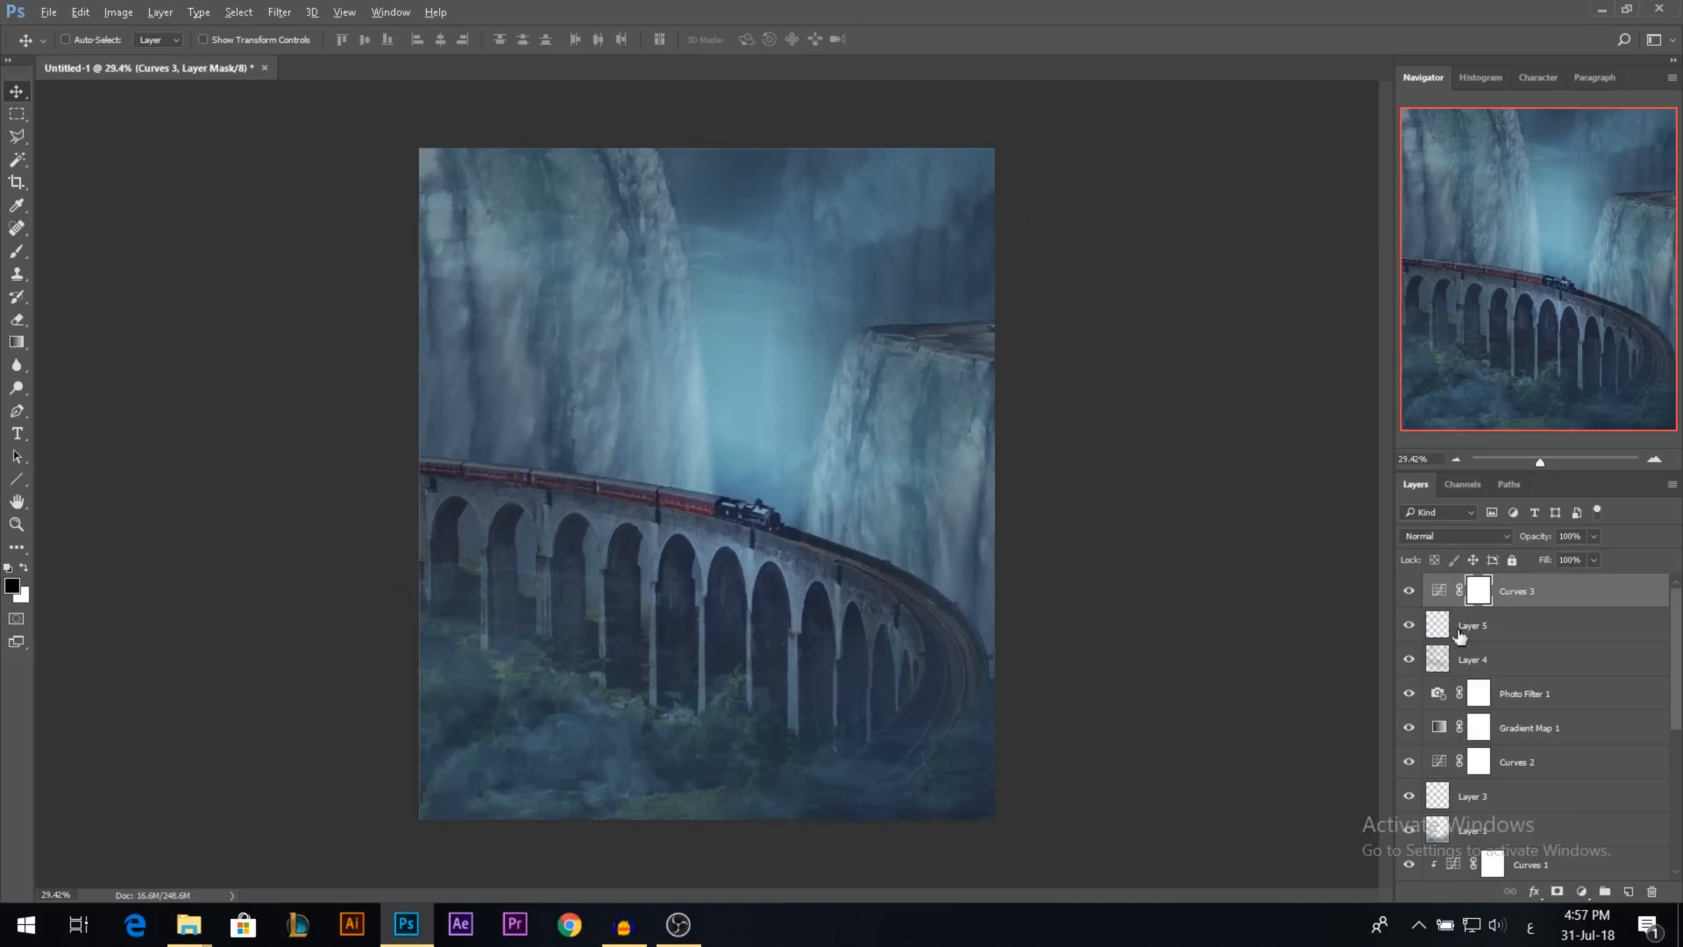
# Step: Add a Brightness/Contrast adjustment layer on top with brightness 15
pyautogui.click(1583, 890)
pyautogui.click(1478, 537)
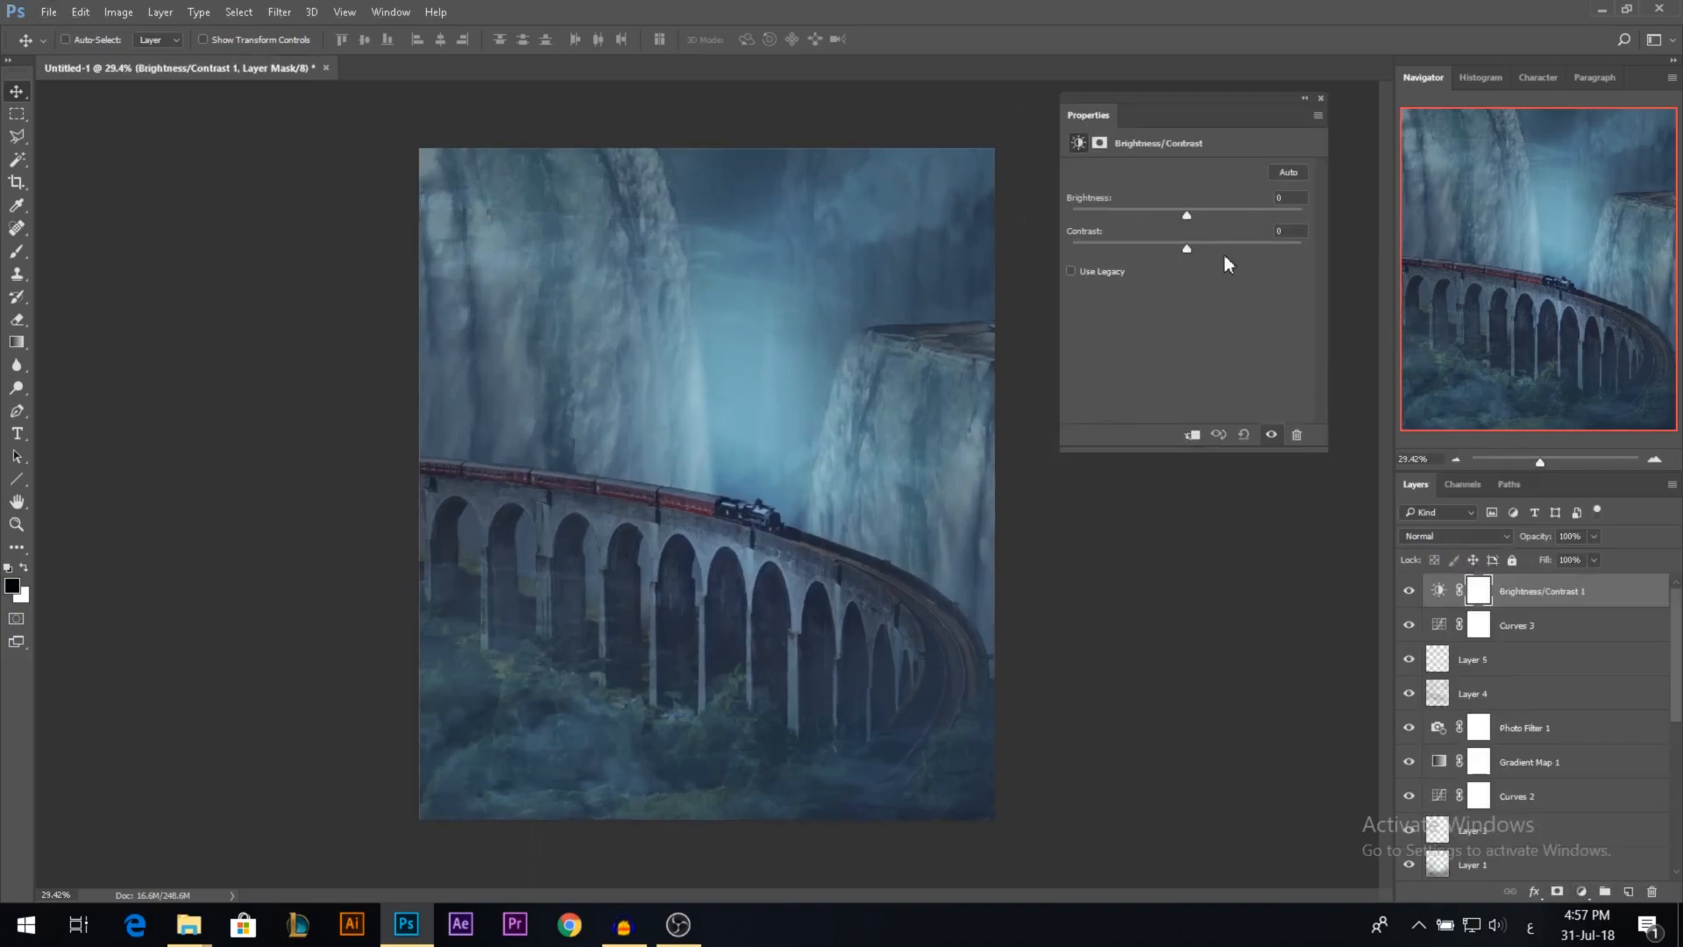
pyautogui.click(1199, 213)
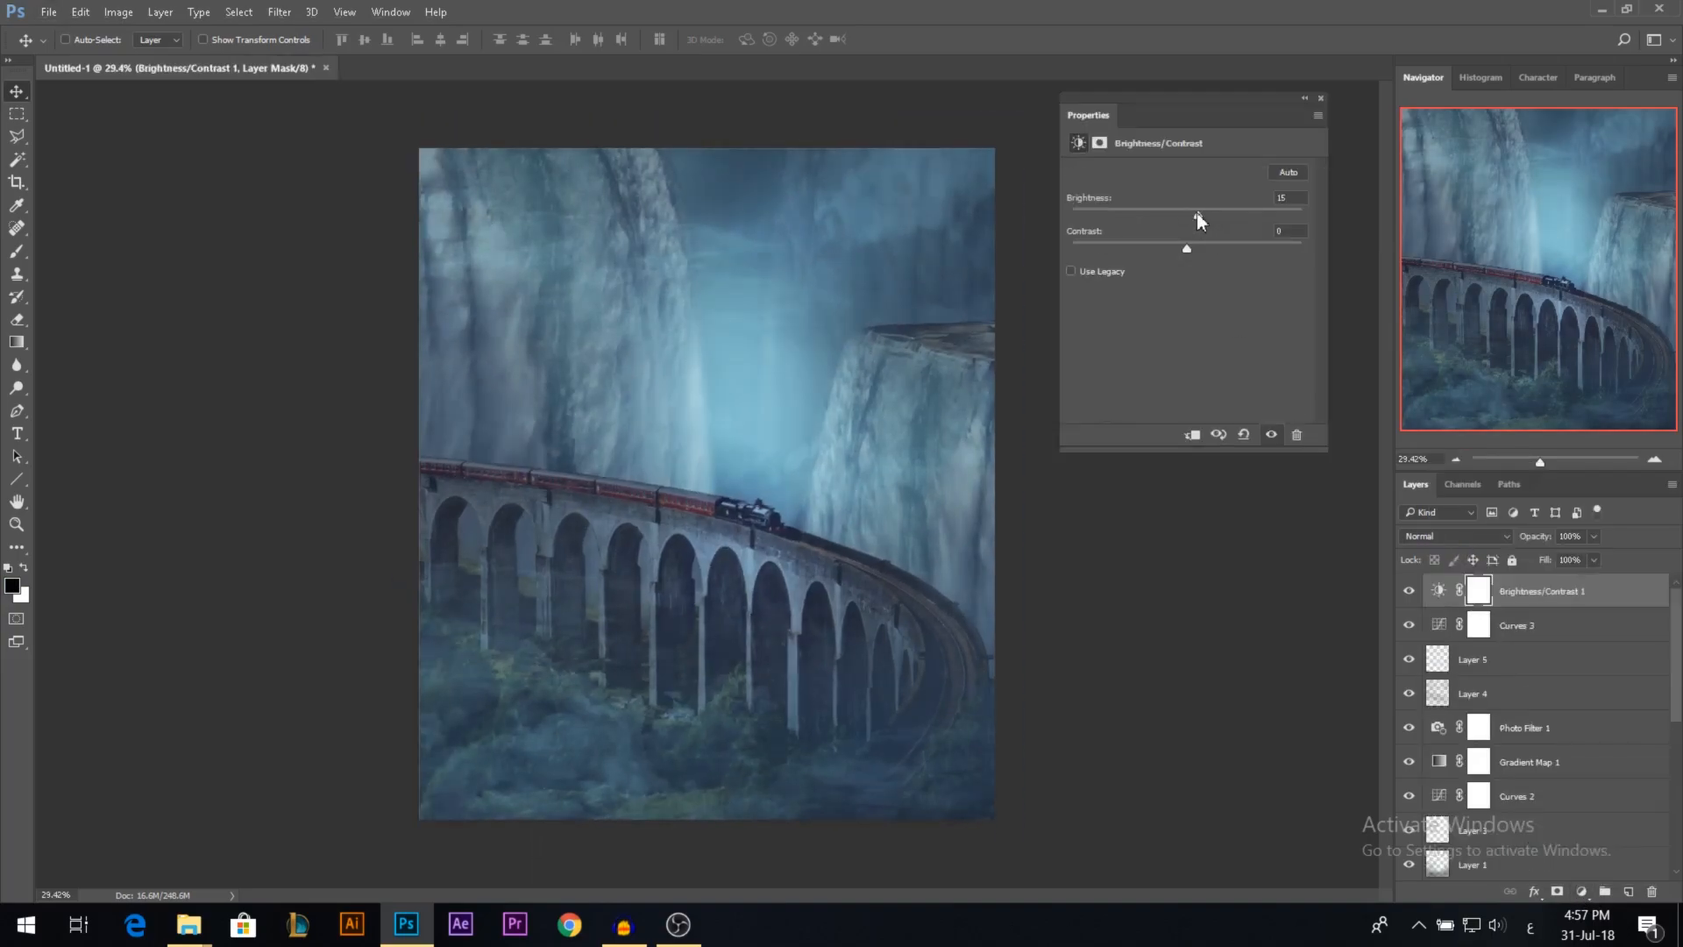
pyautogui.click(1320, 99)
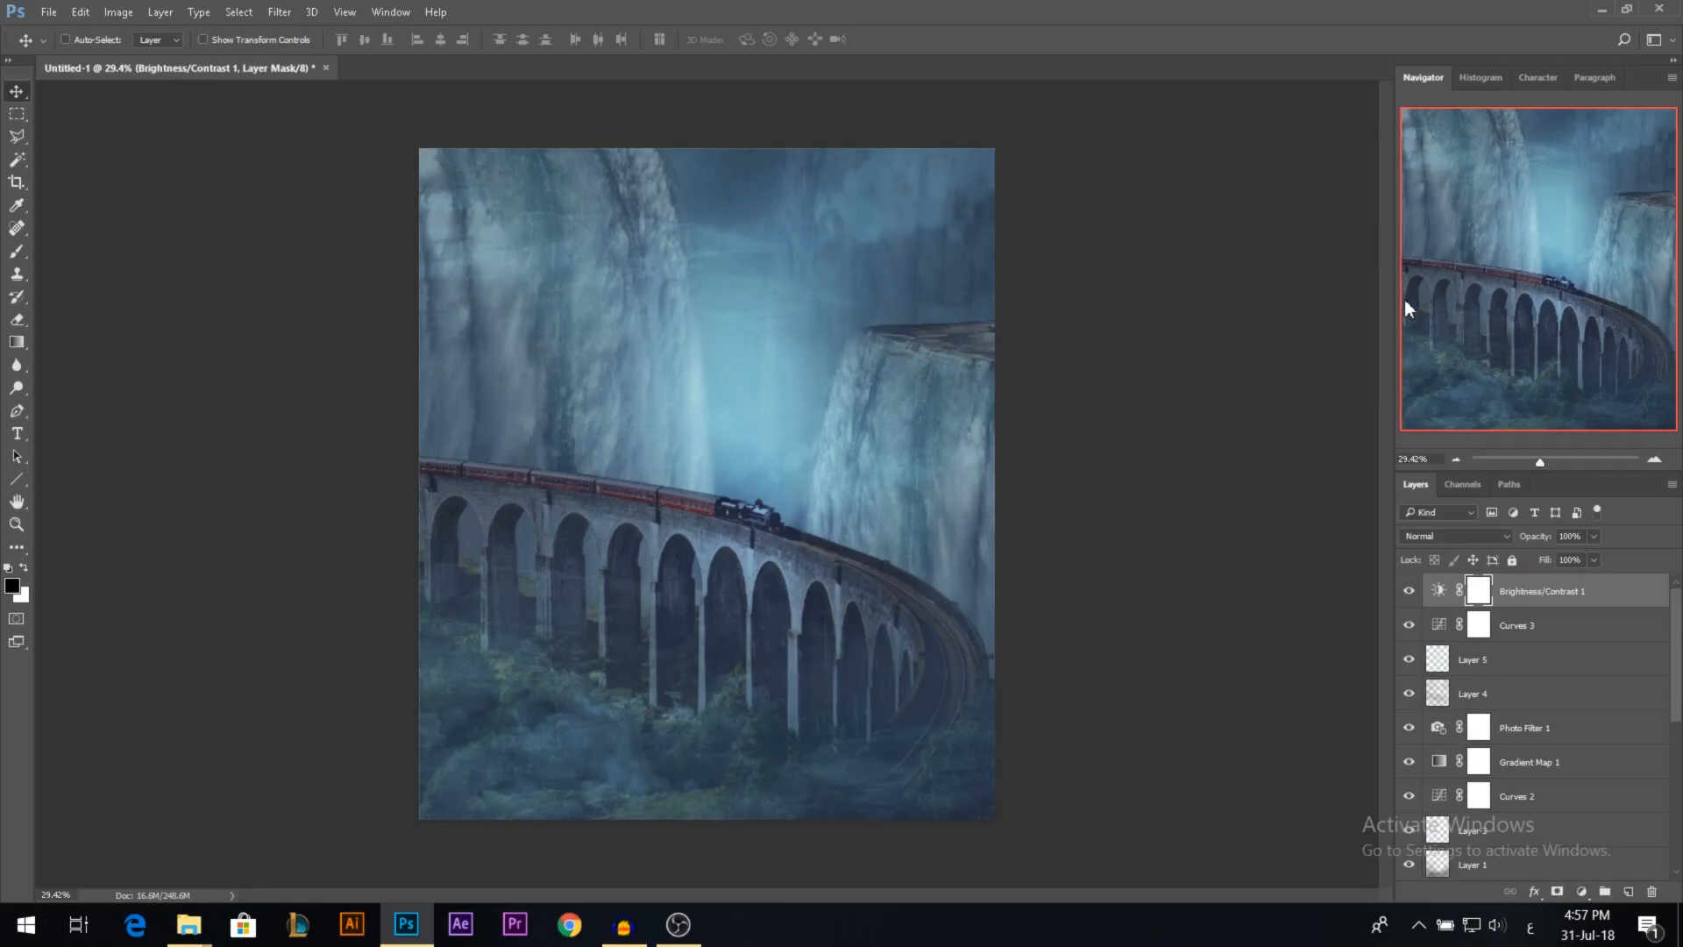
# Step: Invert the brightening layer's mask and paint white with a large soft brush at 59% opacity over the image centre and left waterfall
pyautogui.hotkey('ctrl', 'i')
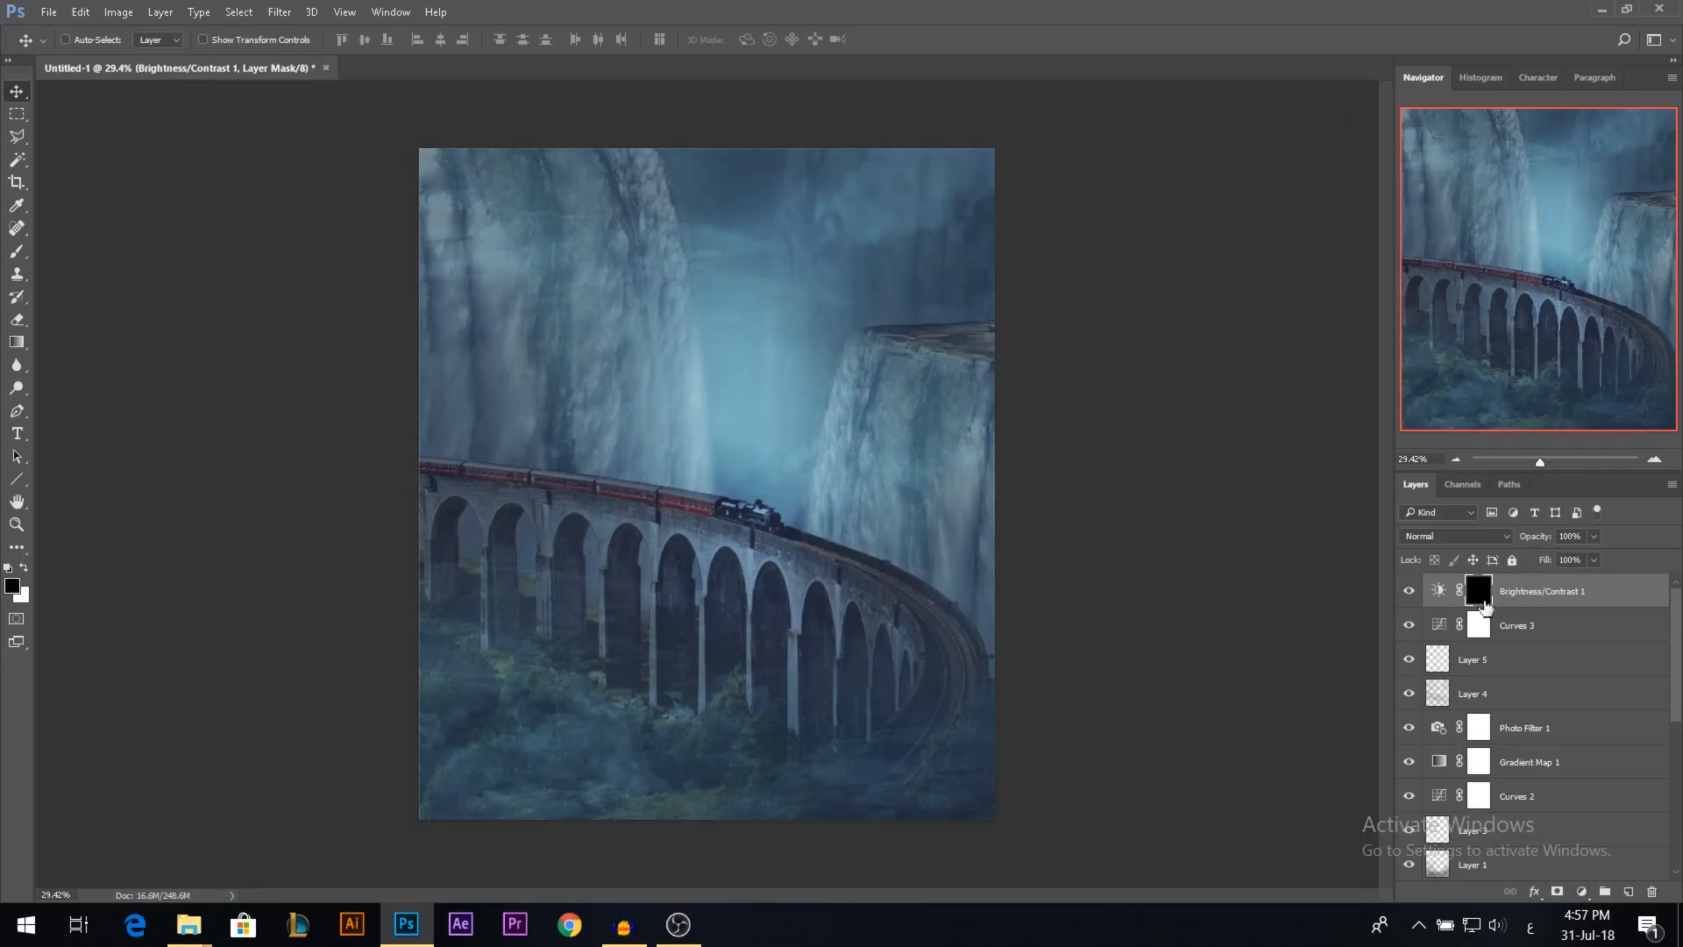
pyautogui.click(17, 252)
pyautogui.click(24, 568)
pyautogui.moveTo(311, 42); pyautogui.dragTo(351, 50)
pyautogui.moveTo(642, 331); pyautogui.dragTo(712, 331)
pyautogui.moveTo(506, 267); pyautogui.dragTo(568, 366)
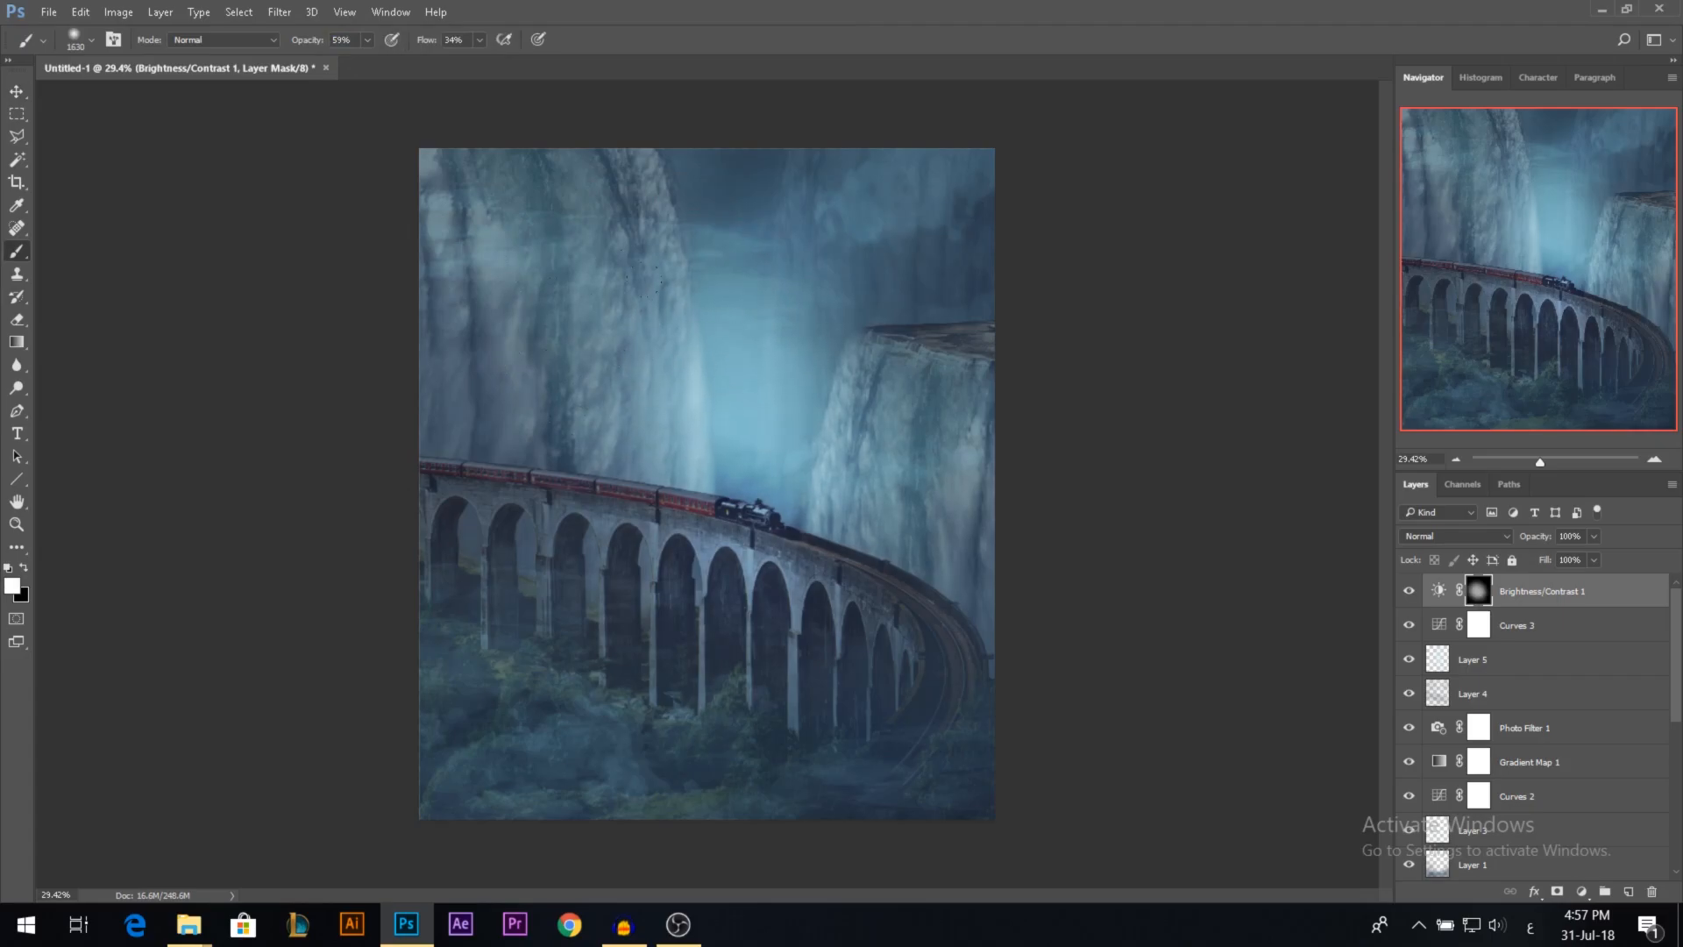
# Step: Add a second Brightness/Contrast adjustment layer with brightness -42 and contrast 31
pyautogui.click(1581, 891)
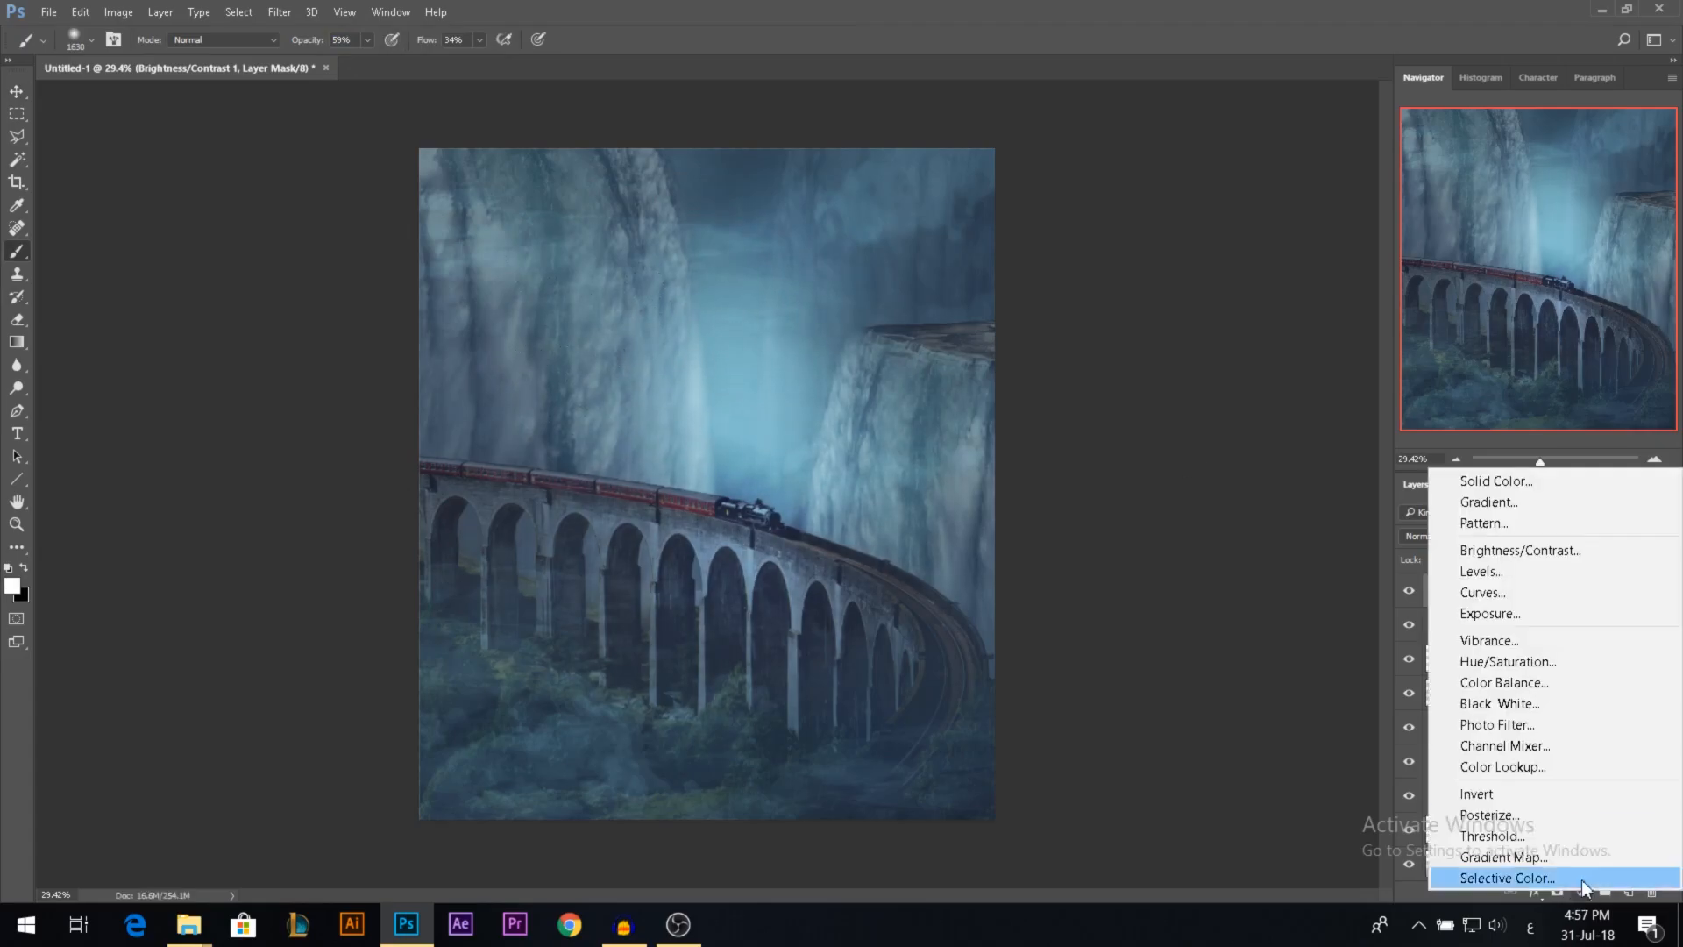
pyautogui.click(1509, 551)
pyautogui.moveTo(1187, 214); pyautogui.dragTo(1223, 249)
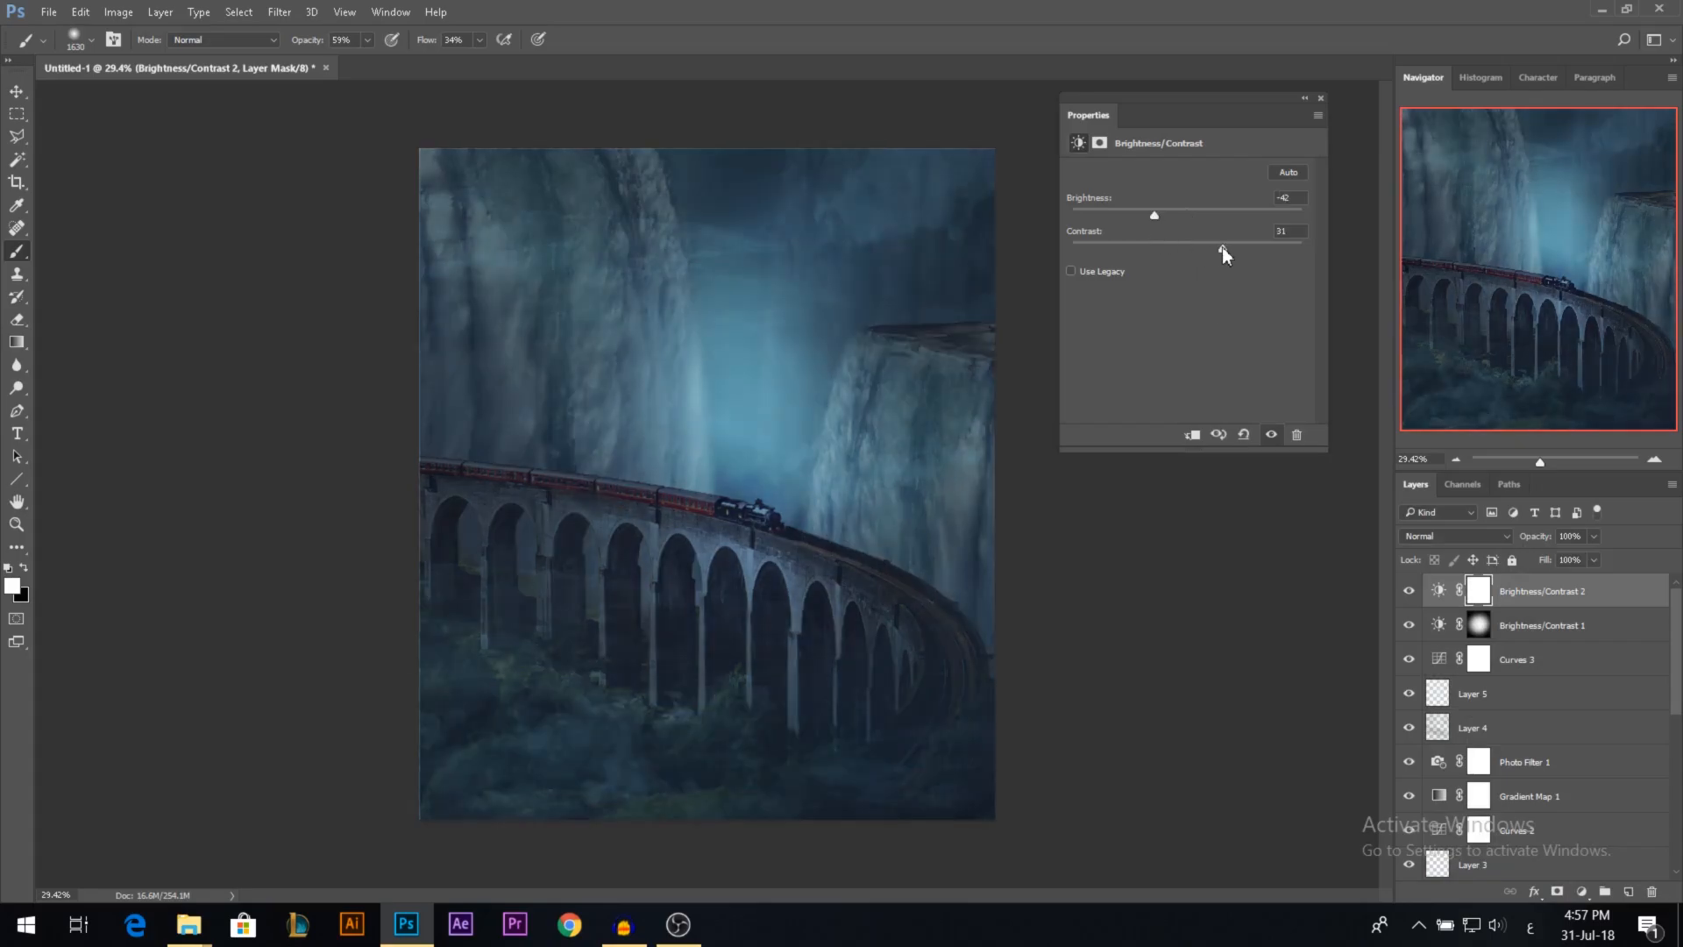
pyautogui.click(1321, 99)
# Step: Paint black on the darkening layer's mask over the image centre and left waterfall, and compare with and without both Brightness/Contrast layers
pyautogui.click(23, 570)
pyautogui.keyDown('alt'); pyautogui.rightClick(607, 473); pyautogui.keyUp('alt')
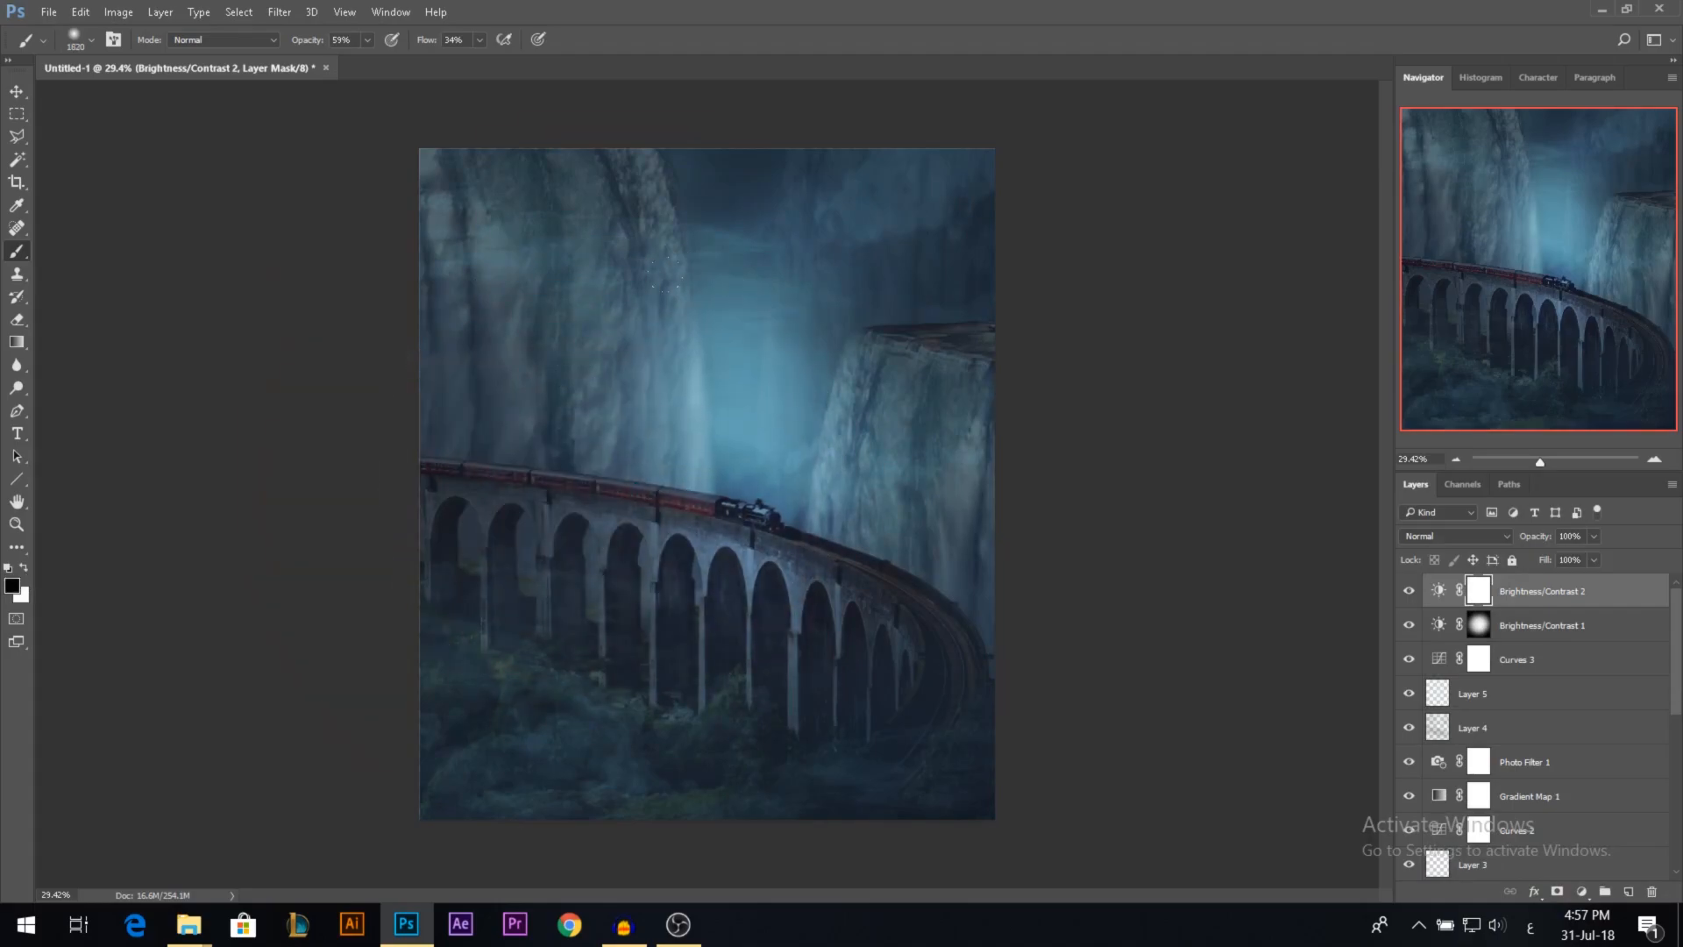
pyautogui.click(747, 415)
pyautogui.click(386, 383)
pyautogui.click(570, 347)
pyautogui.click(518, 410)
pyautogui.scroll(-1, 683, 347)
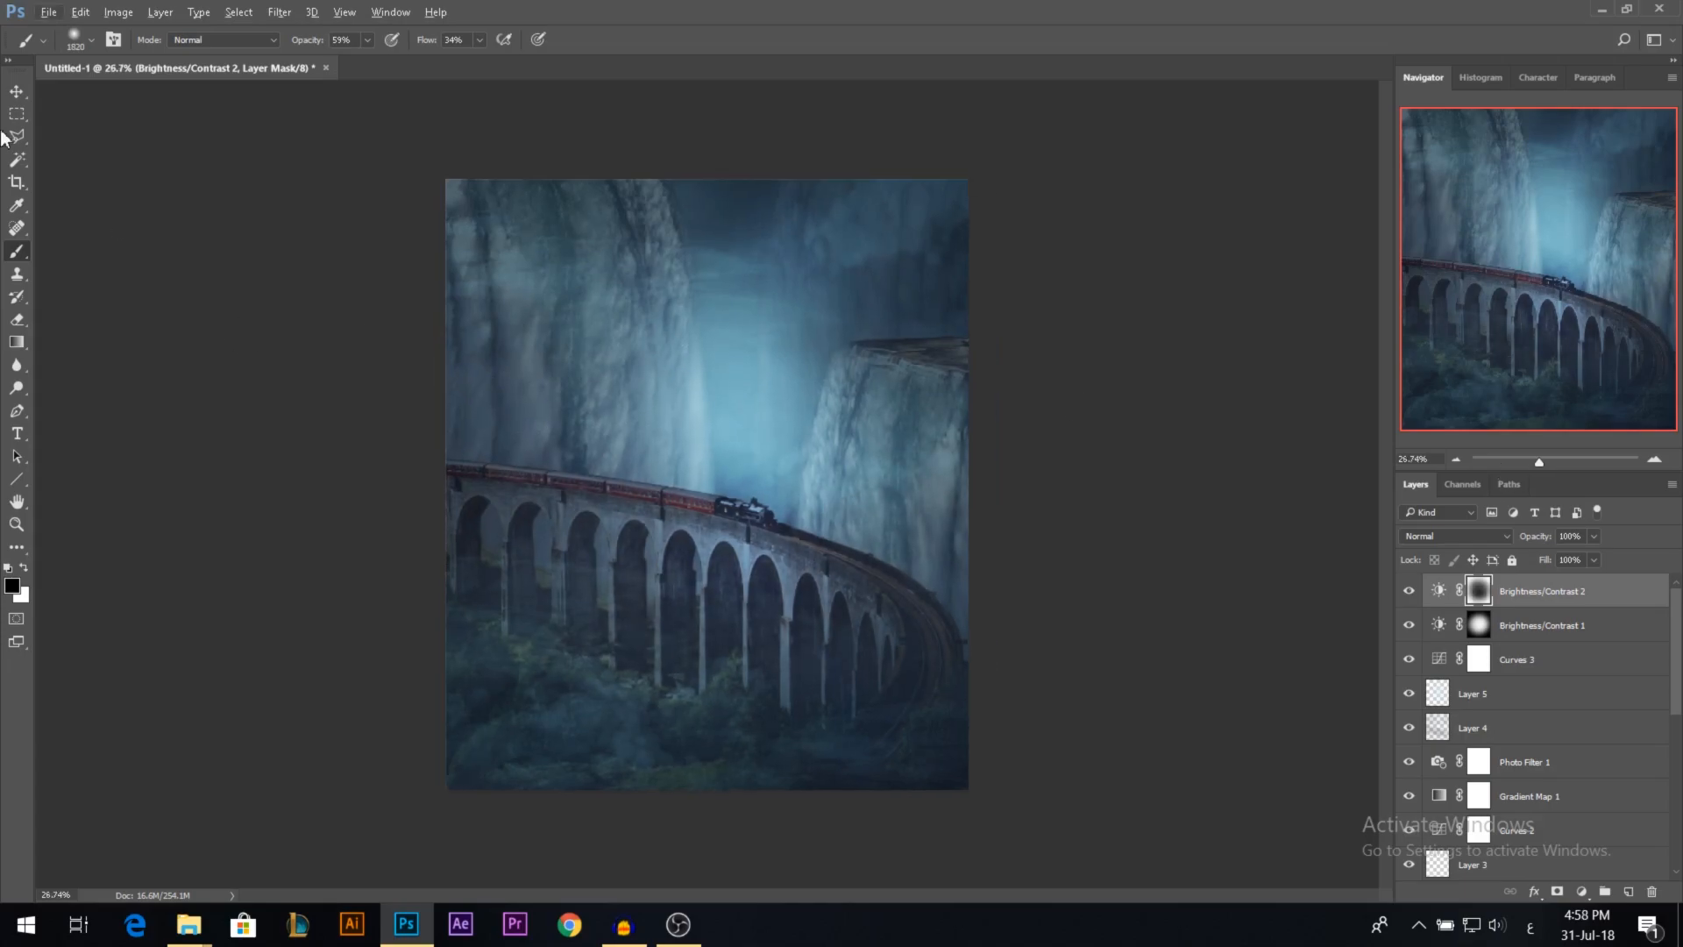
pyautogui.click(17, 92)
pyautogui.click(1410, 617)
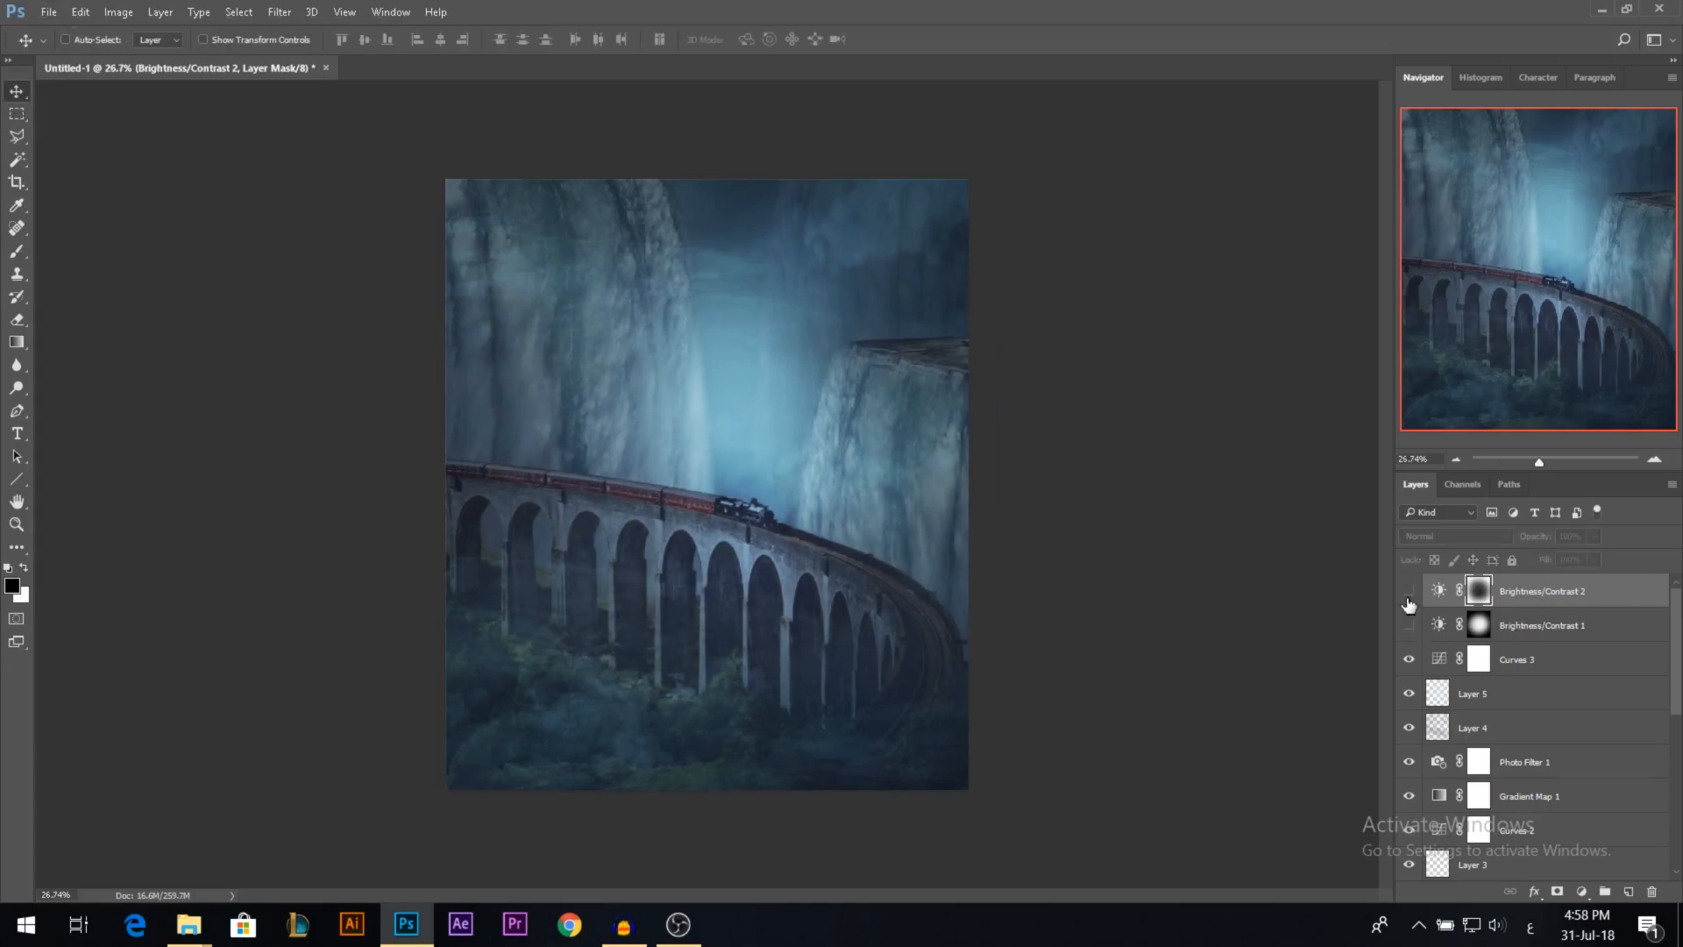
pyautogui.click(1409, 625)
# Step: Stamp all visible layers into a new merged layer on top
pyautogui.press('ctrl')
pyautogui.hotkey('ctrl', 'shift', 'alt', 'e')
pyautogui.moveTo(697, 496); pyautogui.dragTo(783, 377)
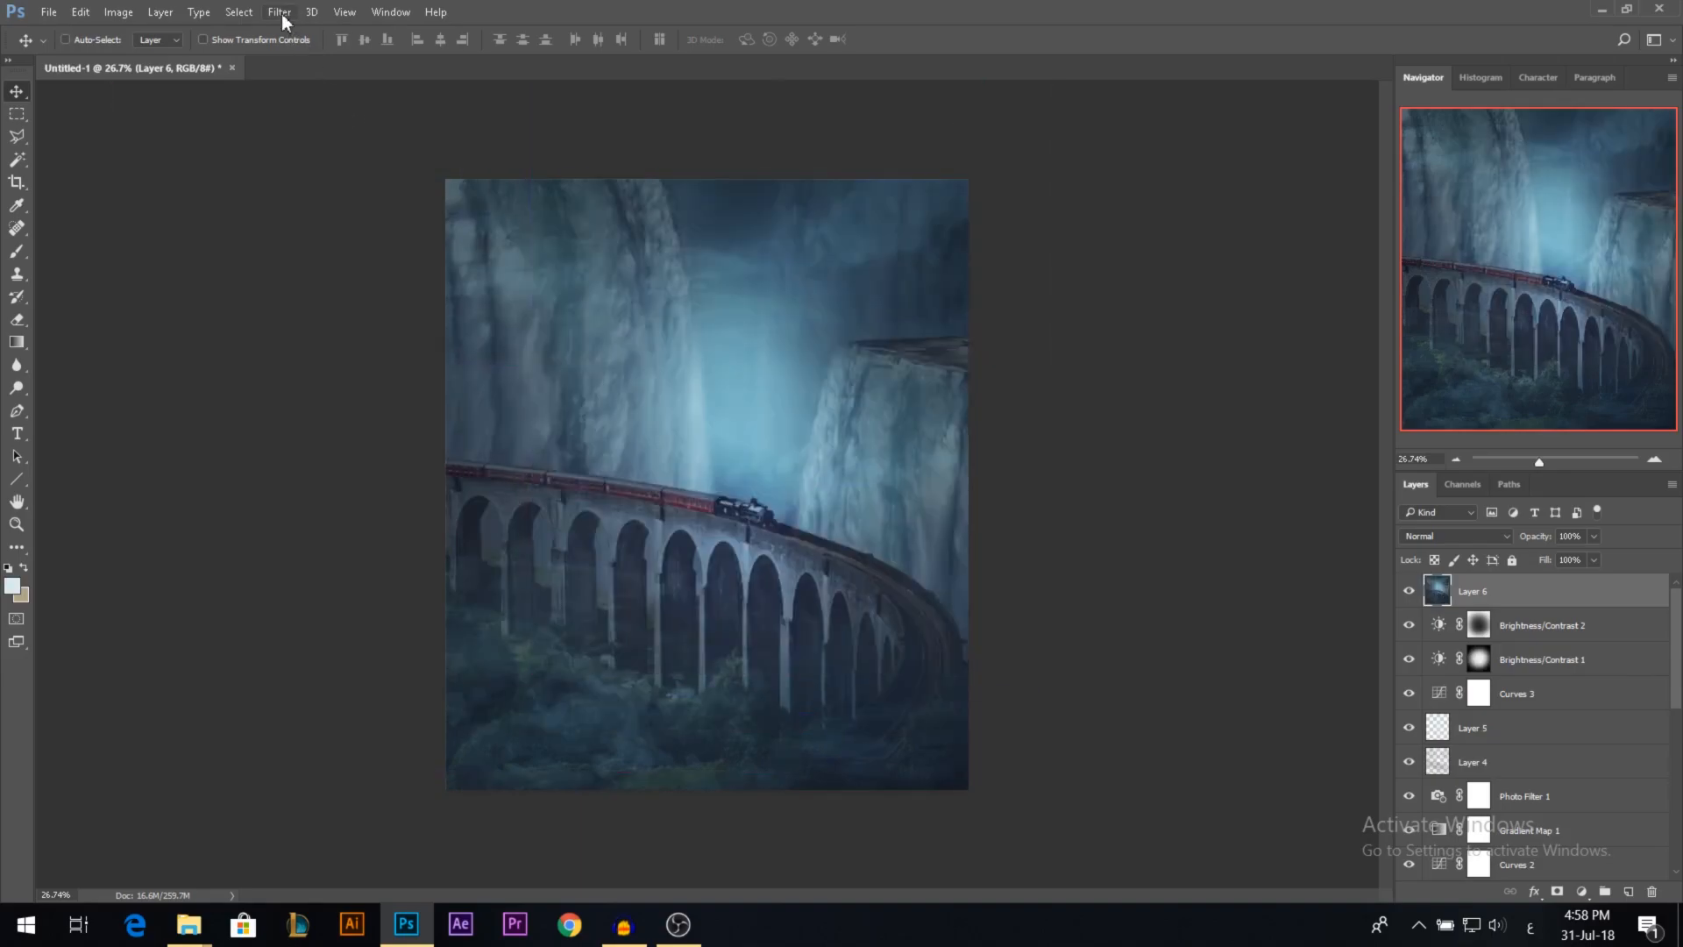
# Step: Start the Camera Raw Filter on the merged layer and set the vignetting amount to -9 and Dehaze to -4
pyautogui.click(281, 12)
pyautogui.click(328, 135)
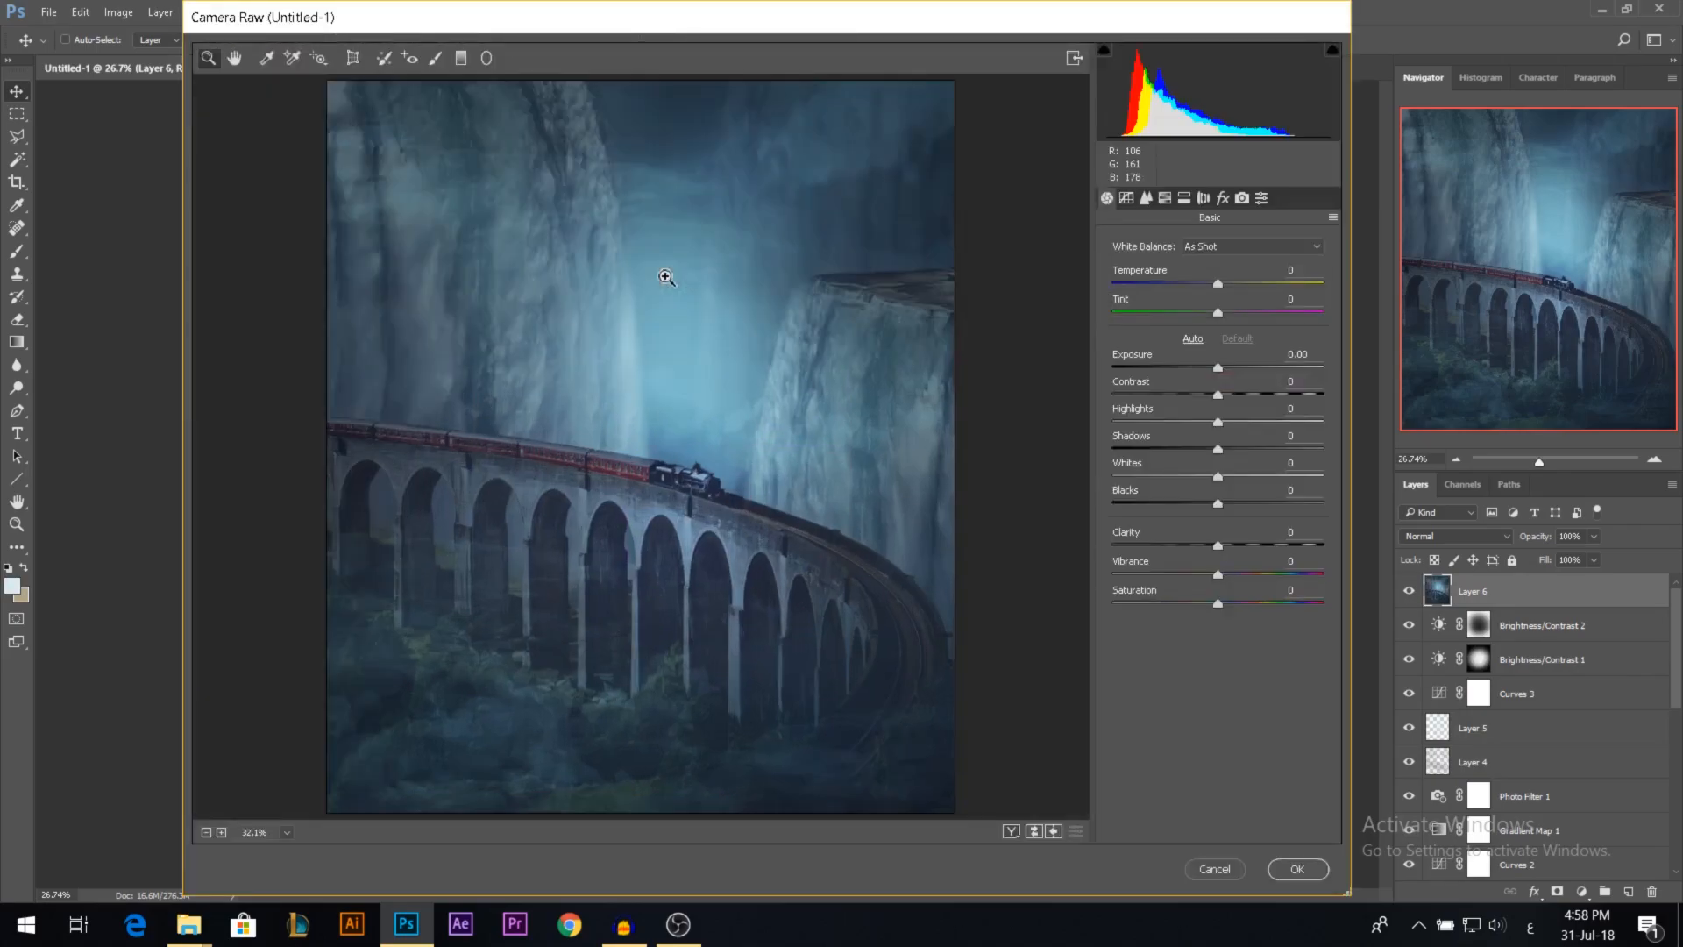
pyautogui.click(1223, 199)
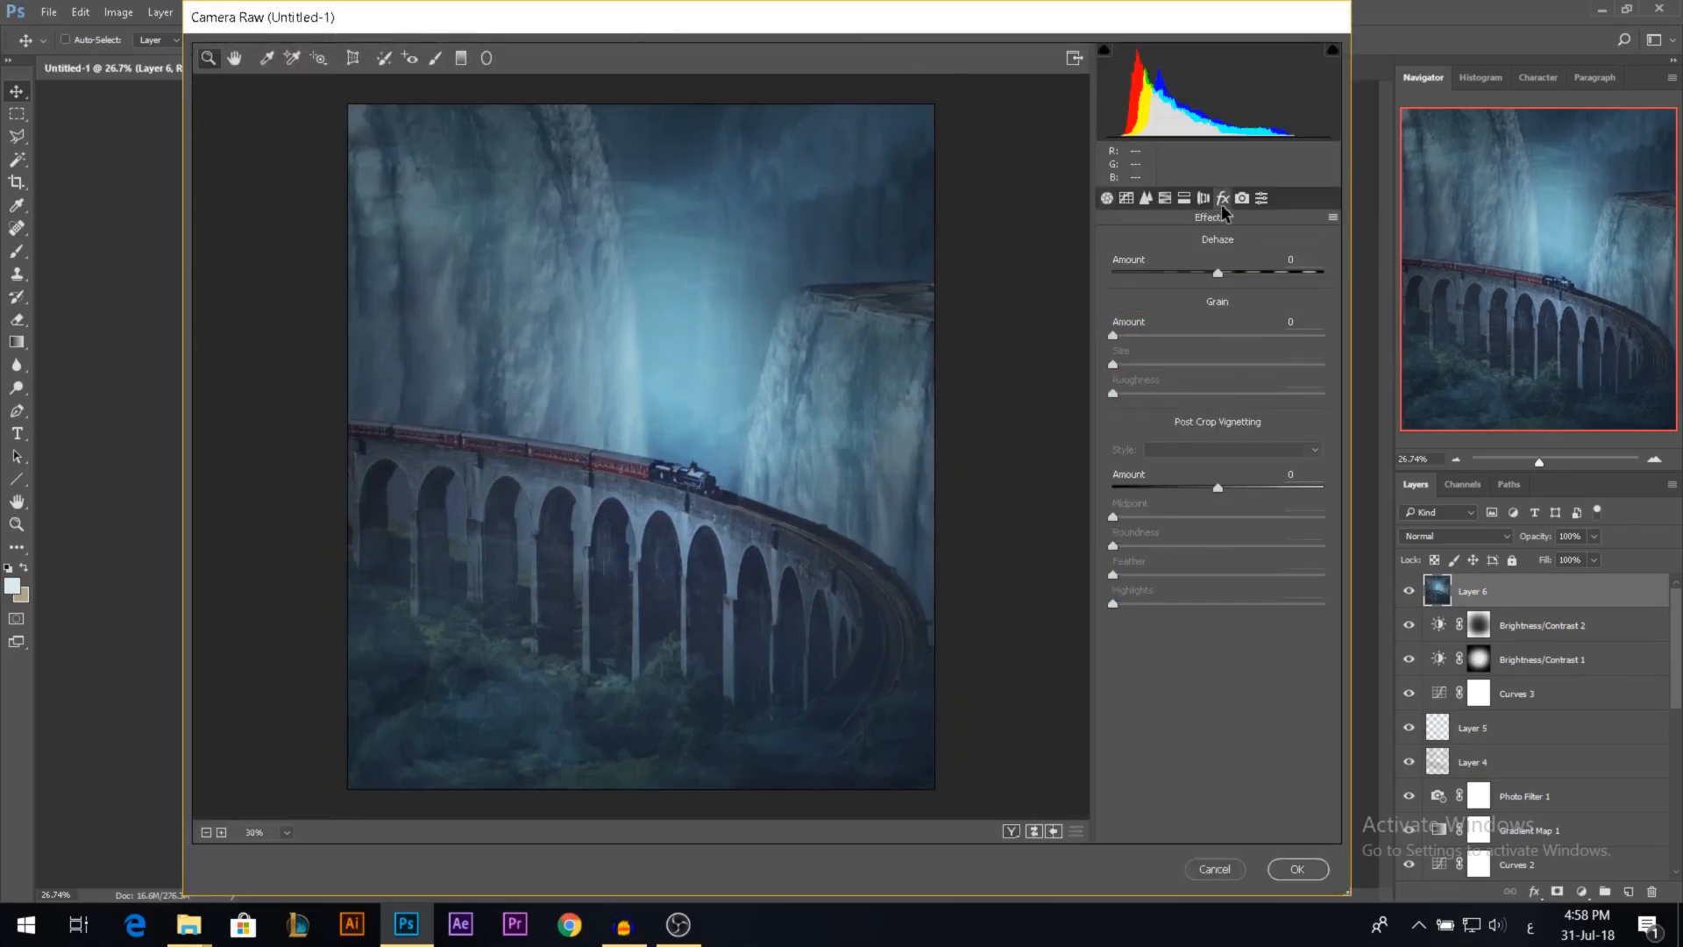
pyautogui.moveTo(1224, 487); pyautogui.dragTo(1216, 483)
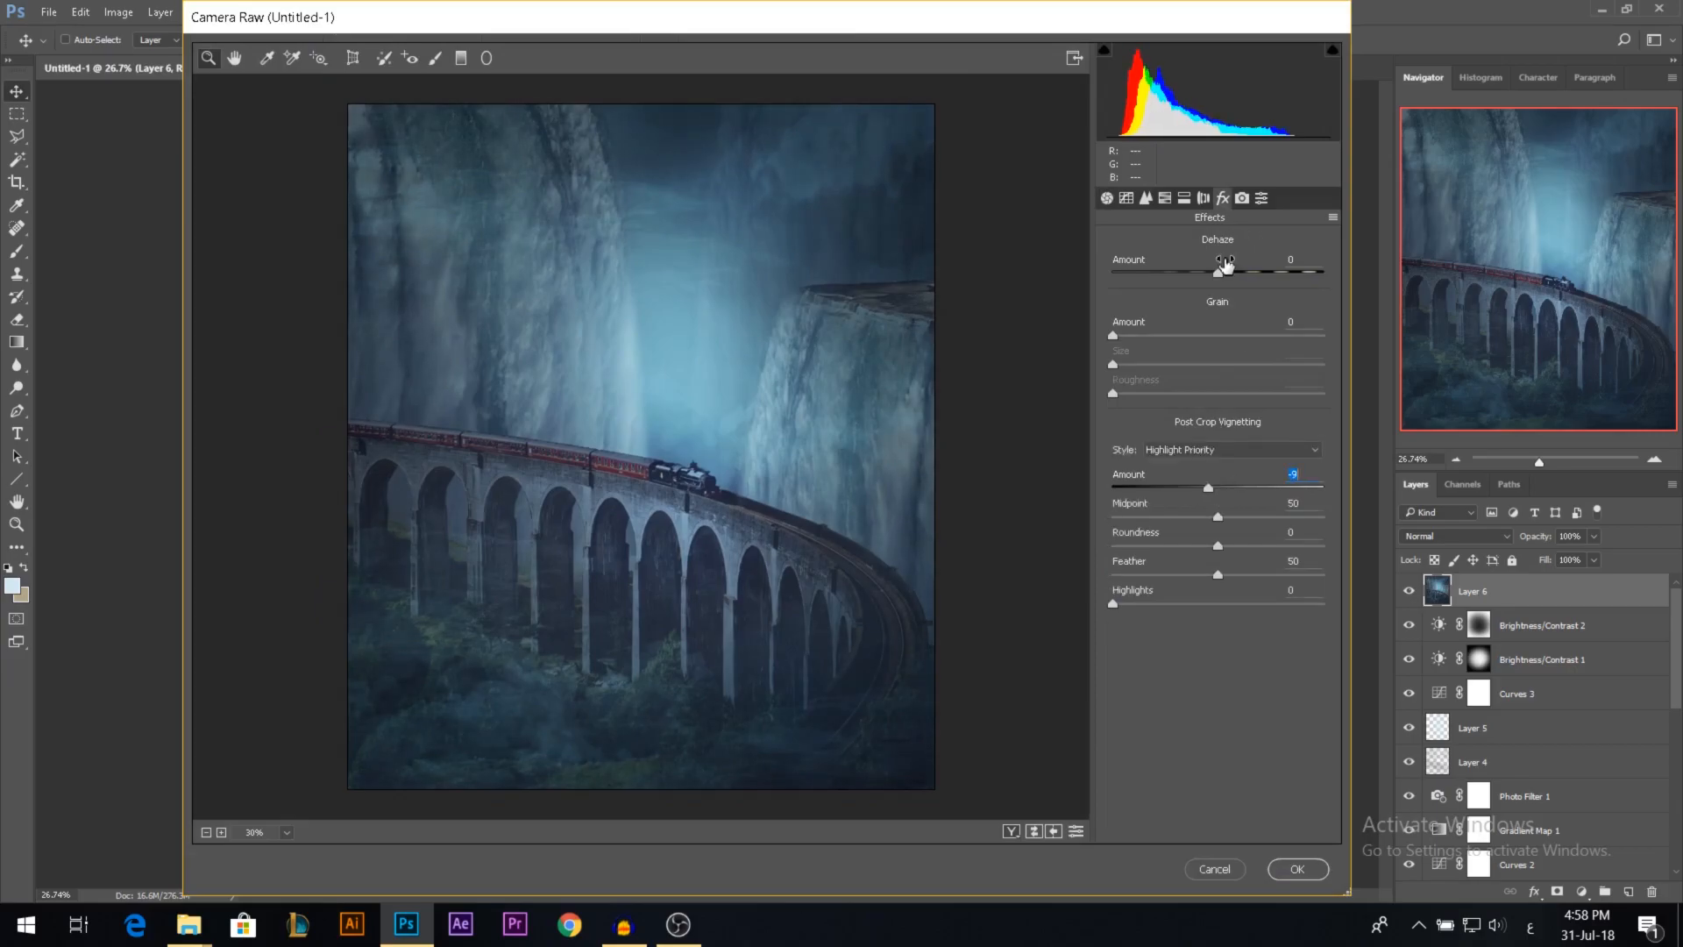
pyautogui.moveTo(1225, 265)
pyautogui.mouseDown()
pyautogui.moveTo(1318, 266)
pyautogui.moveTo(1224, 262)
pyautogui.mouseUp()
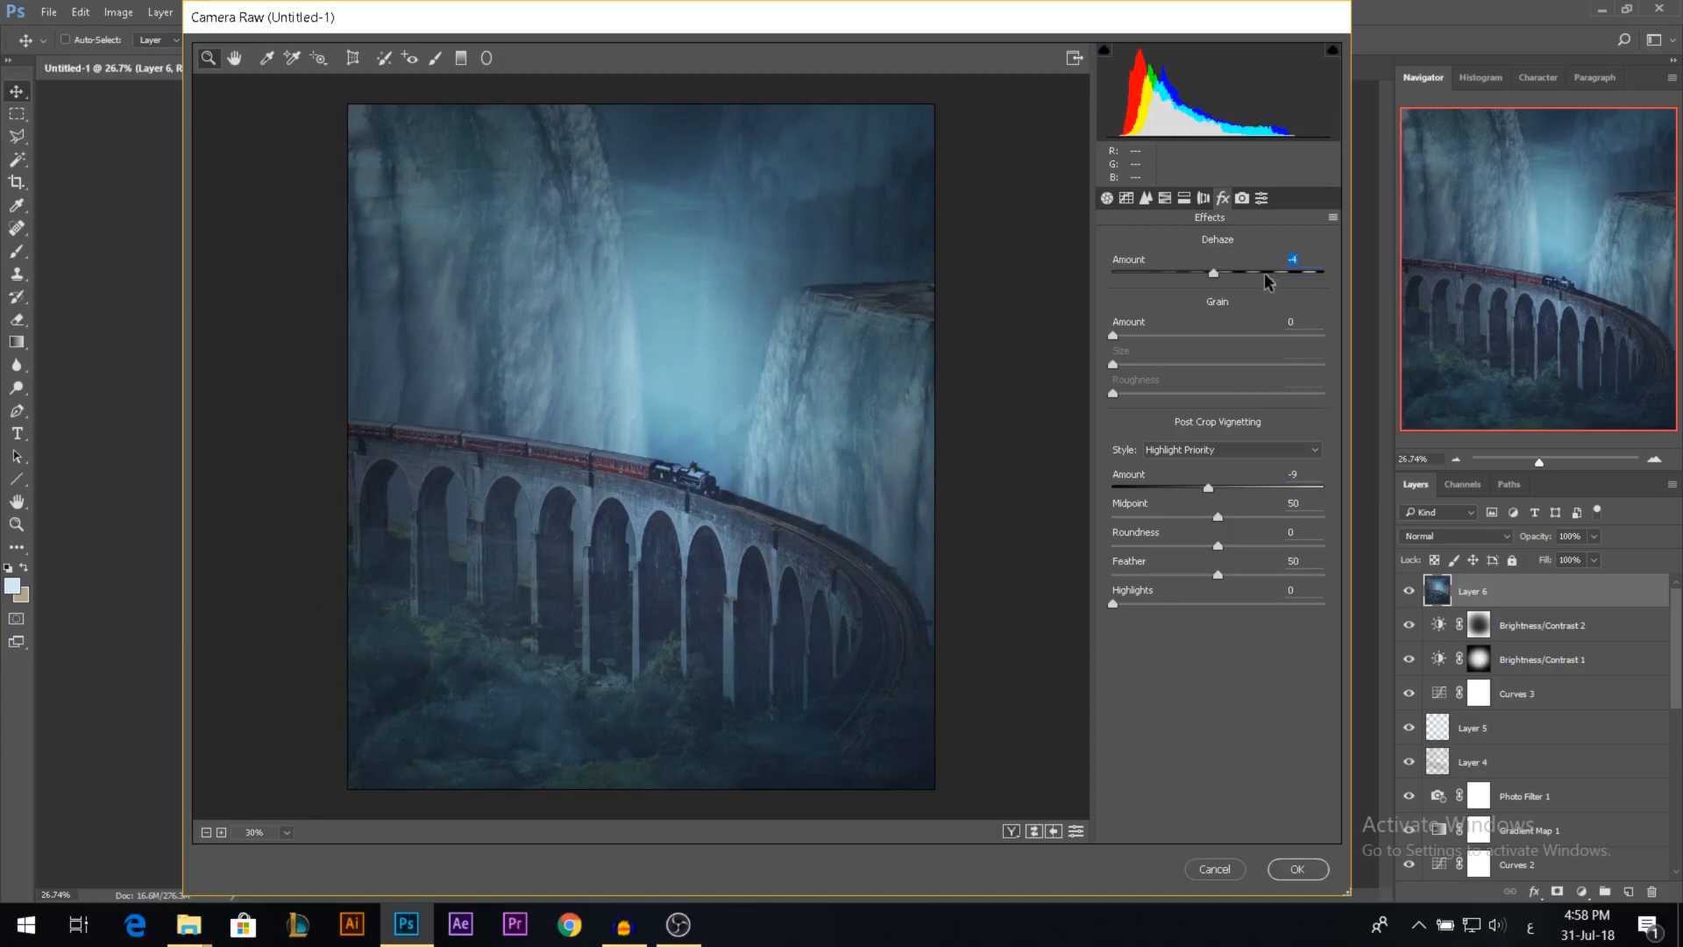
# Step: Adjust the basic tones to whites +17, blacks -13, contrast +4 and clarity -25
pyautogui.click(1107, 199)
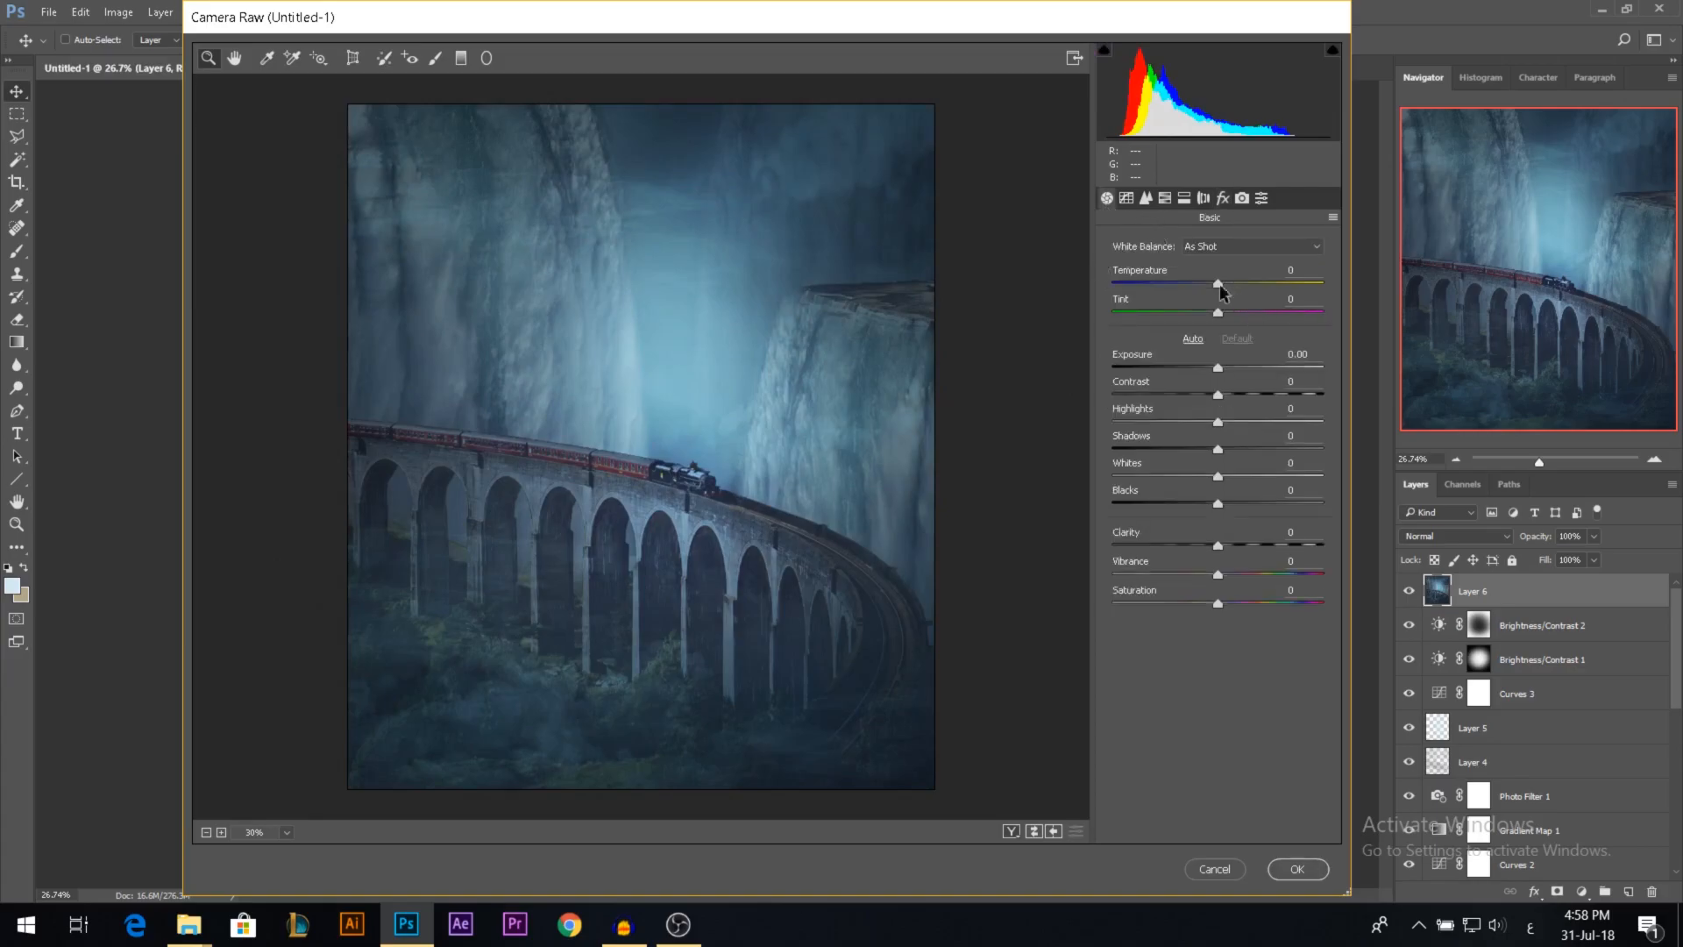
pyautogui.moveTo(1218, 476)
pyautogui.mouseDown()
pyautogui.moveTo(1263, 471)
pyautogui.moveTo(1223, 502)
pyautogui.mouseUp()
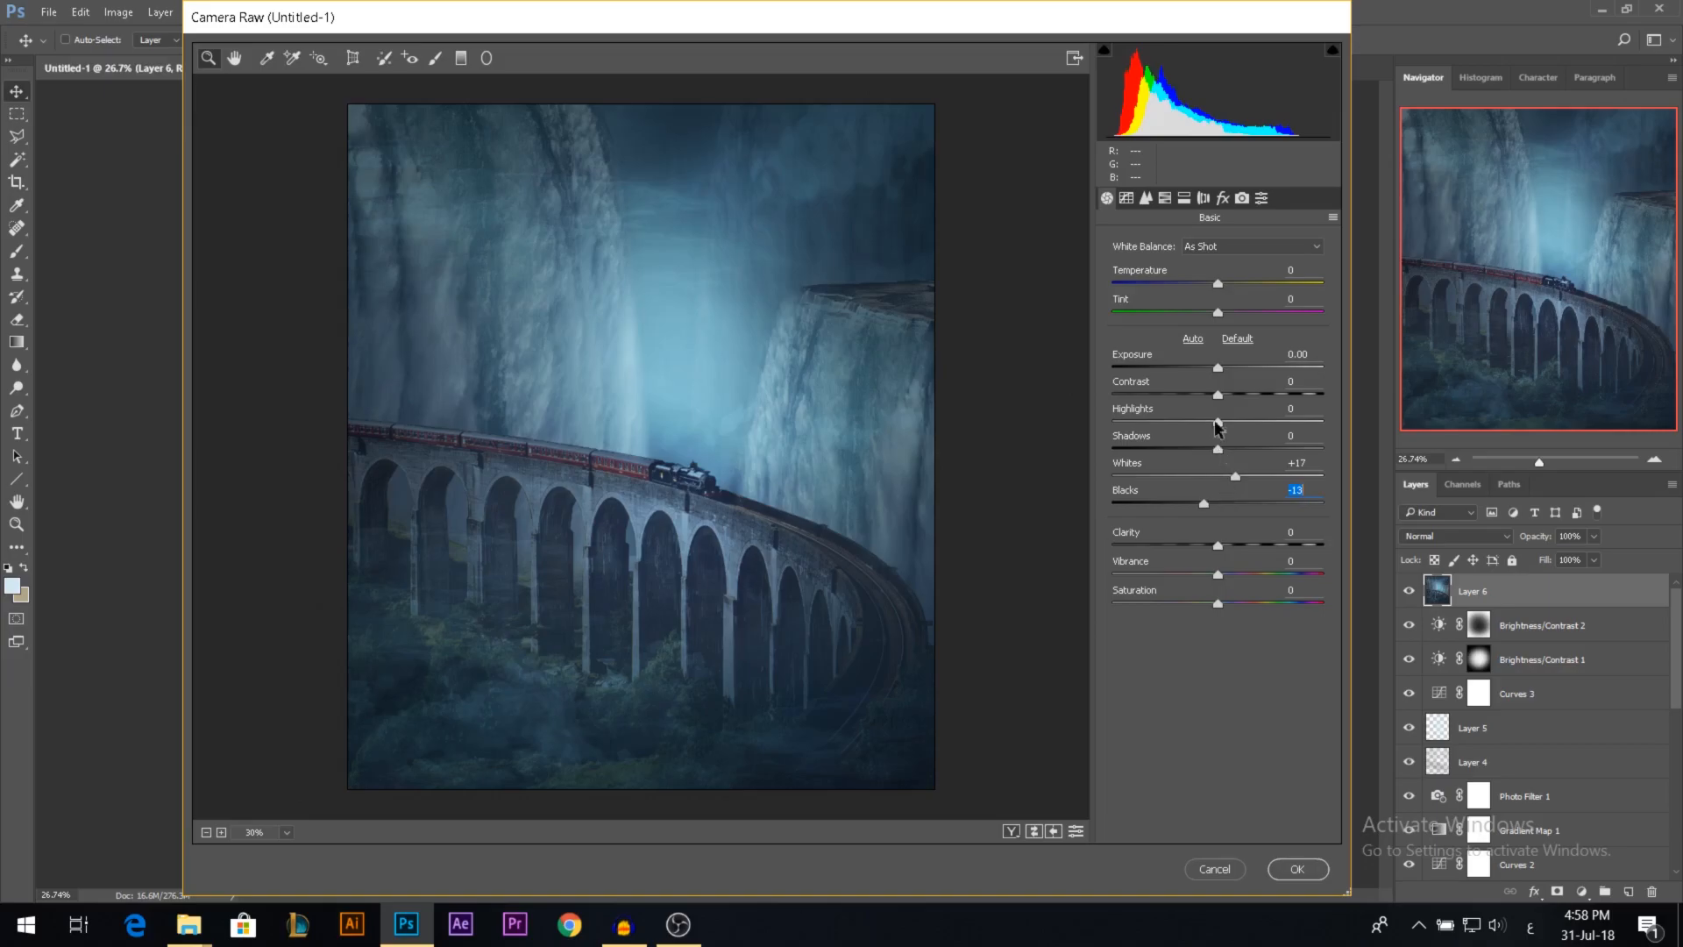
pyautogui.moveTo(1217, 393); pyautogui.dragTo(1221, 393)
pyautogui.moveTo(1218, 545); pyautogui.dragTo(1191, 545)
# Step: Try the Auto white balance, and set the temperature to -4 and the tint to -4
pyautogui.click(1218, 247)
pyautogui.click(1203, 279)
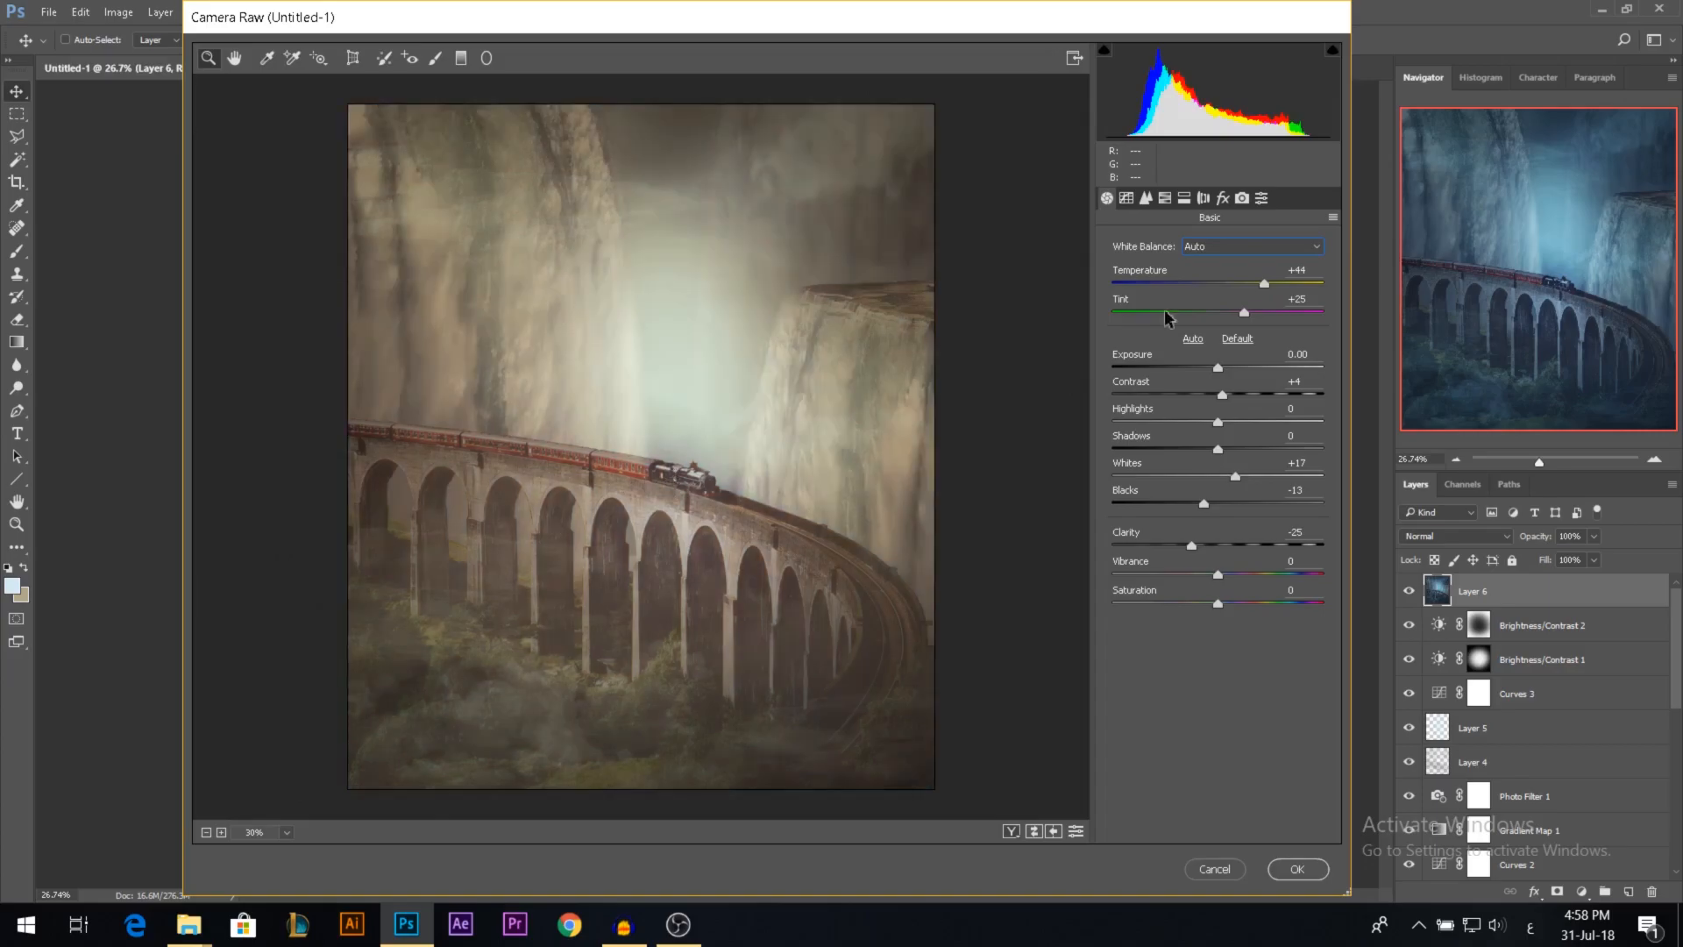
pyautogui.moveTo(1264, 283); pyautogui.dragTo(1197, 321)
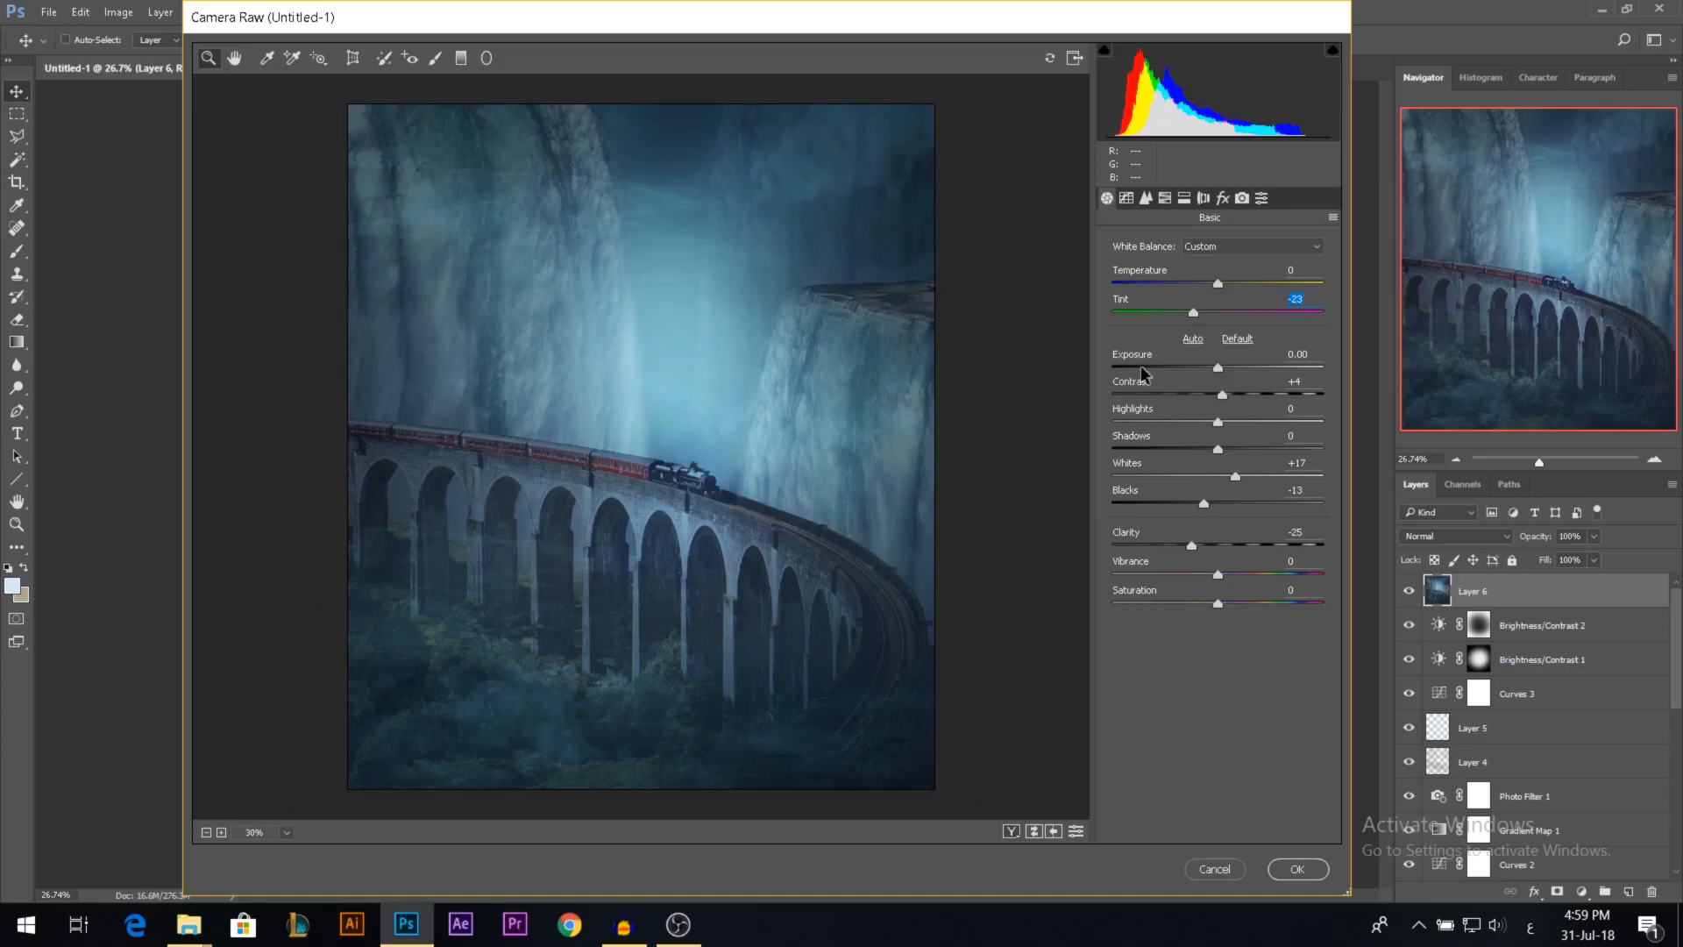
pyautogui.moveTo(1194, 314); pyautogui.dragTo(1215, 314)
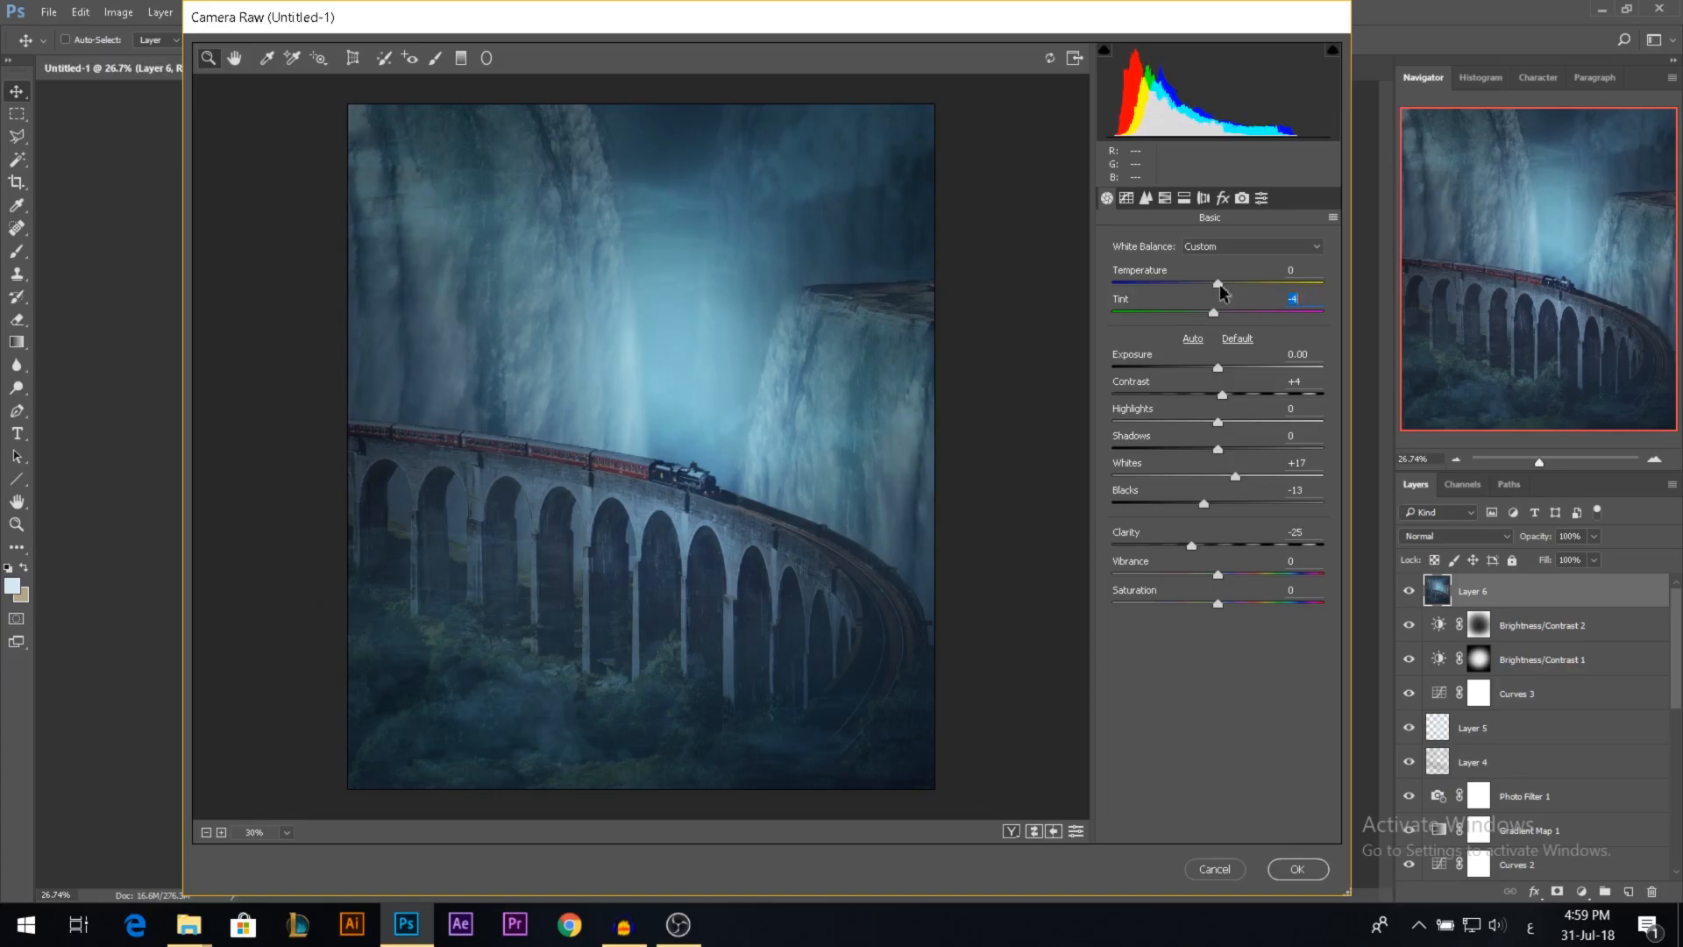
pyautogui.moveTo(1220, 285); pyautogui.dragTo(1216, 286)
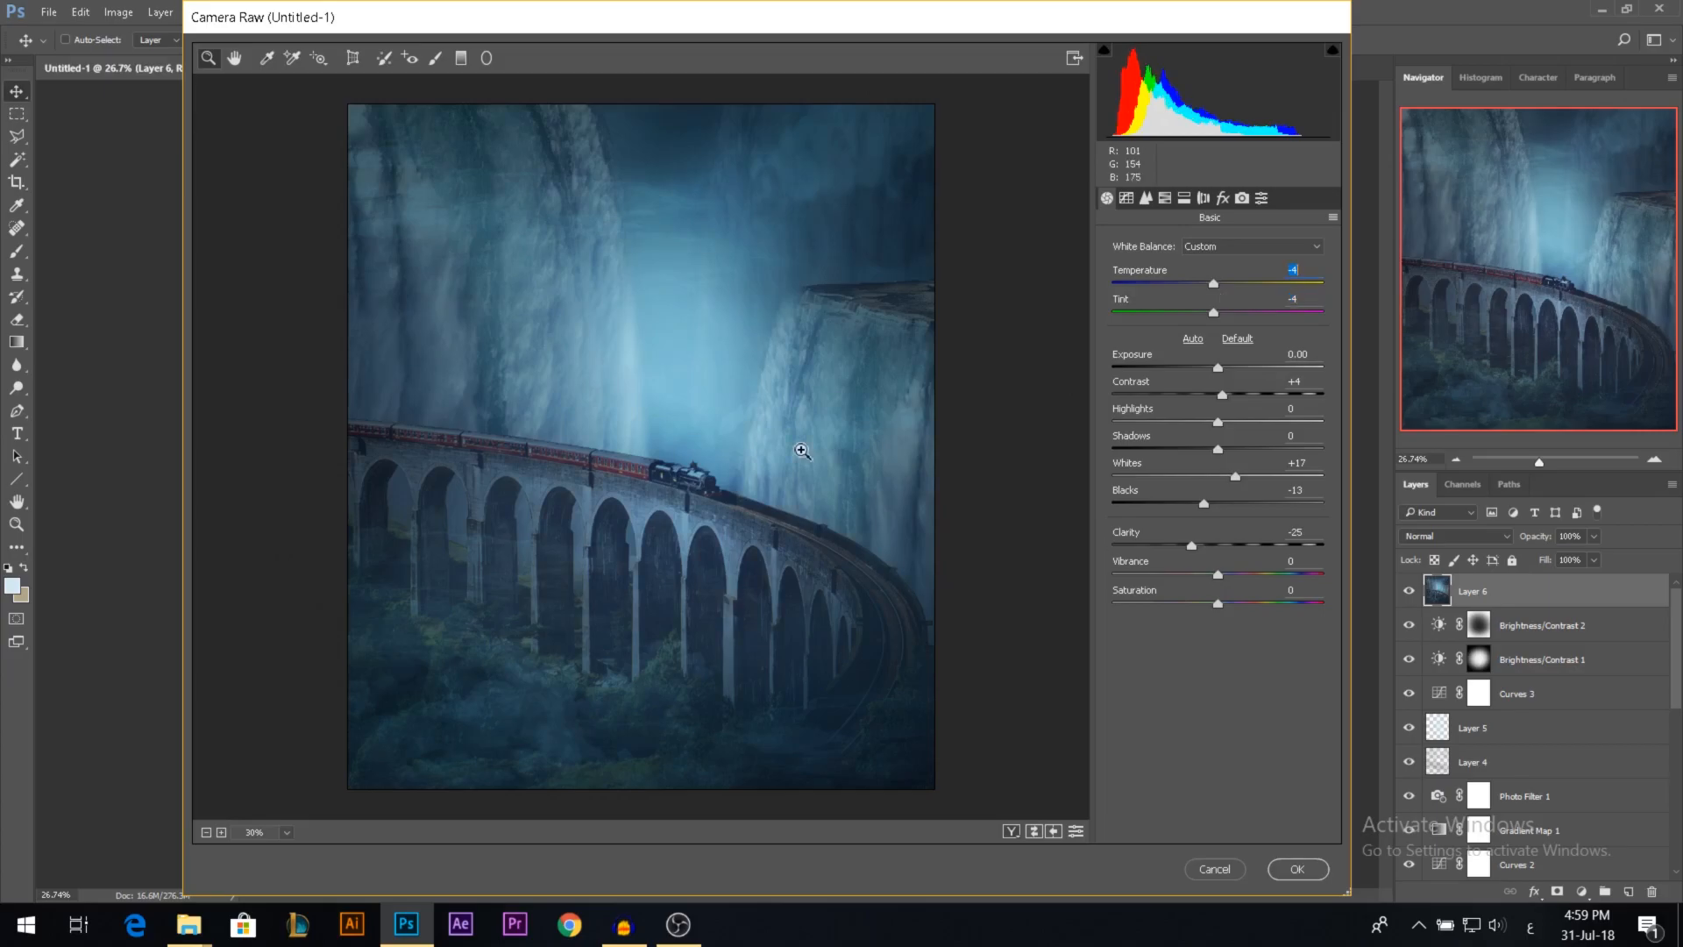
pyautogui.keyDown('alt'); pyautogui.click(741, 461); pyautogui.keyUp('alt')
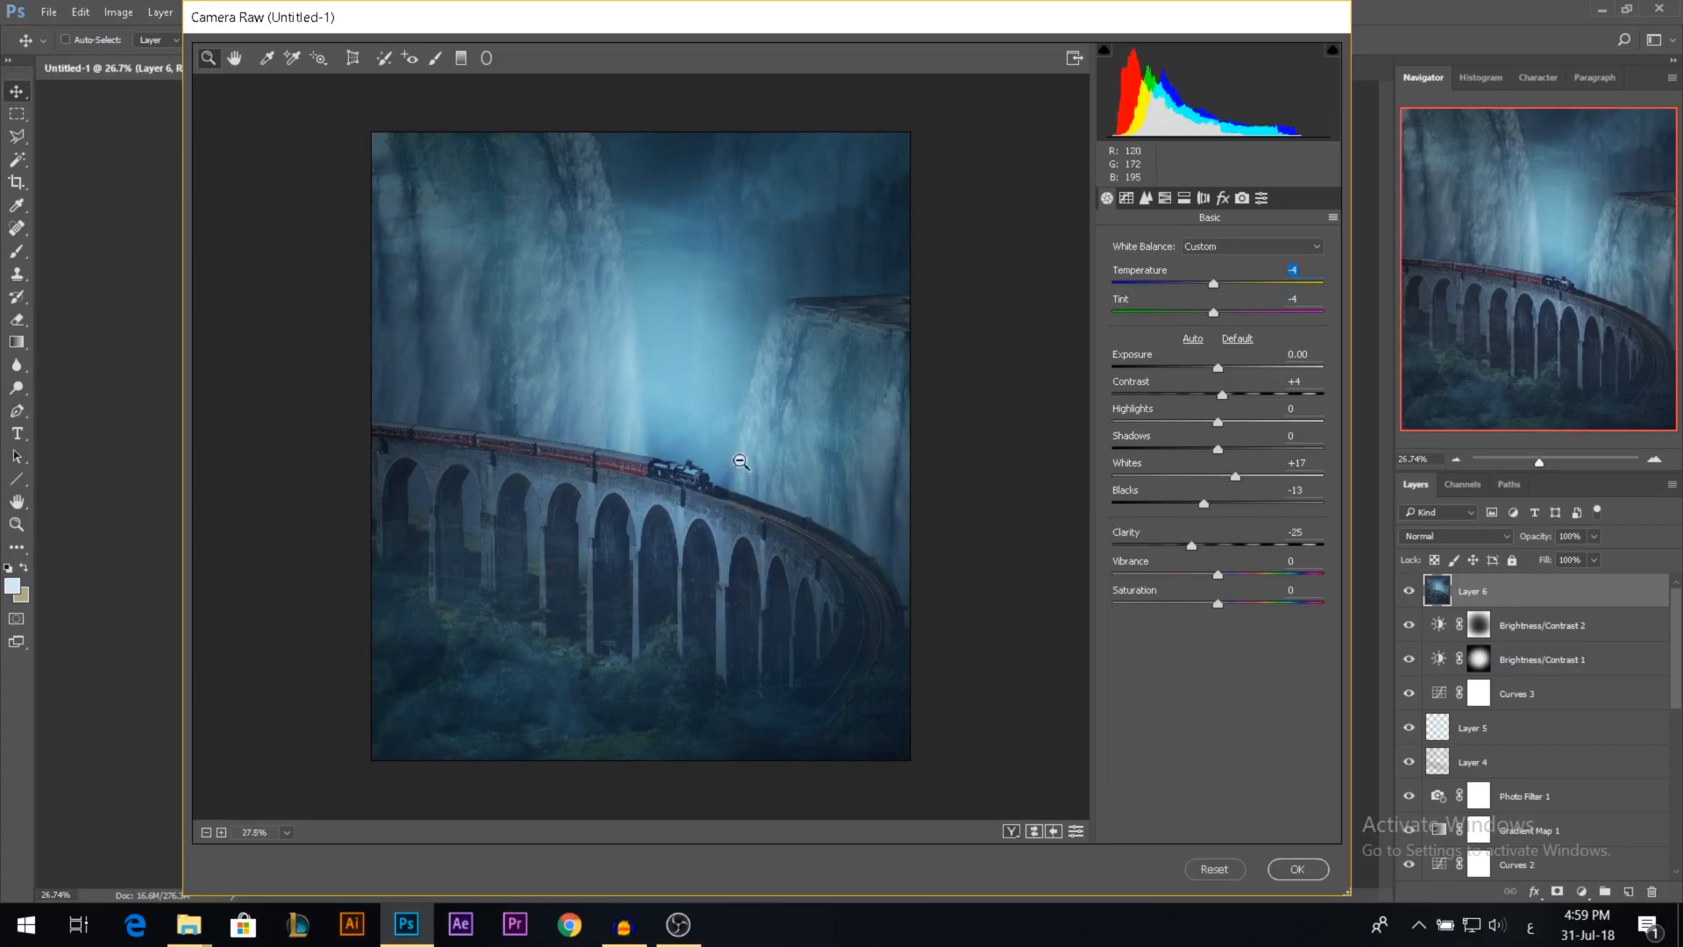
# Step: Calibrate the primaries to blue hue -1, green hue -78 and red hue -12, and apply the Camera Raw Filter
pyautogui.click(1242, 198)
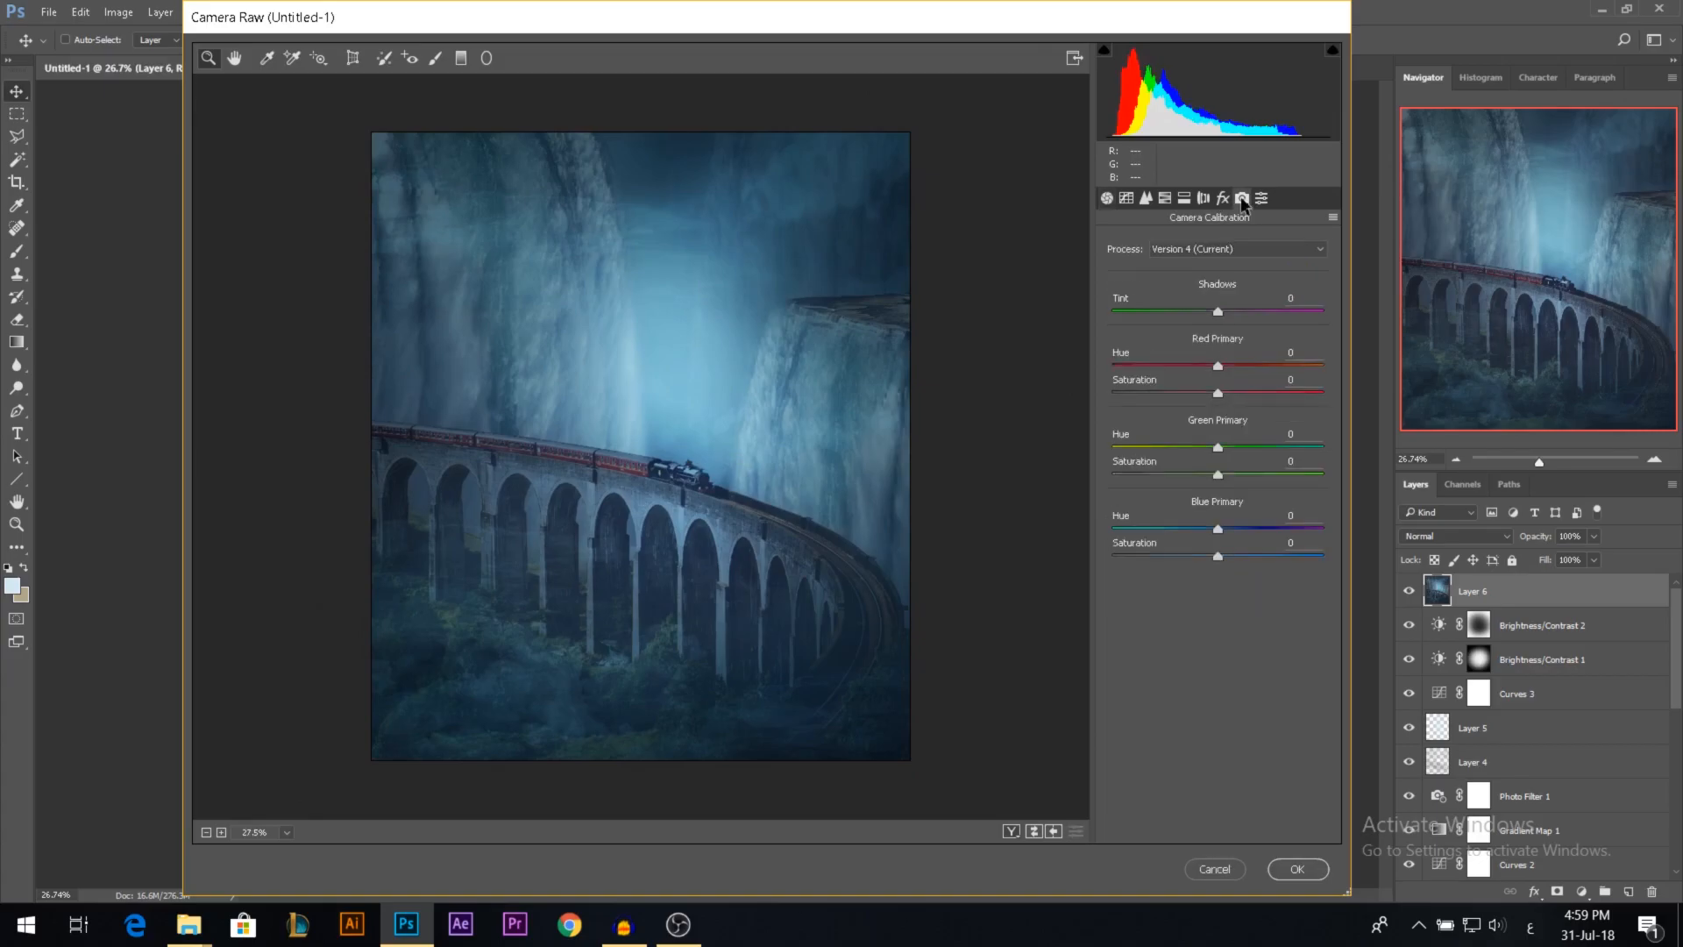
pyautogui.moveTo(1219, 522)
pyautogui.mouseDown()
pyautogui.moveTo(1172, 519)
pyautogui.moveTo(1259, 506)
pyautogui.moveTo(1267, 525)
pyautogui.moveTo(1217, 527)
pyautogui.mouseUp()
pyautogui.moveTo(1222, 441); pyautogui.dragTo(1284, 443)
pyautogui.moveTo(1282, 441); pyautogui.dragTo(1172, 446)
pyautogui.moveTo(1174, 453); pyautogui.dragTo(1135, 456)
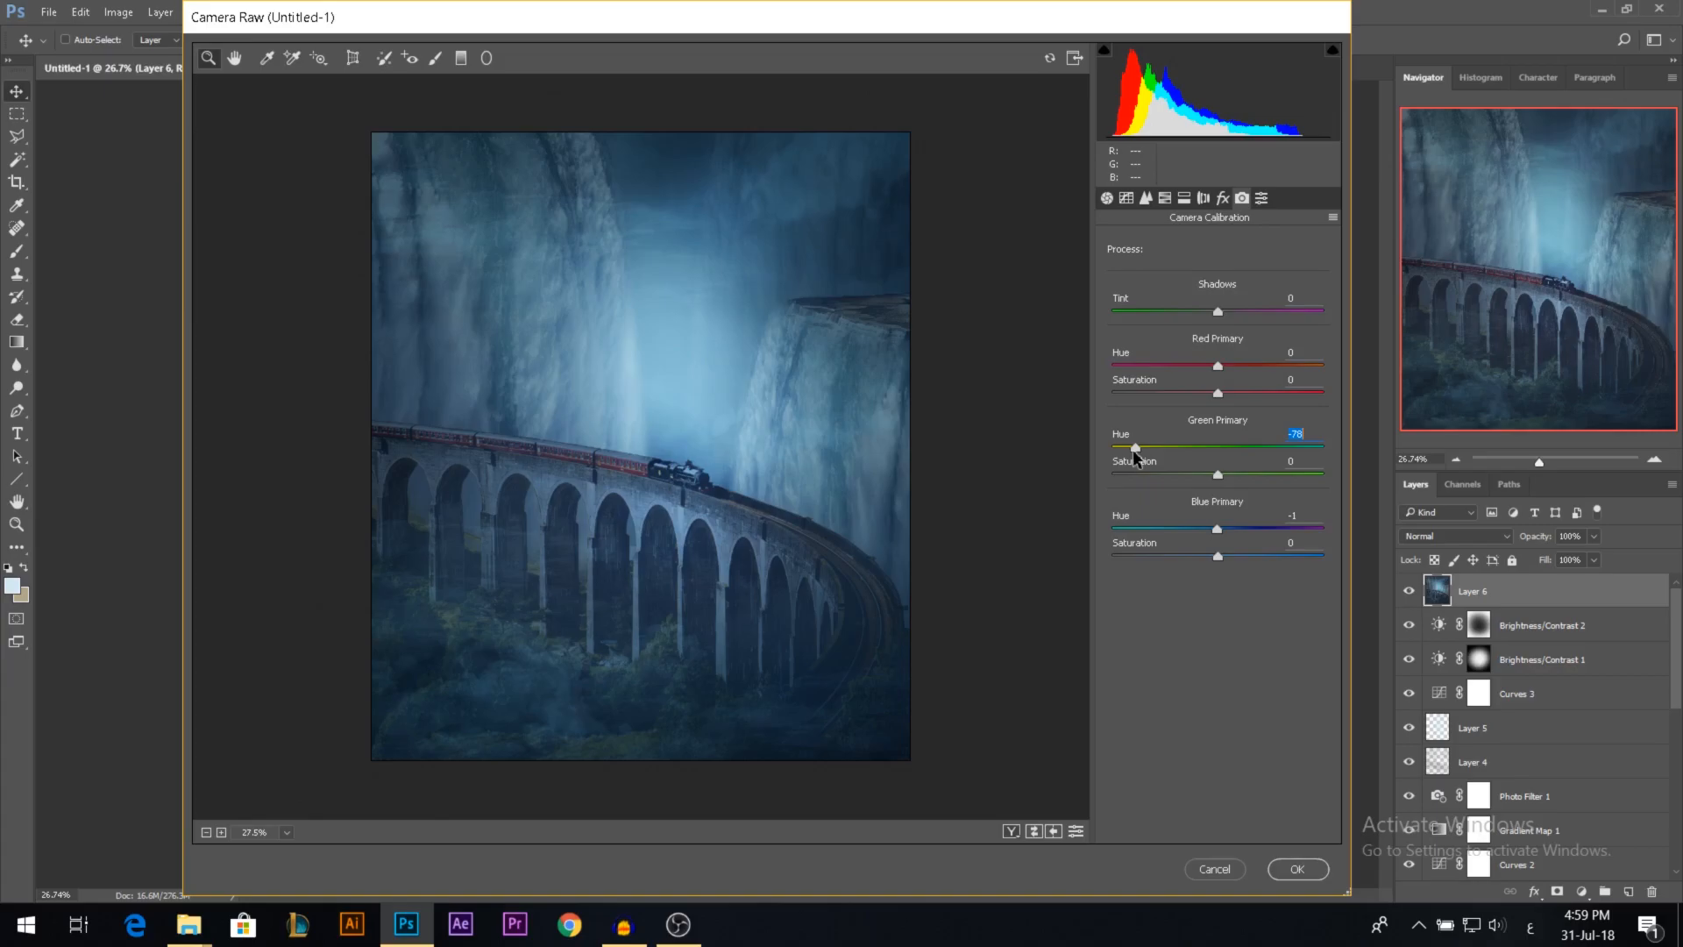
pyautogui.moveTo(1218, 366); pyautogui.dragTo(1283, 364)
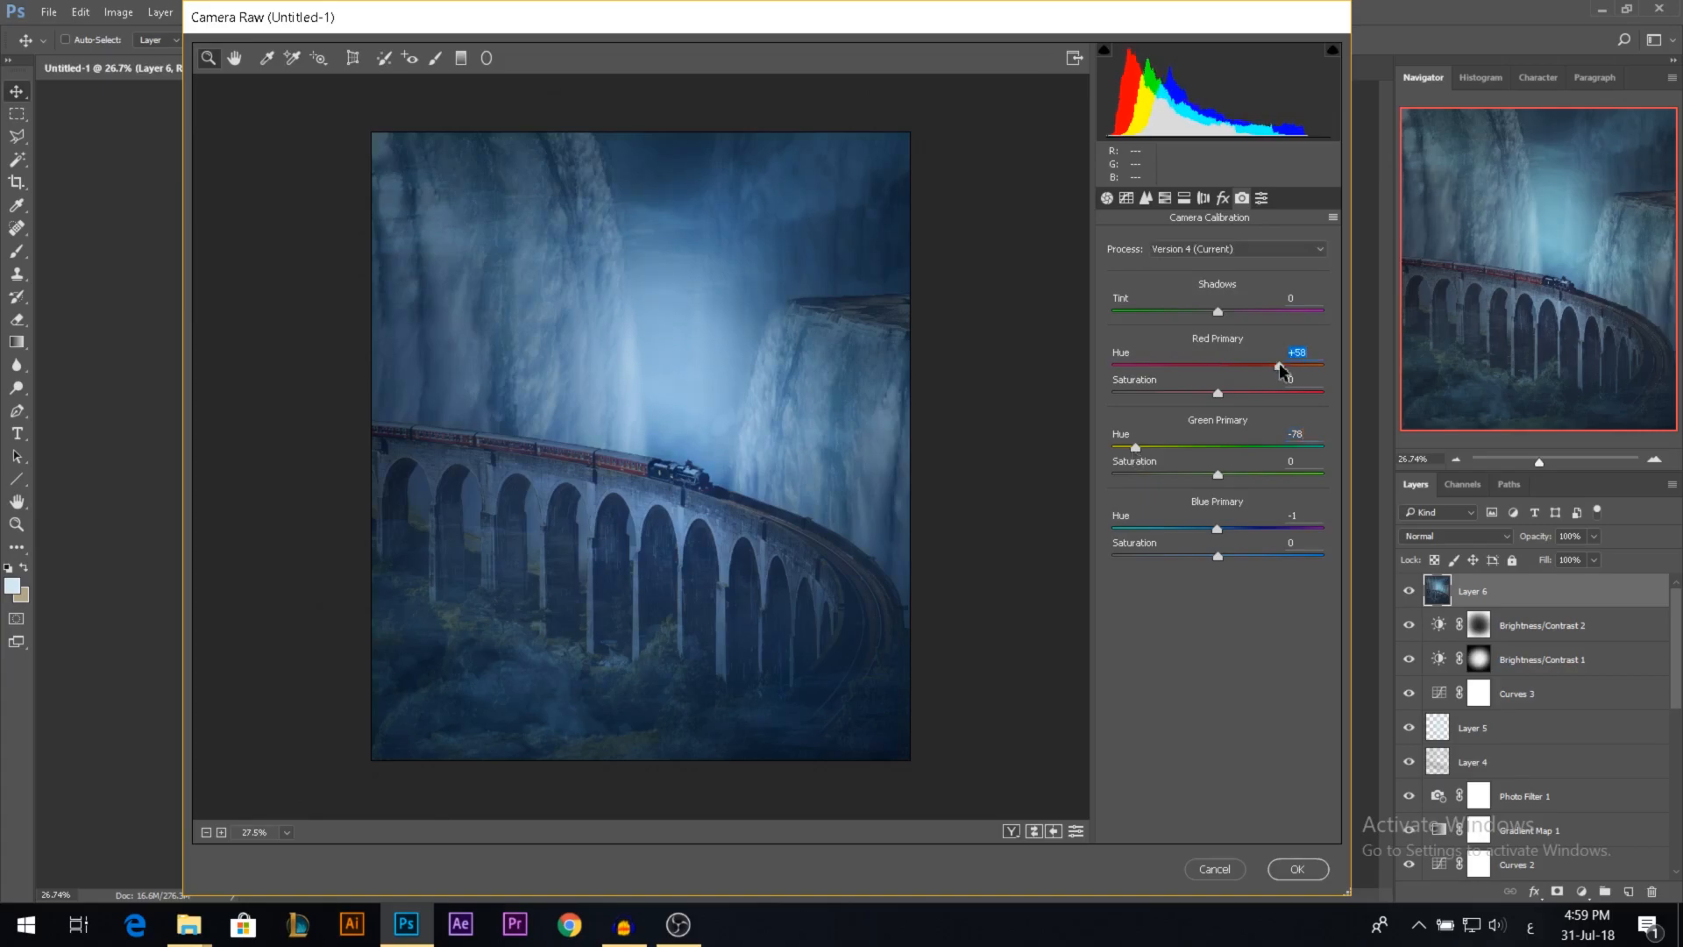
pyautogui.moveTo(1280, 365); pyautogui.dragTo(1176, 366)
pyautogui.moveTo(1175, 365); pyautogui.dragTo(1206, 366)
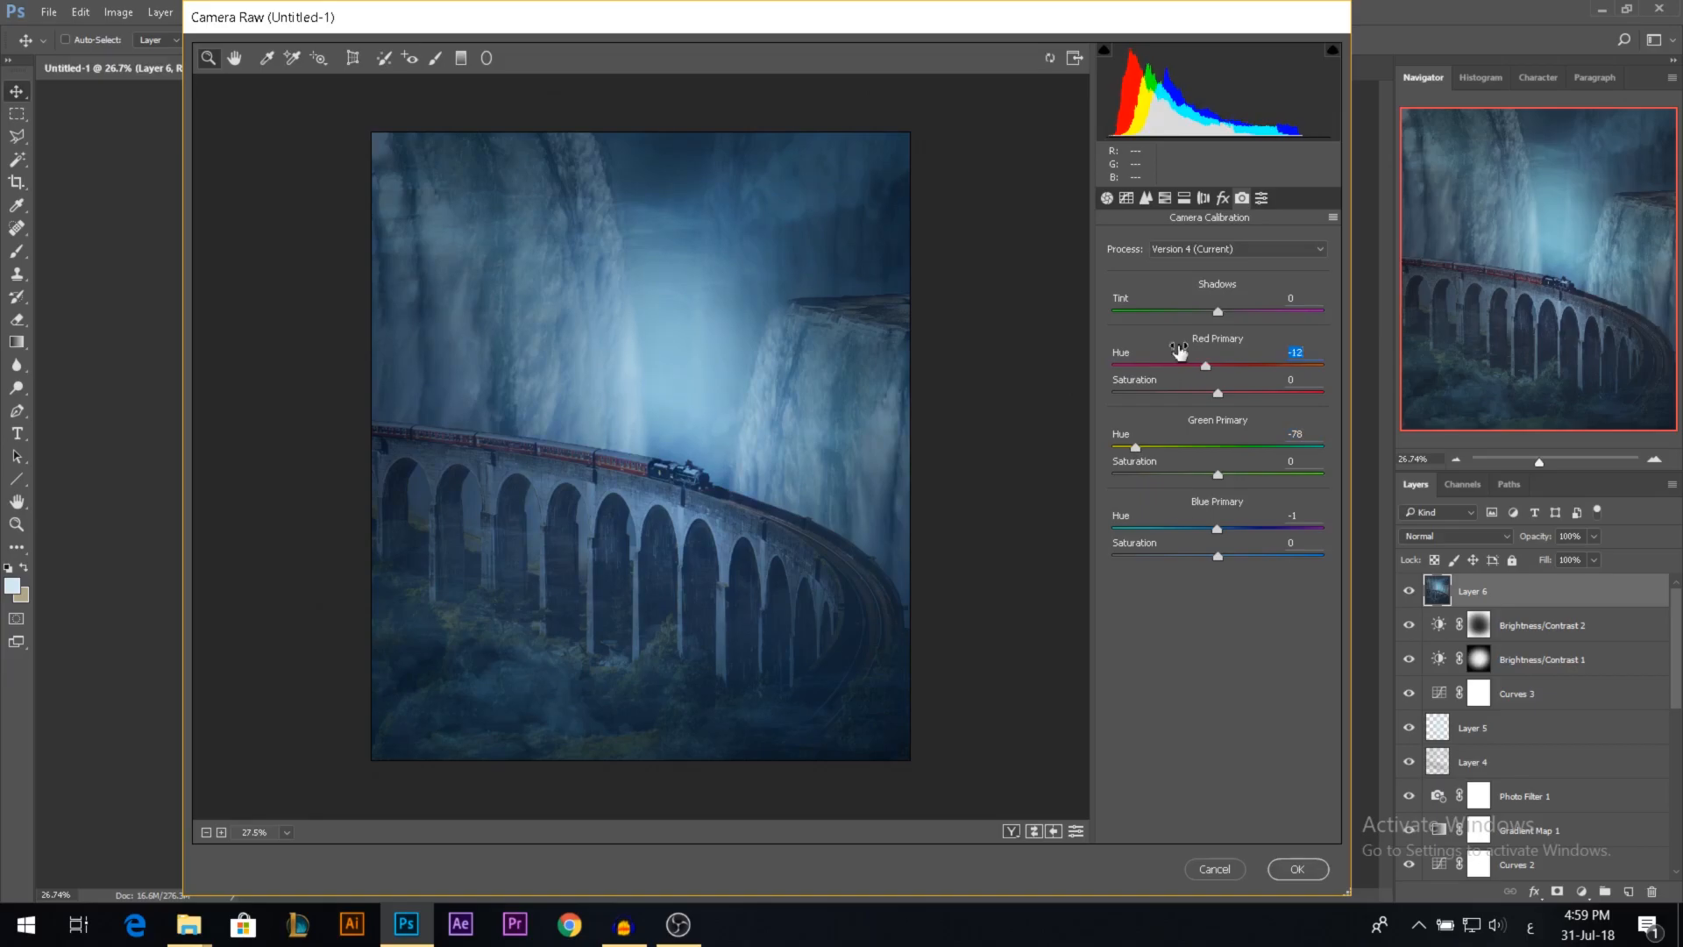
pyautogui.click(1299, 870)
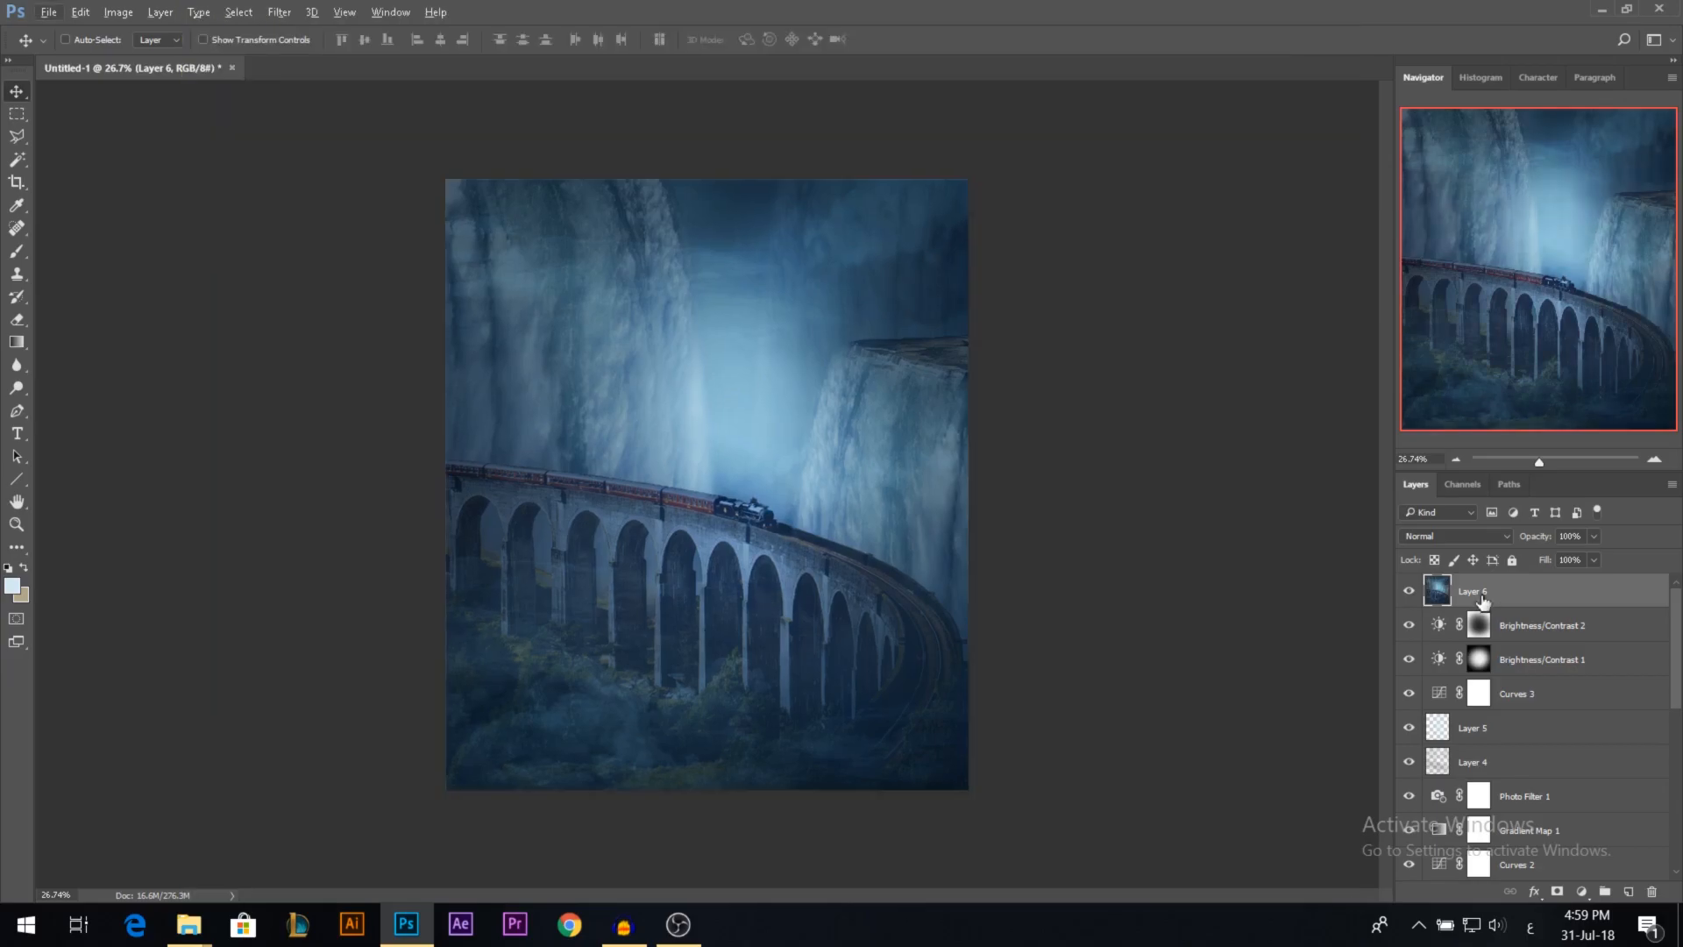
# Step: Compare the composite with and without the Camera Raw graded layer and inspect the result around the train and viaduct
pyautogui.click(1408, 596)
pyautogui.click(1408, 593)
pyautogui.click(1408, 599)
pyautogui.click(1407, 598)
pyautogui.scroll(2, 693, 482)
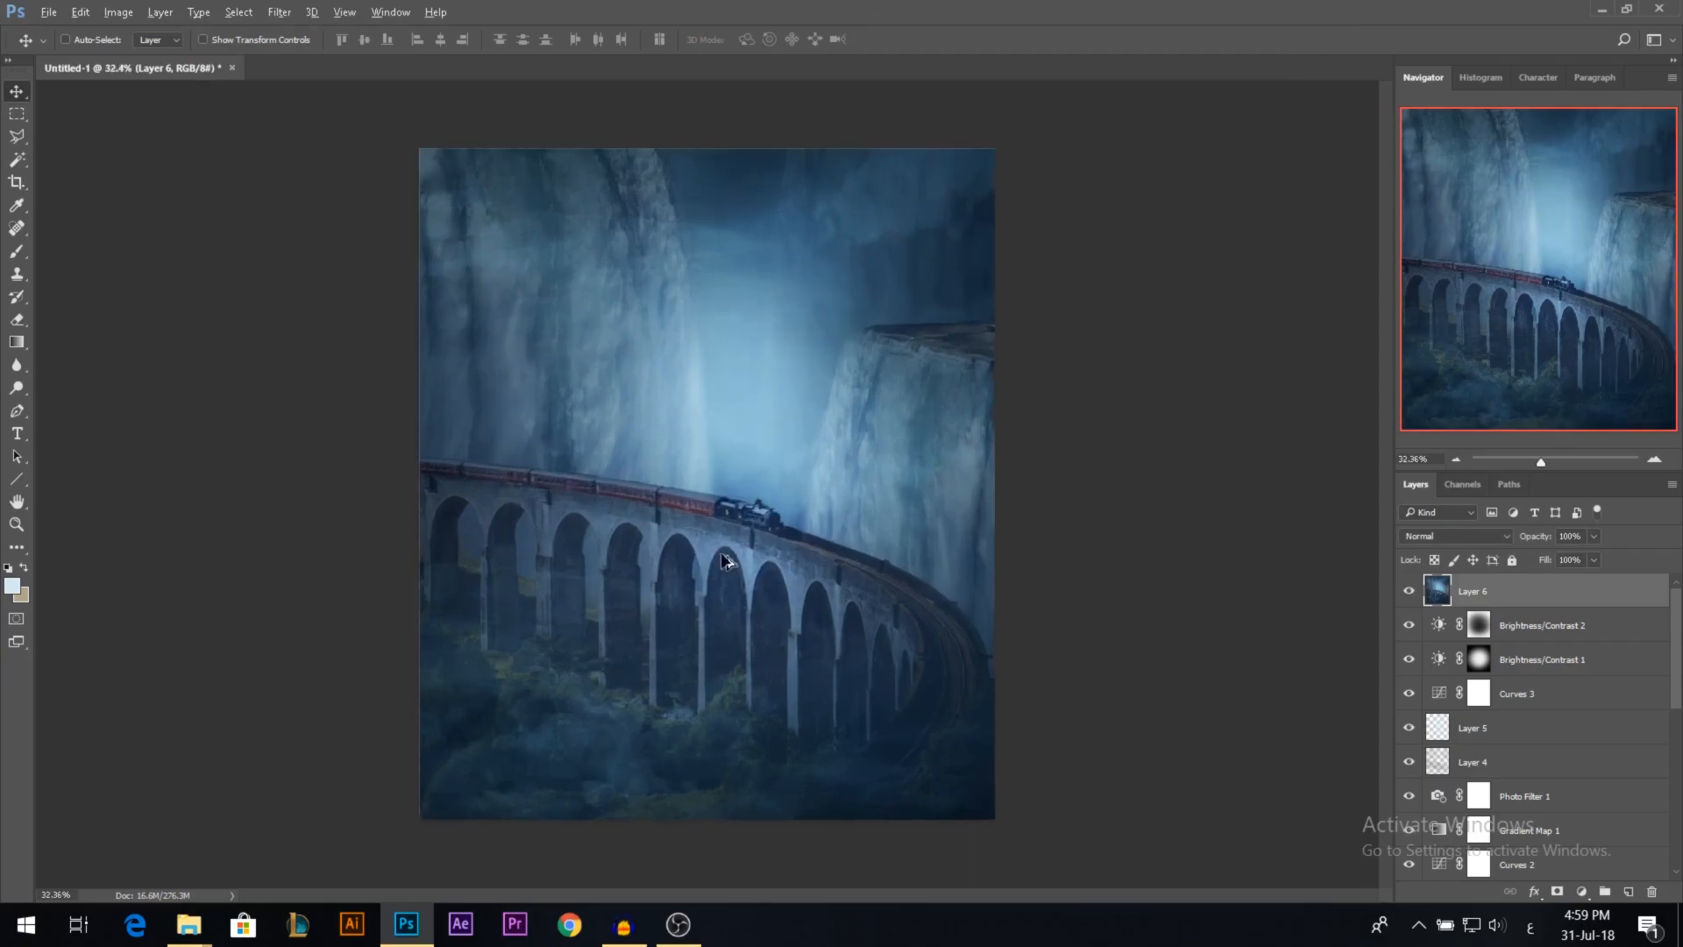
pyautogui.scroll(-2, 789, 566)
pyautogui.scroll(2, 799, 548)
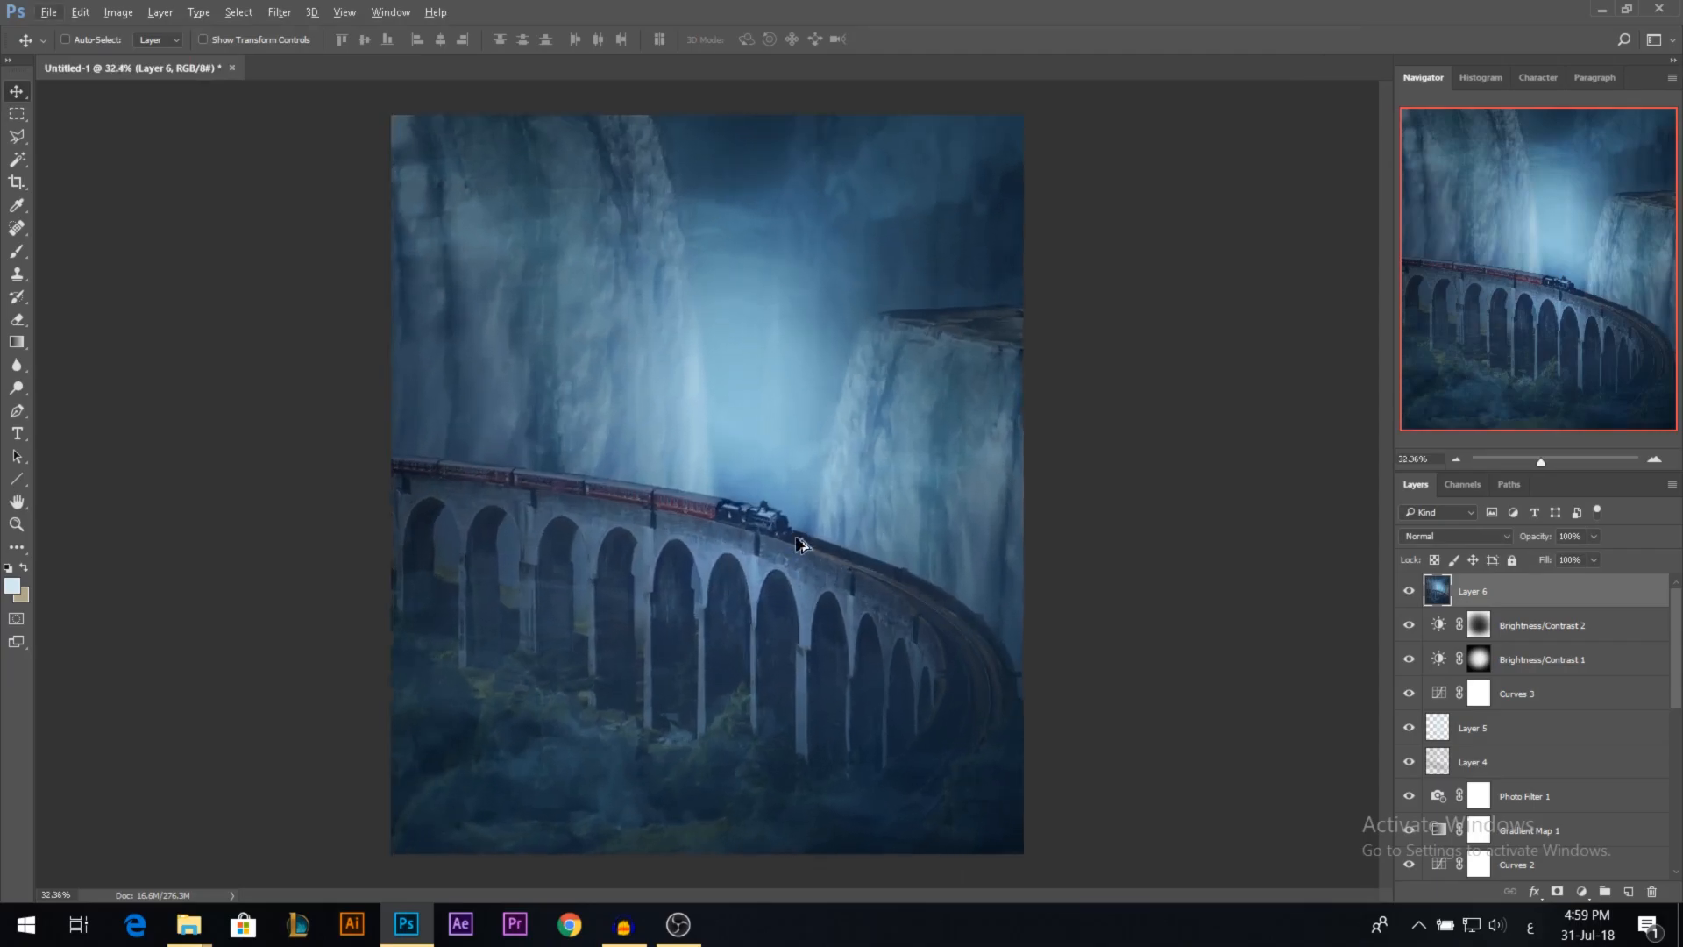